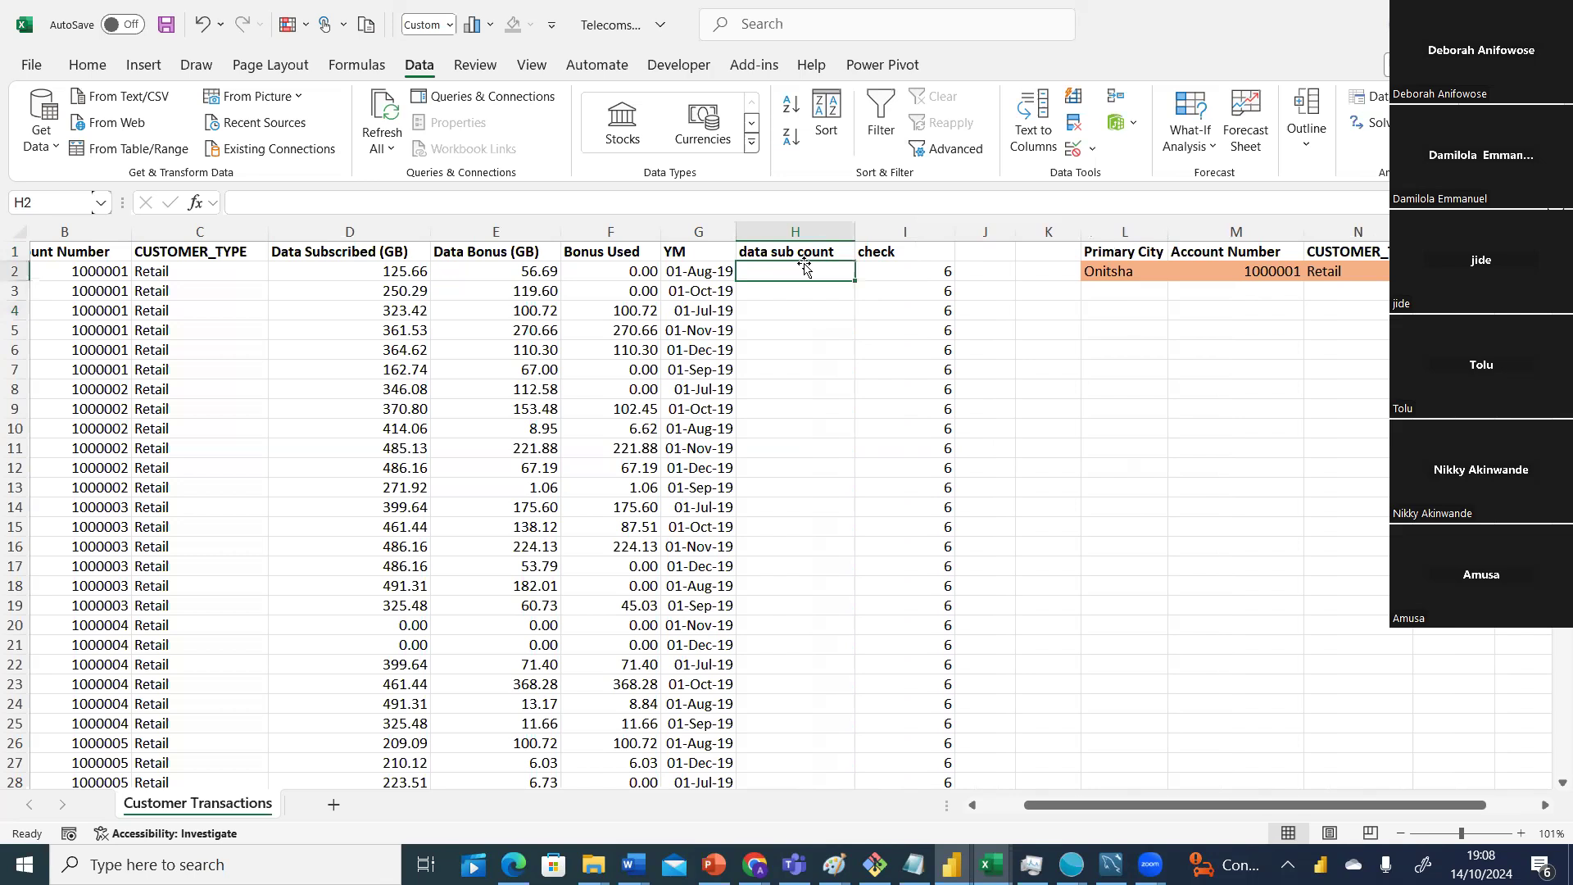
pyautogui.write('=')
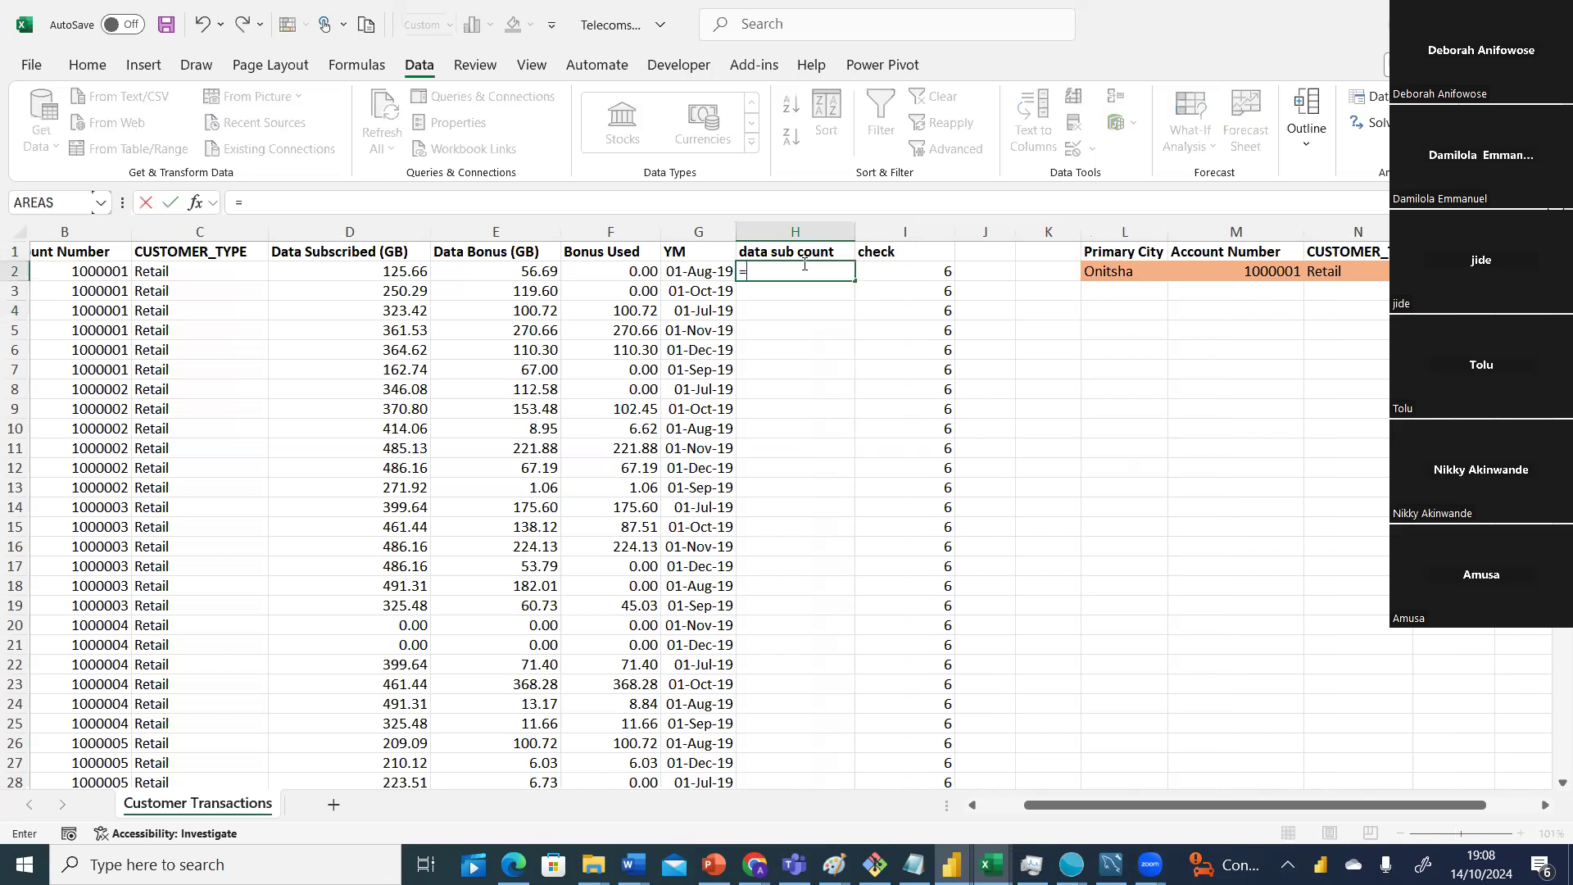
pyautogui.write('if')
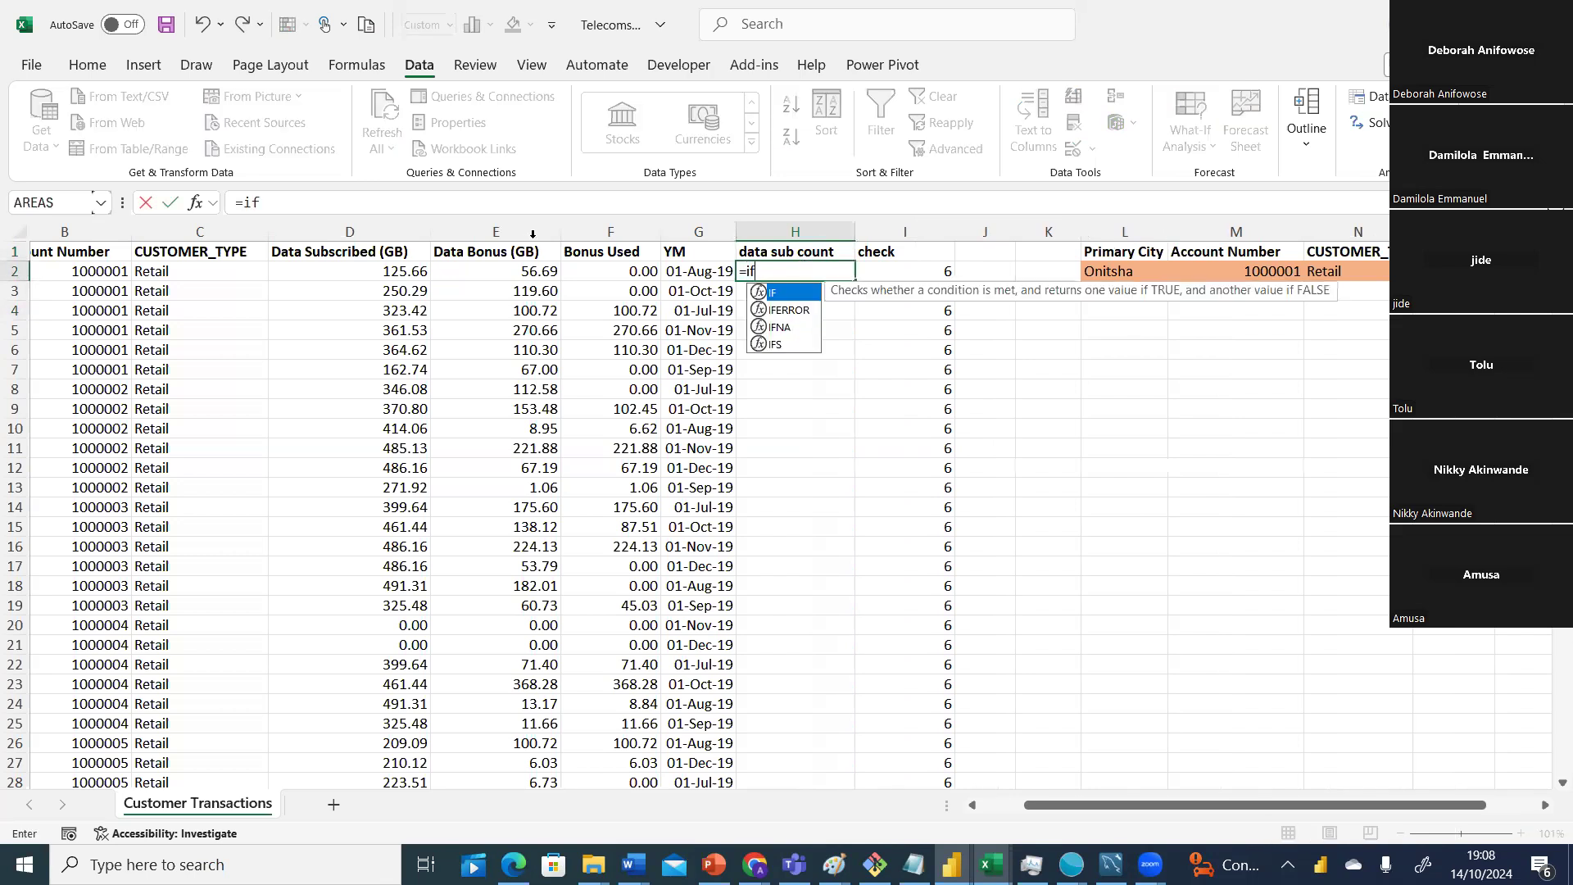
pyautogui.click(390, 271)
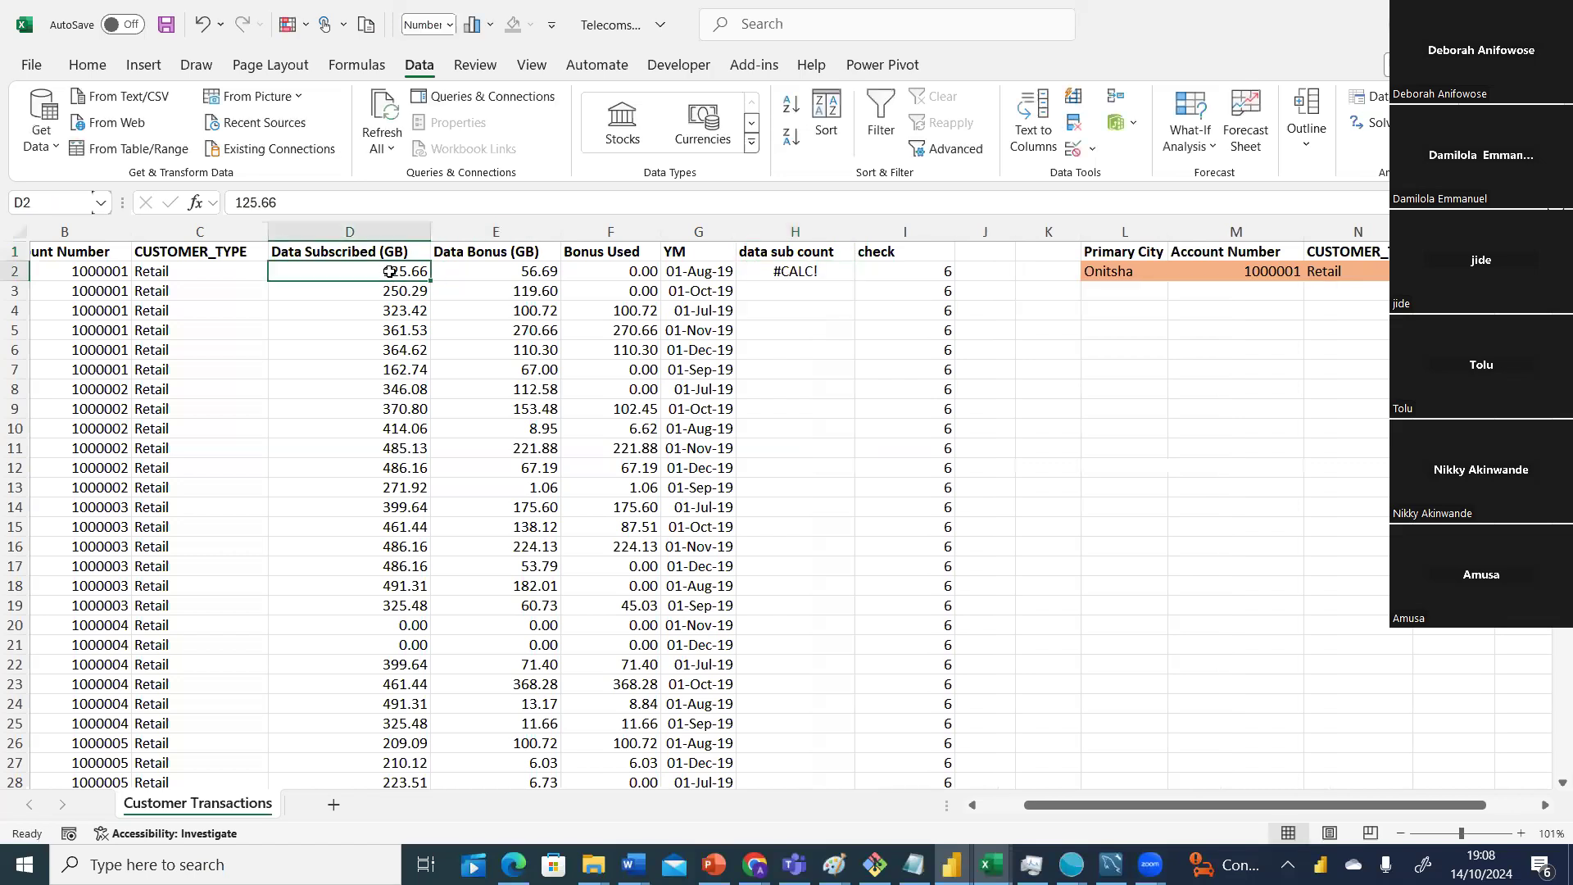
# Enter an IF formula in H2 that returns 1 when Data Subscribed in D2 exceeds 0, otherwise 0.
pyautogui.click(766, 271)
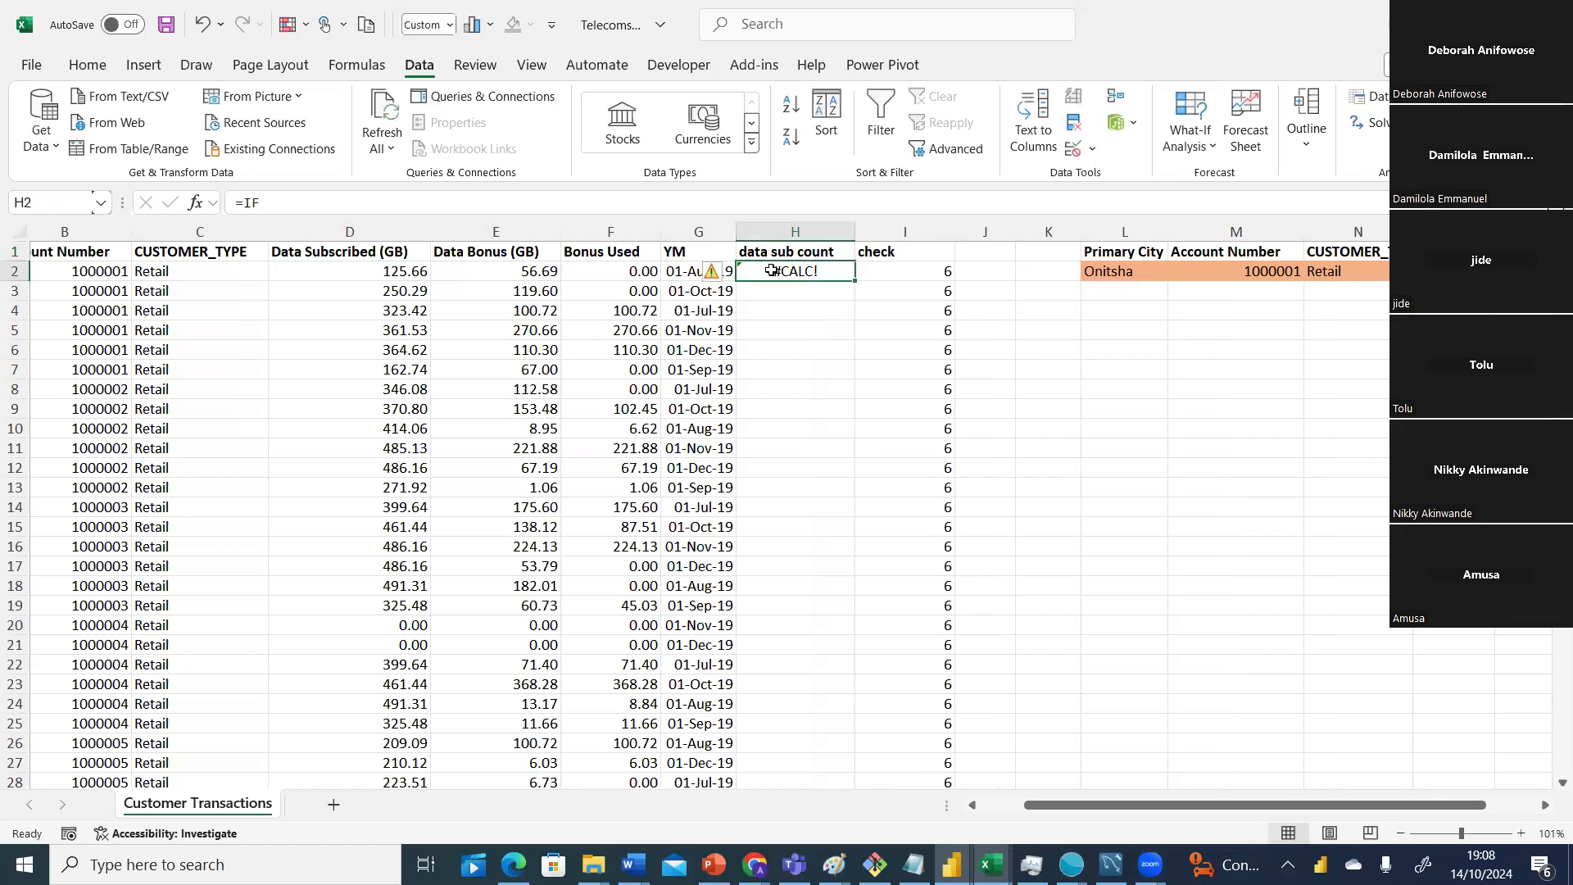
pyautogui.write('=if')
pyautogui.press('Tab')
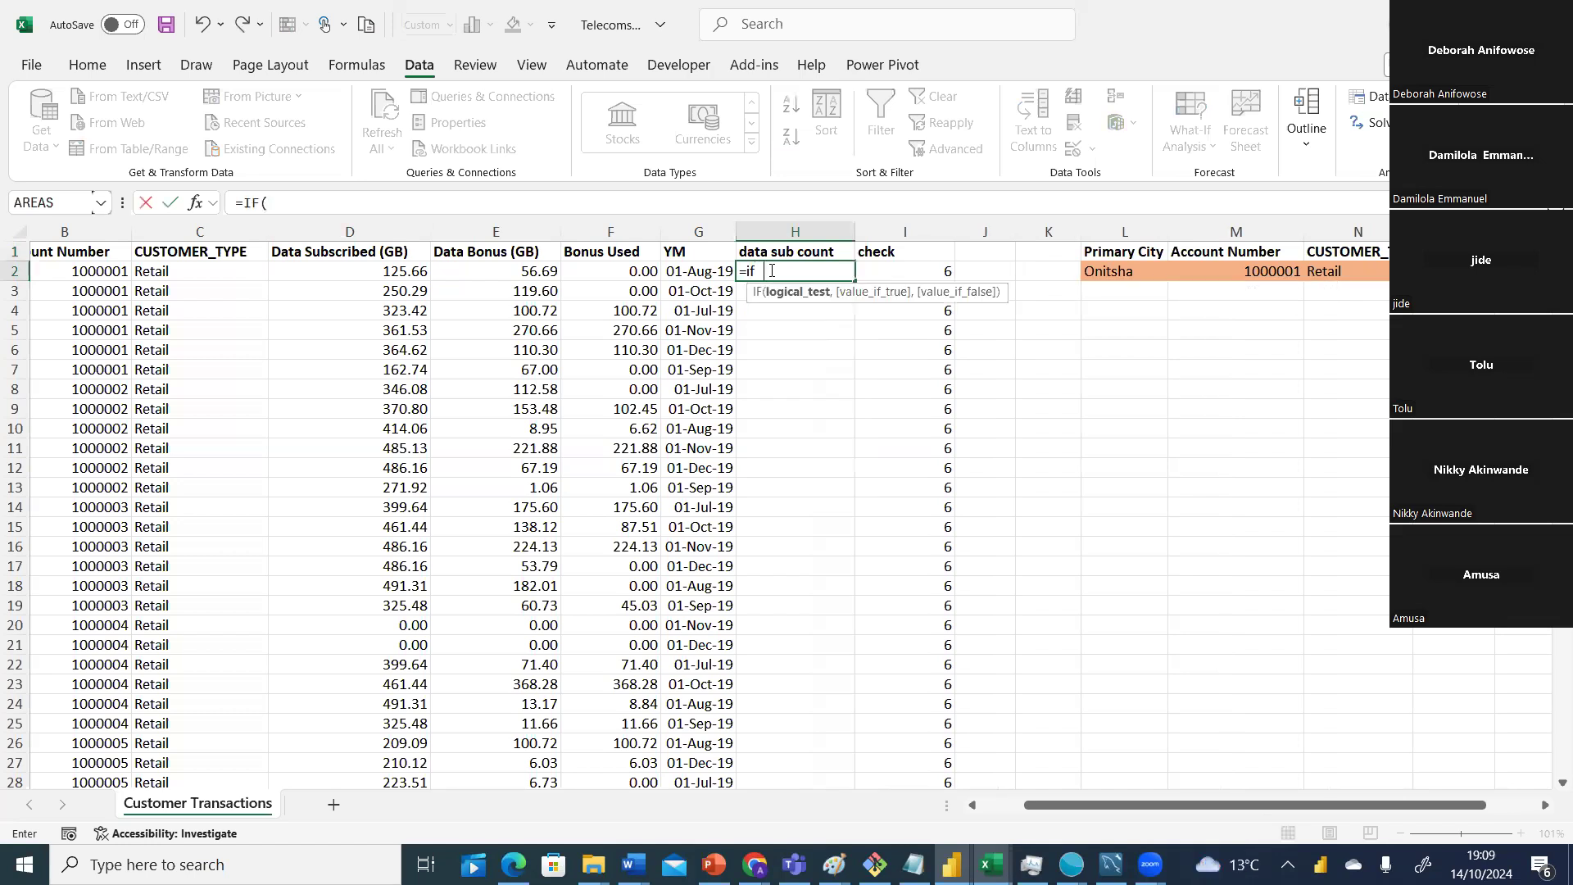
pyautogui.click(389, 268)
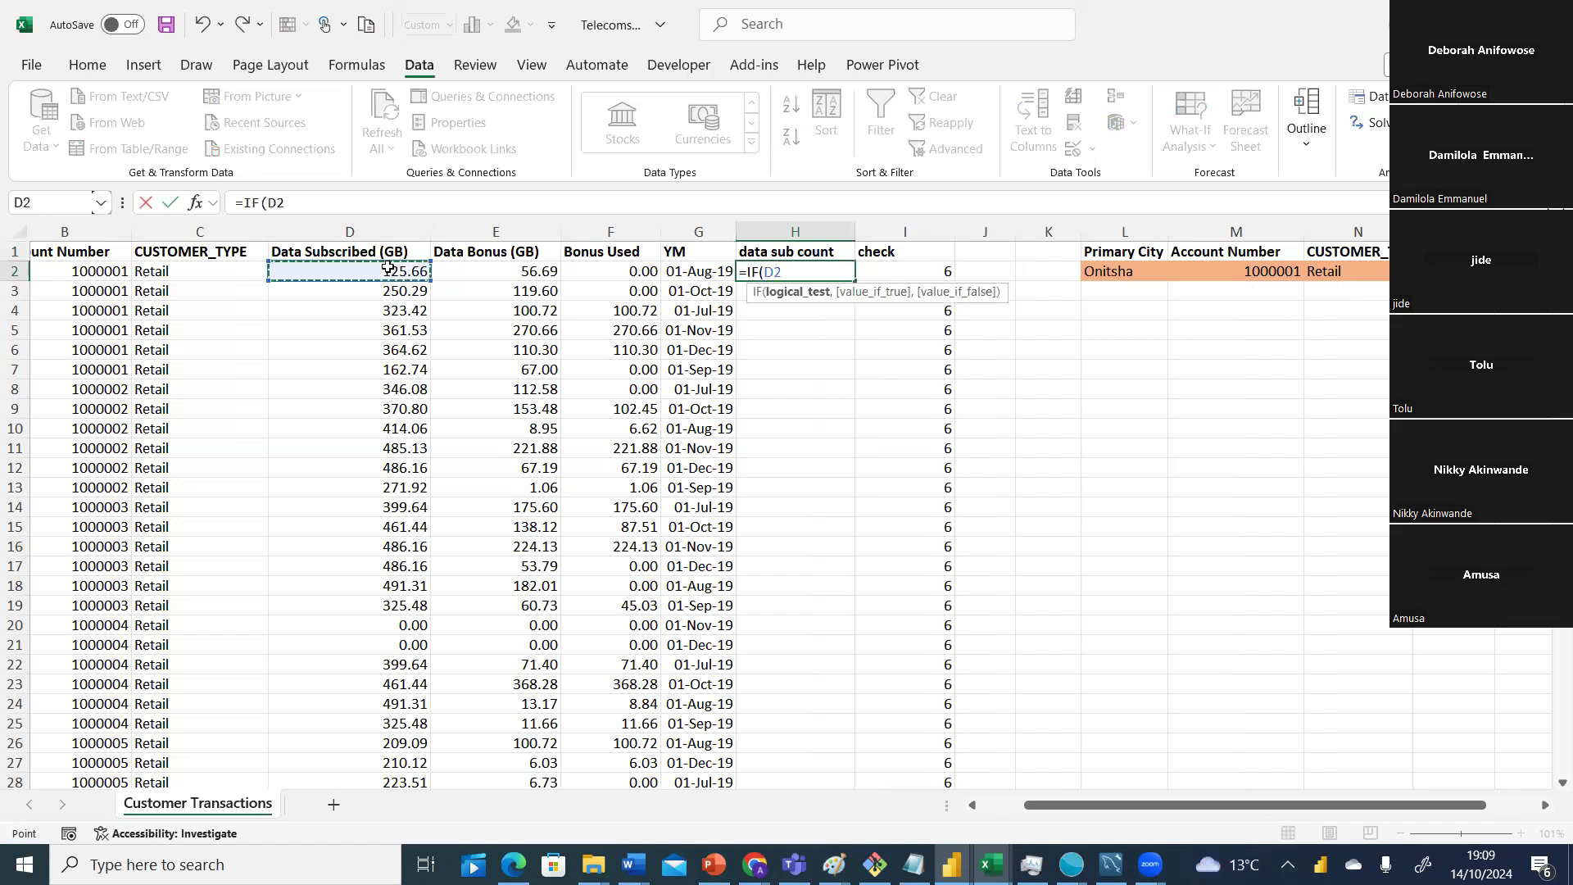
pyautogui.write('>0')
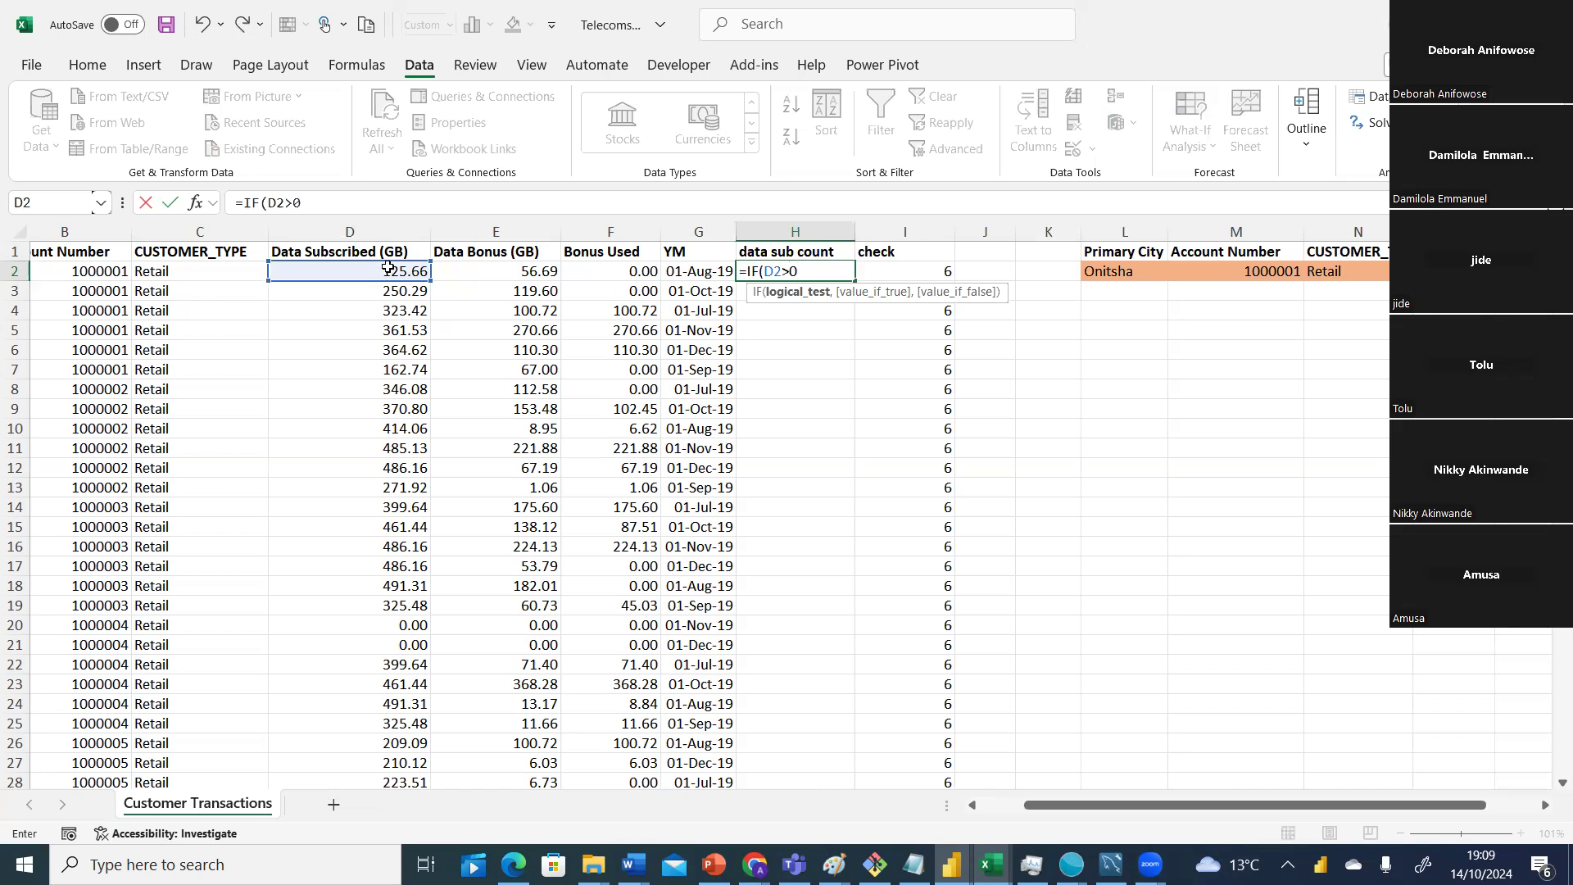
pyautogui.write(',')
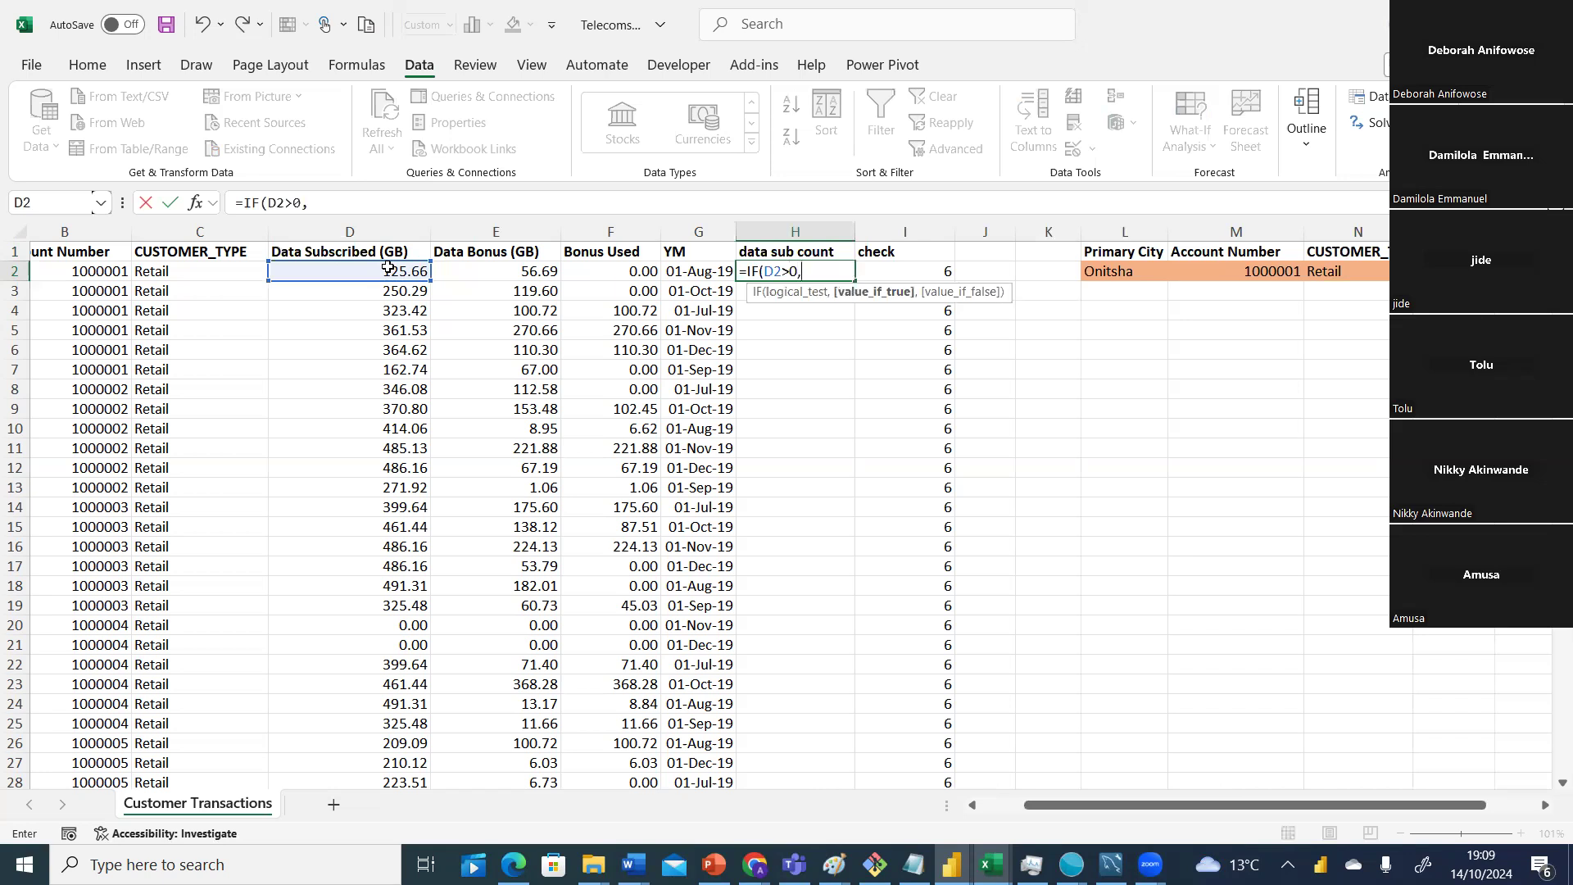
pyautogui.write('1,0')
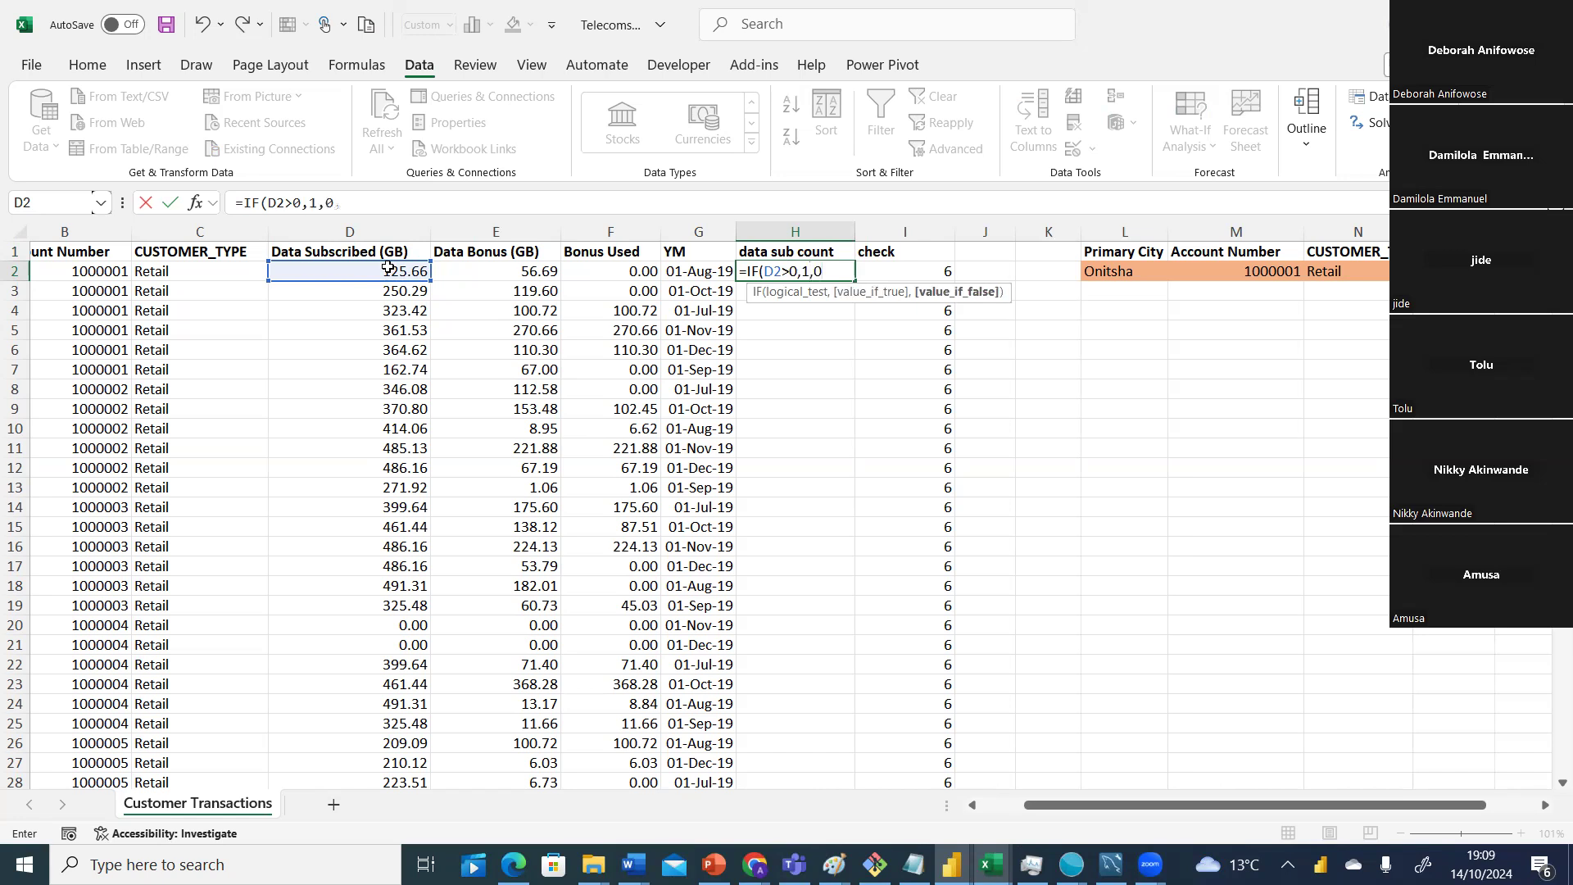
pyautogui.write(')')
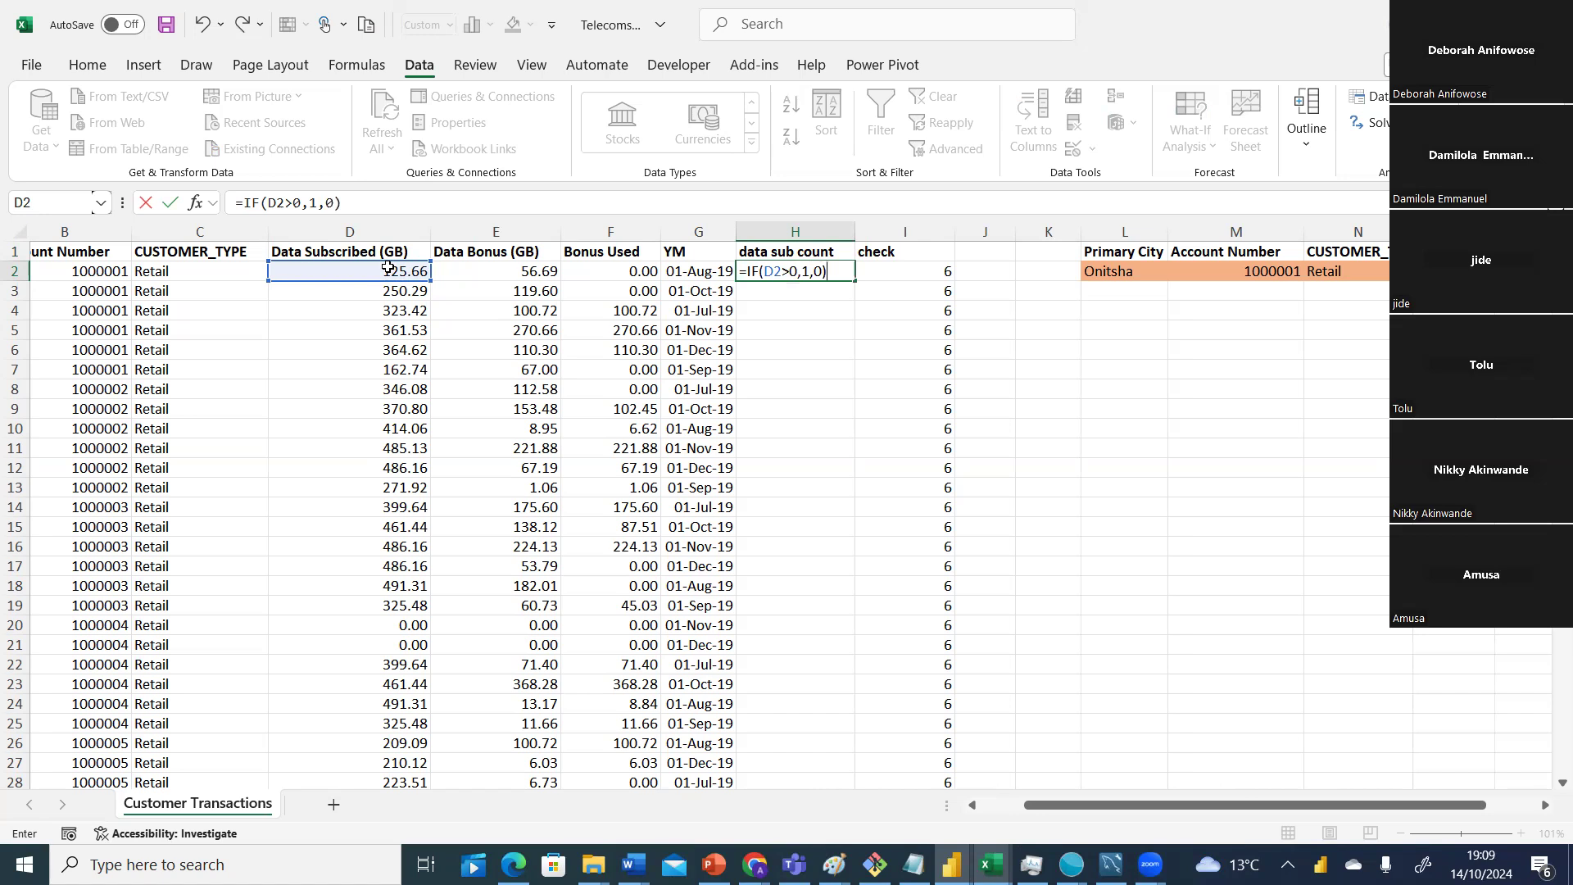
pyautogui.press('Return')
pyautogui.click(779, 313)
# Re-enter the data sub count formula in H2 as =IF(D2>0,1,0).
pyautogui.click(806, 271)
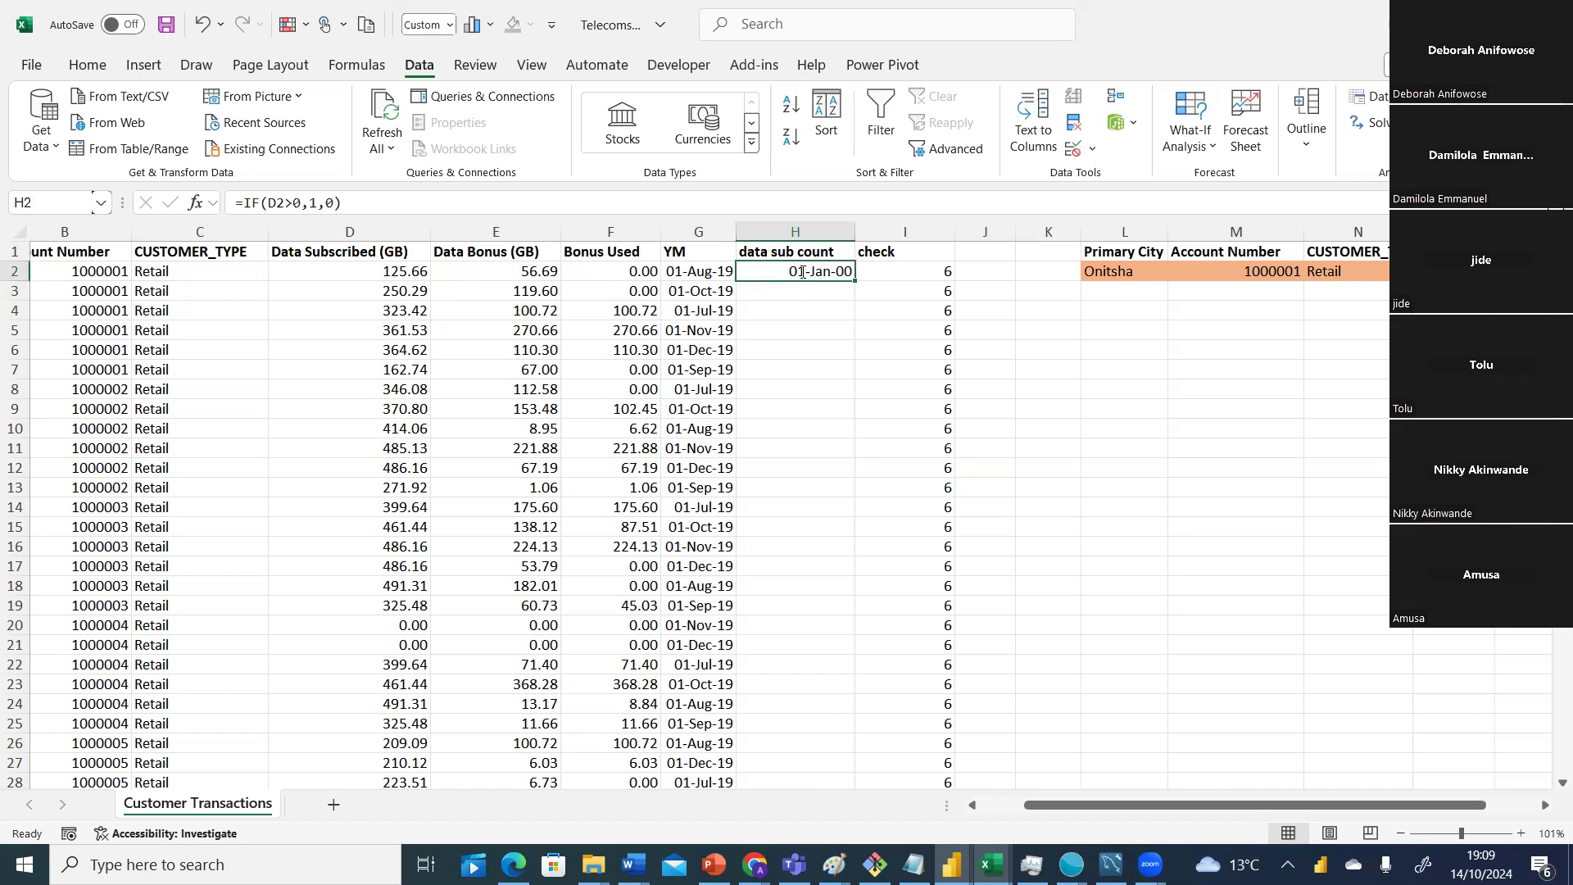
pyautogui.write('=if')
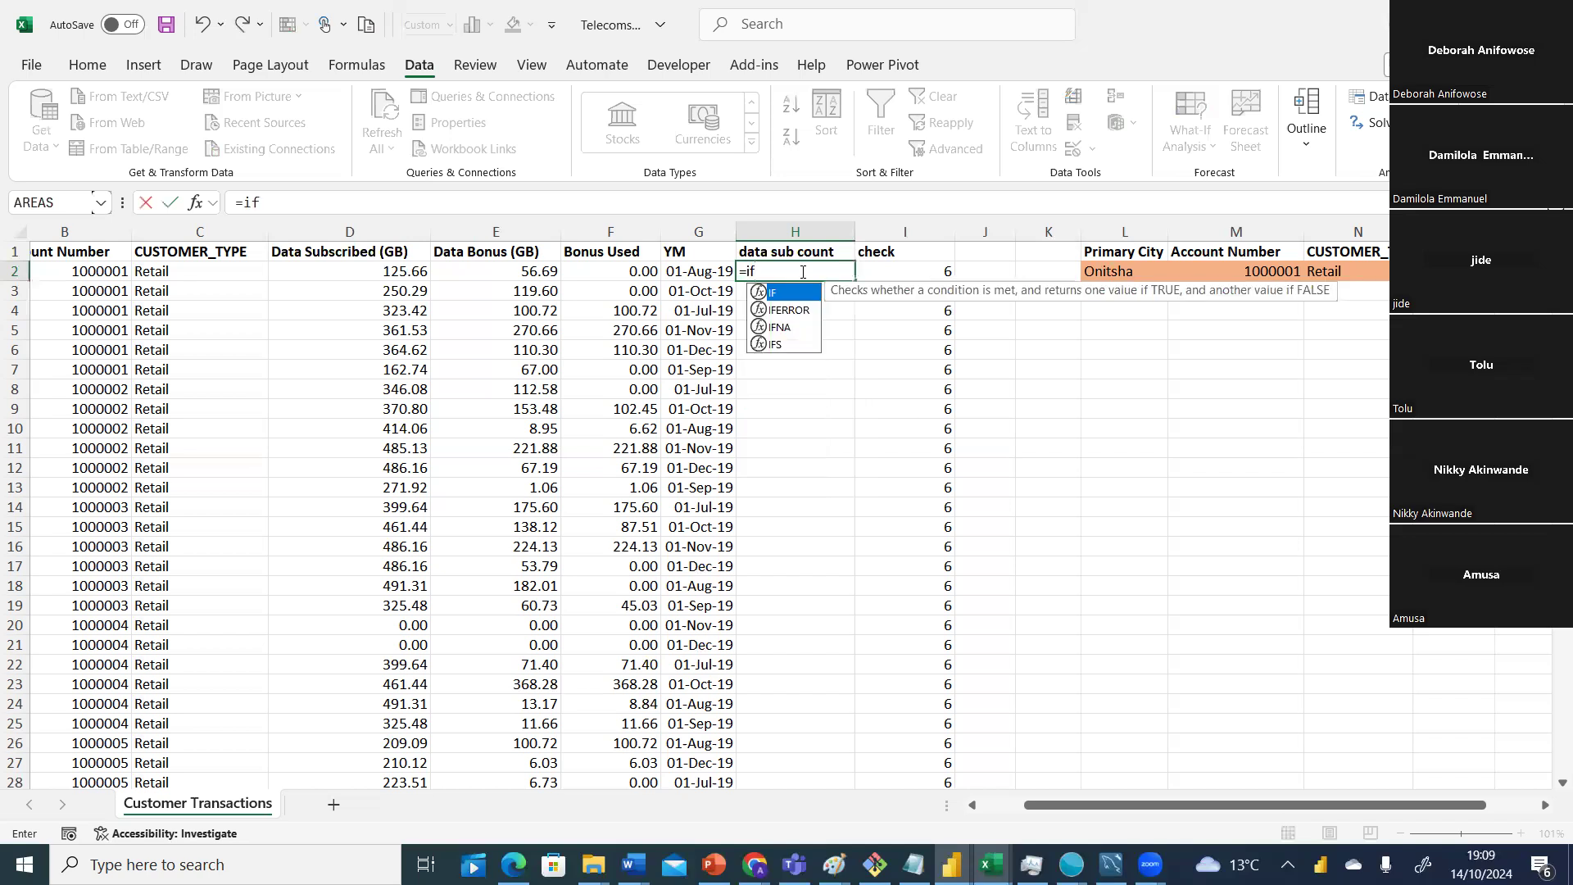
pyautogui.press('Tab')
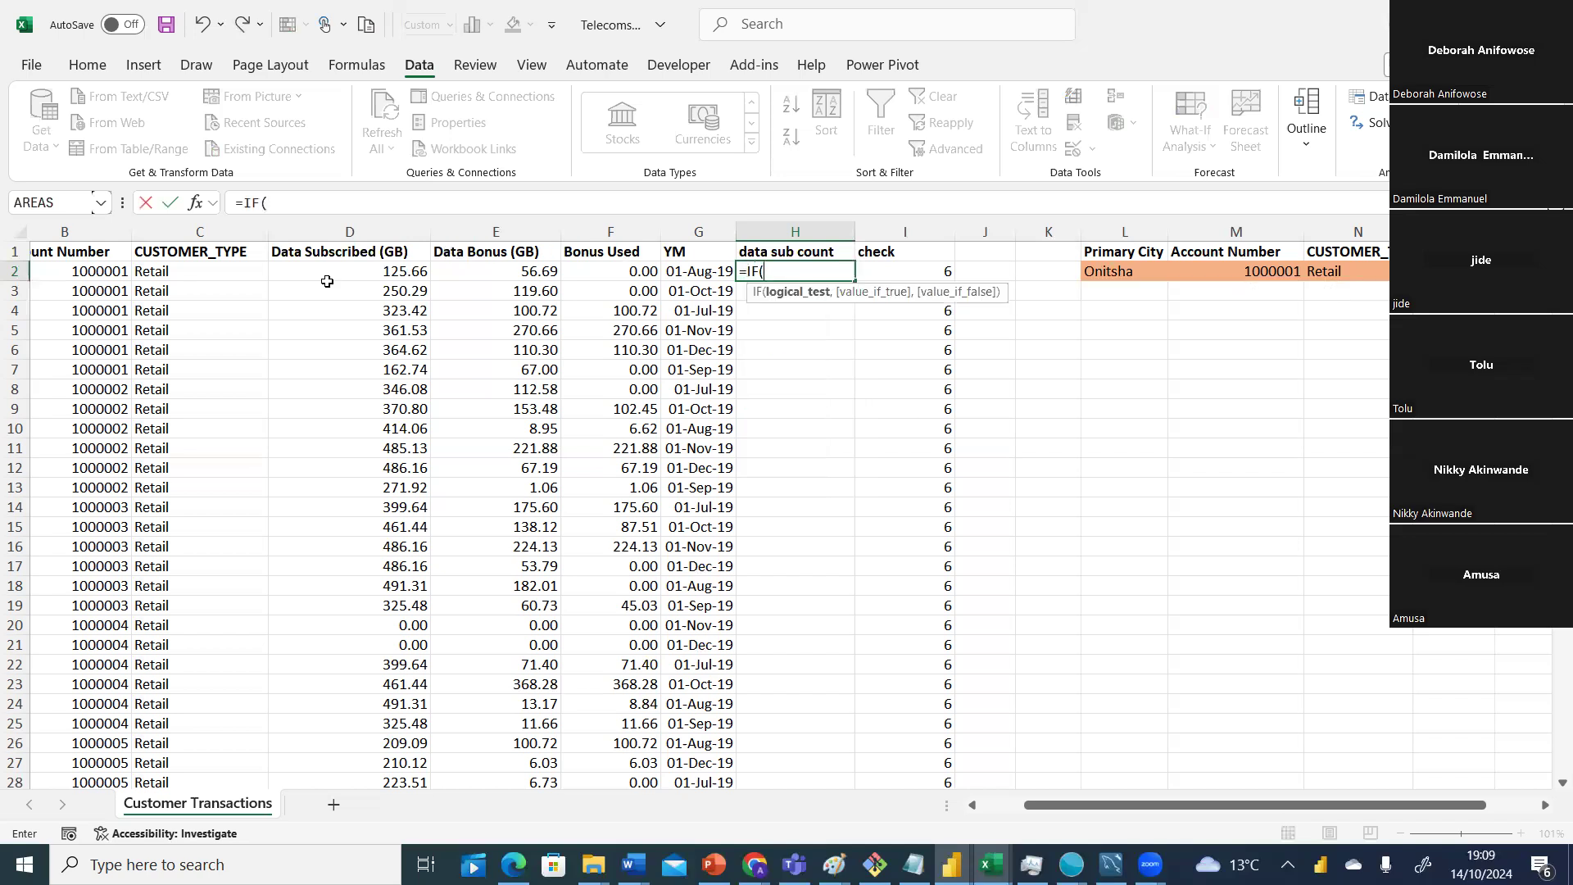
pyautogui.click(360, 270)
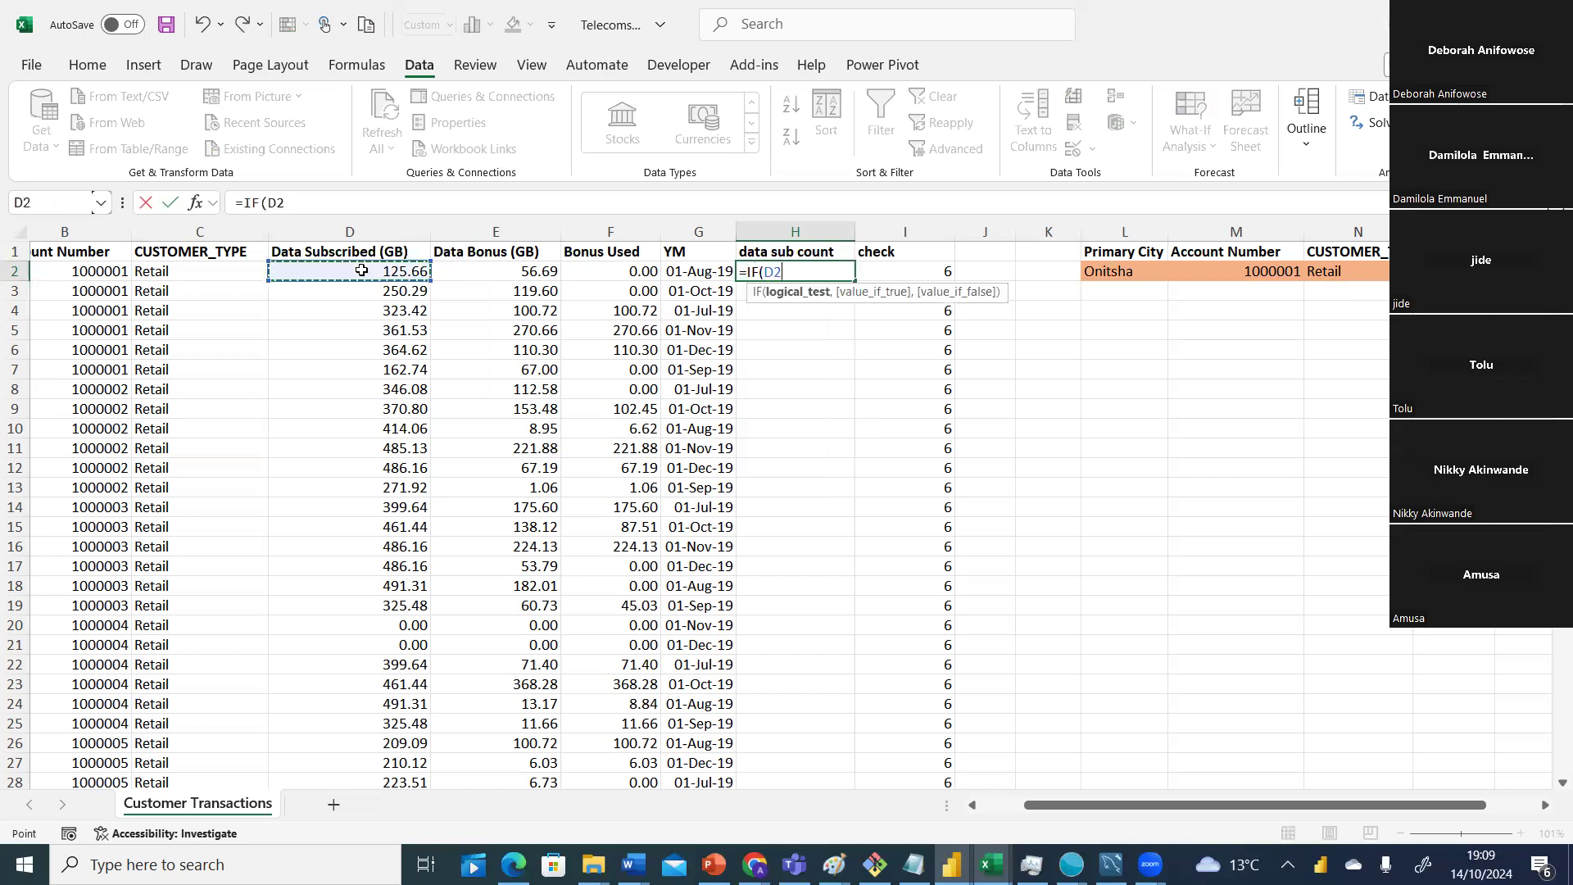
pyautogui.write('>0')
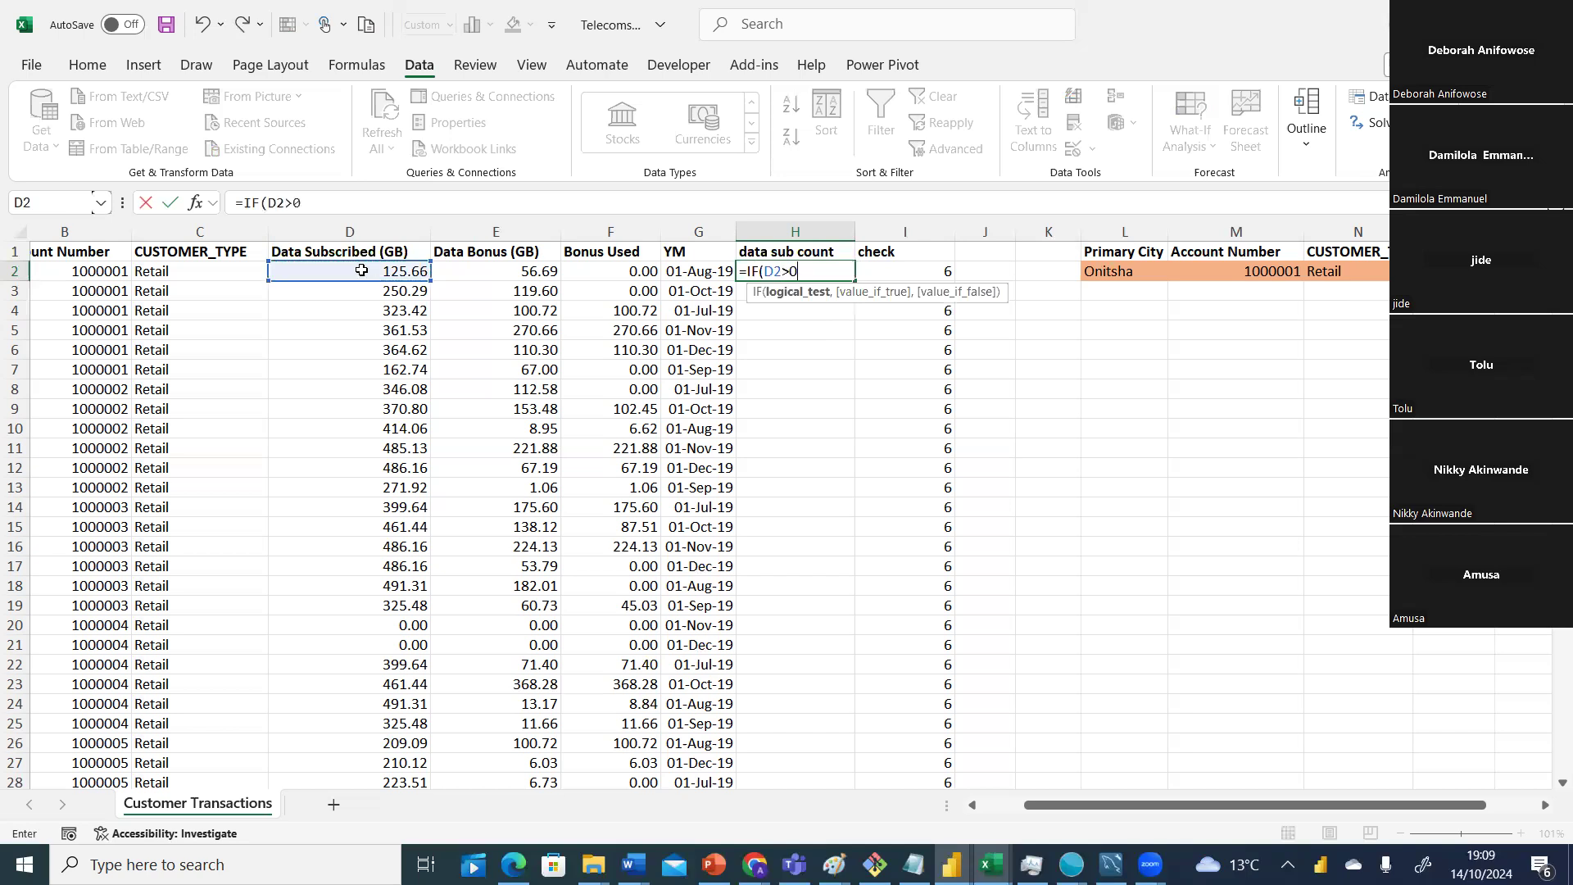
pyautogui.write(',')
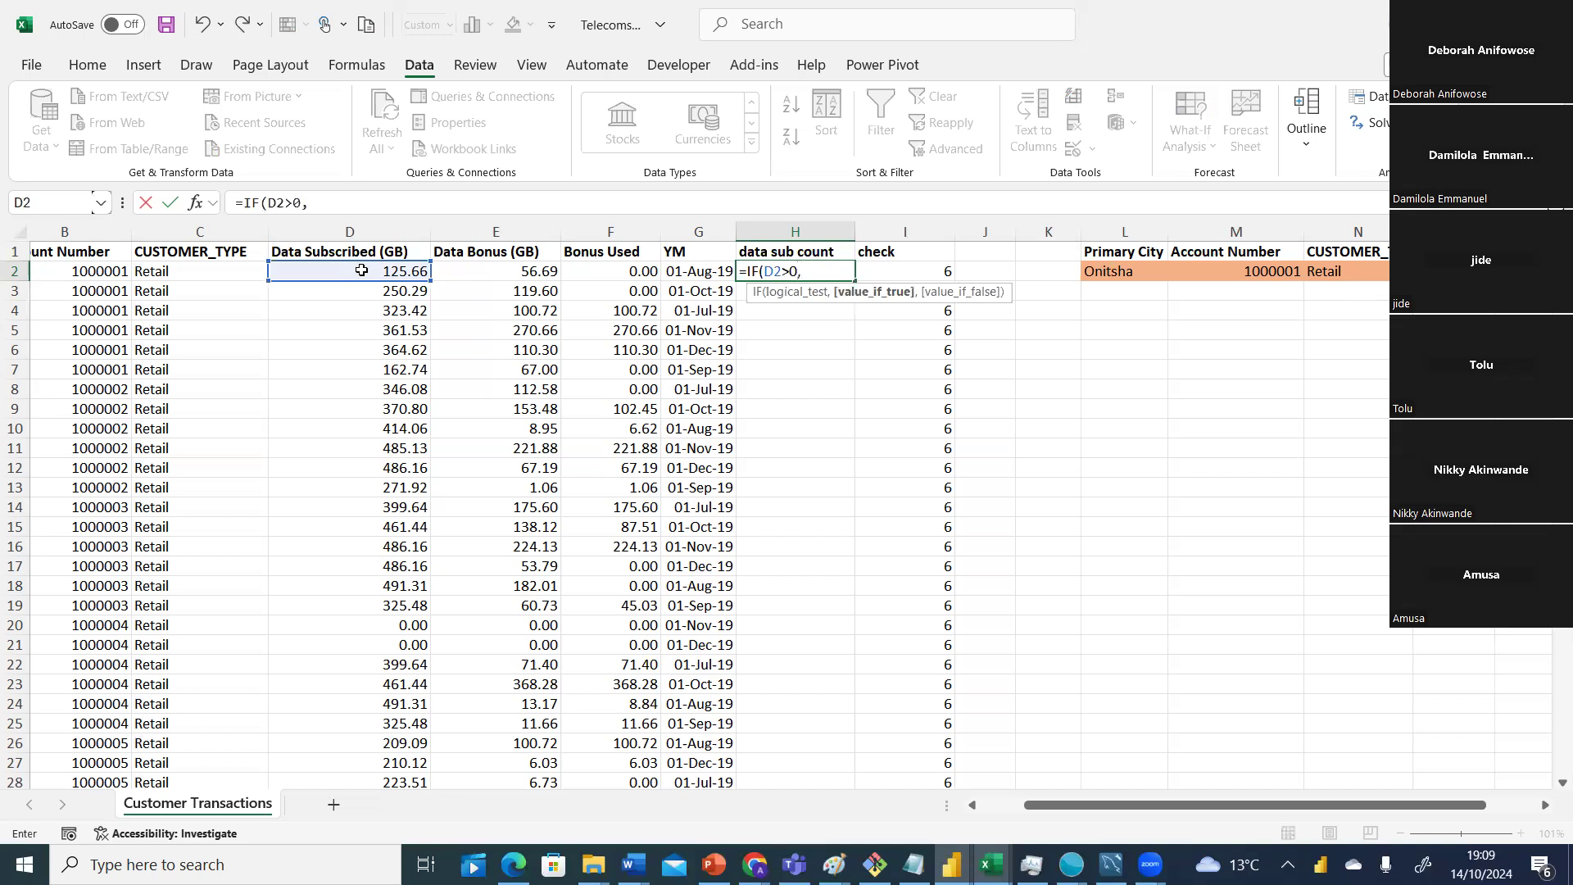
pyautogui.write('1,')
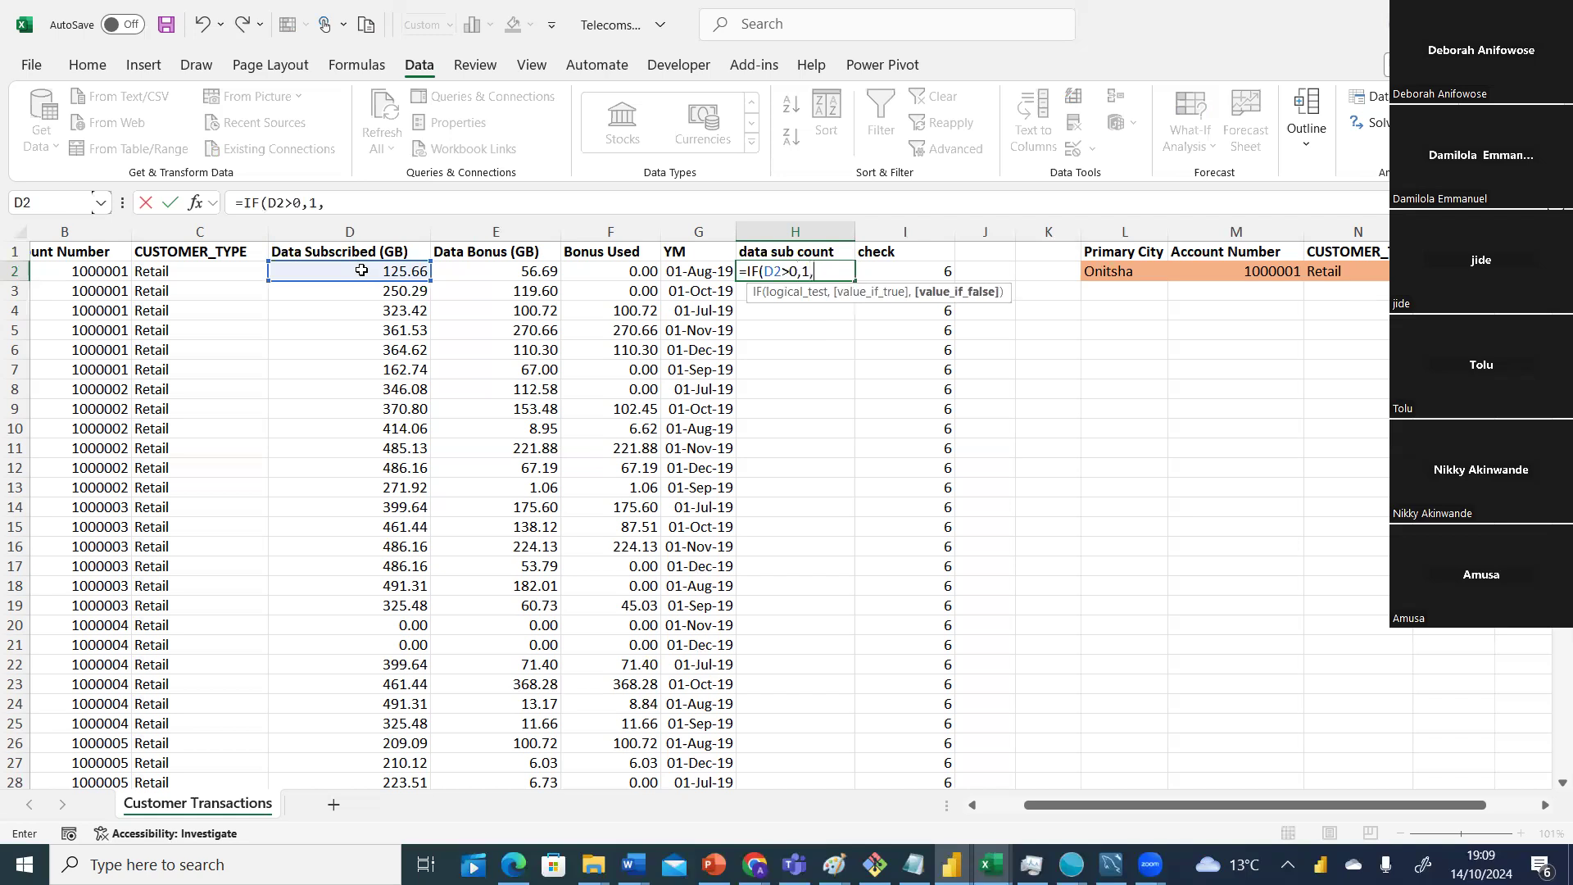
pyautogui.write('0)')
pyautogui.press('Return')
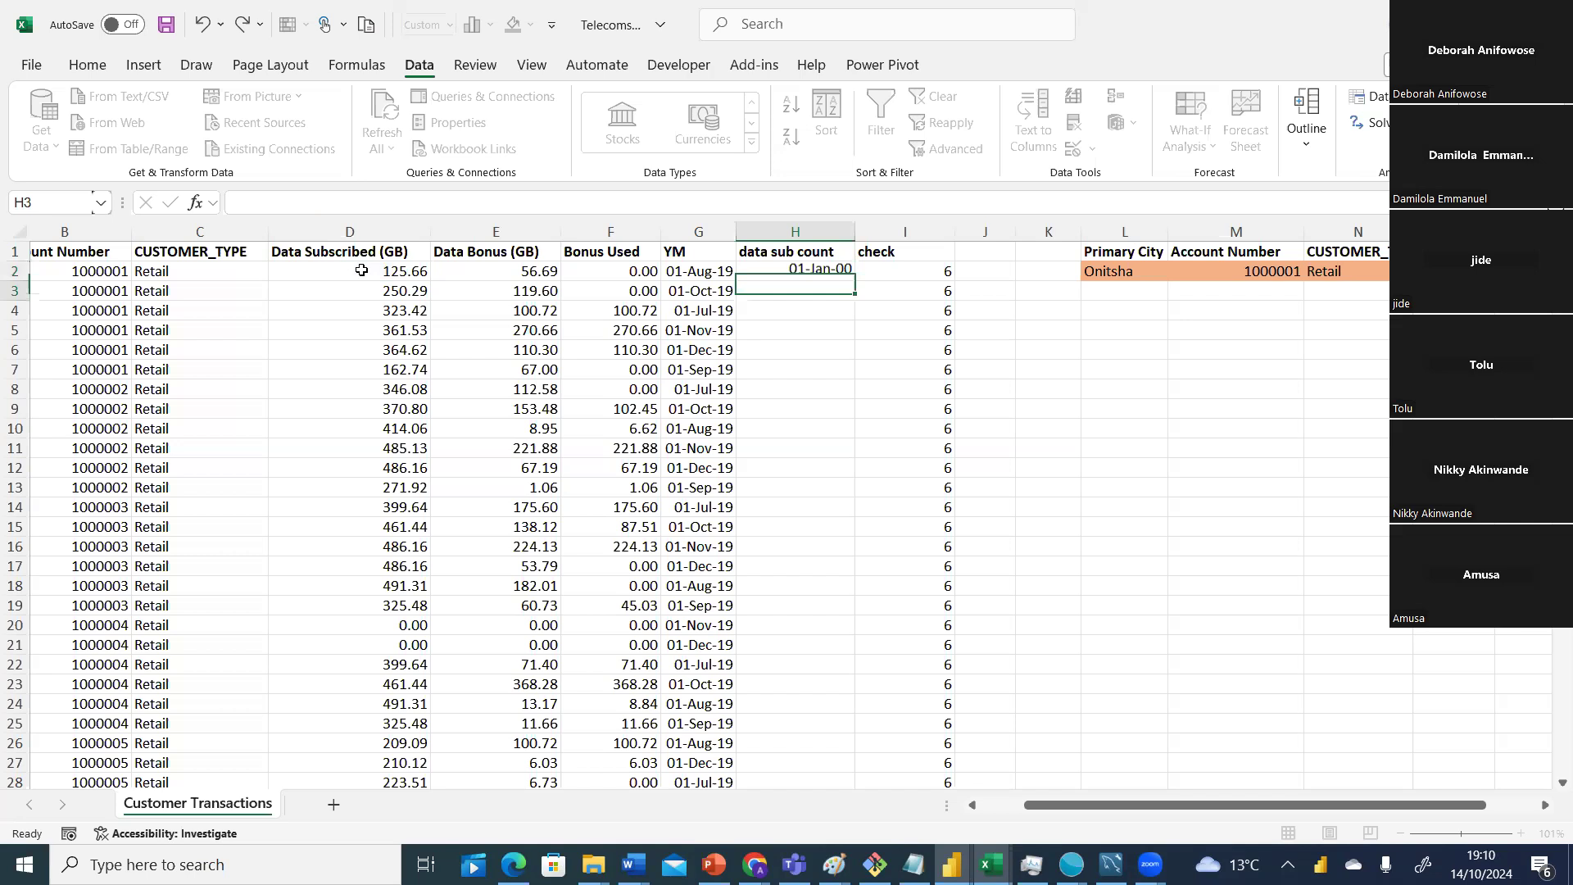
# Change the number format of the formula cell H2 to General.
pyautogui.click(781, 275)
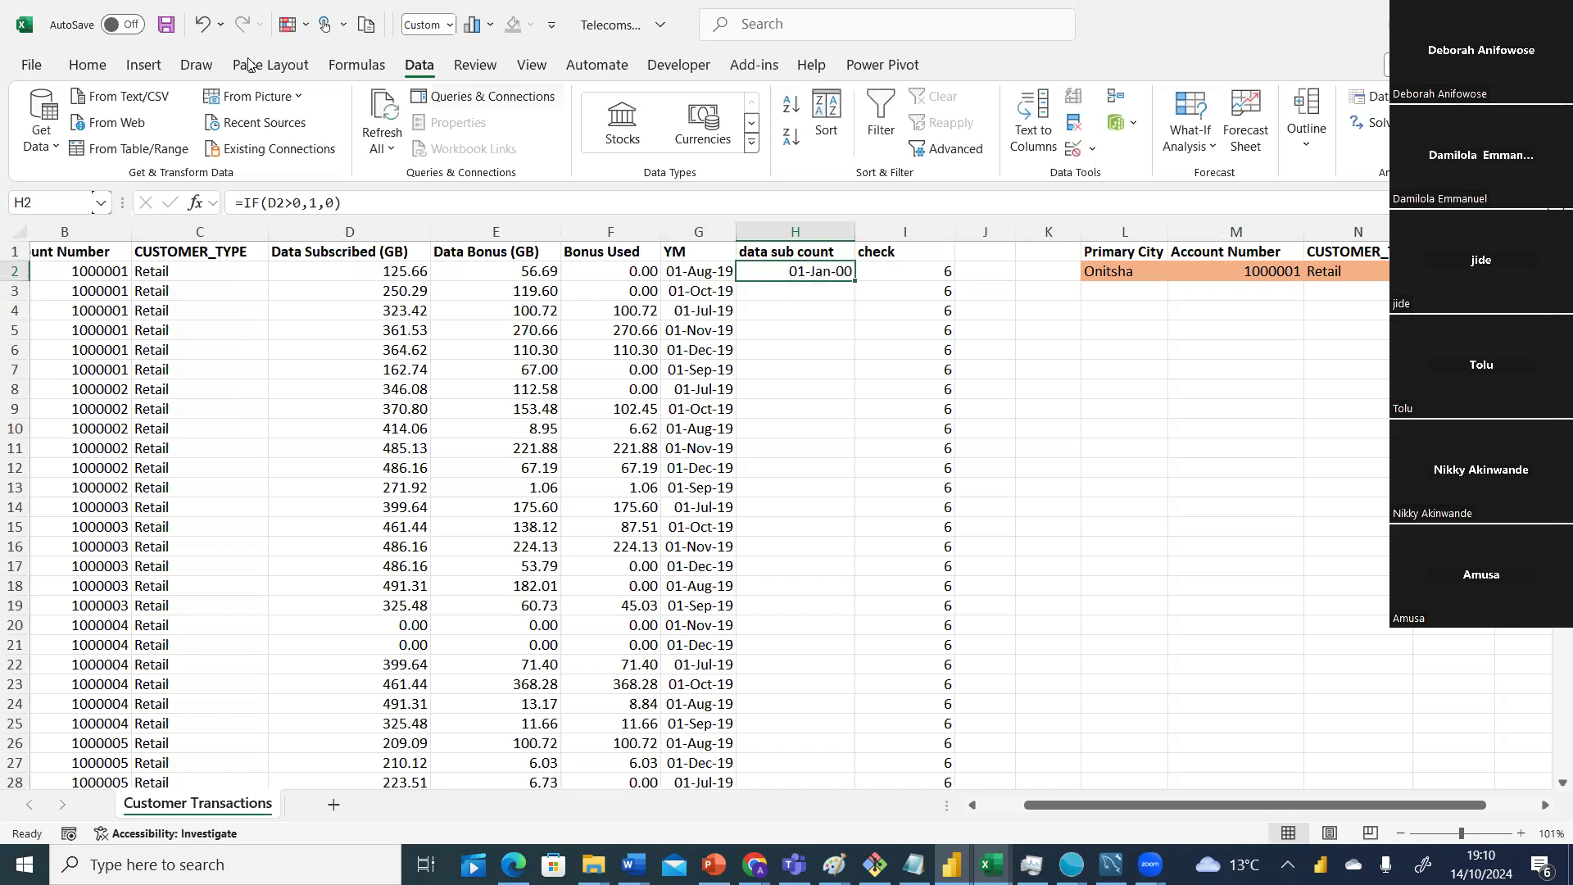
pyautogui.click(100, 66)
pyautogui.click(799, 107)
pyautogui.click(758, 150)
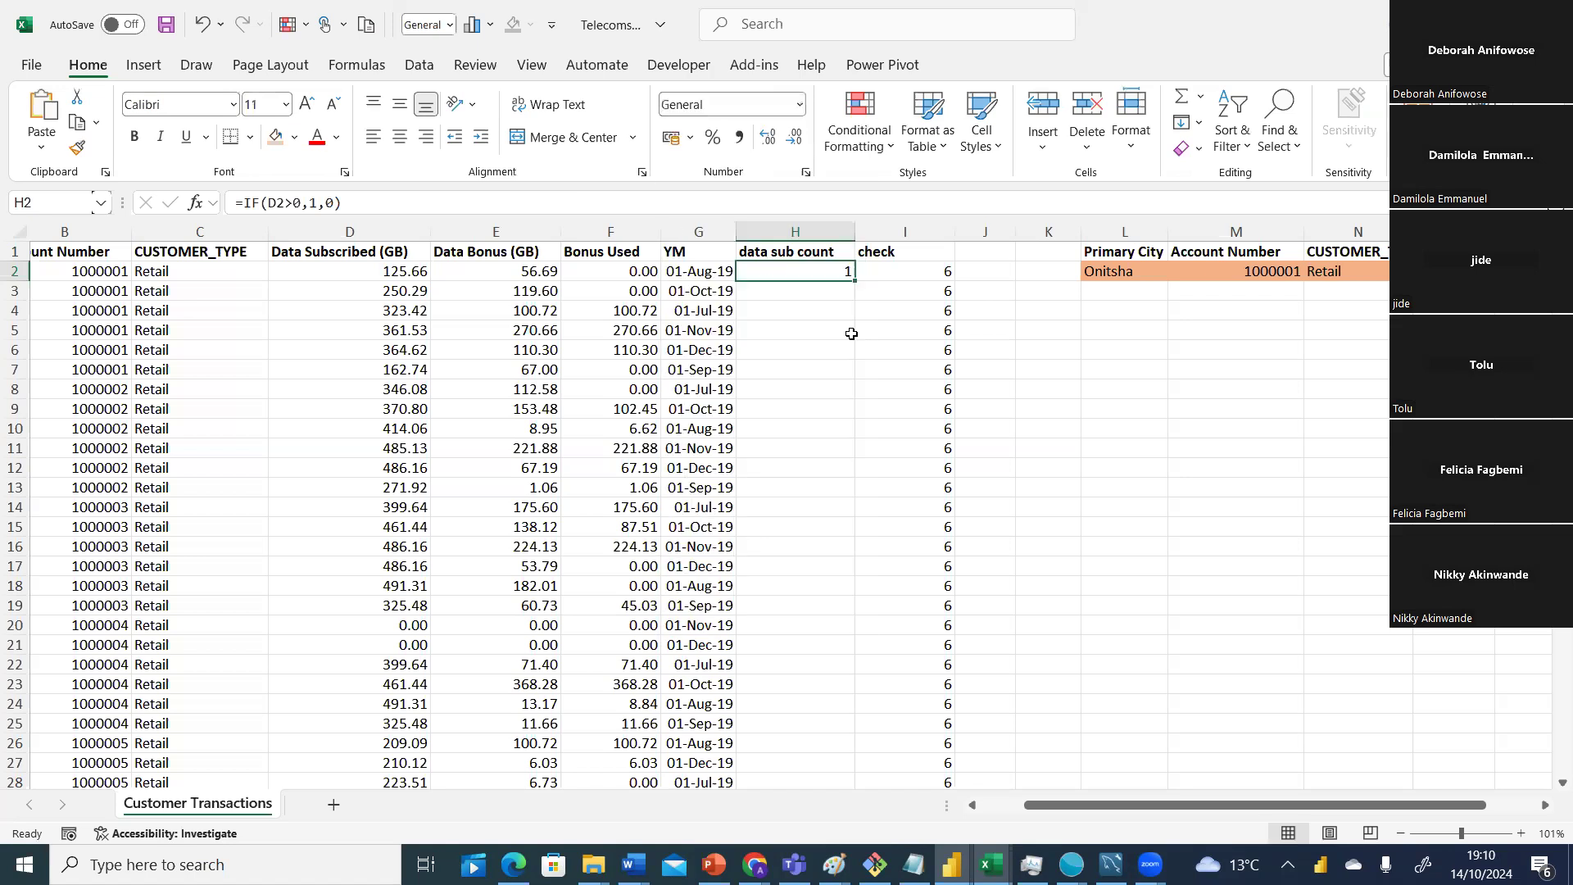
# Apply the General number format to the empty cell H5 in the data sub count column.
pyautogui.click(827, 329)
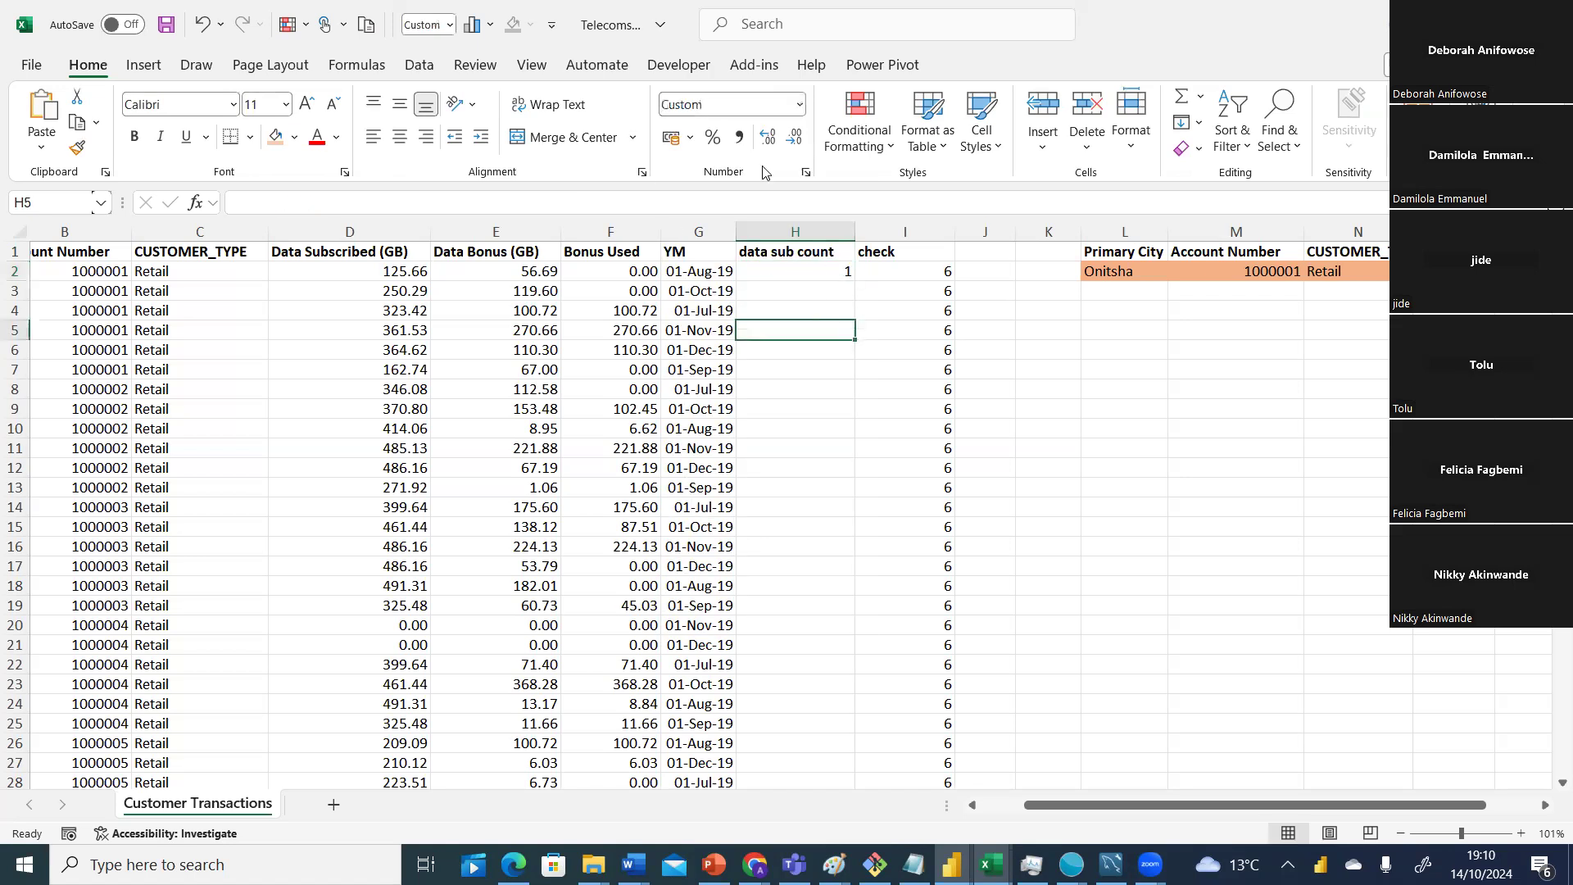
pyautogui.click(798, 108)
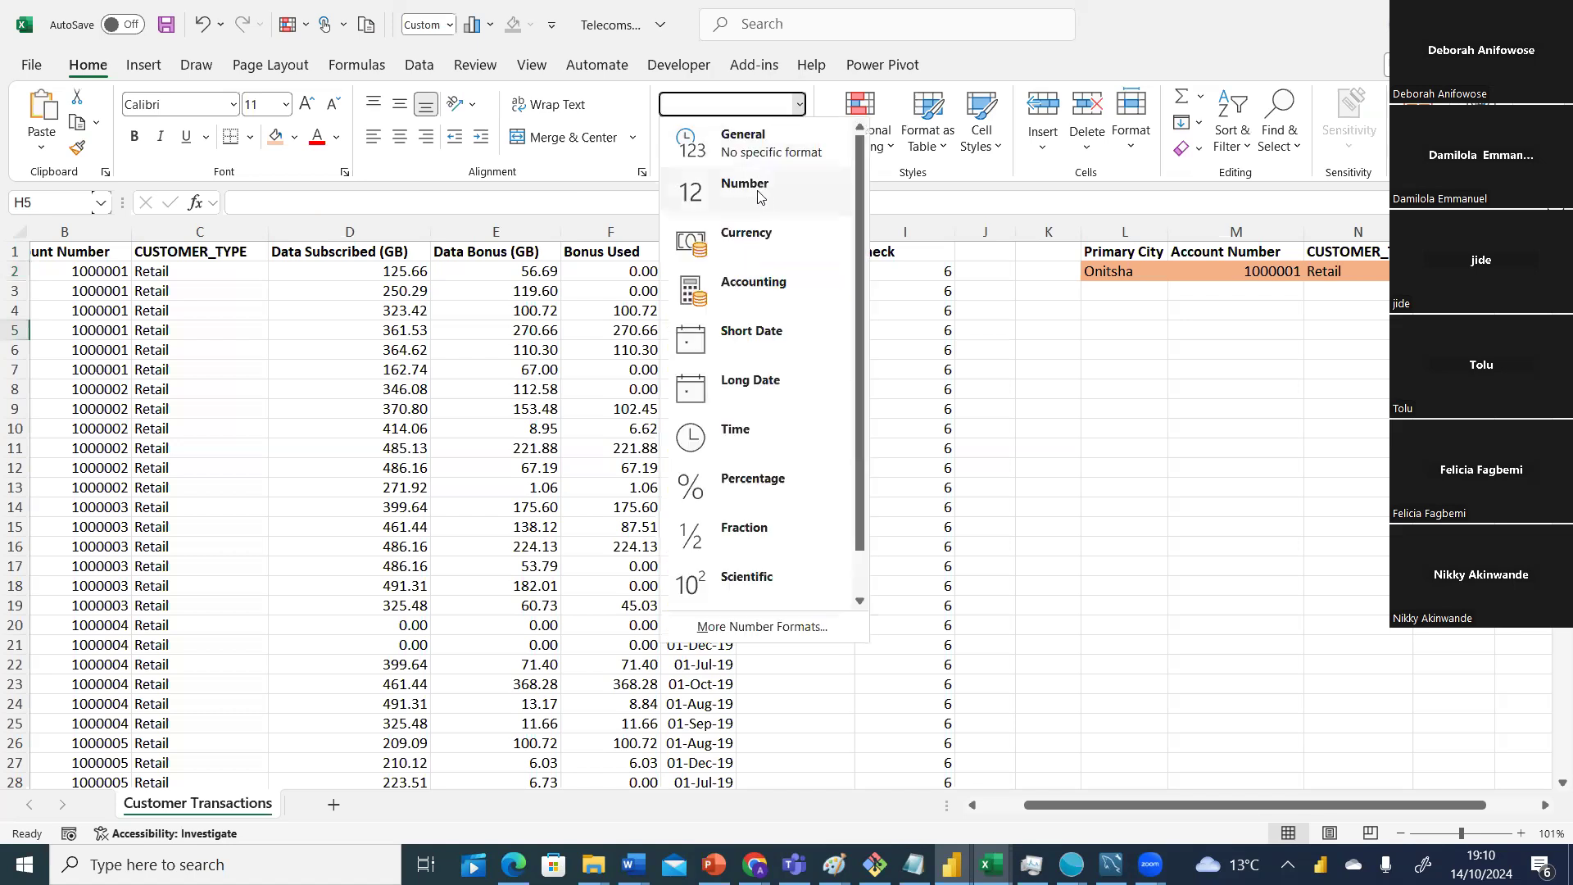
pyautogui.click(760, 147)
# Fill the IF formula from H2 down the whole data sub count column.
pyautogui.click(803, 273)
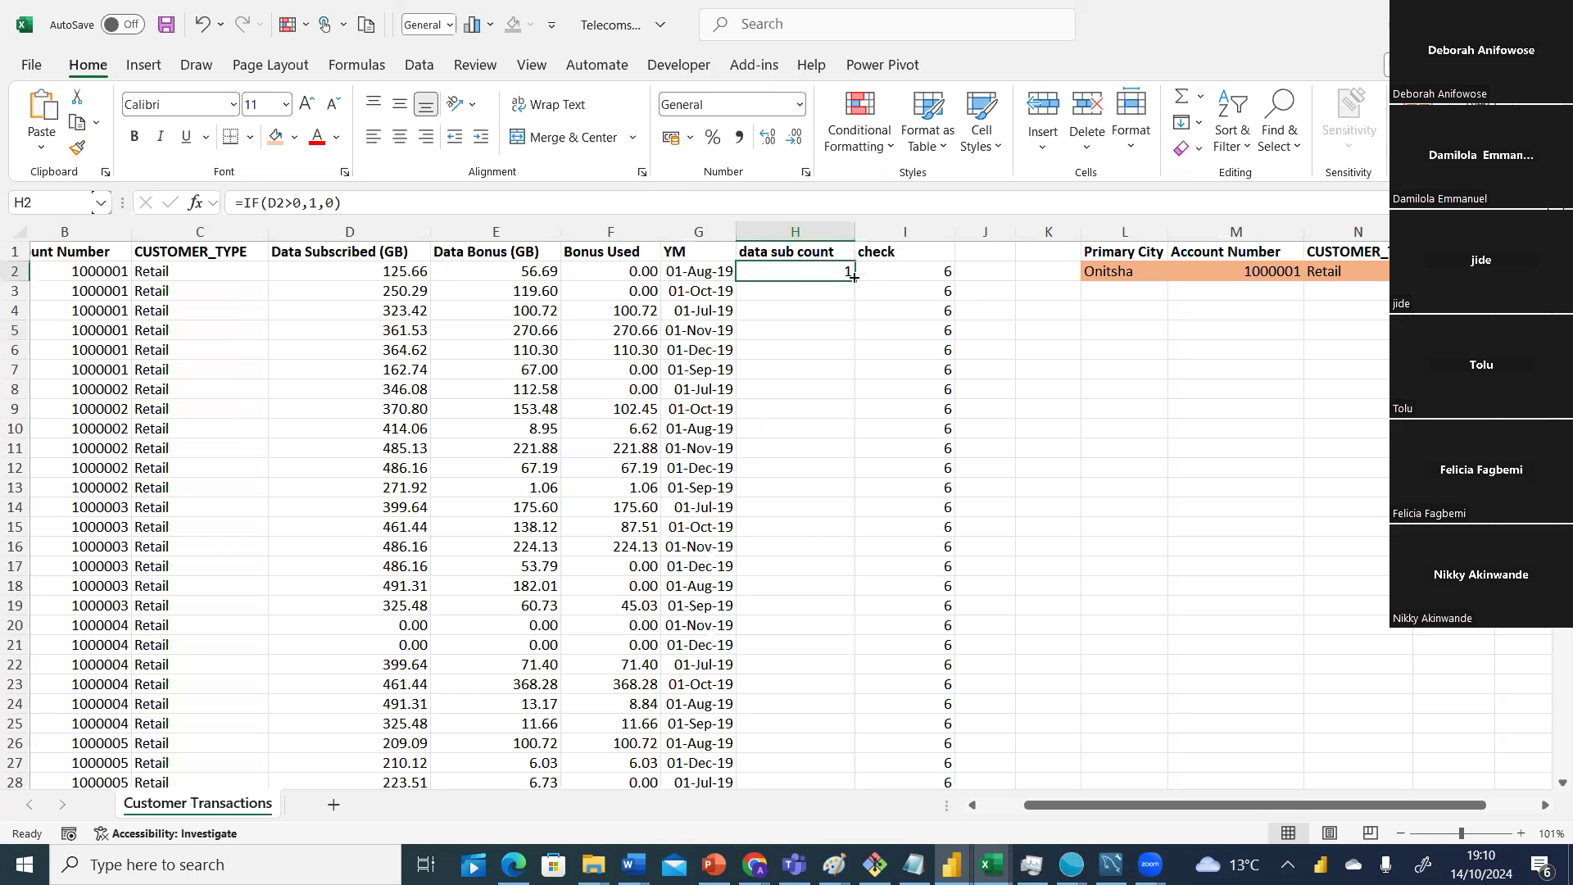
pyautogui.doubleClick(853, 281)
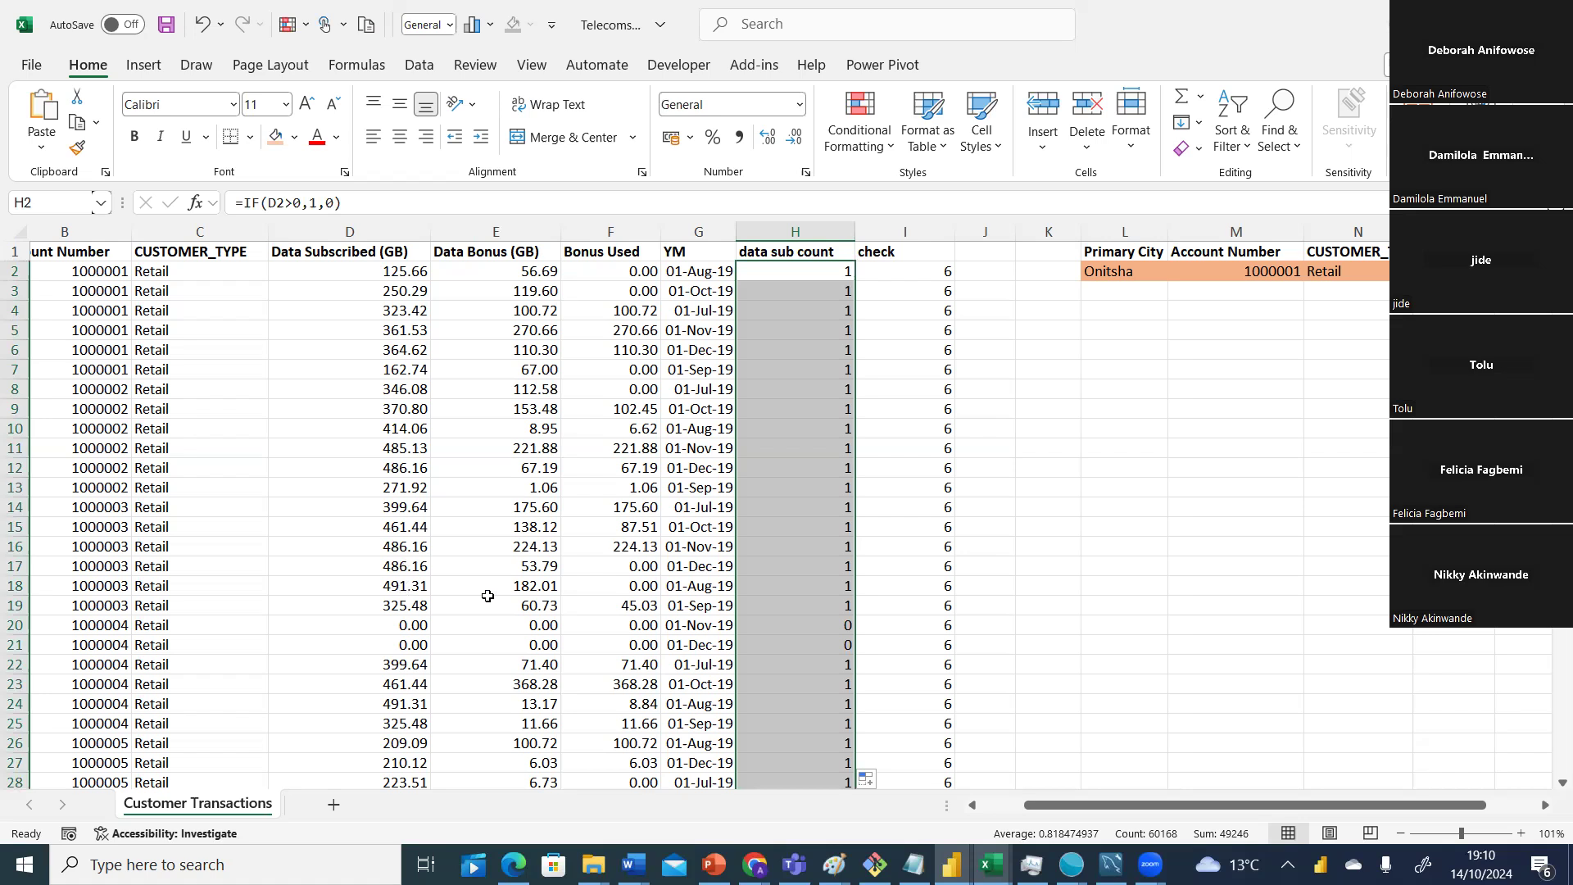
pyautogui.click(790, 605)
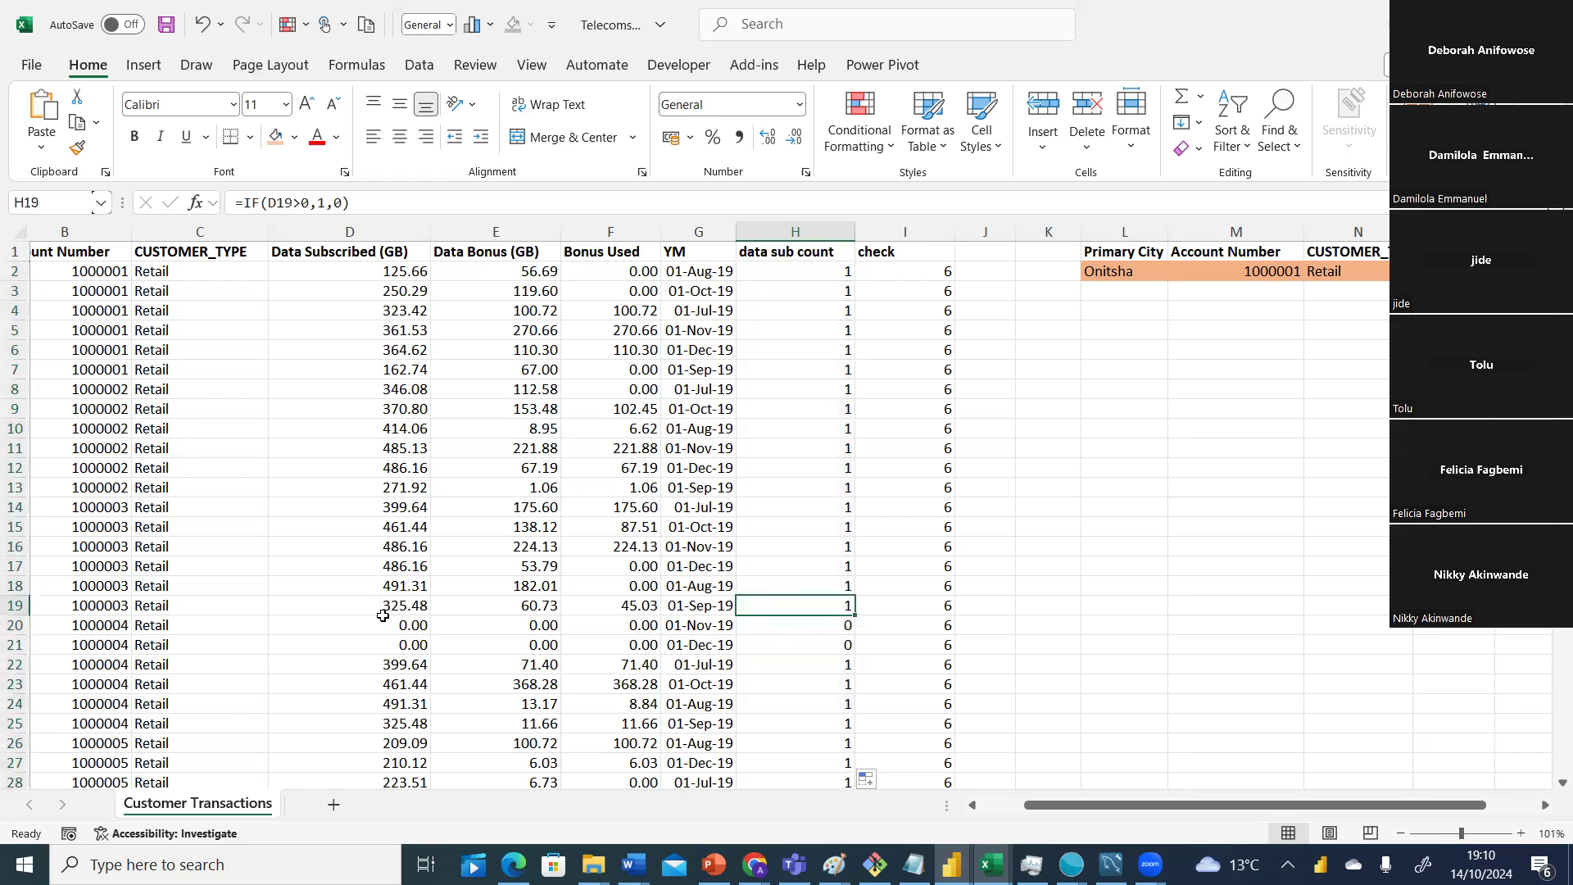
# Compare the Data Subscribed values in D20 and D21 with the data sub count results in H20 and H21.
pyautogui.click(385, 625)
pyautogui.click(394, 647)
pyautogui.click(409, 627)
pyautogui.click(407, 643)
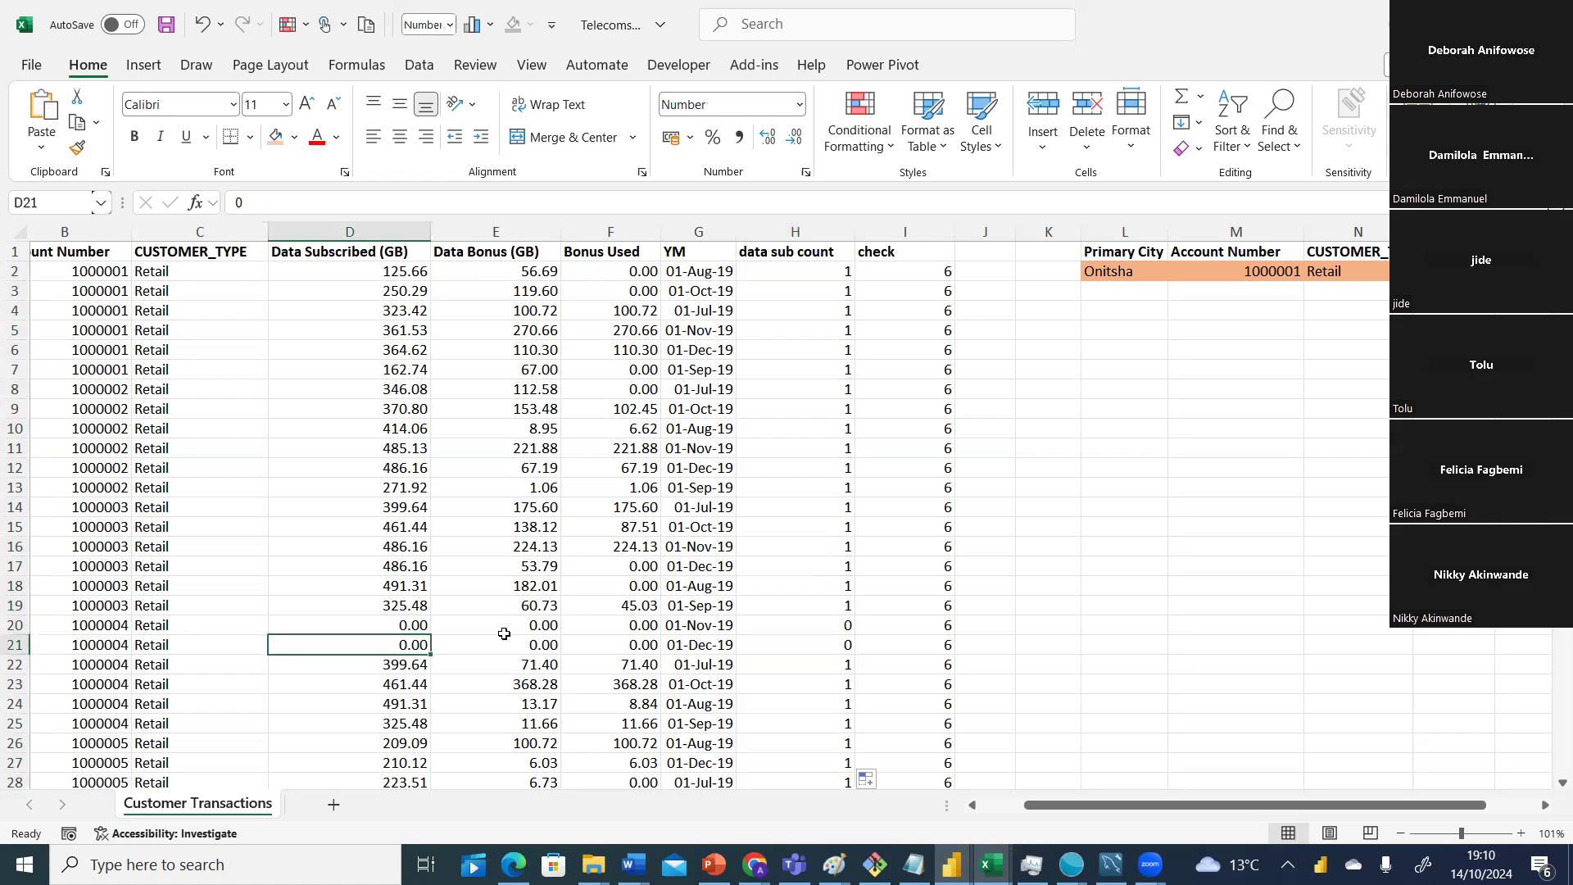
pyautogui.click(793, 626)
pyautogui.press('Down')
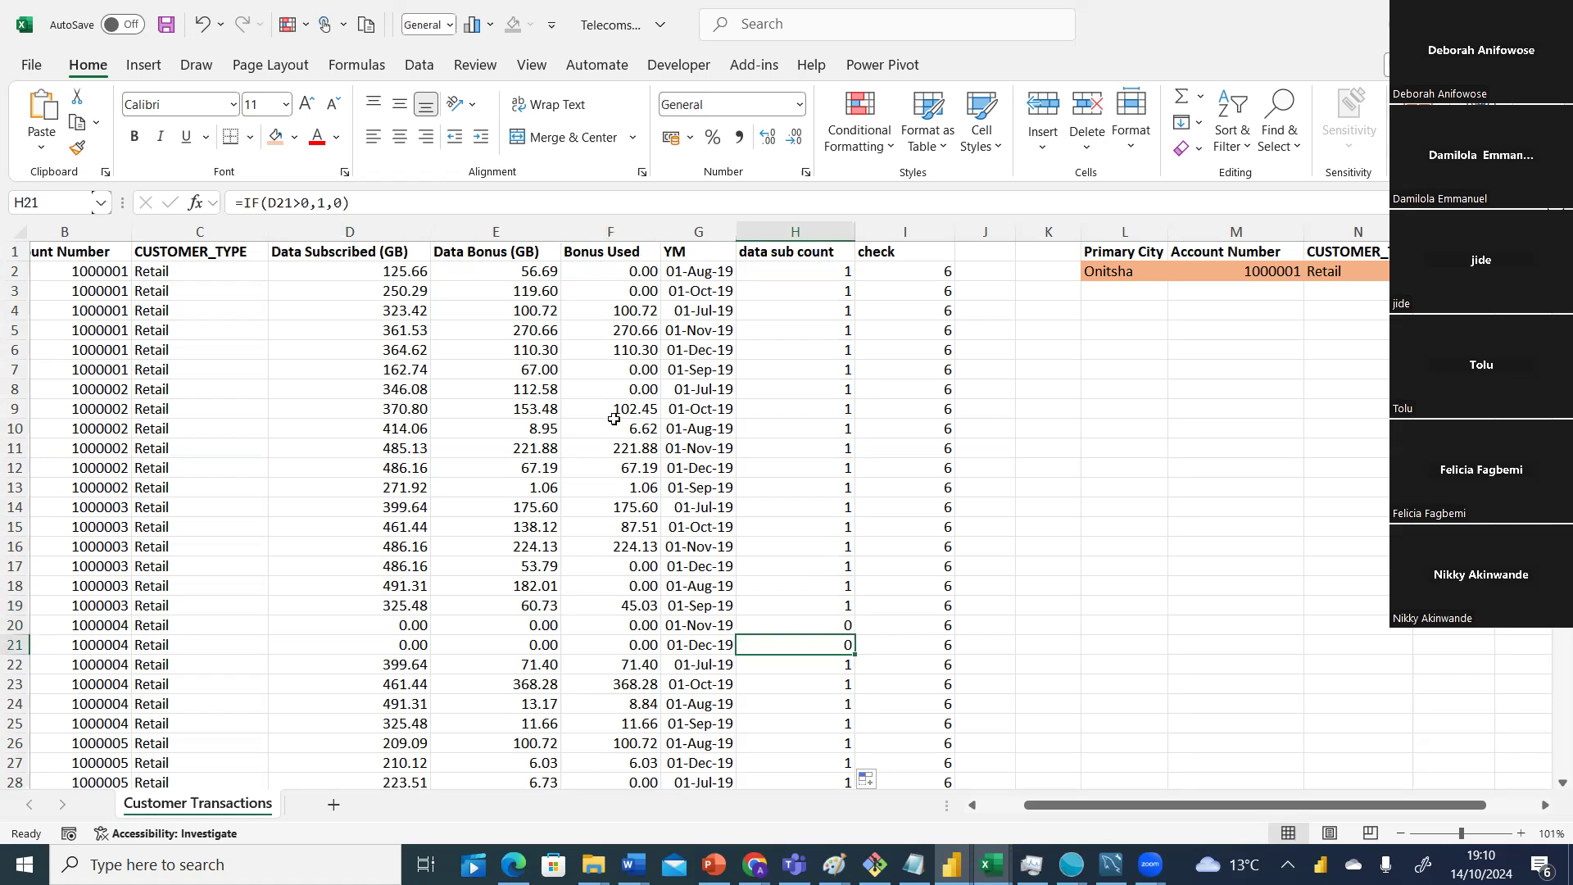
# Insert a new blank column between the data sub count and check columns.
pyautogui.click(883, 233)
pyautogui.rightClick(881, 240)
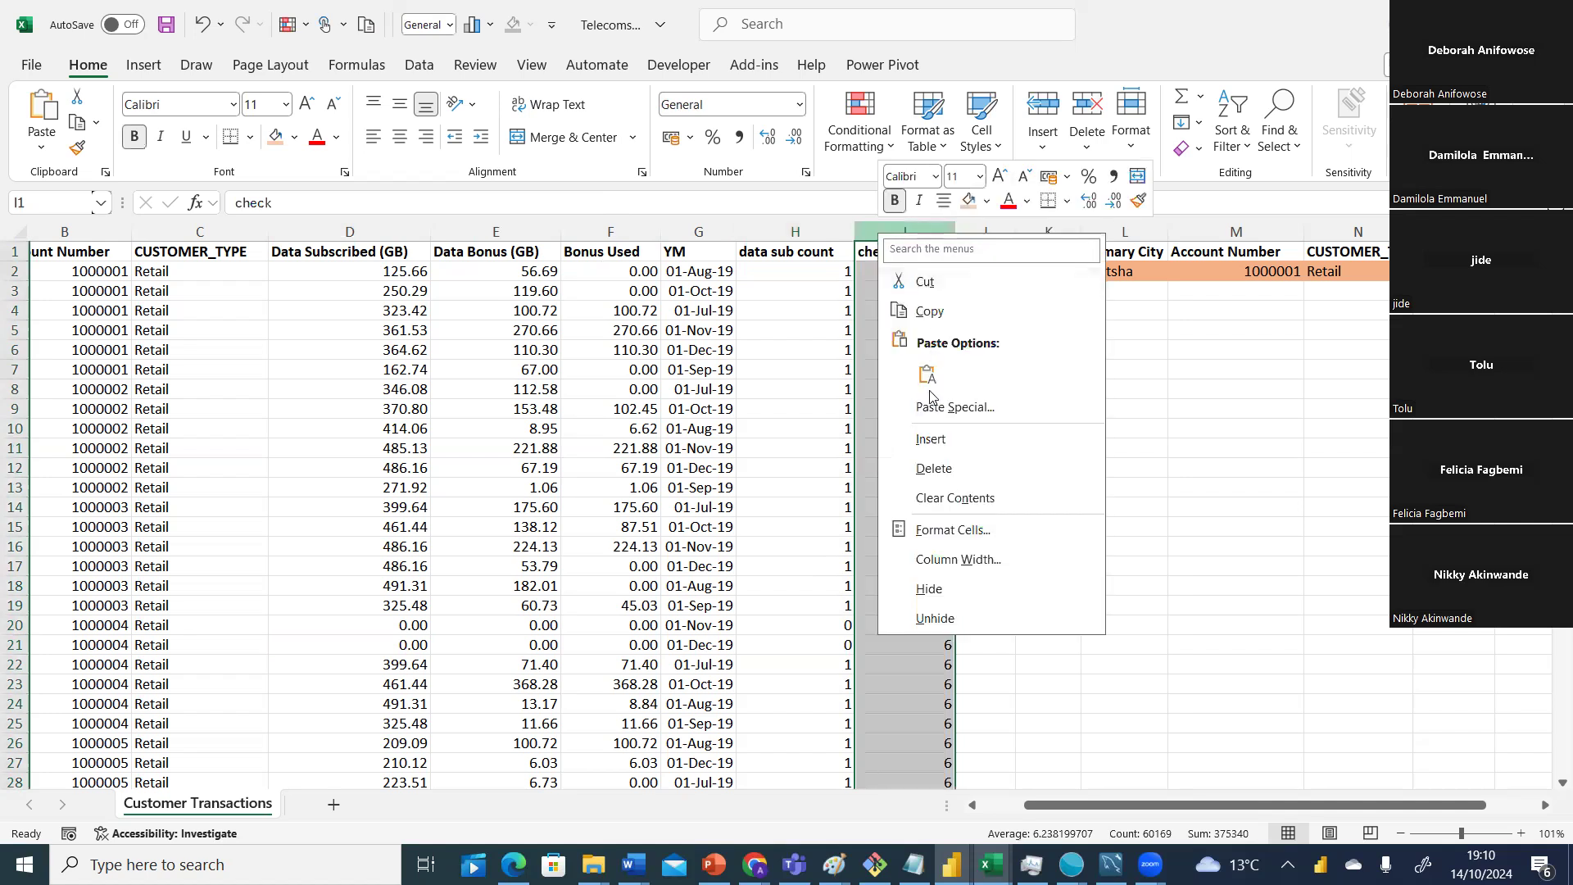
pyautogui.click(925, 440)
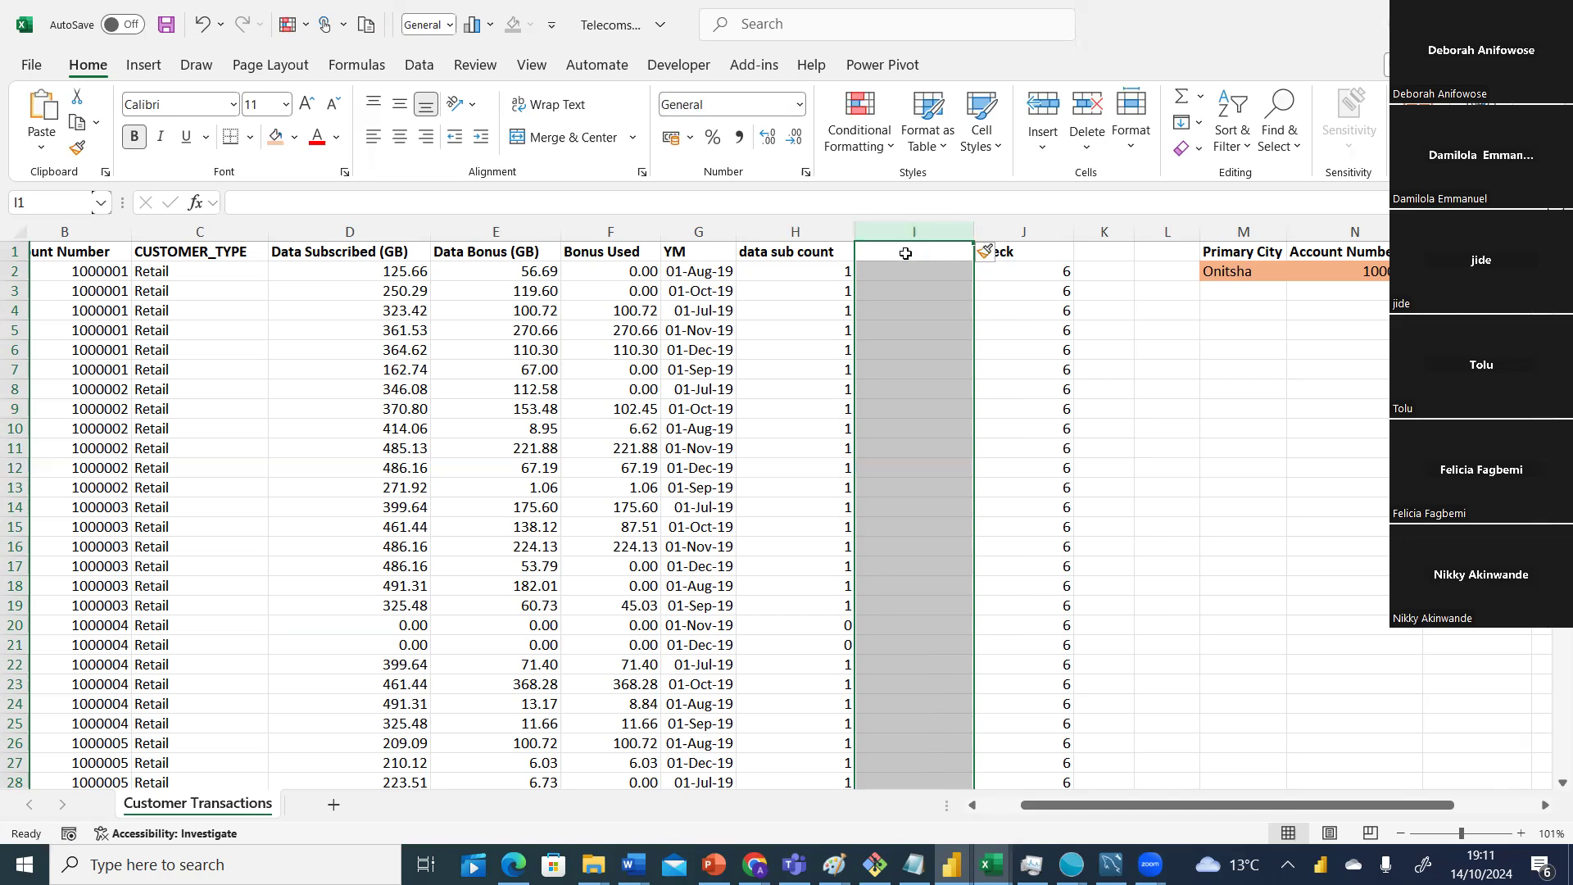
# Title the new column "bonus used count" in cell I1.
pyautogui.click(905, 253)
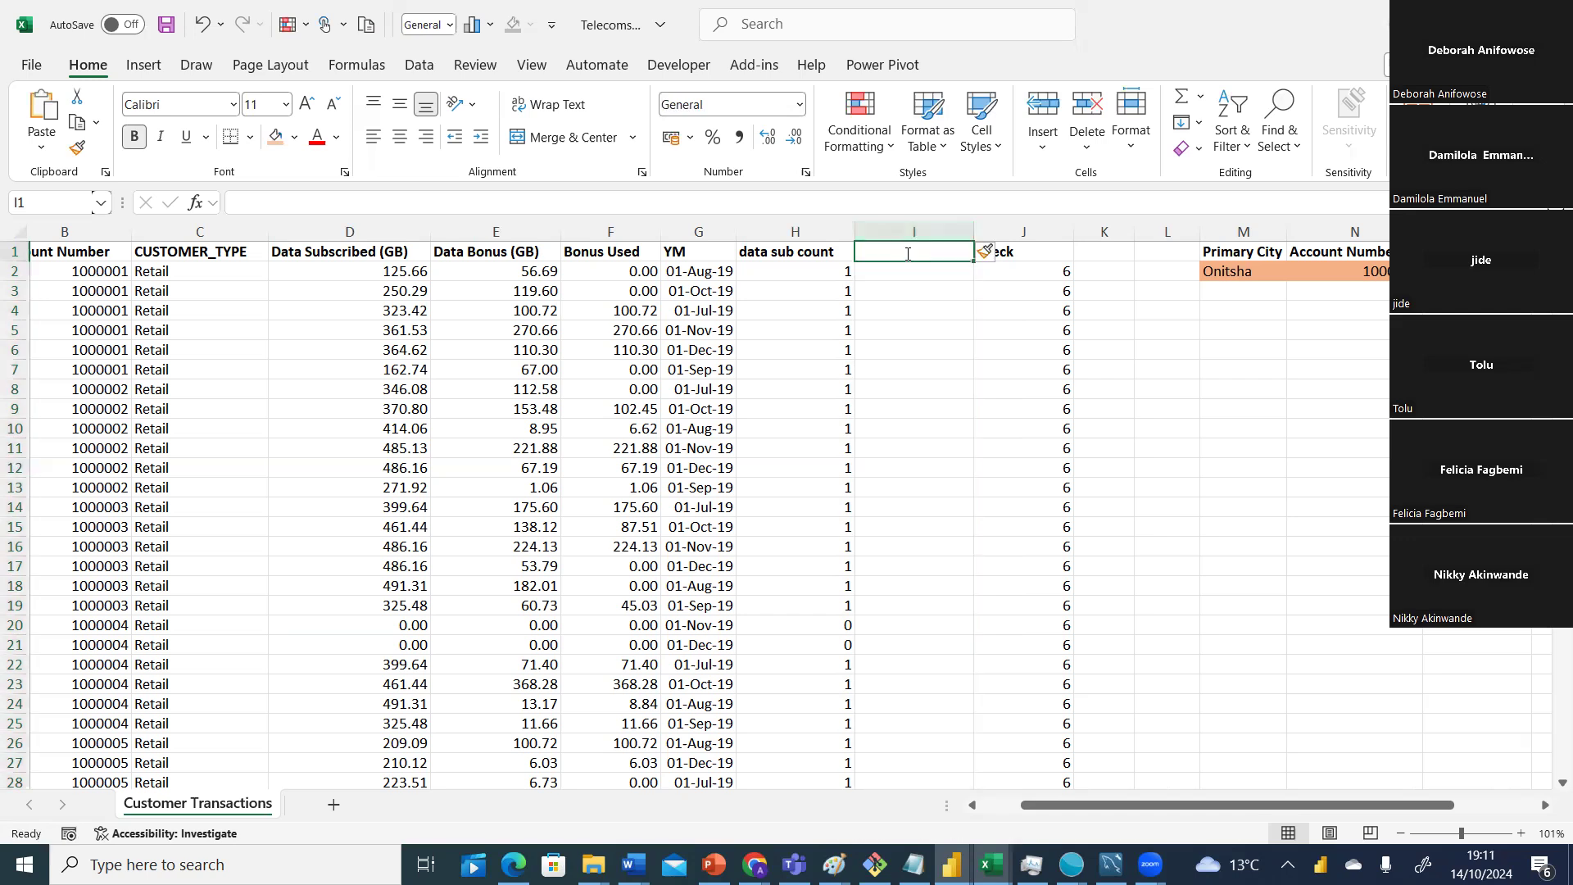
pyautogui.write('bonus ued')
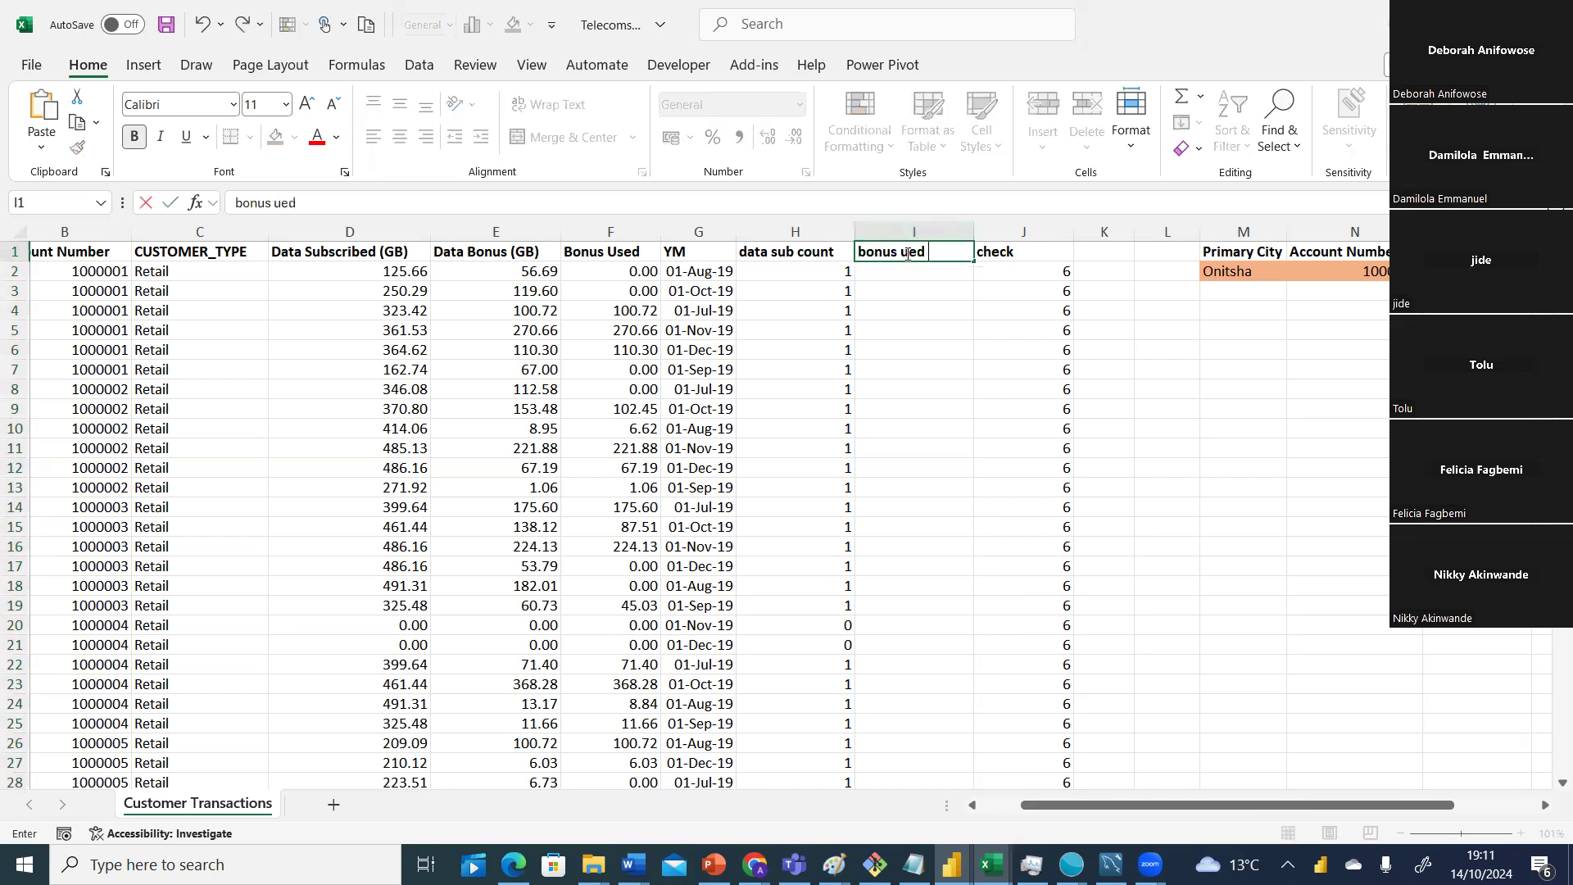
pyautogui.click(913, 250)
pyautogui.write('s')
pyautogui.press('End')
pyautogui.write('count')
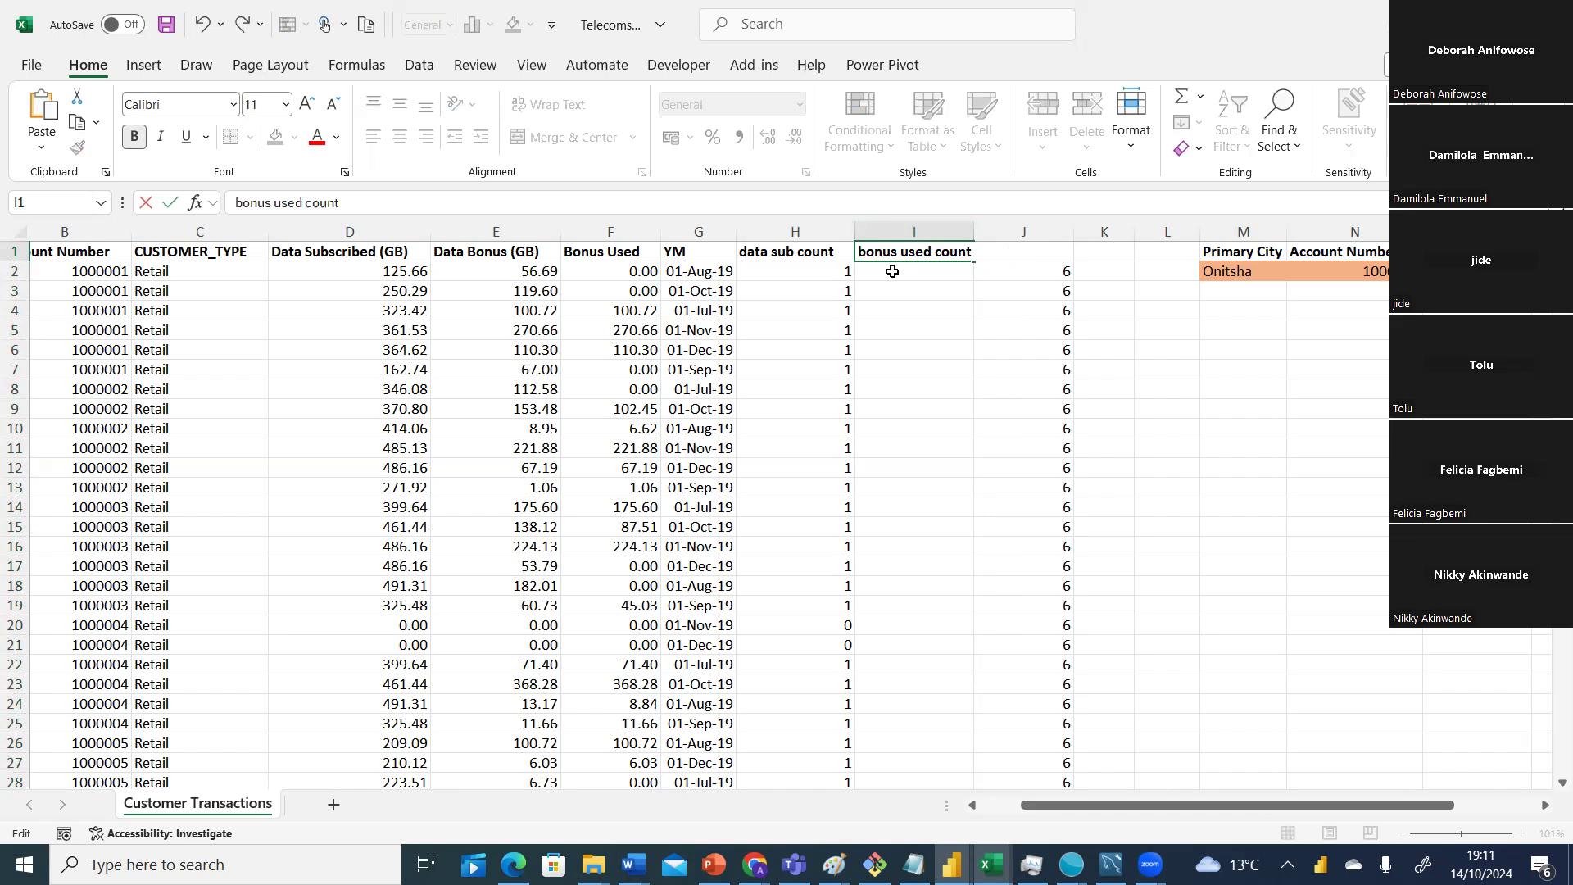
# Enter =IF(F2>0,1,0) in I2 and fill it down the whole bonus used count column.
pyautogui.click(892, 271)
pyautogui.write('=')
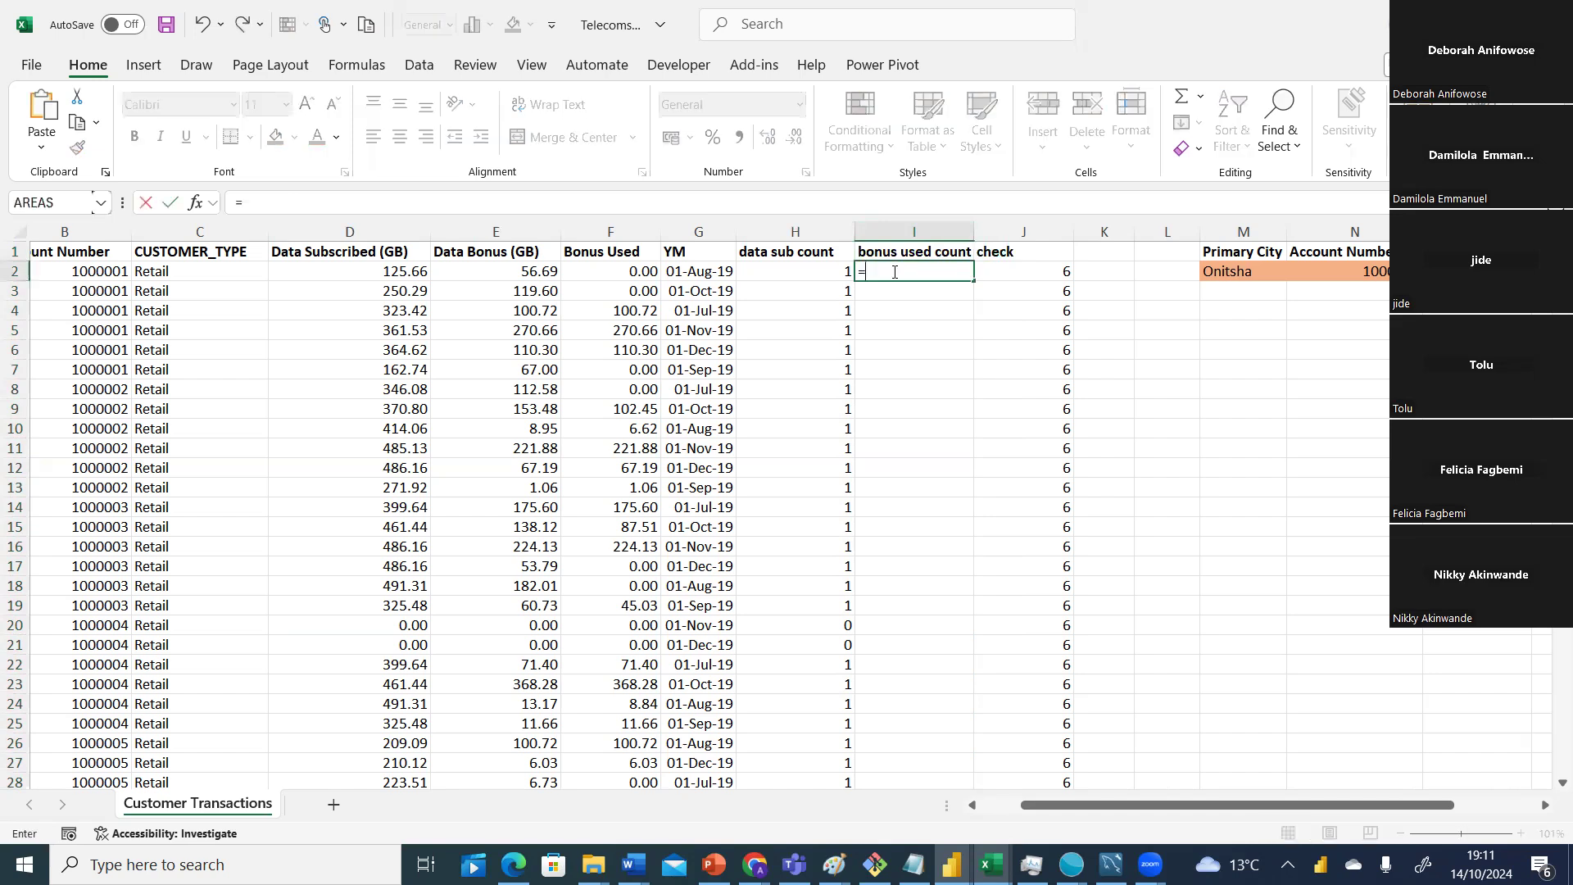
pyautogui.write('IF(')
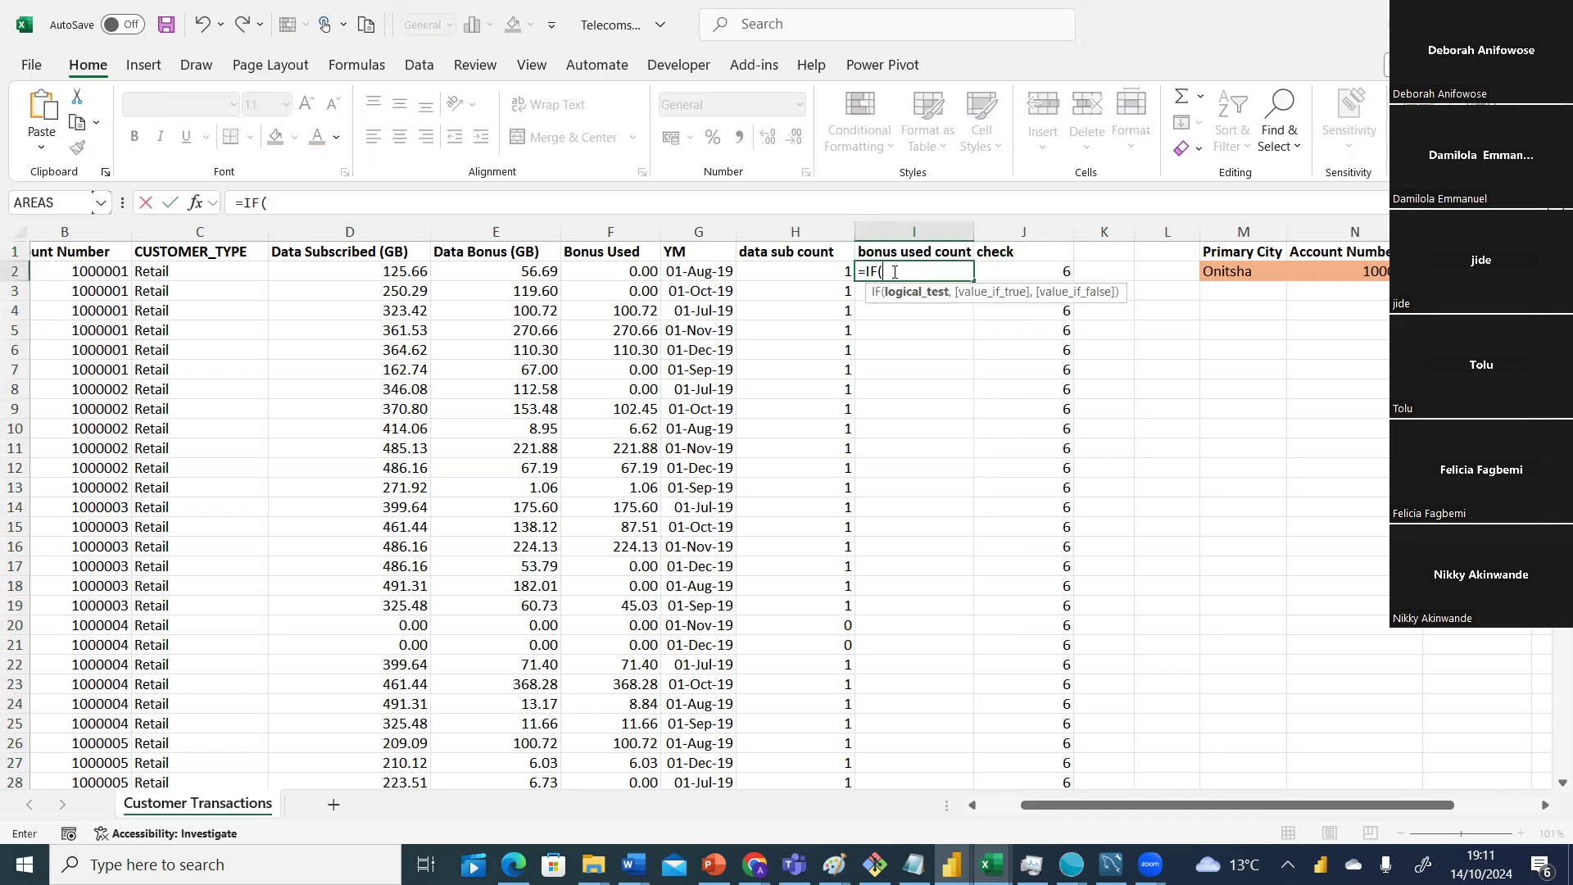
pyautogui.click(637, 271)
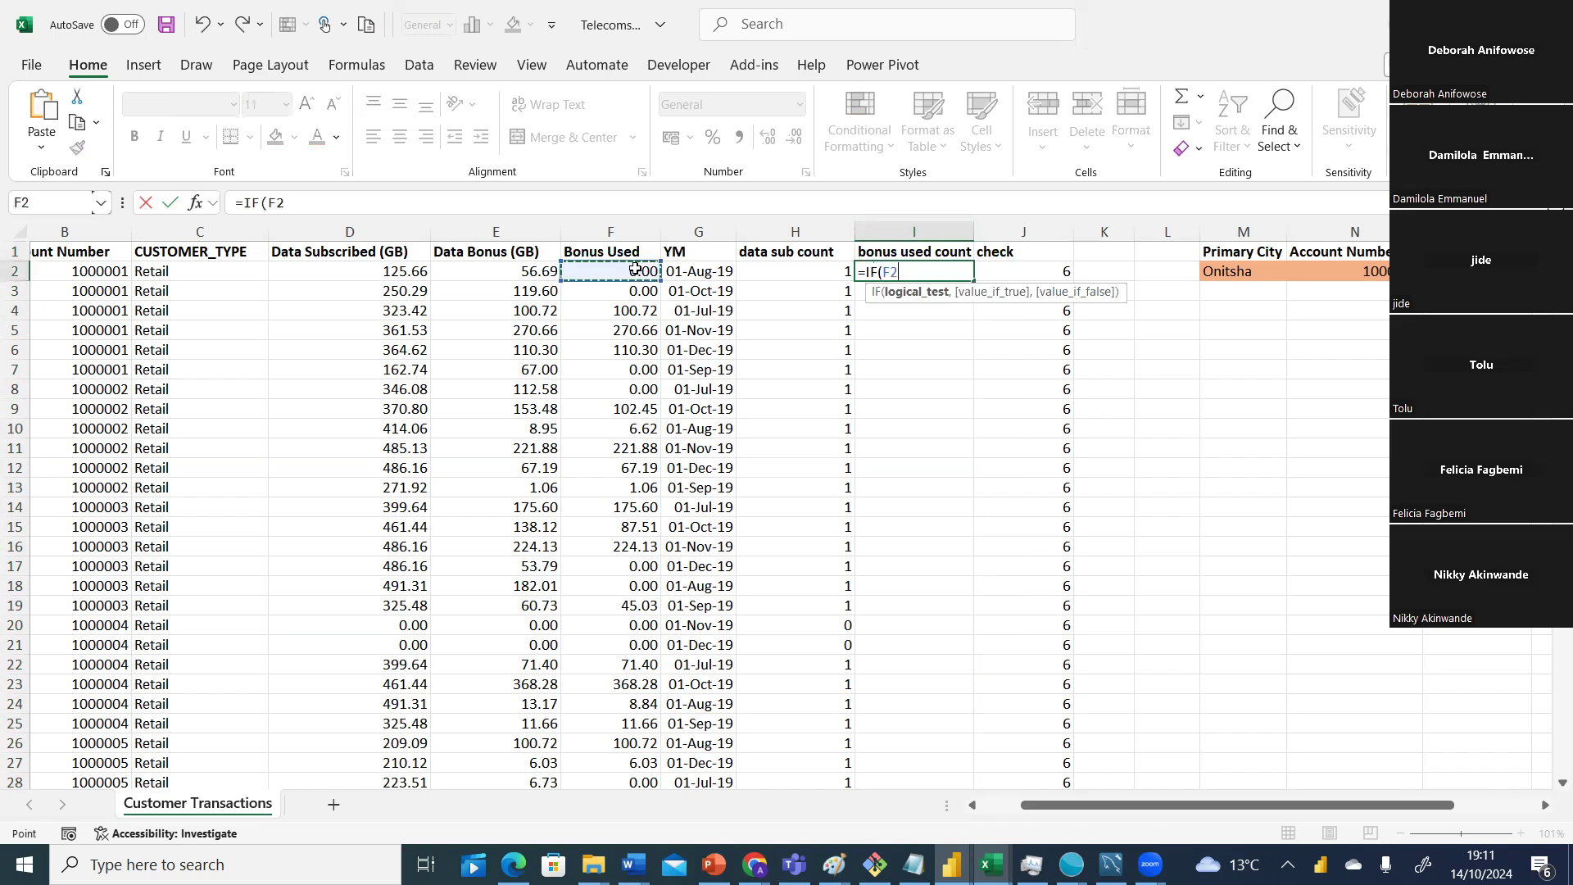
pyautogui.write('>0,1')
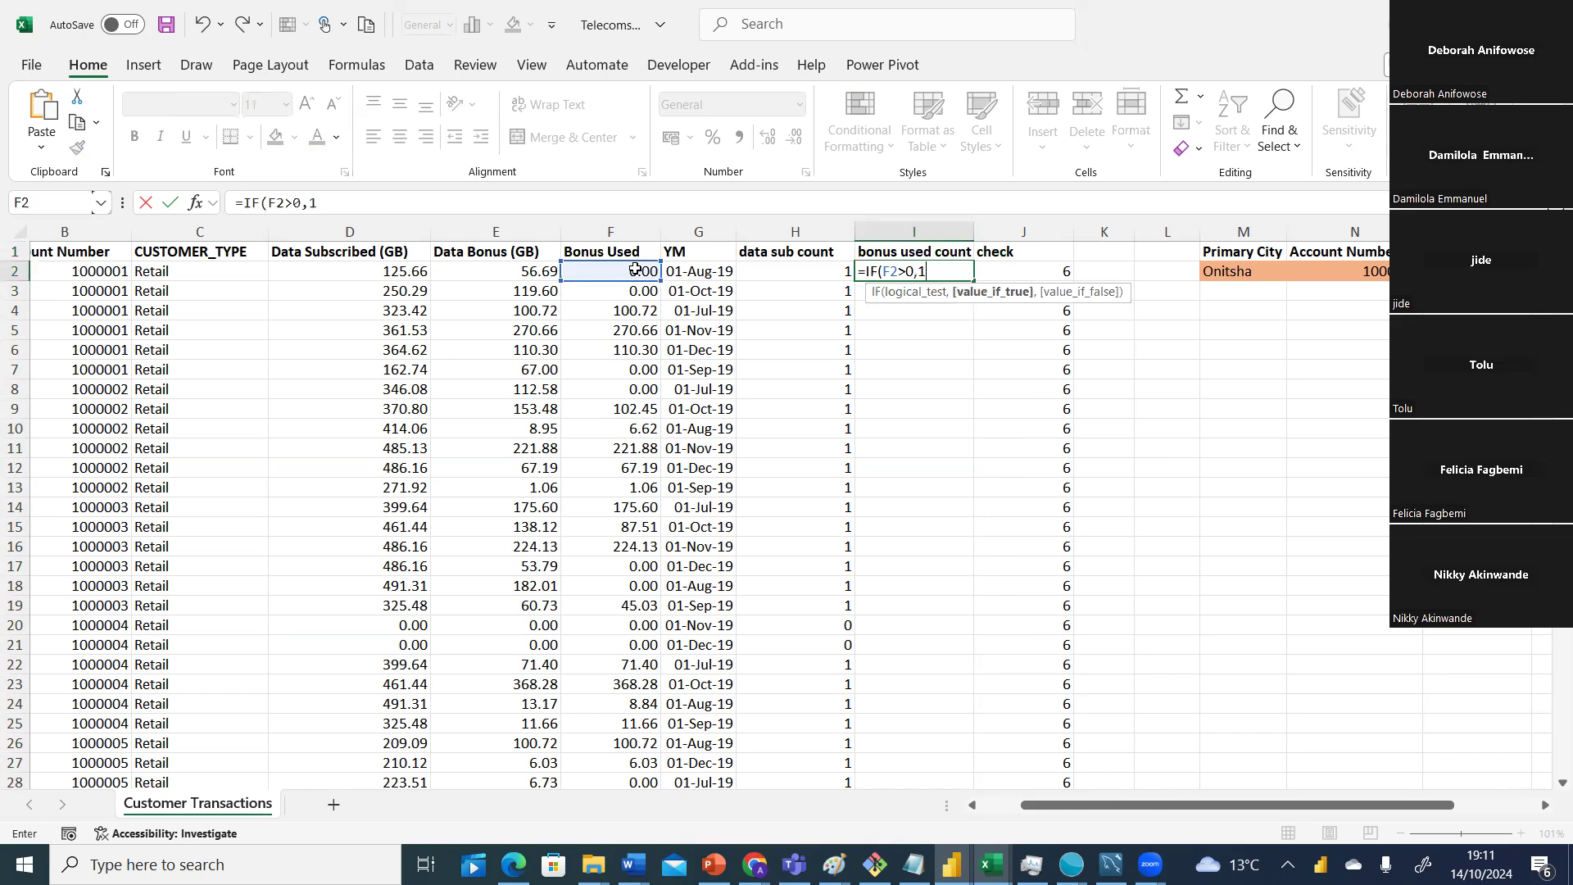
pyautogui.write(',0')
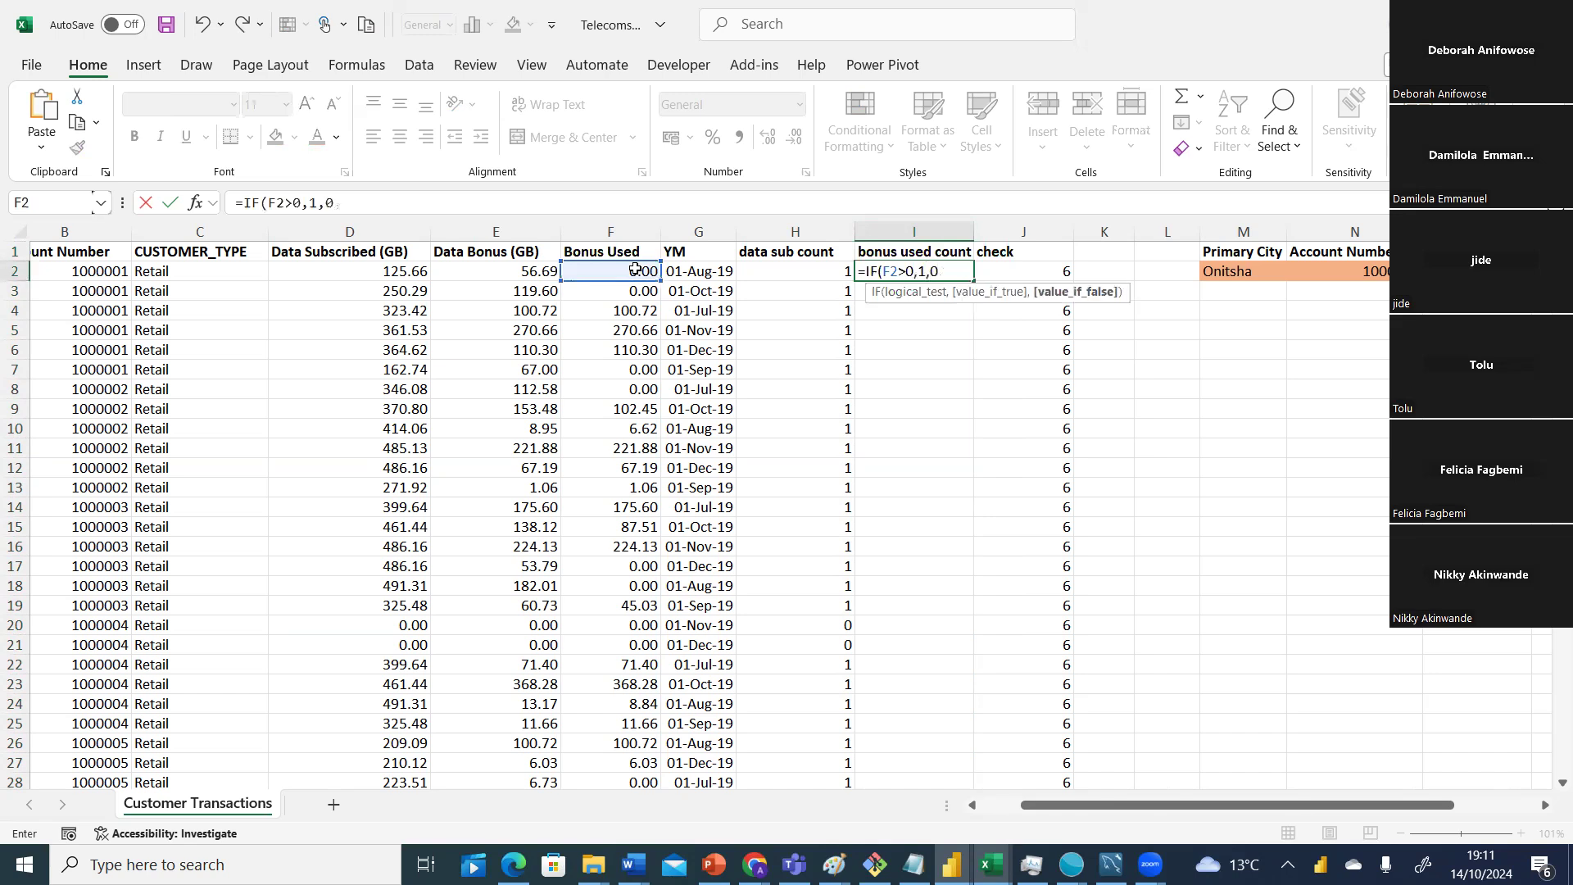
pyautogui.write(')')
pyautogui.press('Return')
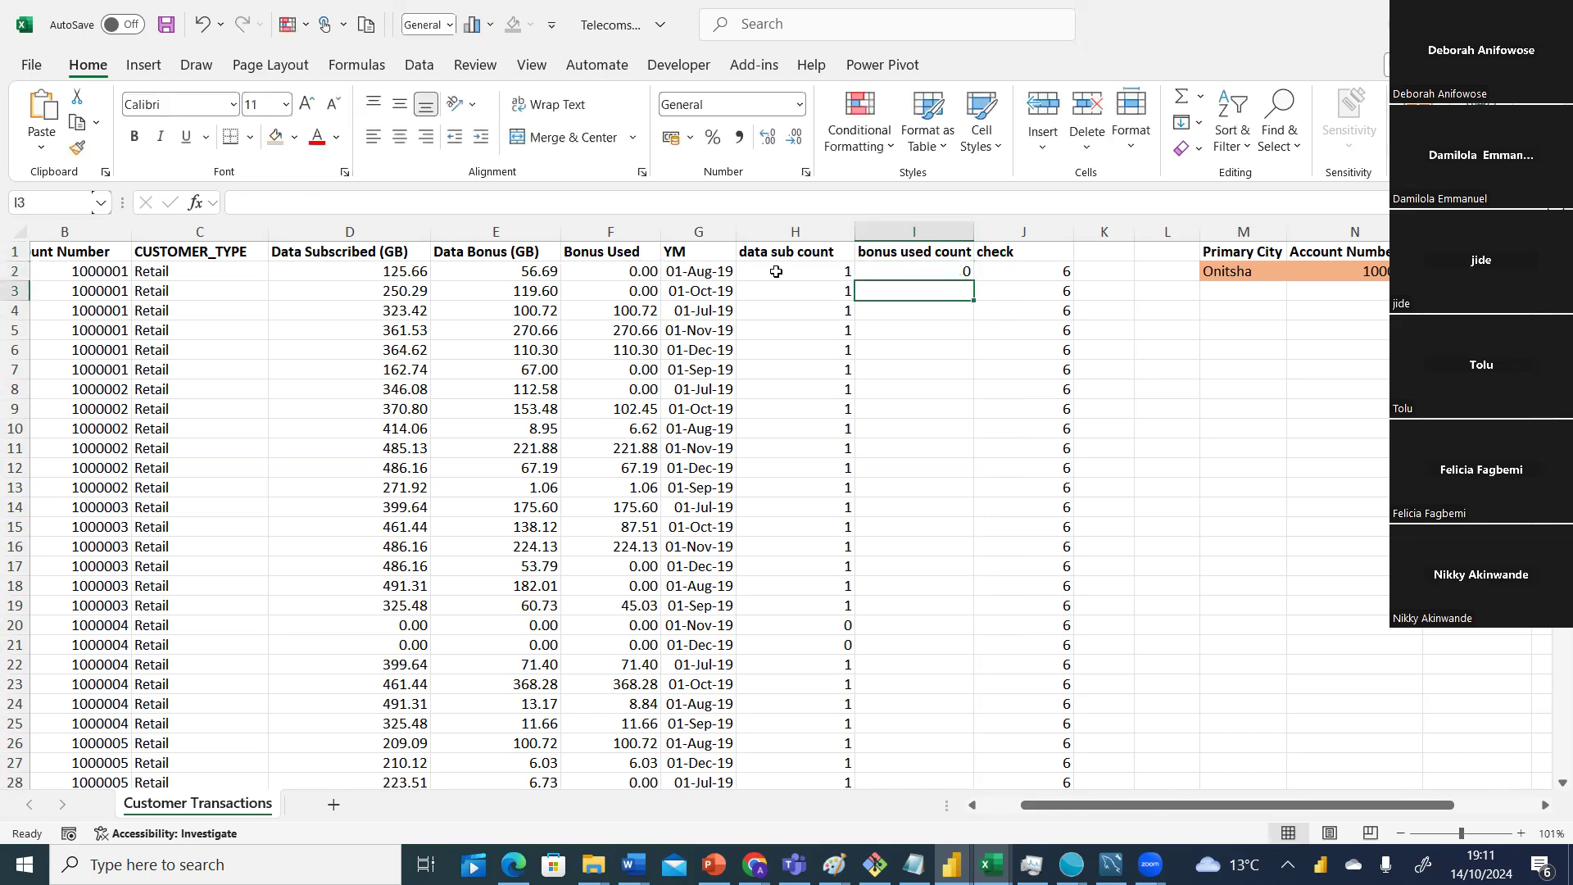
pyautogui.click(926, 270)
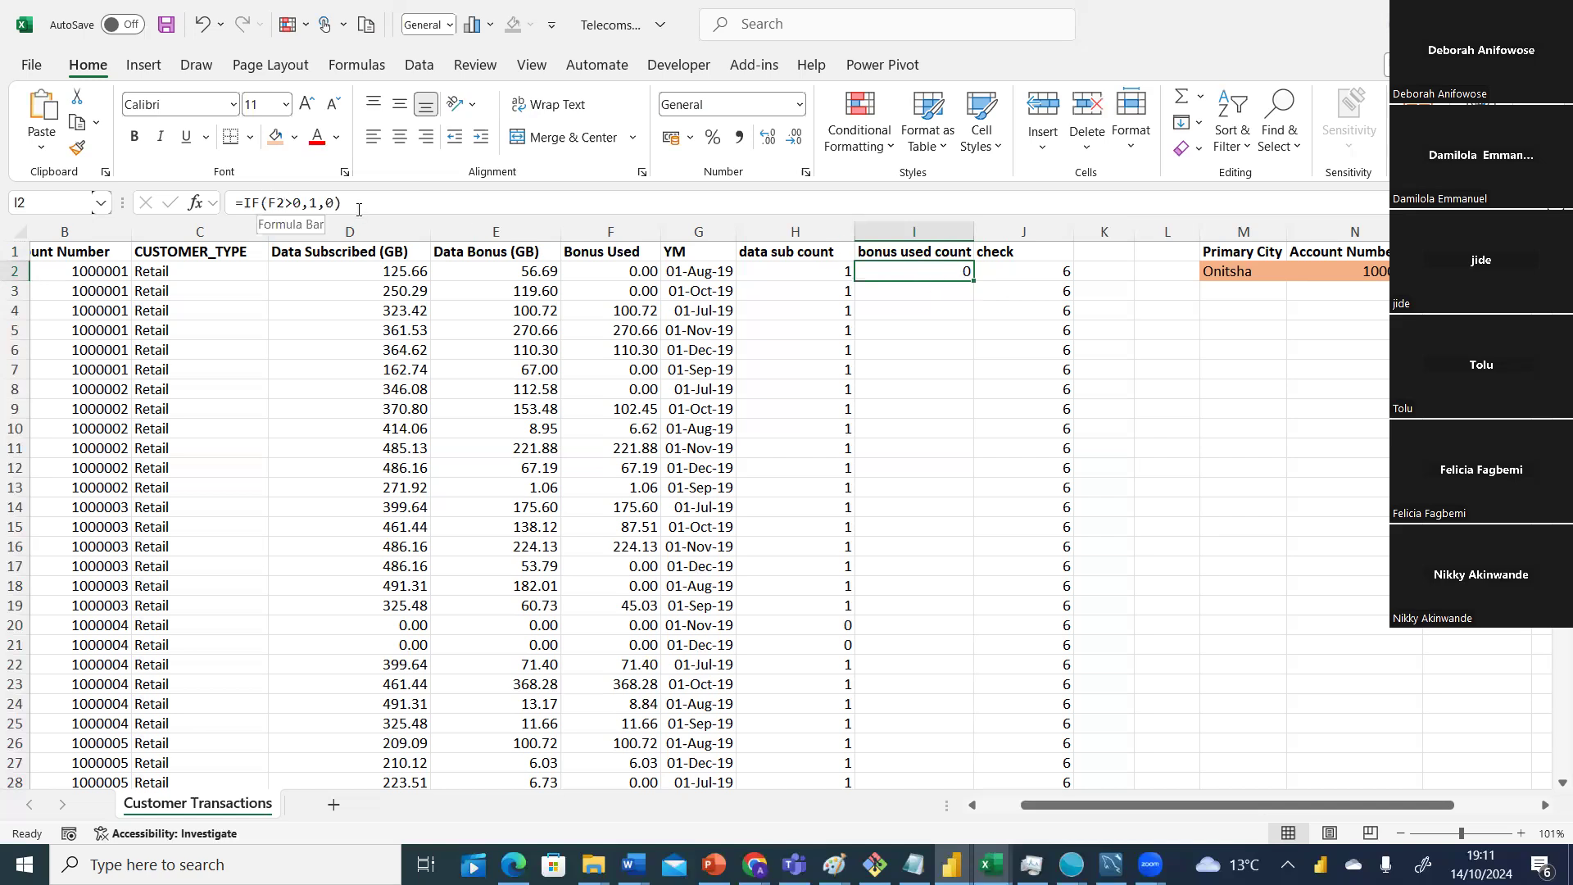
pyautogui.doubleClick(973, 281)
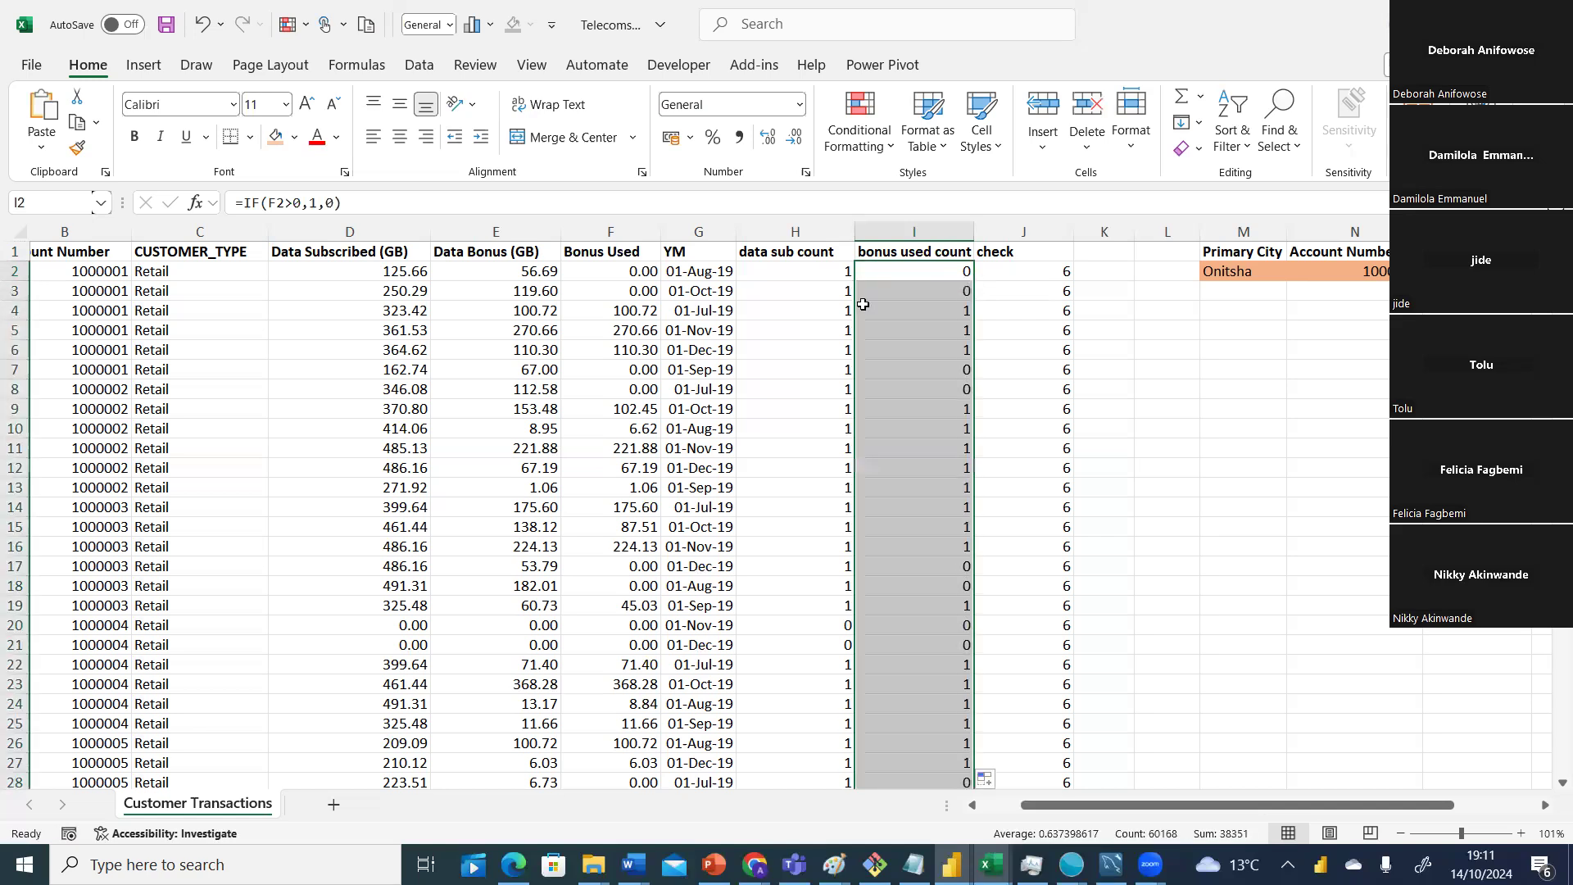
# Compare the Bonus Used values in F4 to F6 with the bonus used count results in I4 to I6.
pyautogui.click(642, 305)
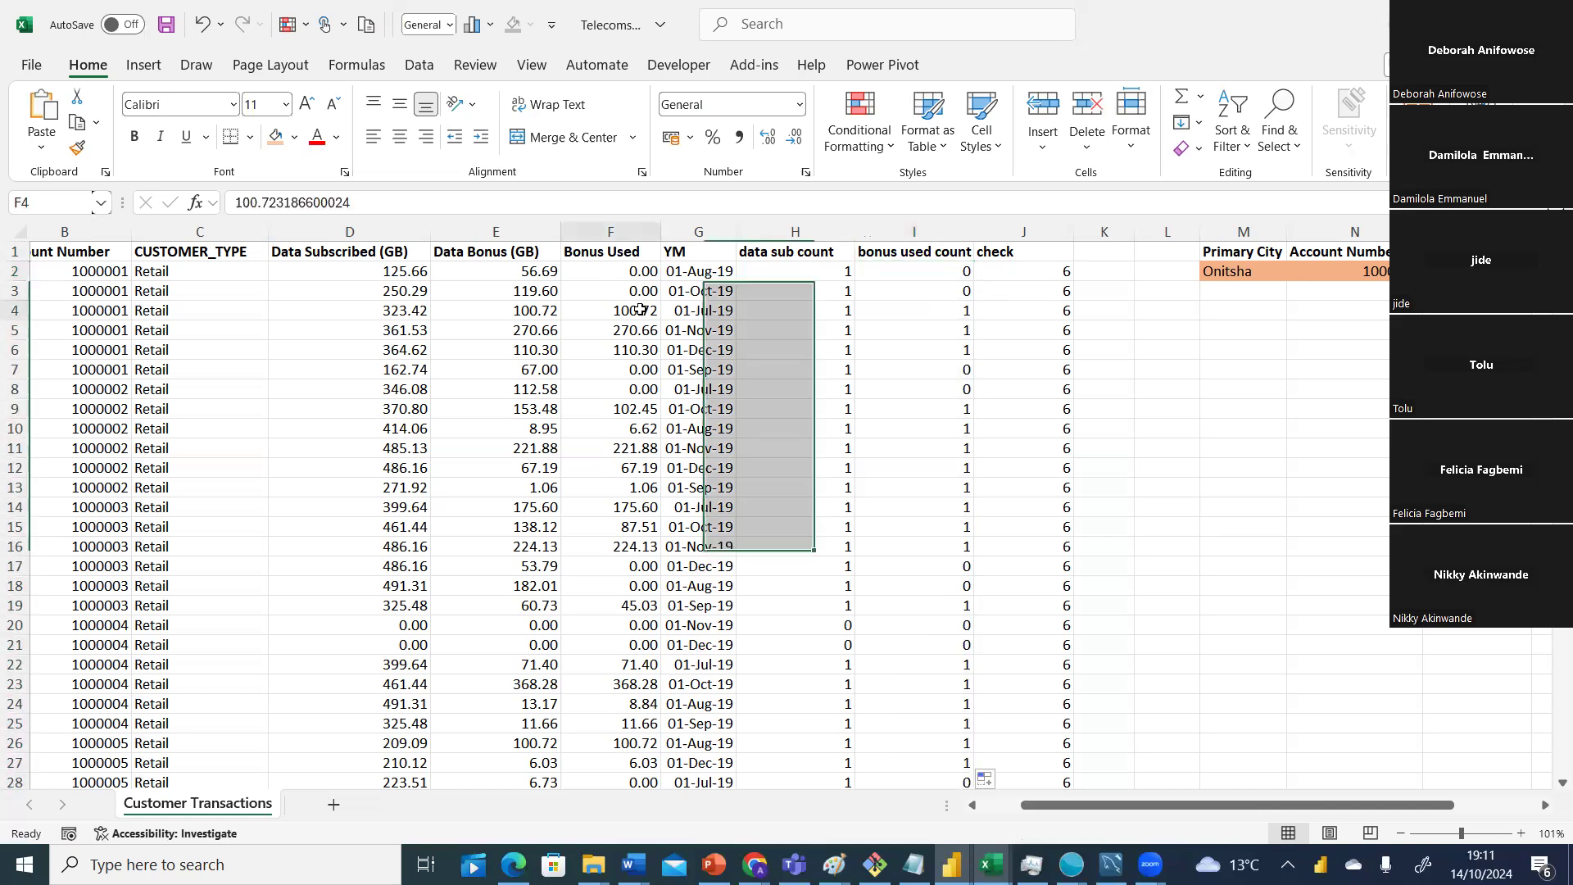
pyautogui.click(640, 330)
pyautogui.click(641, 352)
pyautogui.click(642, 312)
pyautogui.click(643, 331)
pyautogui.click(643, 355)
pyautogui.click(644, 312)
pyautogui.click(644, 332)
pyautogui.click(645, 346)
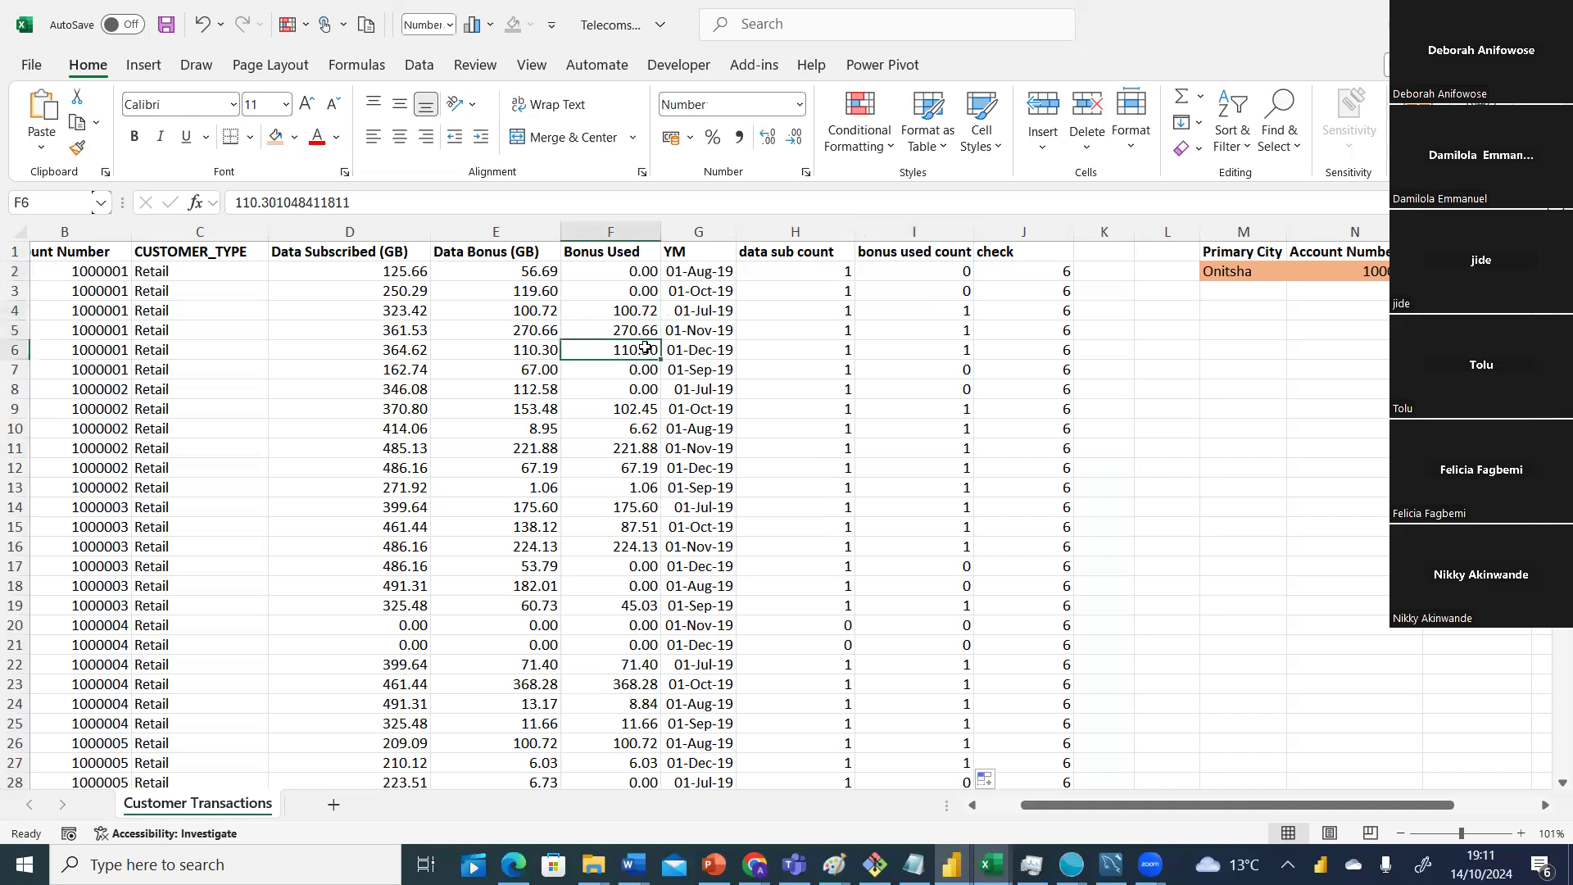
pyautogui.click(960, 312)
pyautogui.click(958, 331)
pyautogui.click(958, 352)
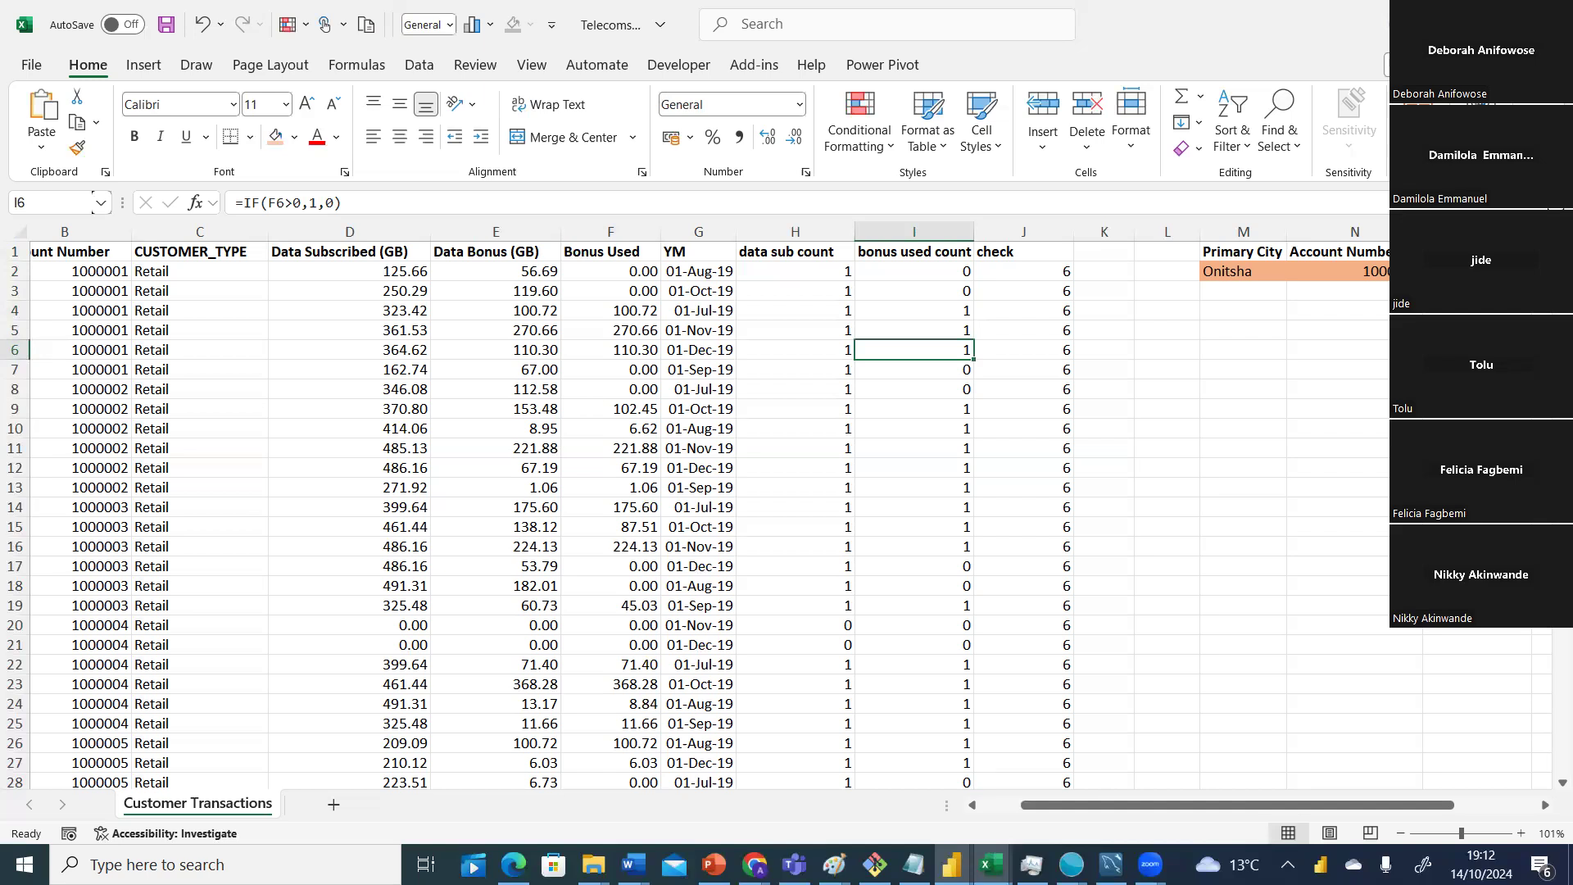
# Look through the transaction rows far down the sheet, including A1626 to F1630, and return to the header row.
pyautogui.moveTo(1562, 253); pyautogui.dragTo(1562, 275)
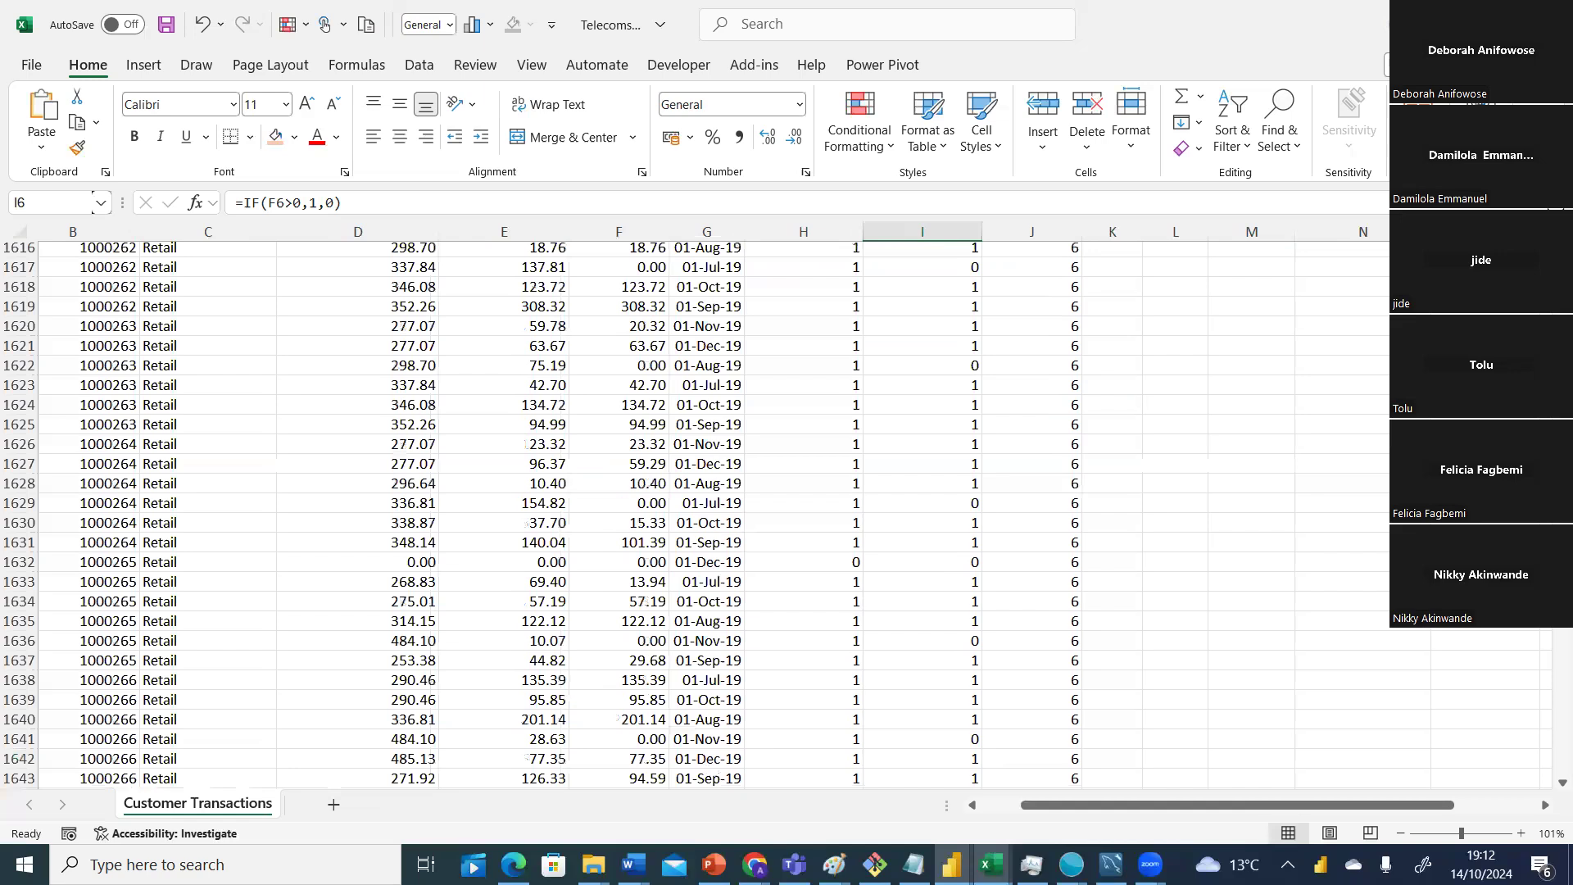
pyautogui.moveTo(1562, 274); pyautogui.dragTo(1562, 274)
pyautogui.moveTo(1113, 815); pyautogui.dragTo(1053, 811)
pyautogui.moveTo(59, 447); pyautogui.dragTo(783, 516)
pyautogui.moveTo(1562, 287); pyautogui.dragTo(1562, 677)
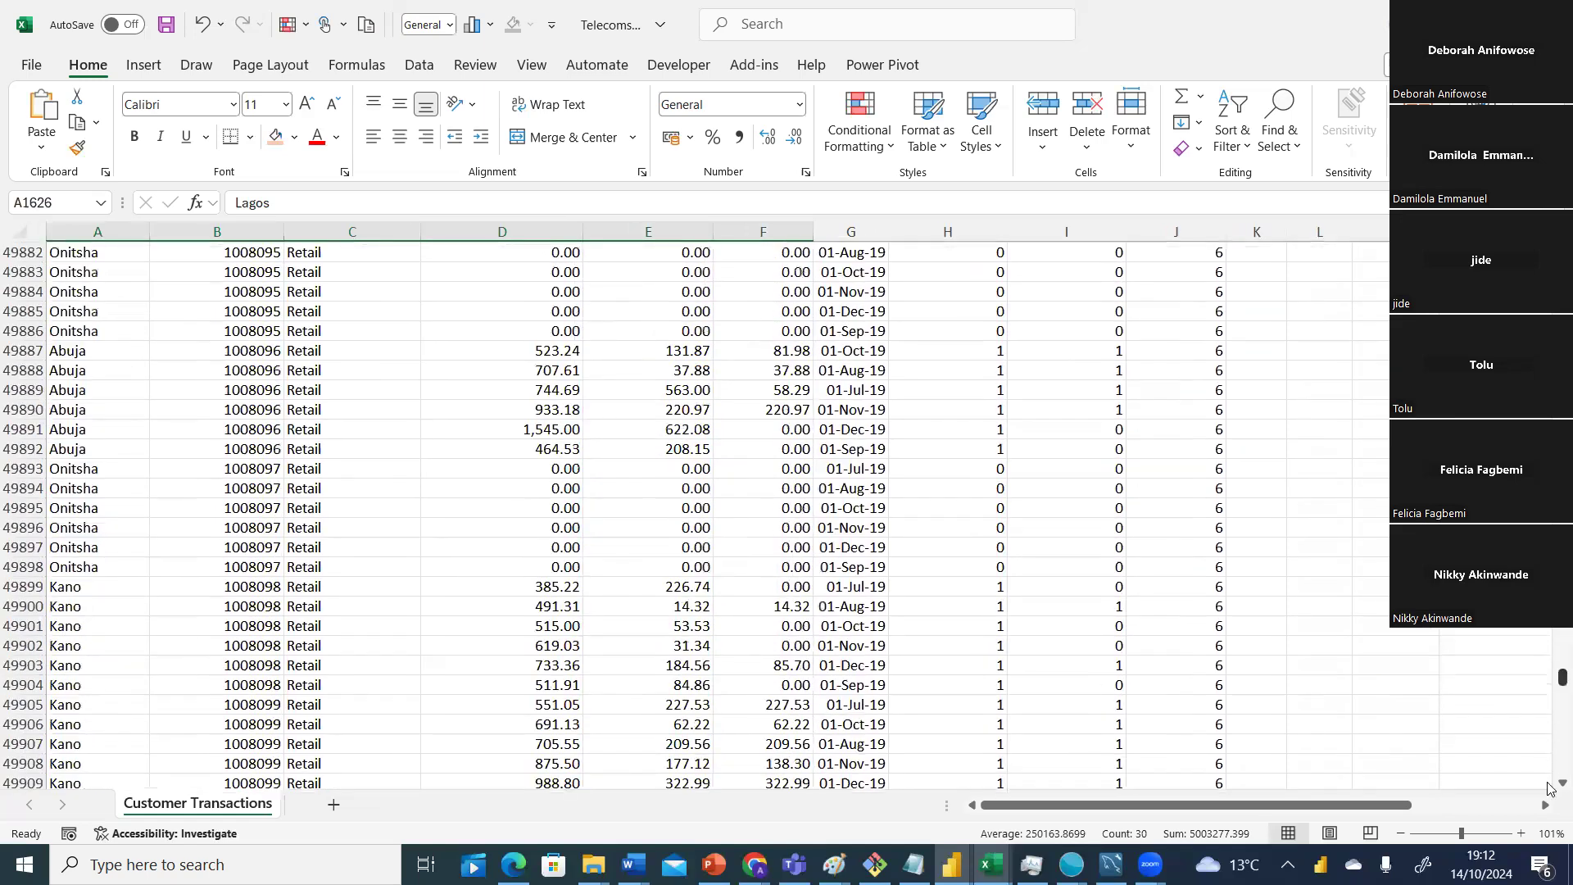
pyautogui.moveTo(1549, 788); pyautogui.dragTo(1548, 804)
pyautogui.moveTo(1548, 741); pyautogui.dragTo(1550, 246)
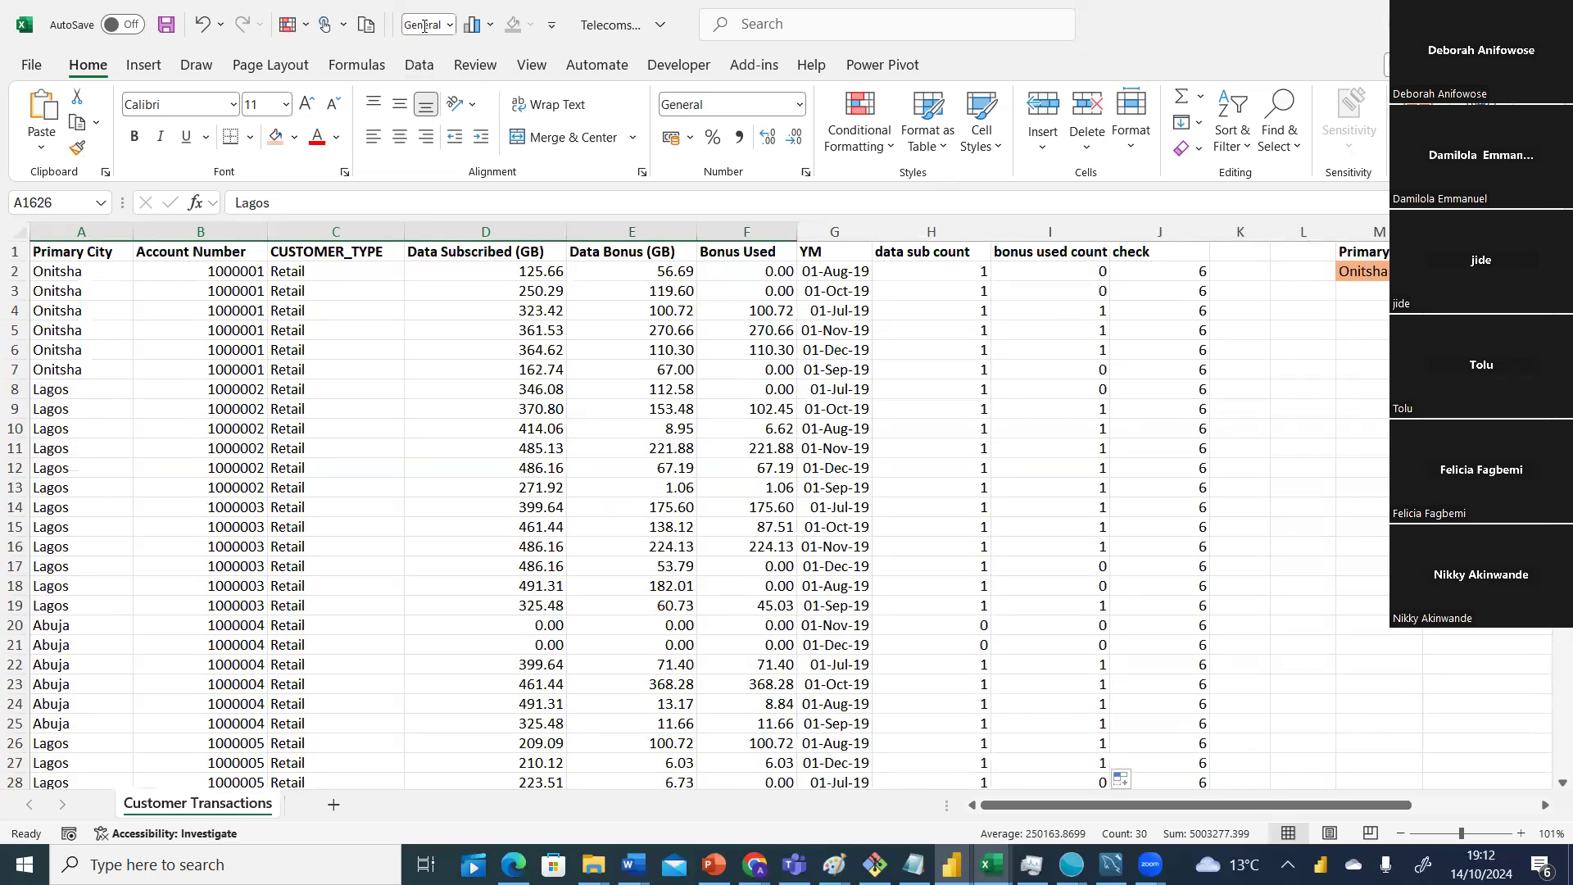
# Turn on filtering for the transaction table from its Primary City header in A1.
pyautogui.click(419, 65)
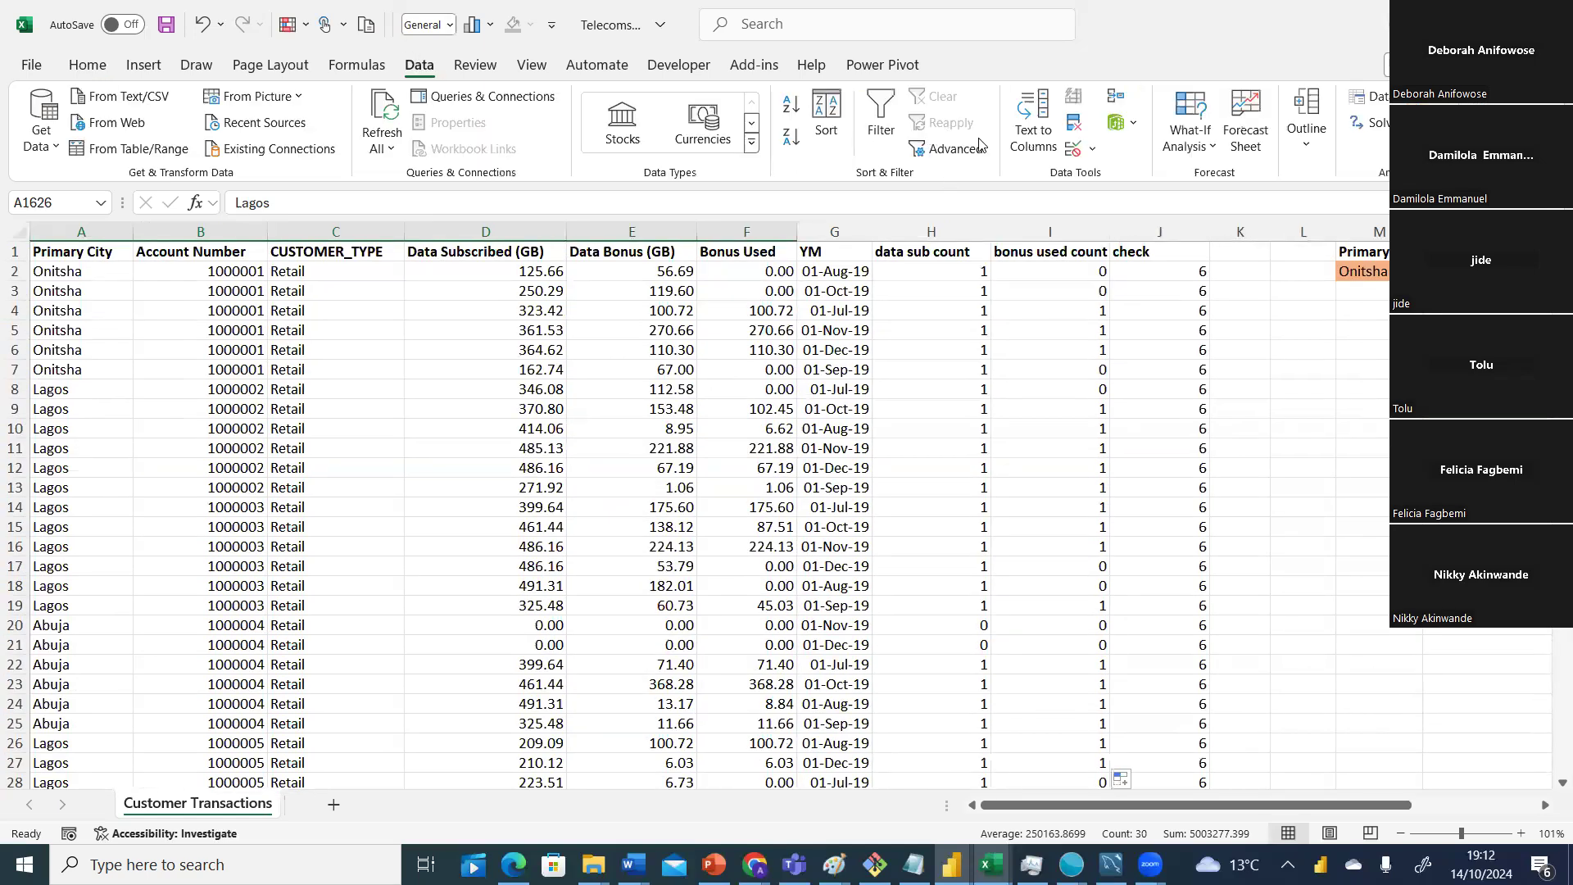
pyautogui.click(1363, 388)
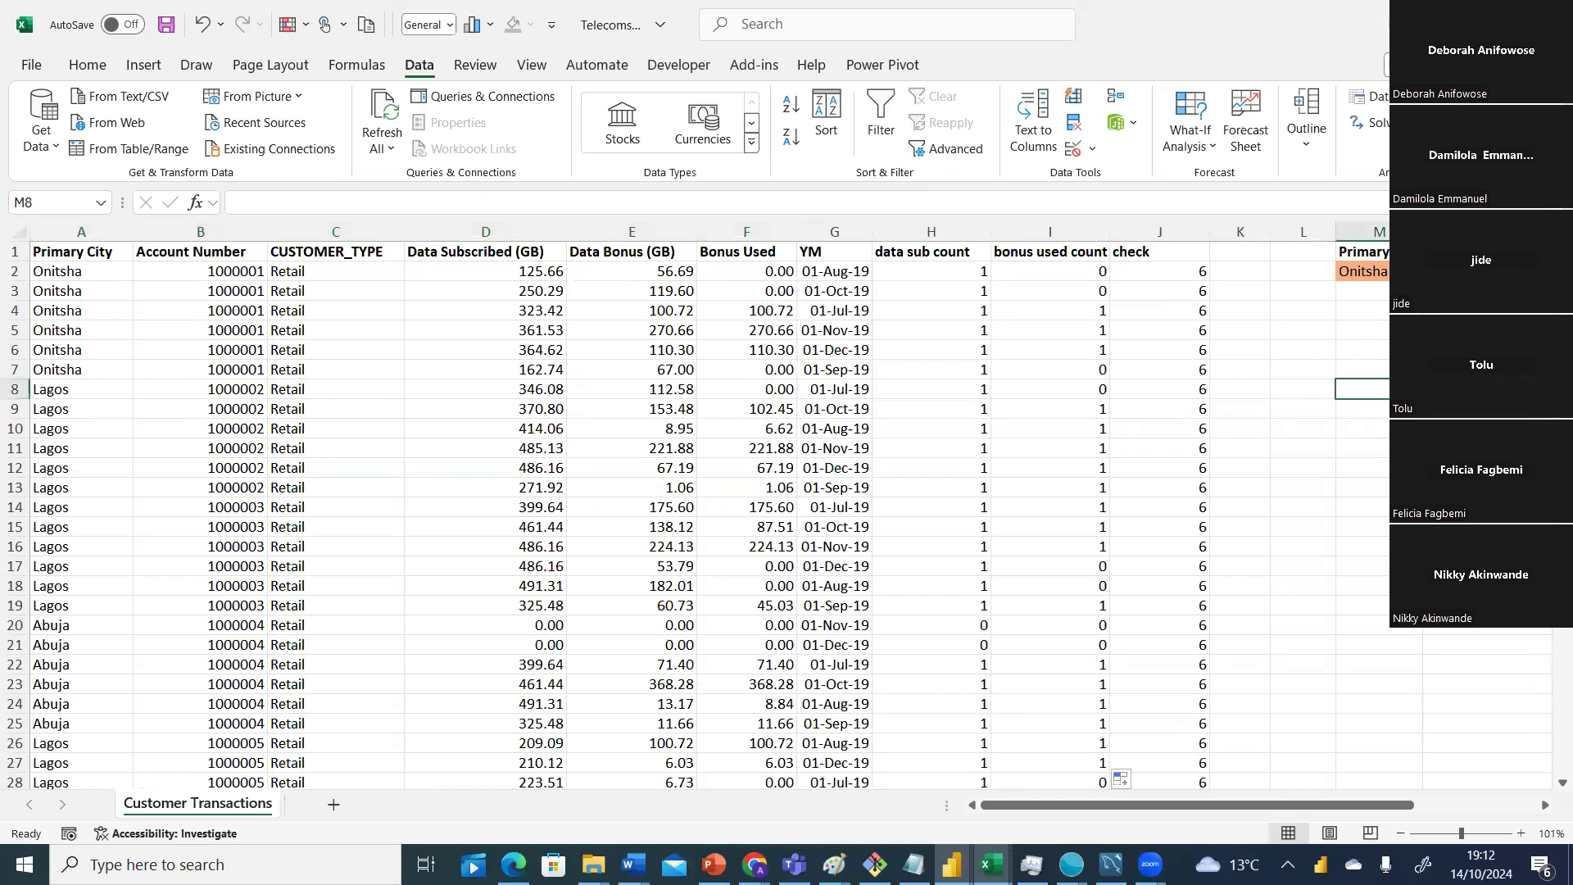
pyautogui.moveTo(1562, 252)
pyautogui.mouseDown()
pyautogui.moveTo(1562, 271)
pyautogui.moveTo(1562, 246)
pyautogui.mouseUp()
pyautogui.click(80, 253)
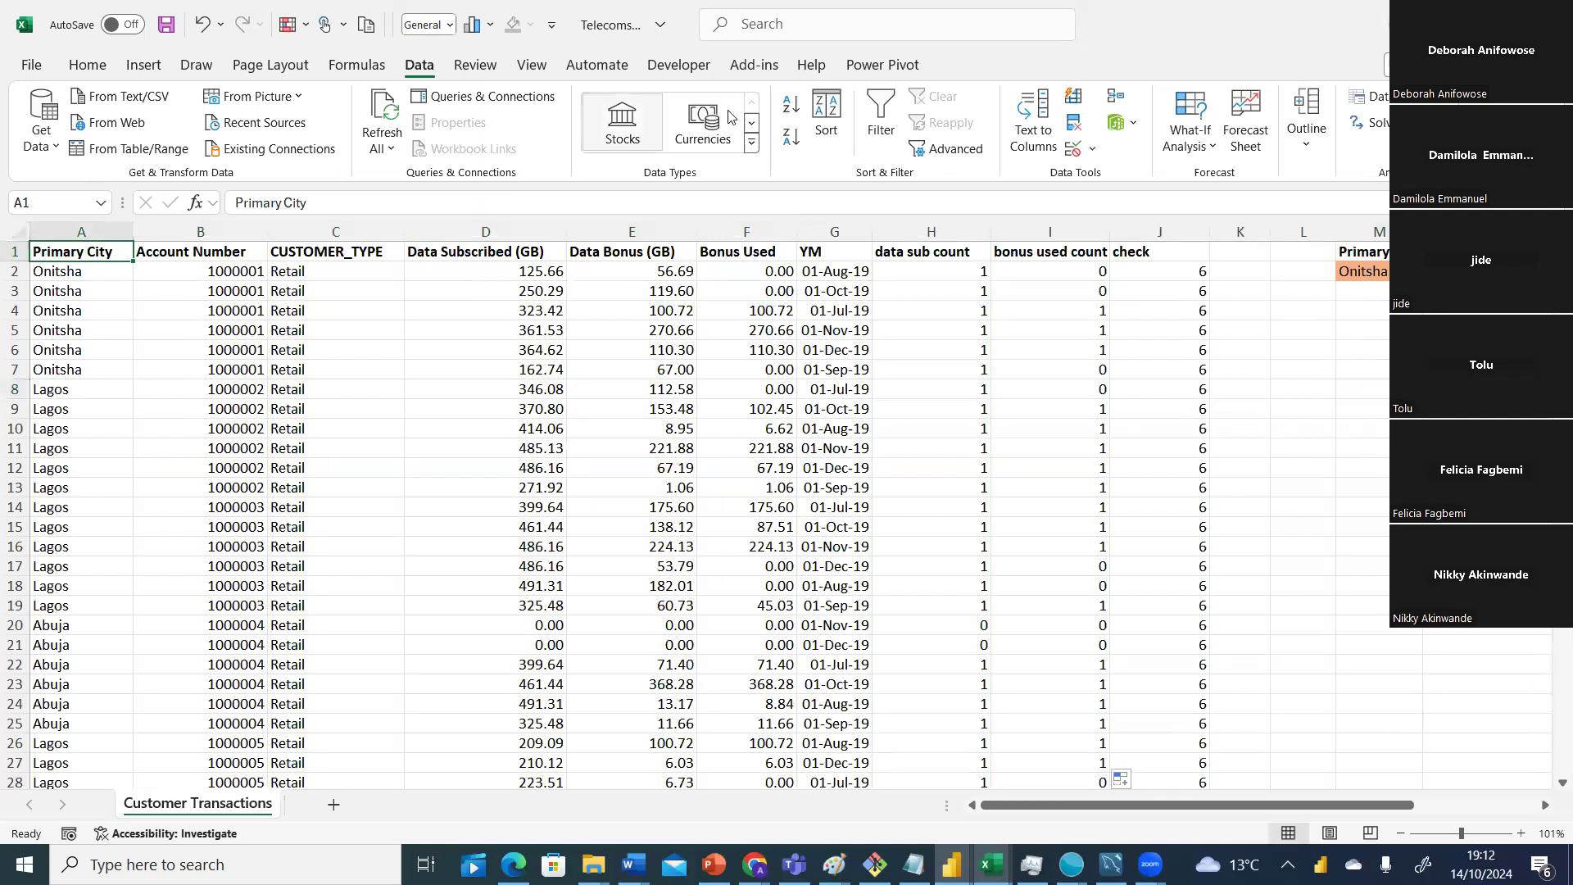
pyautogui.click(874, 105)
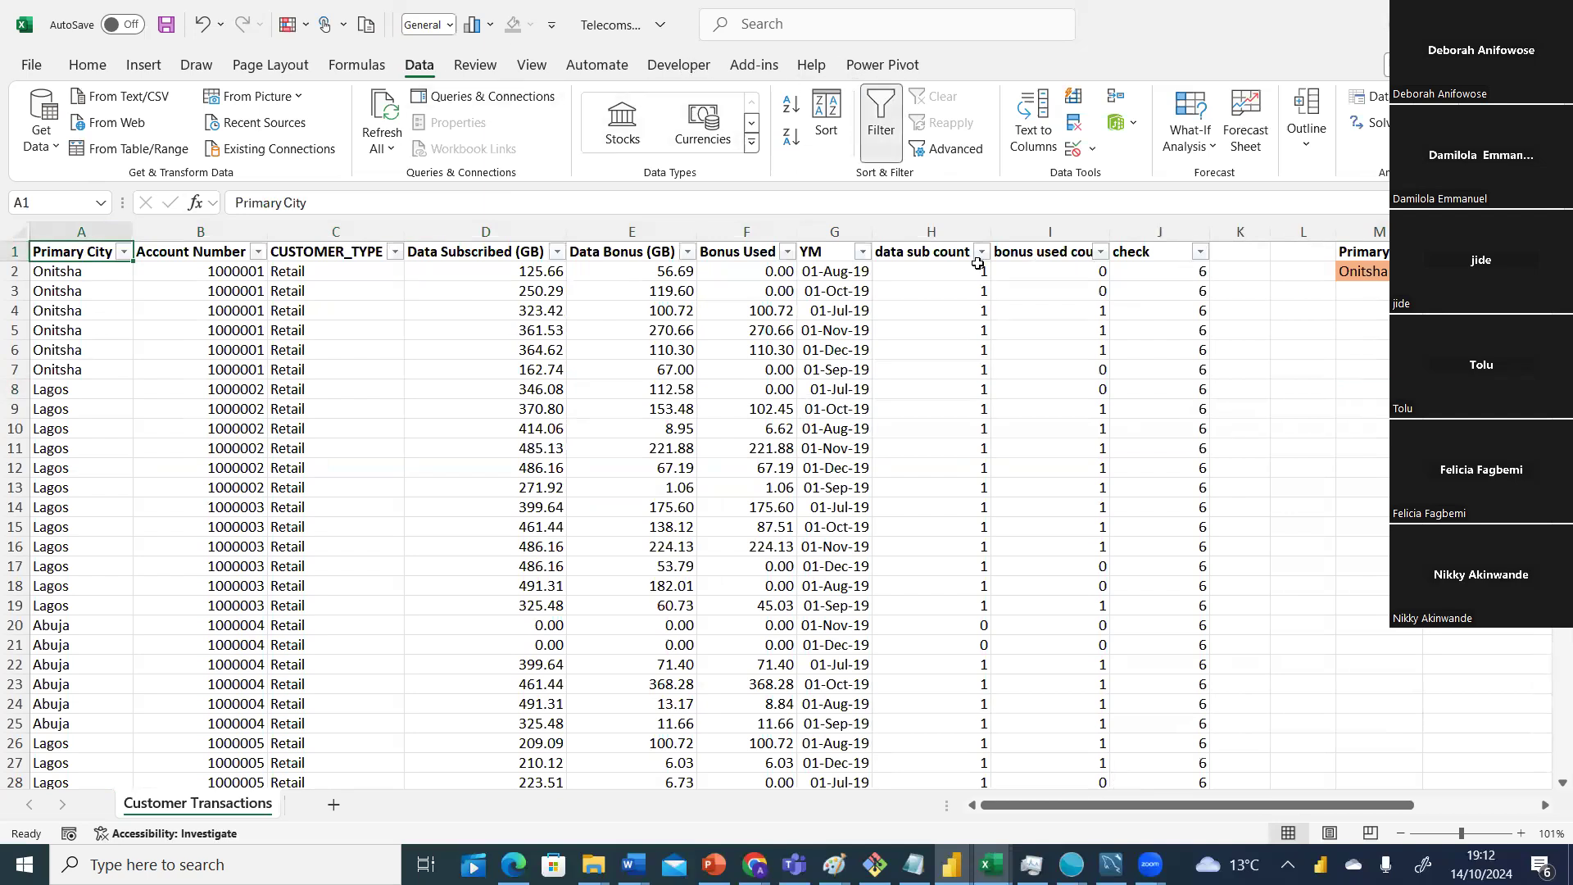
# Examine the values offered by the check column's filter without applying one.
pyautogui.click(1200, 252)
pyautogui.scroll(-1, 1192, 611)
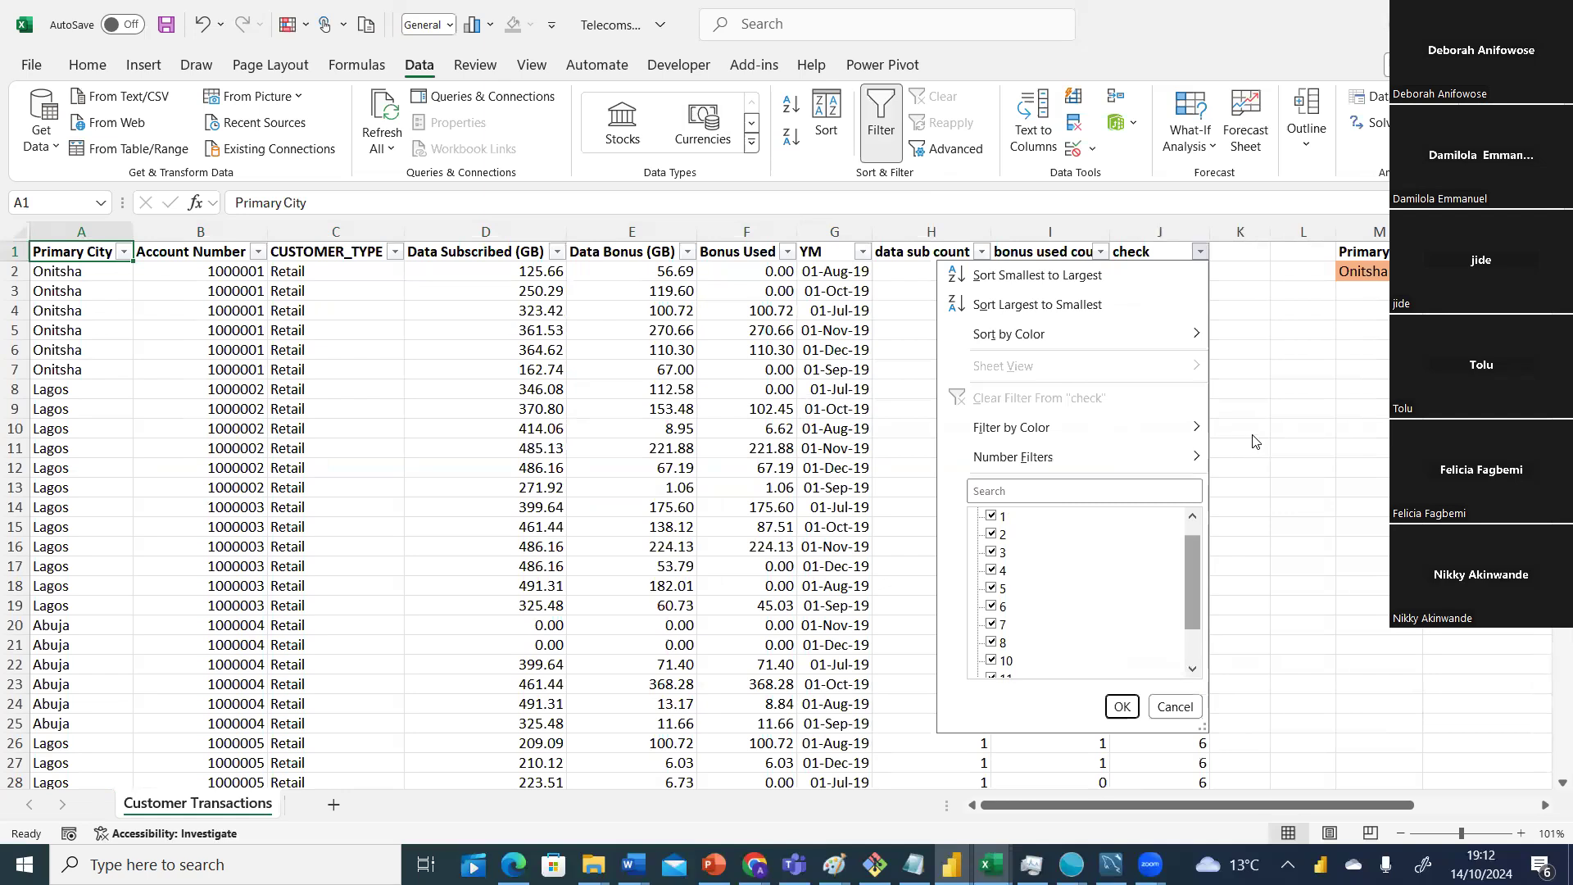
pyautogui.click(1323, 382)
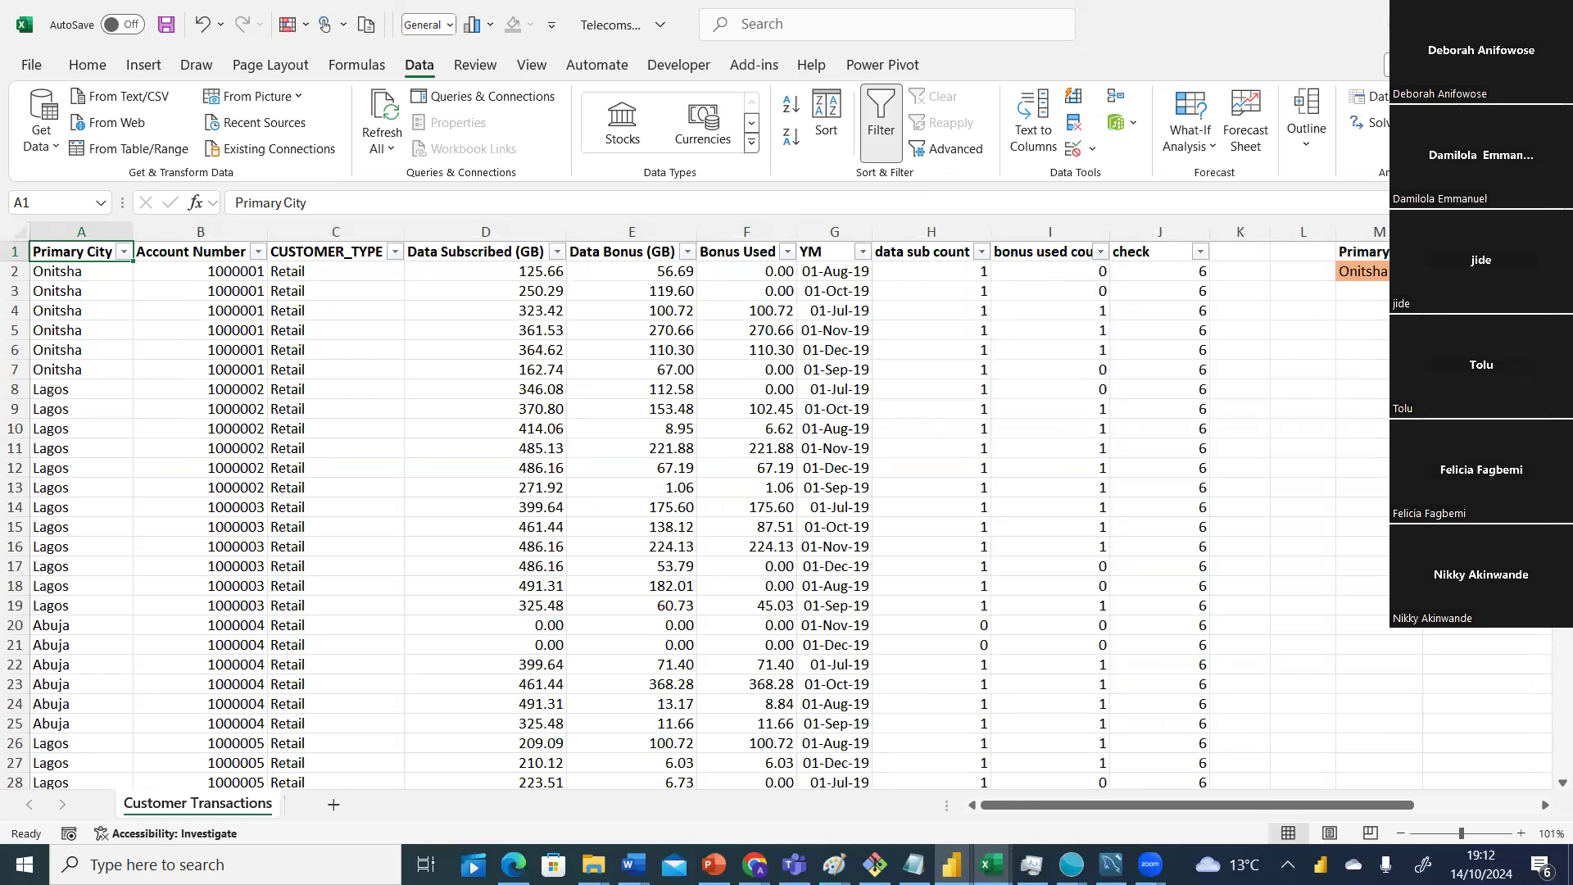
# Look for an account whose check value is 12 and highlight its rows, A17901 to J17912.
pyautogui.moveTo(1562, 258); pyautogui.dragTo(1547, 791)
pyautogui.scroll(-2, 1547, 786)
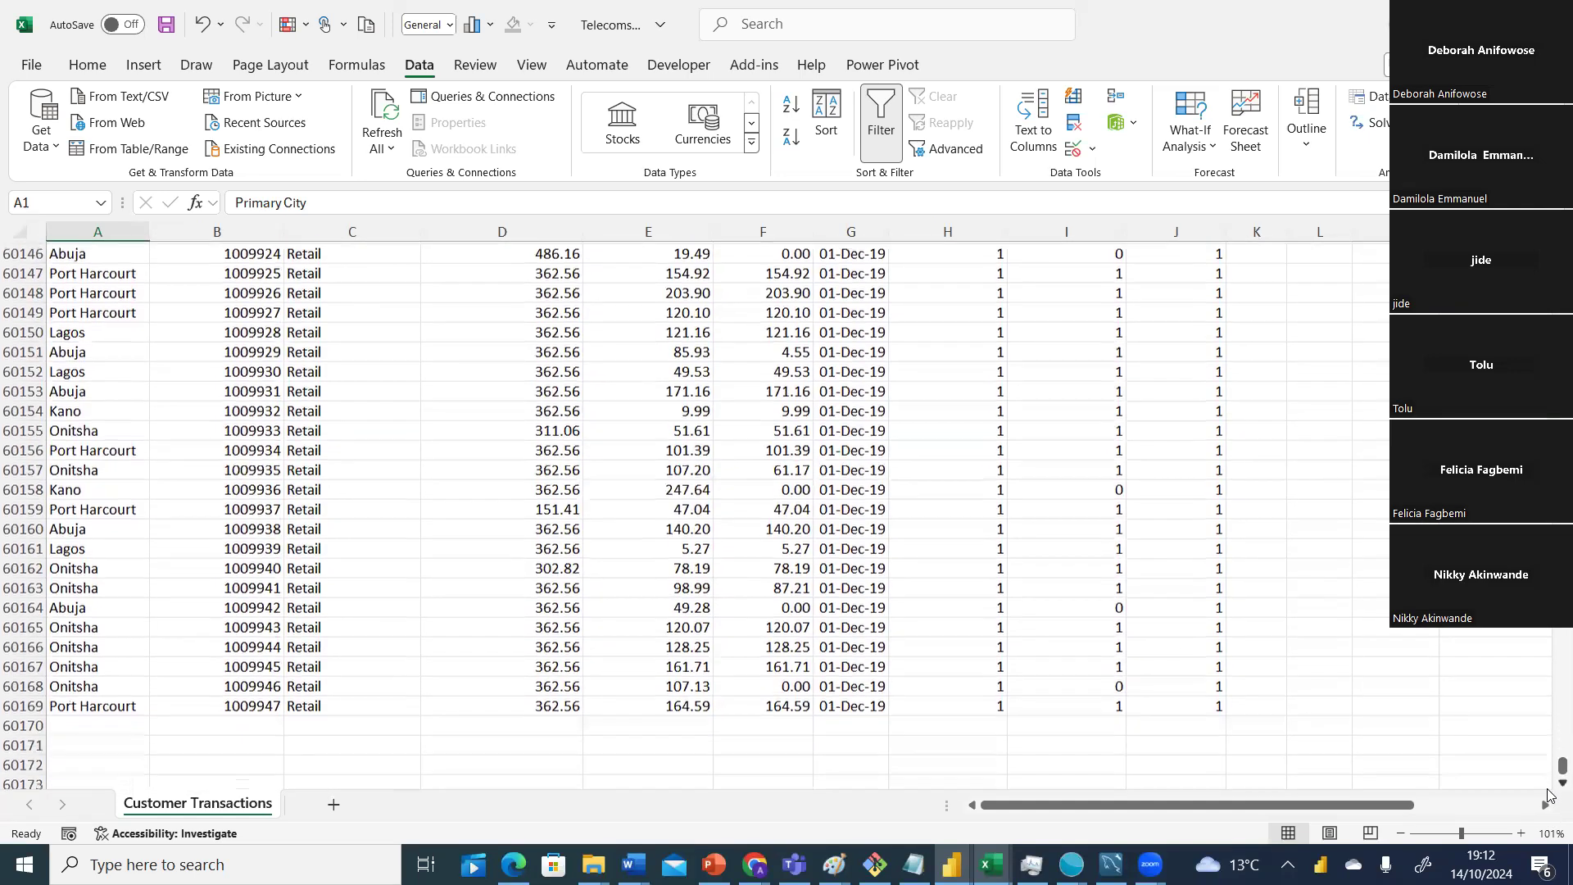
pyautogui.moveTo(1547, 770); pyautogui.dragTo(1547, 400)
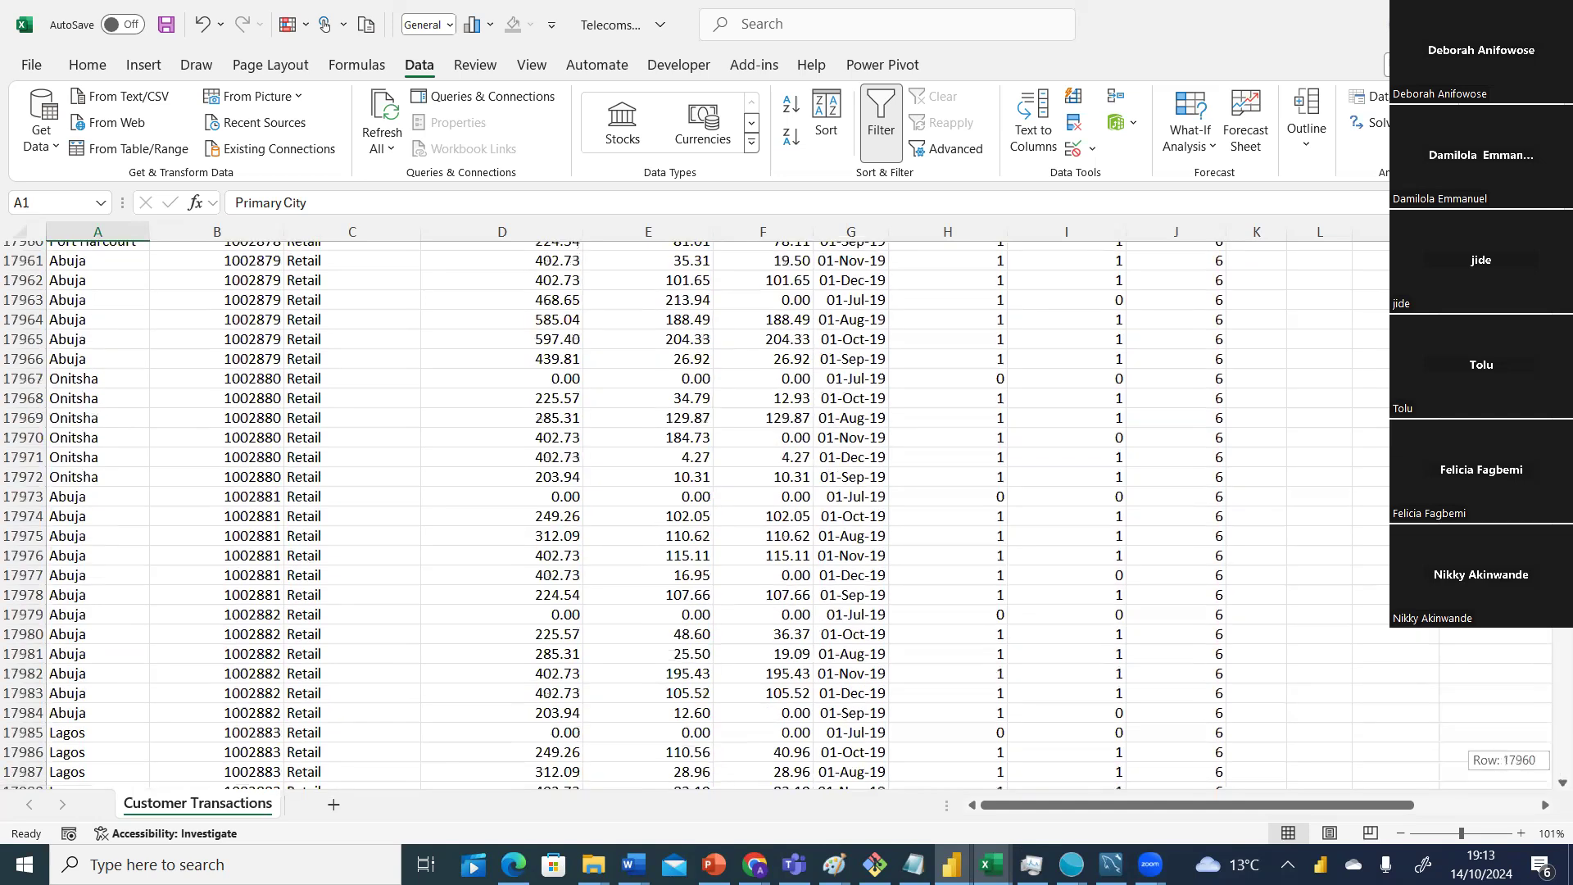
pyautogui.scroll(20, 800, 514)
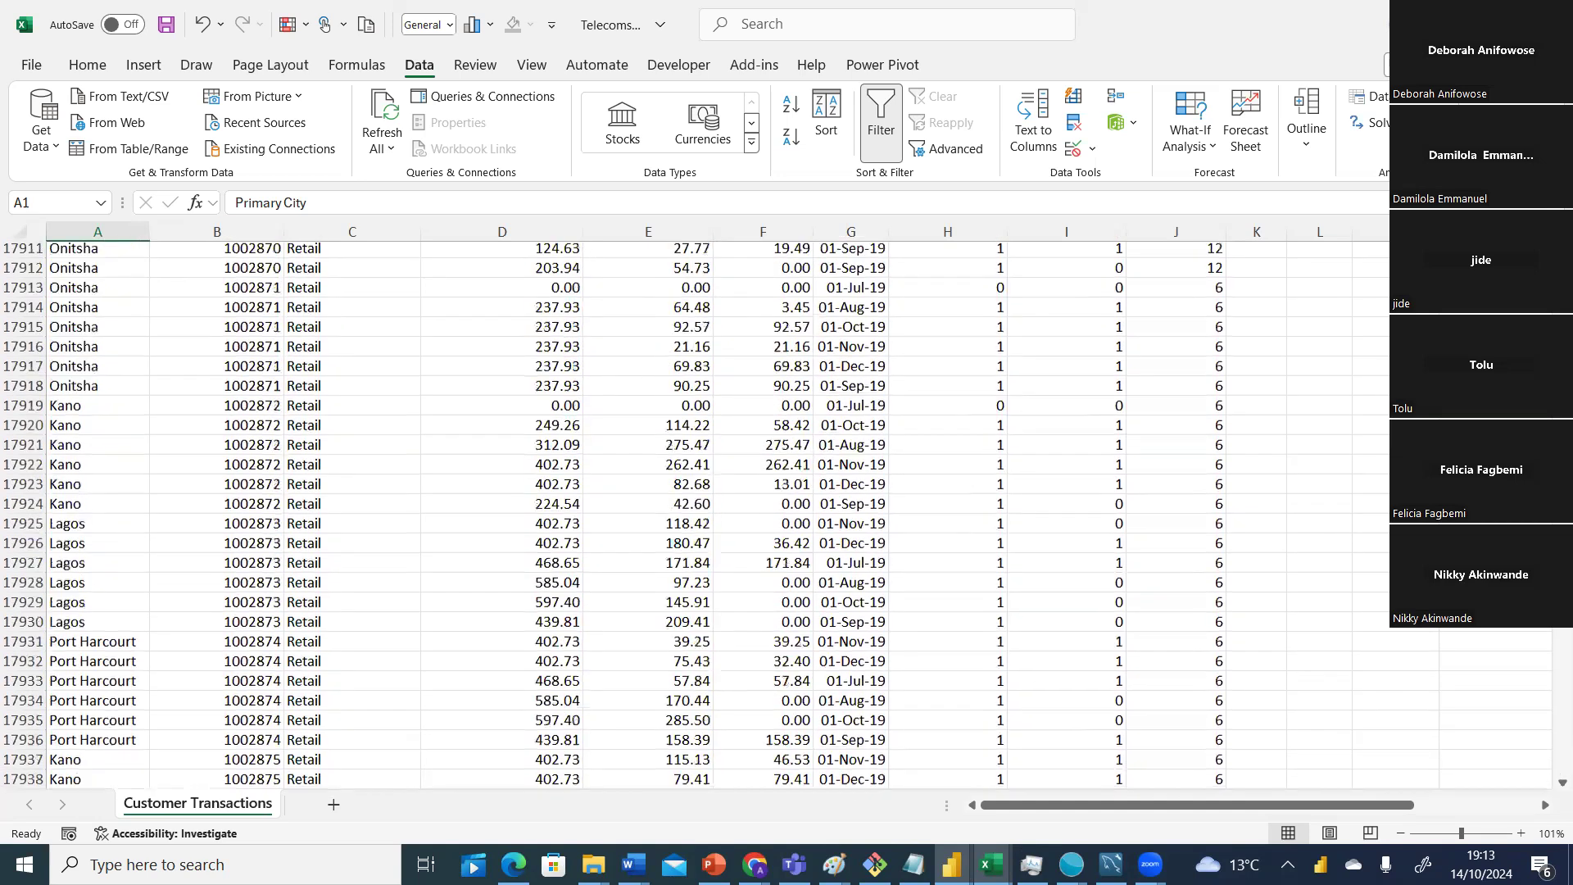
pyautogui.click(1548, 783)
pyautogui.click(1548, 783)
pyautogui.click(1548, 784)
pyautogui.click(1548, 784)
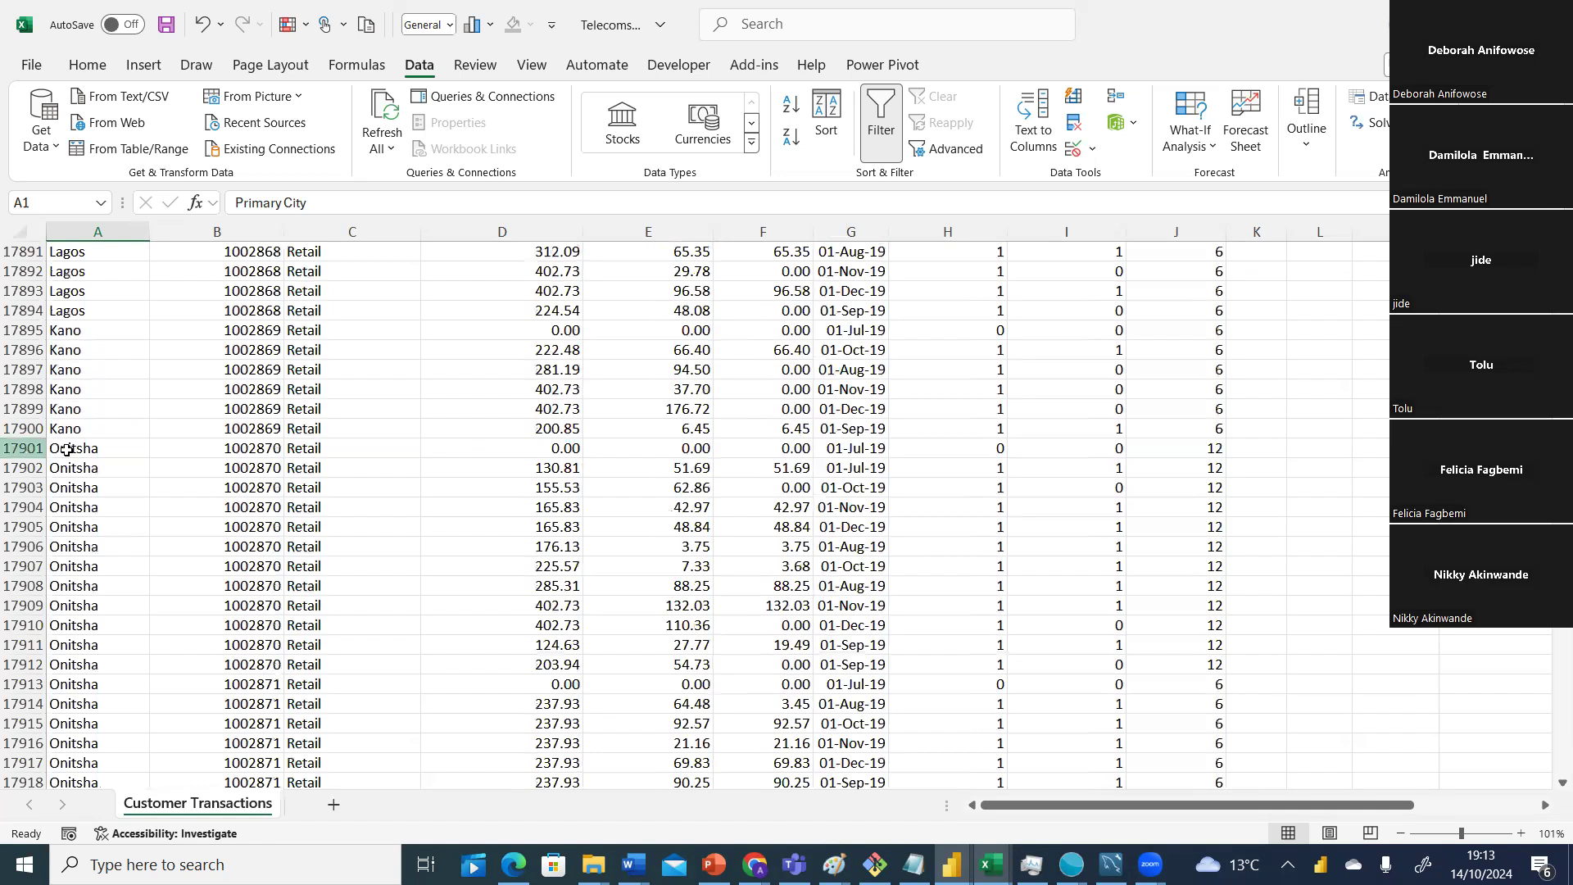
pyautogui.moveTo(64, 451)
pyautogui.mouseDown()
pyautogui.moveTo(408, 561)
pyautogui.moveTo(852, 624)
pyautogui.moveTo(1179, 607)
pyautogui.moveTo(1180, 666)
pyautogui.mouseUp()
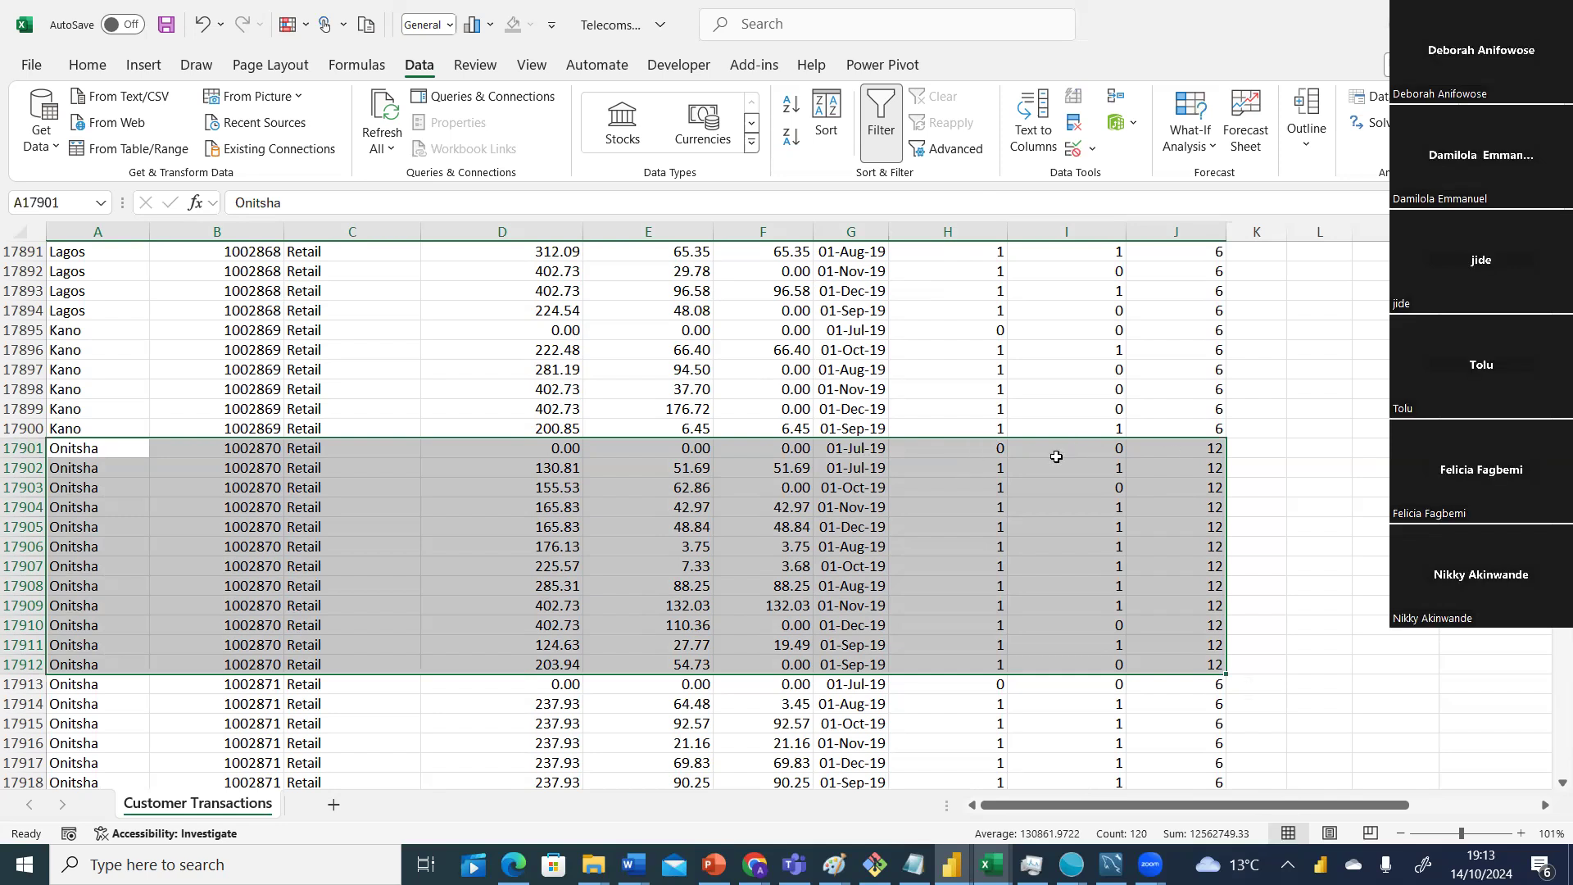
# Compare the data sub count formulas in H17901 and H17902 and highlight these two 01-Jul-19 rows.
pyautogui.click(1244, 450)
pyautogui.click(976, 446)
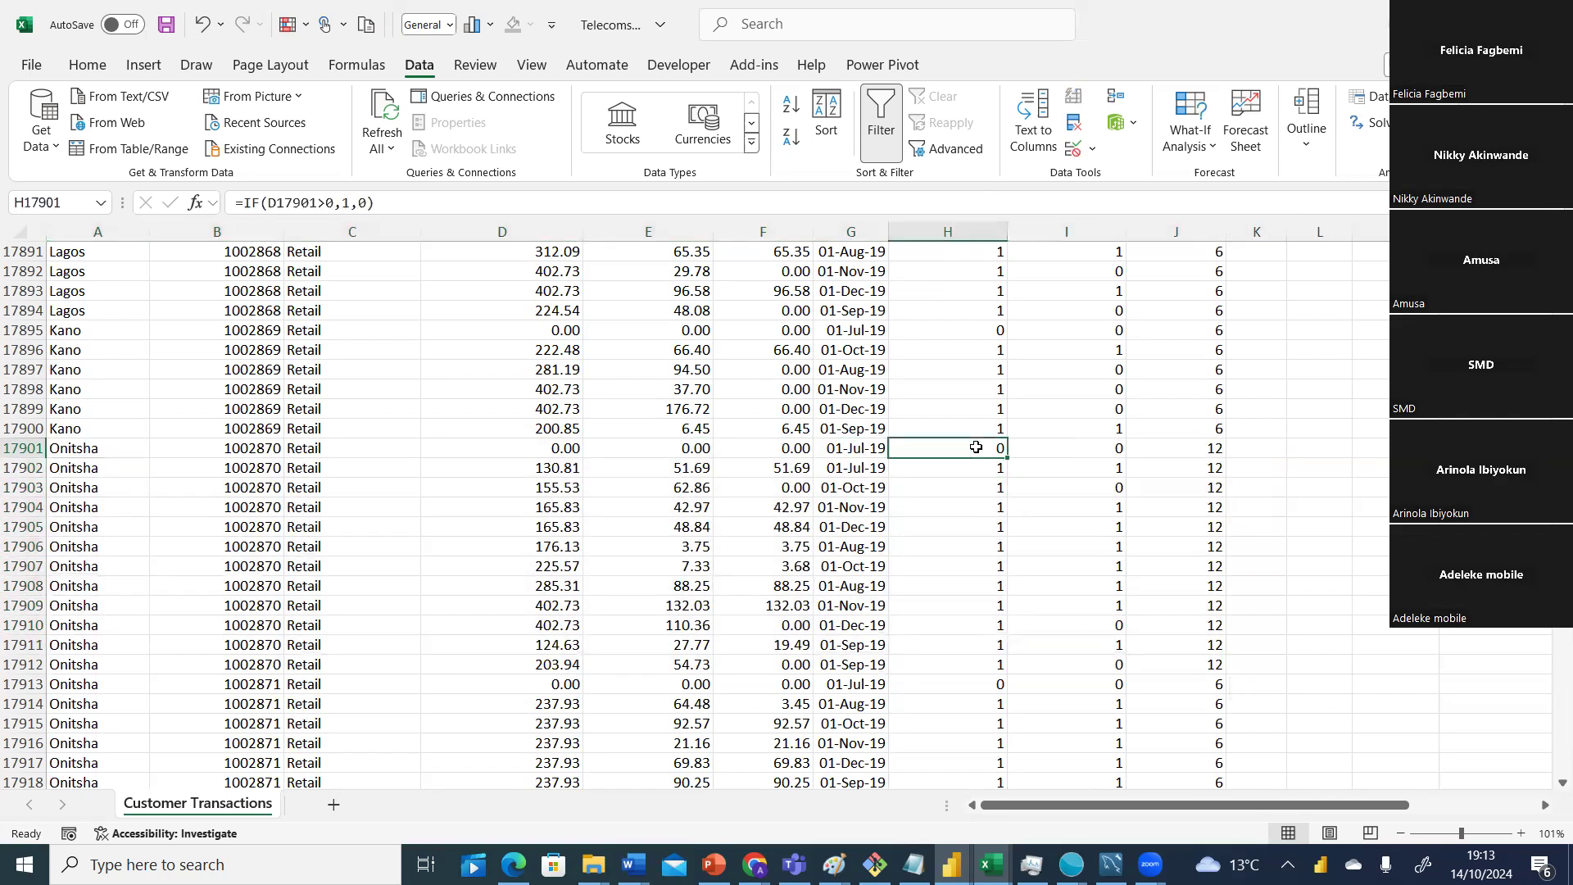
pyautogui.click(969, 469)
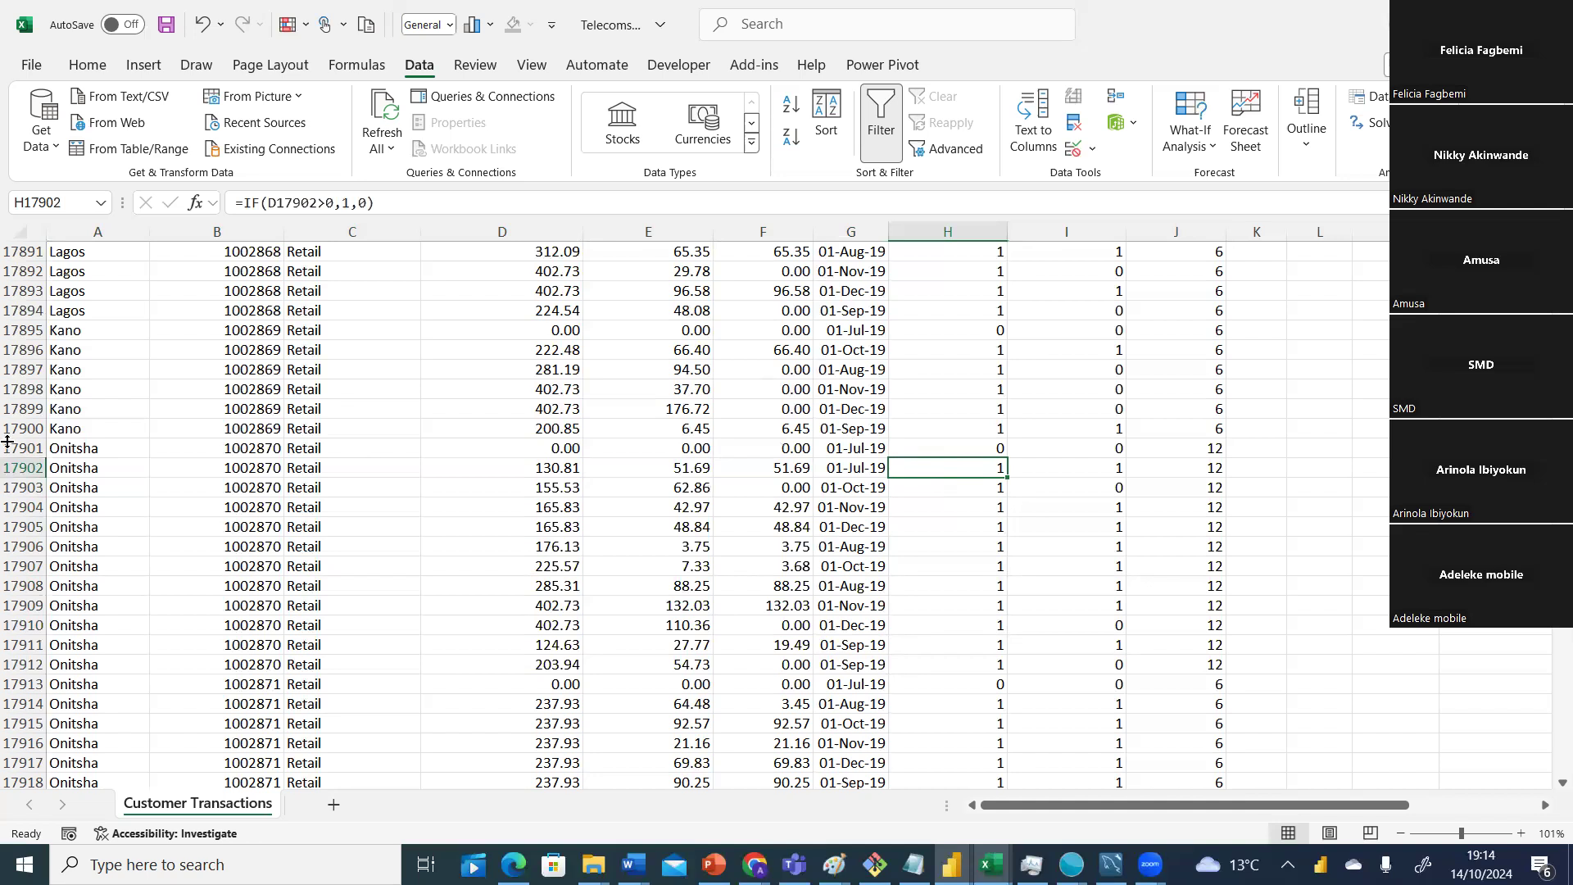
pyautogui.moveTo(7, 442); pyautogui.dragTo(23, 463)
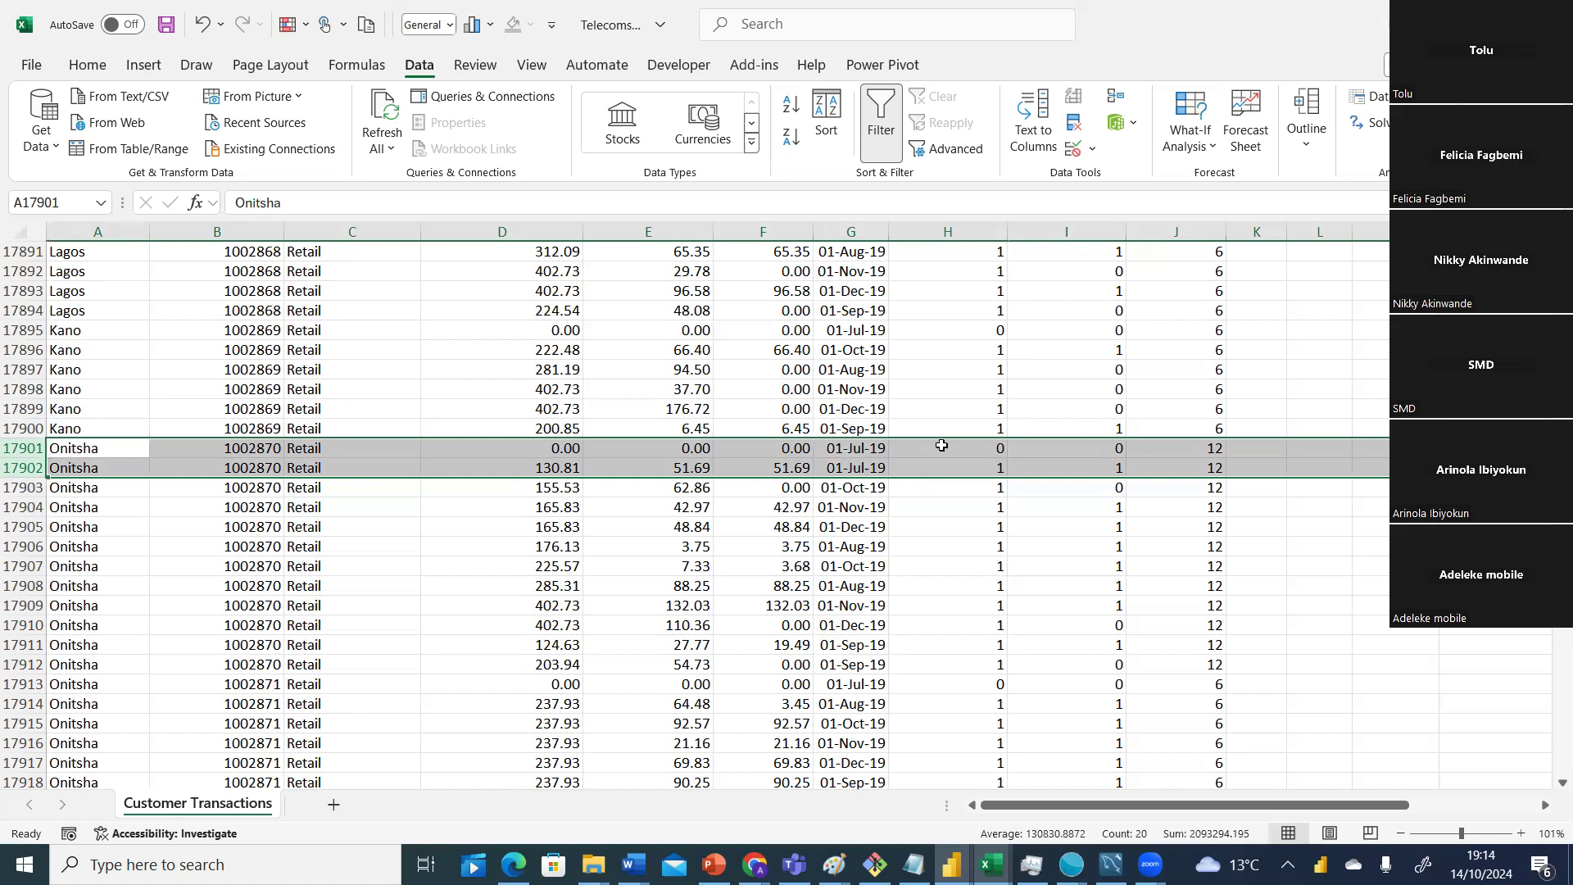
# Switch to the customer pro Power Query Editor window and look across the grouped Customer Transactions columns.
pyautogui.moveTo(951, 864)
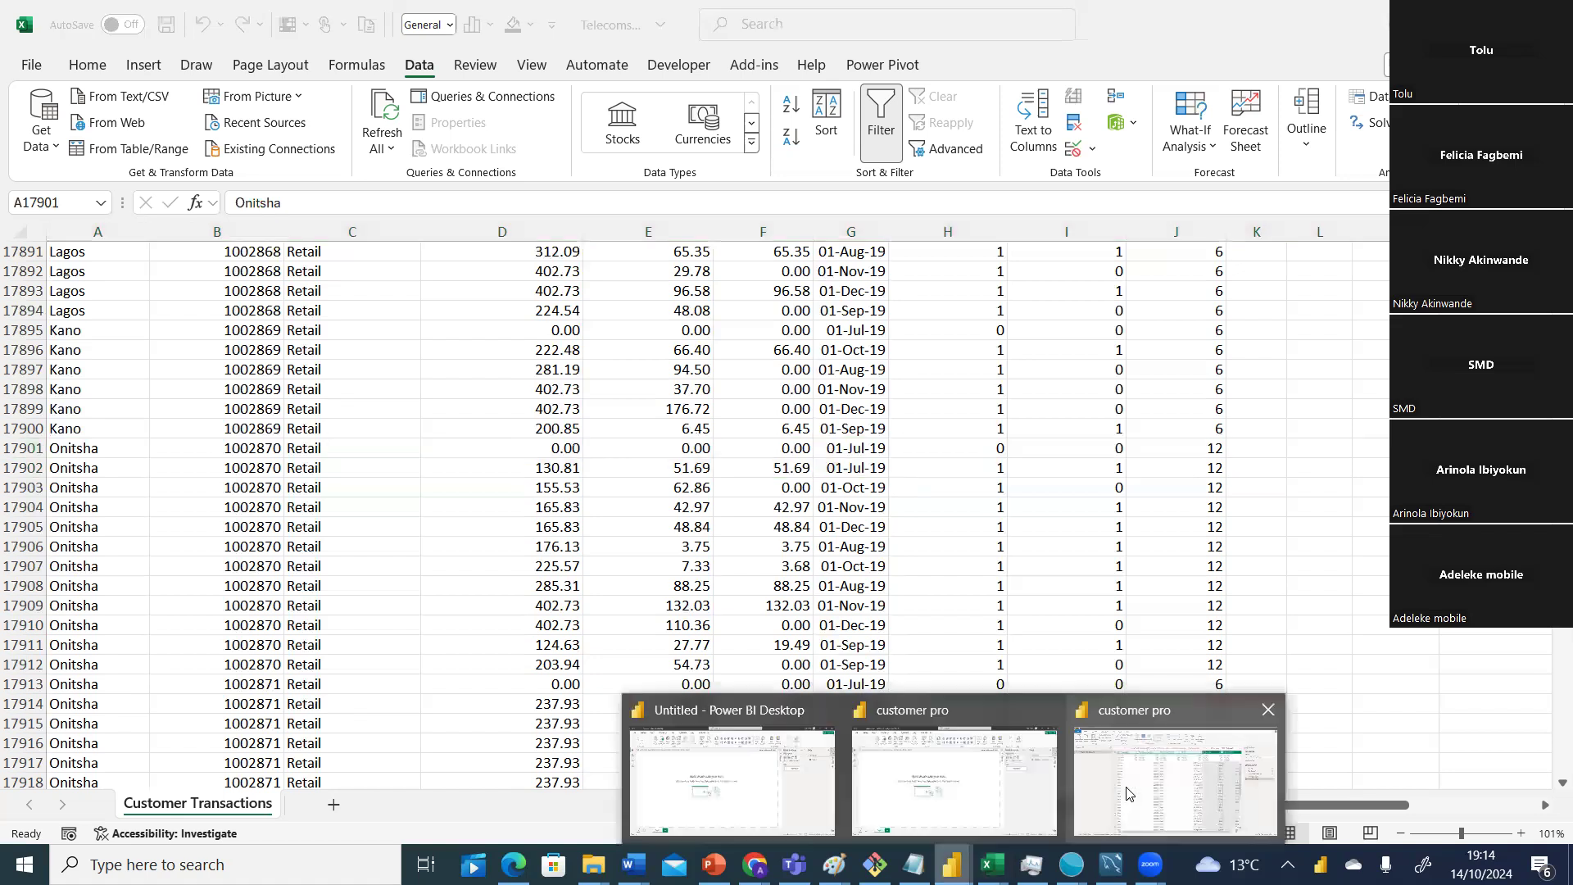
pyautogui.click(1126, 792)
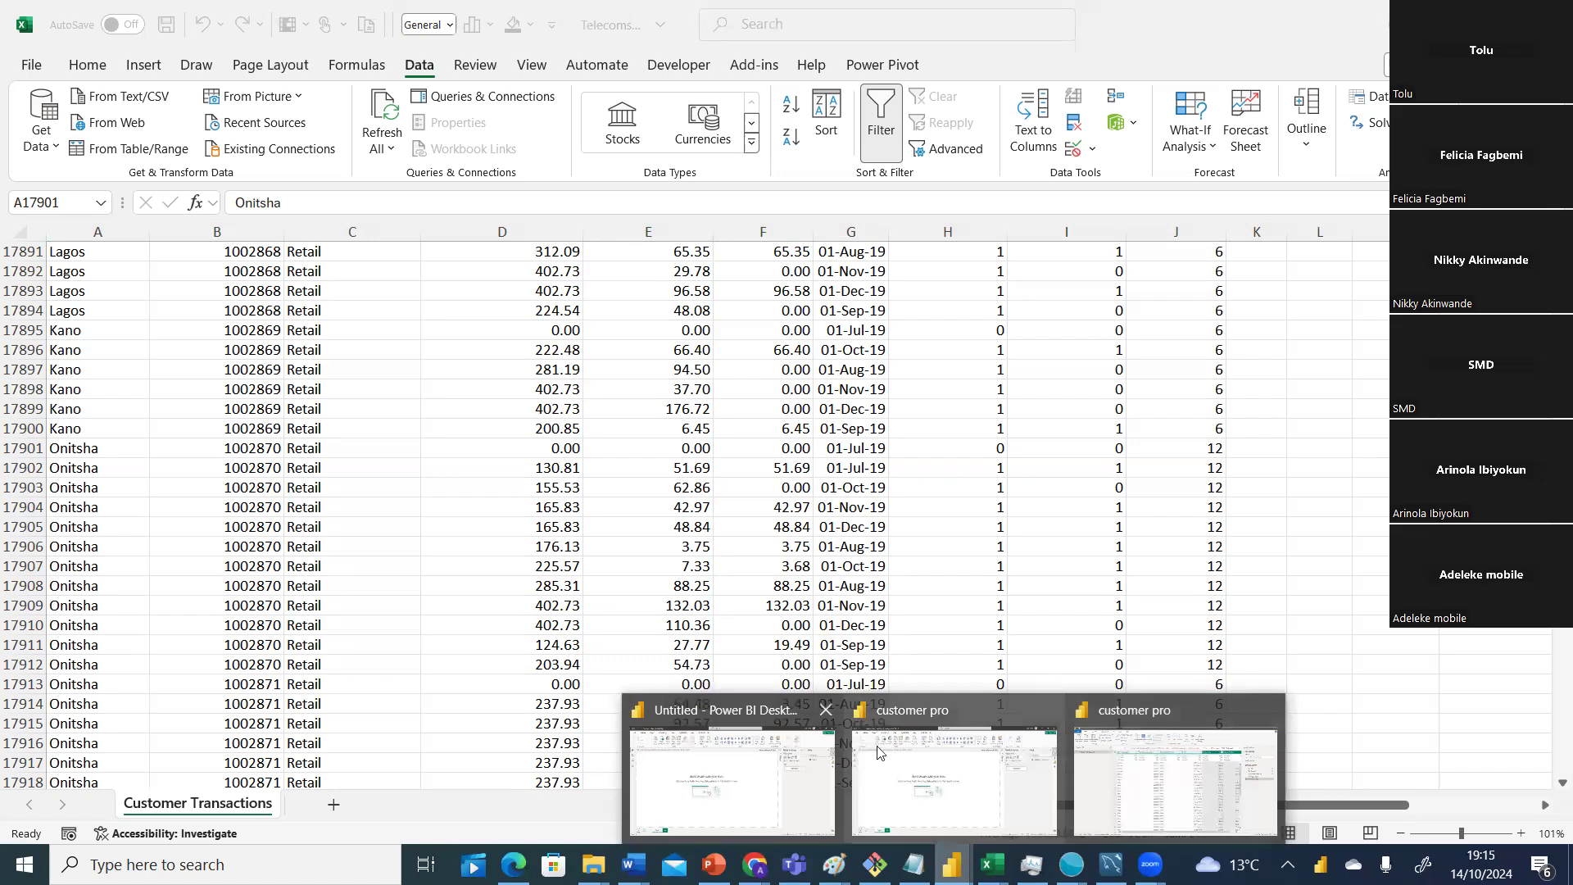
pyautogui.click(1180, 798)
pyautogui.moveTo(1083, 816); pyautogui.dragTo(1231, 813)
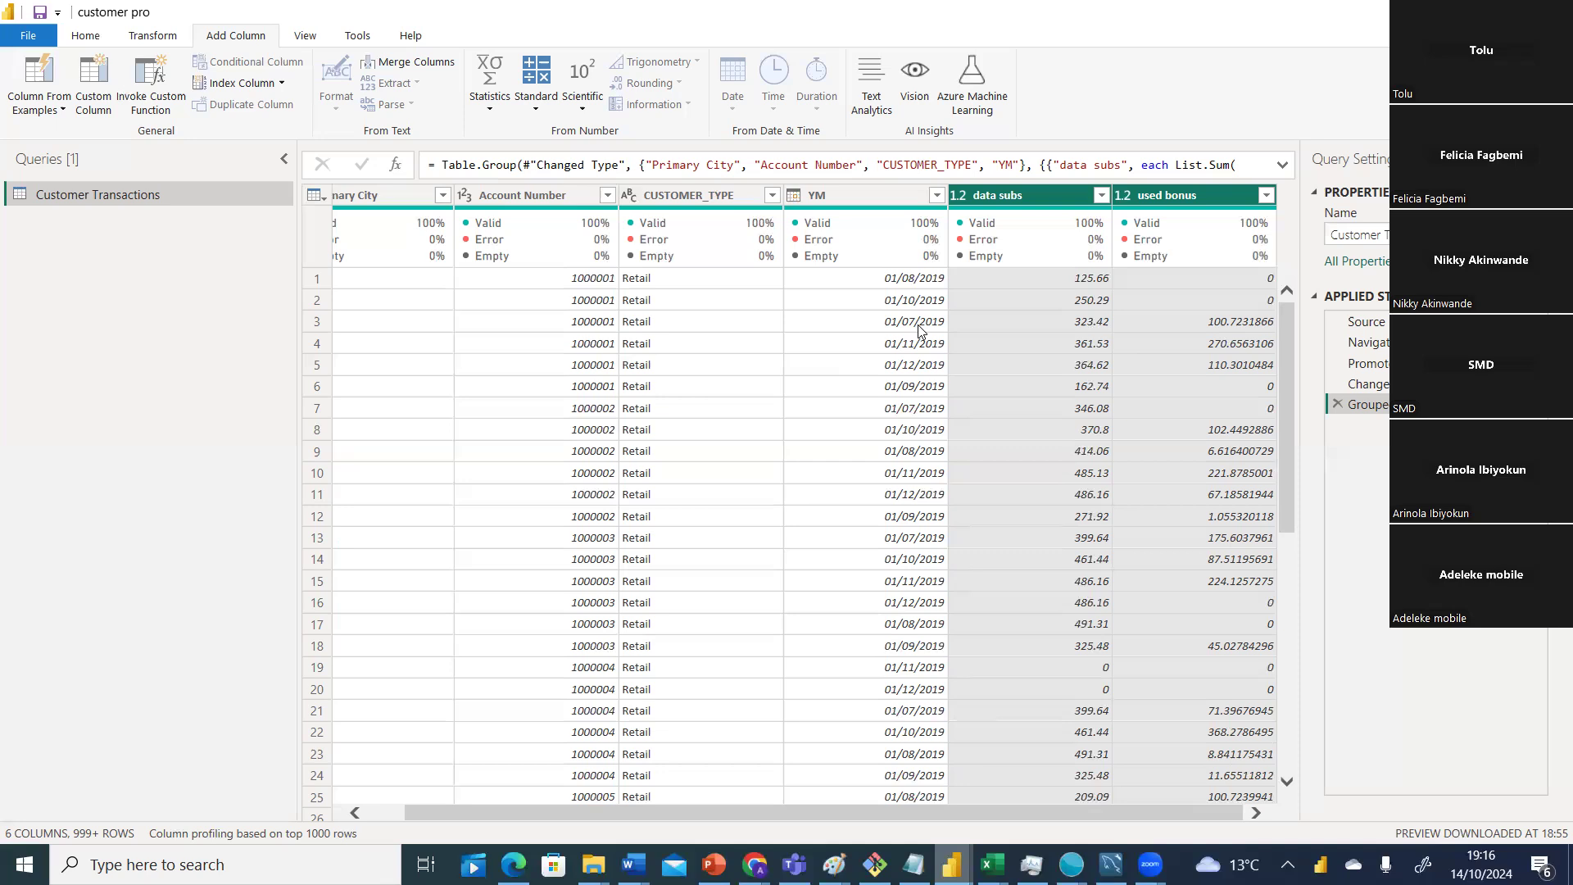
pyautogui.moveTo(716, 812); pyautogui.dragTo(639, 823)
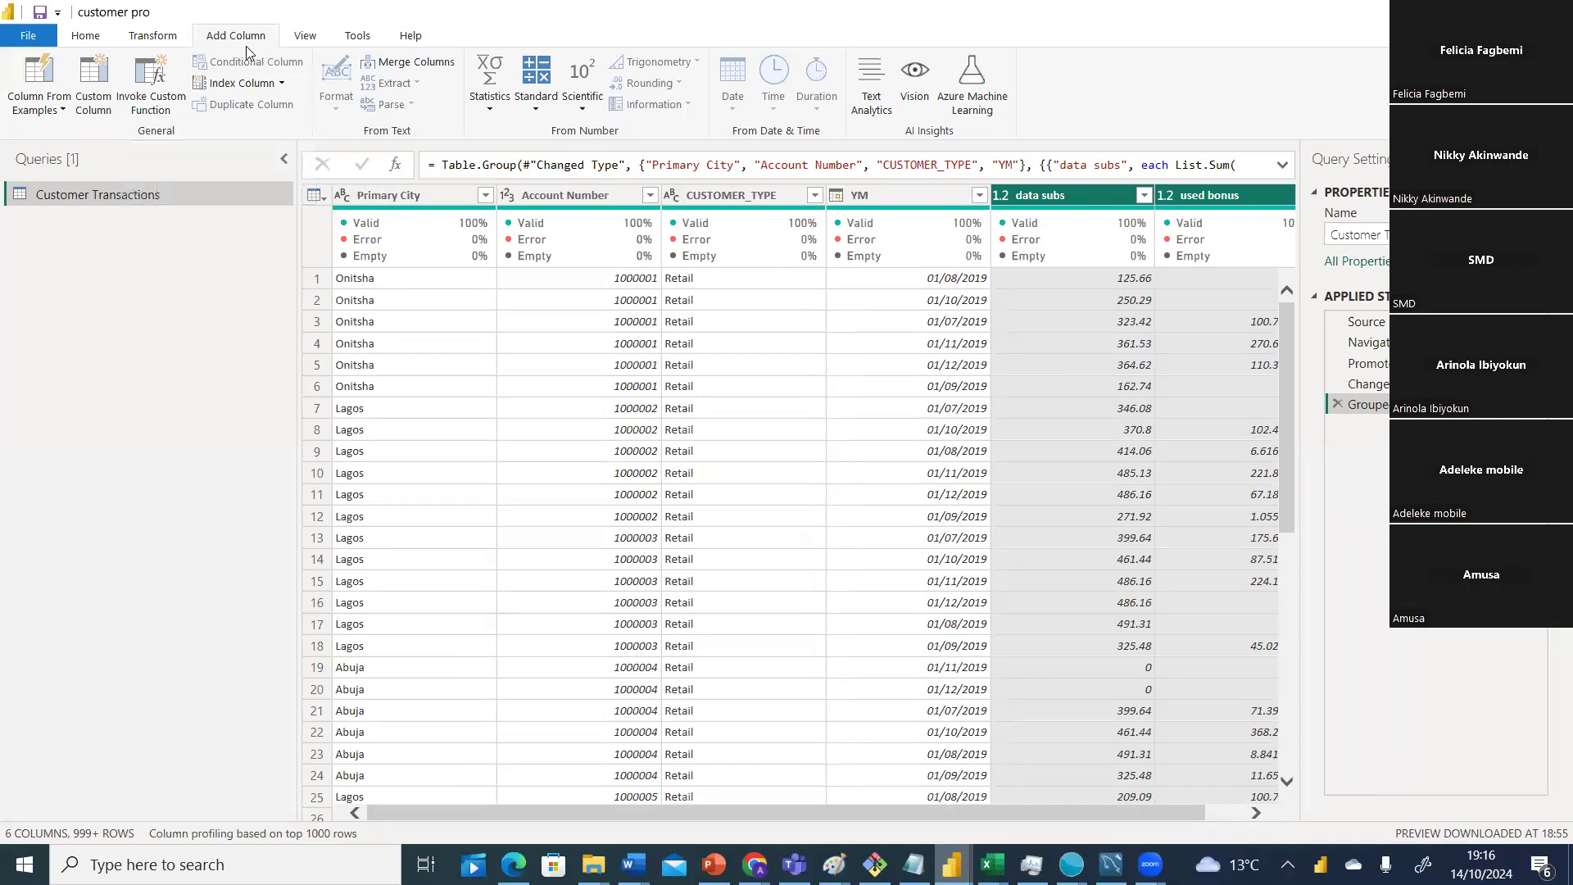
# View the statistics operations available for the data subs and used bonus columns without adding one.
pyautogui.click(491, 113)
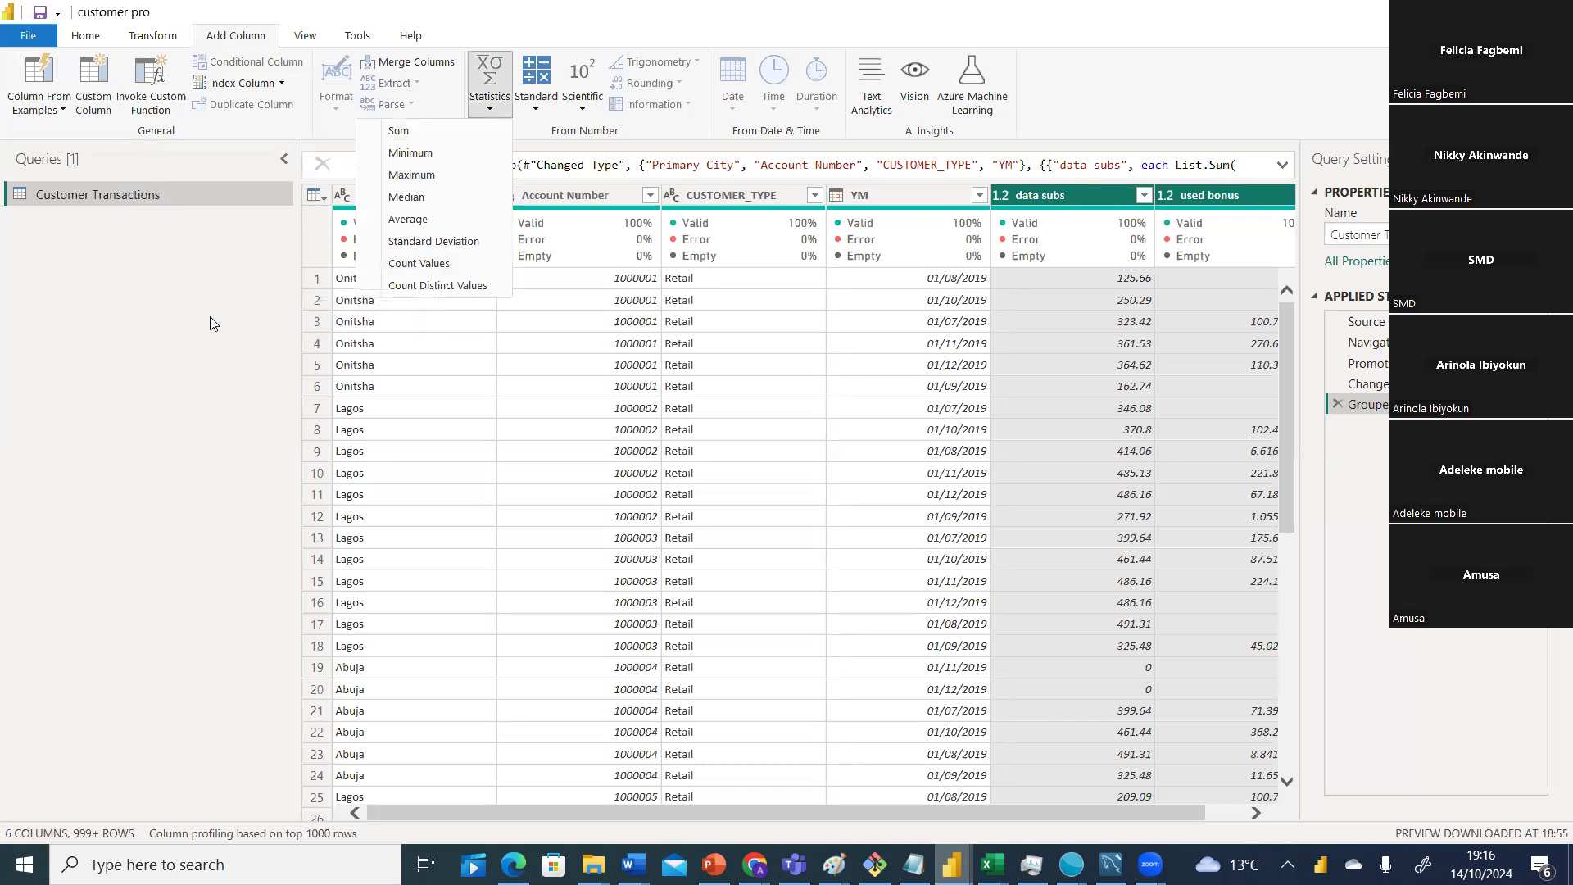
pyautogui.click(231, 372)
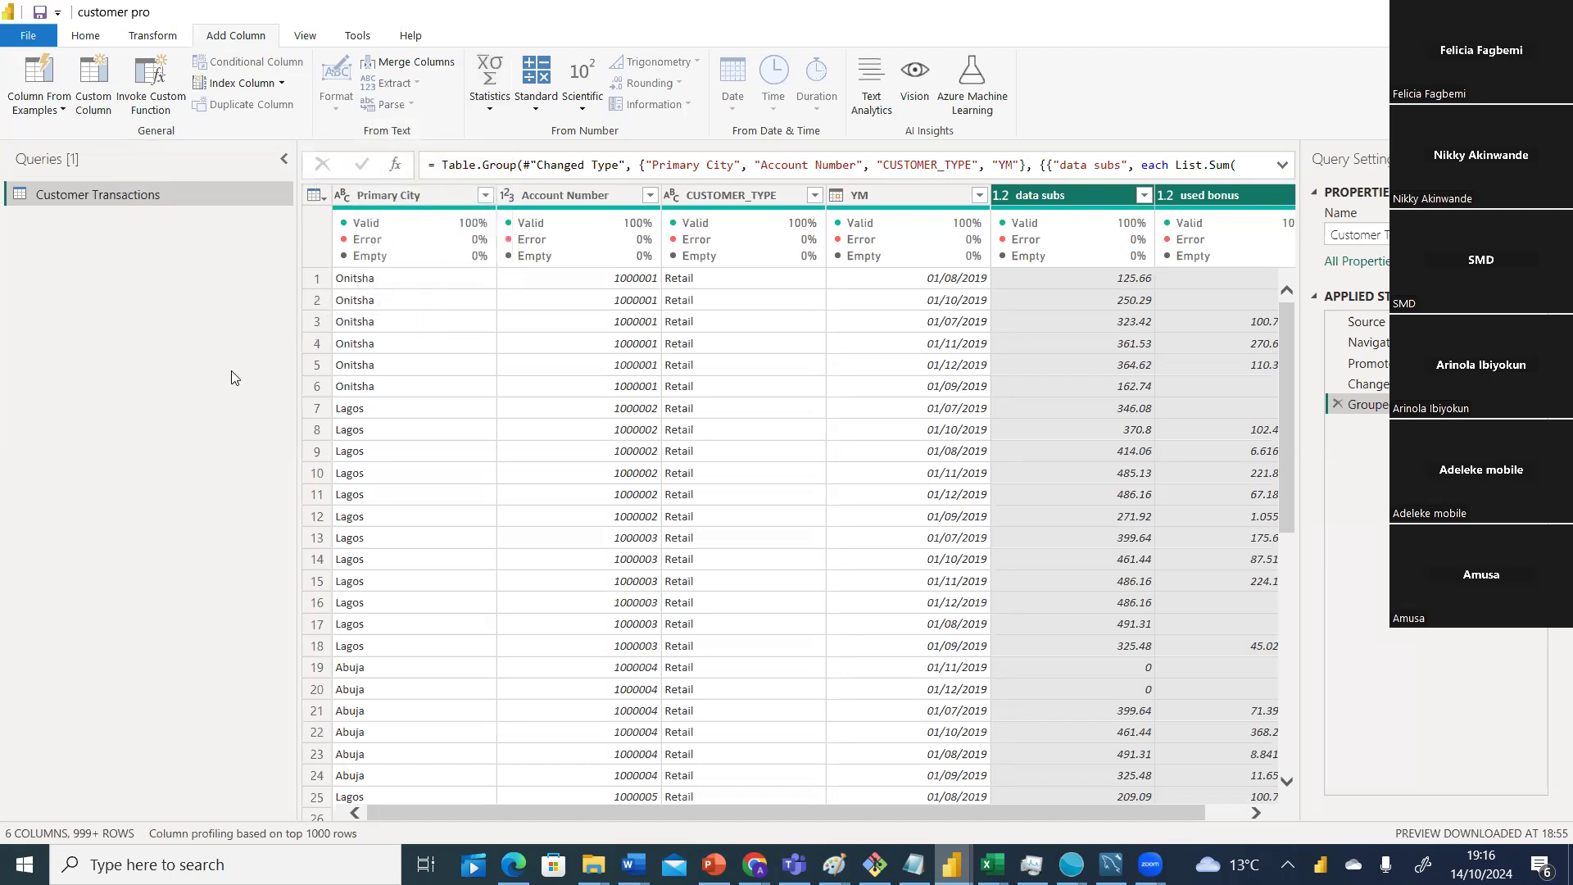
pyautogui.click(709, 453)
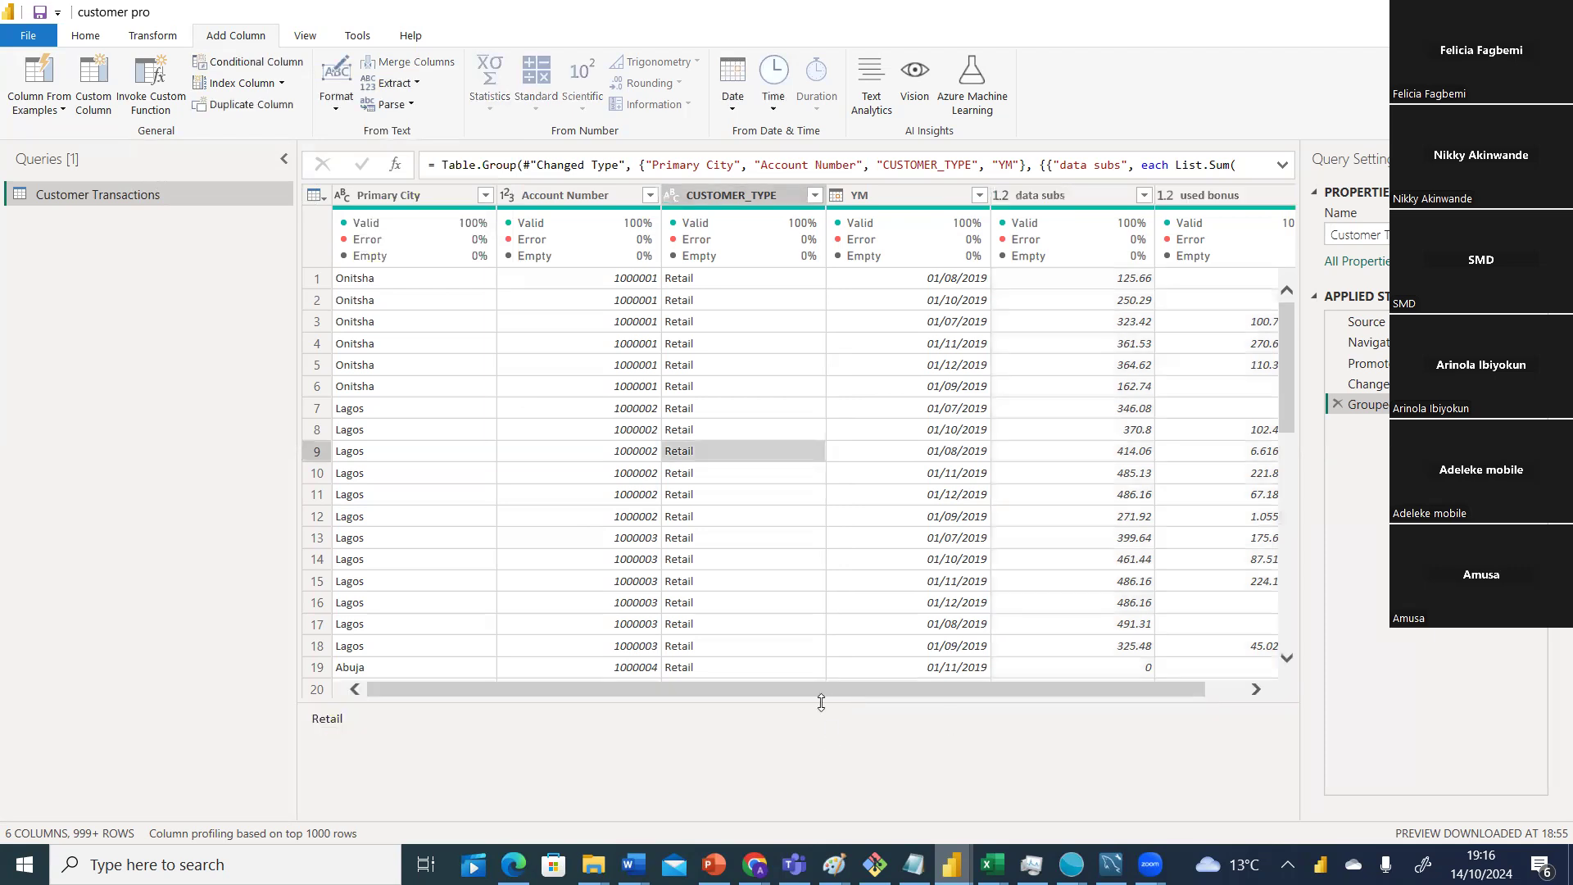
# Switch to the Telecoms Data workbook in Excel and add a new blank worksheet.
pyautogui.moveTo(818, 699); pyautogui.dragTo(814, 793)
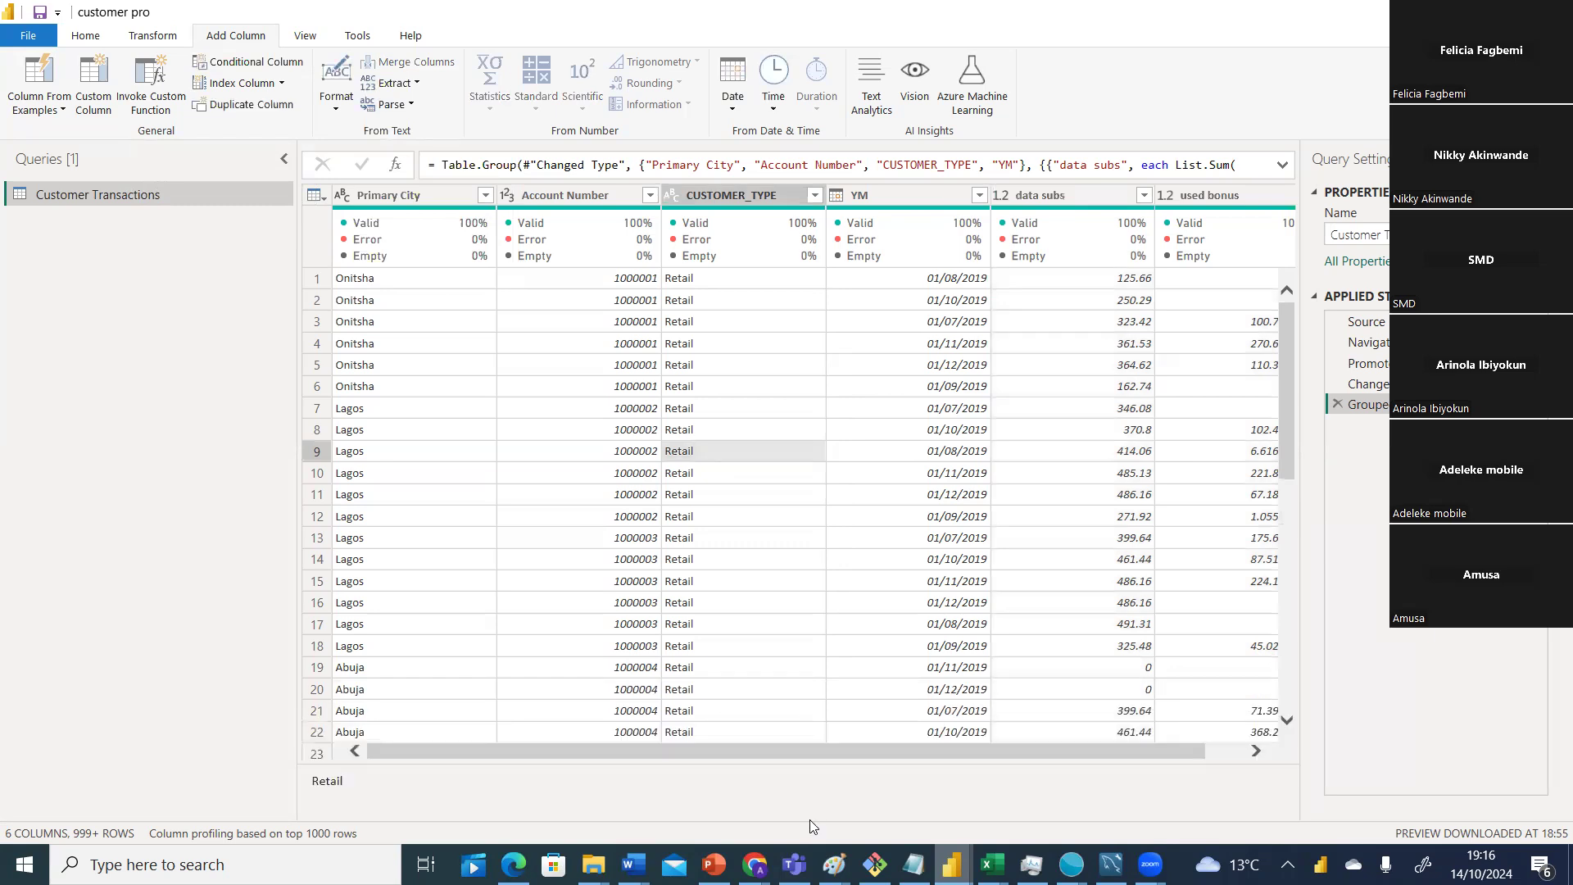
pyautogui.moveTo(590, 754); pyautogui.dragTo(1105, 734)
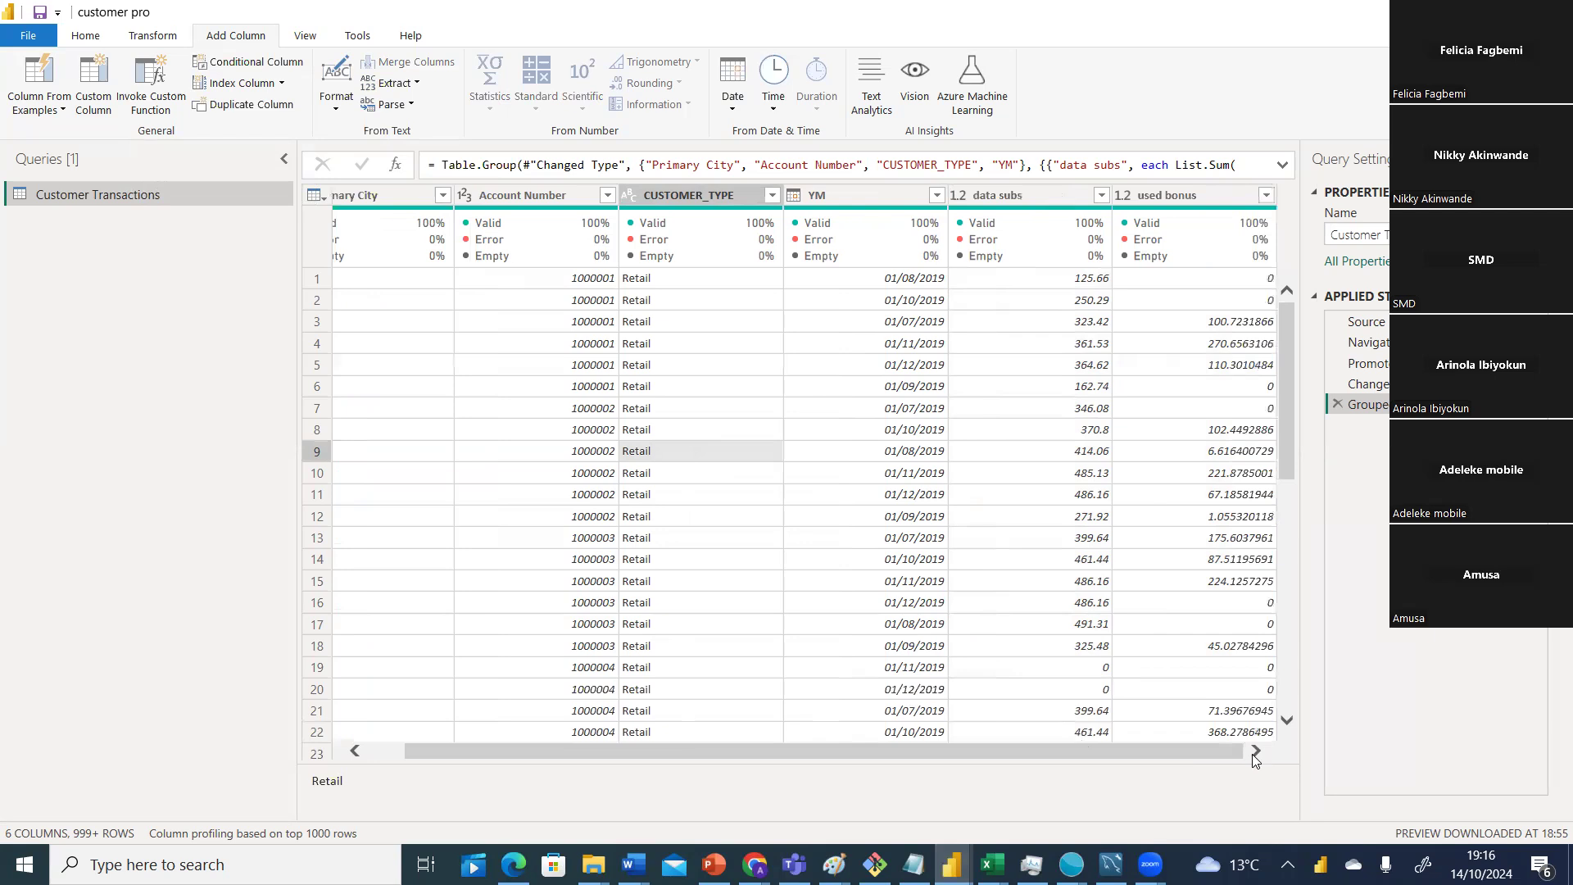
pyautogui.moveTo(991, 864)
pyautogui.click(1067, 786)
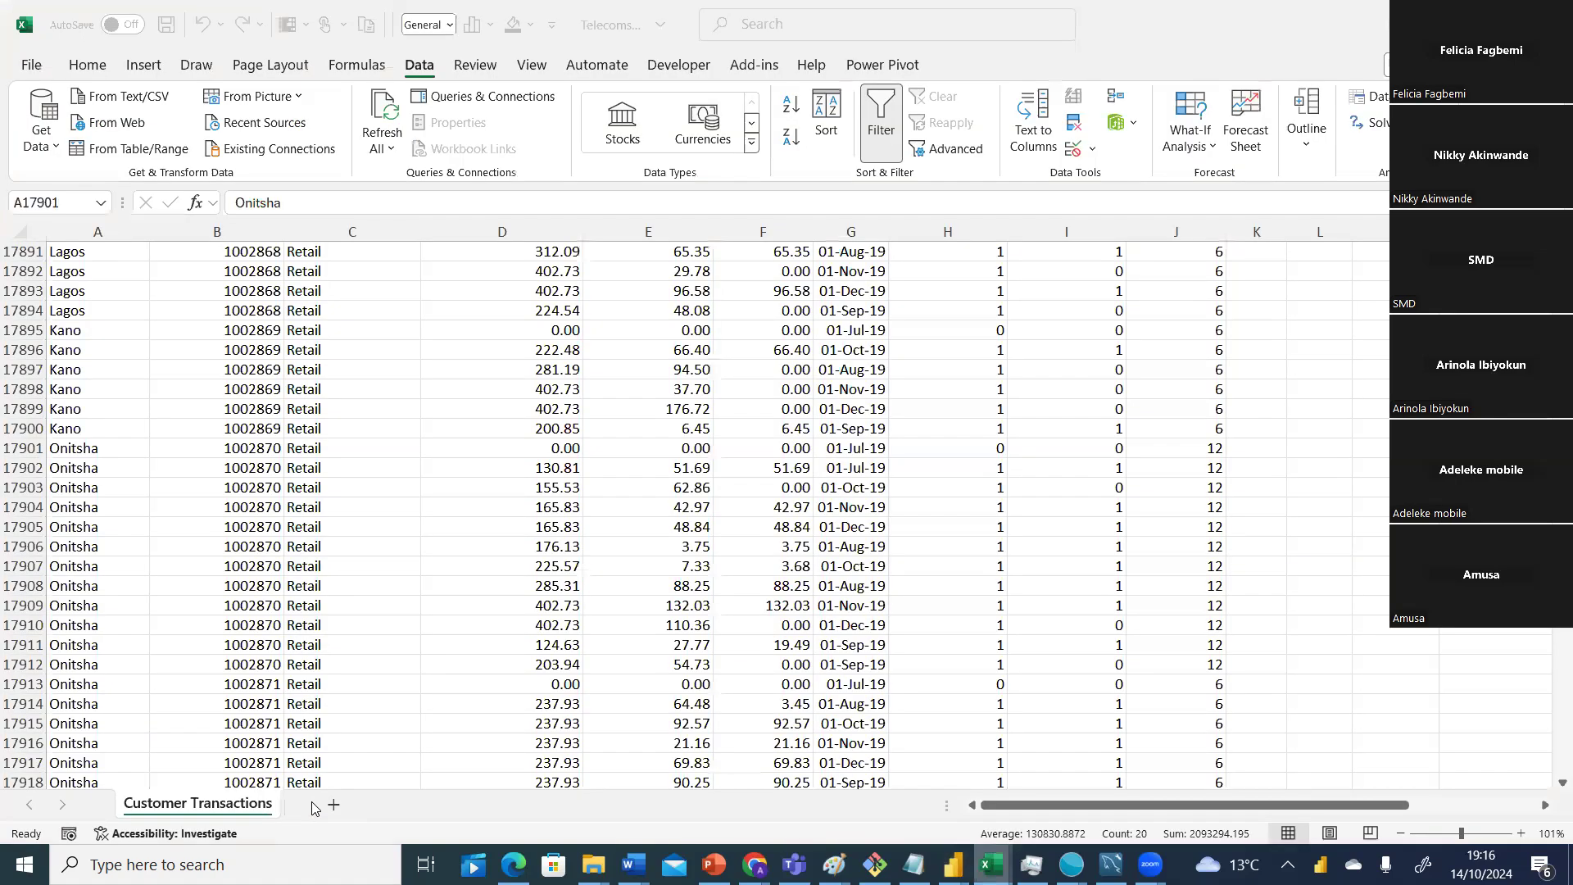
pyautogui.click(332, 804)
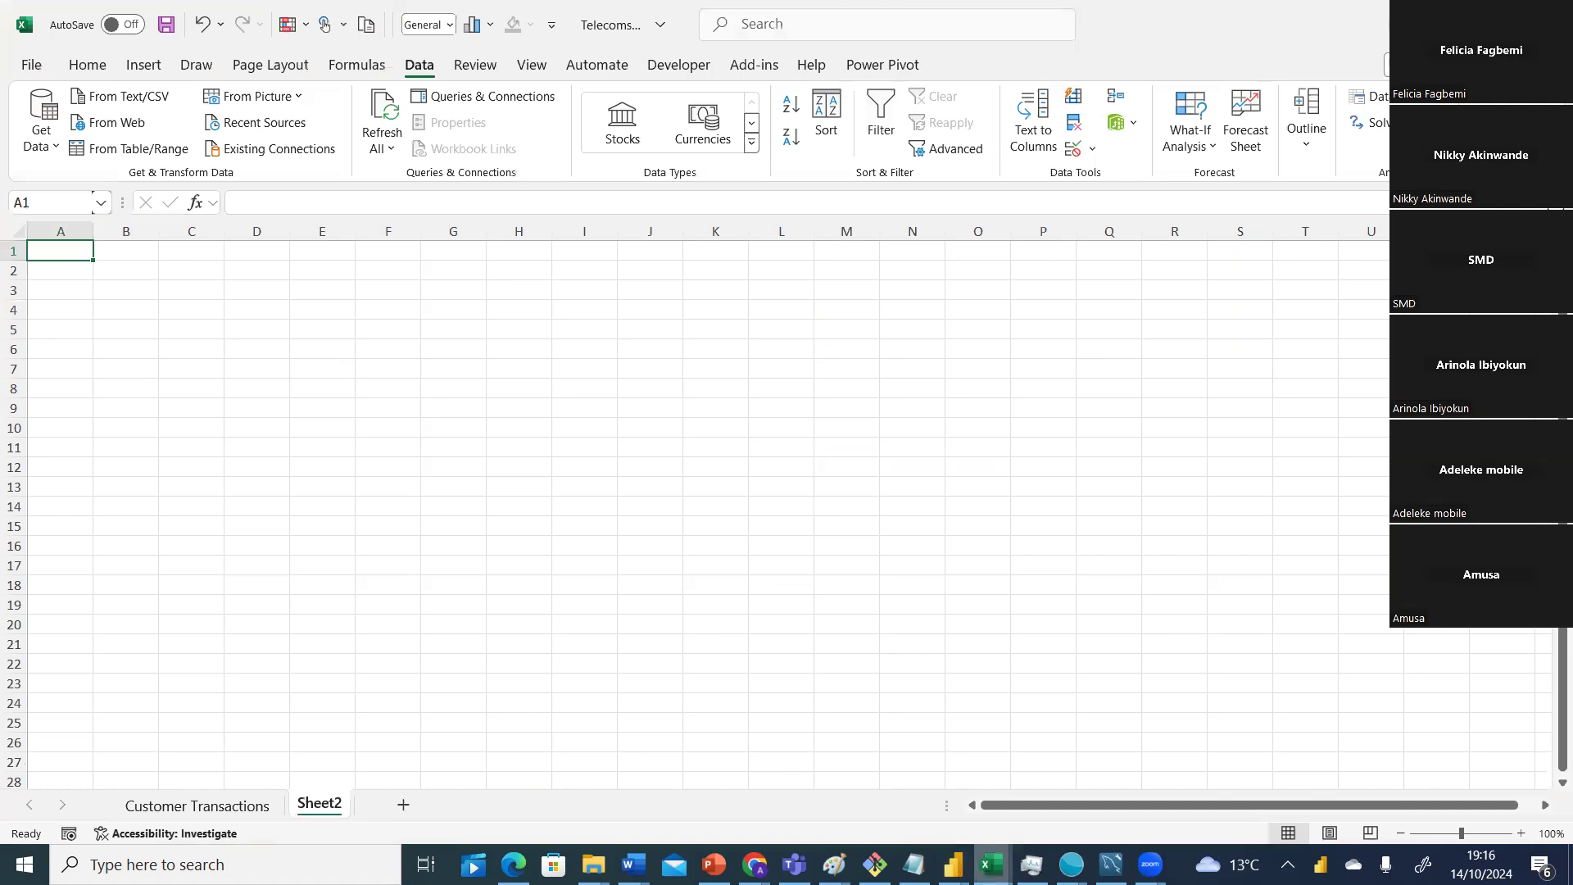
pyautogui.click(312, 327)
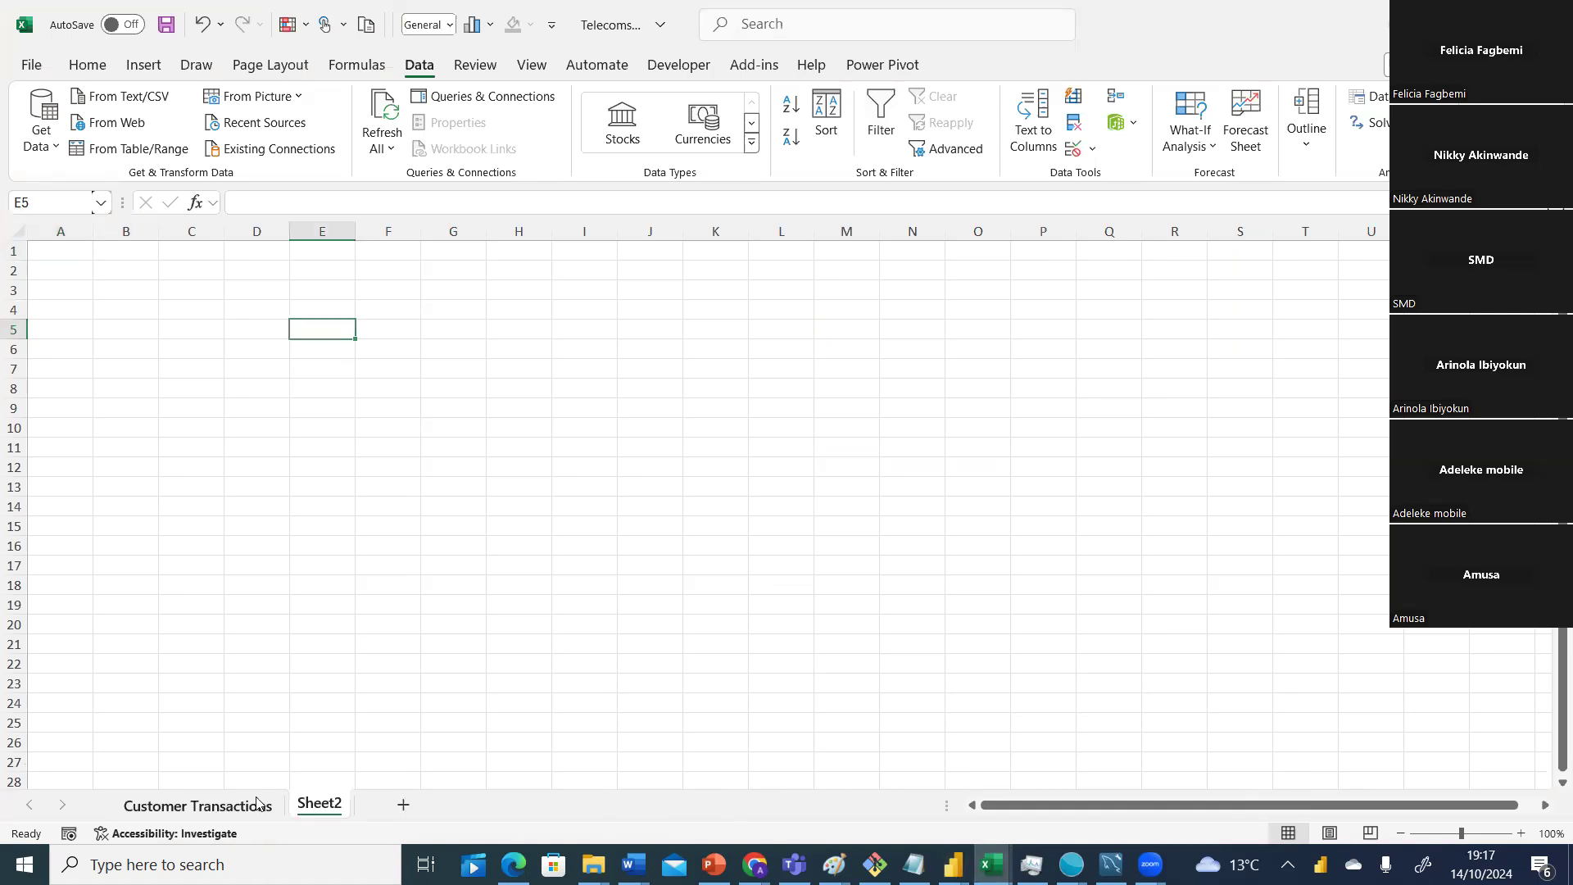
# Copy the Primary City, Account Number, Data Subscribed (GB) and Bonus Used headers from row 1 of the Customer Transactions sheet.
pyautogui.hotkey('ctrl', 'pageup')
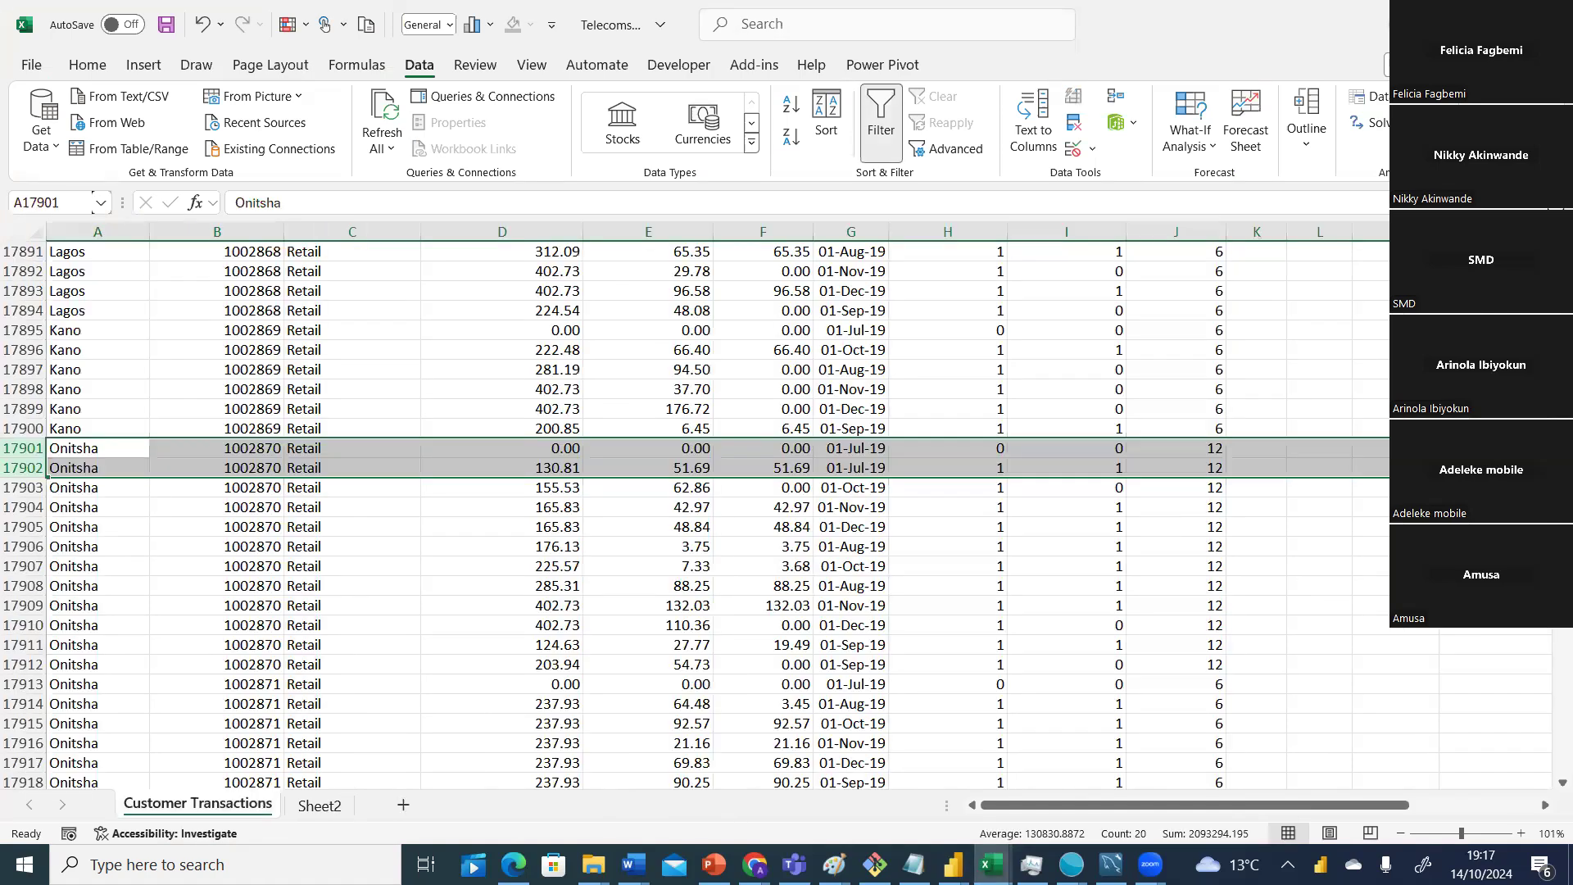
pyautogui.moveTo(1562, 458); pyautogui.dragTo(1562, 250)
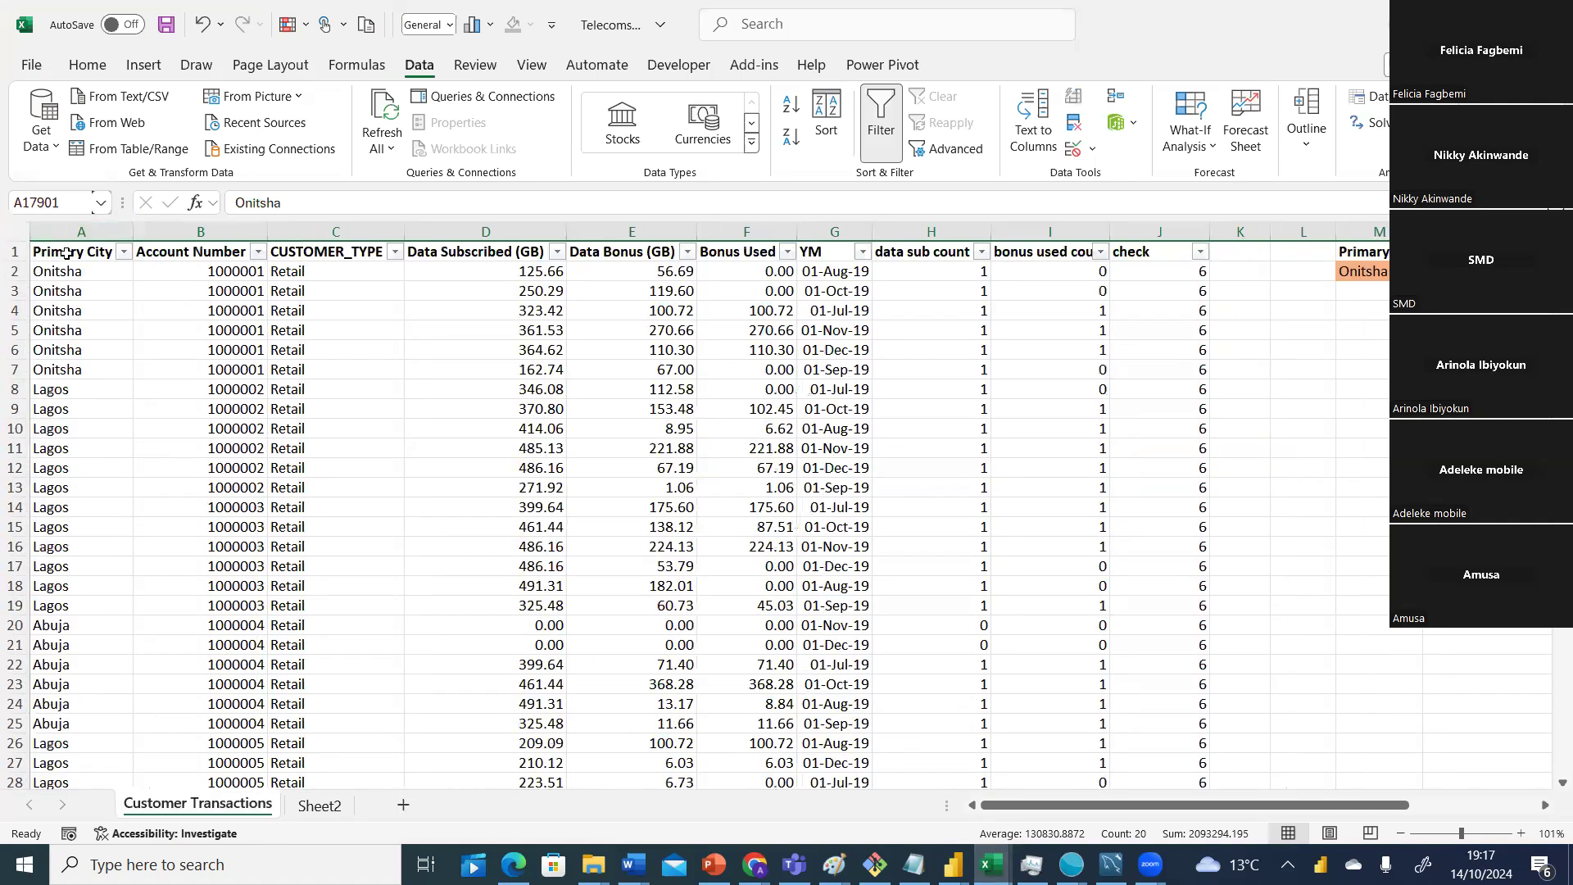
pyautogui.click(67, 254)
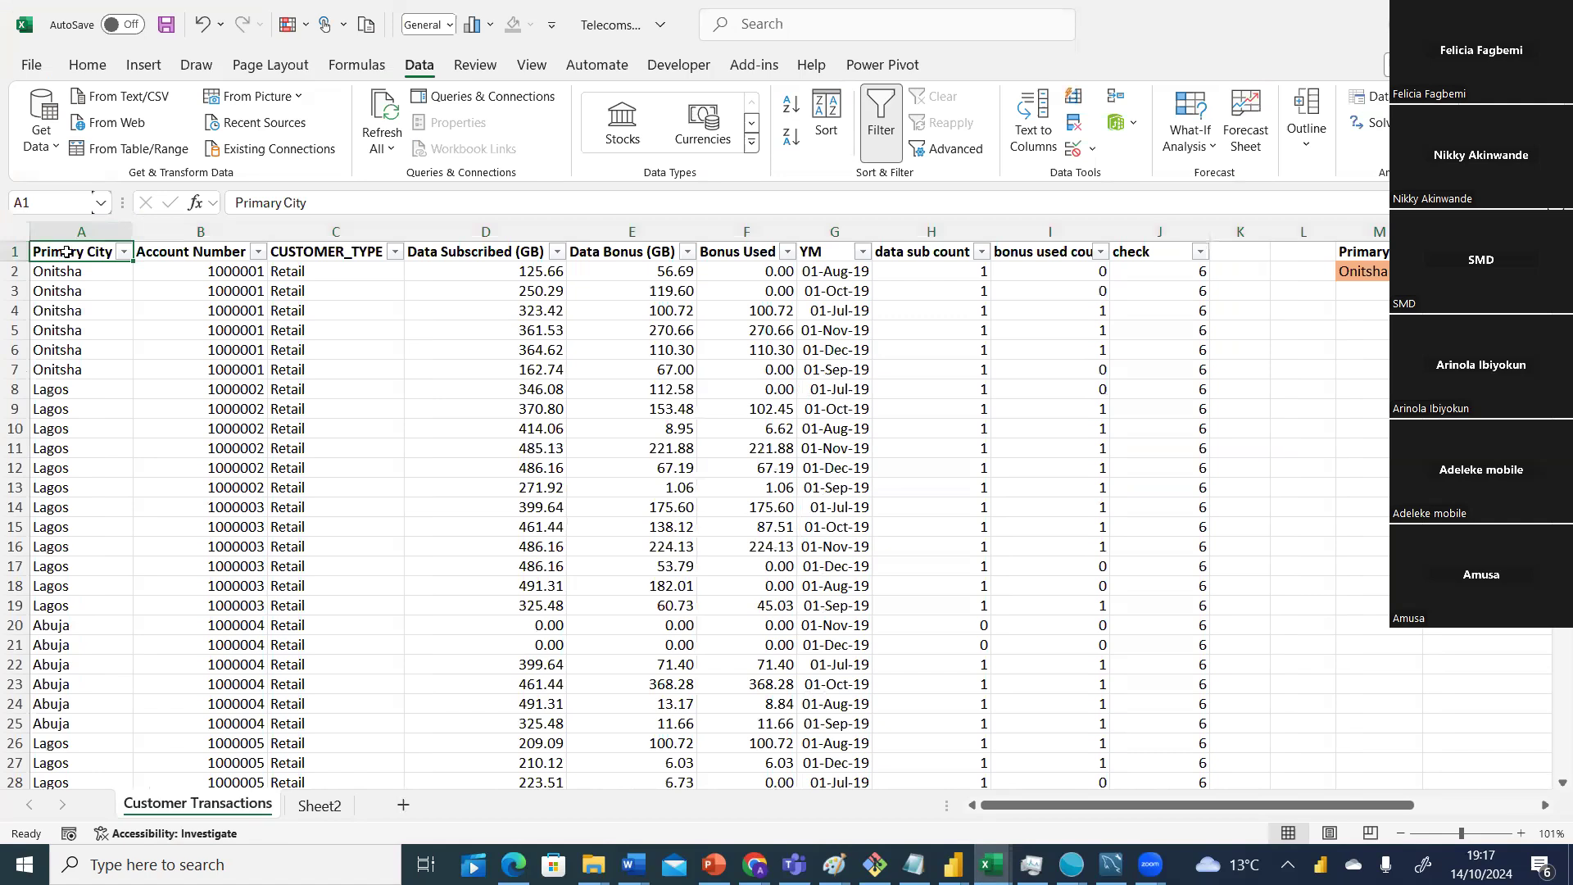
pyautogui.keyDown('ctrl'); pyautogui.click(180, 251); pyautogui.keyUp('ctrl')
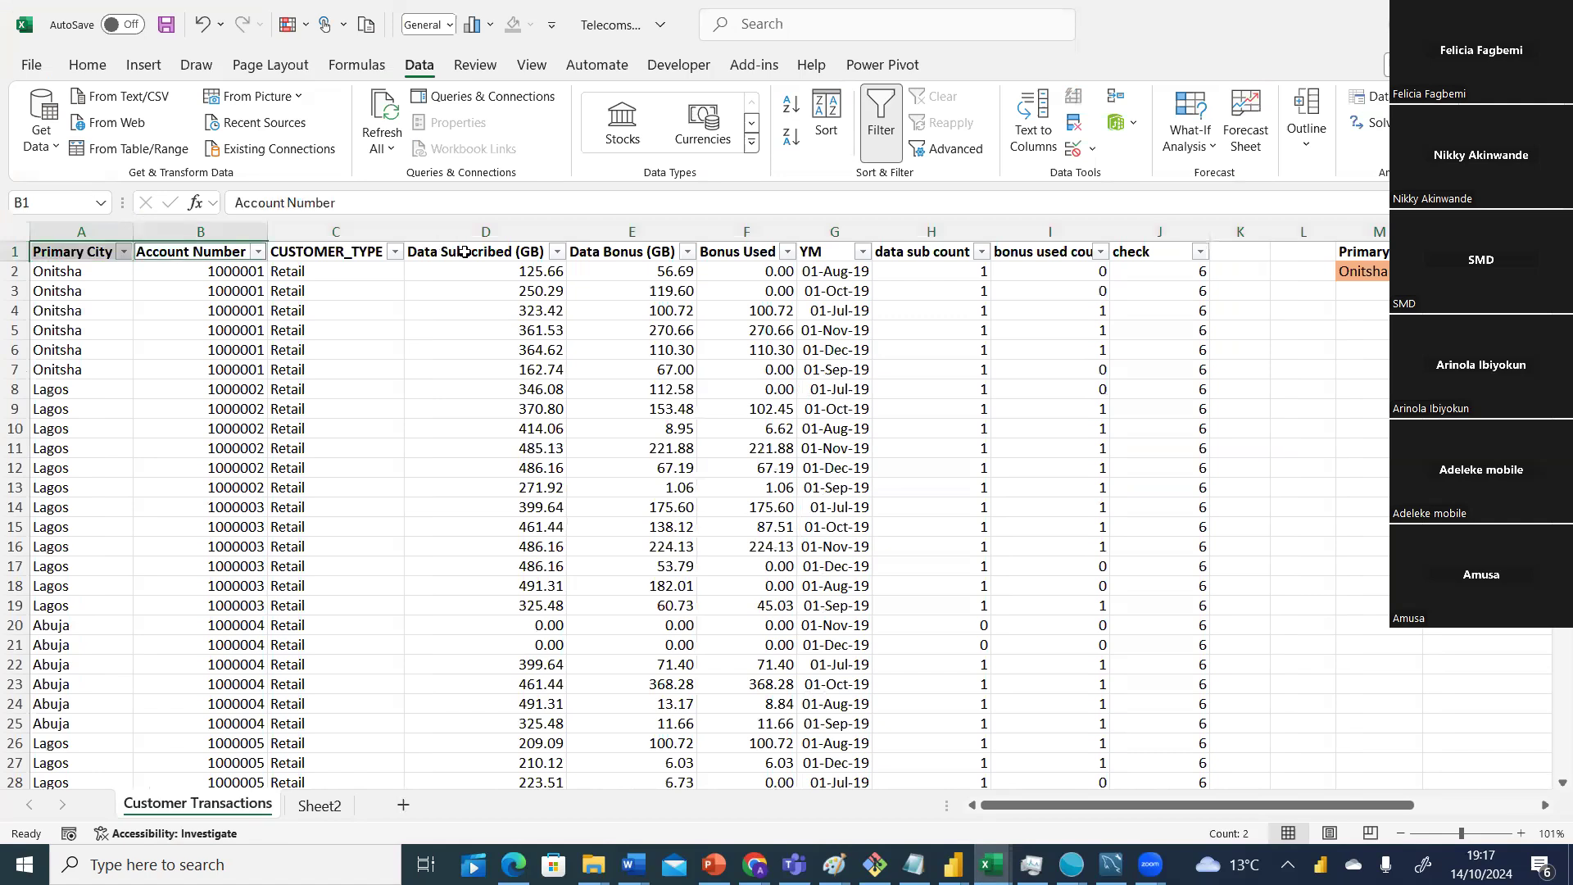
pyautogui.keyDown('ctrl'); pyautogui.click(465, 253); pyautogui.keyUp('ctrl')
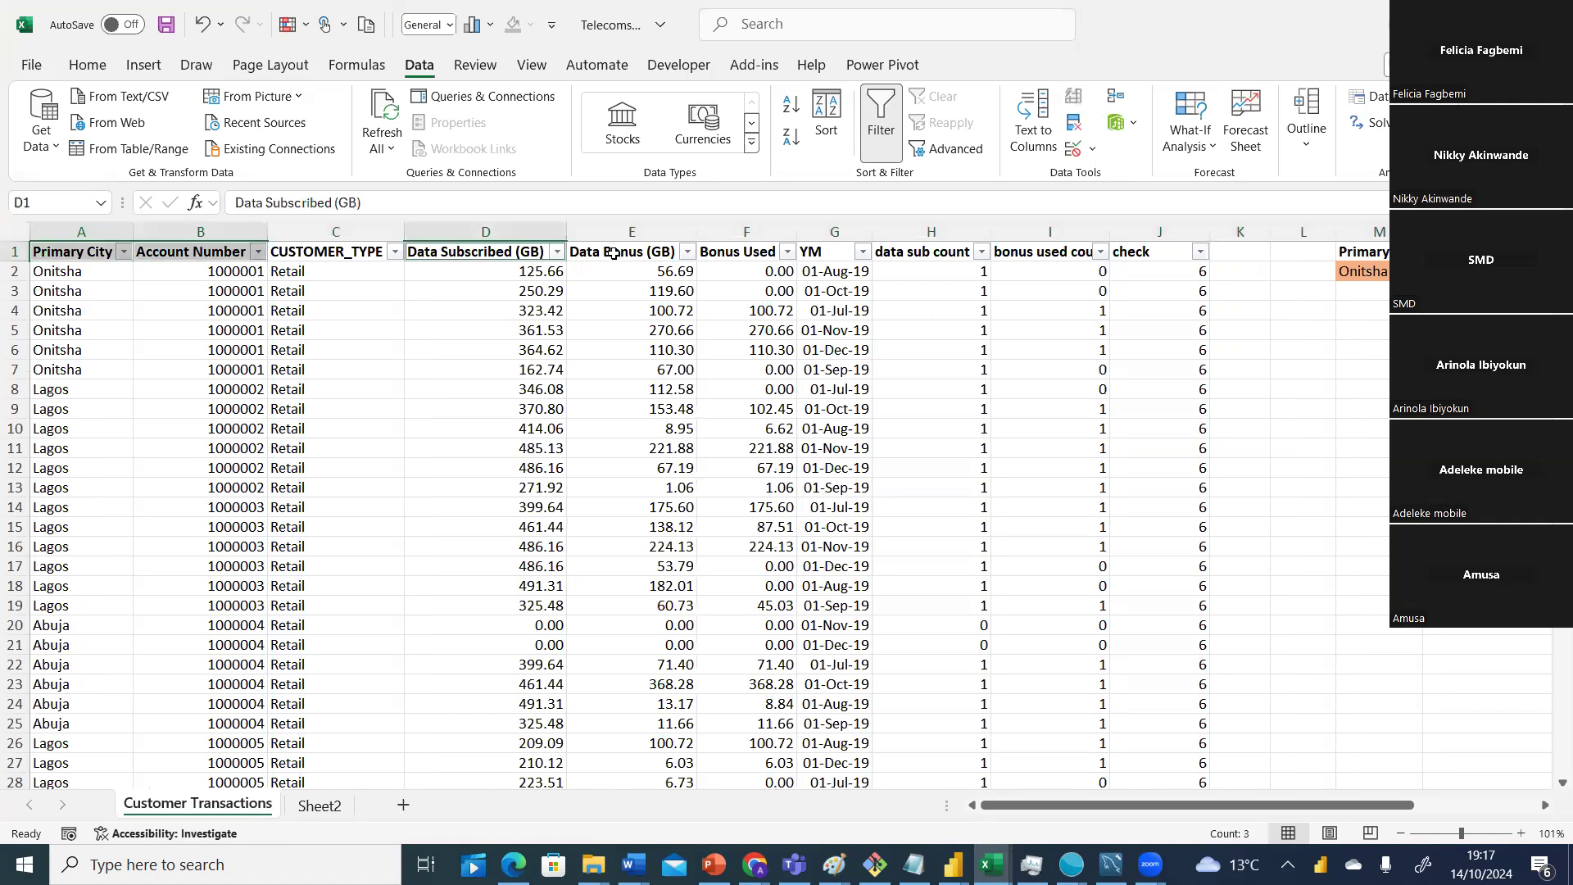
pyautogui.keyDown('ctrl'); pyautogui.click(743, 253); pyautogui.keyUp('ctrl')
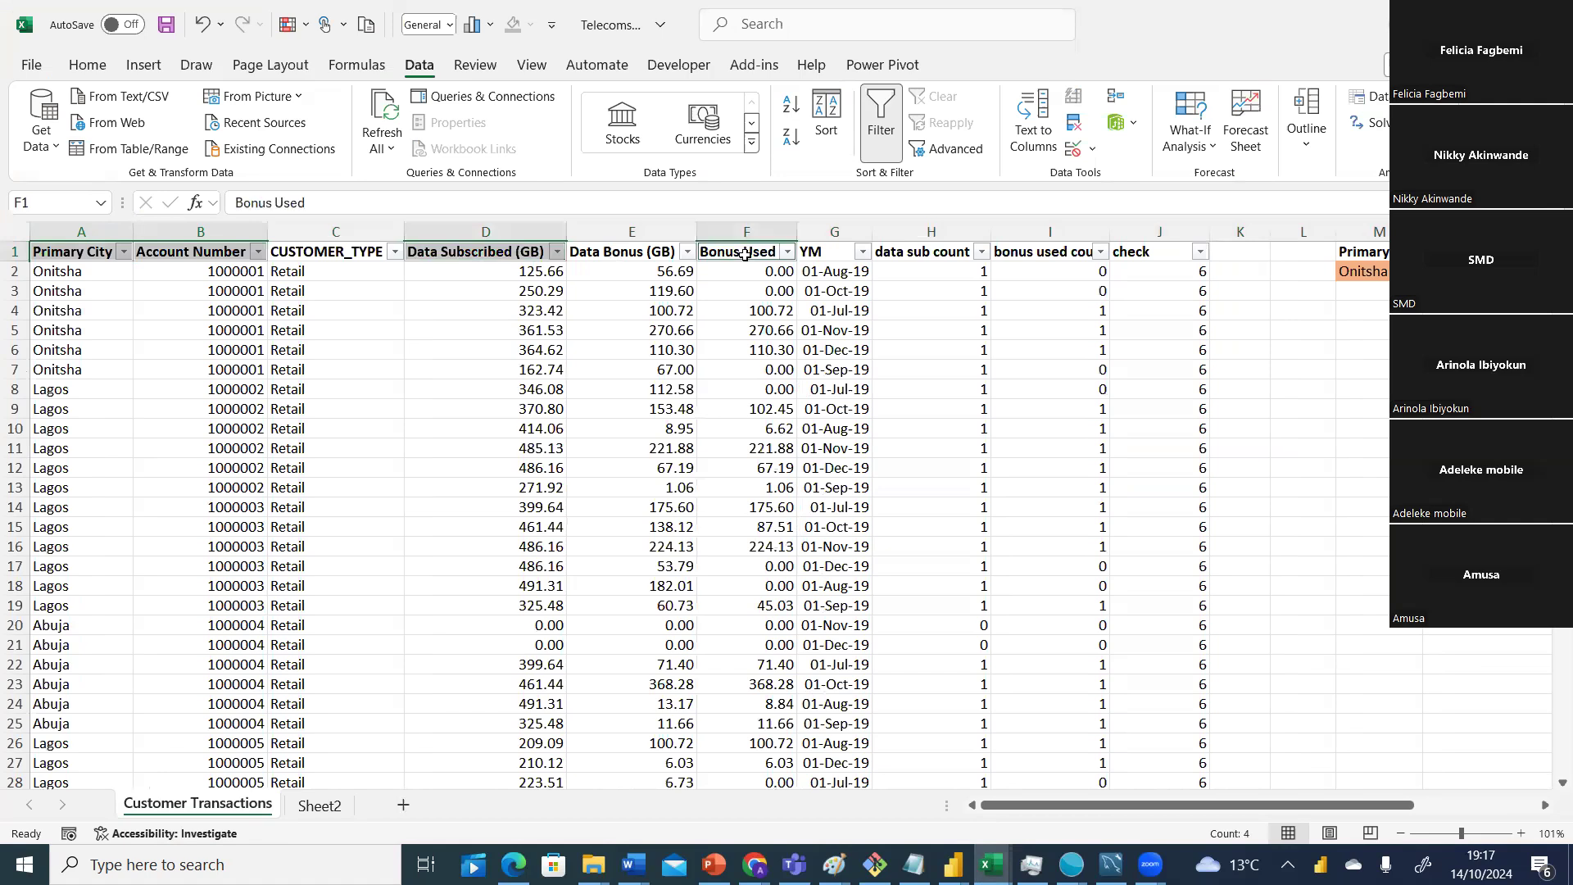
pyautogui.hotkey('ctrl', 'c')
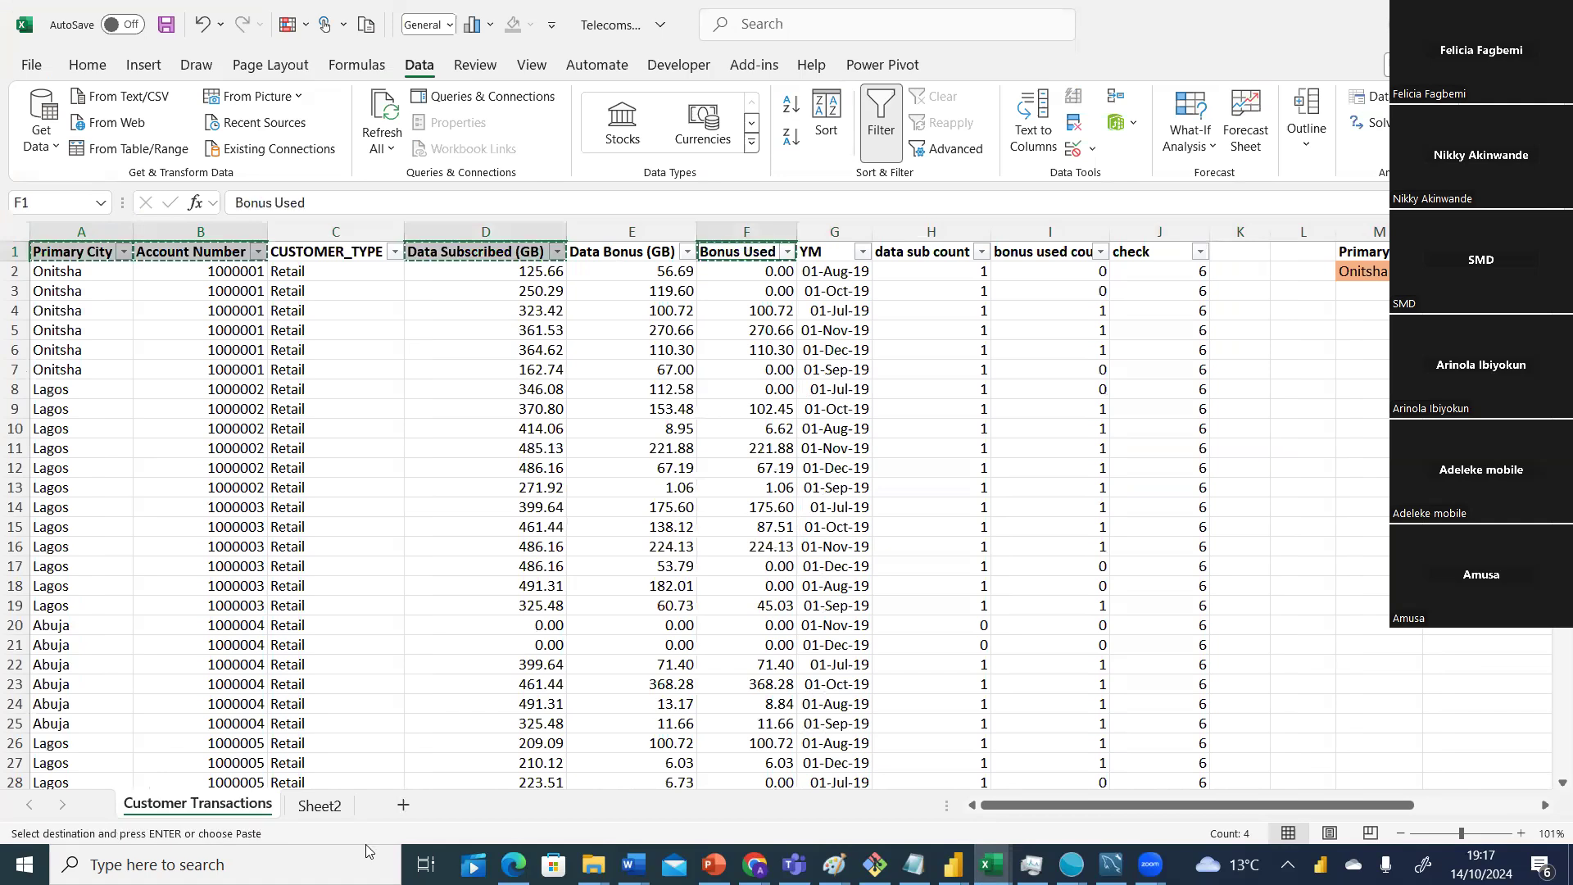
# Paste the copied headers as values into Sheet2 starting at C1 and autofit the column widths.
pyautogui.click(320, 805)
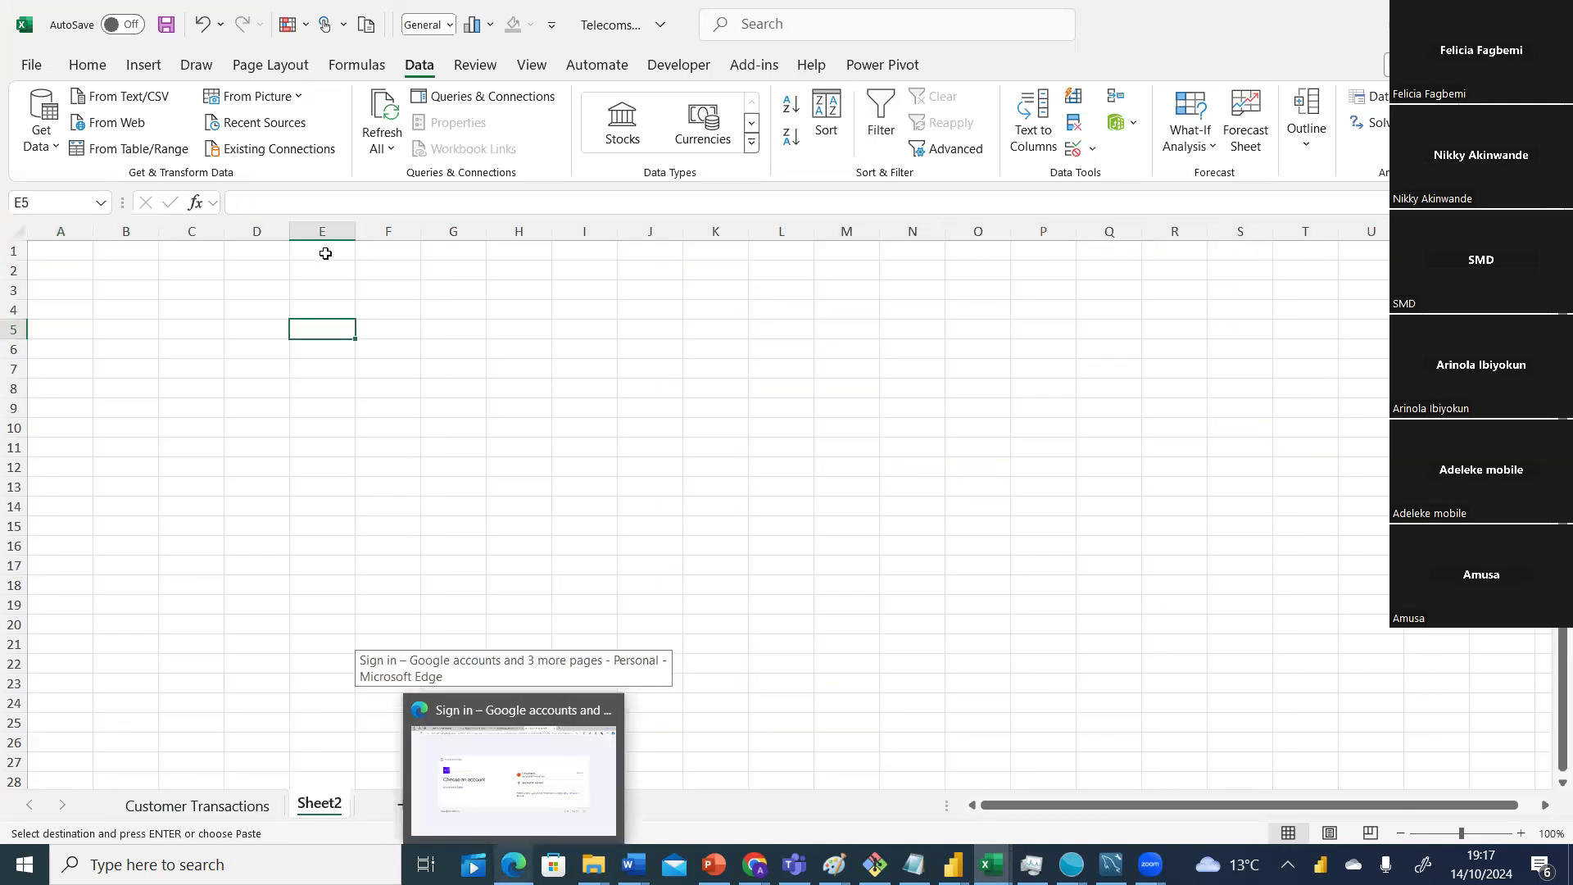
pyautogui.click(200, 250)
pyautogui.rightClick(202, 250)
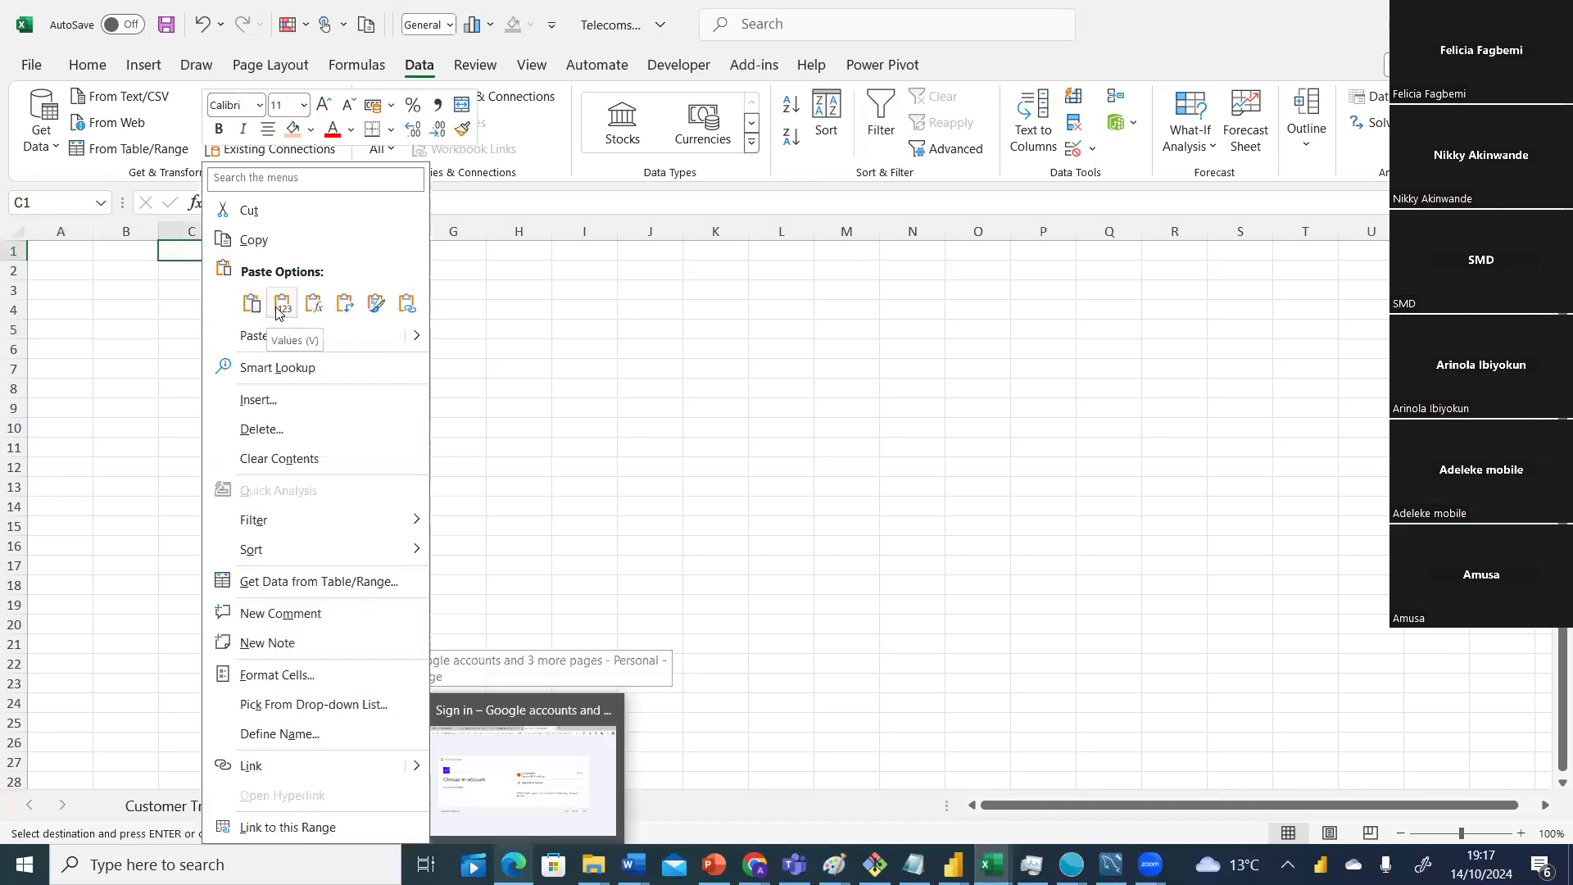
pyautogui.click(277, 312)
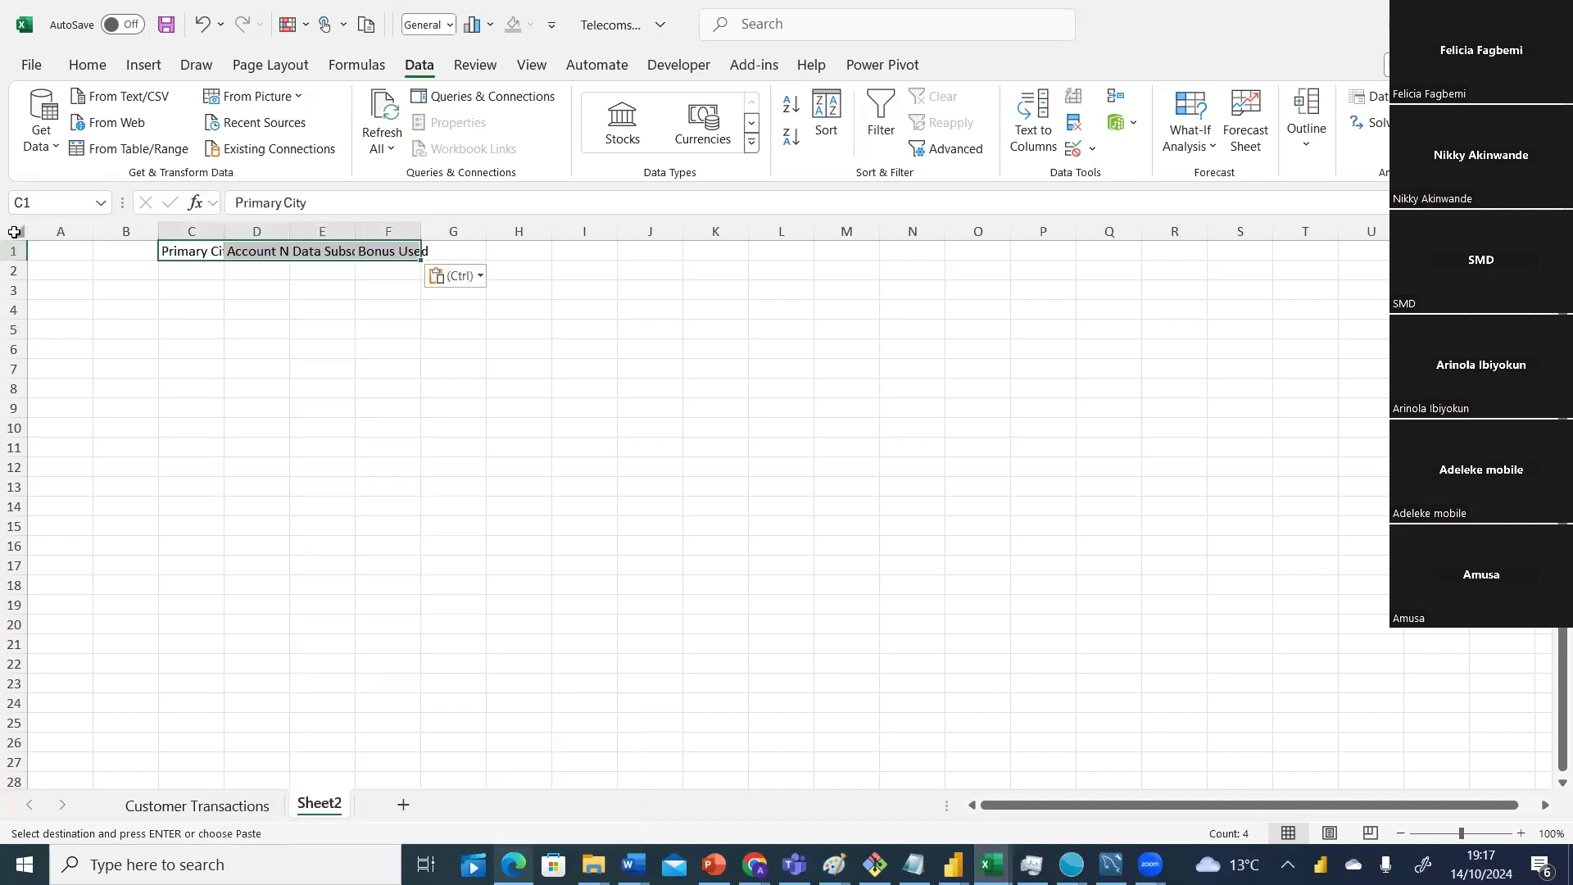
pyautogui.click(18, 231)
pyautogui.doubleClick(88, 235)
pyautogui.click(330, 368)
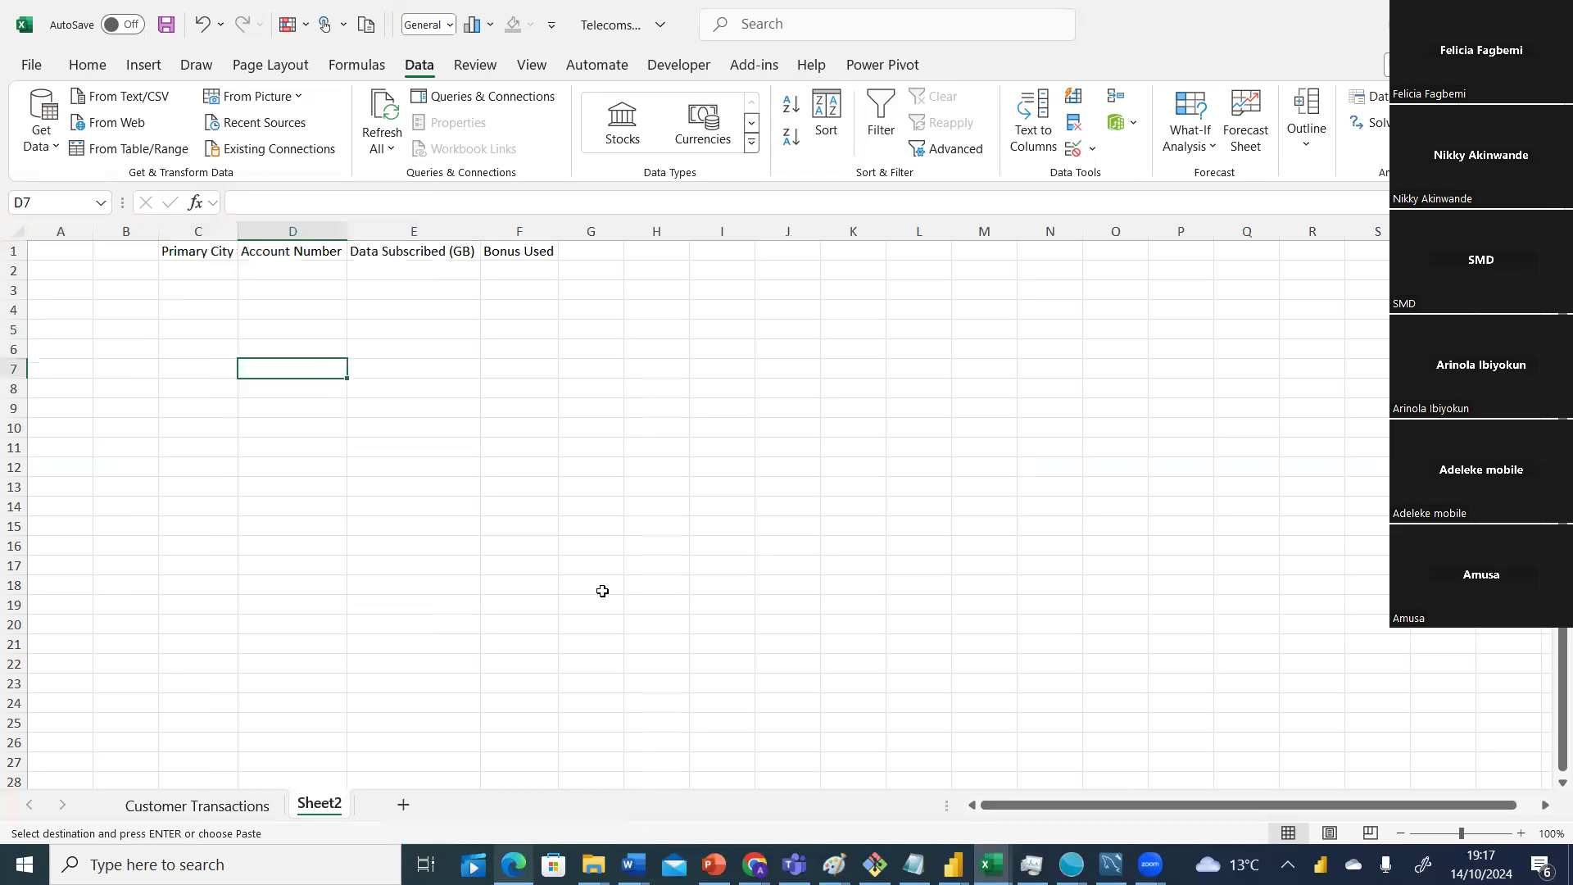
# Switch to the customer pro Power Query Editor window and check the YM, data subs and used bonus columns.
pyautogui.moveTo(952, 864)
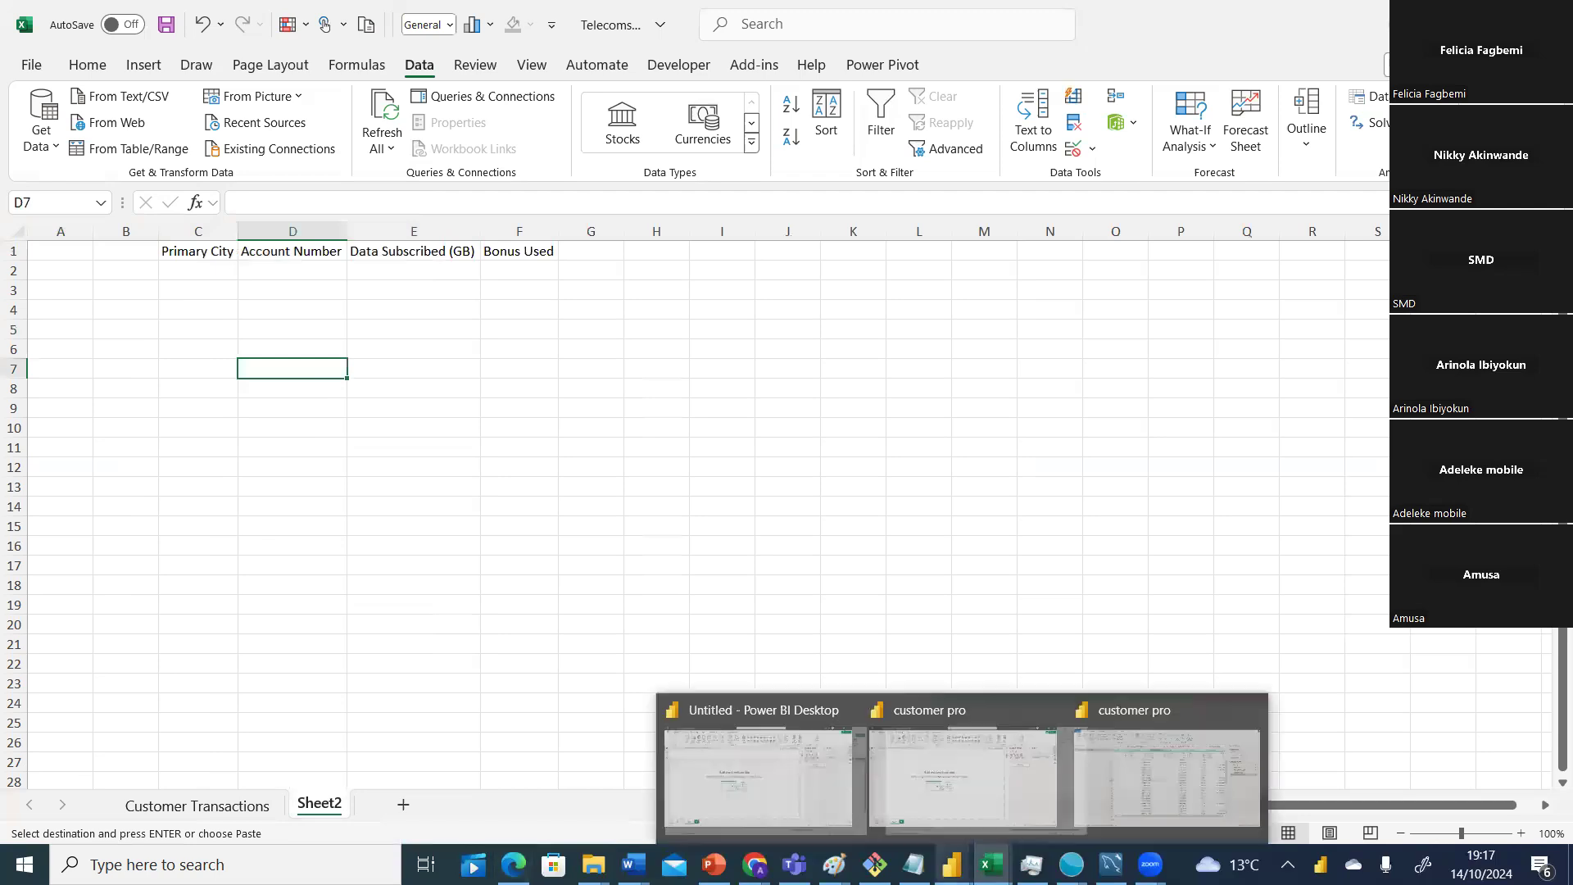
pyautogui.click(1121, 793)
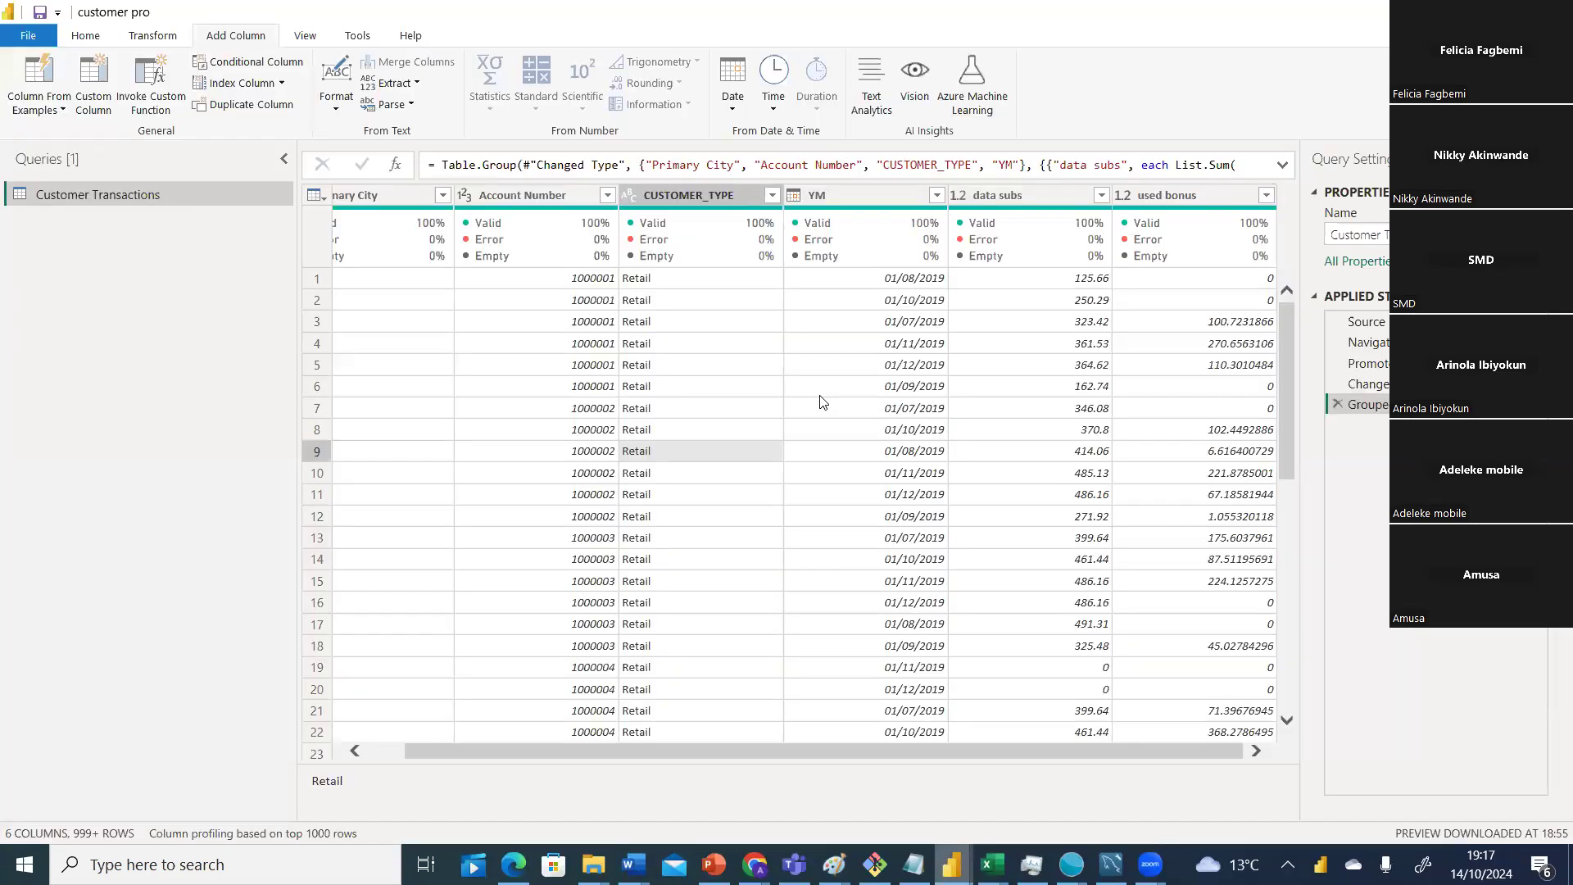
pyautogui.click(1010, 200)
pyautogui.click(1161, 203)
# Switch back to the Telecoms Data workbook and enter the header ym in G1 of Sheet2.
pyautogui.moveTo(991, 864)
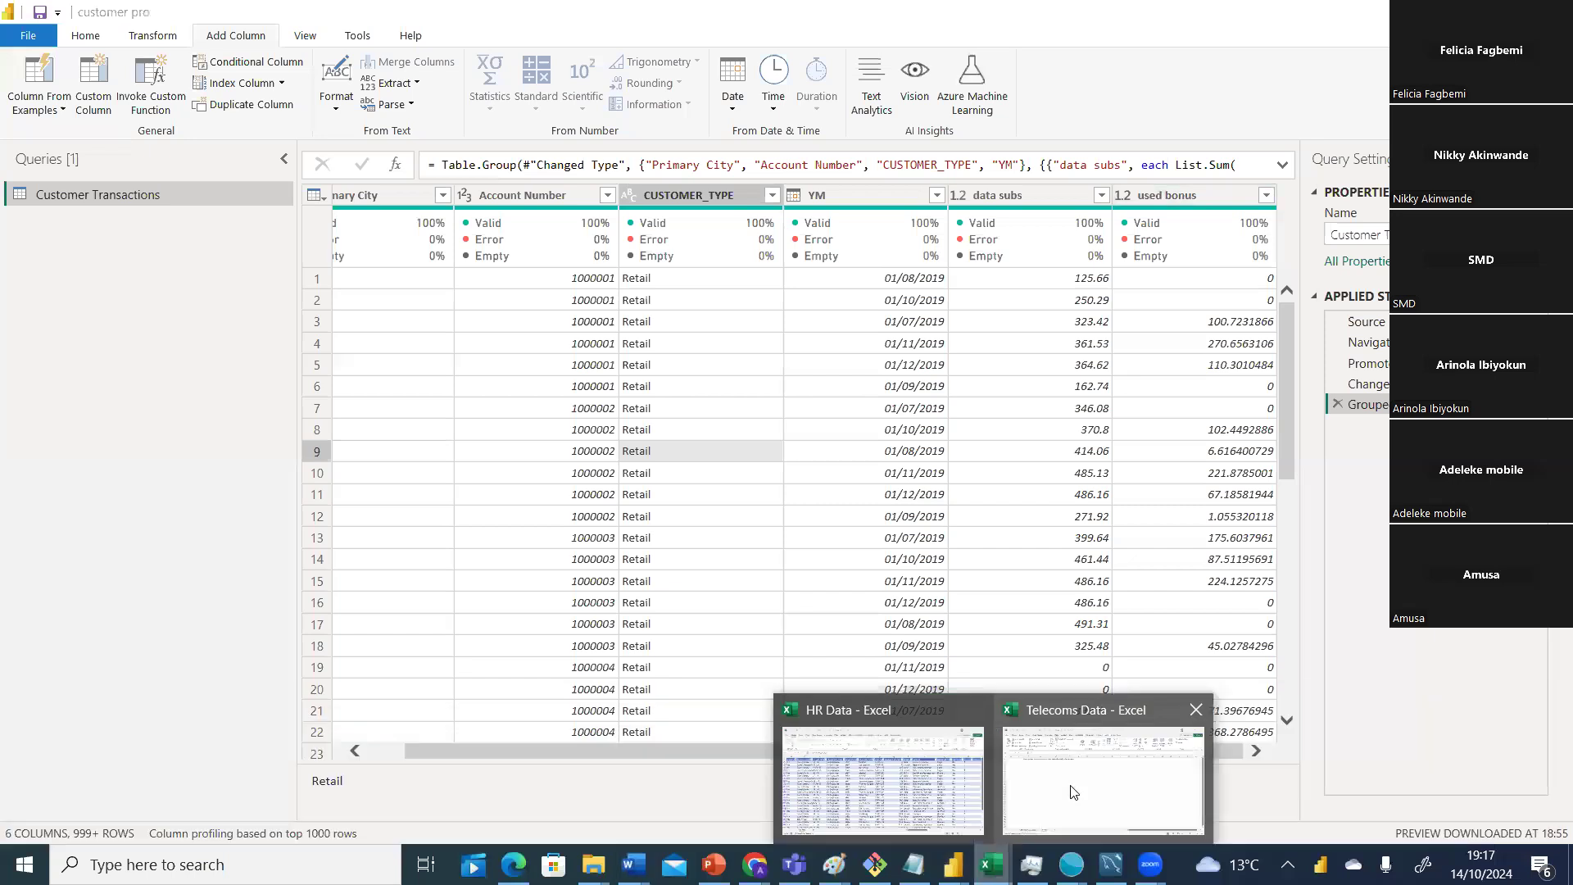
pyautogui.click(1073, 793)
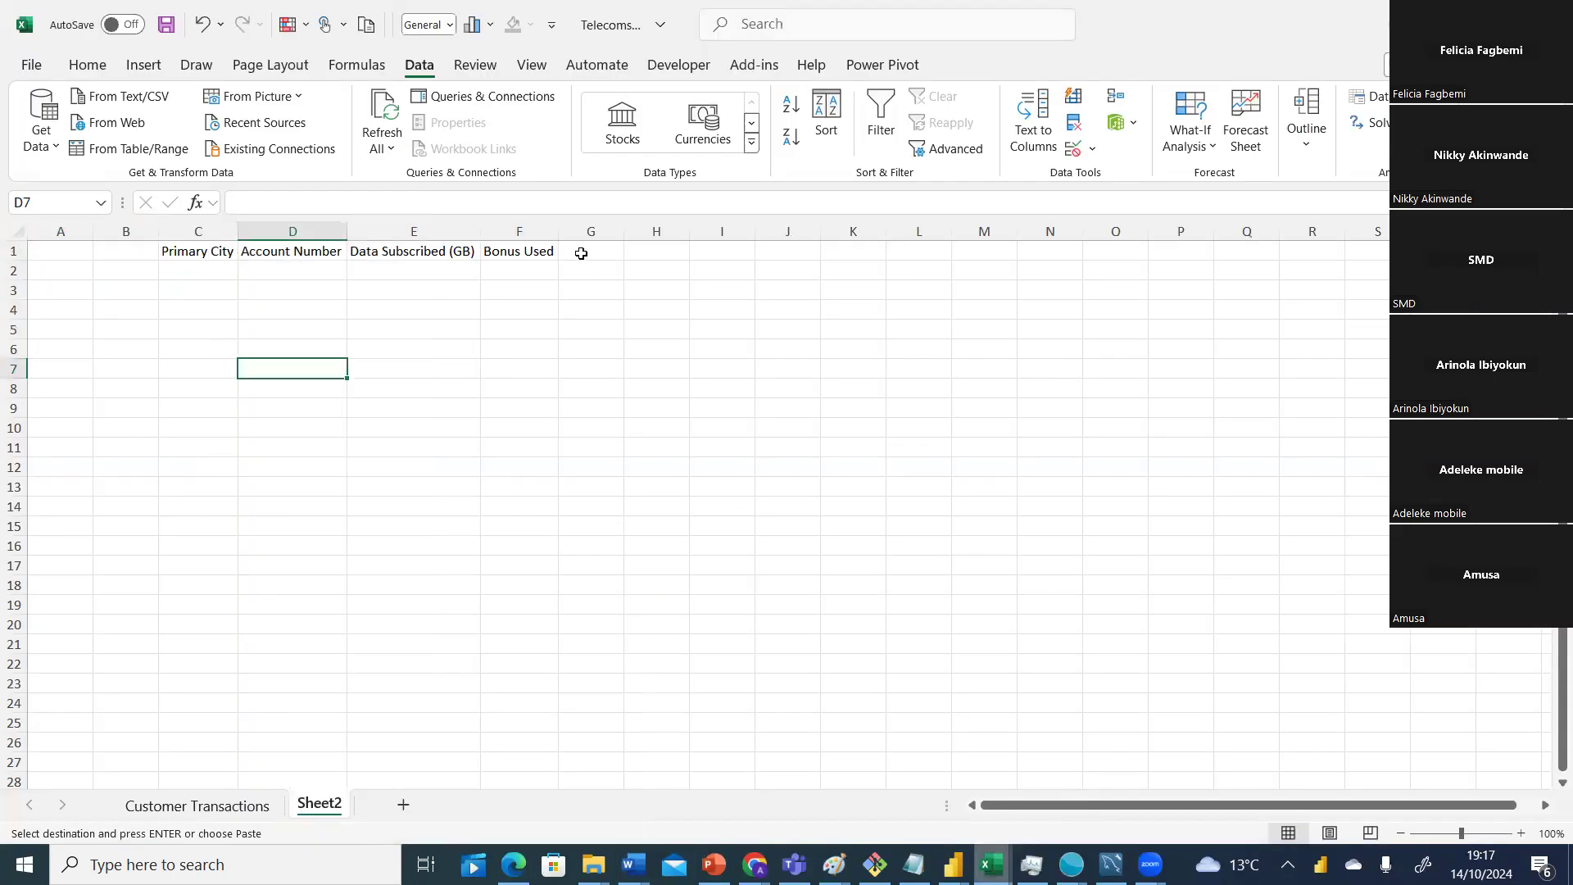
pyautogui.click(583, 254)
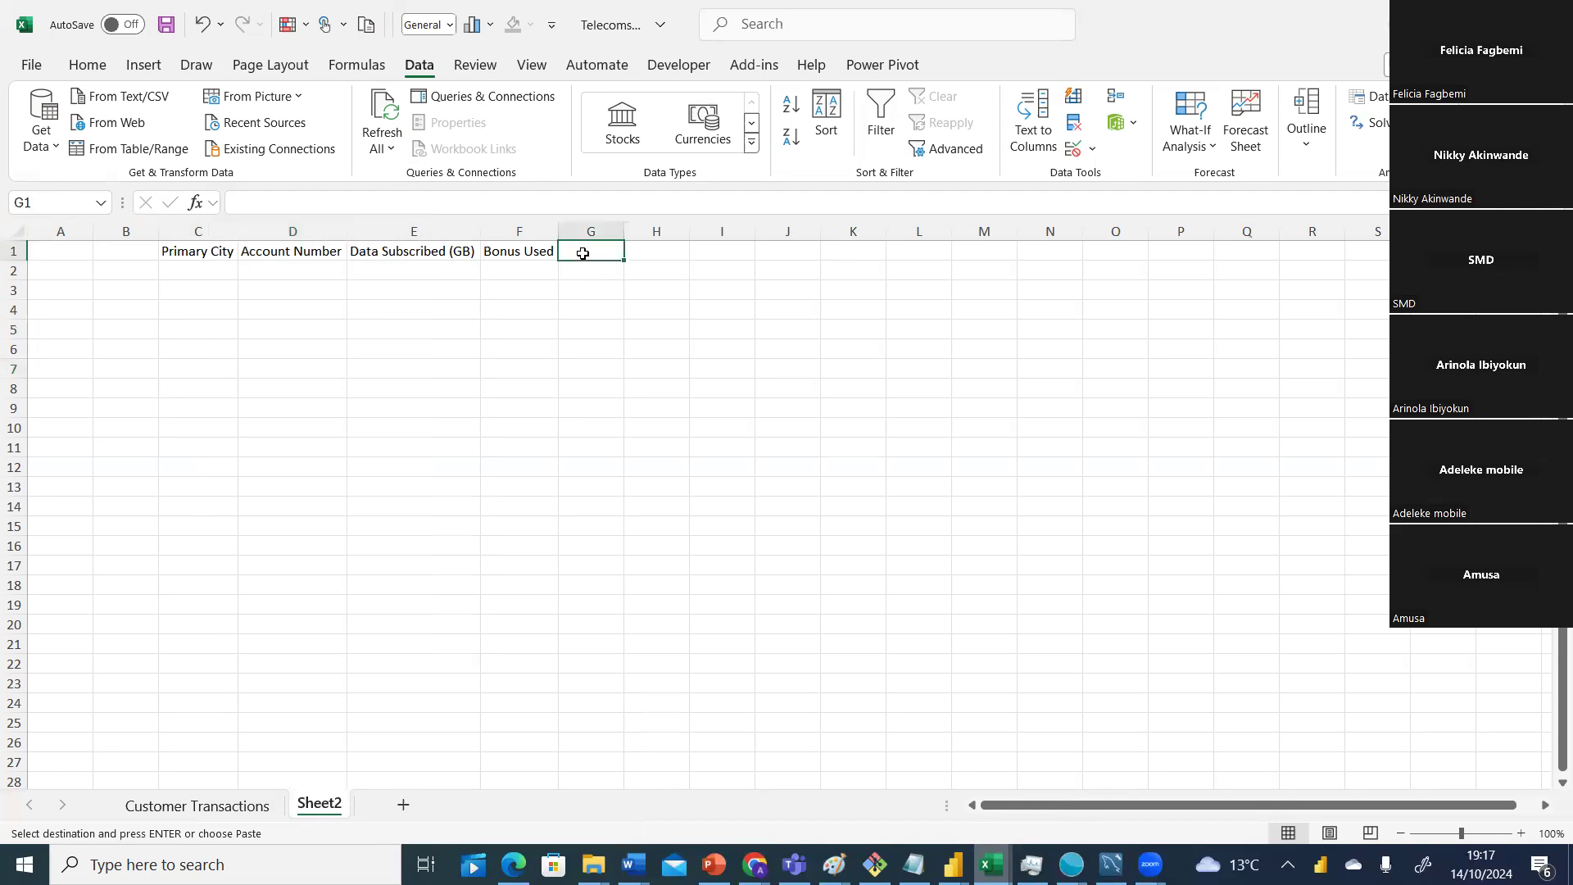
pyautogui.write('ym')
pyautogui.click(590, 328)
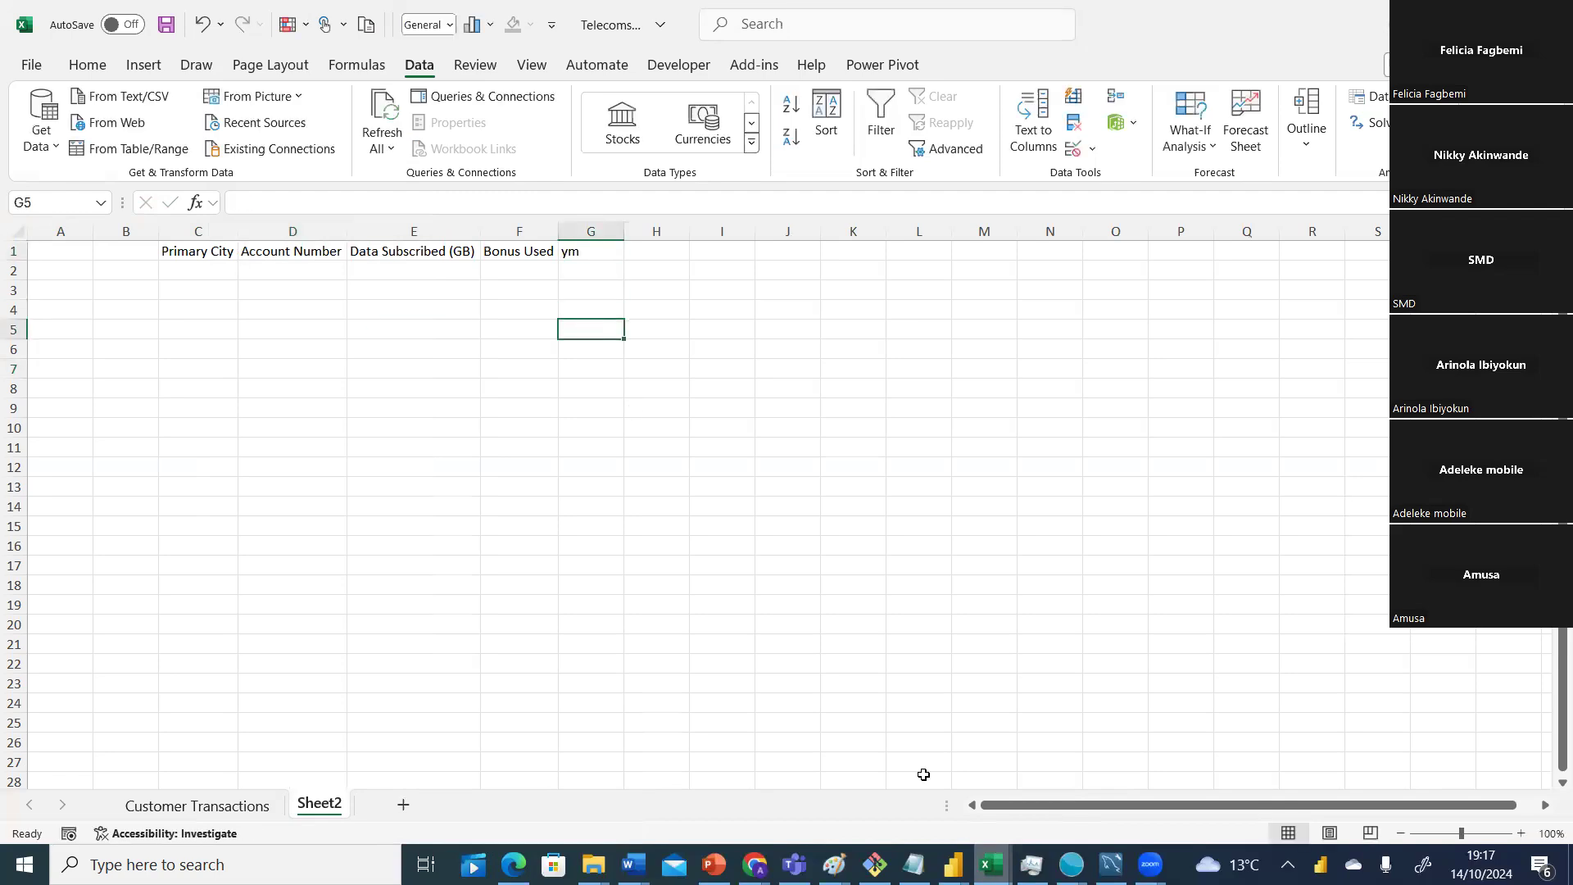
# Compare the grouped Customer Transactions columns in the Power Query Editor with the headers listed on Sheet2 in Excel.
pyautogui.click(952, 864)
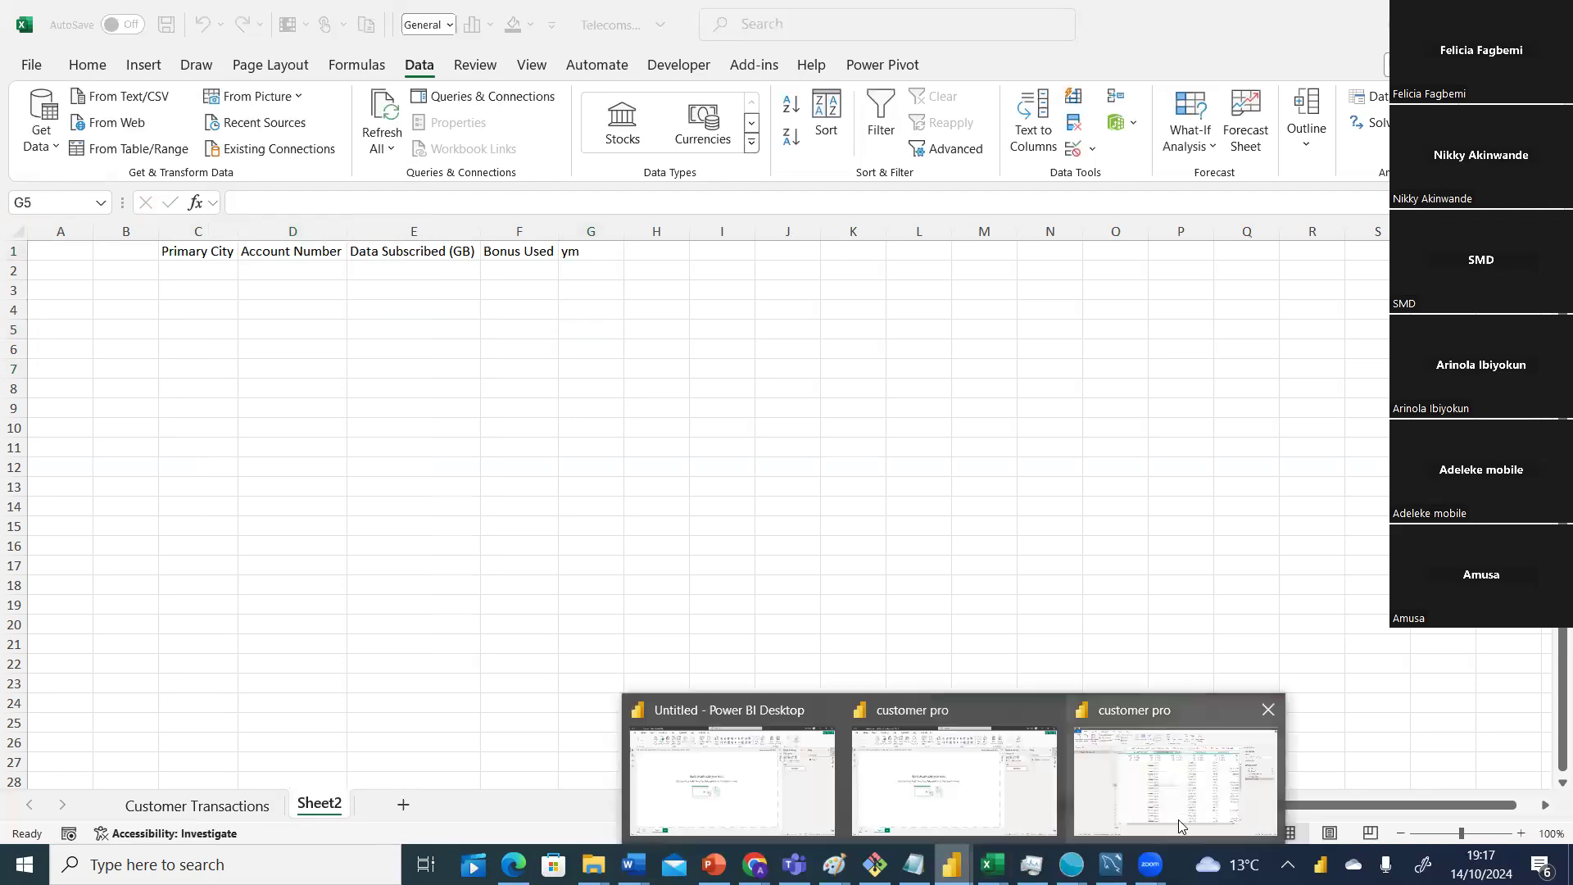
pyautogui.click(1179, 825)
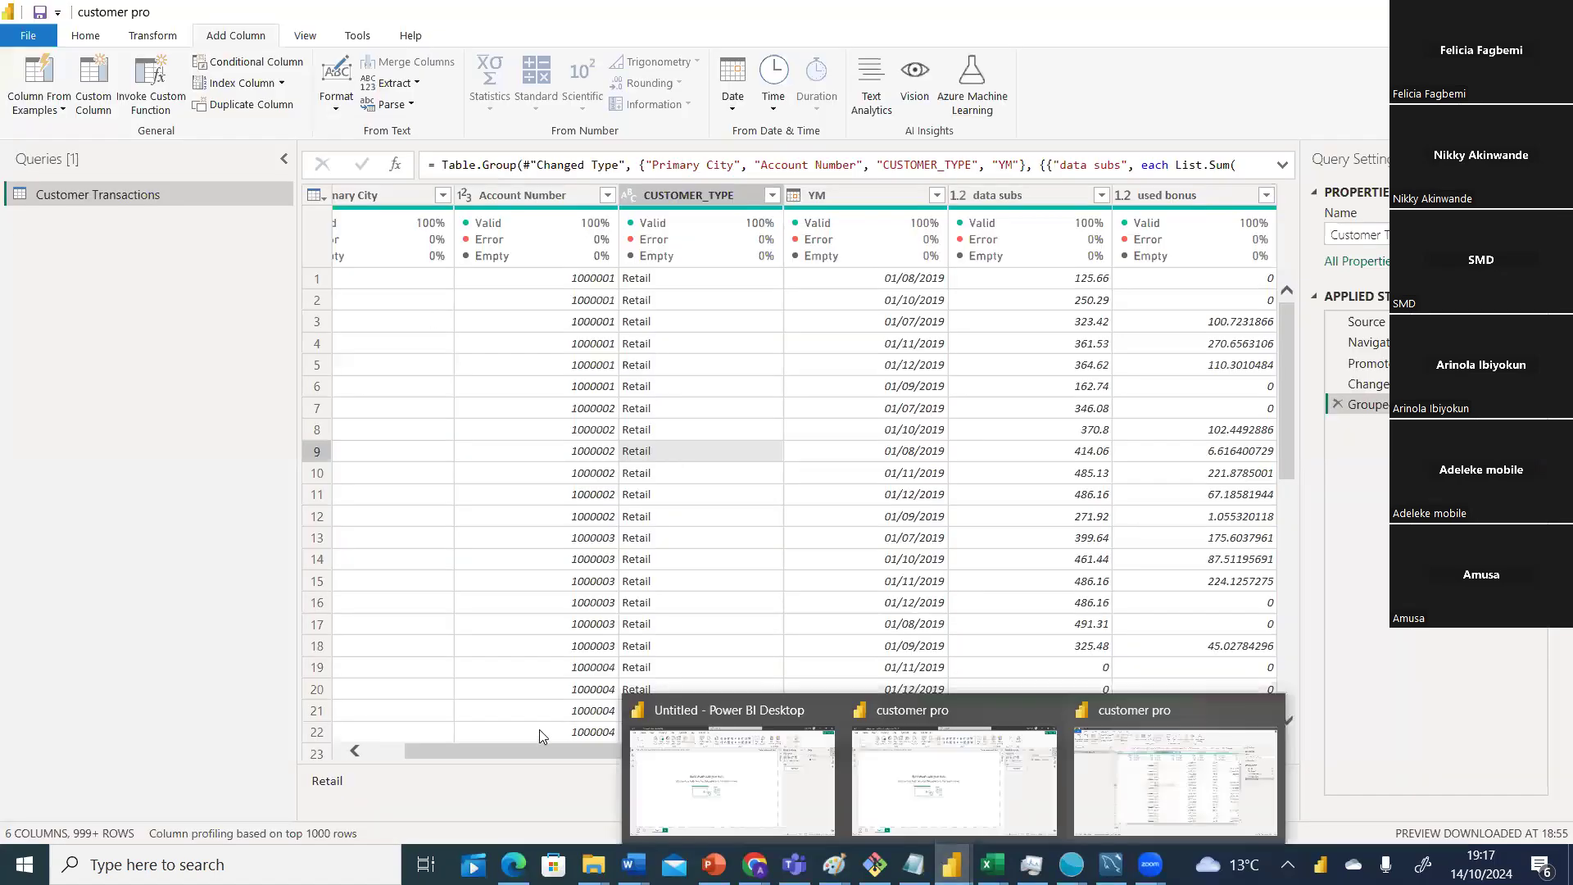
pyautogui.moveTo(540, 742); pyautogui.dragTo(467, 747)
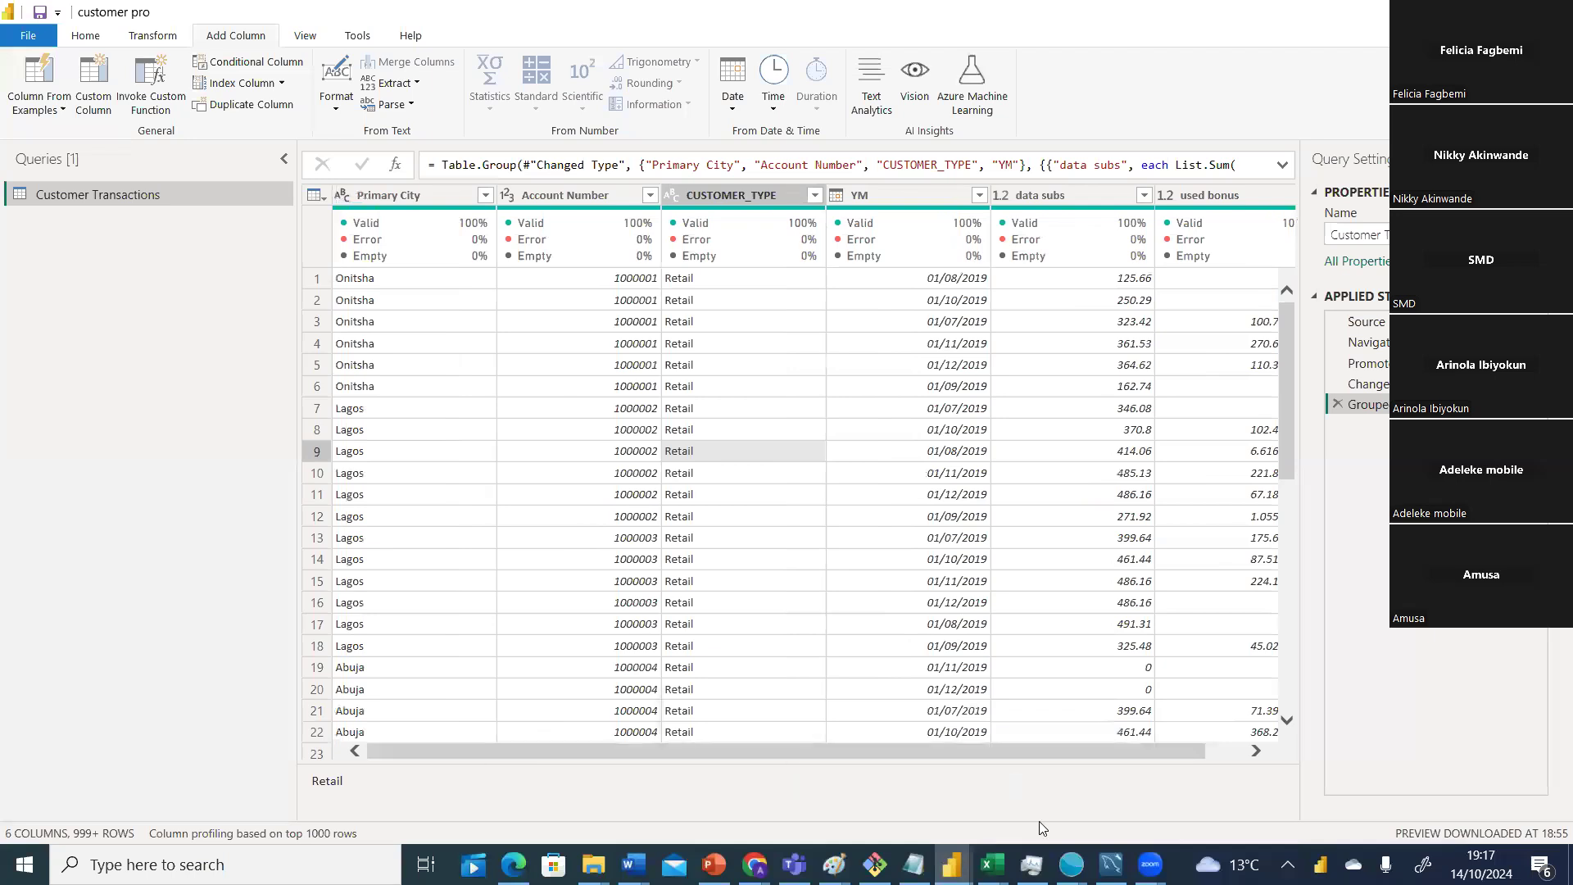
pyautogui.moveTo(1111, 864)
pyautogui.moveTo(952, 864)
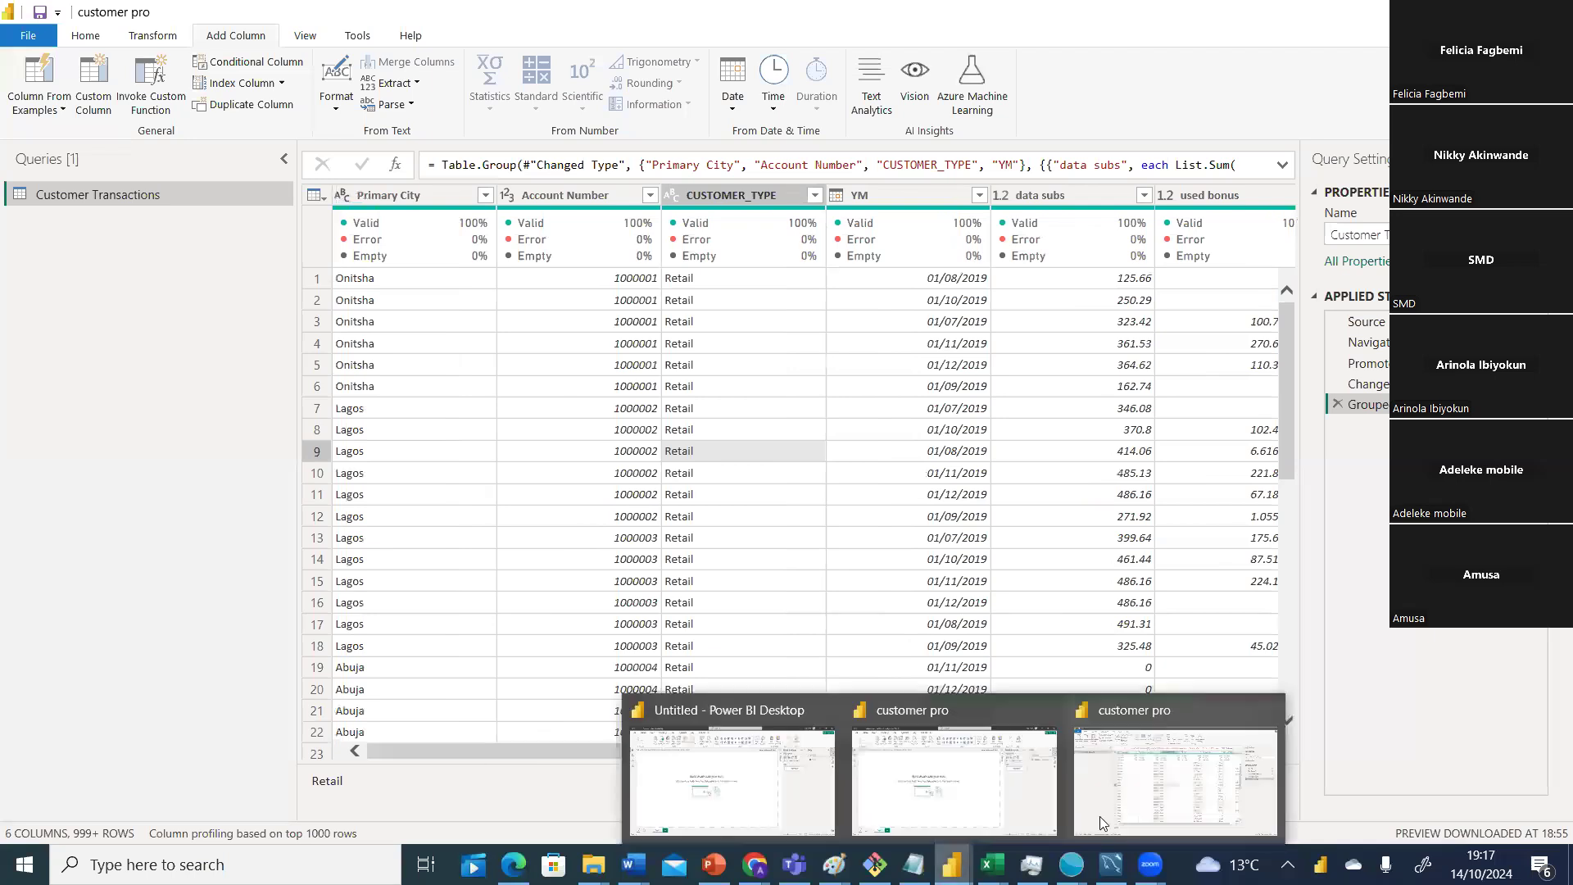
pyautogui.click(1099, 817)
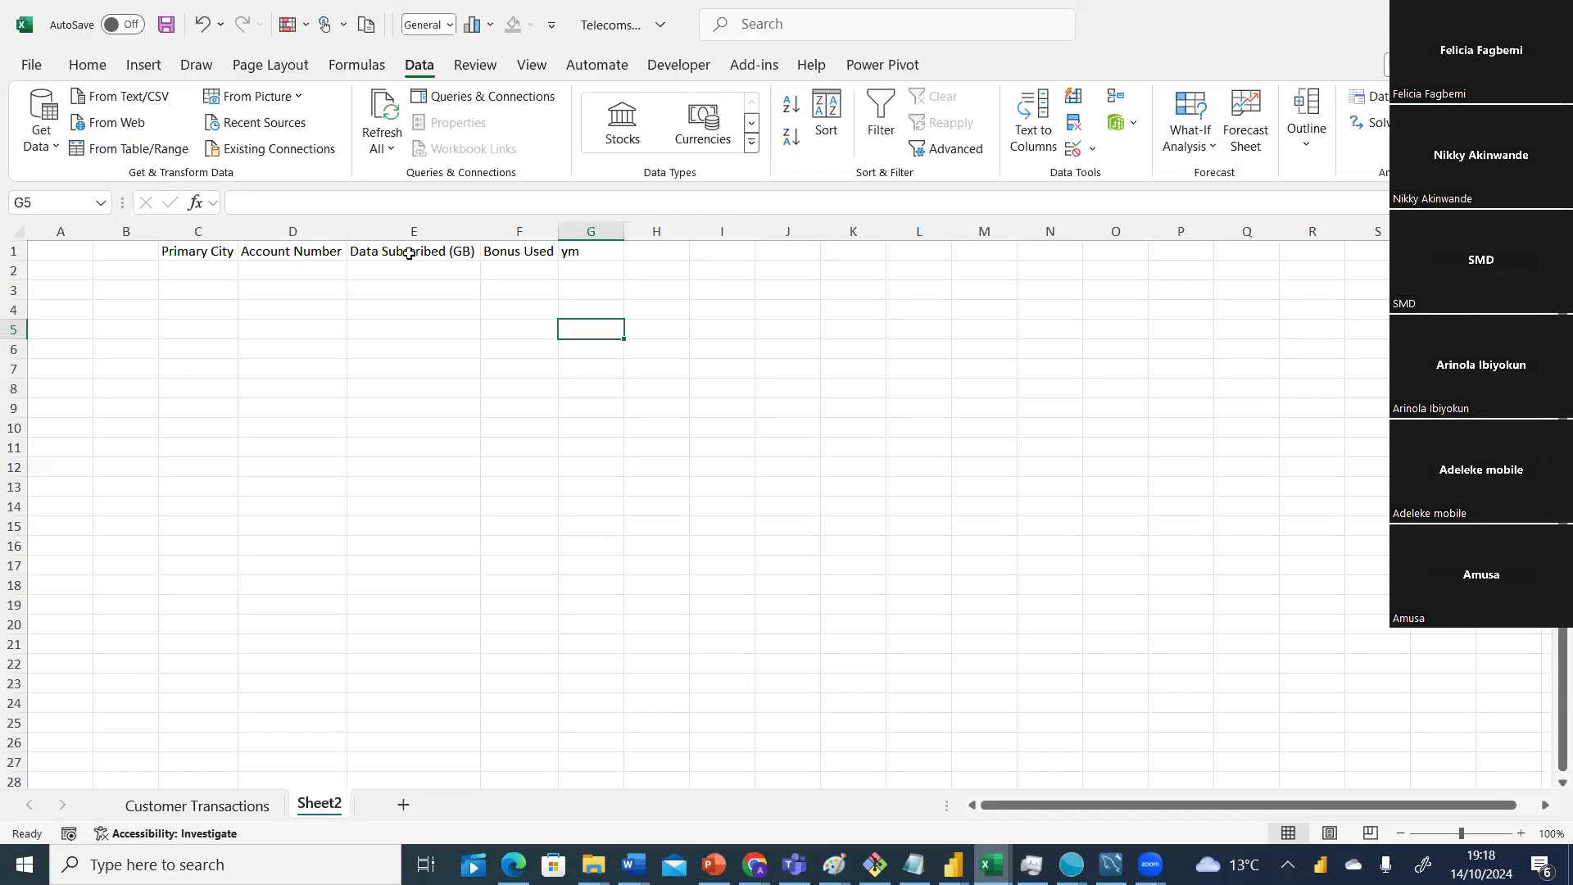
pyautogui.click(423, 253)
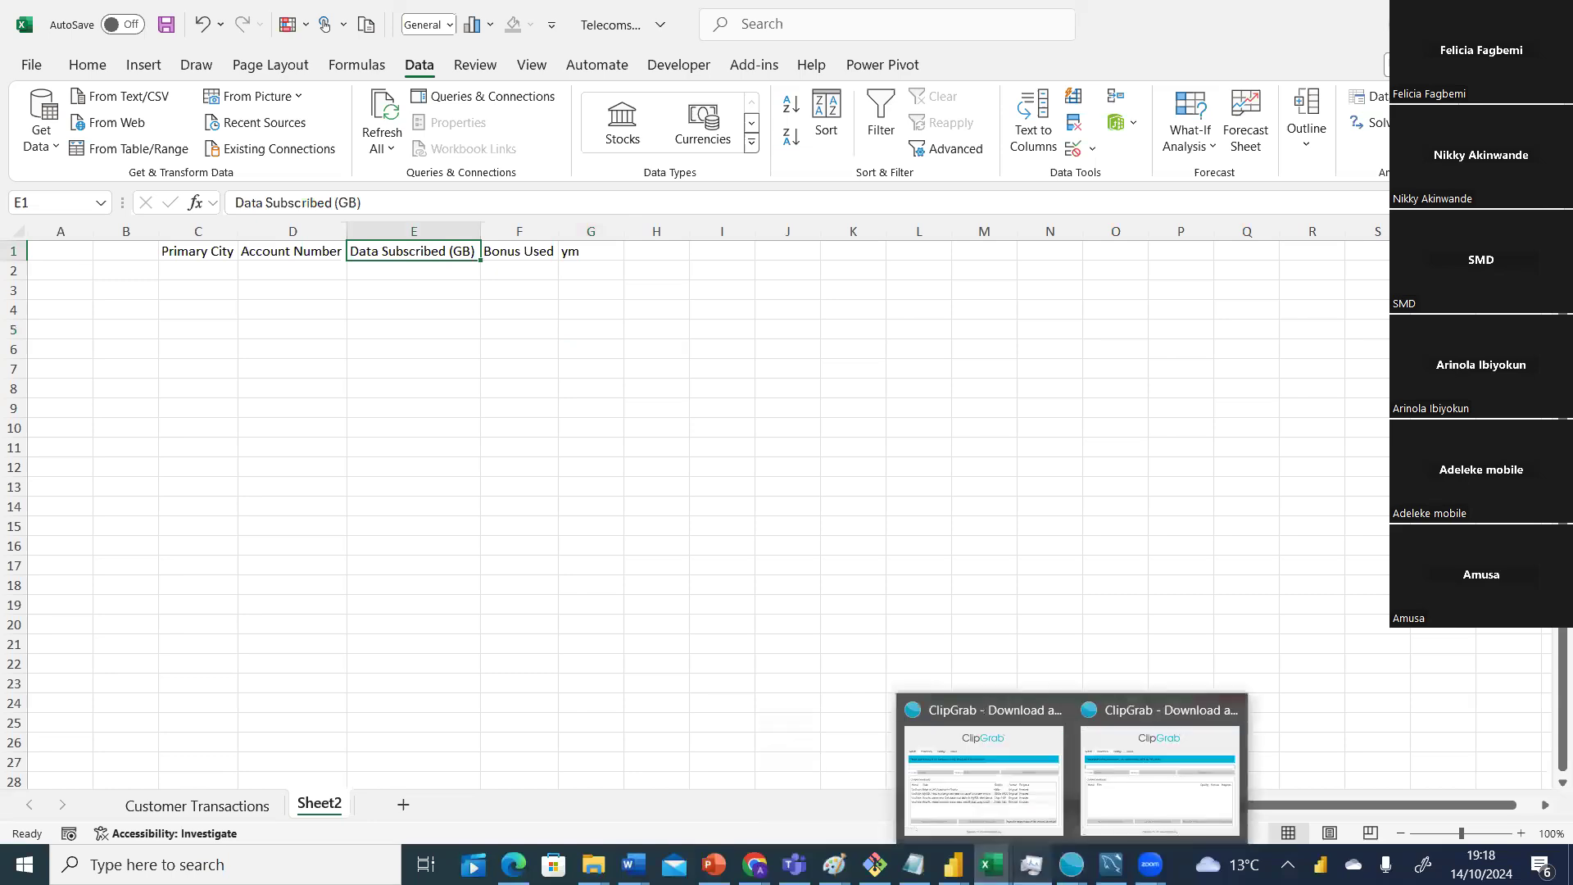
pyautogui.moveTo(951, 864)
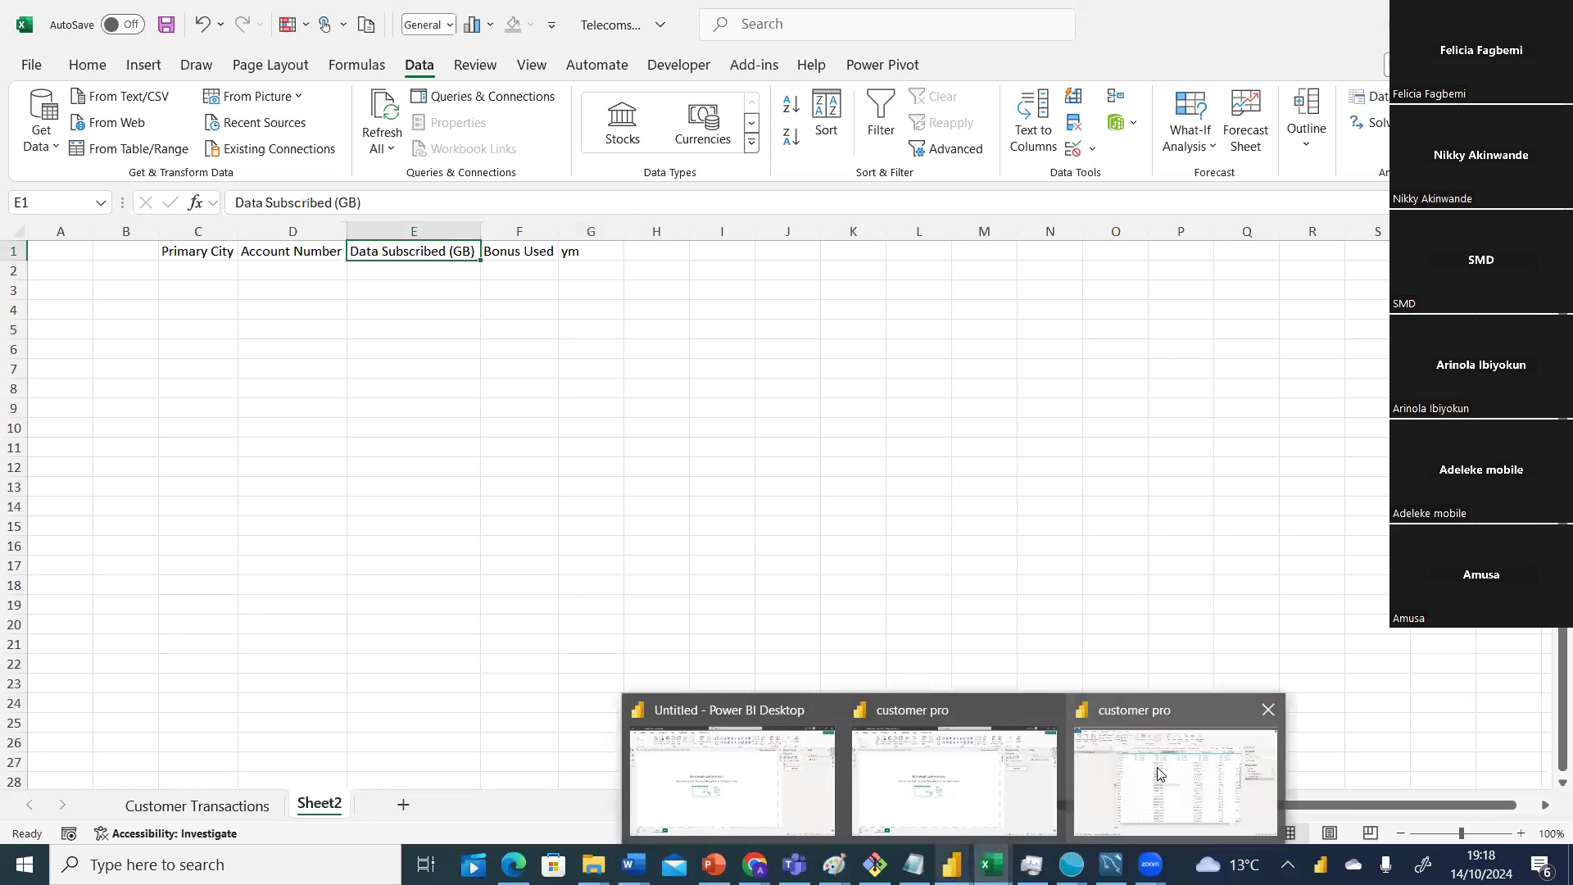
pyautogui.click(1157, 775)
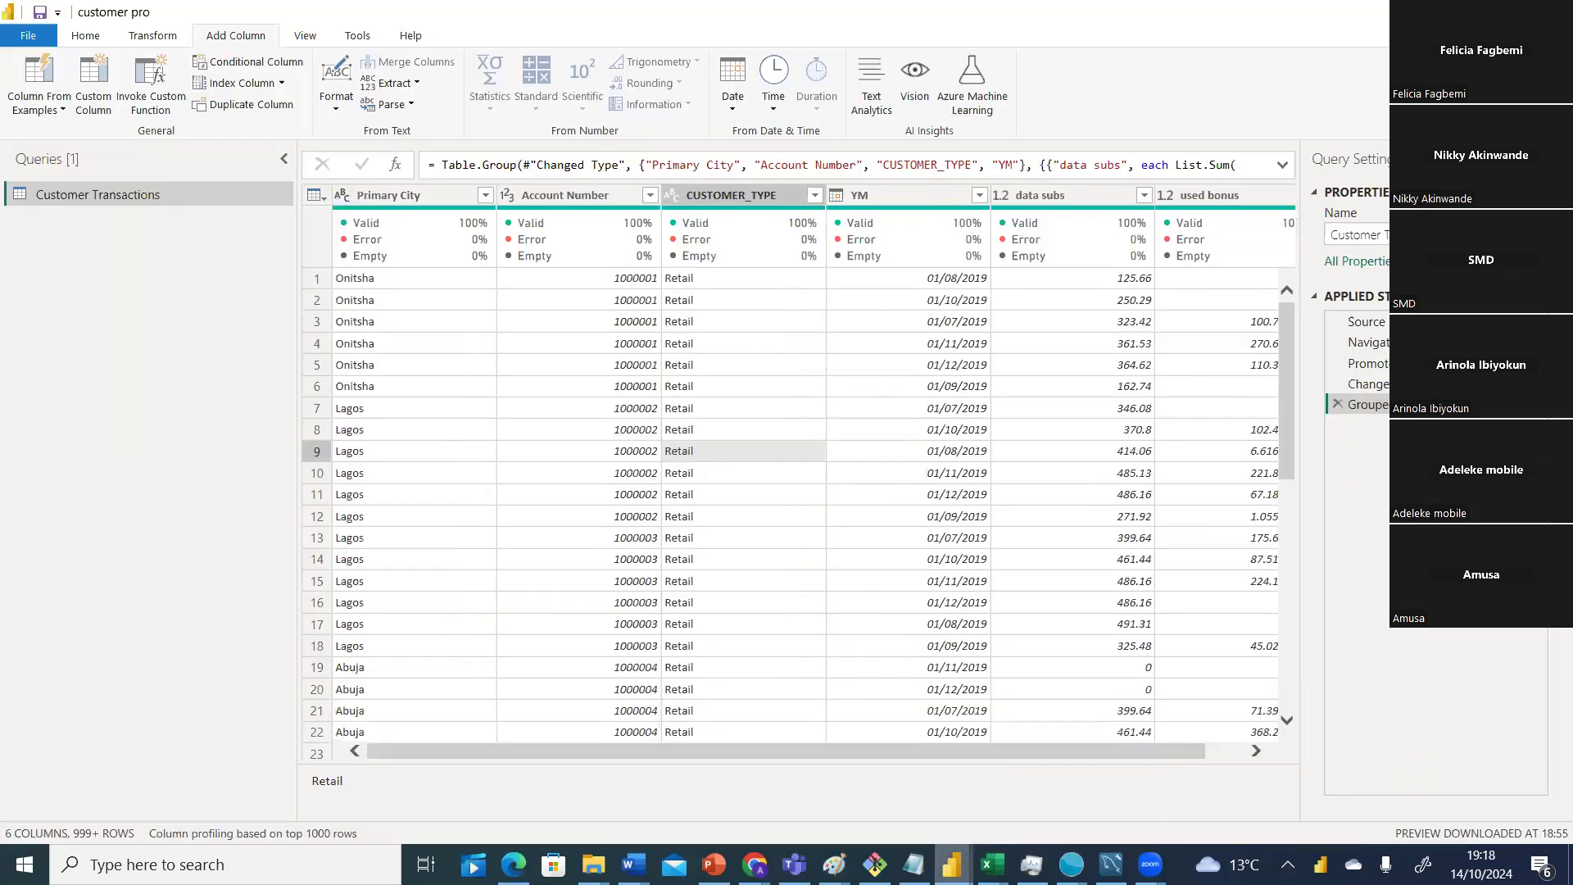
# Switch back to the Telecoms Data workbook, insert a column before Data Subscribed (GB), and enter the header customer type in E1.
pyautogui.moveTo(951, 864)
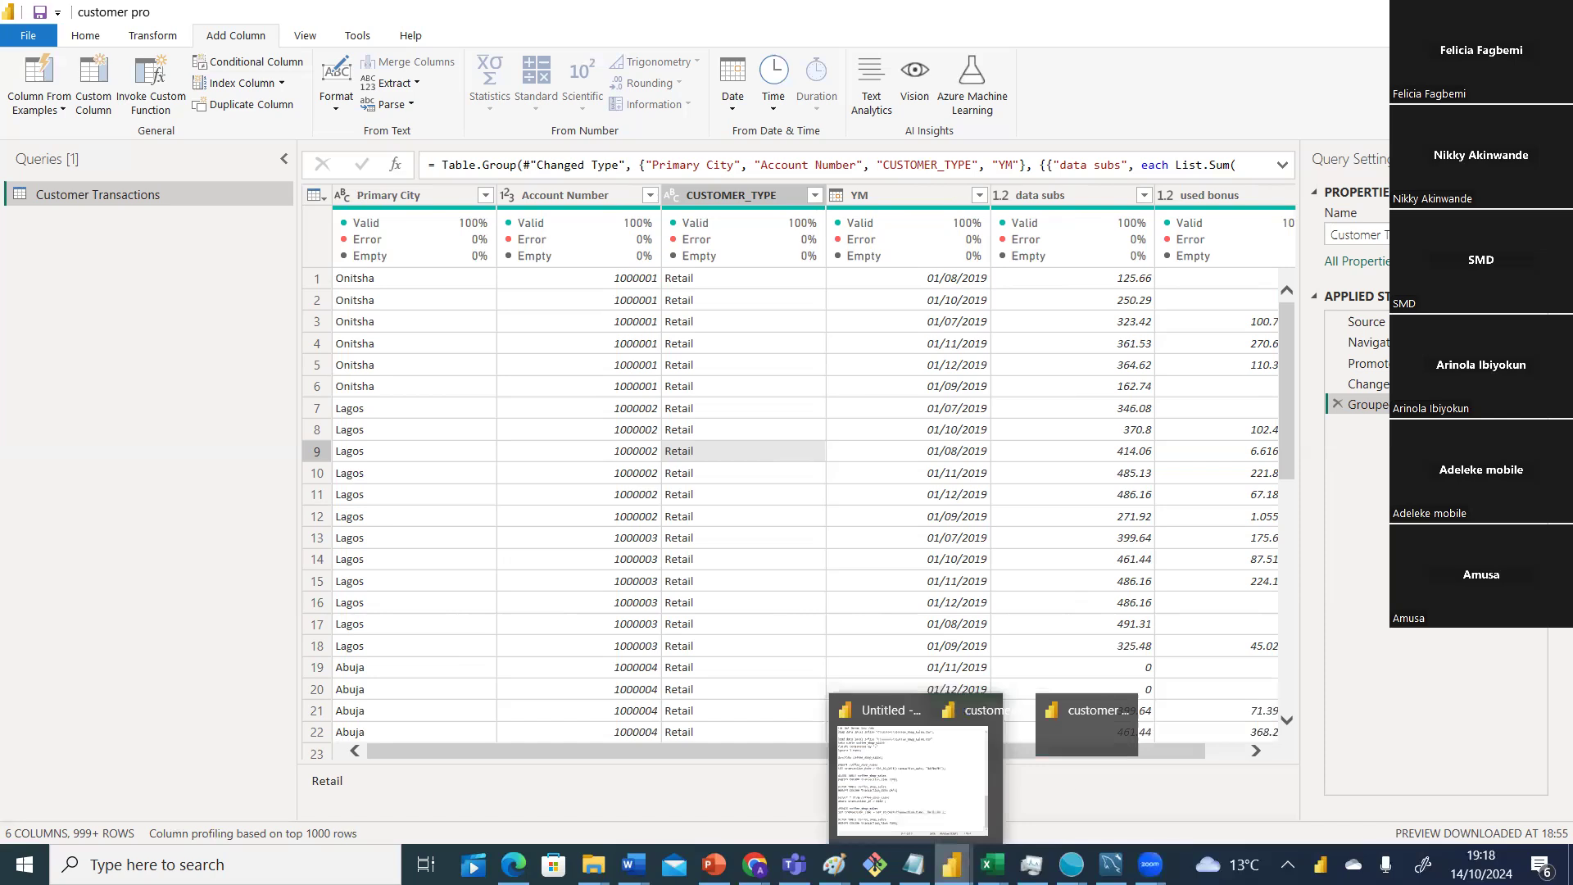
pyautogui.click(1064, 768)
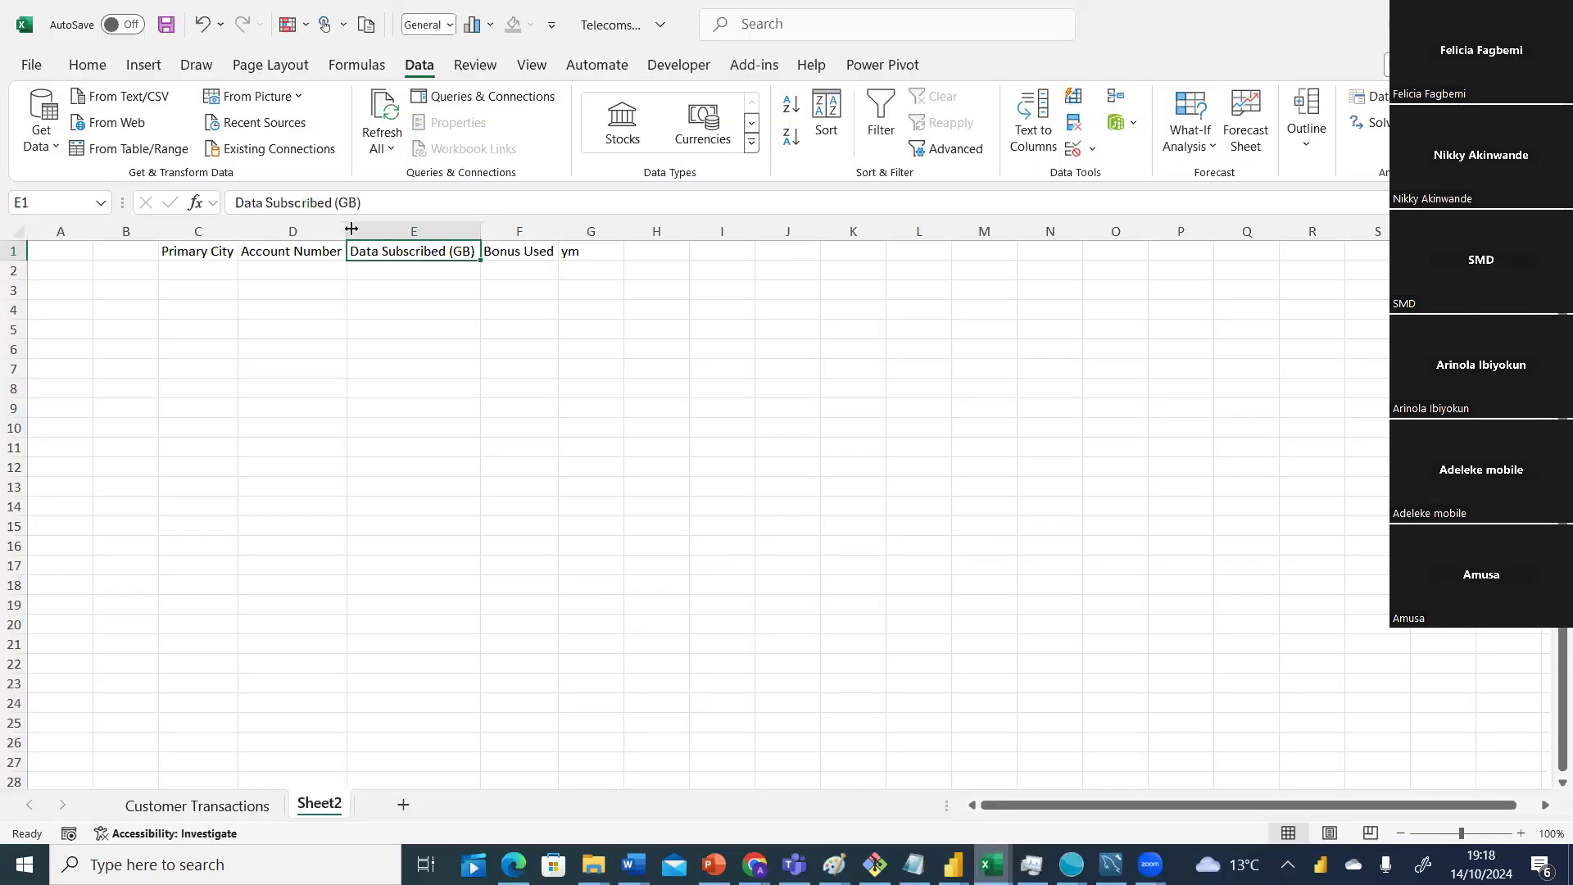
pyautogui.click(378, 225)
pyautogui.rightClick(379, 228)
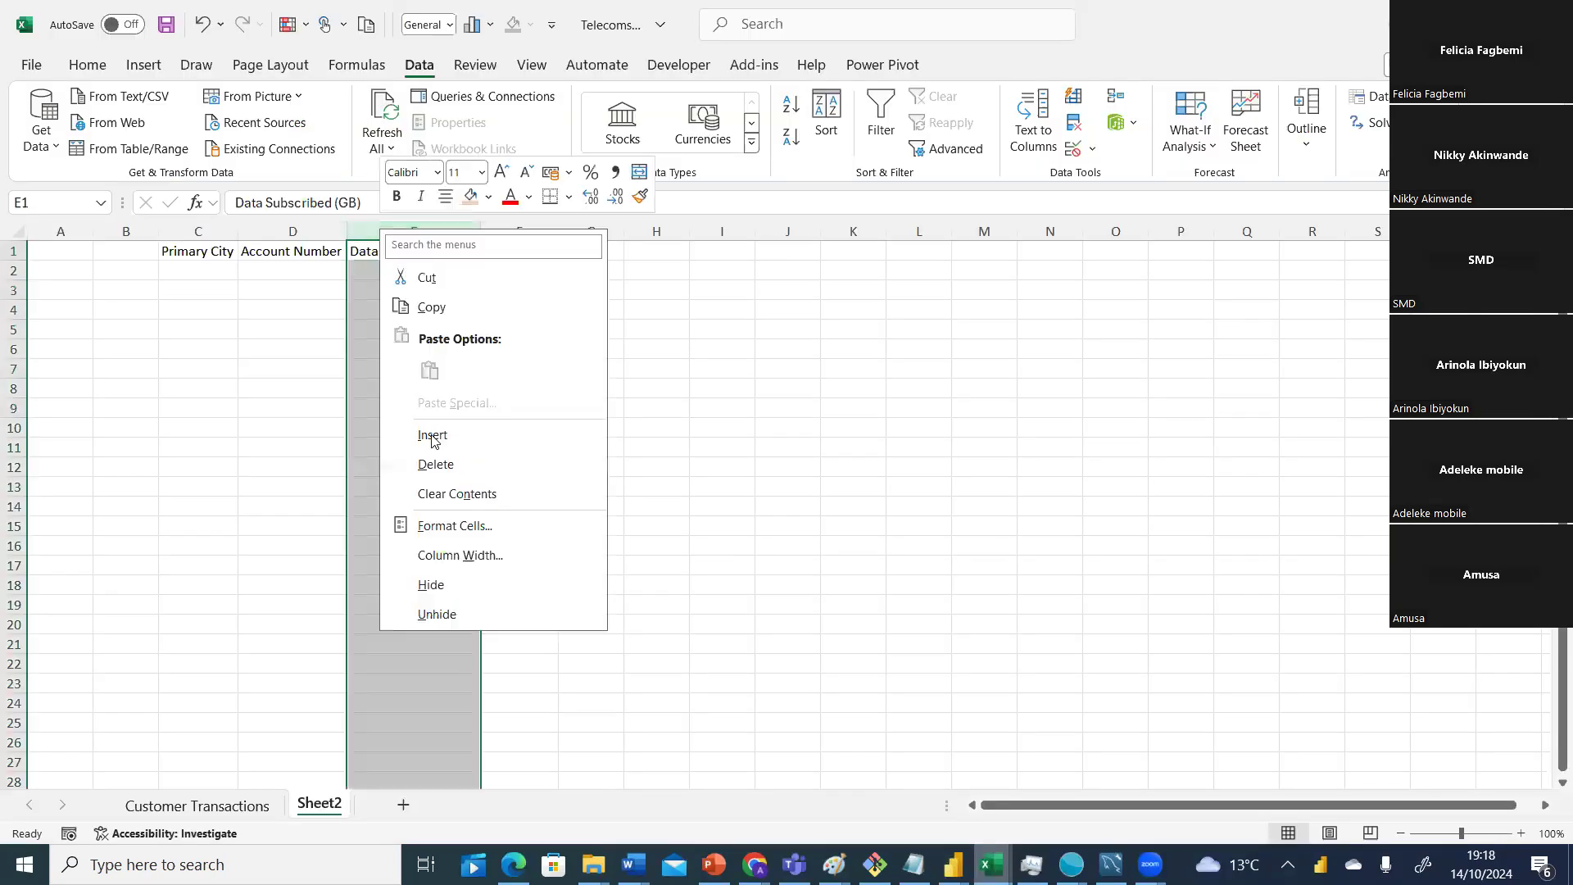
pyautogui.click(432, 435)
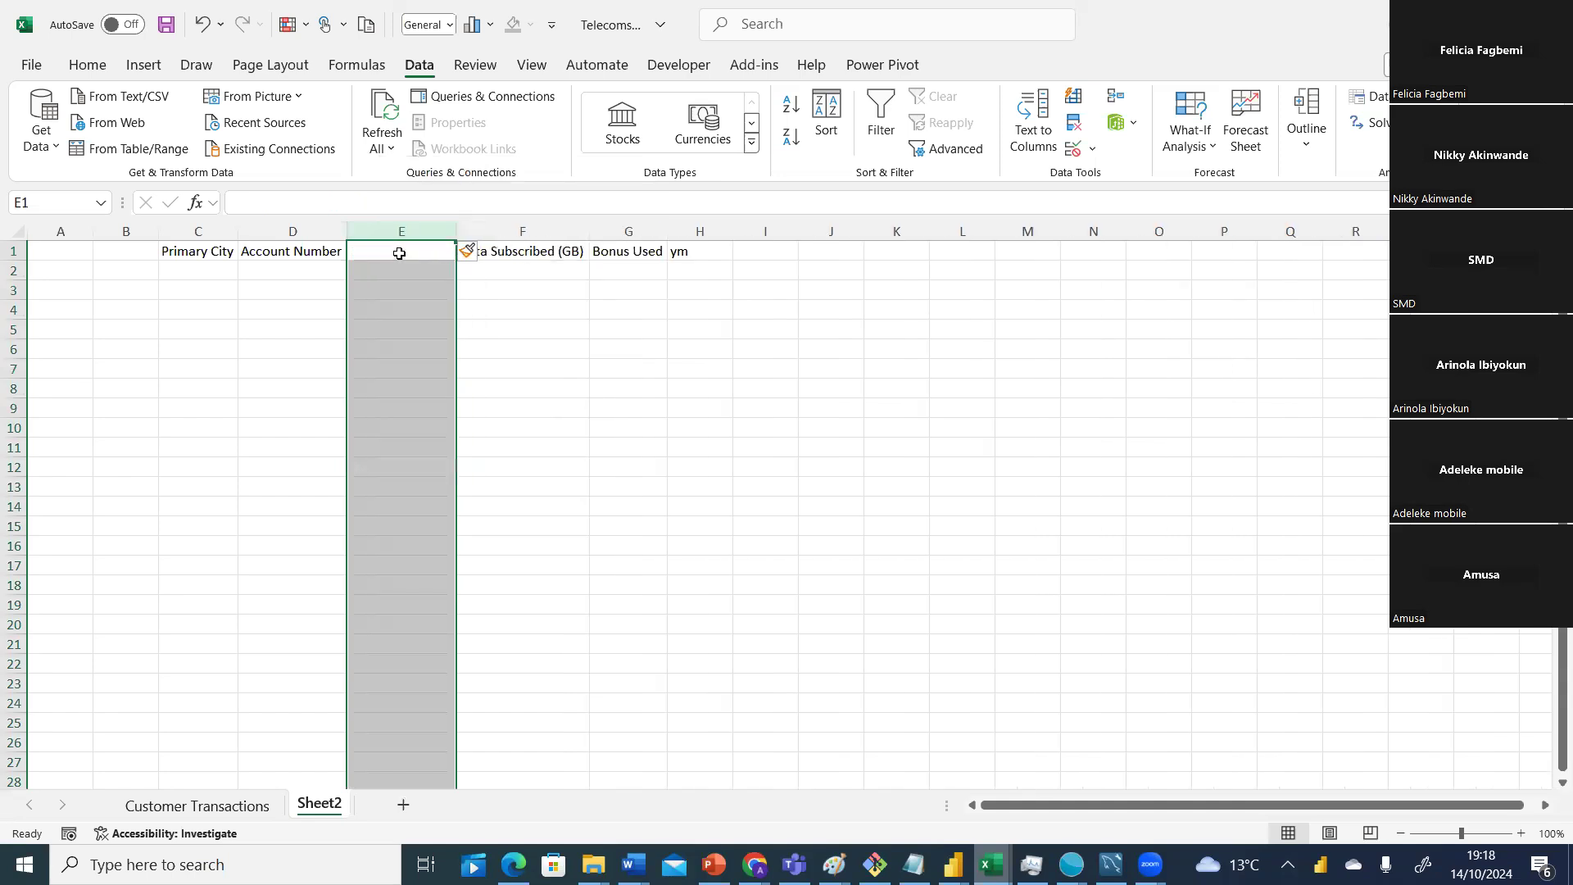
pyautogui.click(399, 253)
pyautogui.write('cust')
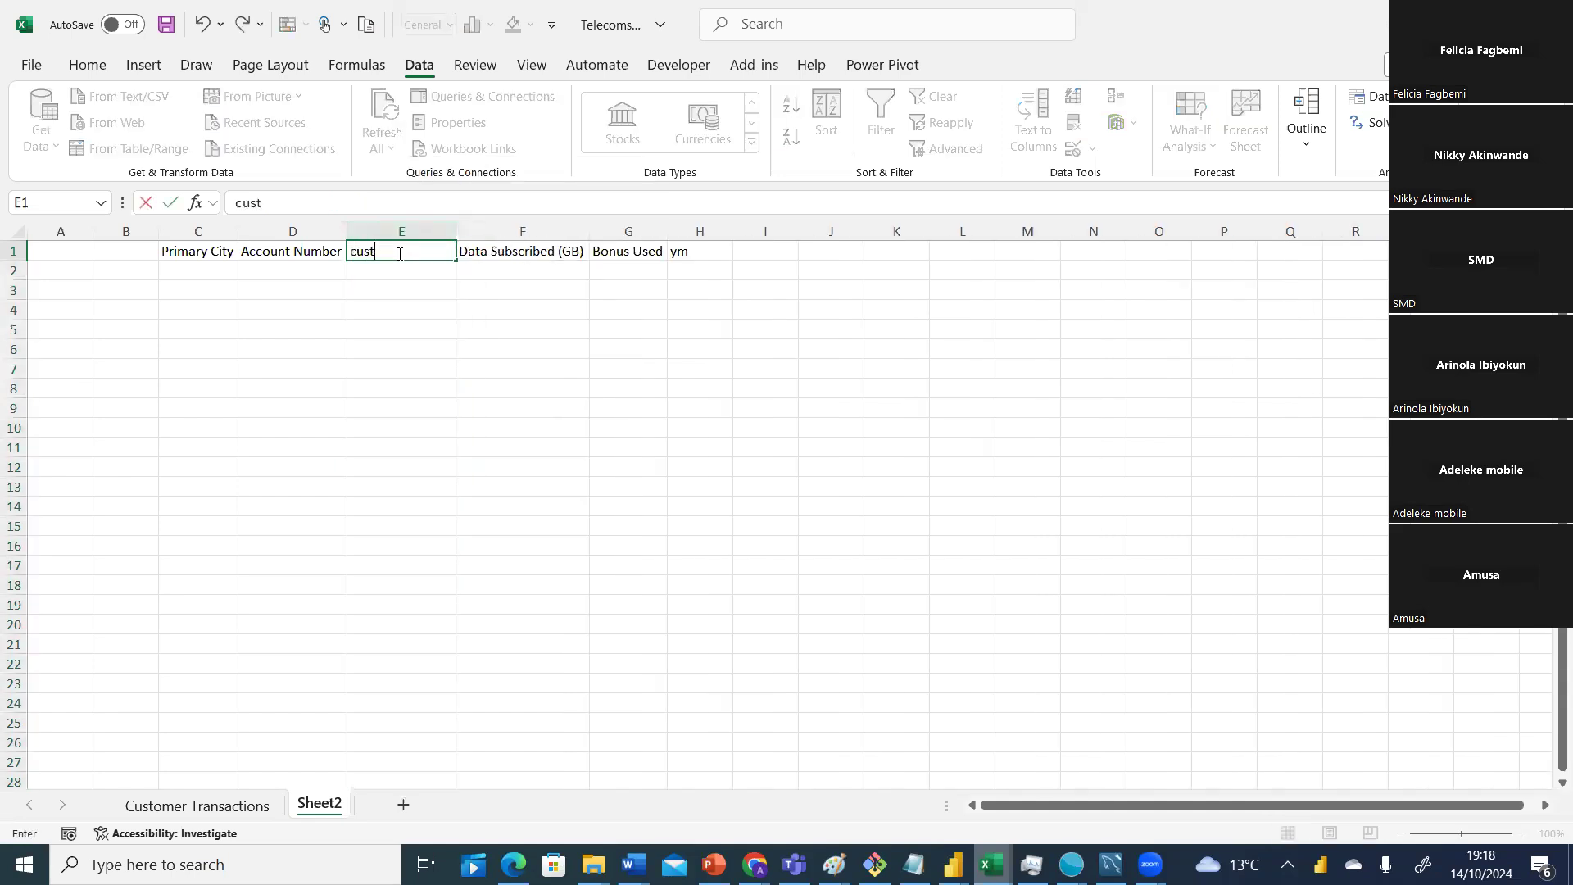
pyautogui.write('omer type')
pyautogui.click(504, 297)
# Remove the ym header after Bonus Used and re-enter it in F1 of a new column inserted before Data Subscribed (GB).
pyautogui.click(683, 256)
pyautogui.press('Delete')
pyautogui.click(542, 221)
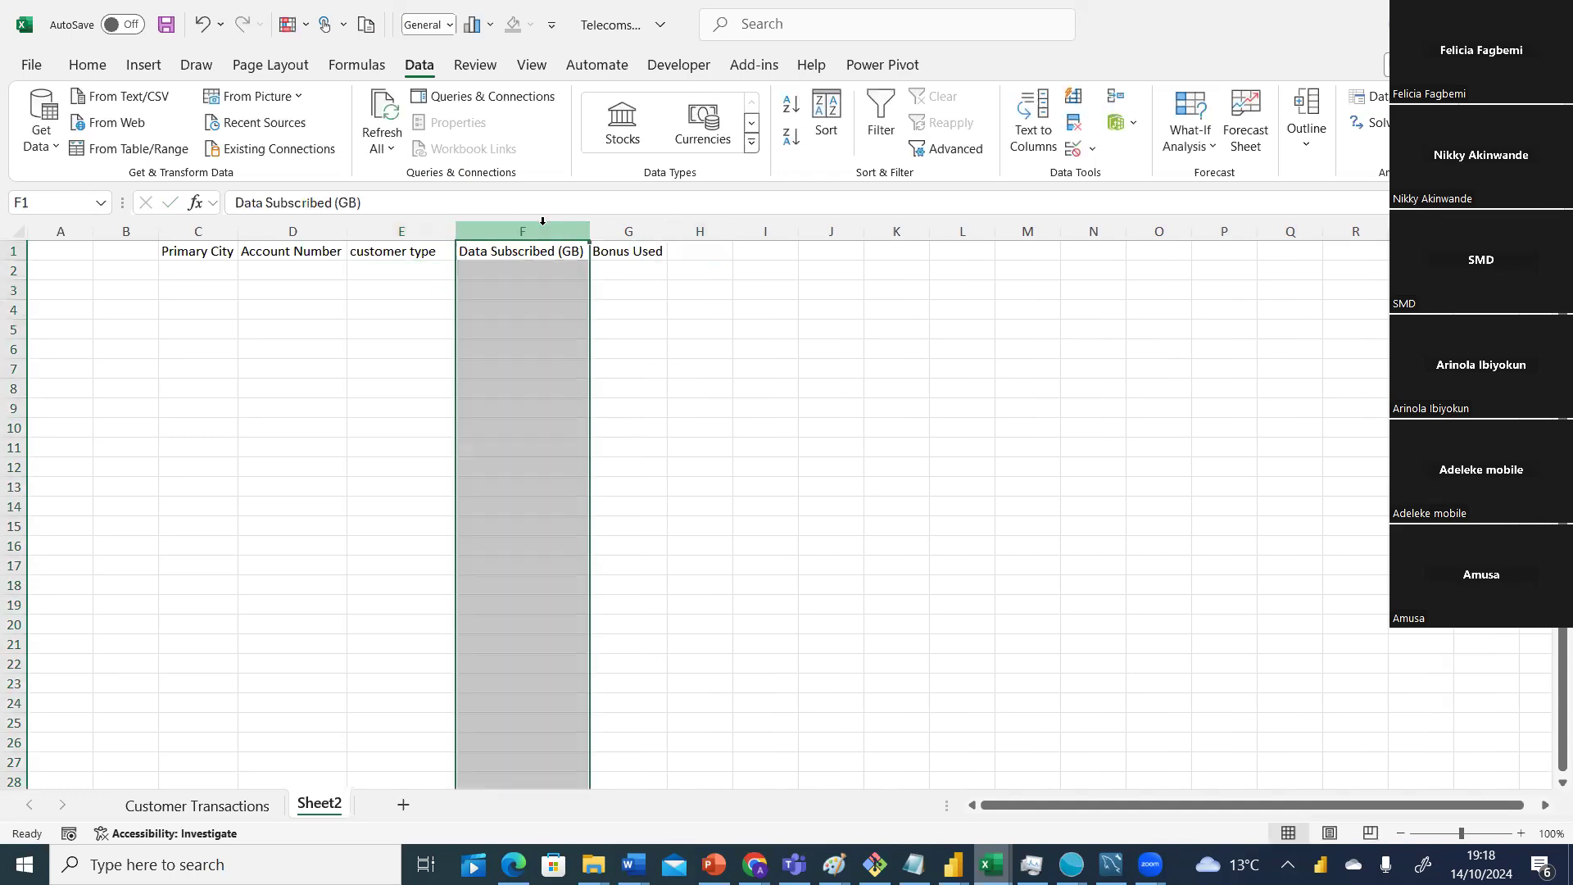
pyautogui.rightClick(542, 221)
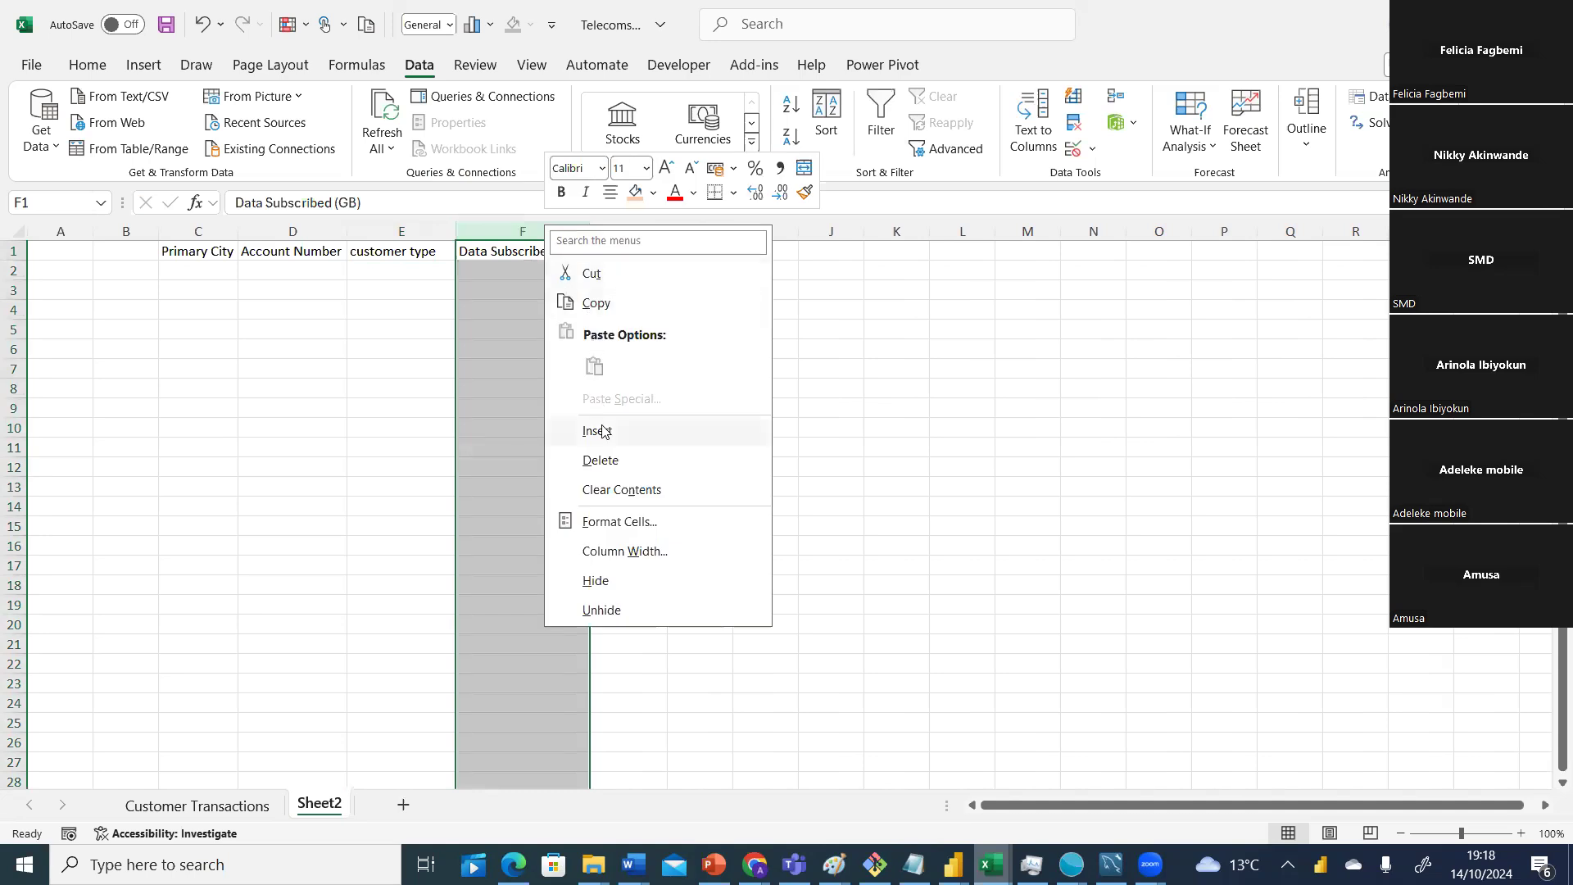
pyautogui.doubleClick(508, 254)
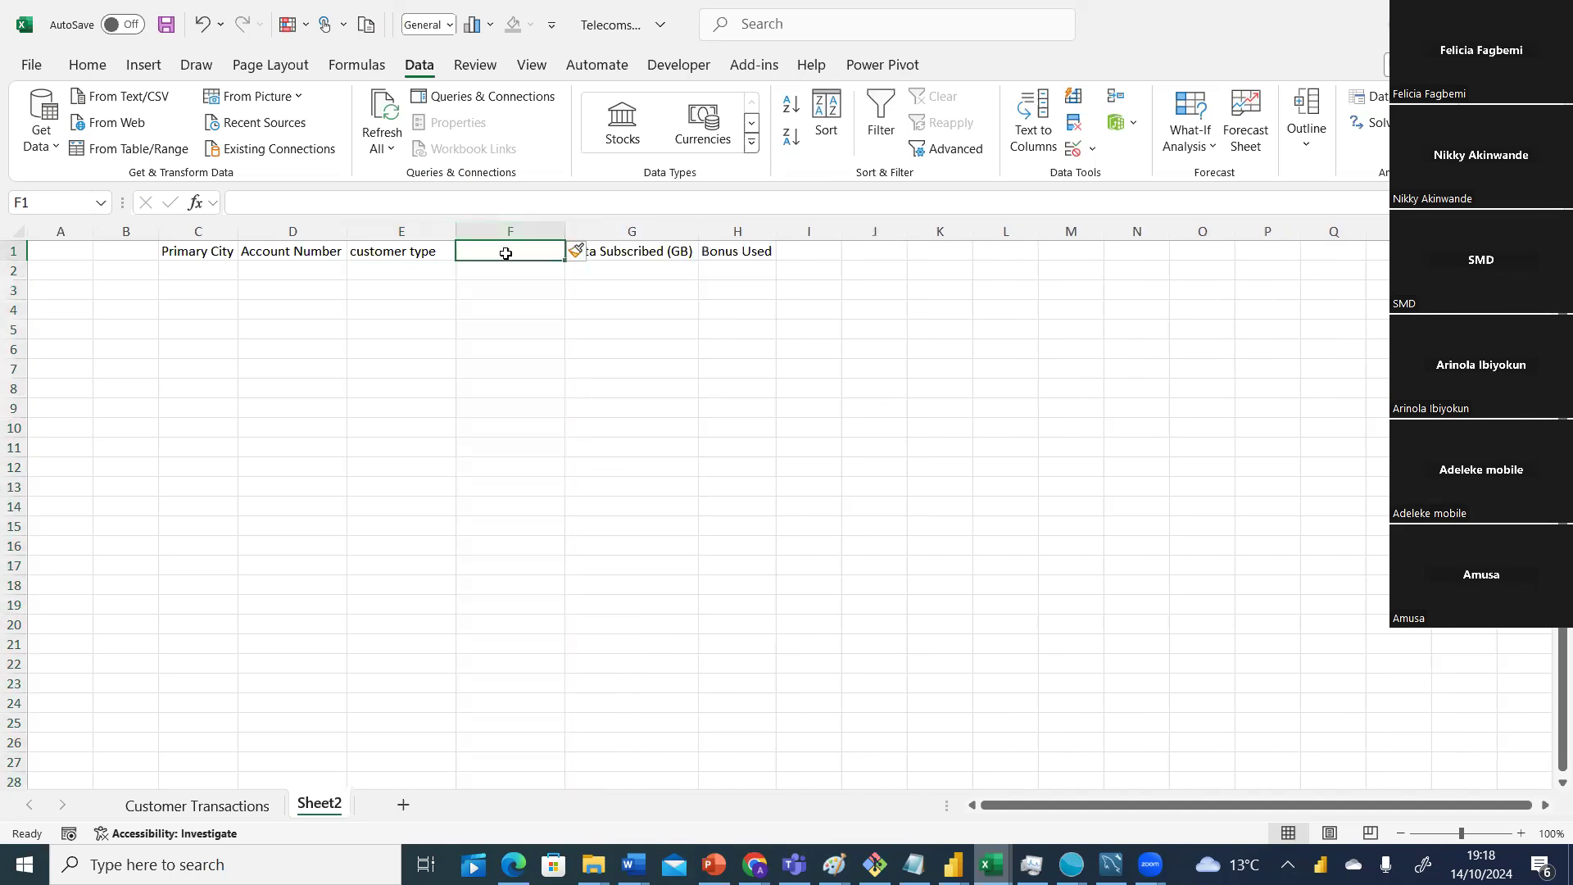
pyautogui.write('ym')
pyautogui.click(502, 348)
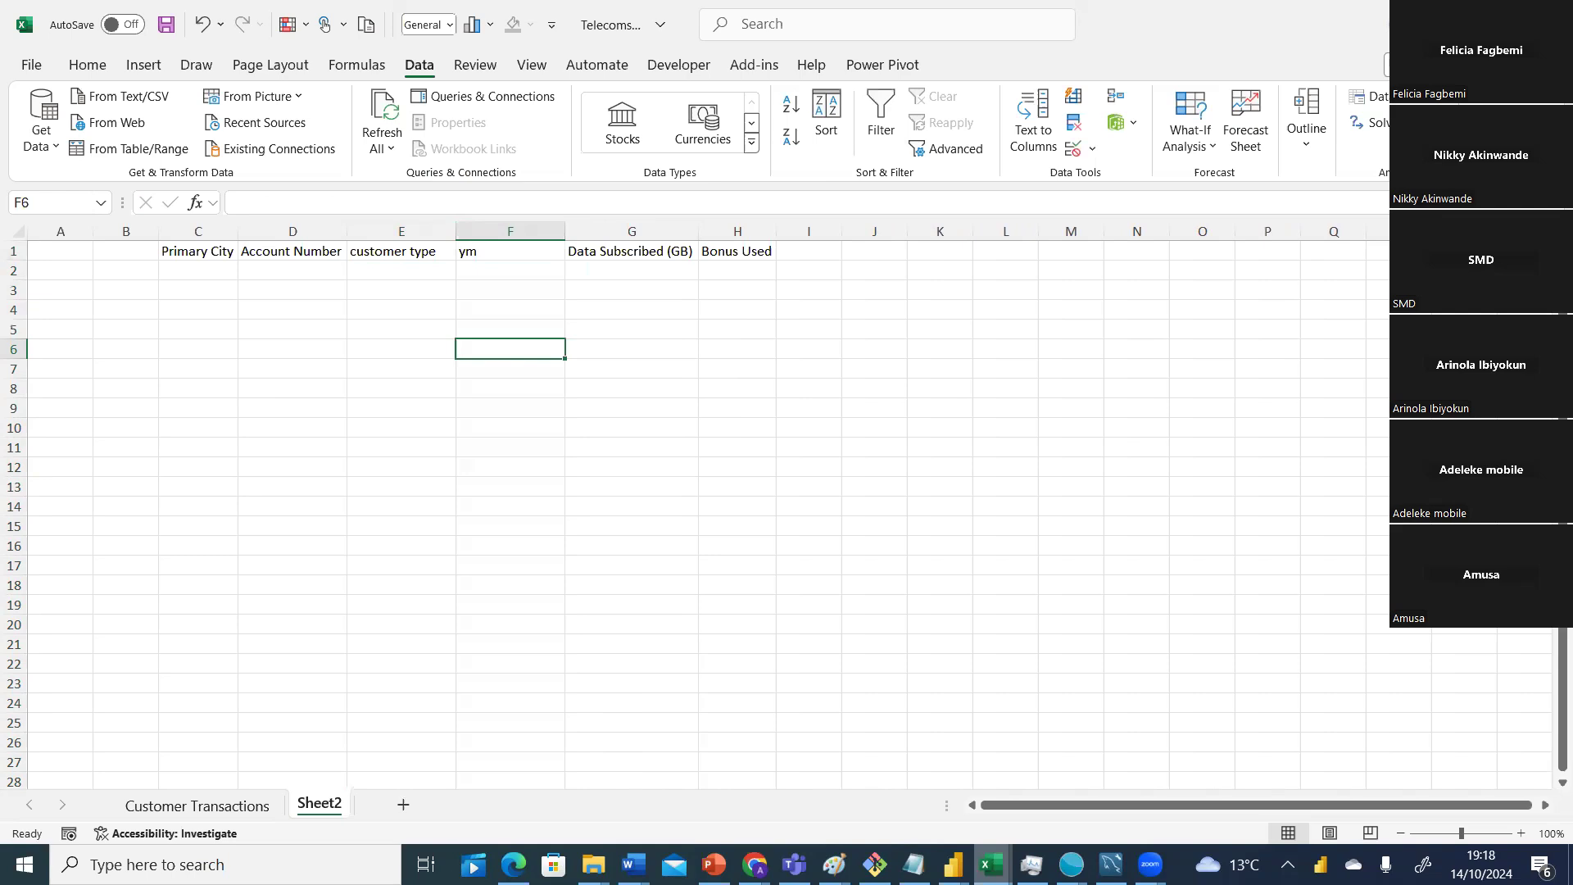
# Check the grouped columns in the Power Query Editor, then return to Sheet2 and enter lagos as the Primary City in C2 and C3.
pyautogui.moveTo(952, 864)
pyautogui.click(1175, 778)
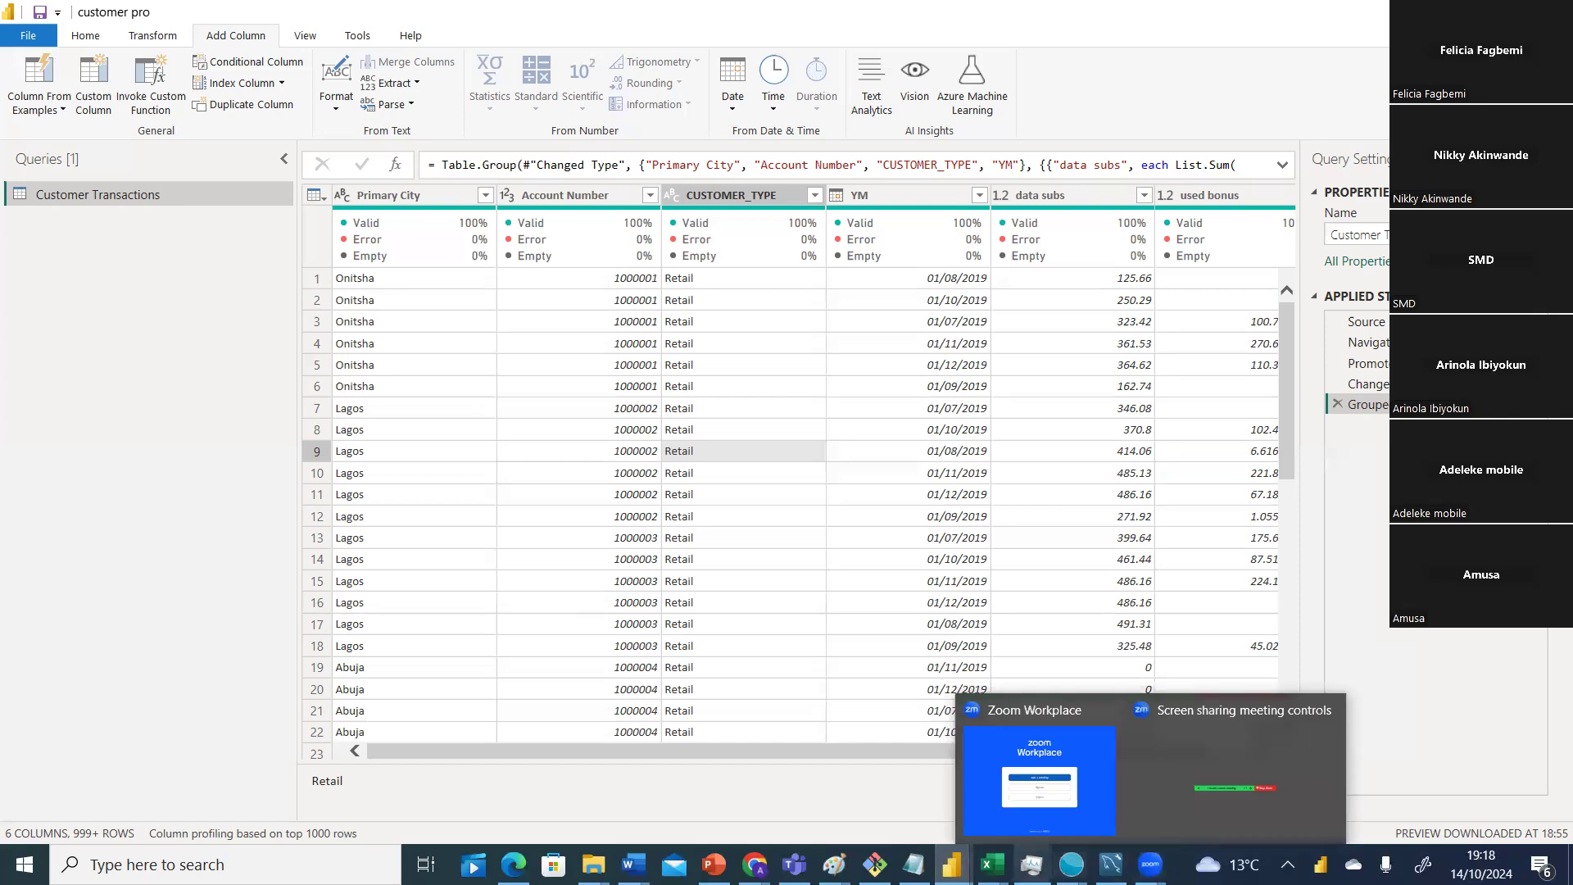
pyautogui.click(991, 864)
pyautogui.click(201, 271)
pyautogui.write('lag')
pyautogui.write('om')
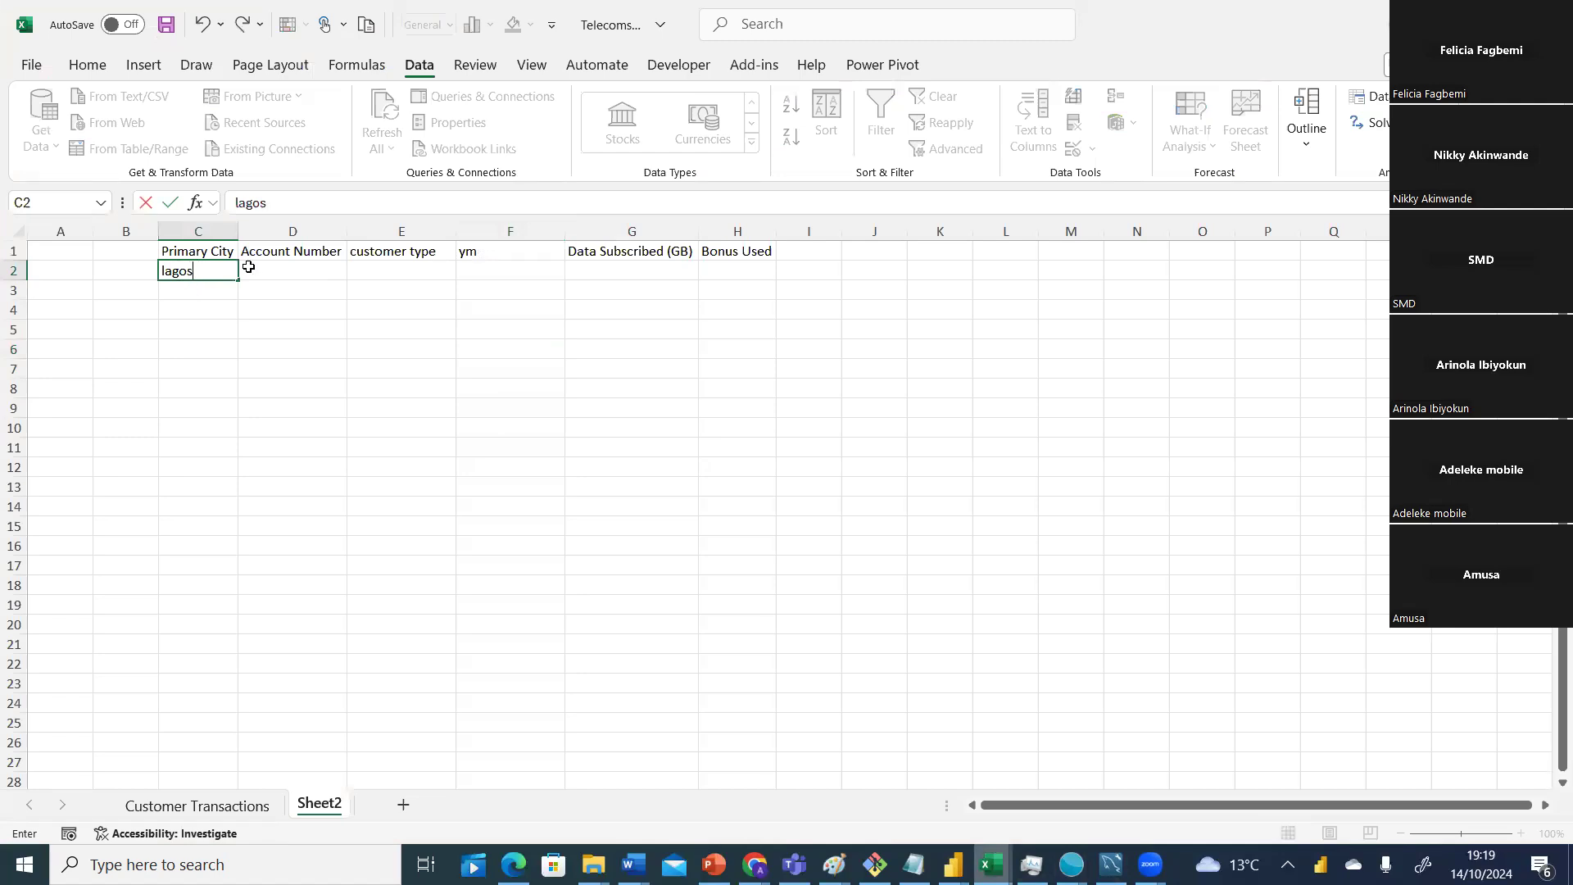
pyautogui.click(188, 289)
pyautogui.write('lagos')
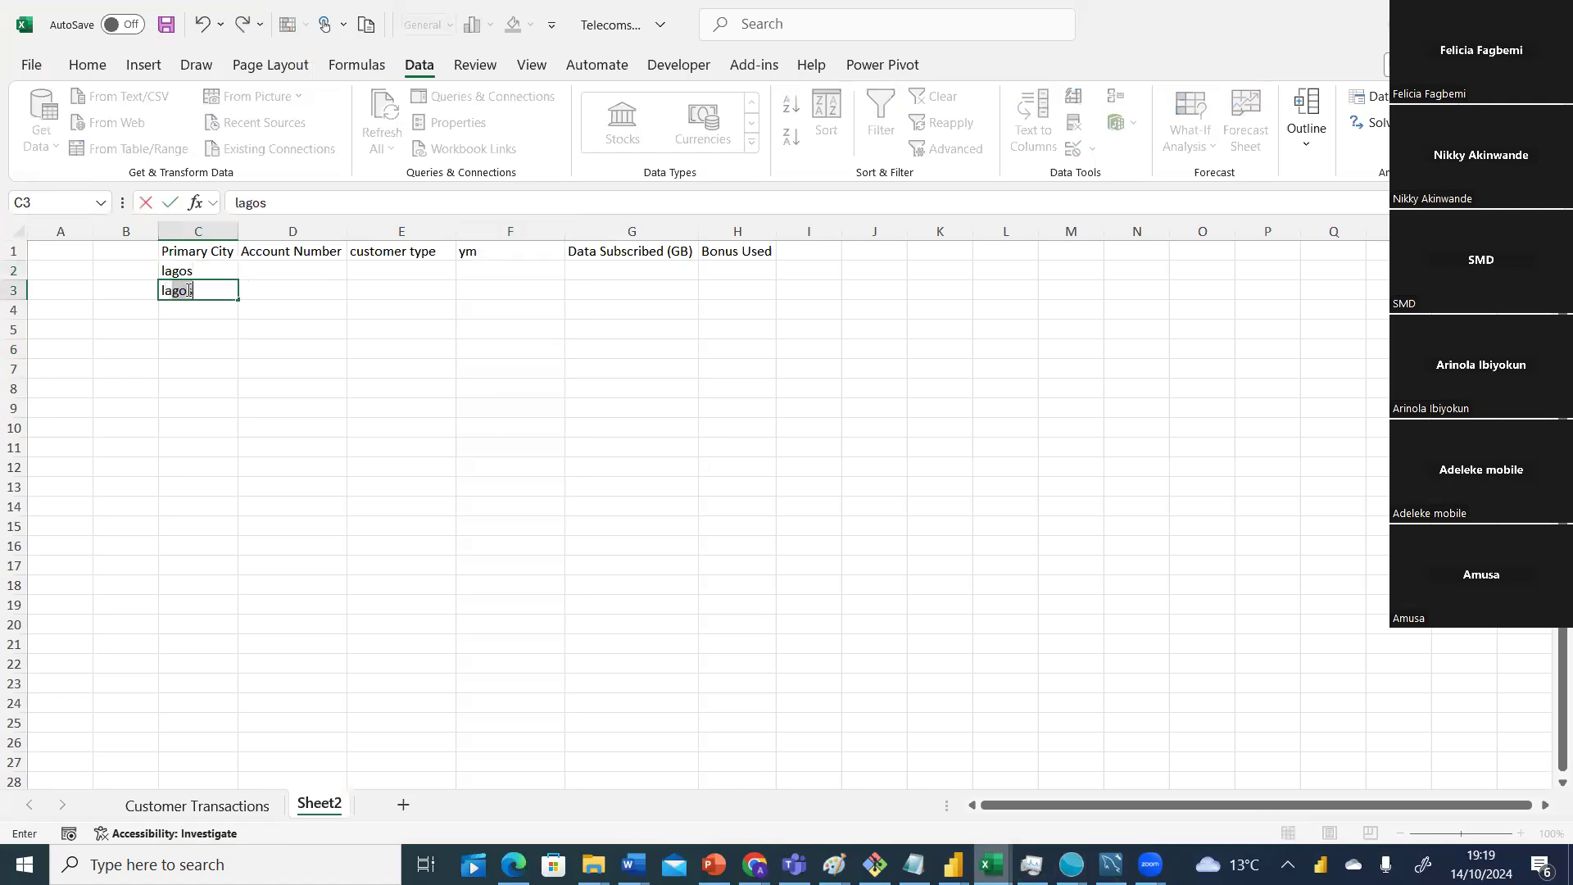
# Enter a sample account number for the first lagos row in D2.
pyautogui.click(286, 269)
pyautogui.write('10003')
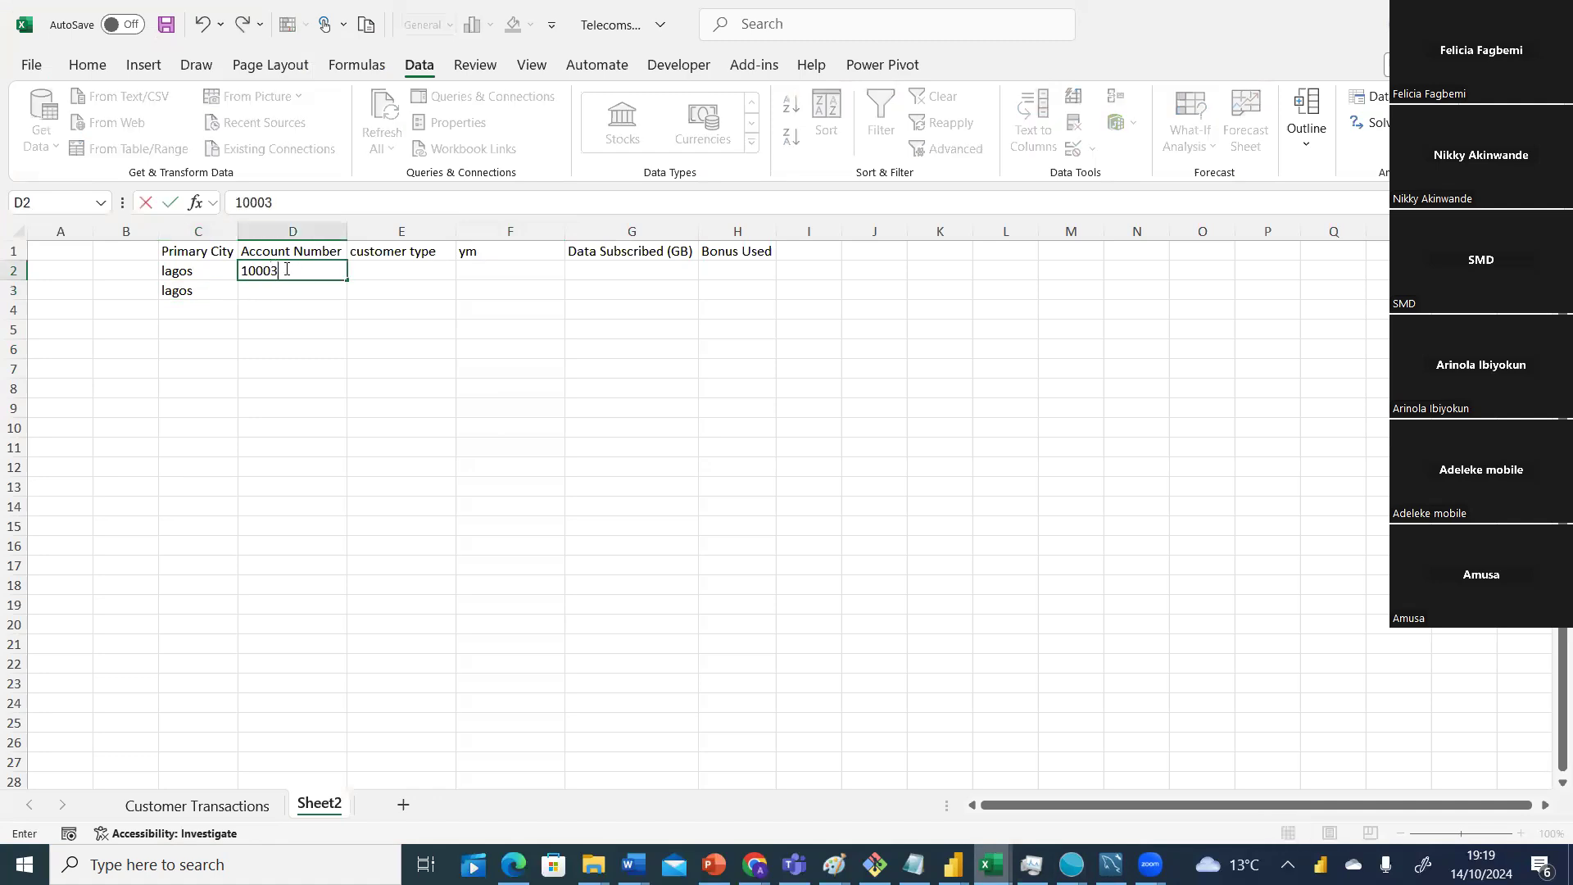
pyautogui.write('100')
pyautogui.press('BackSpace')
pyautogui.press('BackSpace')
pyautogui.press('BackSpace')
# Try a different sample account number for the second lagos row in D3.
pyautogui.click(280, 293)
pyautogui.write('1004')
pyautogui.click(402, 277)
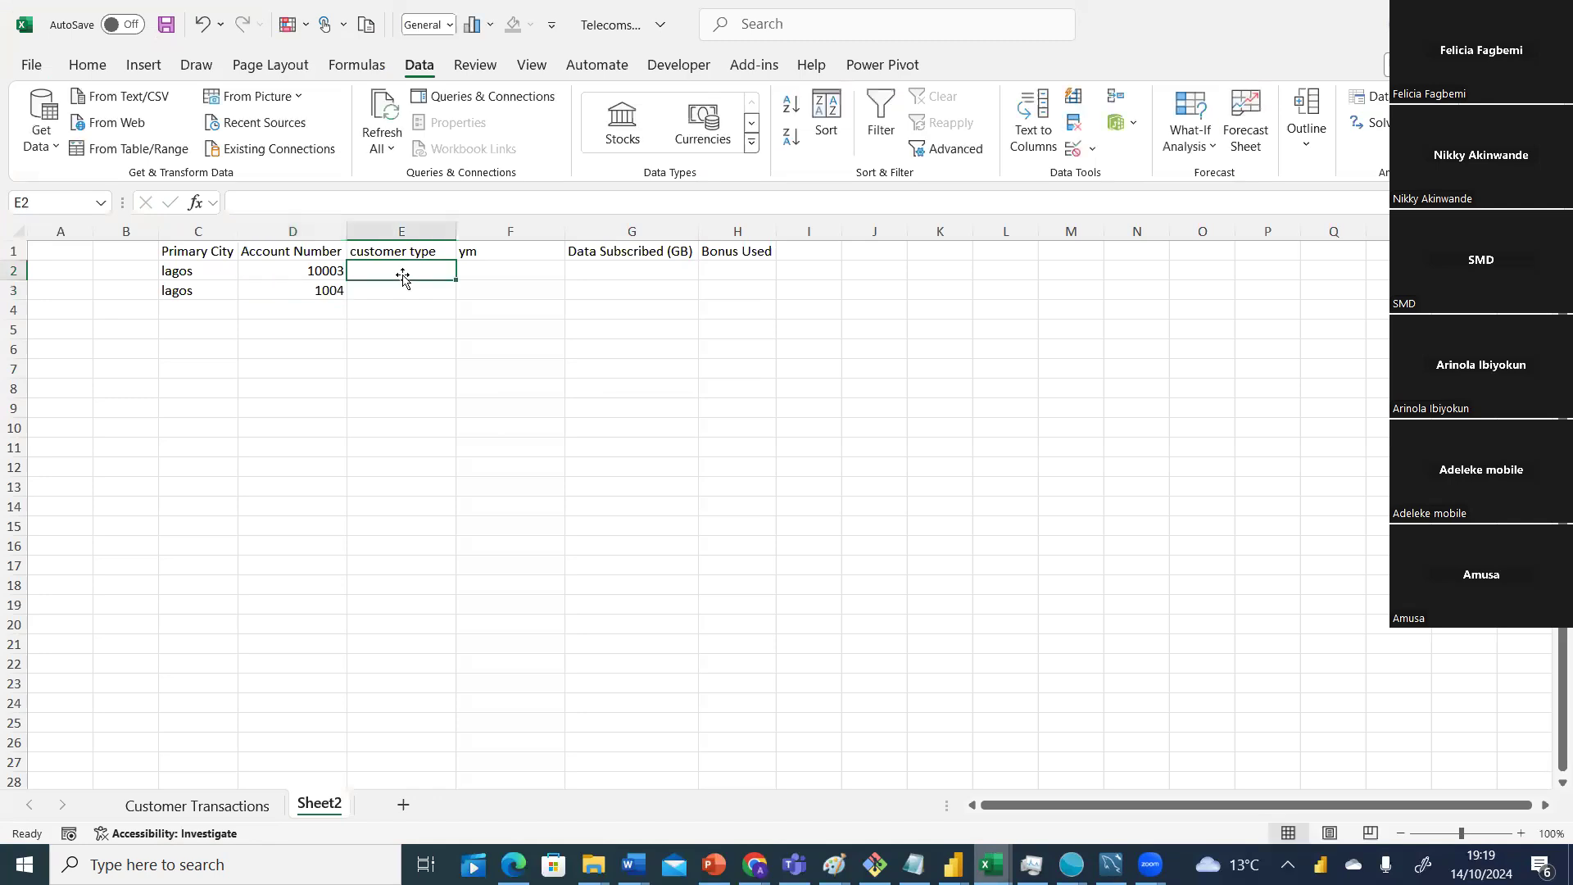
pyautogui.click(326, 289)
pyautogui.write('10004')
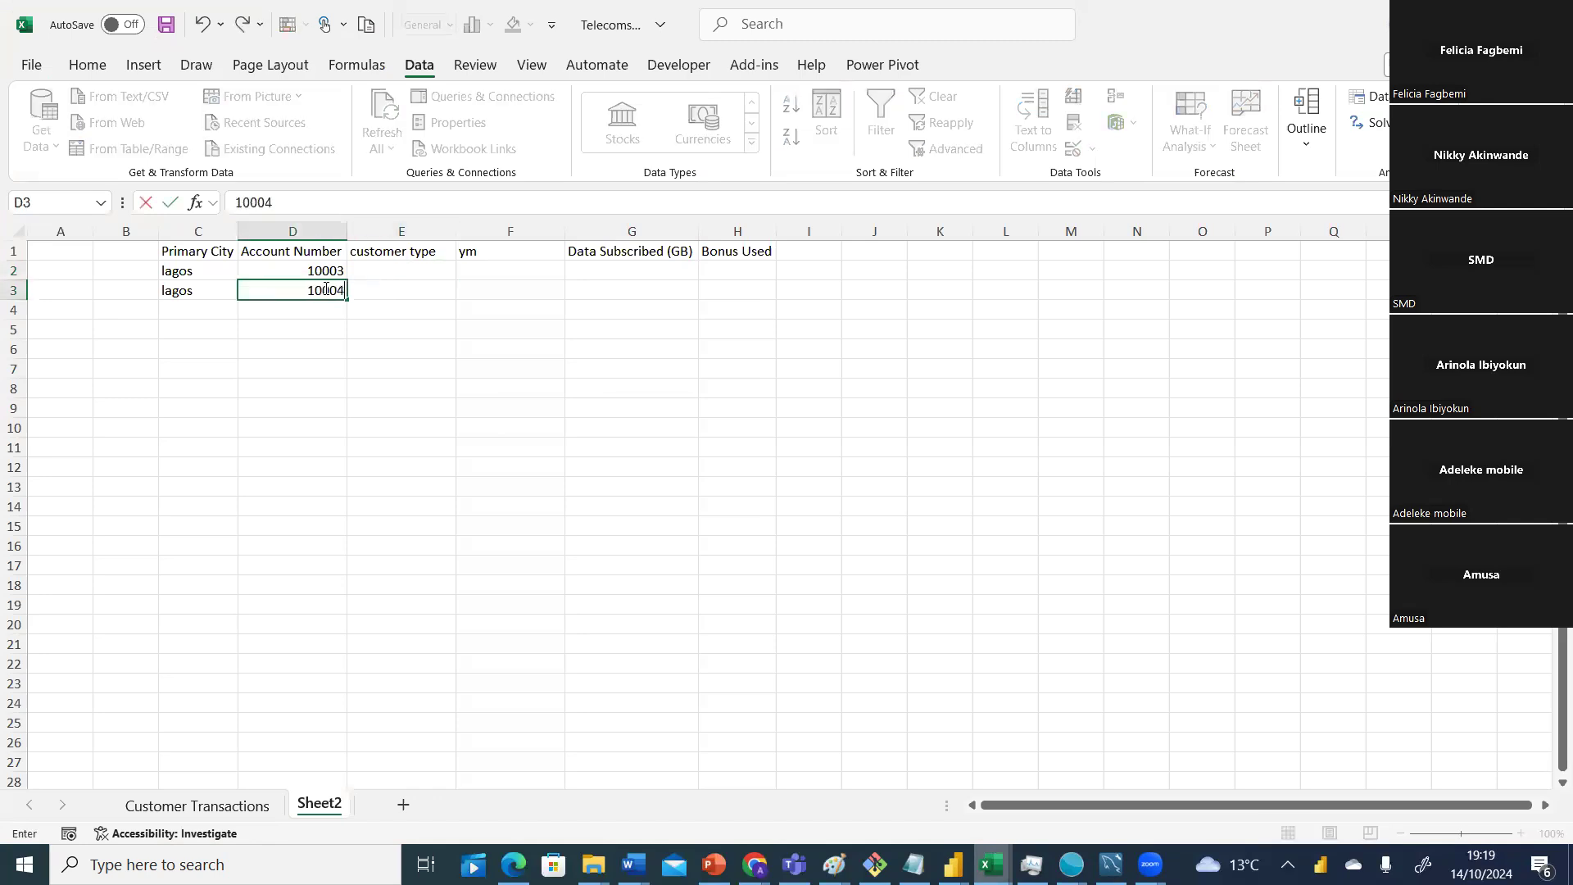
pyautogui.click(394, 271)
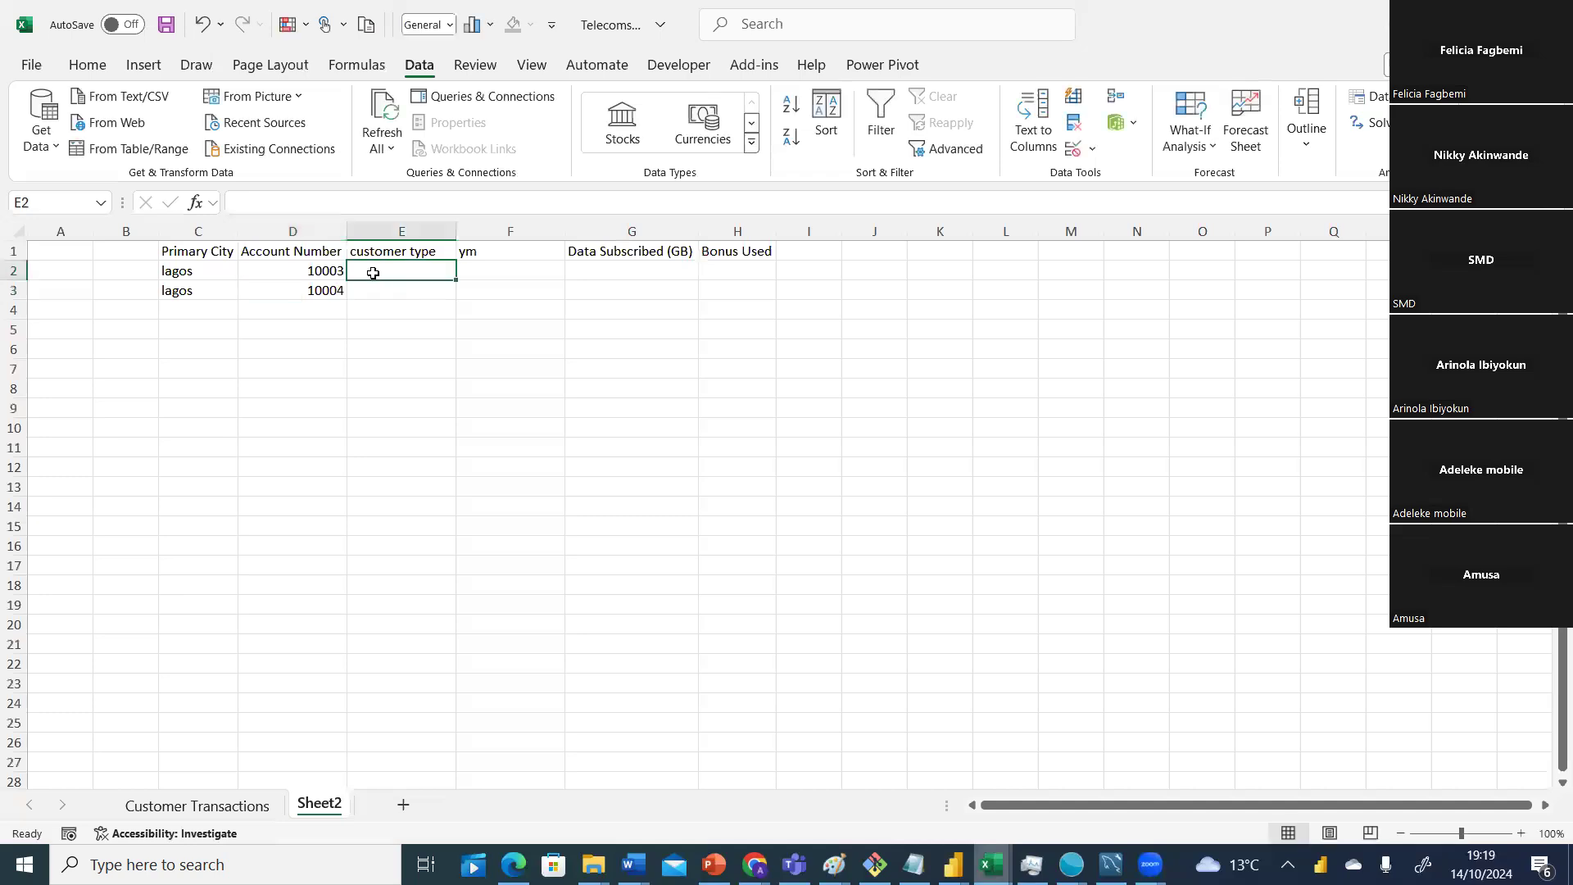
# Replace the account number in D3 with the one used in D2, and fill retailer as the customer type in E2 and E3.
pyautogui.click(325, 290)
pyautogui.write('10003')
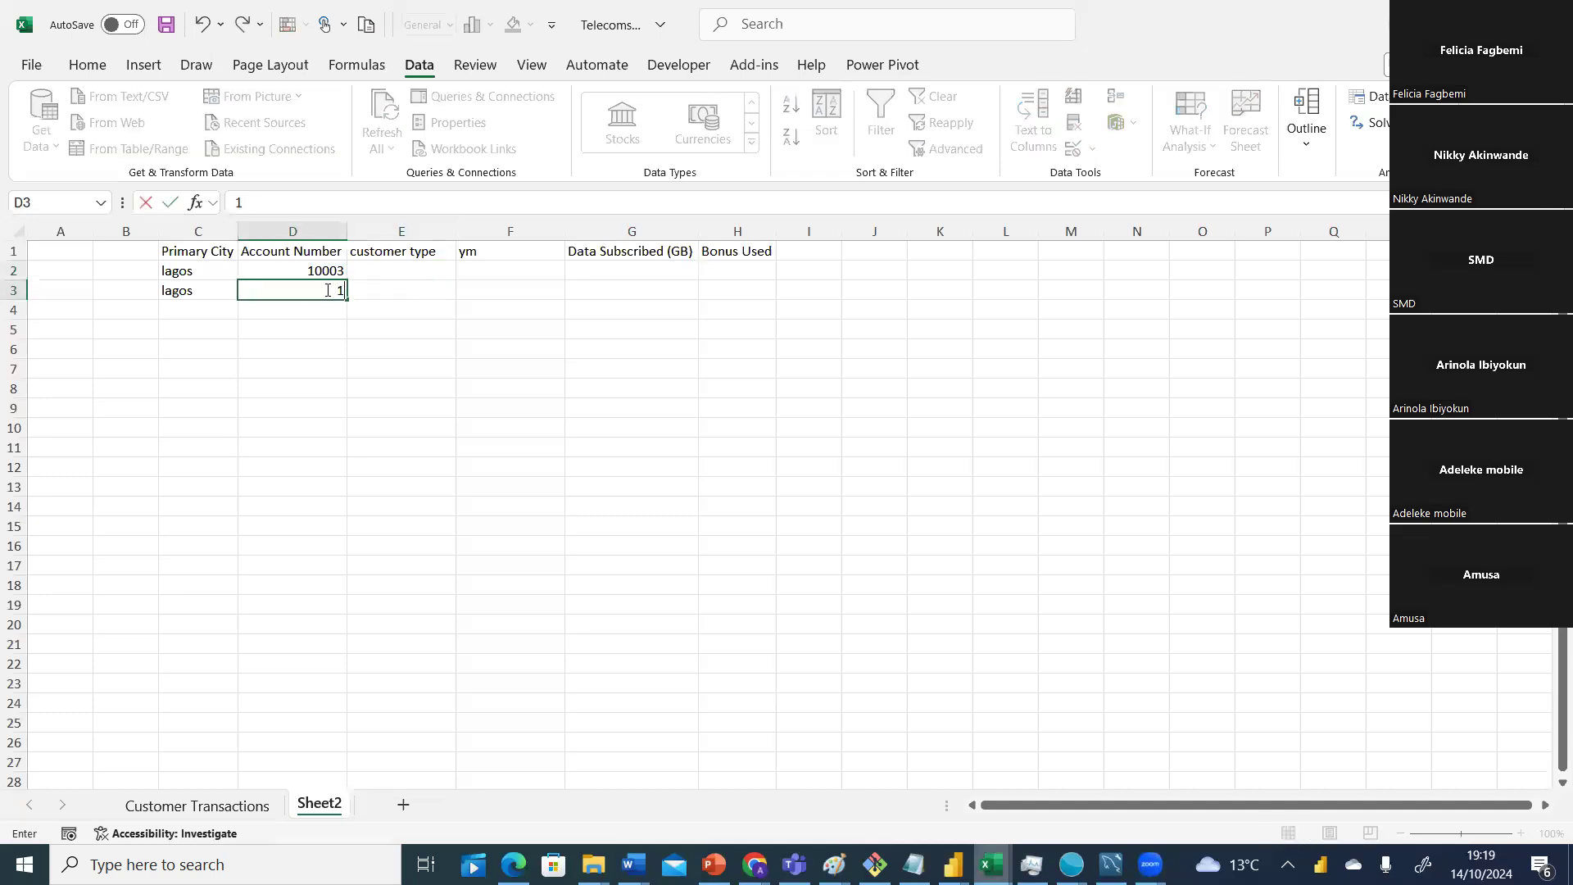
pyautogui.click(418, 266)
pyautogui.write('retailer')
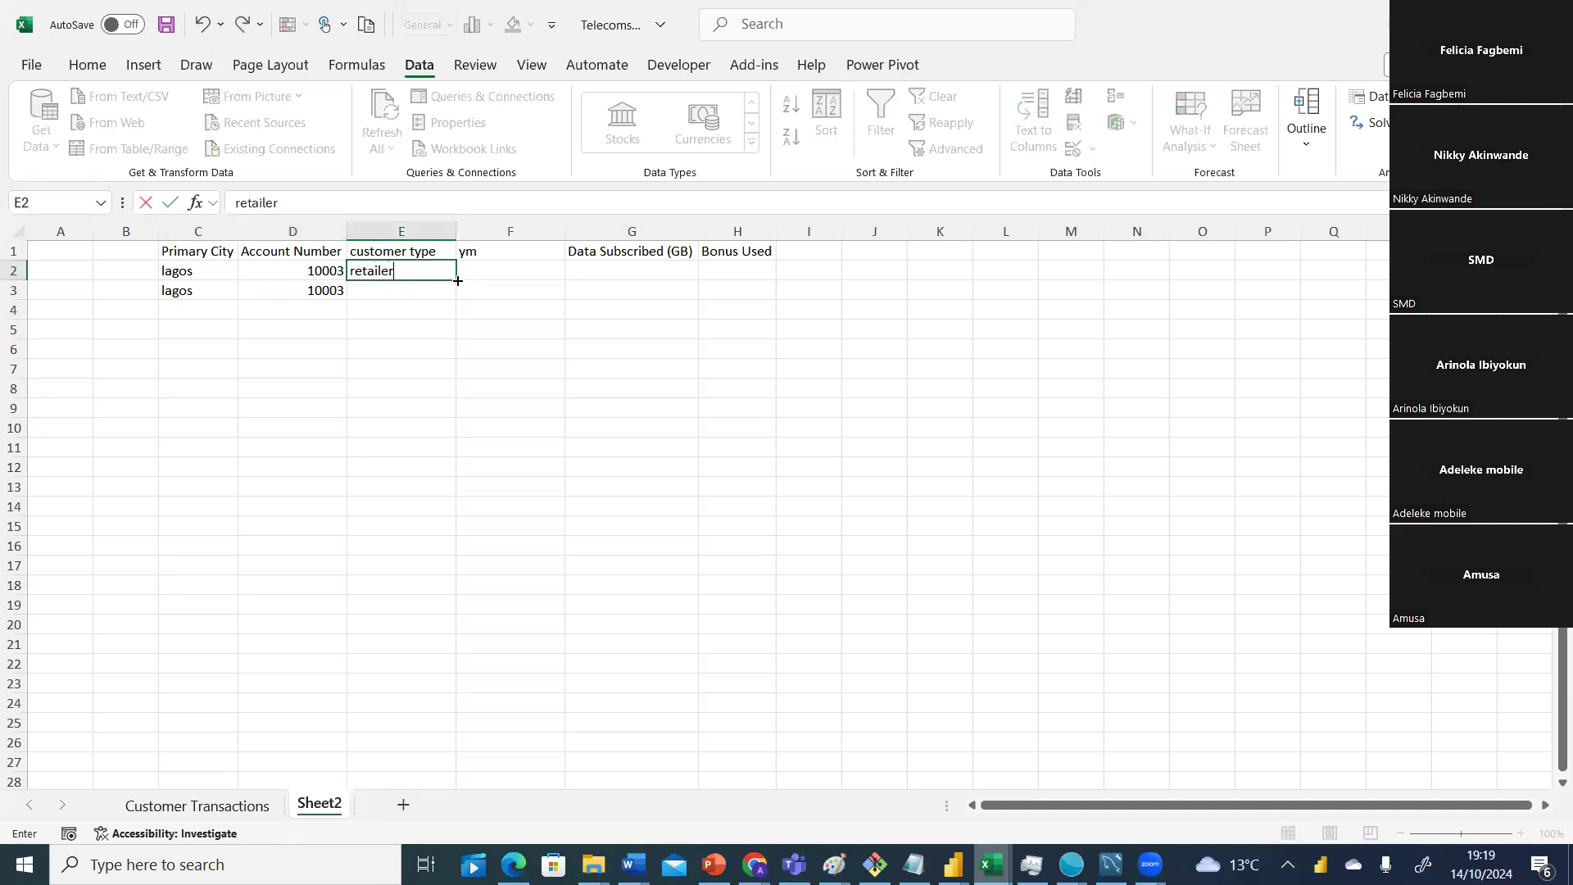
pyautogui.moveTo(458, 281); pyautogui.dragTo(461, 303)
# Enter the ym dates 1/10/2020 in F2 and 01/11/2020 in F3.
pyautogui.click(508, 270)
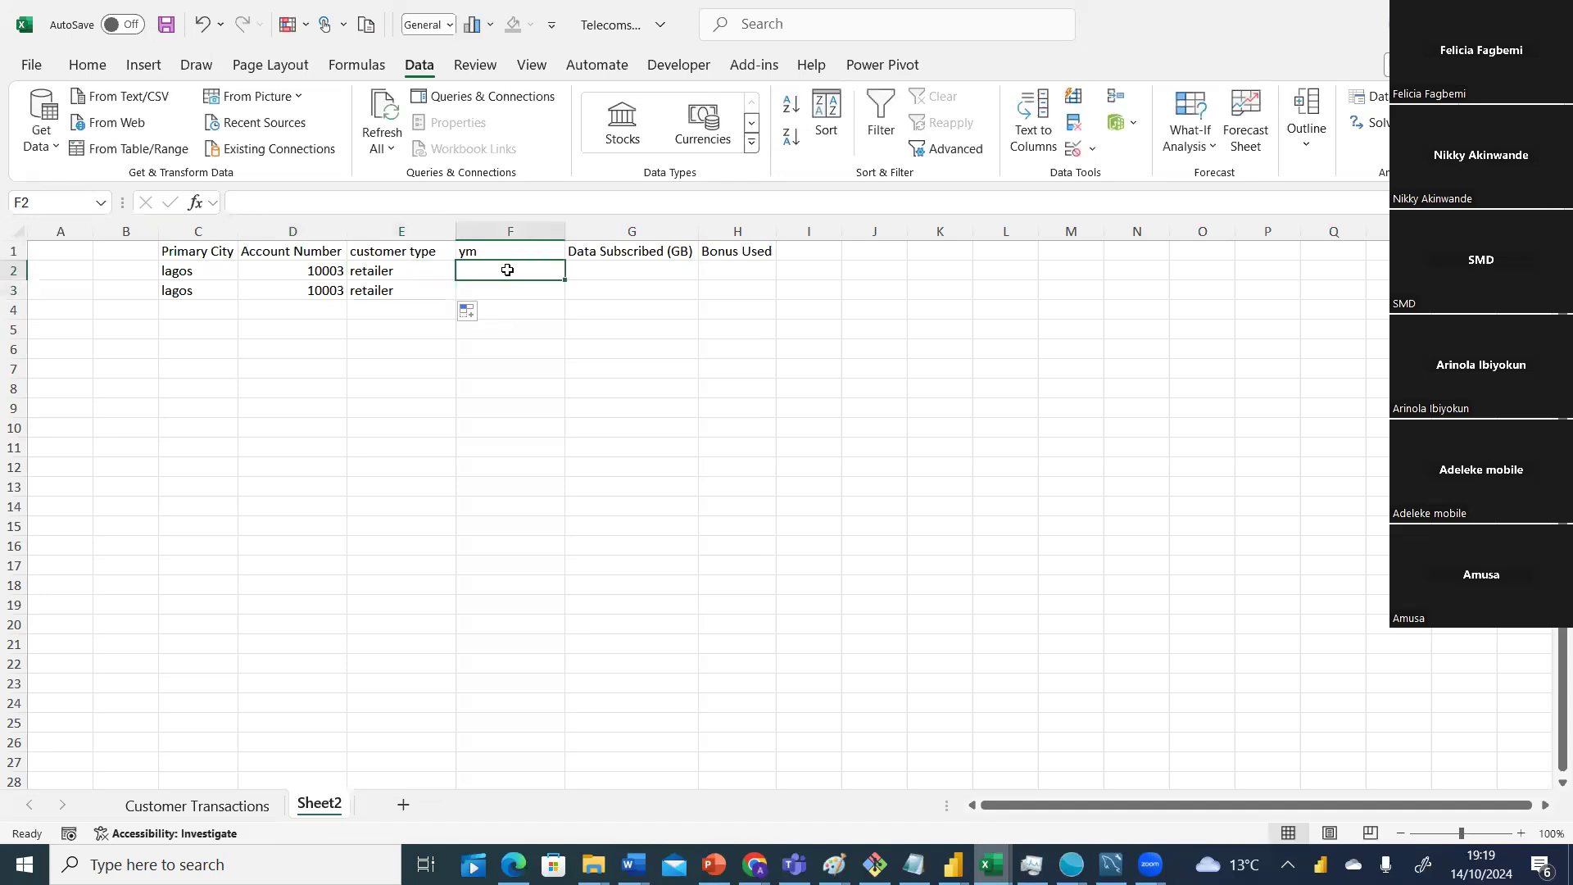
pyautogui.write('1/10/2020')
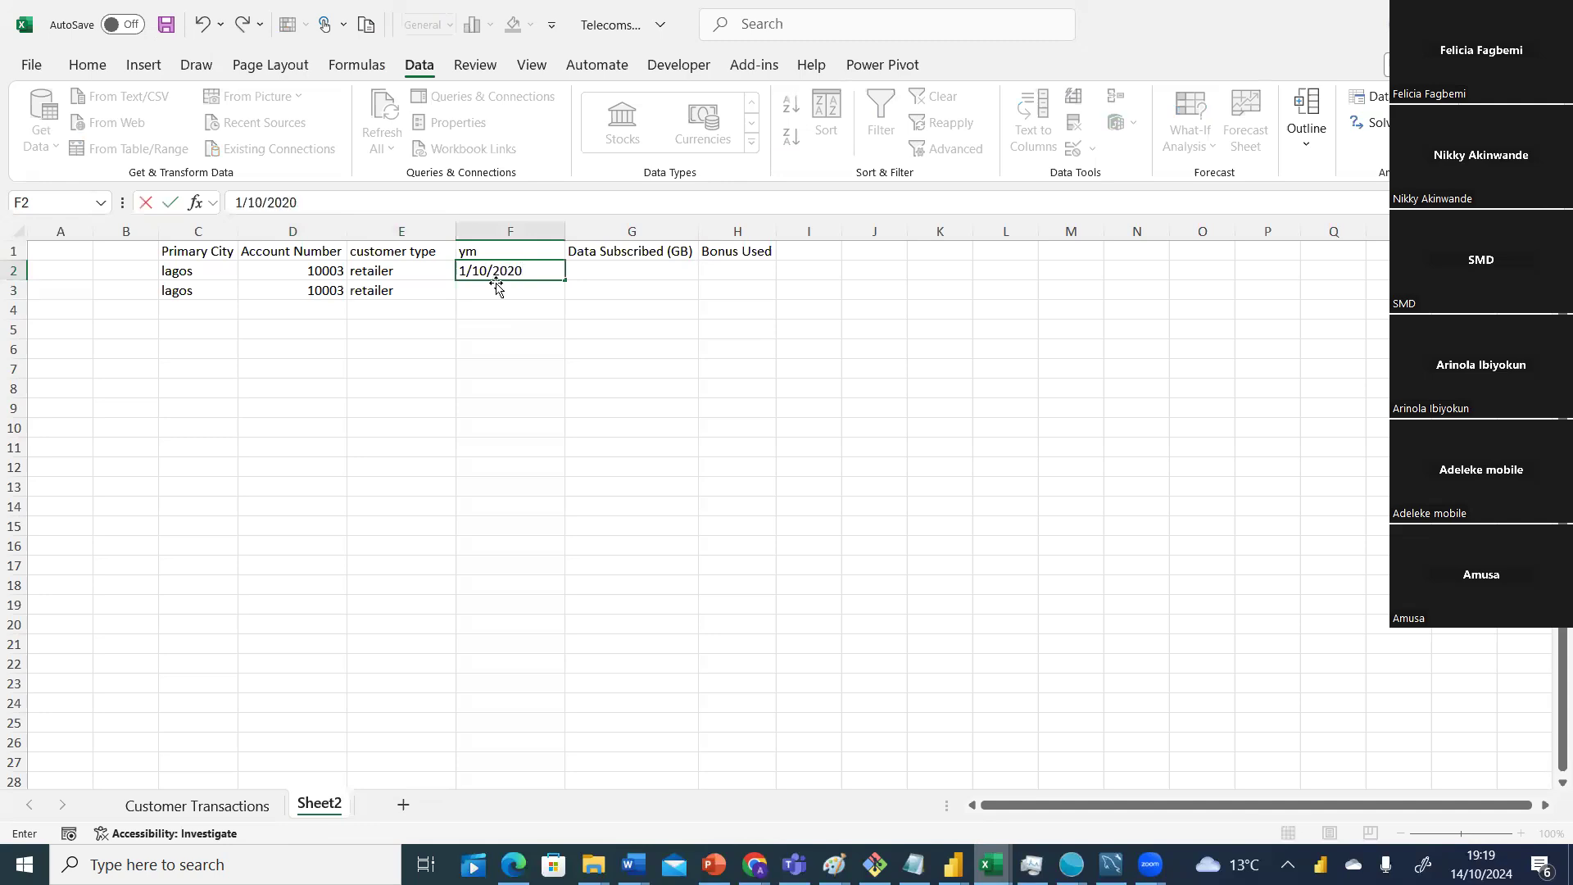
pyautogui.hotkey('ctrl', 'Return')
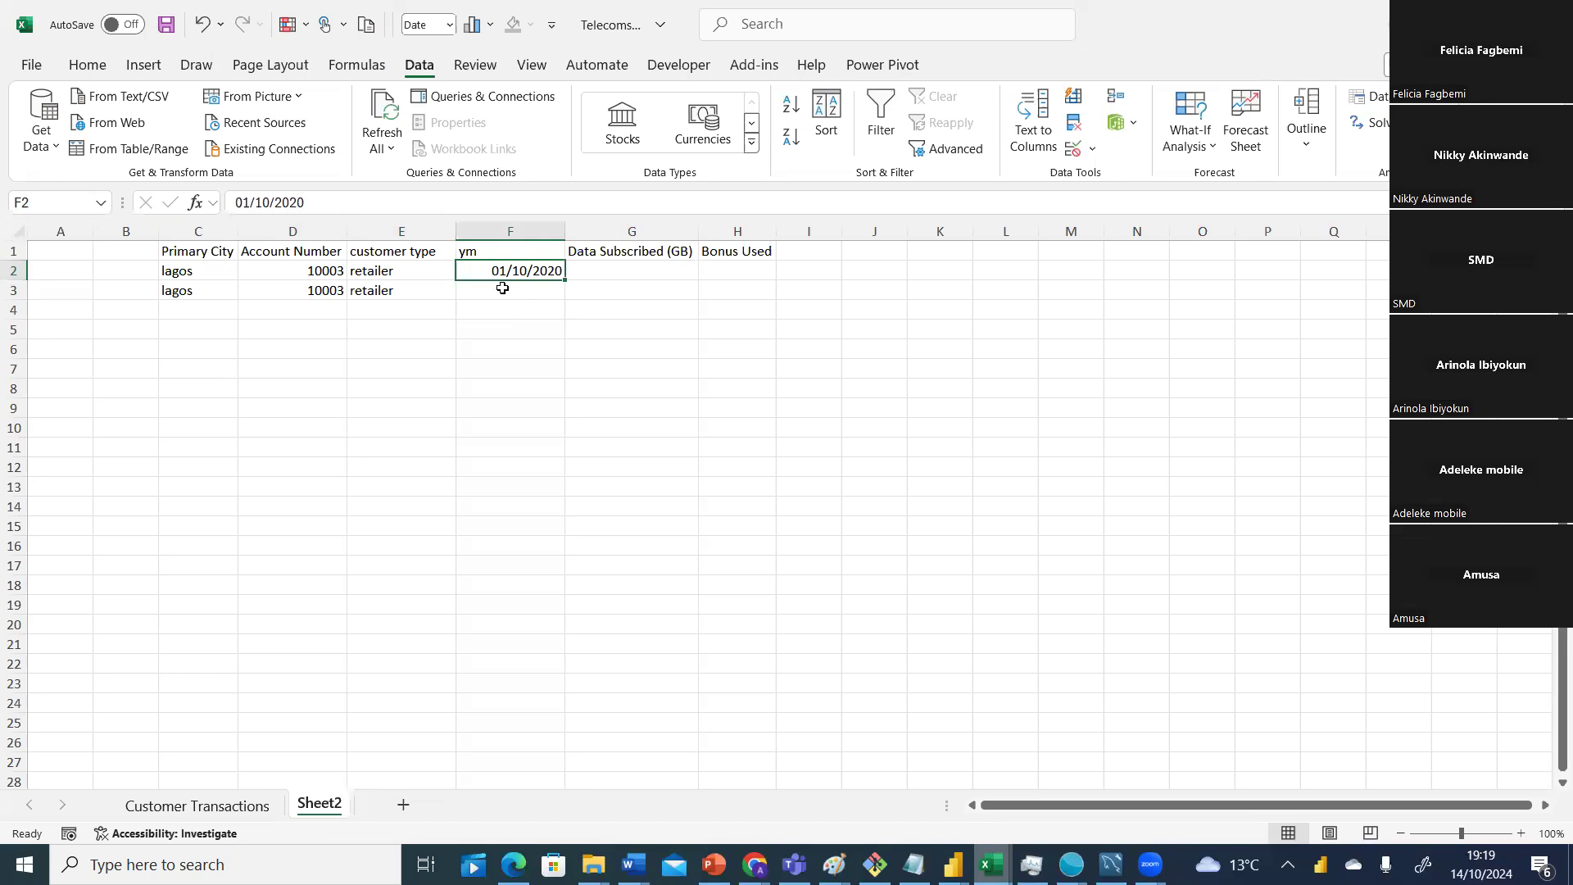
pyautogui.click(496, 289)
pyautogui.write('01/11')
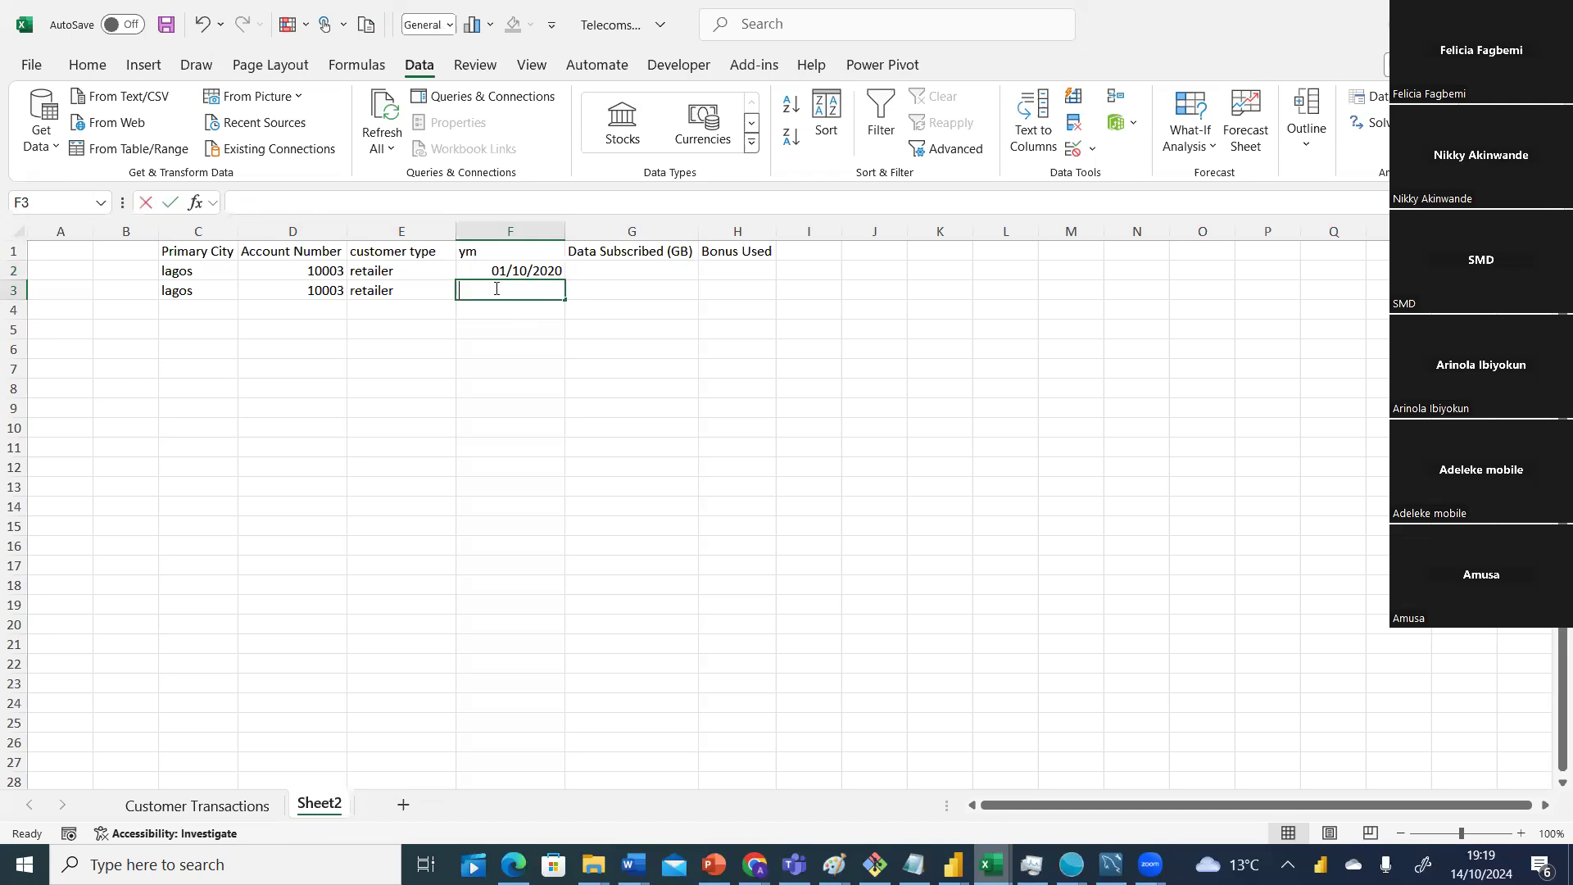
pyautogui.write('/2020')
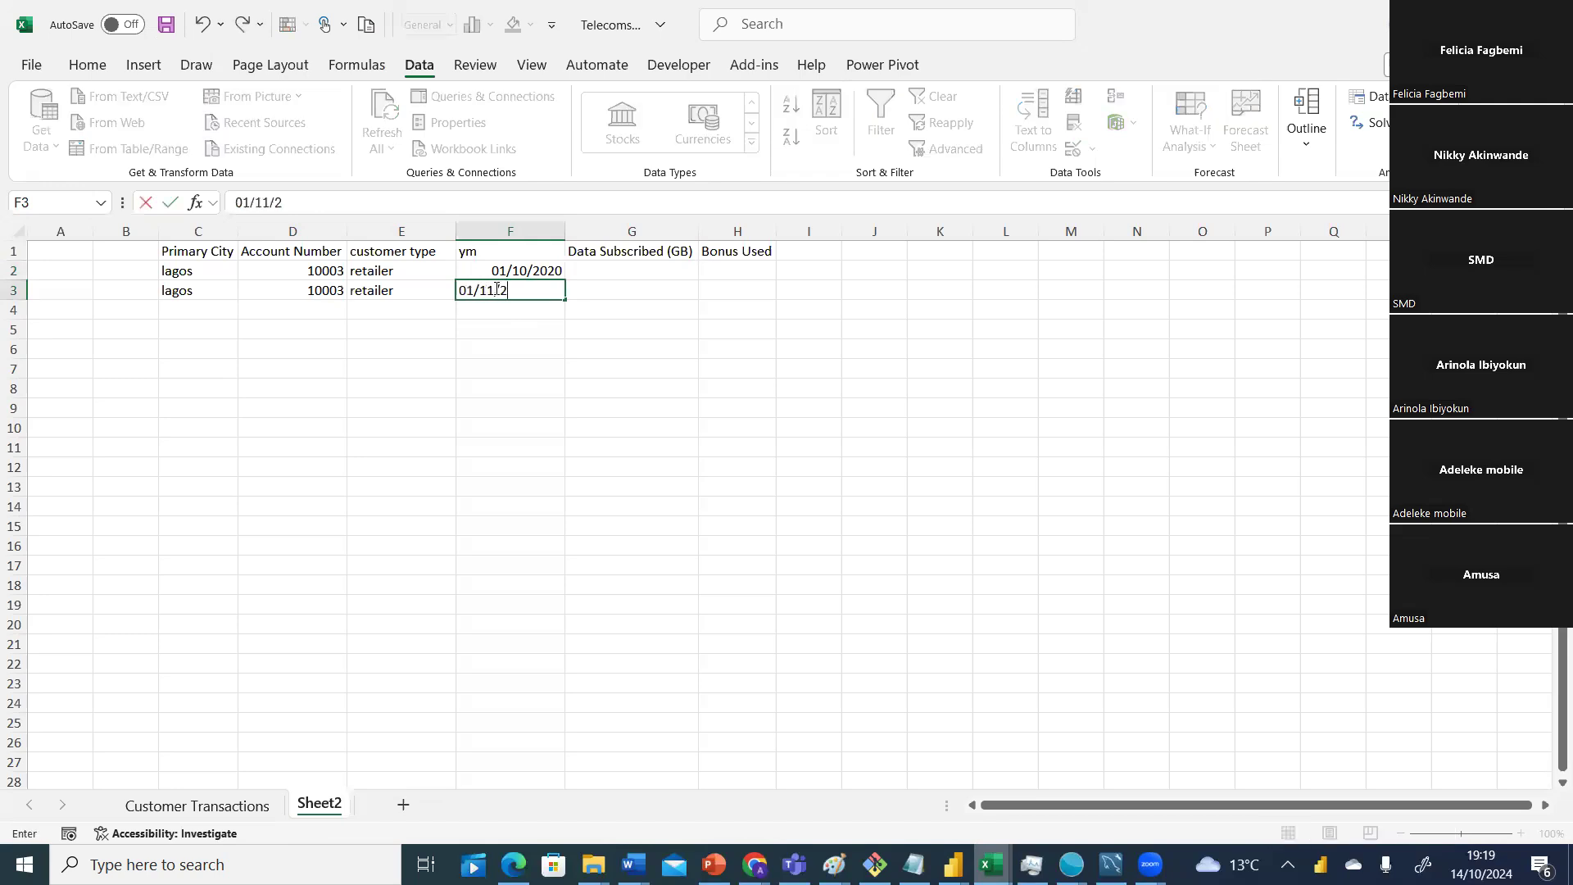
pyautogui.press('Return')
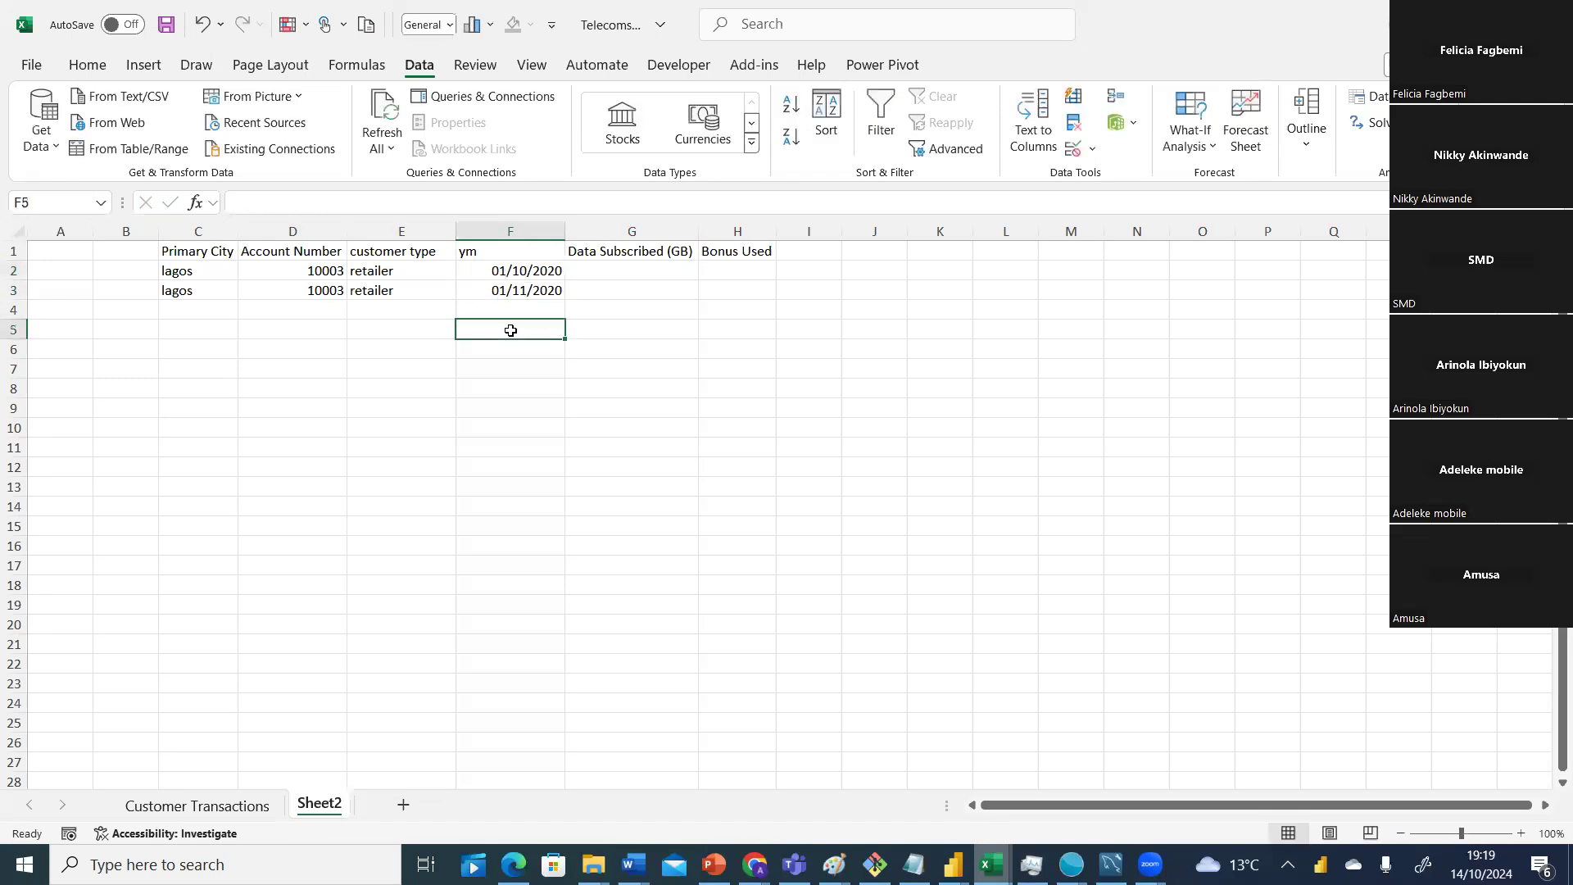
# Enter Data Subscribed (GB) values 15 and 25 in G2:G3 and Bonus Used values 2 and 0 in H2:H3.
pyautogui.click(631, 271)
pyautogui.write('15')
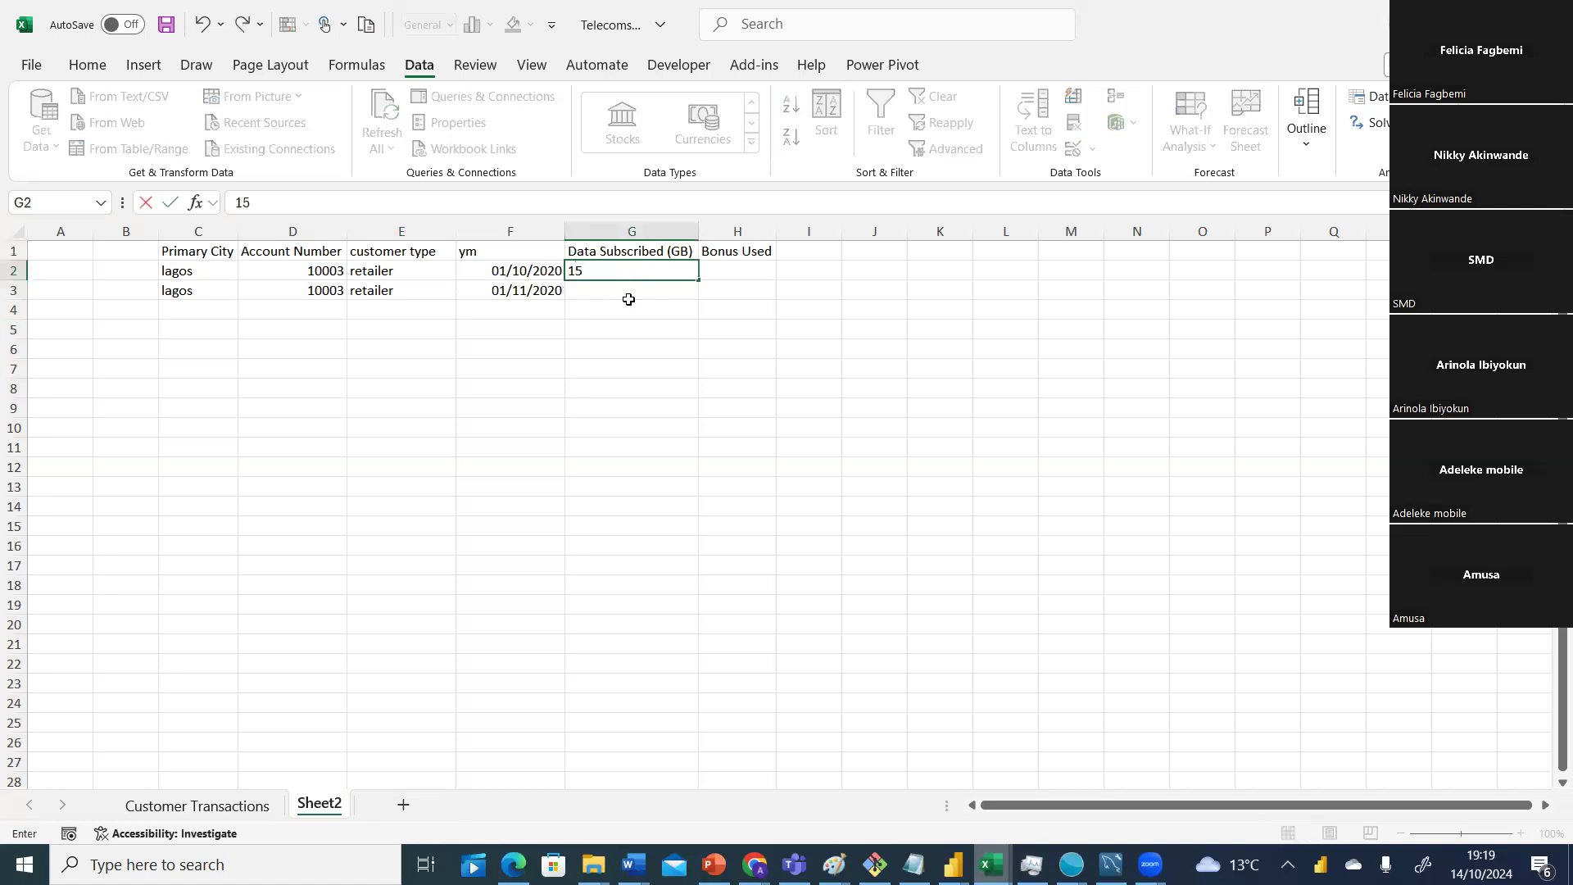
pyautogui.click(616, 297)
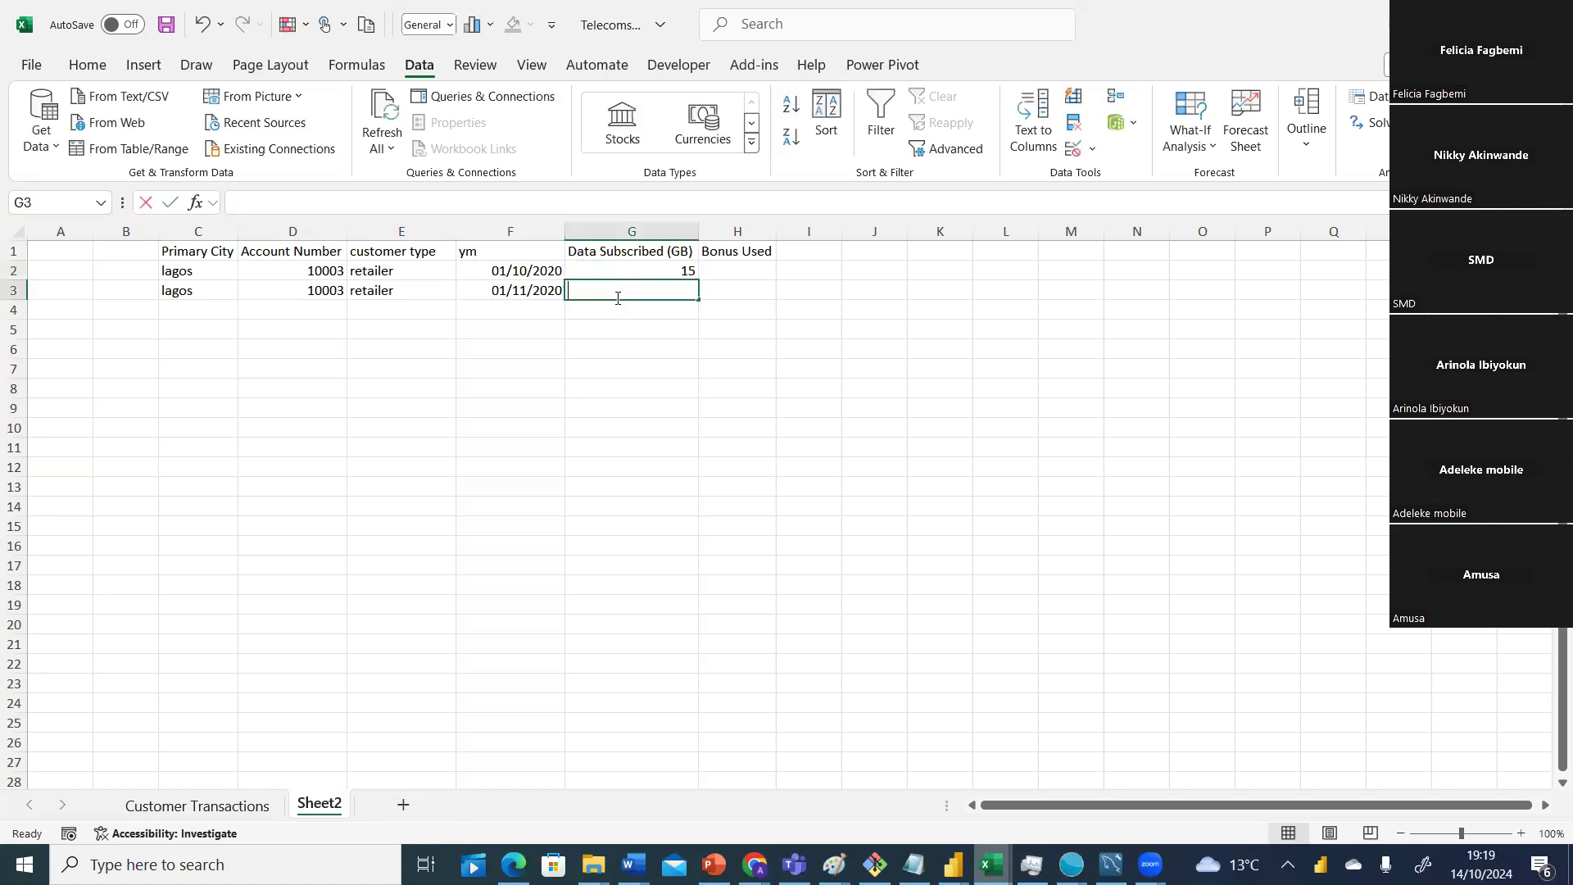
pyautogui.write('25')
pyautogui.click(739, 274)
pyautogui.write('2')
pyautogui.click(732, 291)
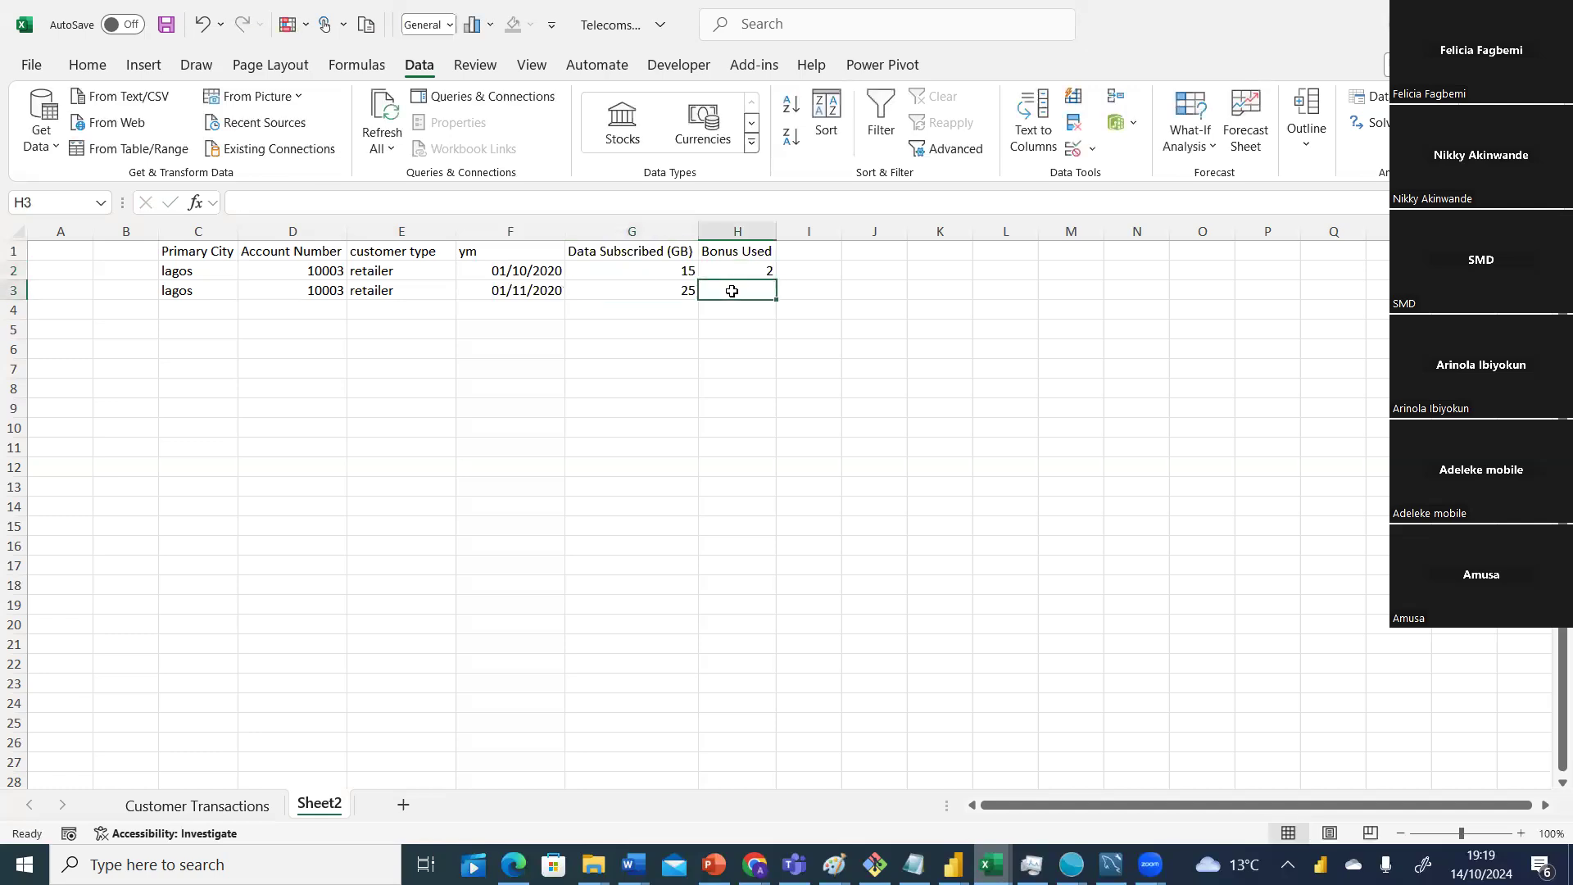
pyautogui.write('3')
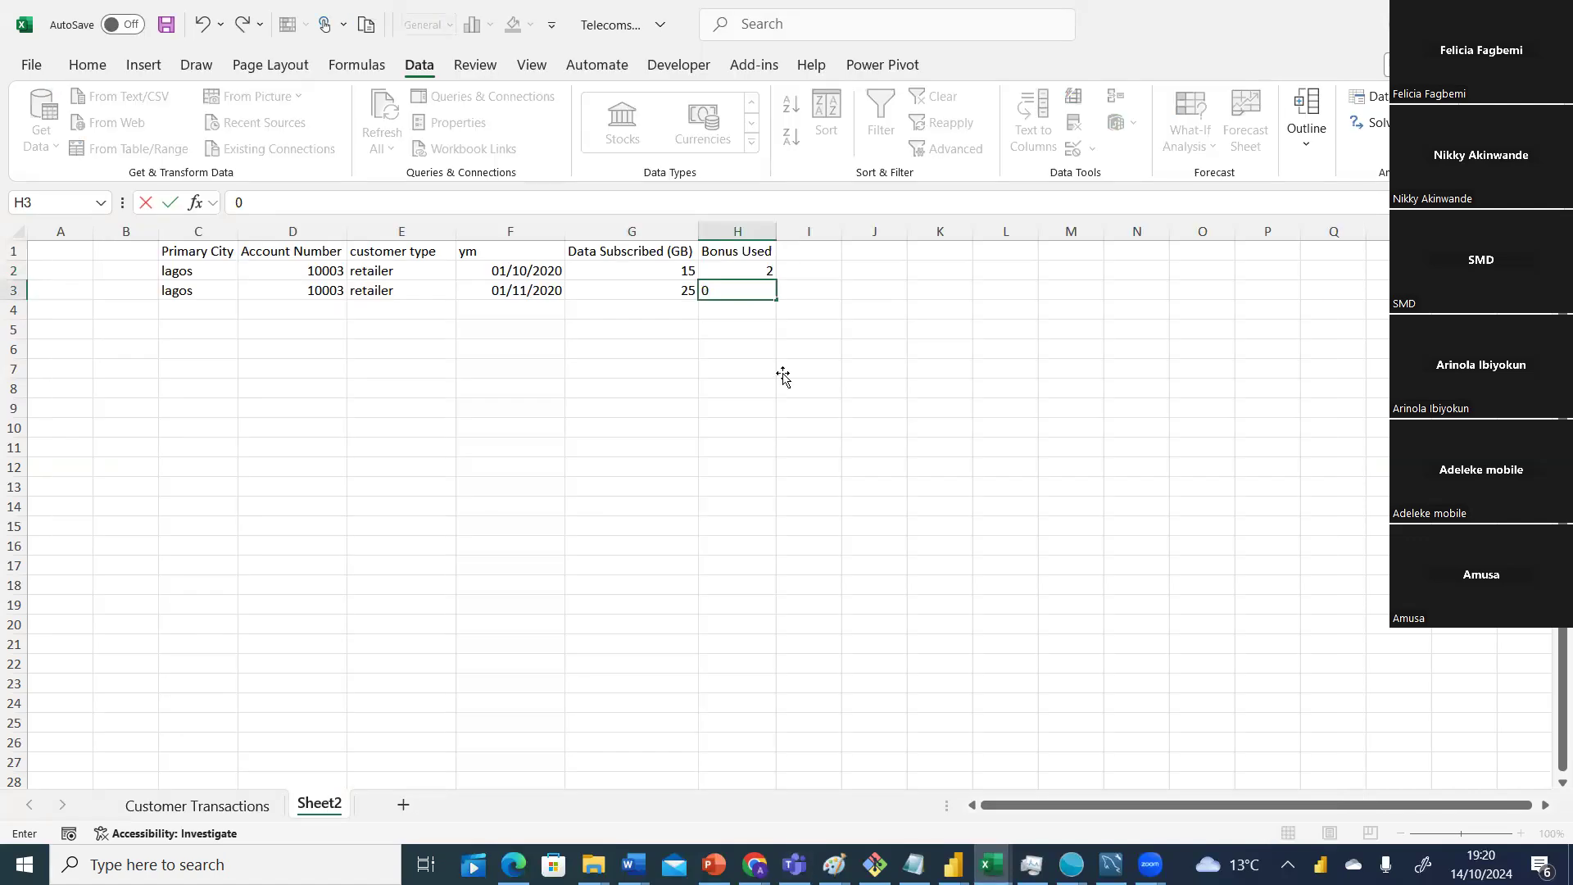
pyautogui.click(783, 373)
# Add the header count in I1 beside Bonus Used.
pyautogui.click(813, 252)
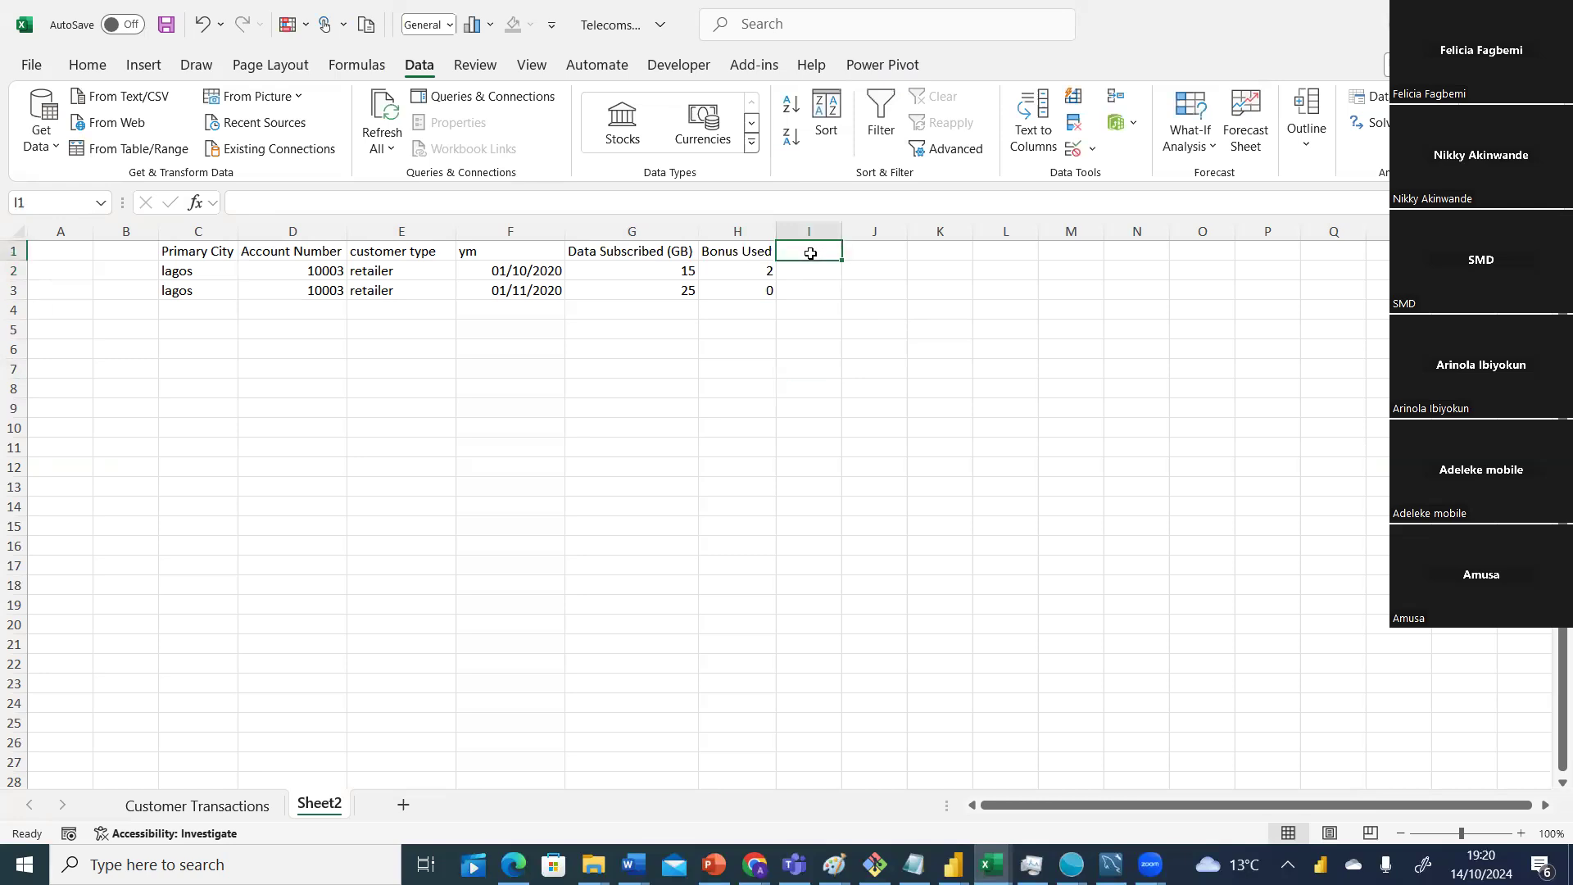
pyautogui.write('coi')
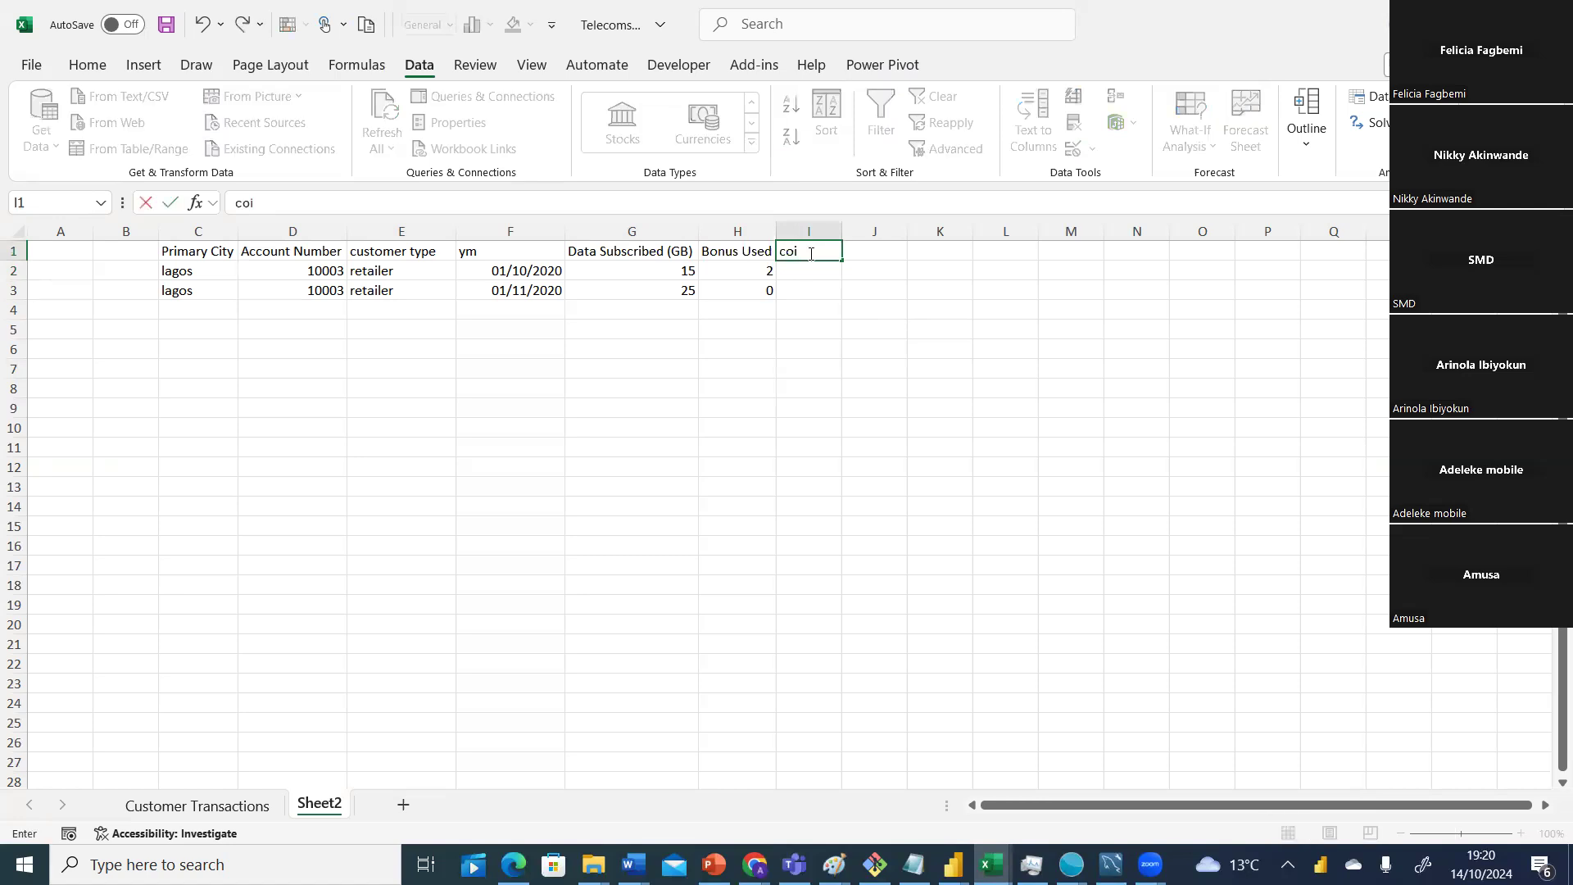
pyautogui.write('uny')
pyautogui.write('t')
pyautogui.click(755, 368)
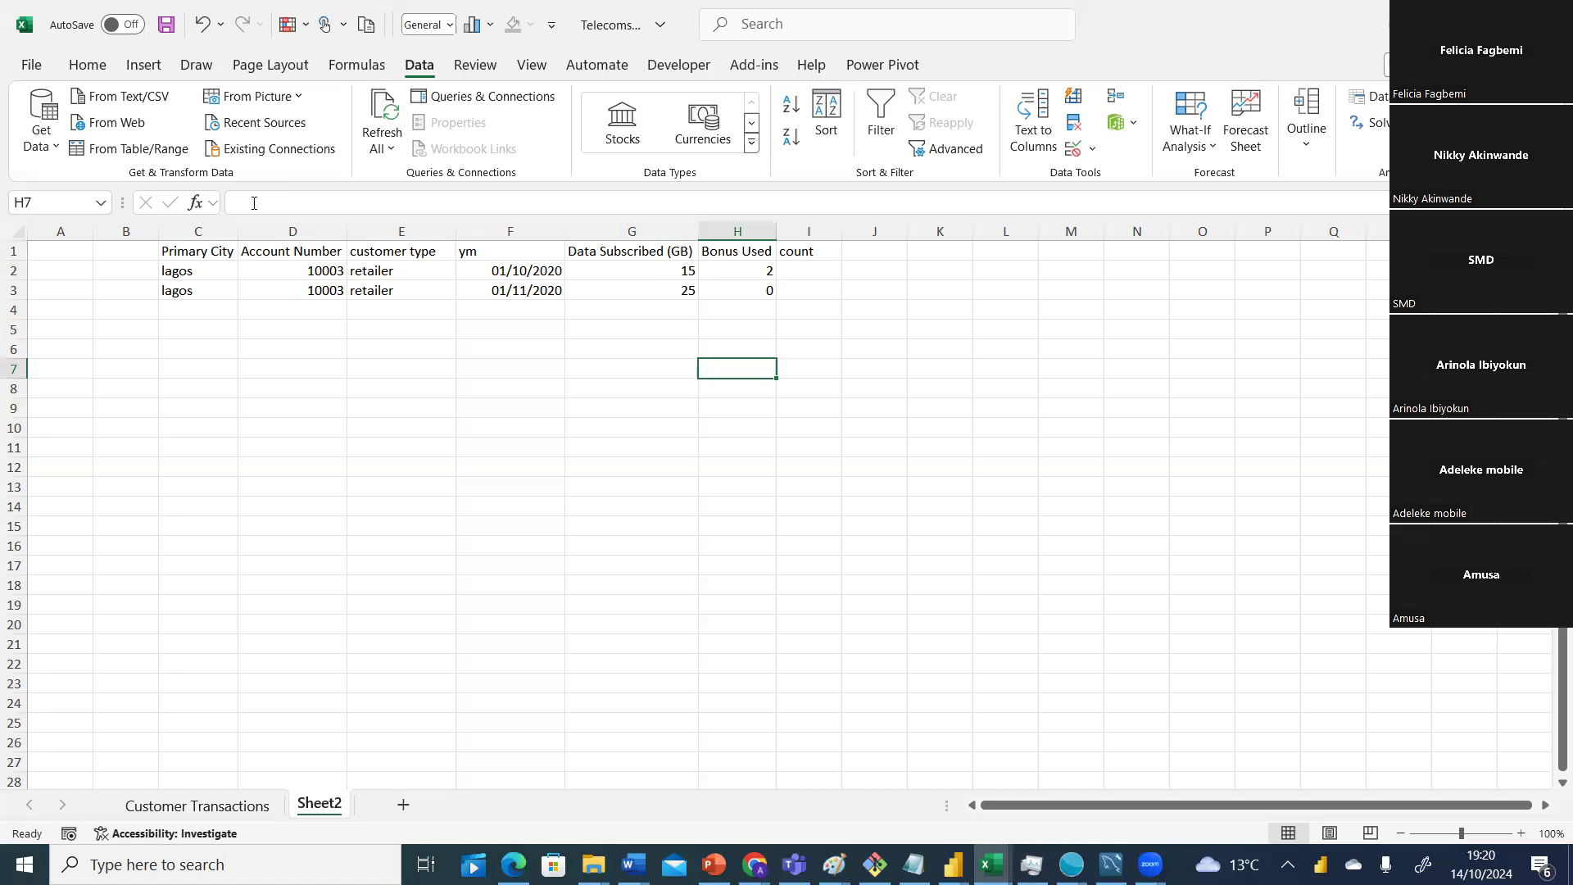
# Extend the I1 header to count data sub and widen column I to fit it.
pyautogui.click(794, 253)
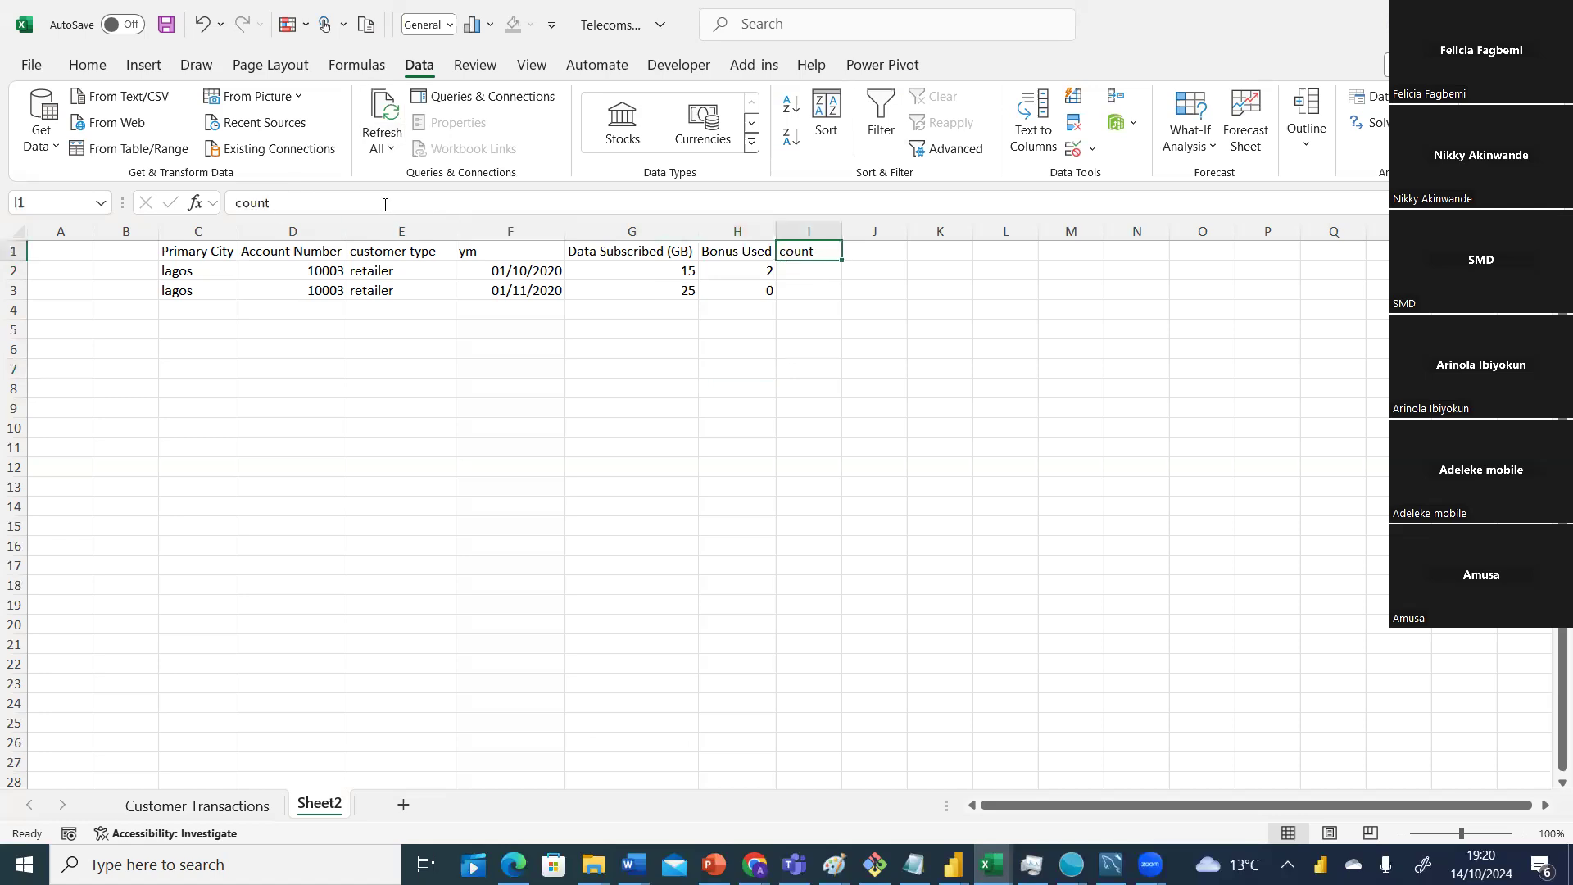
pyautogui.click(385, 205)
pyautogui.write('data sub')
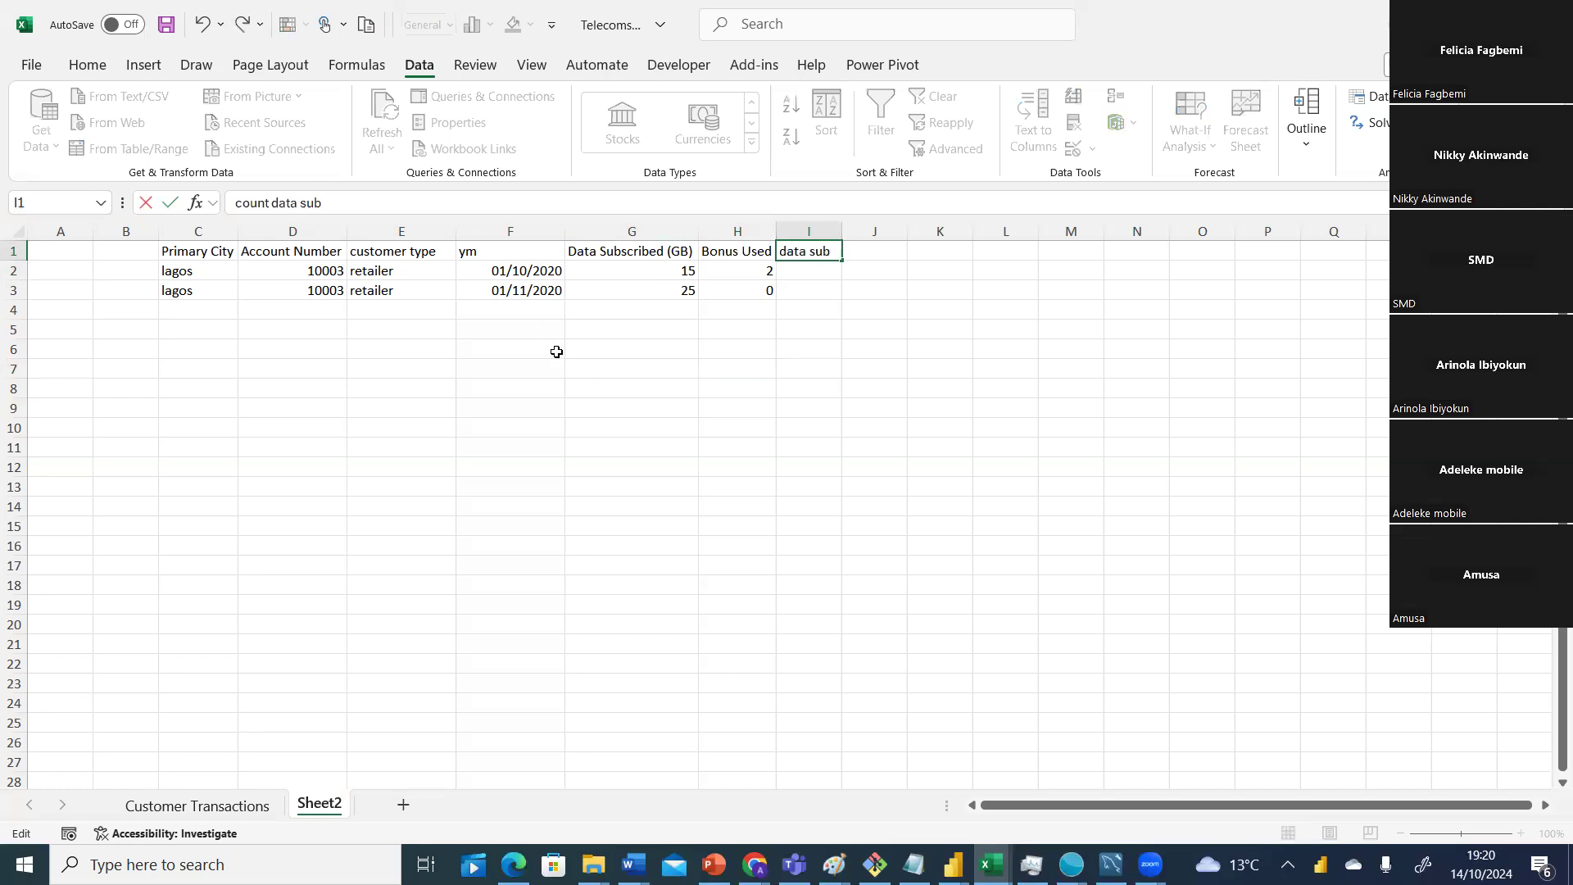
pyautogui.click(606, 453)
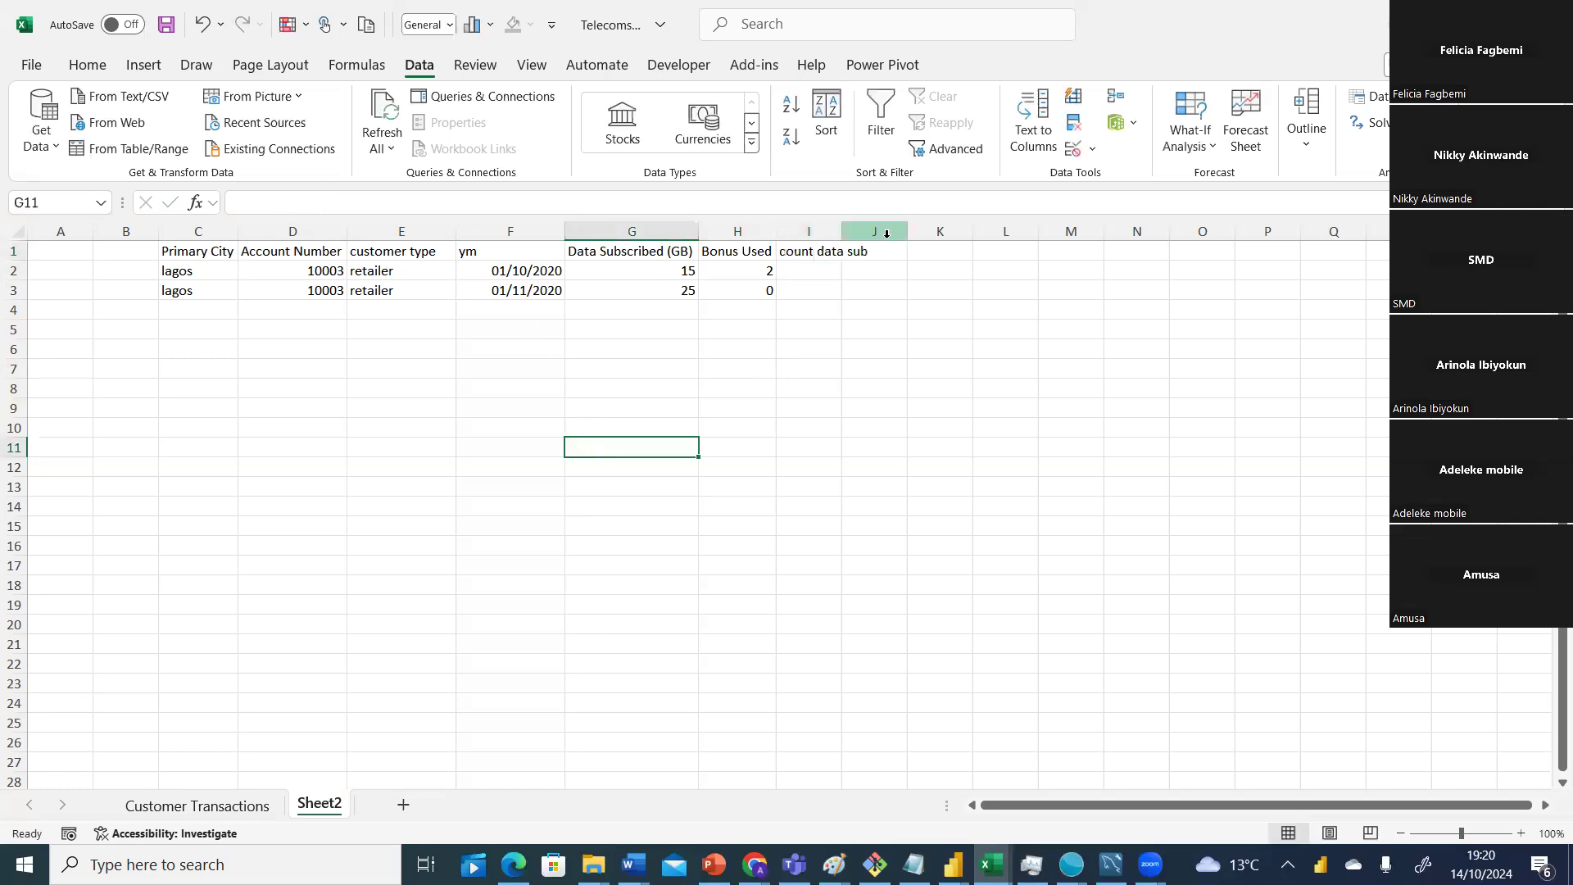
pyautogui.moveTo(843, 233); pyautogui.dragTo(889, 233)
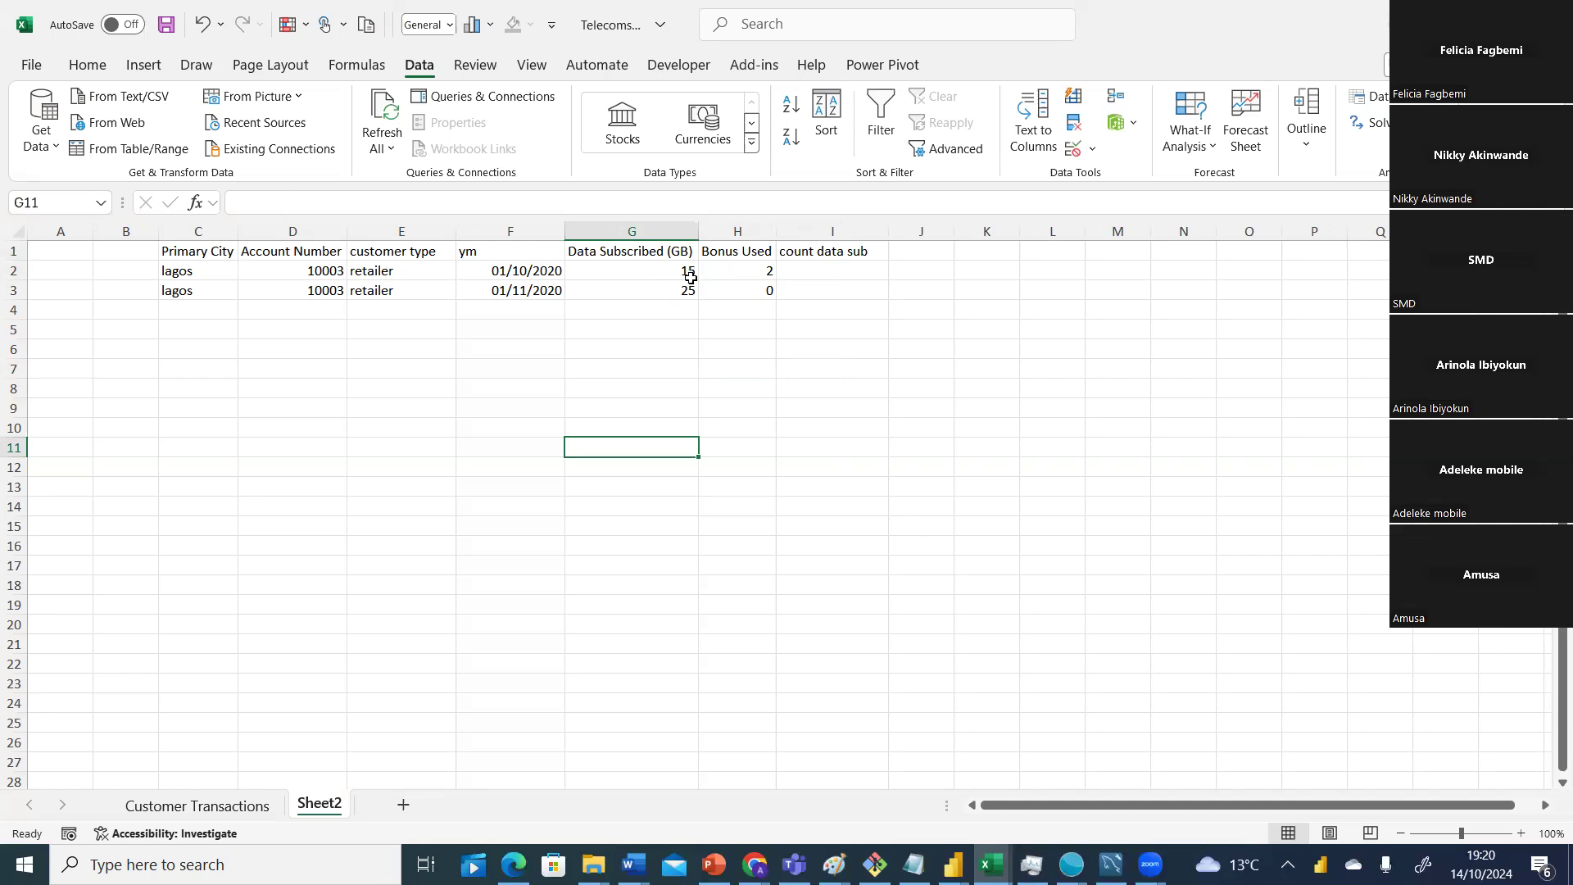
# Fill the monthly ym dates in F2:F3 down through F7.
pyautogui.click(549, 262)
pyautogui.moveTo(551, 284); pyautogui.dragTo(563, 378)
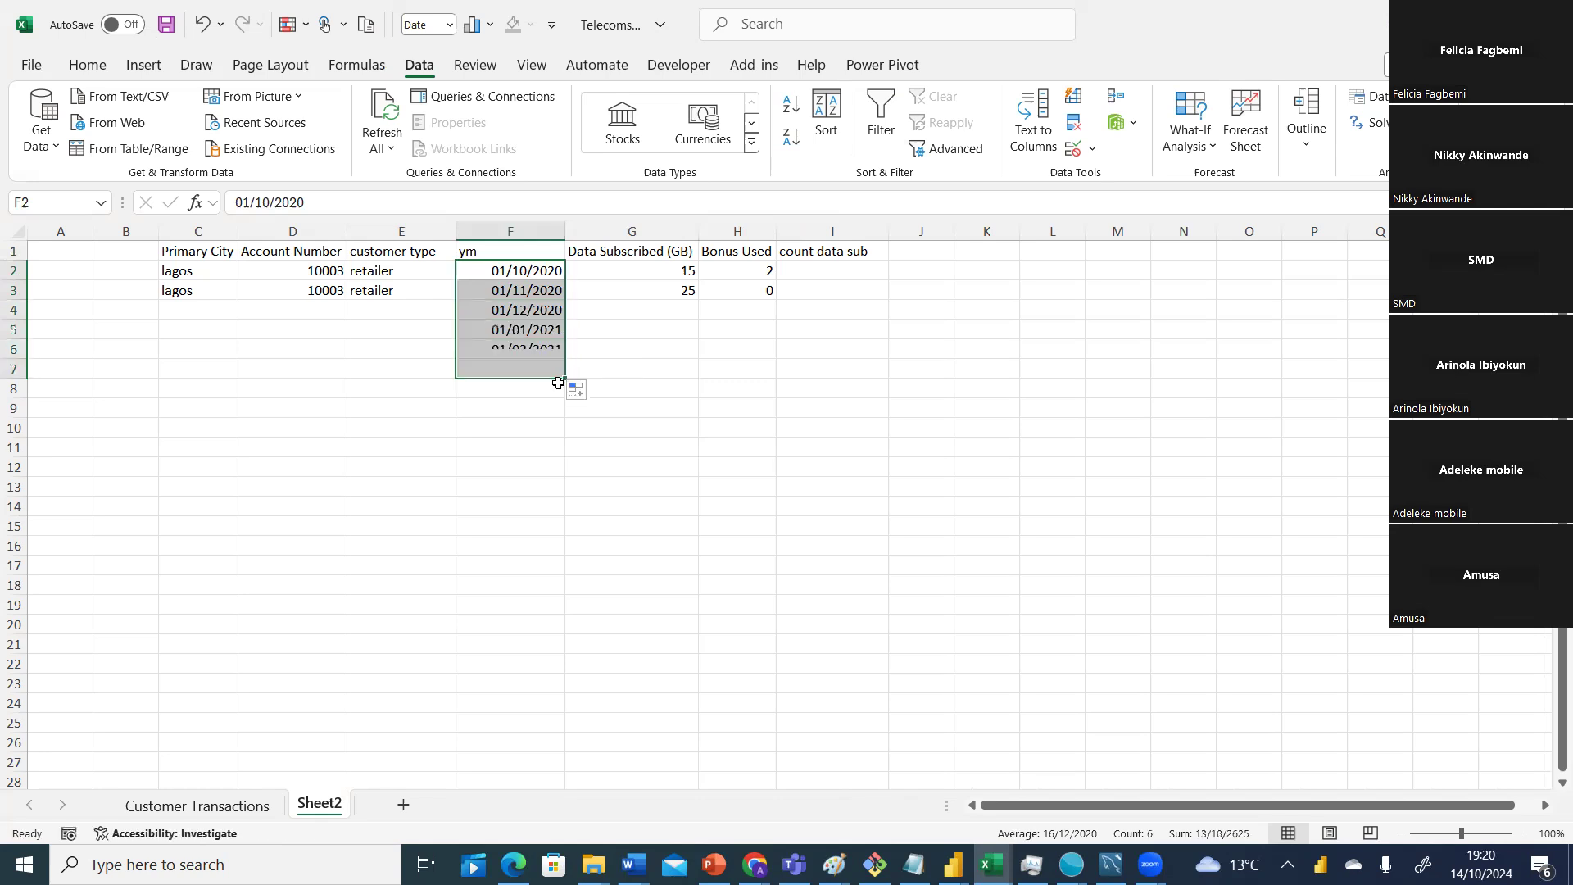
# Change the first two ym dates to 01/07/2020 in F2 and 01/08/2020 in F3.
pyautogui.click(522, 268)
pyautogui.click(273, 202)
pyautogui.press('BackSpace')
pyautogui.press('BackSpace')
pyautogui.write('07')
pyautogui.press('Return')
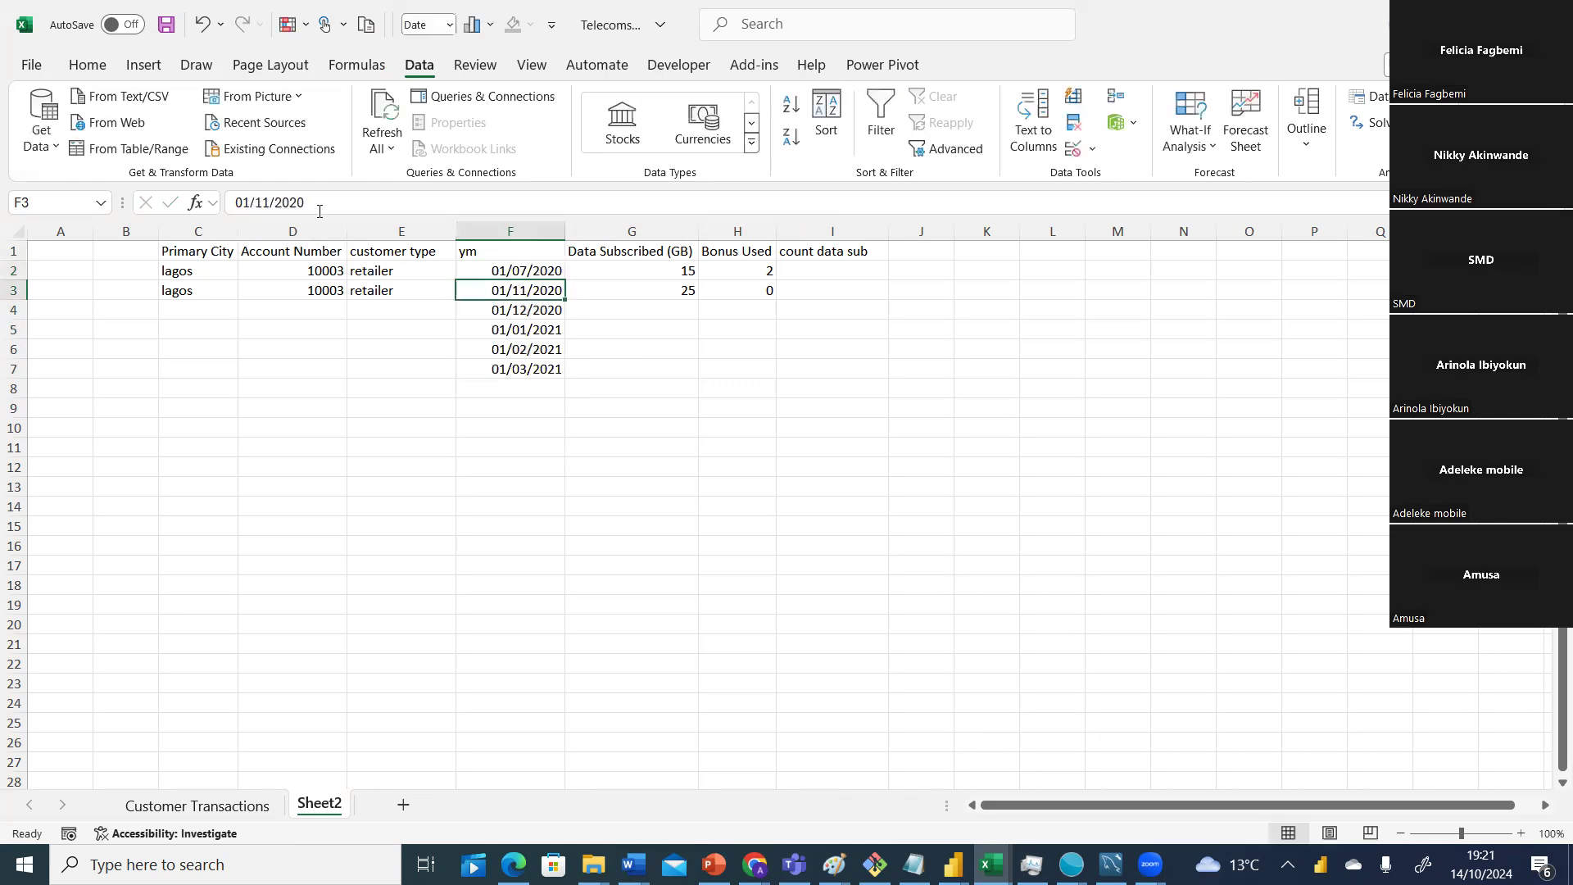
pyautogui.click(275, 200)
pyautogui.press('BackSpace')
pyautogui.press('BackSpace')
pyautogui.write('08')
pyautogui.hotkey('ctrl', 'Return')
# Extend the monthly series from F2:F3 down to F7, ending at 01/12/2020.
pyautogui.click(529, 271)
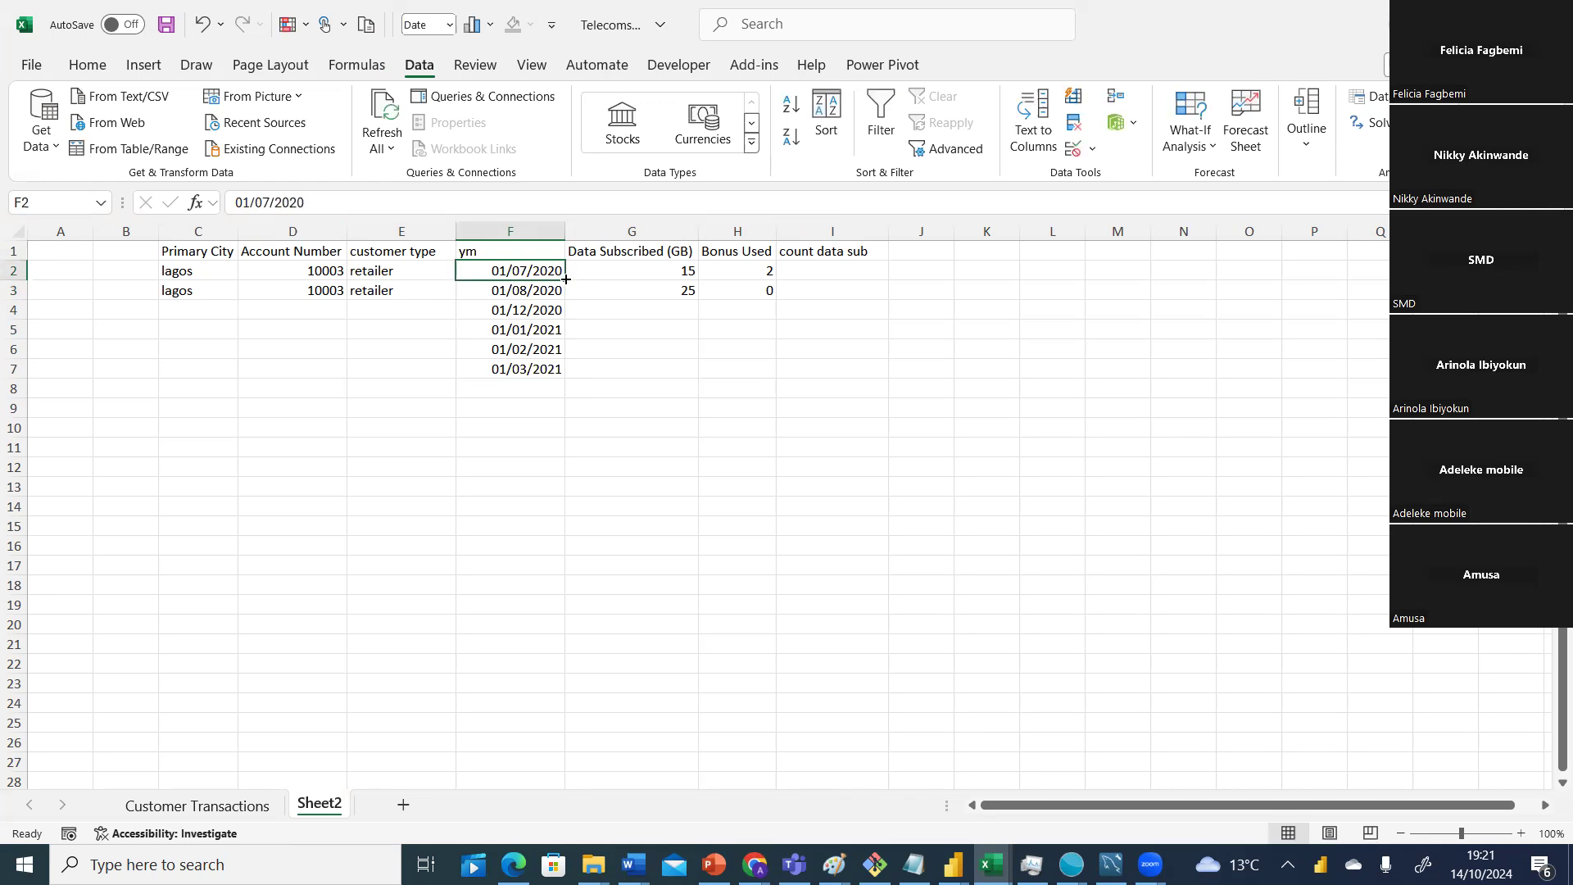
pyautogui.click(555, 288)
pyautogui.click(553, 271)
pyautogui.keyDown('ctrl'); pyautogui.click(545, 296); pyautogui.keyUp('ctrl')
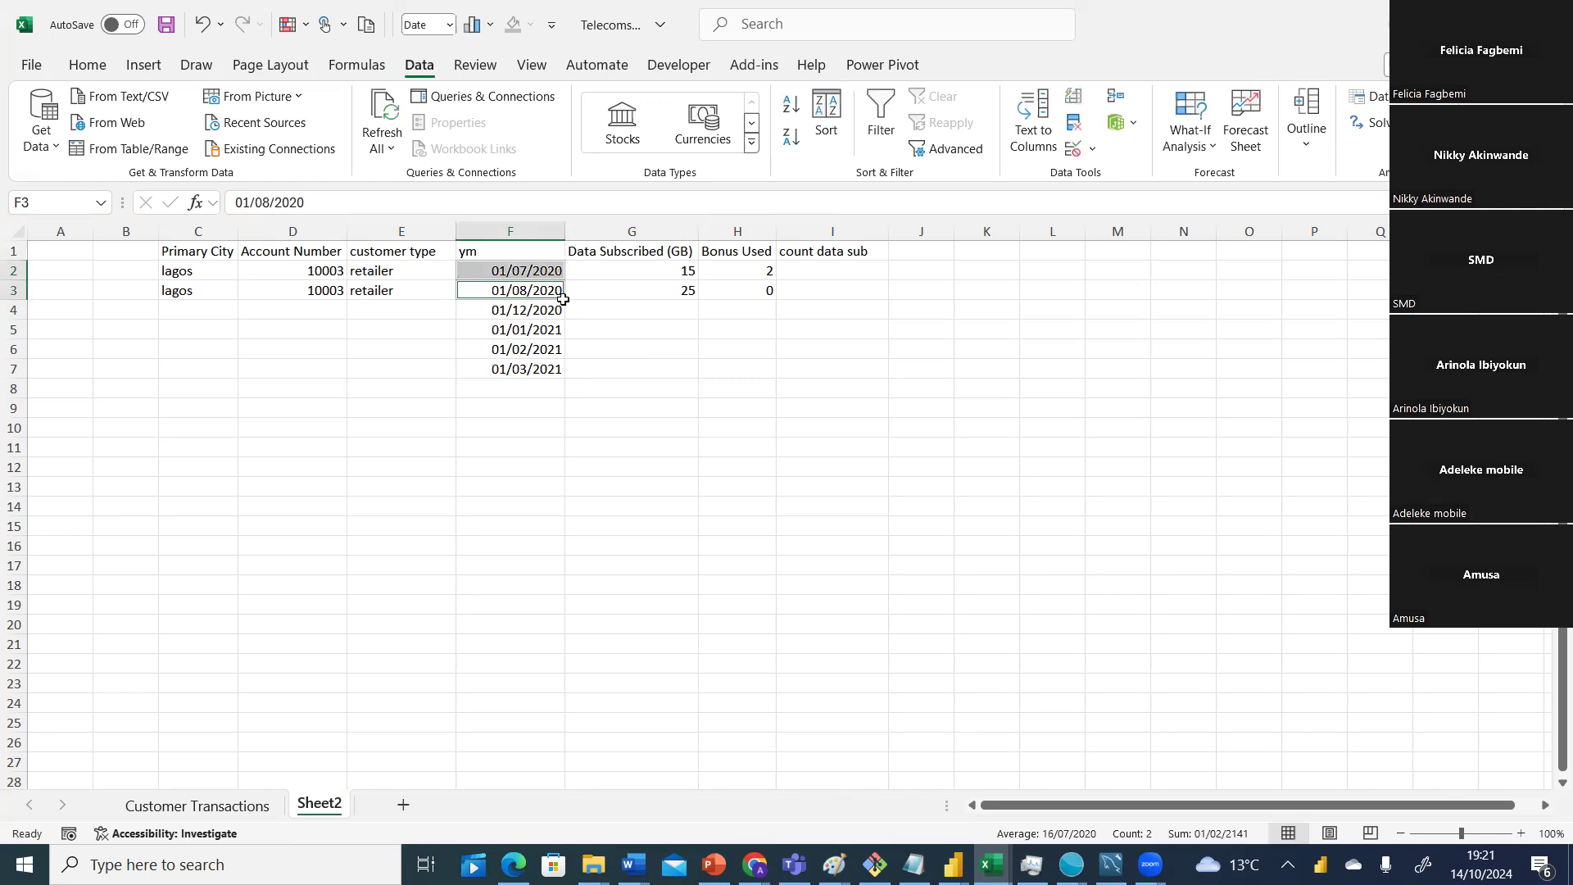
pyautogui.click(545, 347)
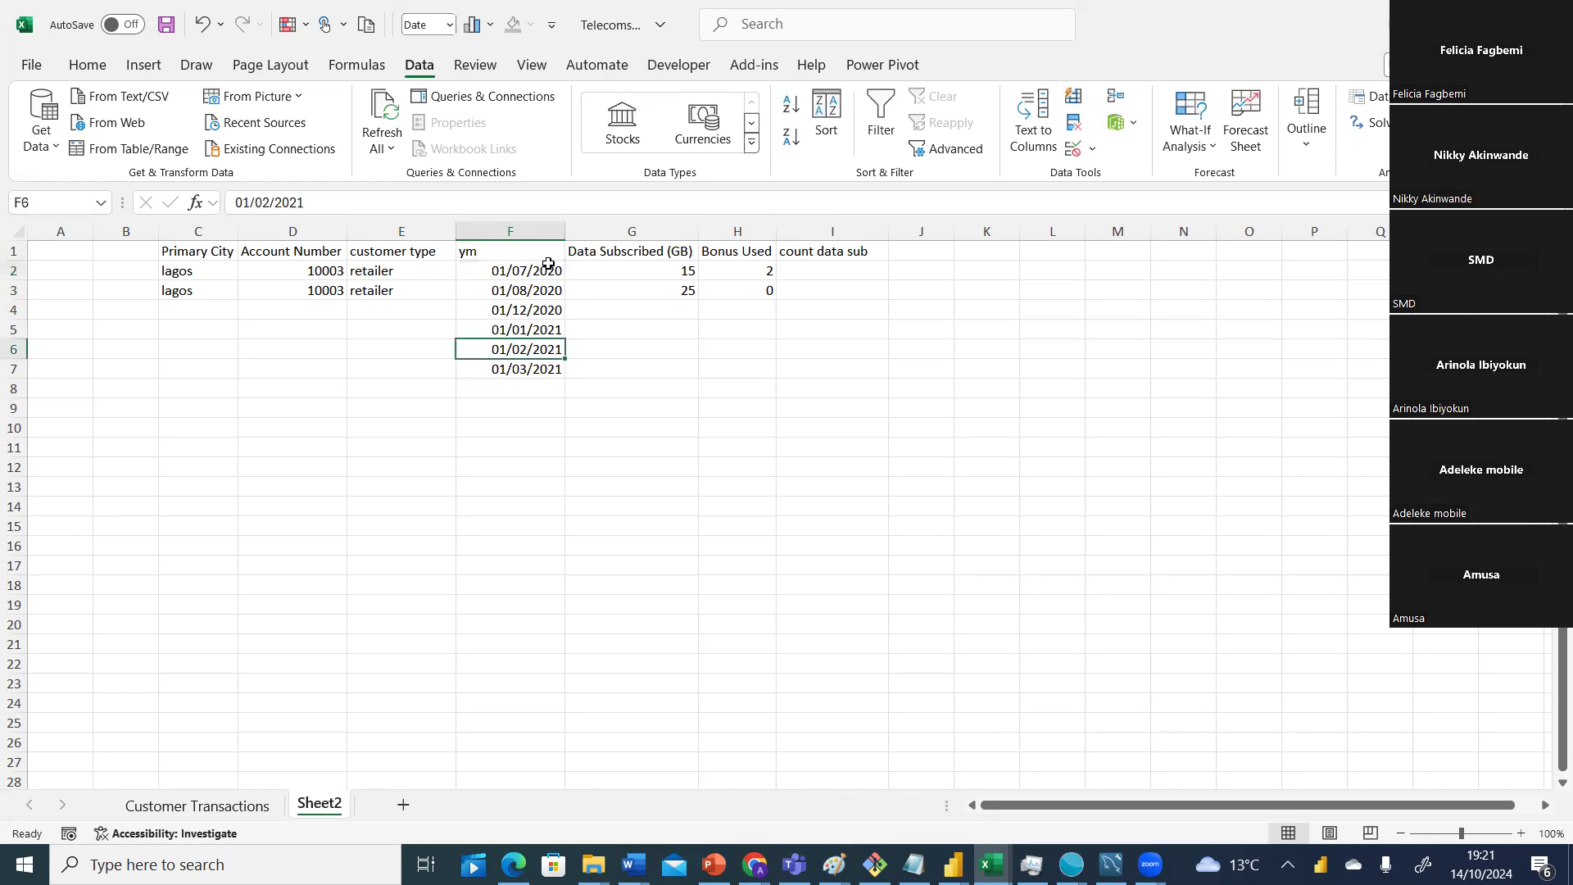
pyautogui.moveTo(548, 268); pyautogui.dragTo(564, 375)
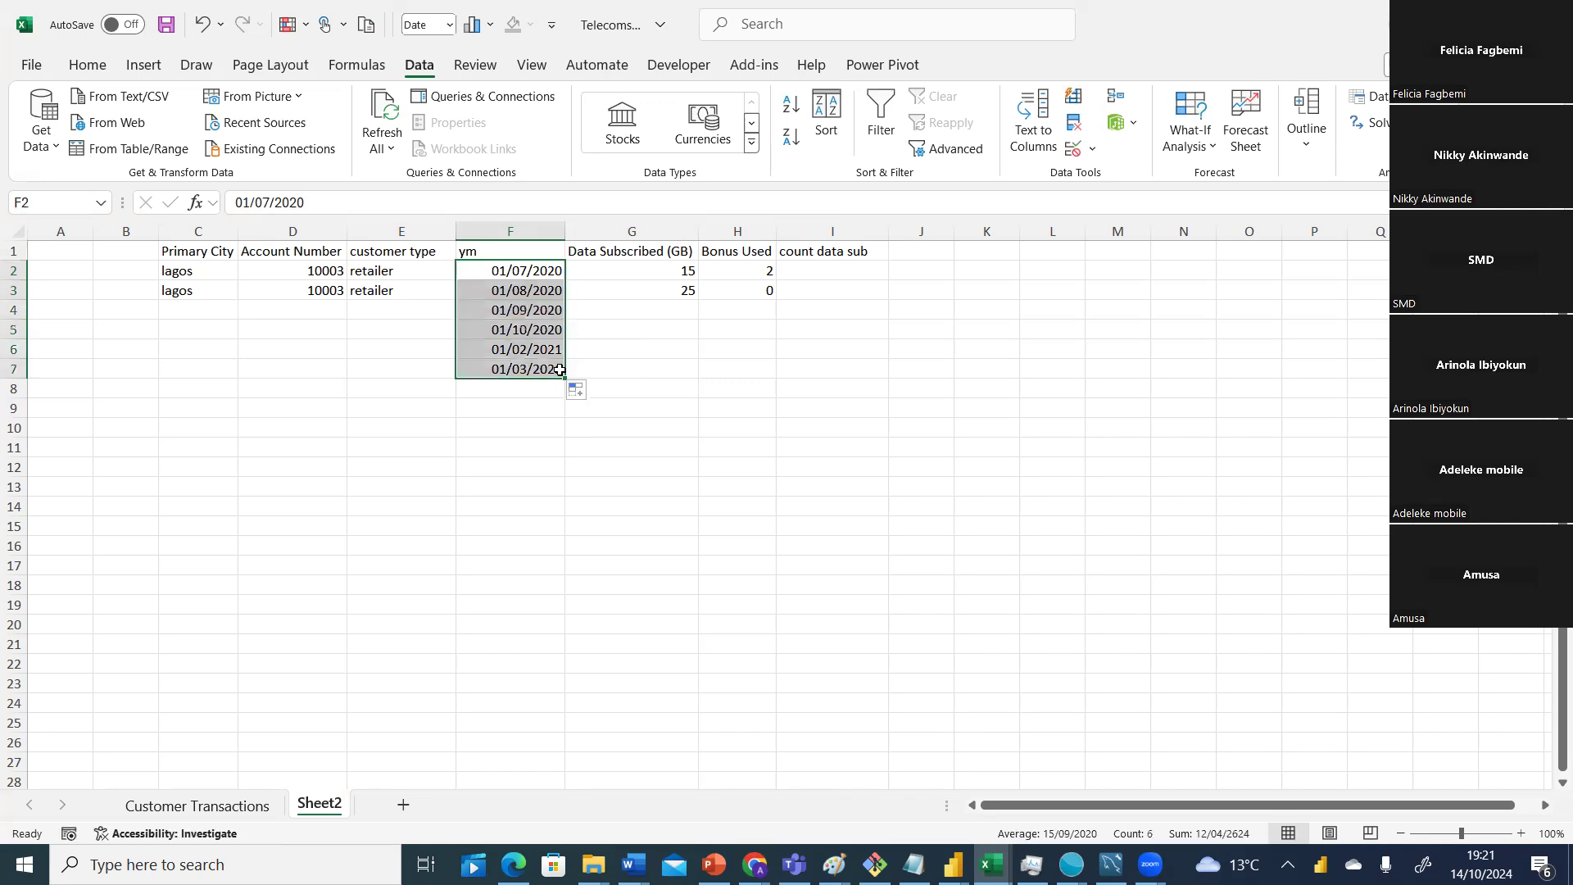
# Fill the Primary City, Account Number and customer type values down through row 7.
pyautogui.click(336, 386)
pyautogui.moveTo(212, 280); pyautogui.dragTo(237, 375)
pyautogui.moveTo(326, 271); pyautogui.dragTo(330, 292)
pyautogui.moveTo(350, 369); pyautogui.dragTo(349, 382)
pyautogui.click(419, 268)
pyautogui.moveTo(416, 281); pyautogui.dragTo(451, 383)
# Fill the 25 in G3 down to G7 and extend the Bonus Used values from H2:H3 down to H7.
pyautogui.click(684, 288)
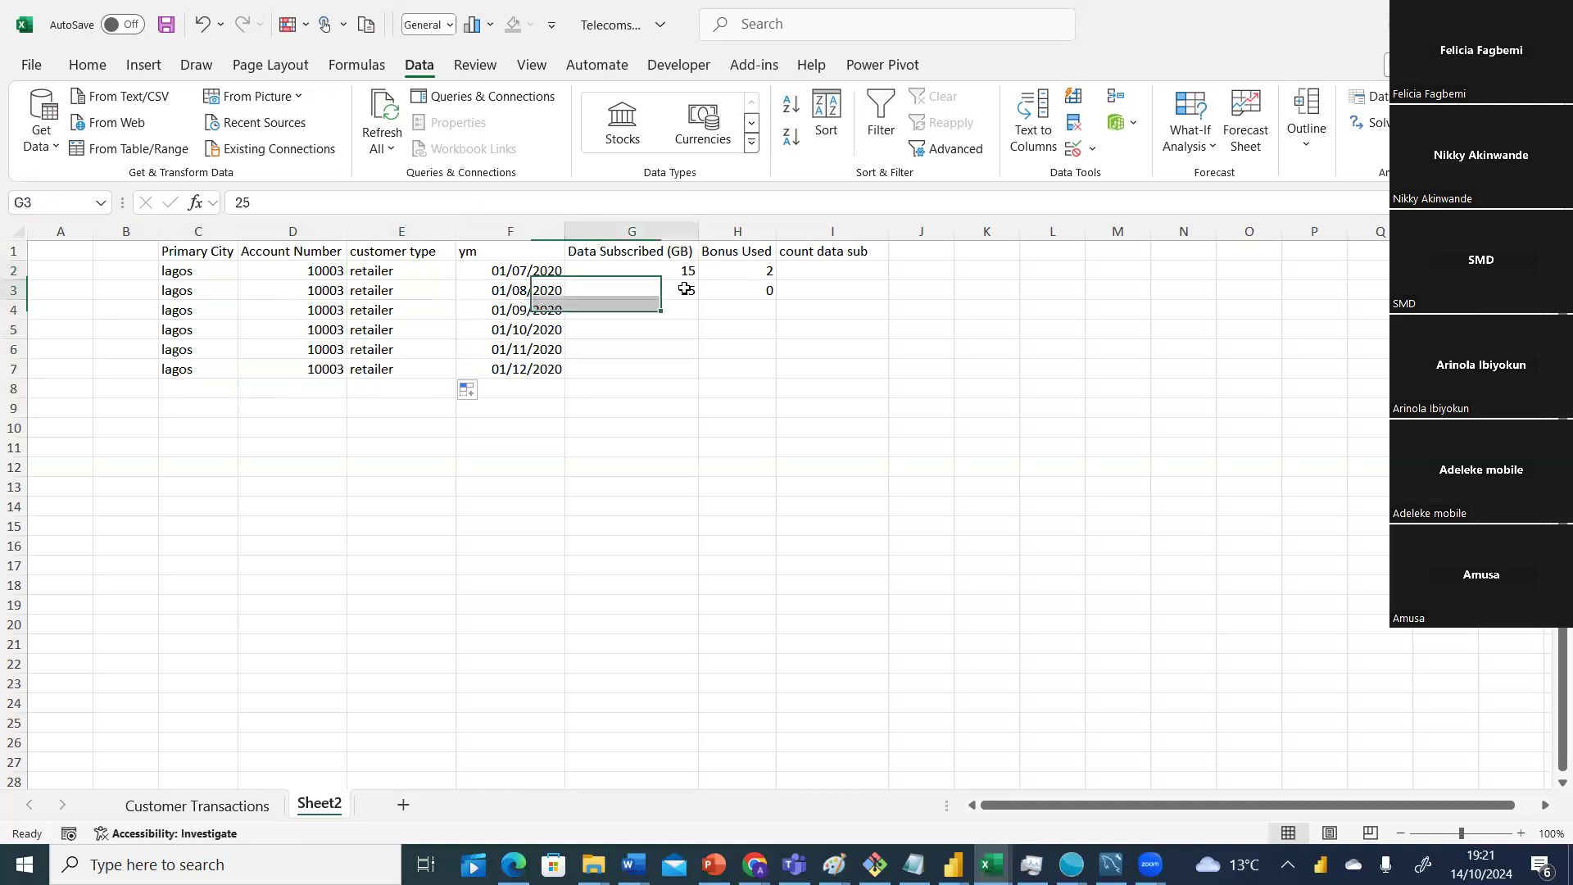
pyautogui.moveTo(698, 336); pyautogui.dragTo(697, 382)
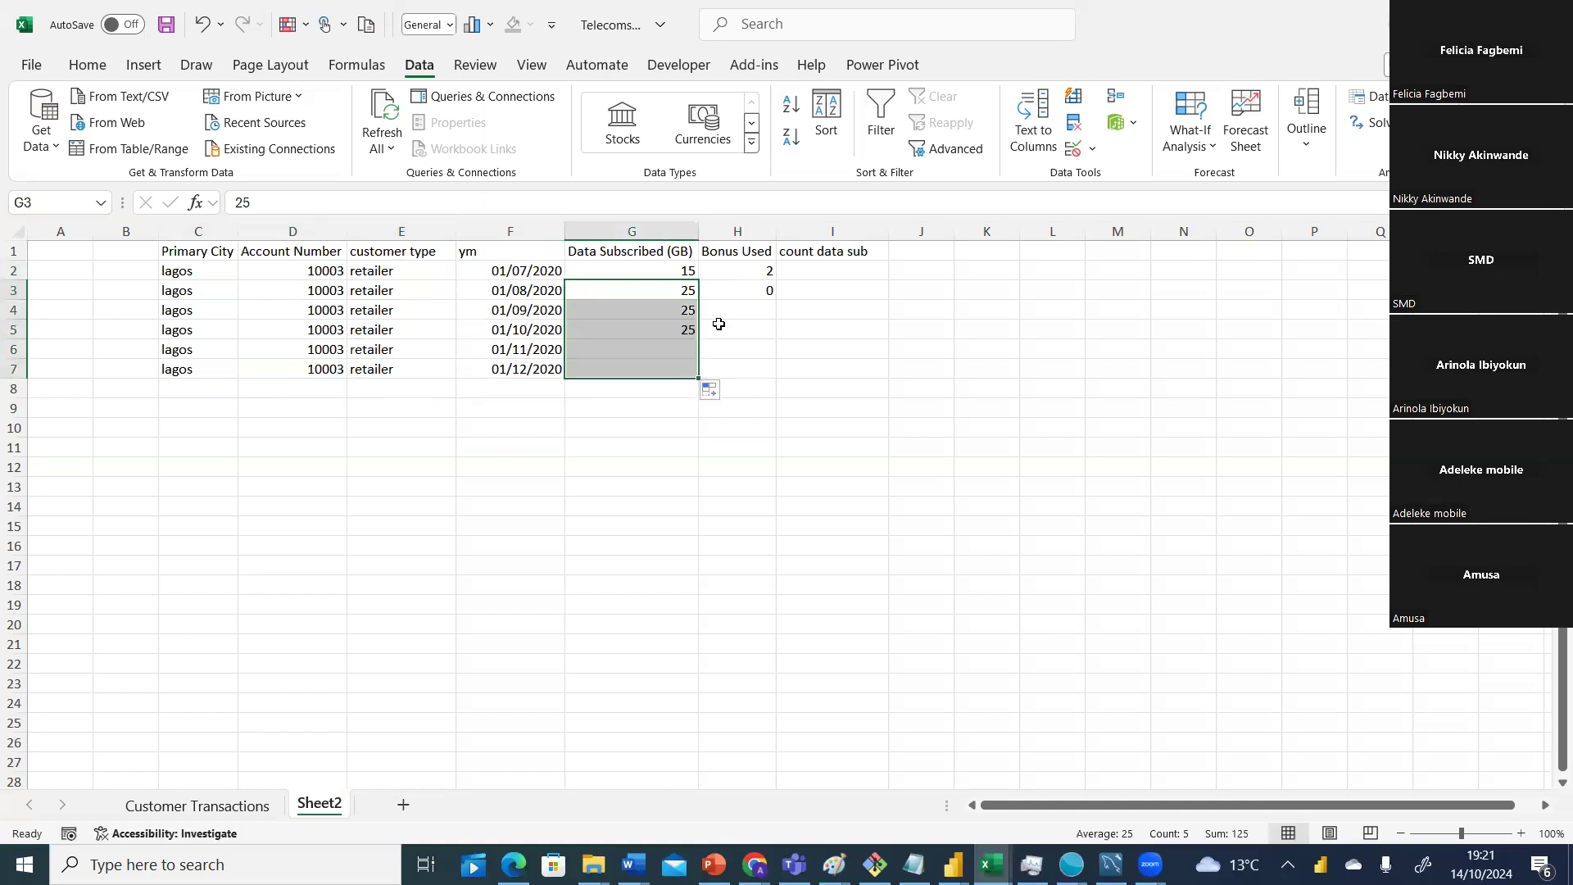
pyautogui.moveTo(757, 264); pyautogui.dragTo(770, 376)
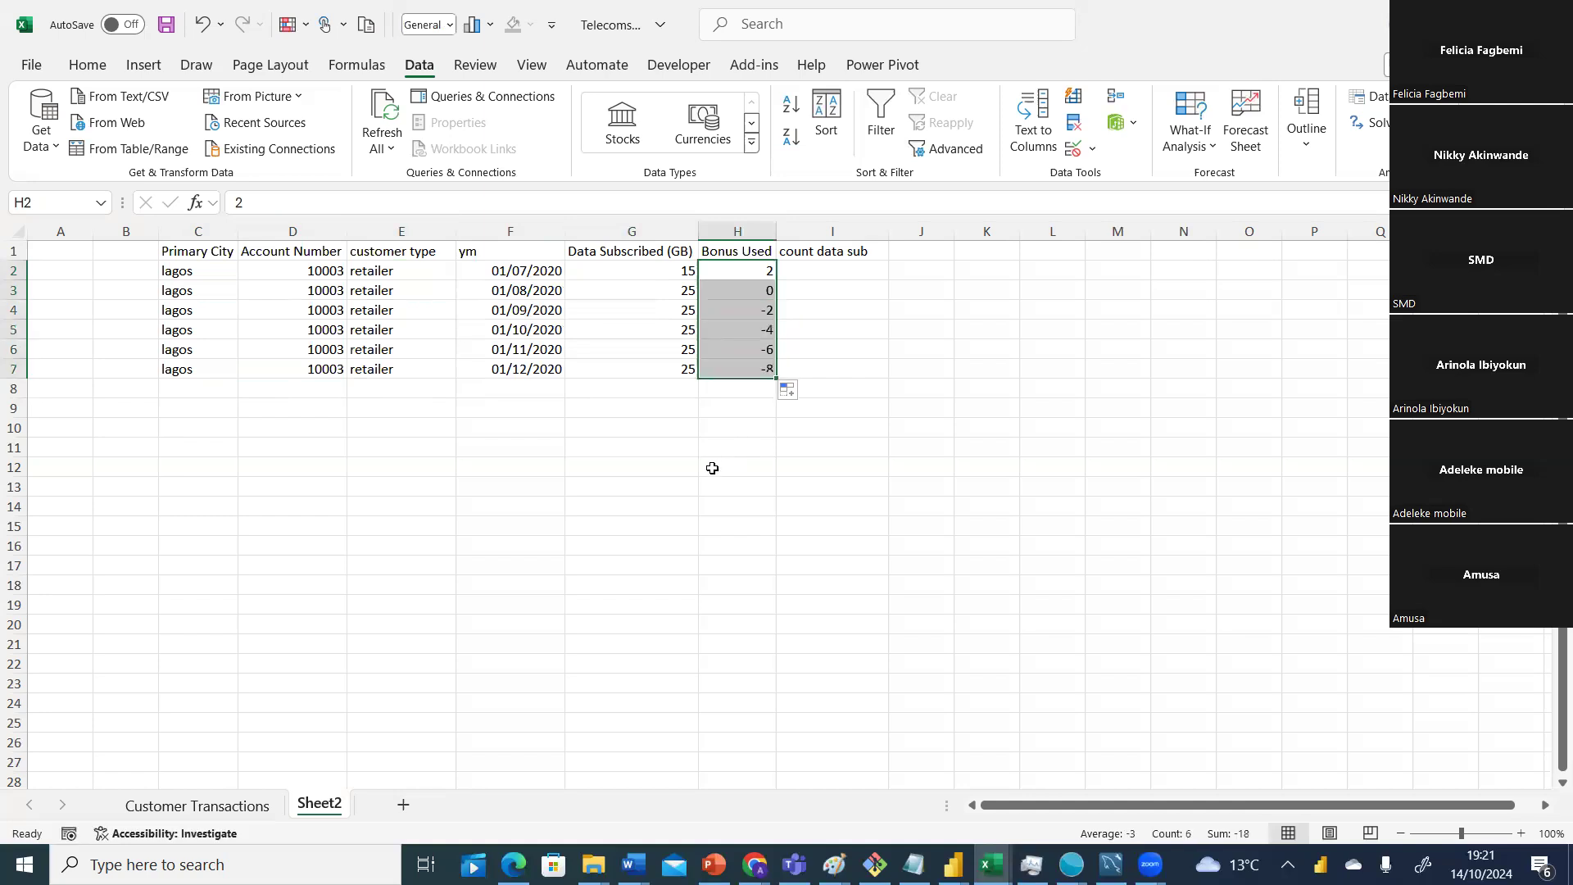
# Replace the Bonus Used values in H4:H7 with 2, 6, 90 and 9.
pyautogui.click(712, 468)
pyautogui.click(764, 312)
pyautogui.doubleClick(764, 312)
pyautogui.press('BackSpace')
pyautogui.press('Return')
pyautogui.write('6')
pyautogui.press('Return')
pyautogui.write('90')
pyautogui.press('Return')
pyautogui.write('9')
pyautogui.press('Return')
pyautogui.click(750, 466)
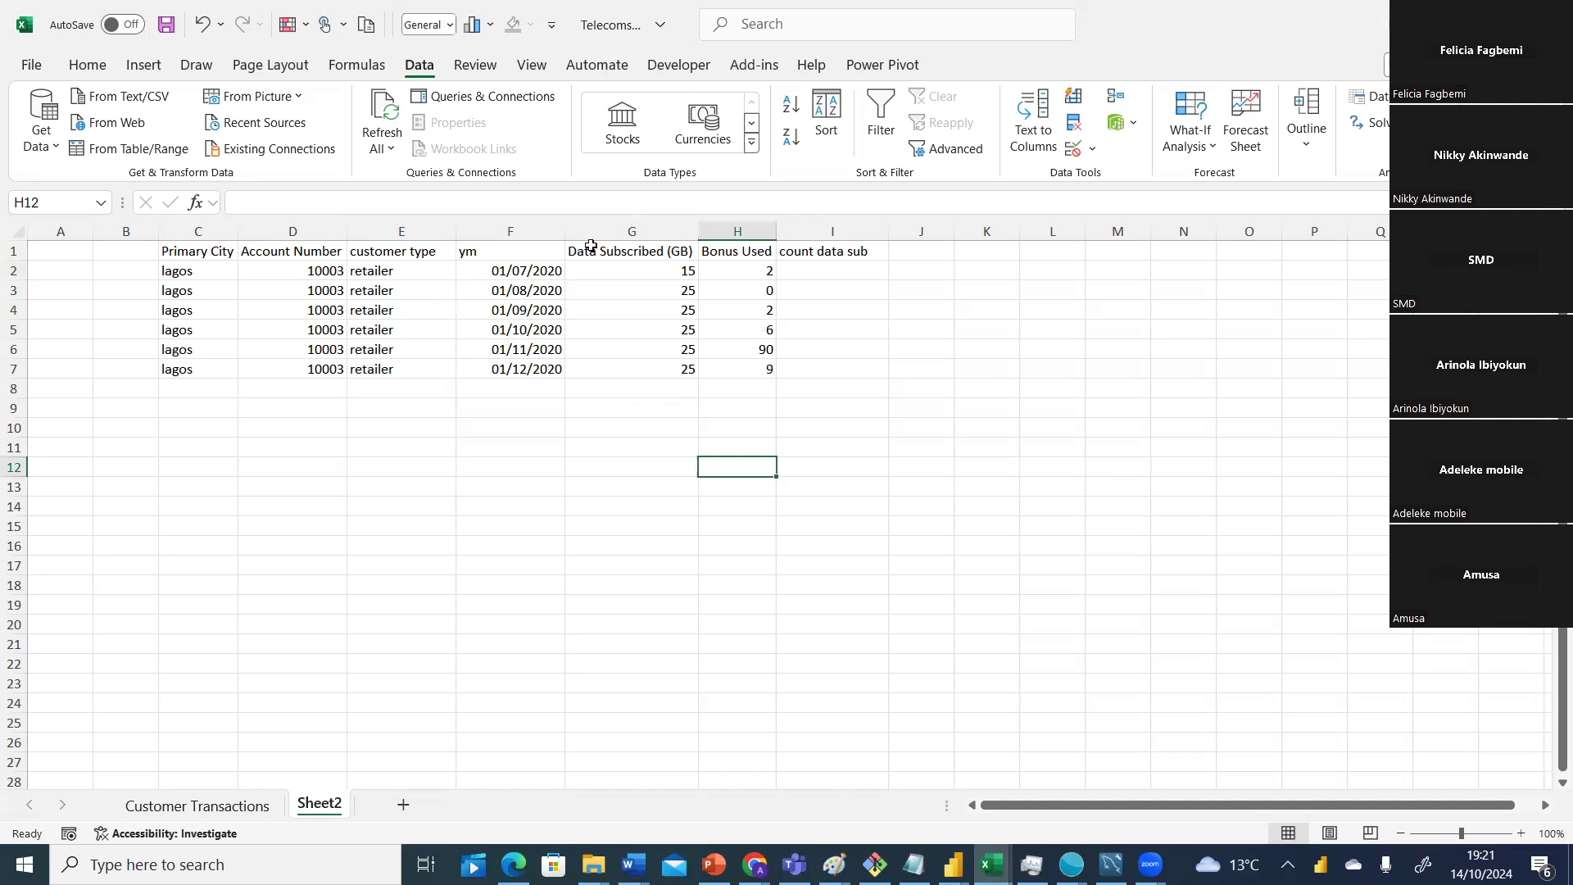
# Set the Data Subscribed (GB) values in G4 and G6 to 0.
pyautogui.click(693, 312)
pyautogui.write('0')
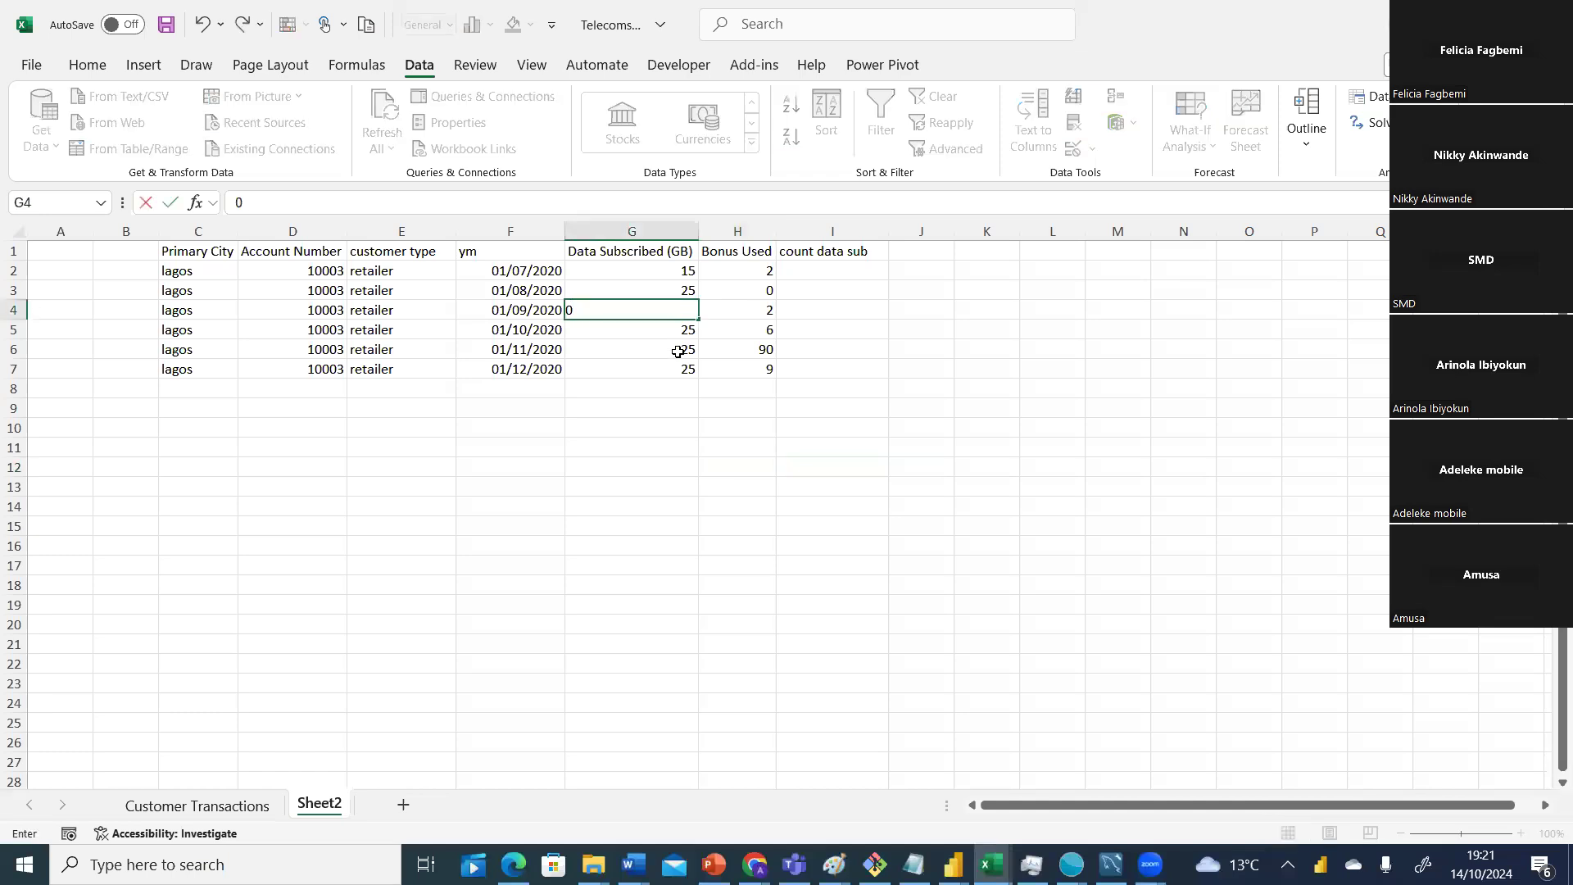
pyautogui.click(678, 351)
pyautogui.write('0')
pyautogui.click(661, 439)
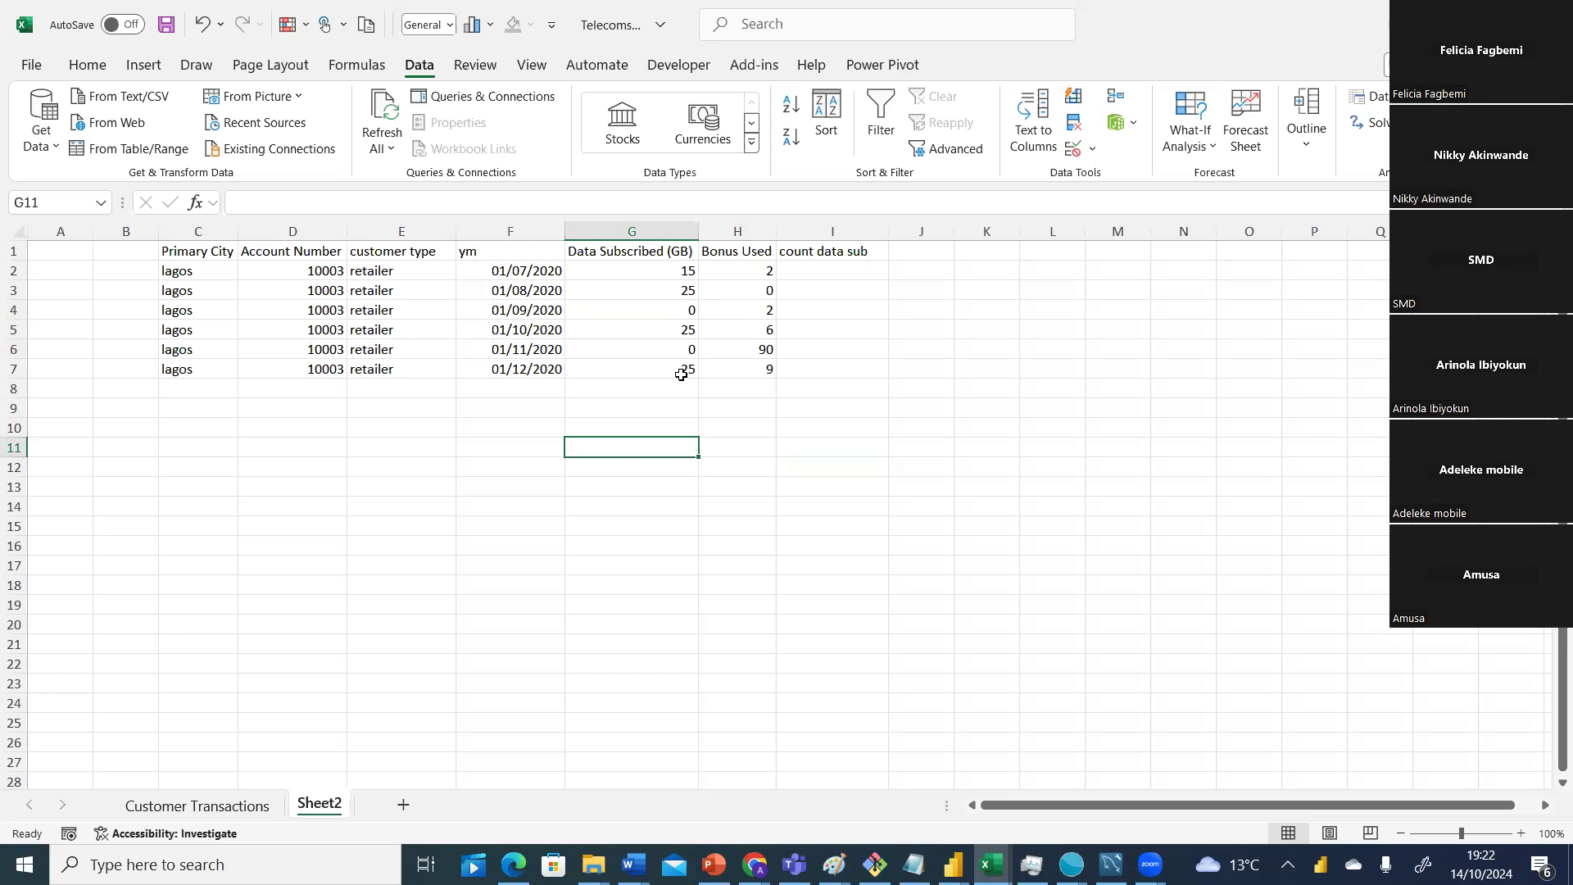
# Enter the data subscription count 4 in I10 and in I4 under the count data sub header.
pyautogui.click(807, 434)
pyautogui.write('4')
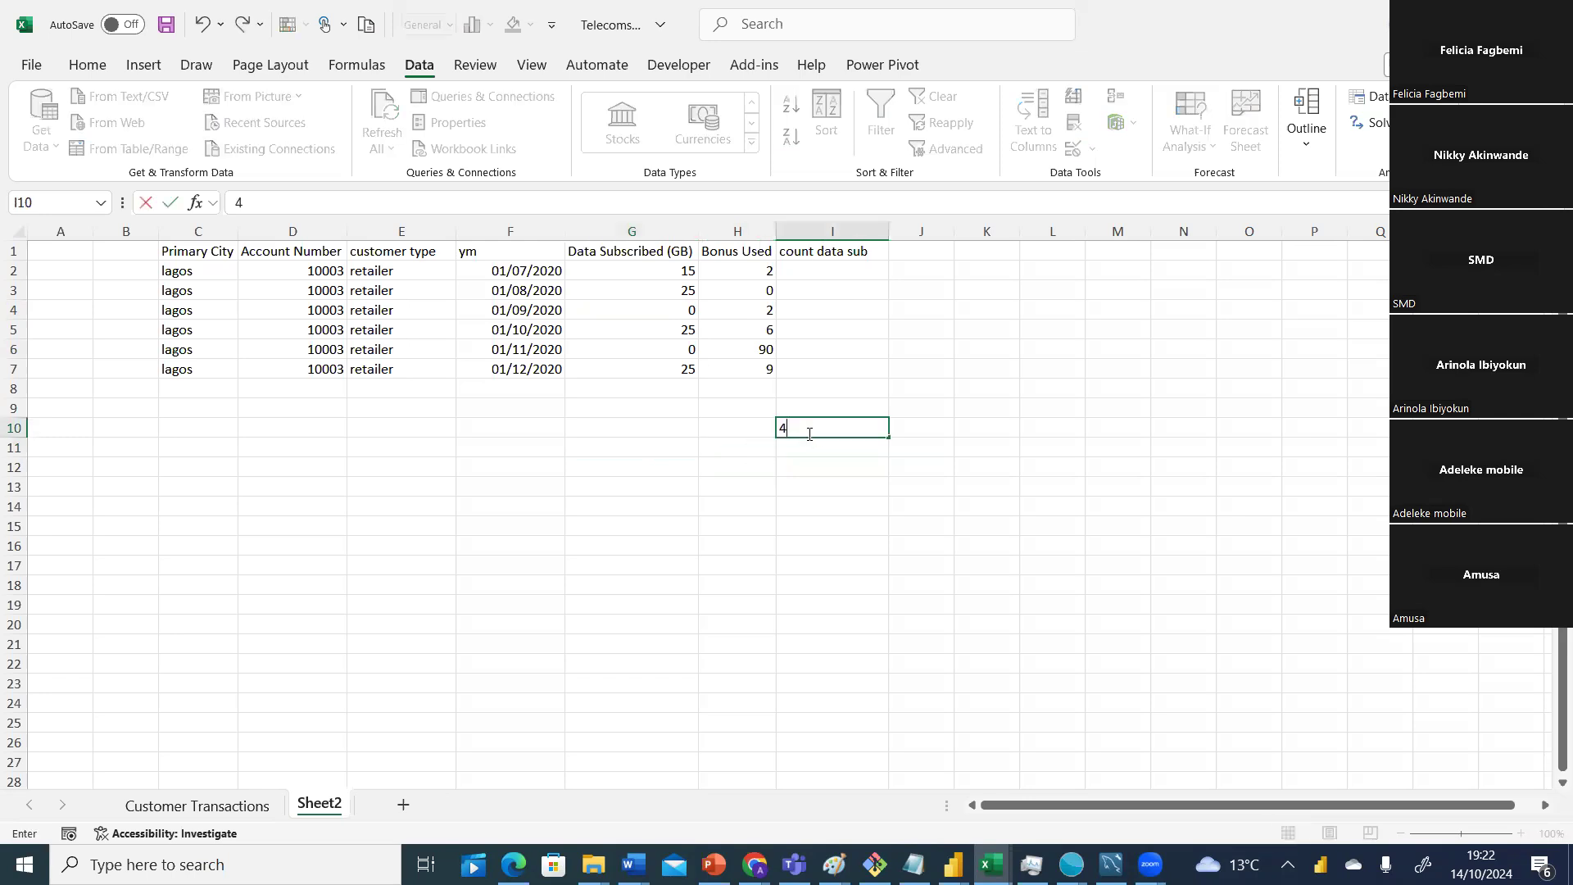
pyautogui.click(832, 304)
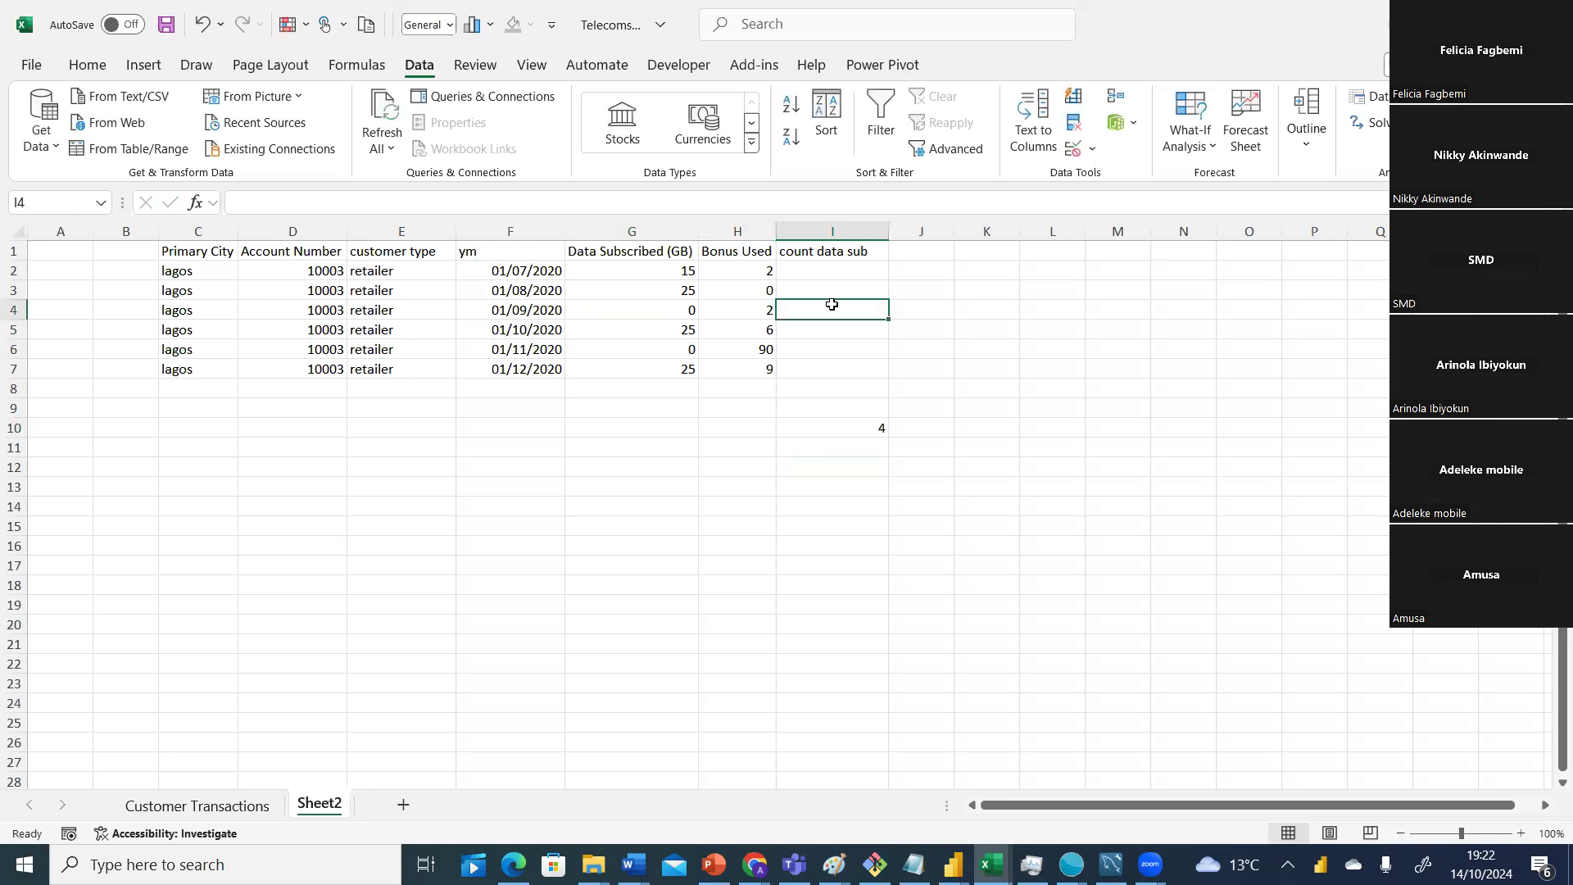
pyautogui.write('4')
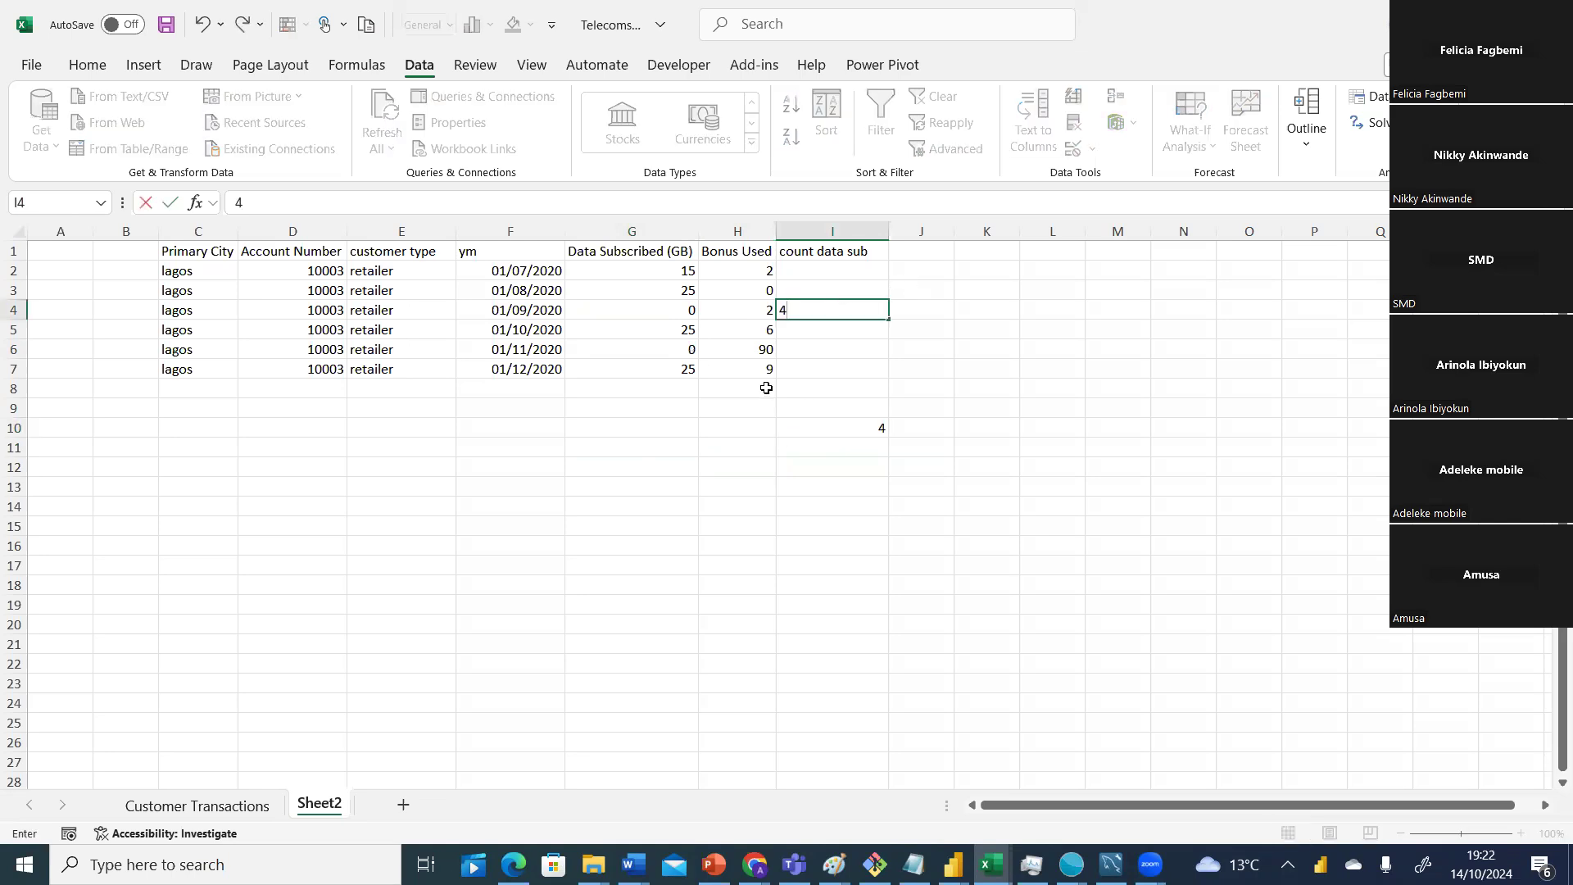
# Add the header bonus used in J1 and enter its count 5 in J4.
pyautogui.click(928, 250)
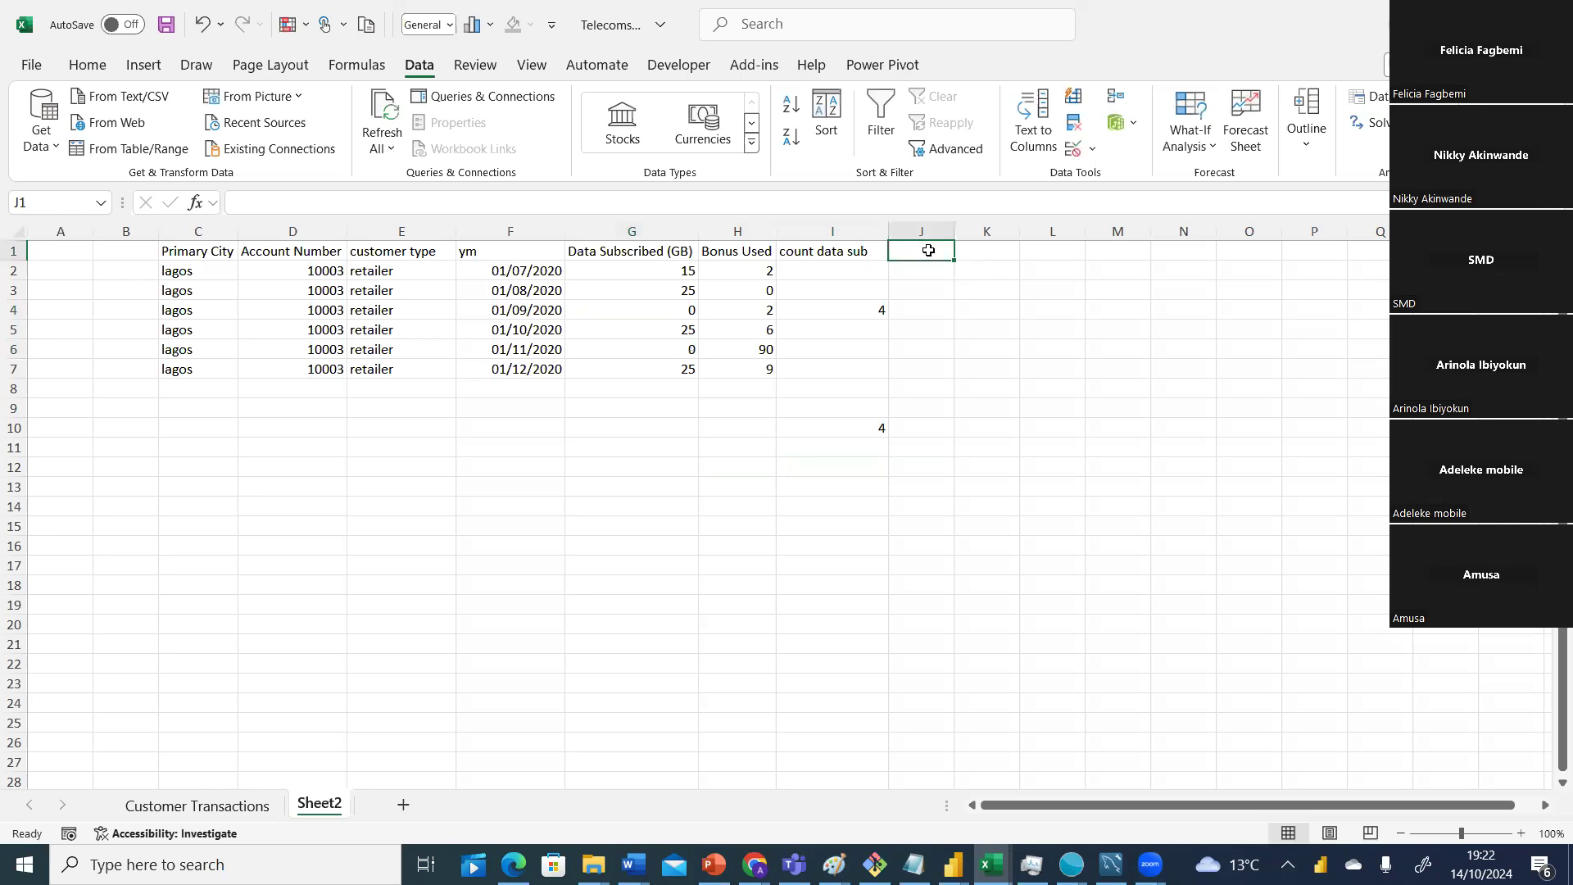
pyautogui.write('bonus ude')
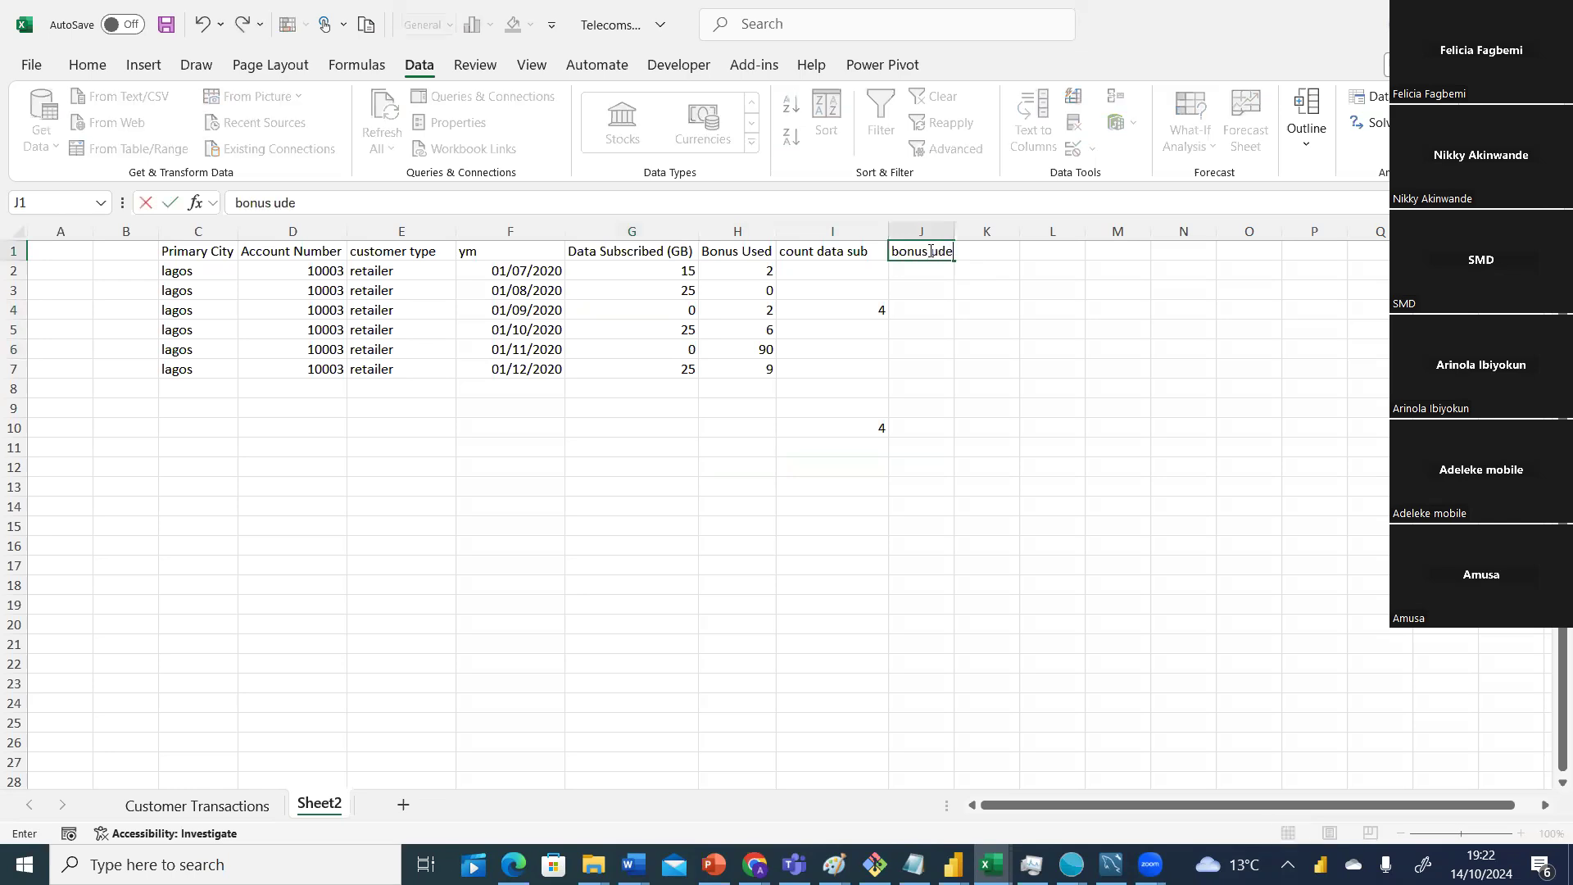
pyautogui.press('BackSpace')
pyautogui.press('BackSpace')
pyautogui.press('BackSpace')
pyautogui.write('used')
pyautogui.click(916, 309)
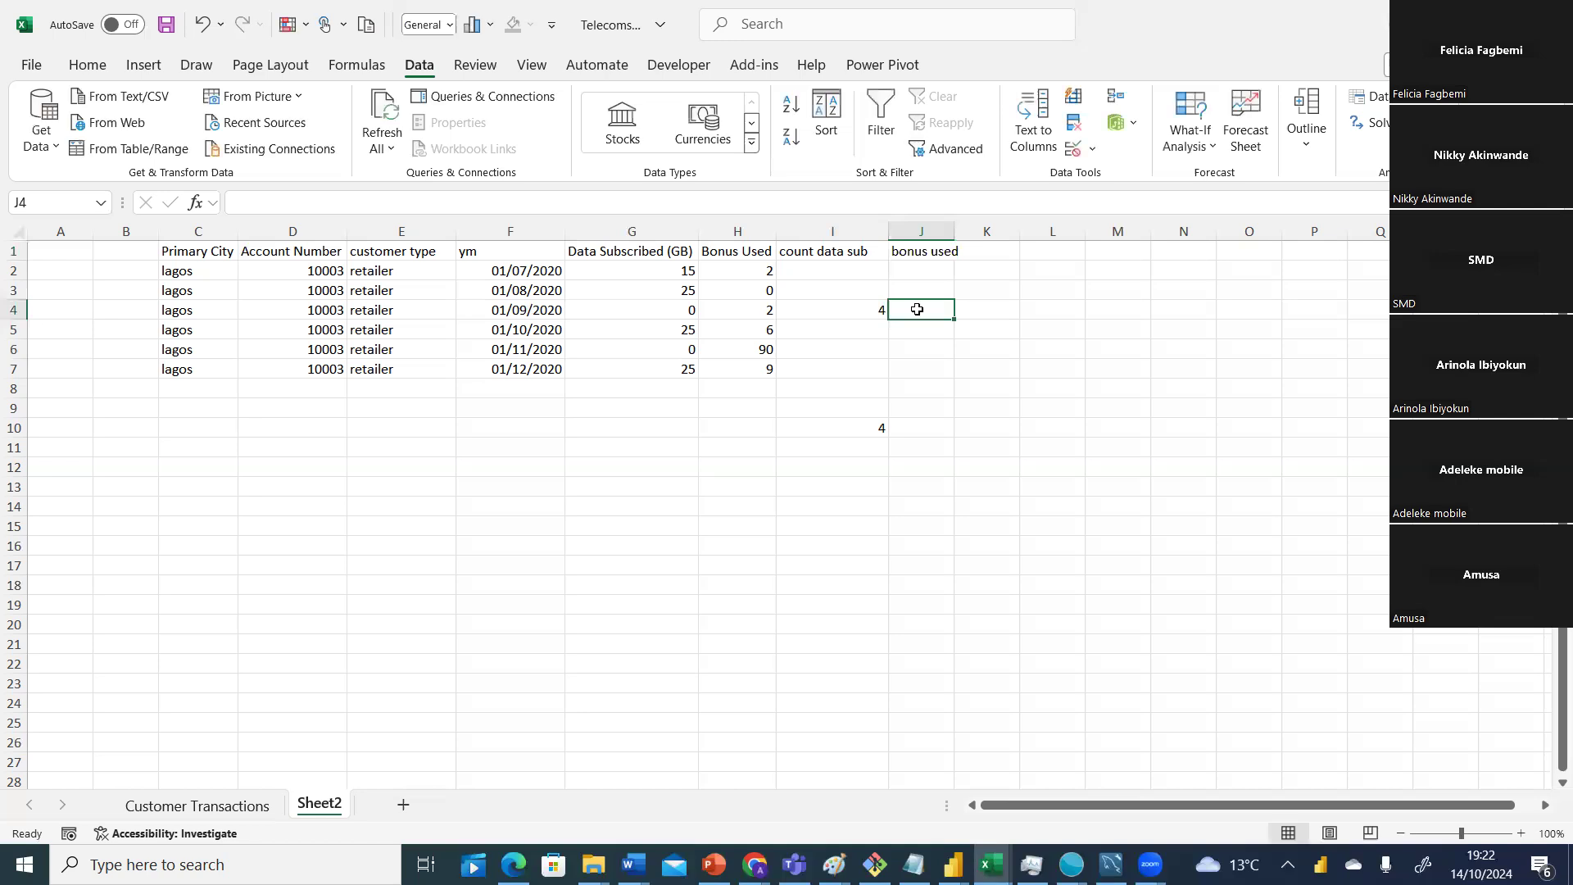
pyautogui.write('5')
pyautogui.click(825, 453)
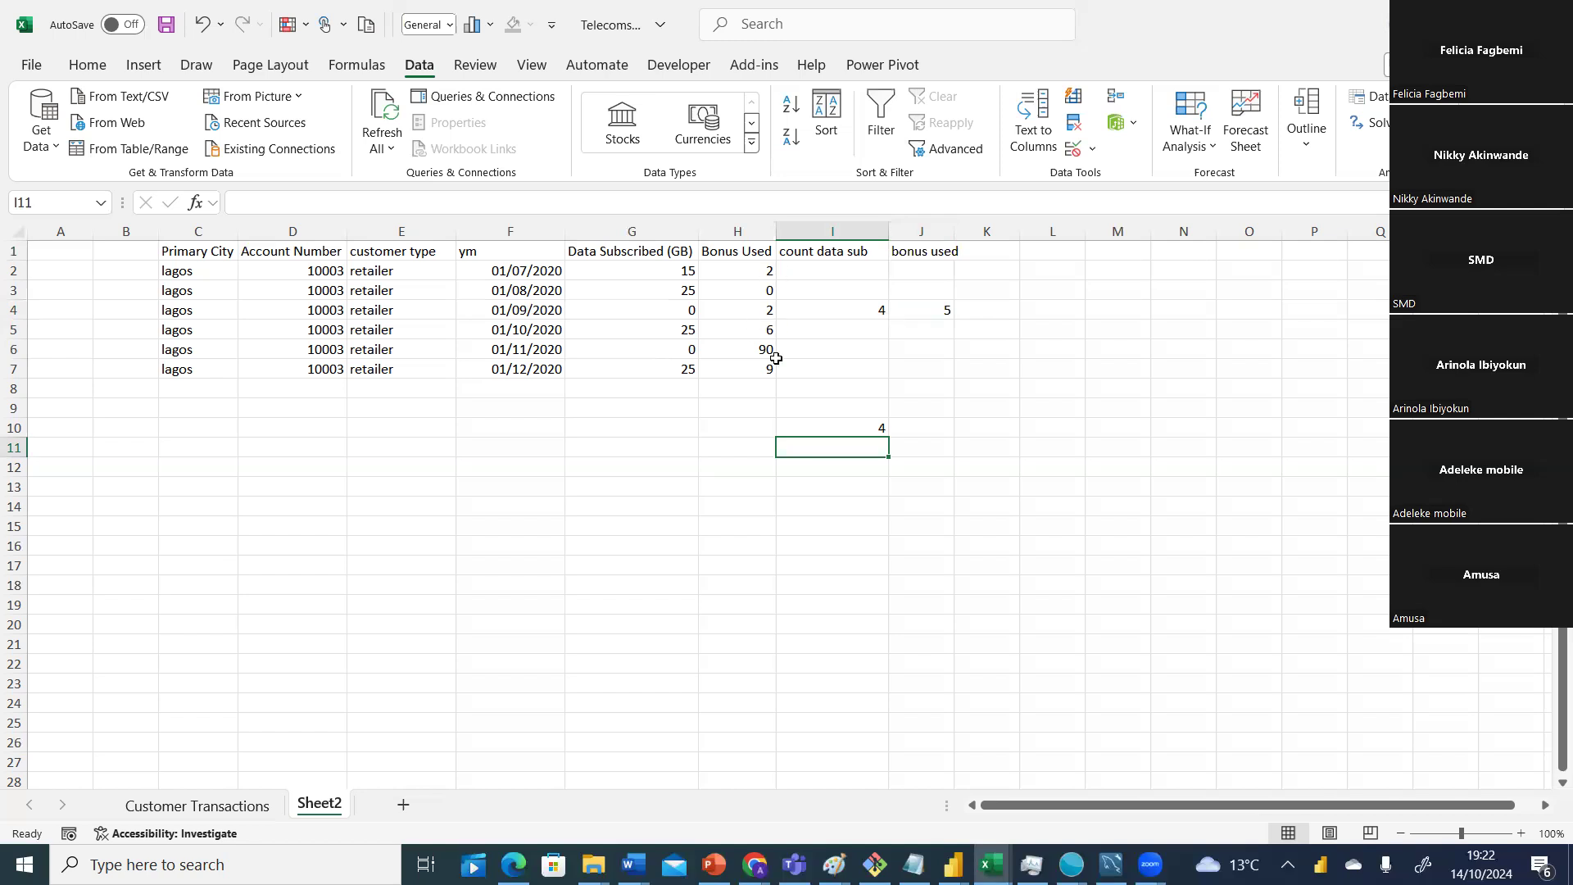
pyautogui.click(952, 312)
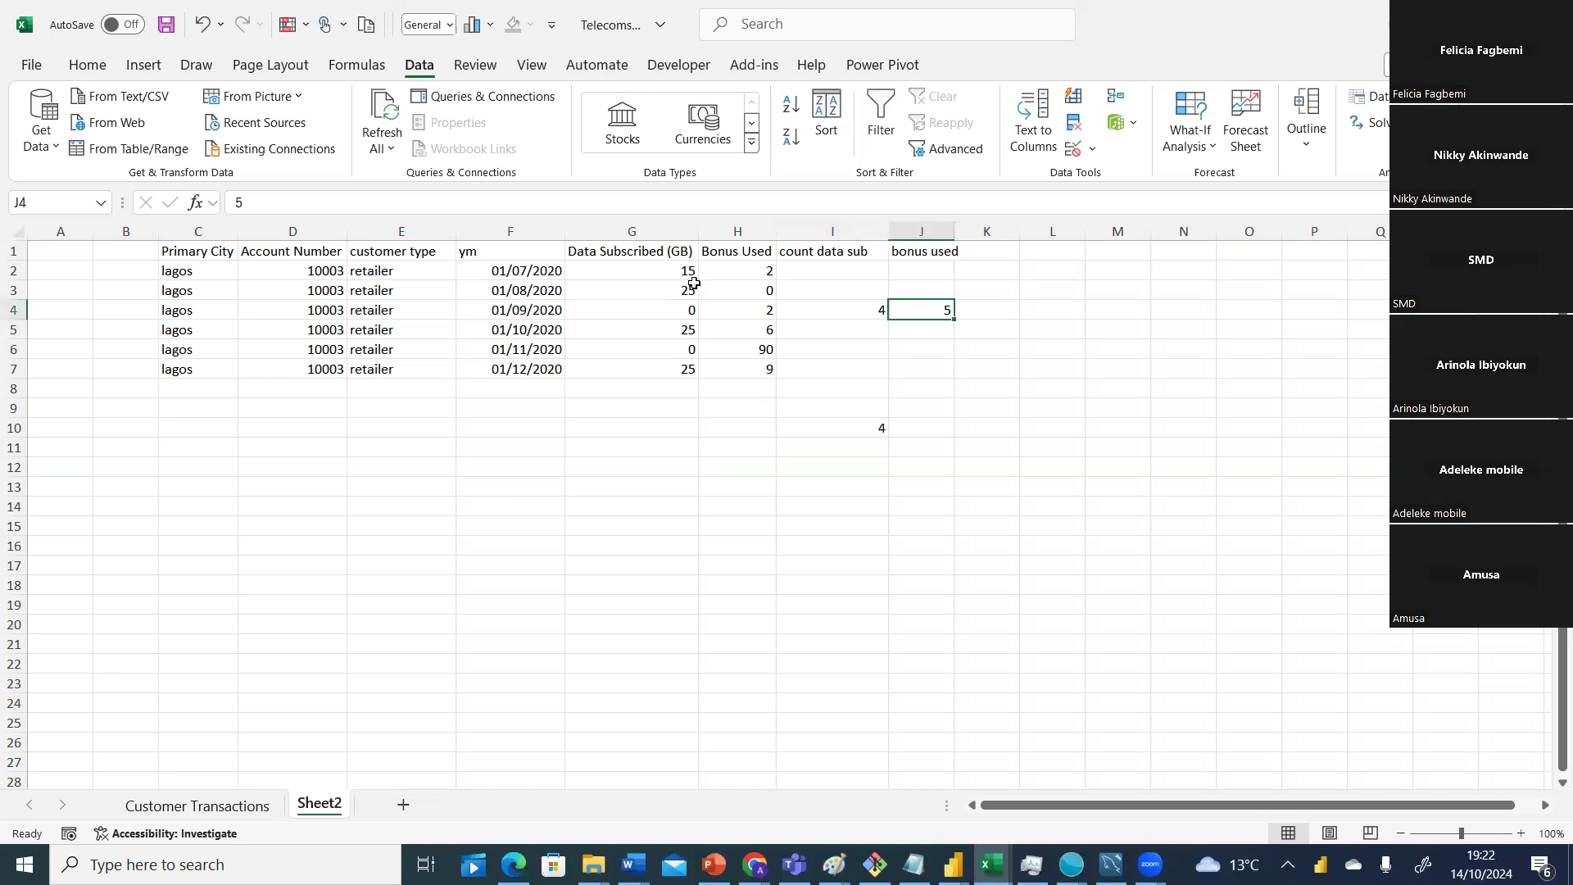
# Copy the Data Subscribed values in G2:G7 and paste them transposed into row 14 starting at G14.
pyautogui.moveTo(660, 270); pyautogui.dragTo(673, 371)
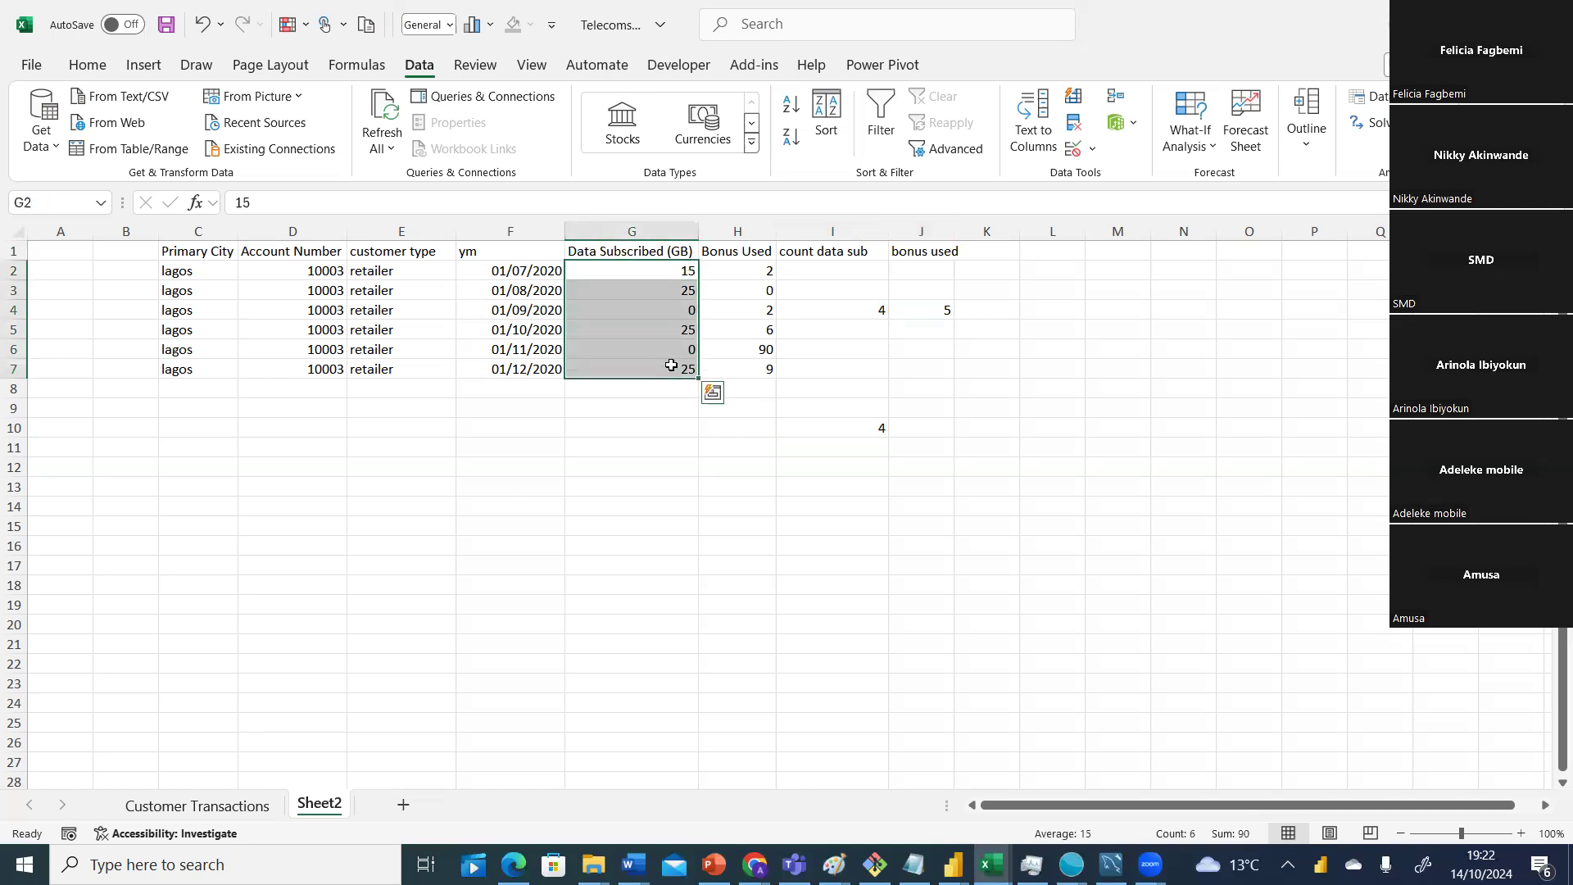
pyautogui.rightClick(664, 355)
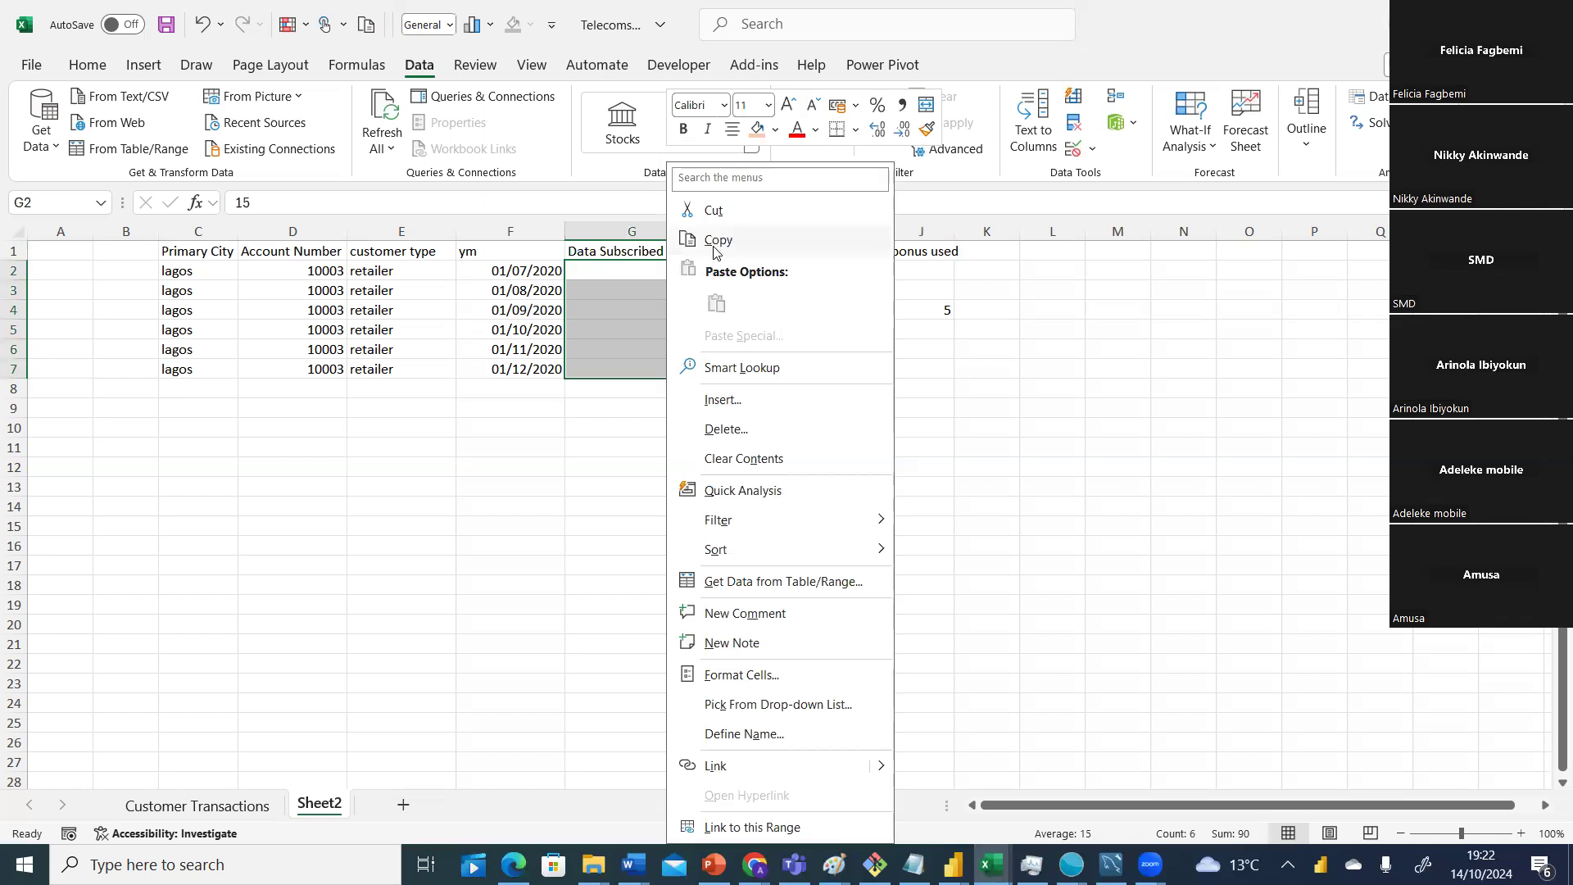
pyautogui.click(714, 242)
pyautogui.click(598, 489)
pyautogui.click(593, 508)
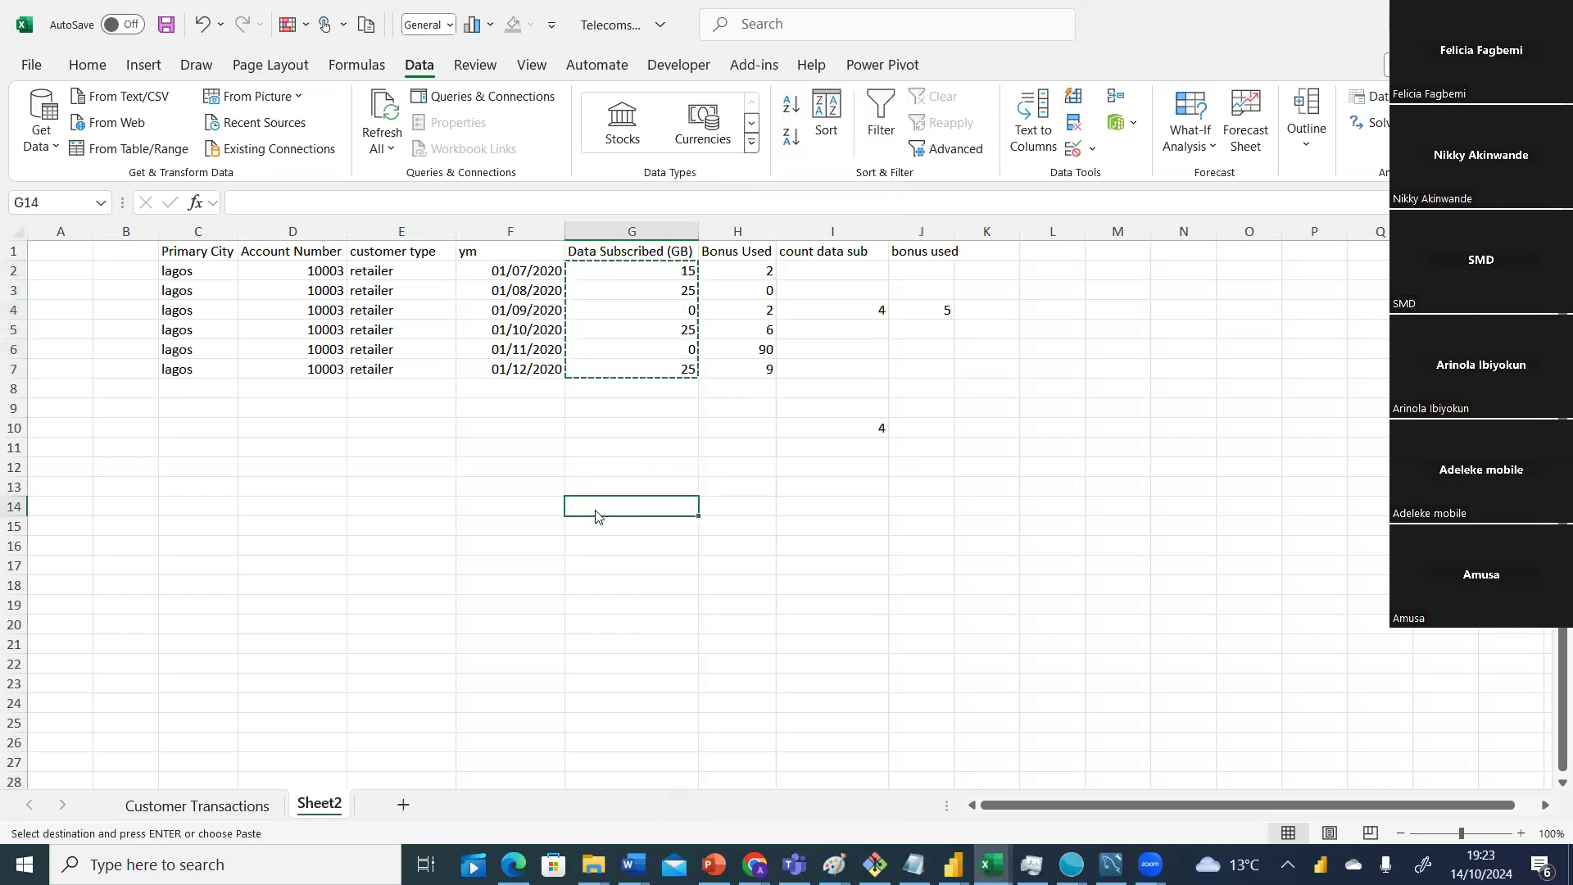
pyautogui.rightClick(594, 511)
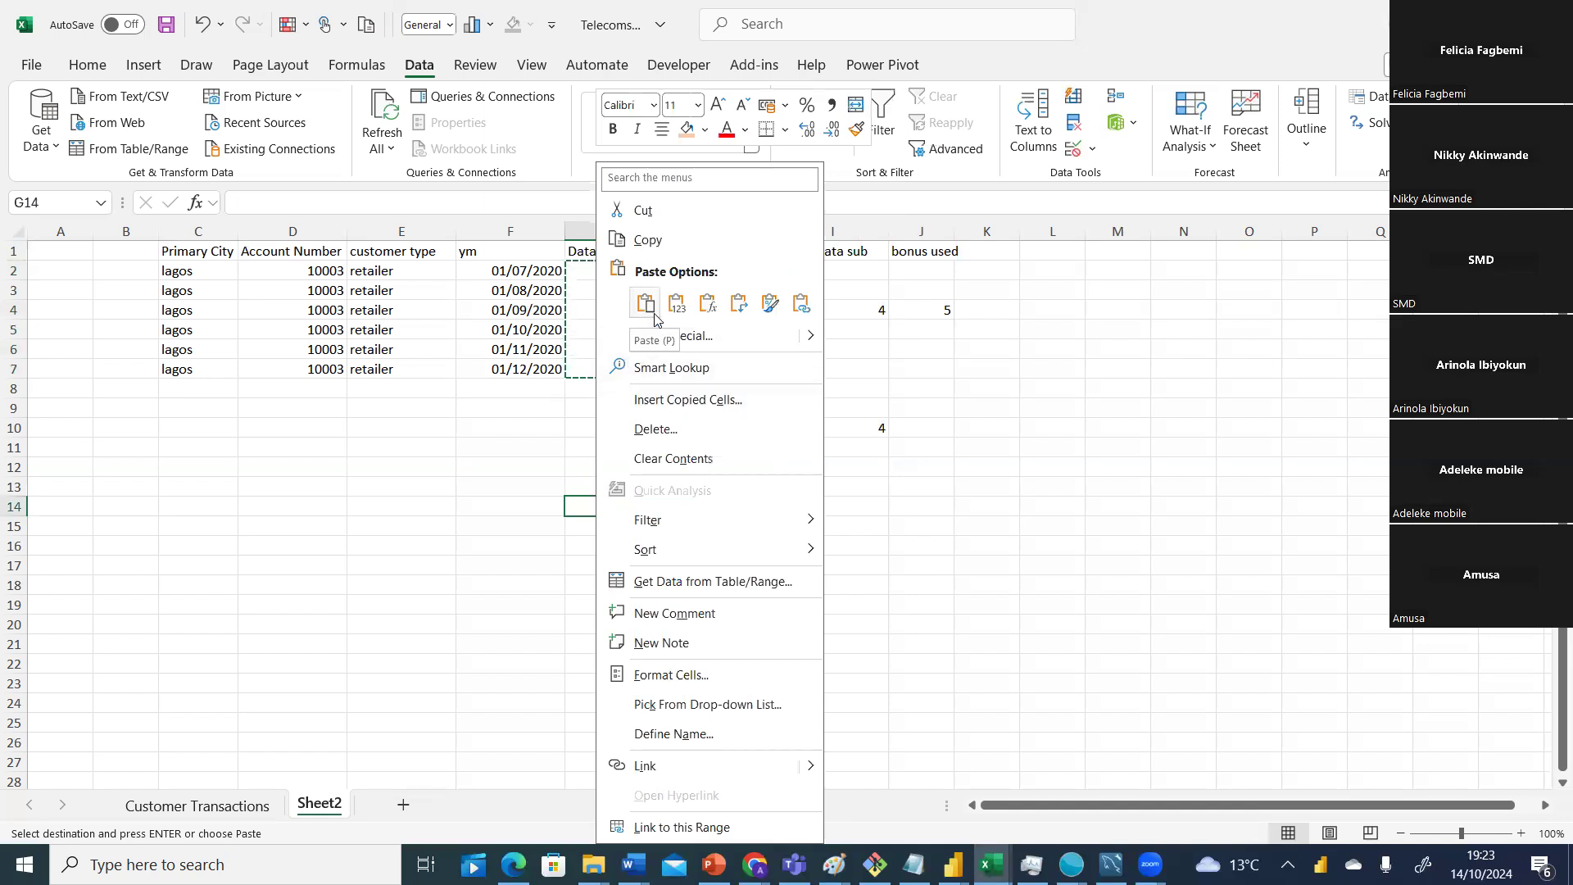
pyautogui.click(737, 309)
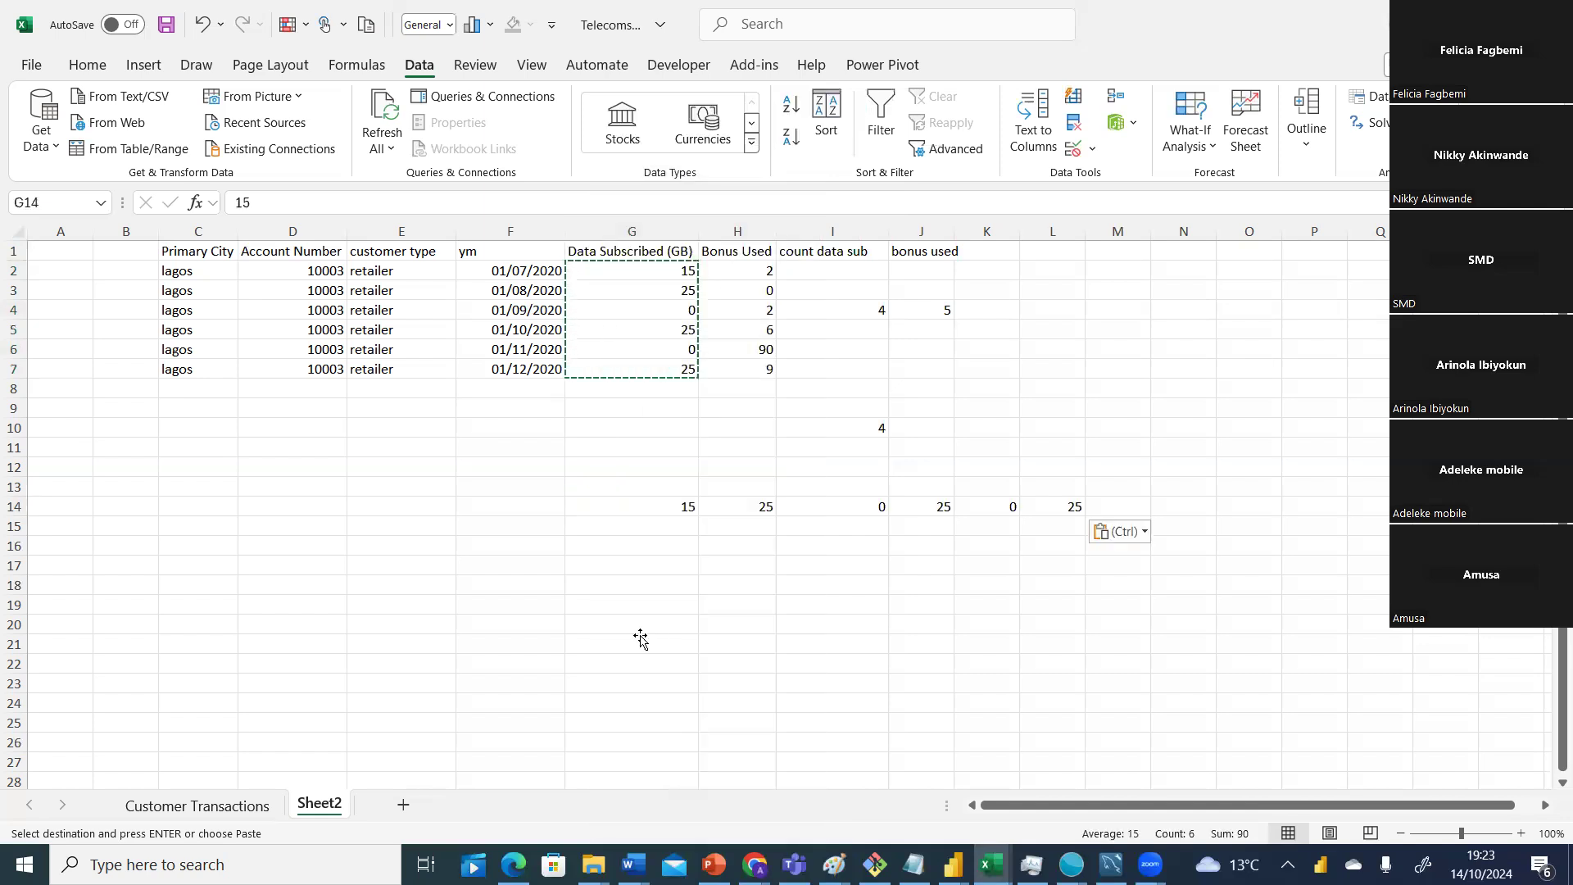
# Go through the nonzero values in row 14 and enter their count 4 in N14.
pyautogui.click(754, 511)
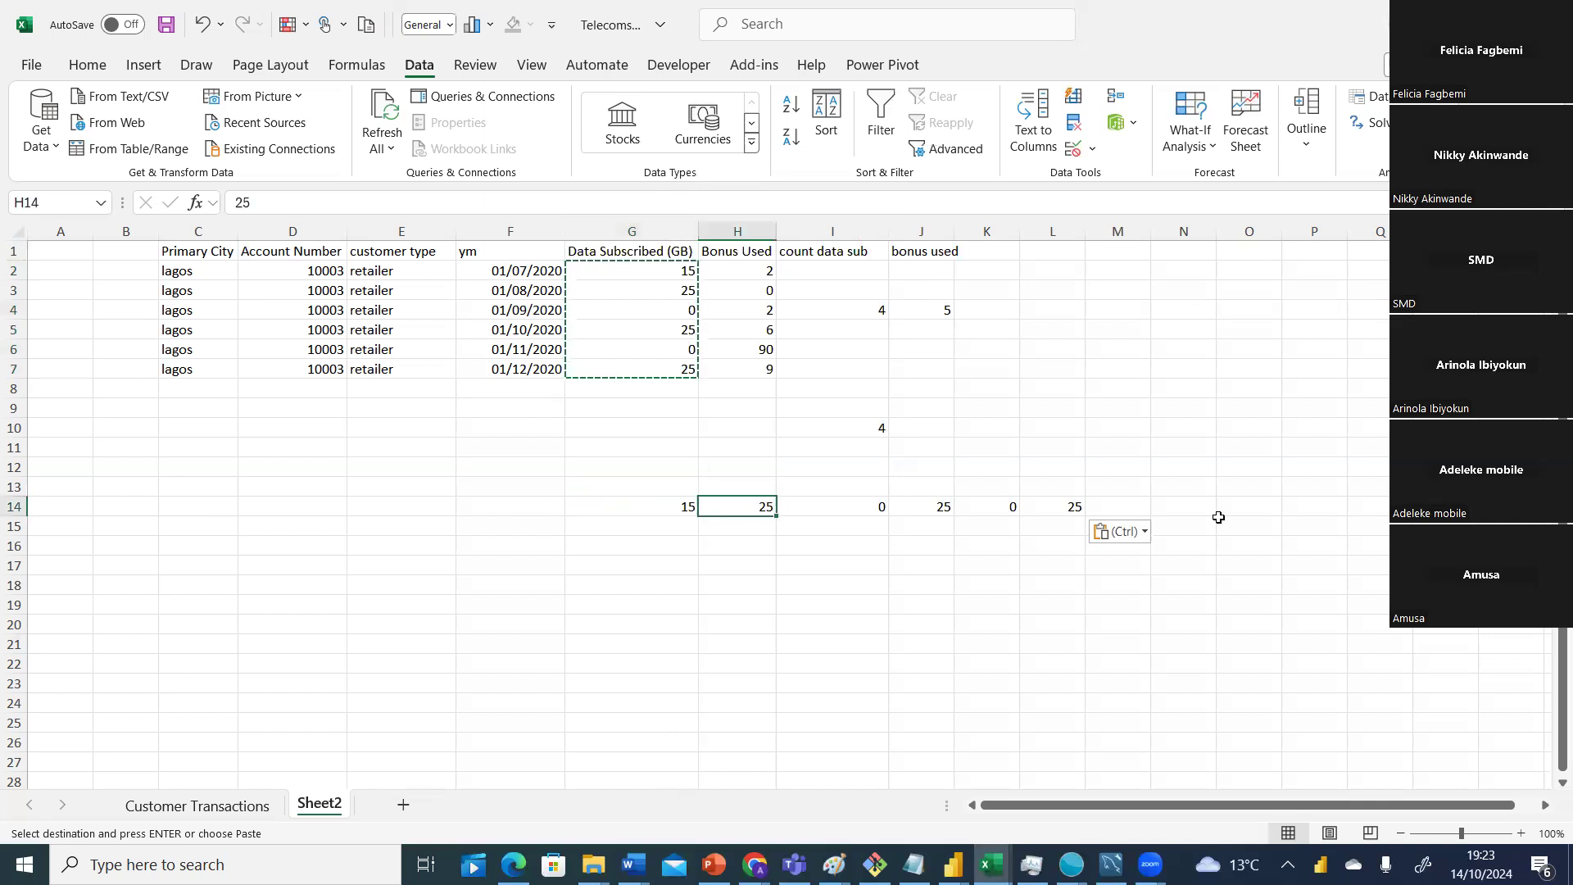
pyautogui.click(663, 504)
pyautogui.click(761, 506)
pyautogui.click(937, 504)
pyautogui.click(1073, 505)
pyautogui.click(1200, 507)
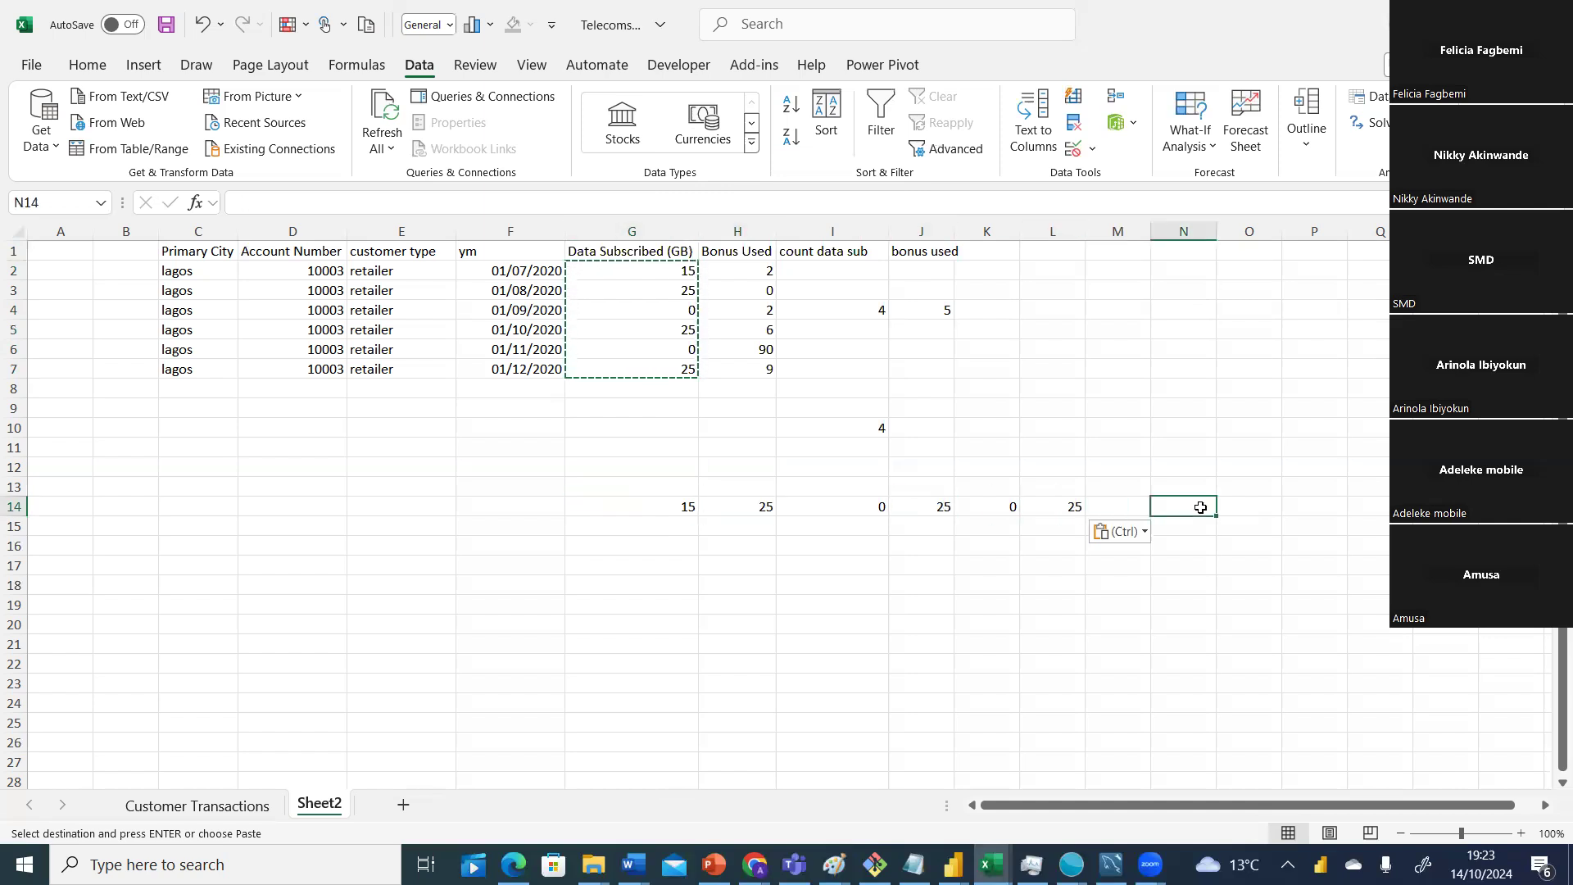
pyautogui.write('4')
pyautogui.click(987, 624)
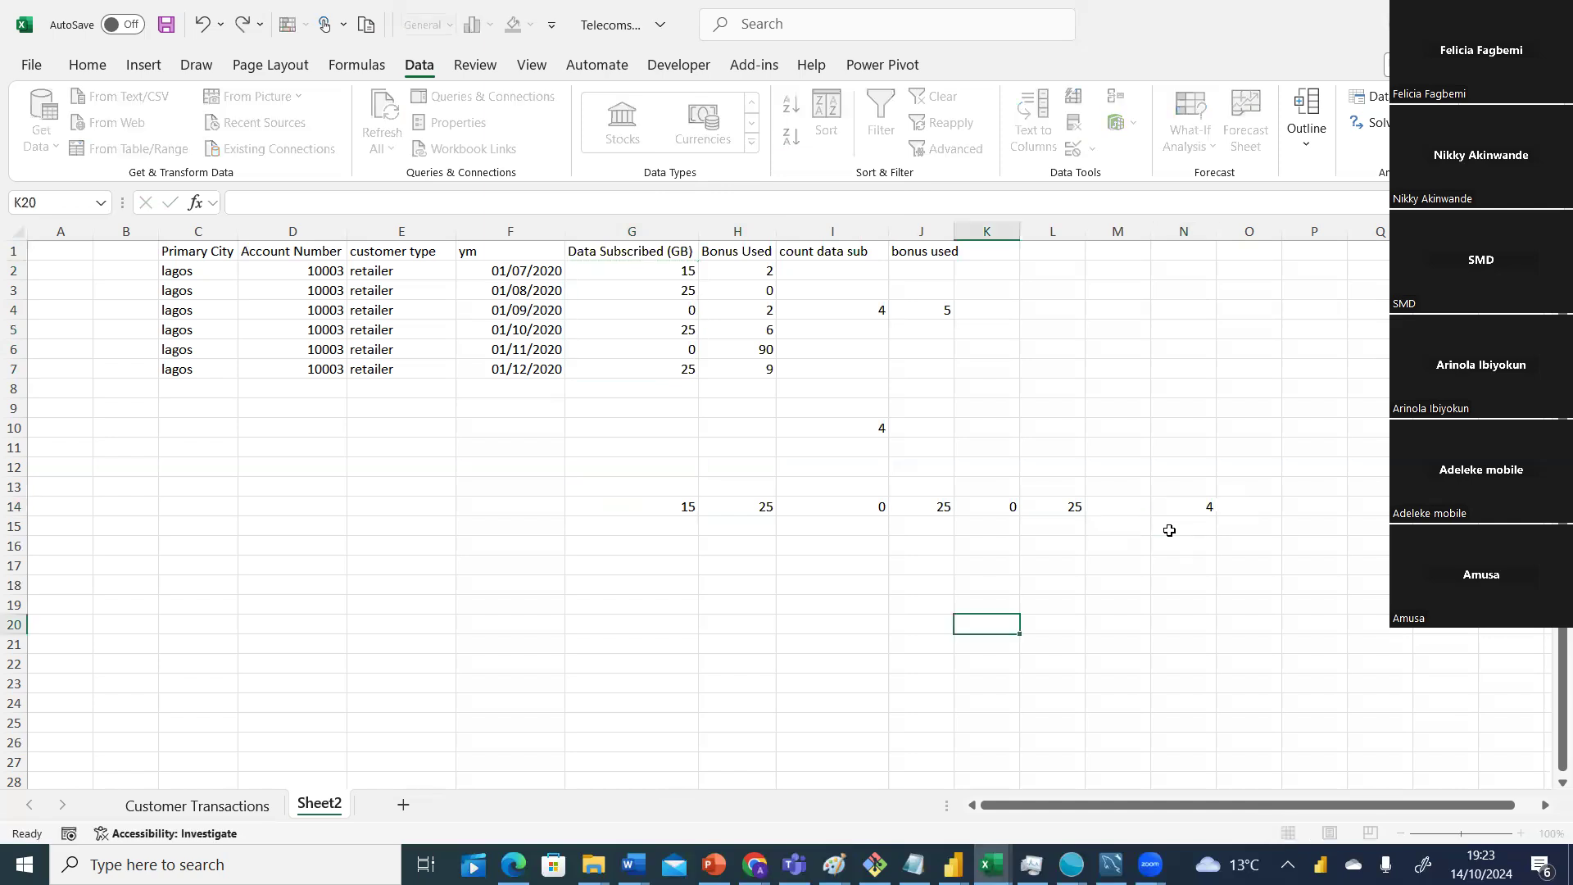
# Enter the count 4 in G9 below the Data Subscribed (GB) column.
pyautogui.click(669, 408)
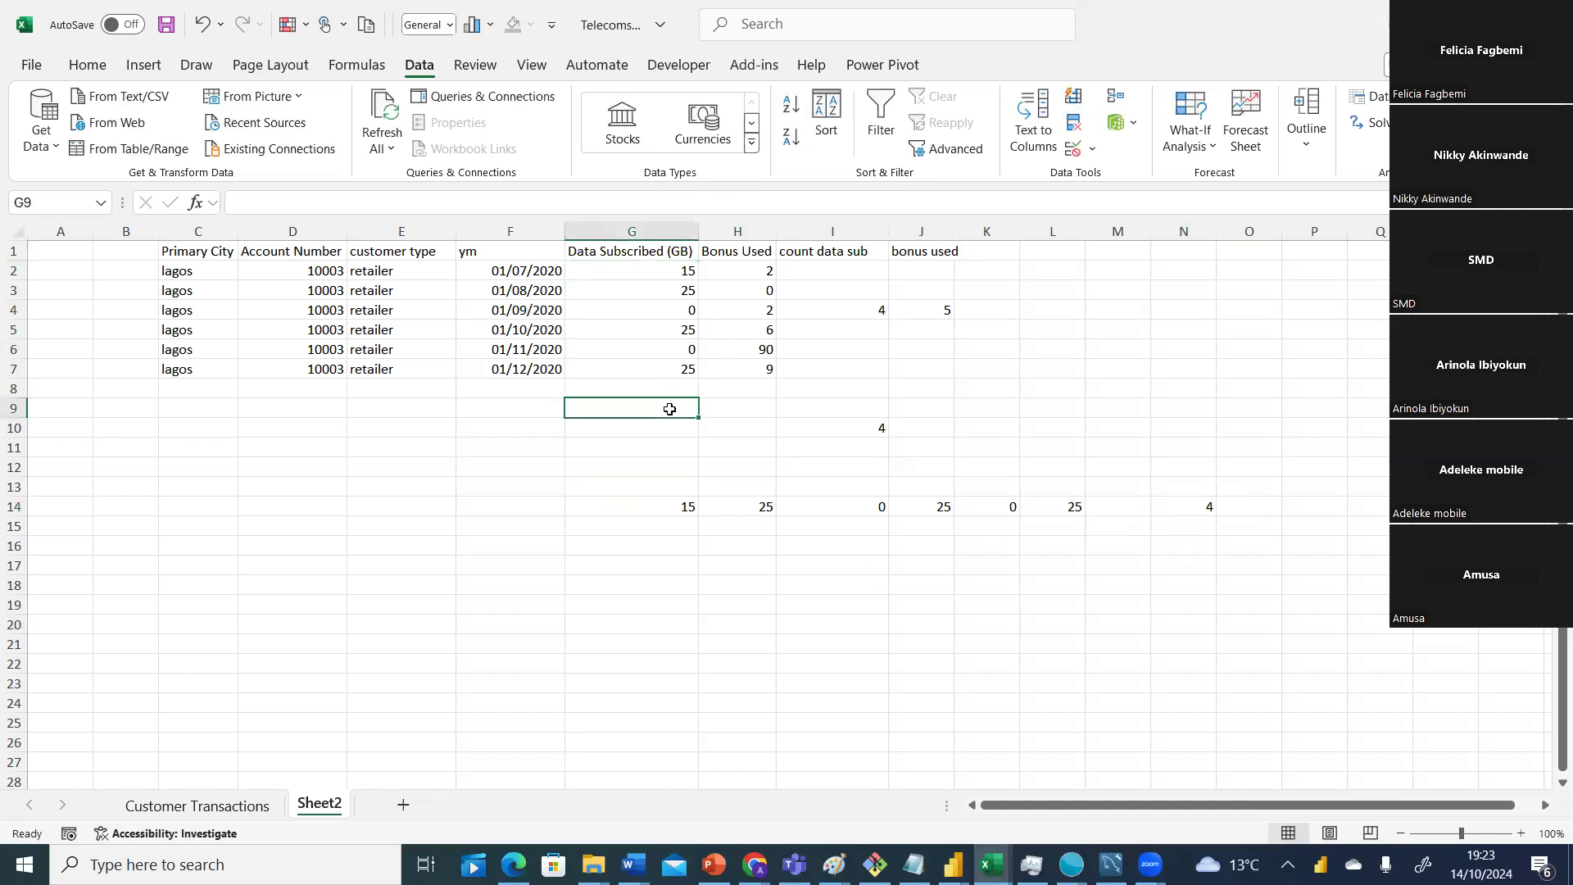
pyautogui.write('4')
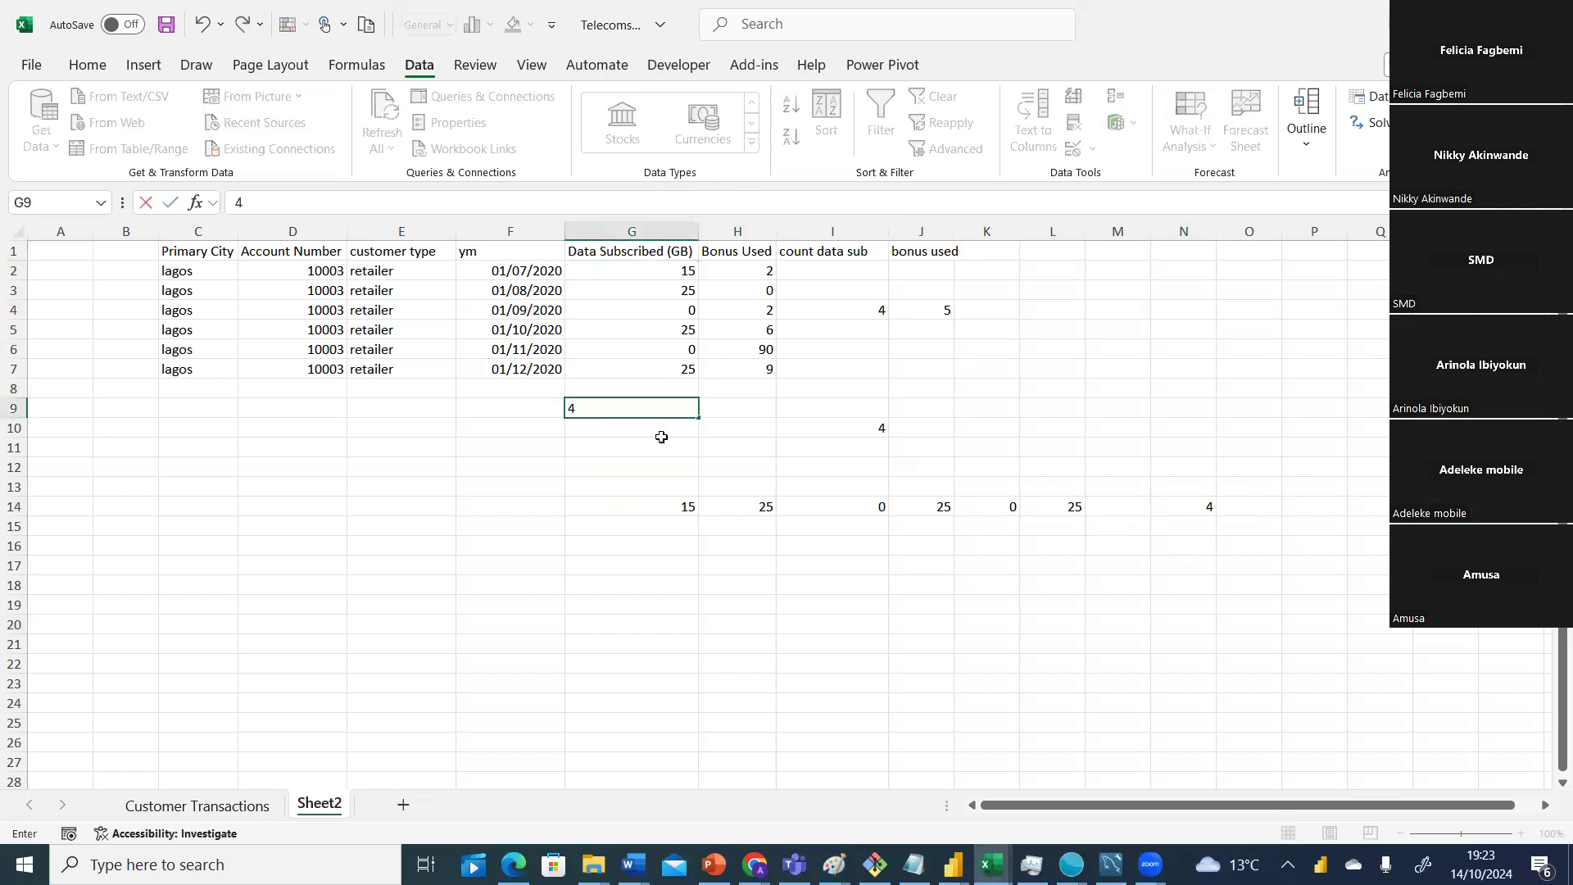
pyautogui.press('Return')
# Switch to the customer pro Power Query Editor and examine the grouped data subs and used bonus columns.
pyautogui.moveTo(952, 864)
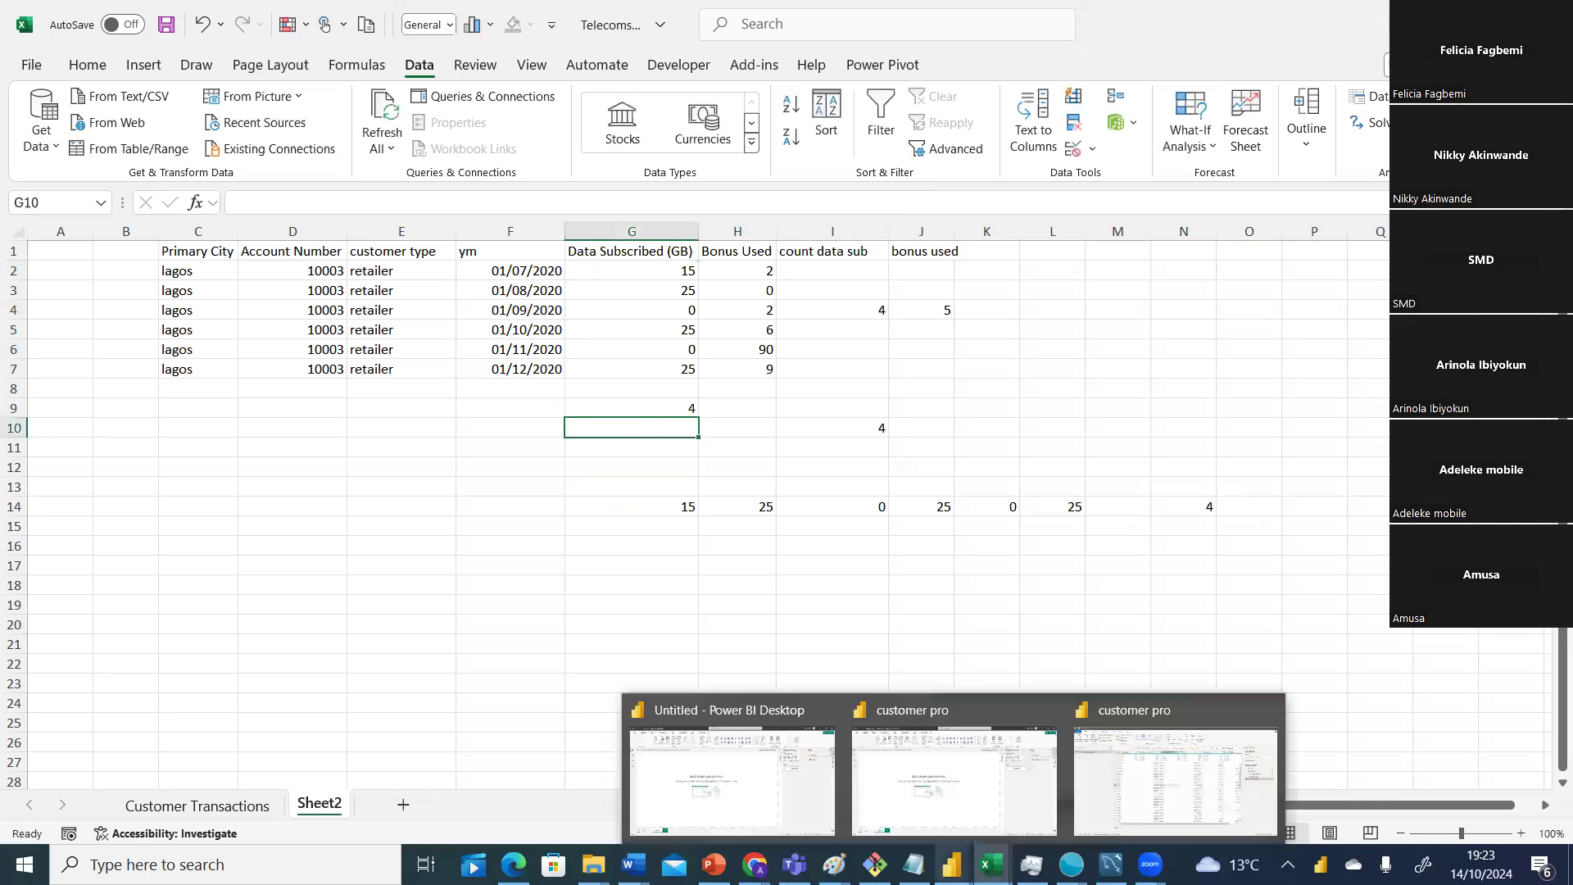
pyautogui.click(1145, 786)
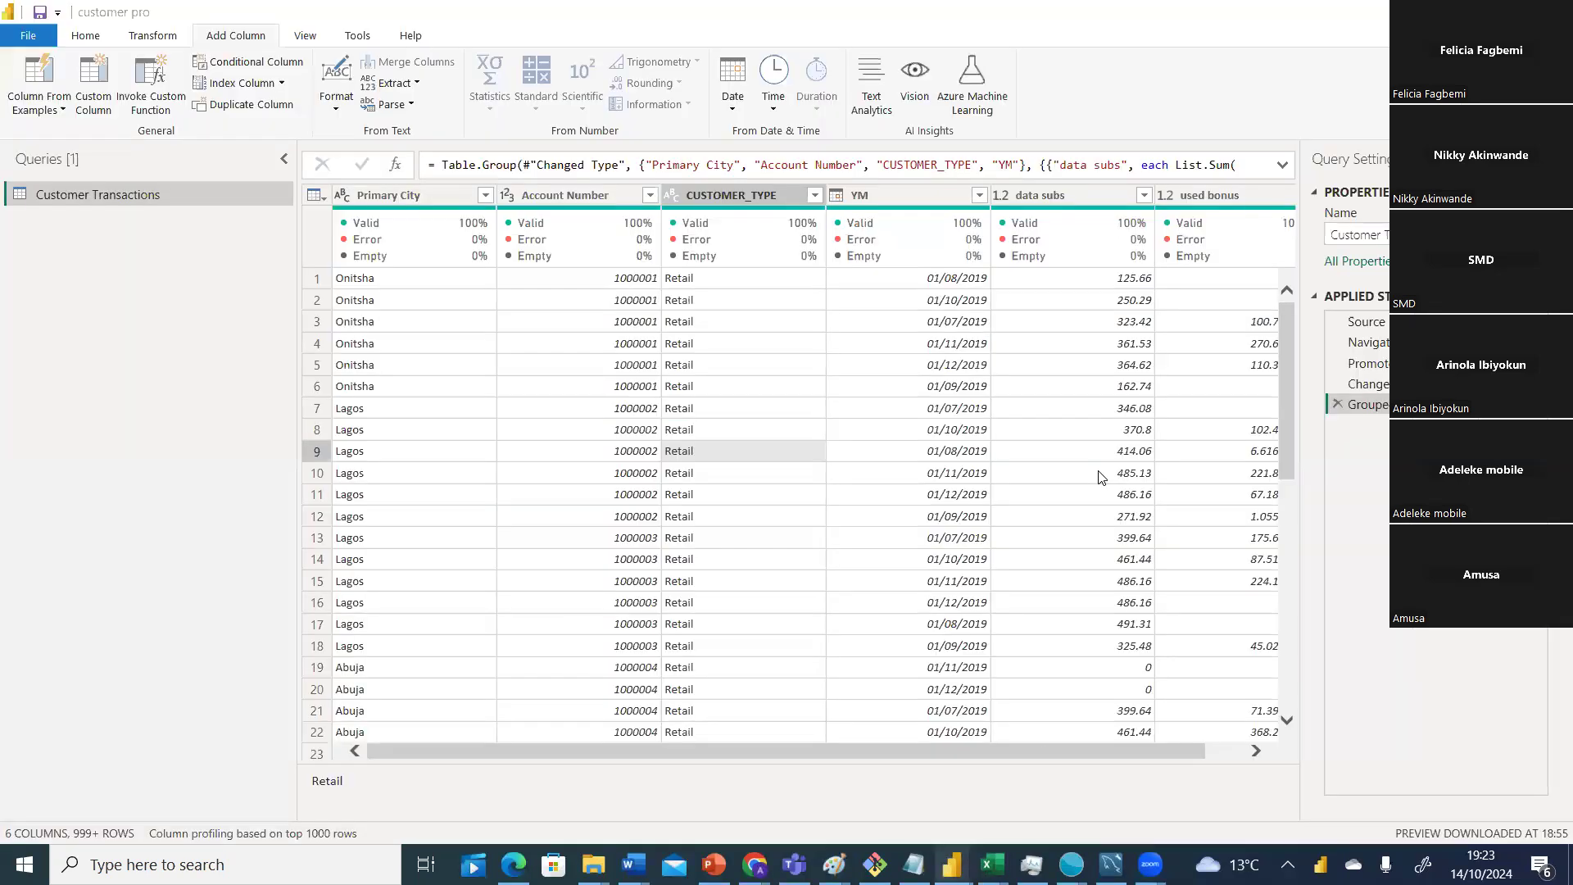
pyautogui.moveTo(1199, 751); pyautogui.dragTo(1240, 750)
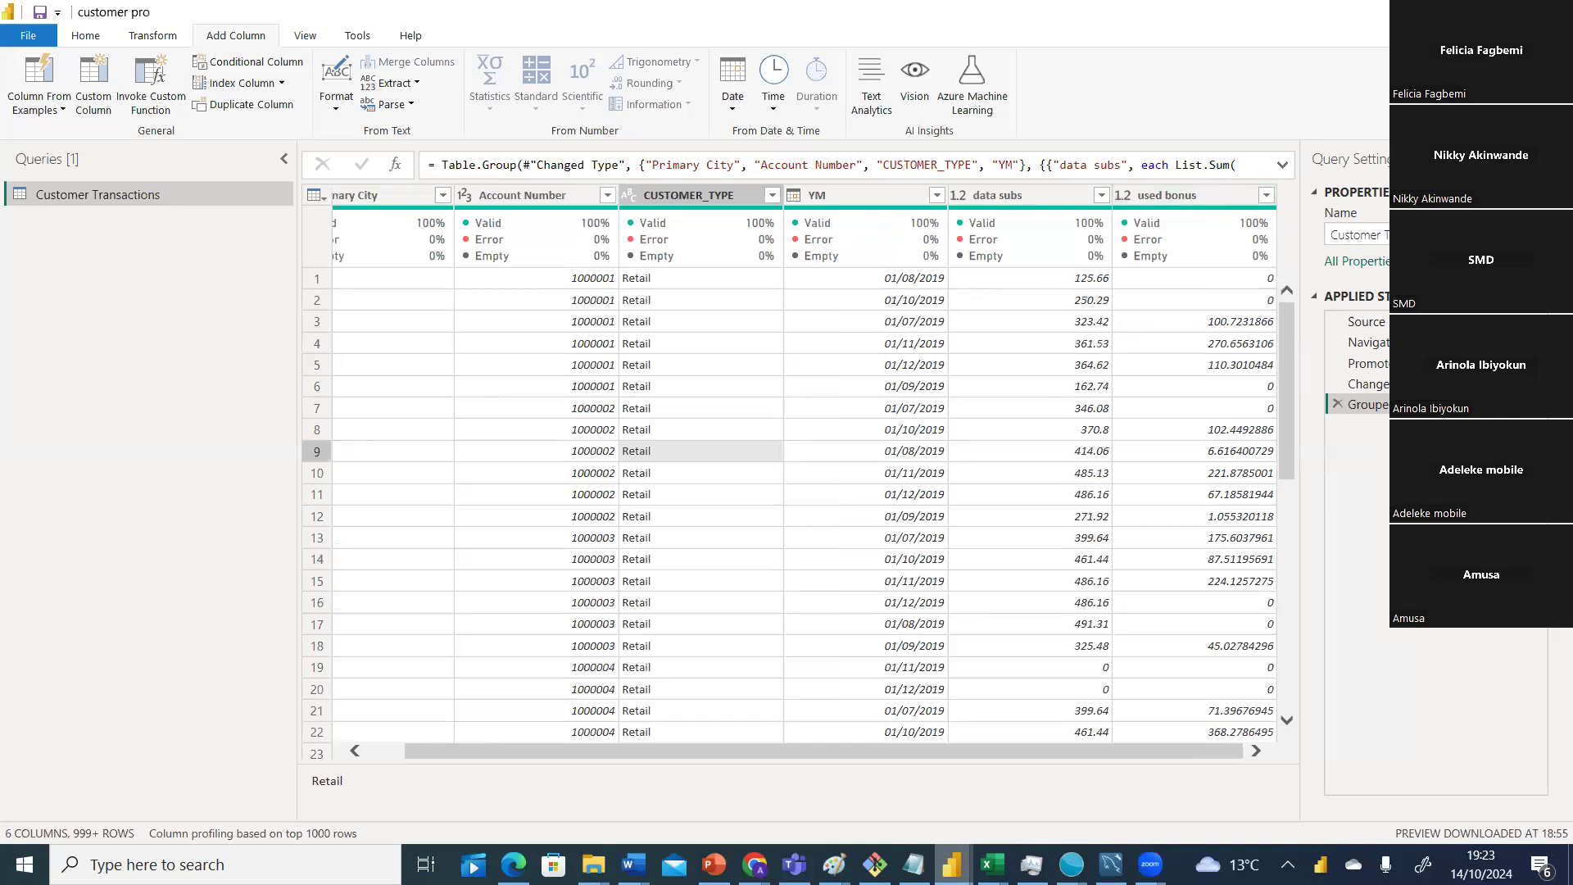
# Switch back to the Excel mock-up and select the Bonus Used values in H2:H7.
pyautogui.moveTo(991, 864)
pyautogui.click(1144, 800)
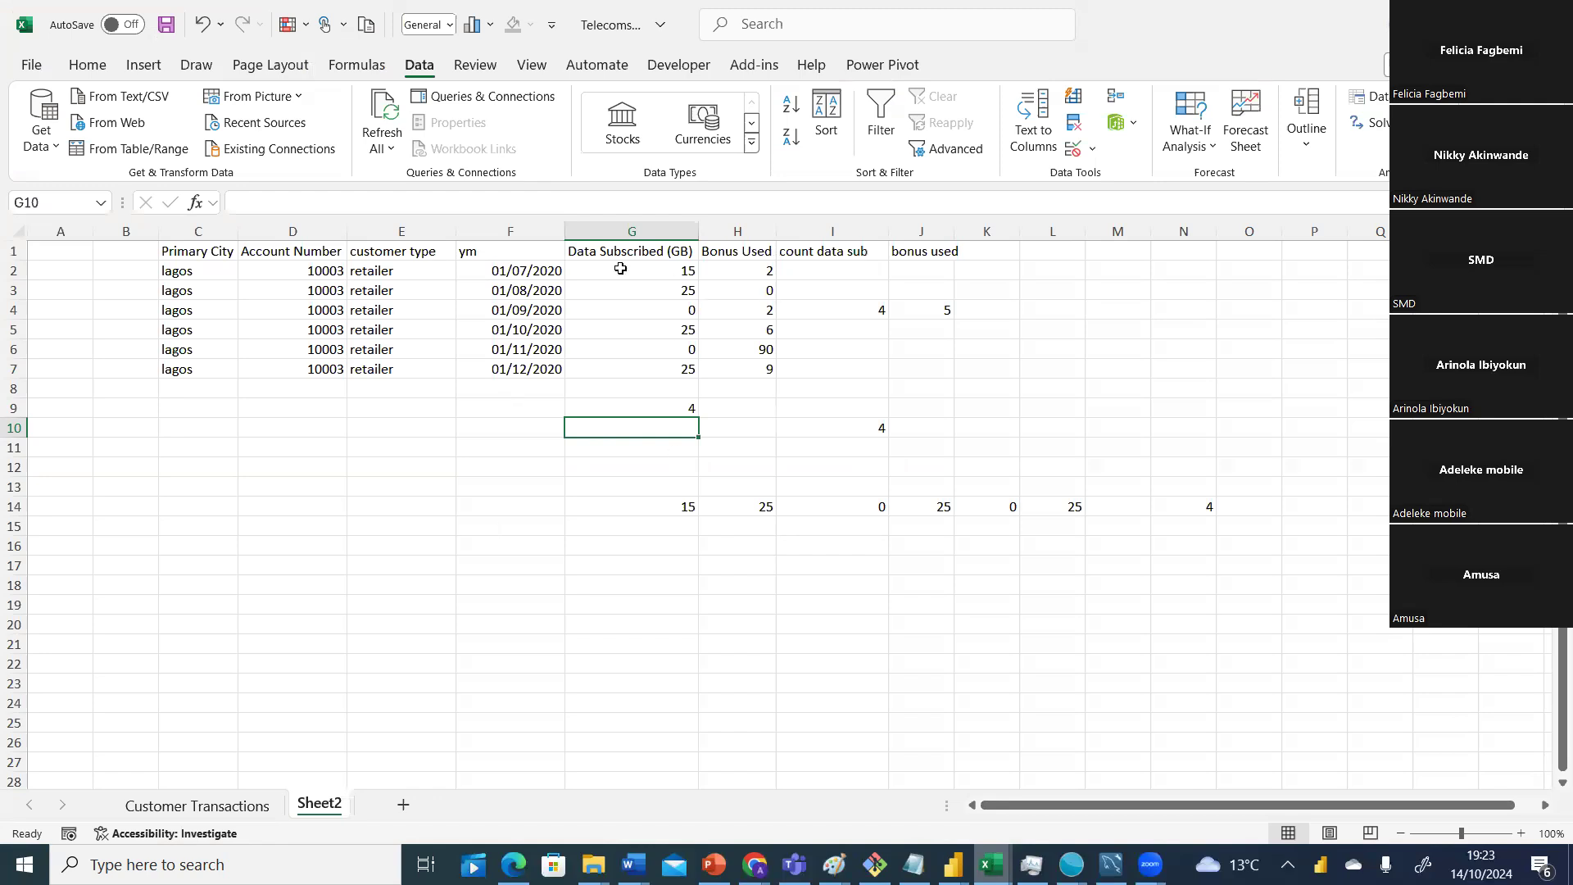
pyautogui.moveTo(769, 273); pyautogui.dragTo(768, 374)
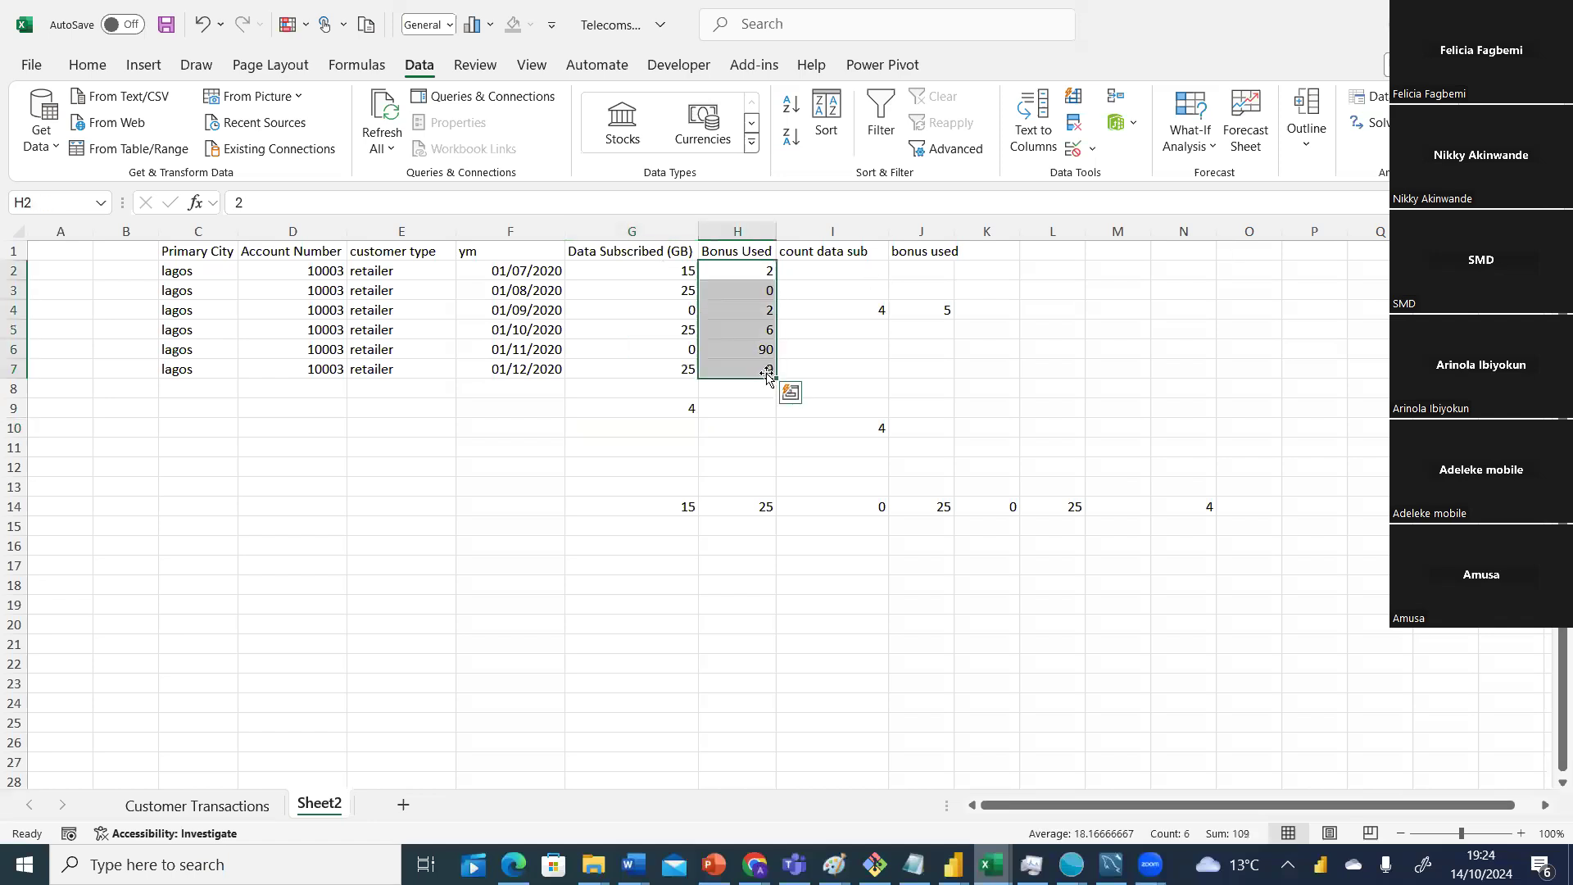
# Copy the Bonus Used values in H2:H7 and paste them transposed across row 16, starting at G16.
pyautogui.hotkey('ctrl', 'c')
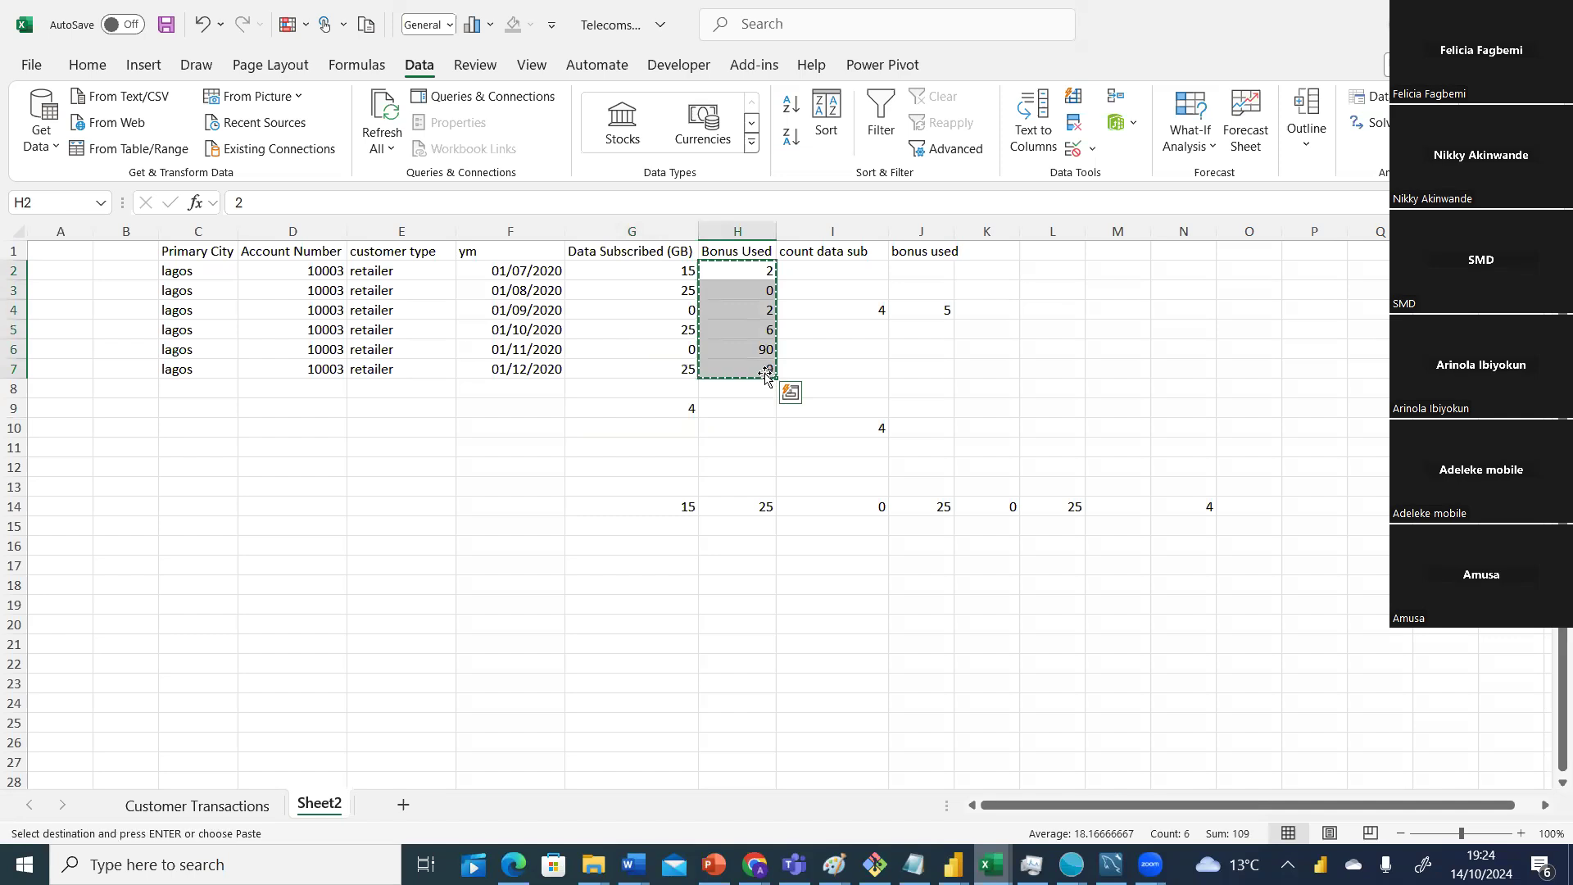
pyautogui.click(677, 548)
pyautogui.rightClick(678, 547)
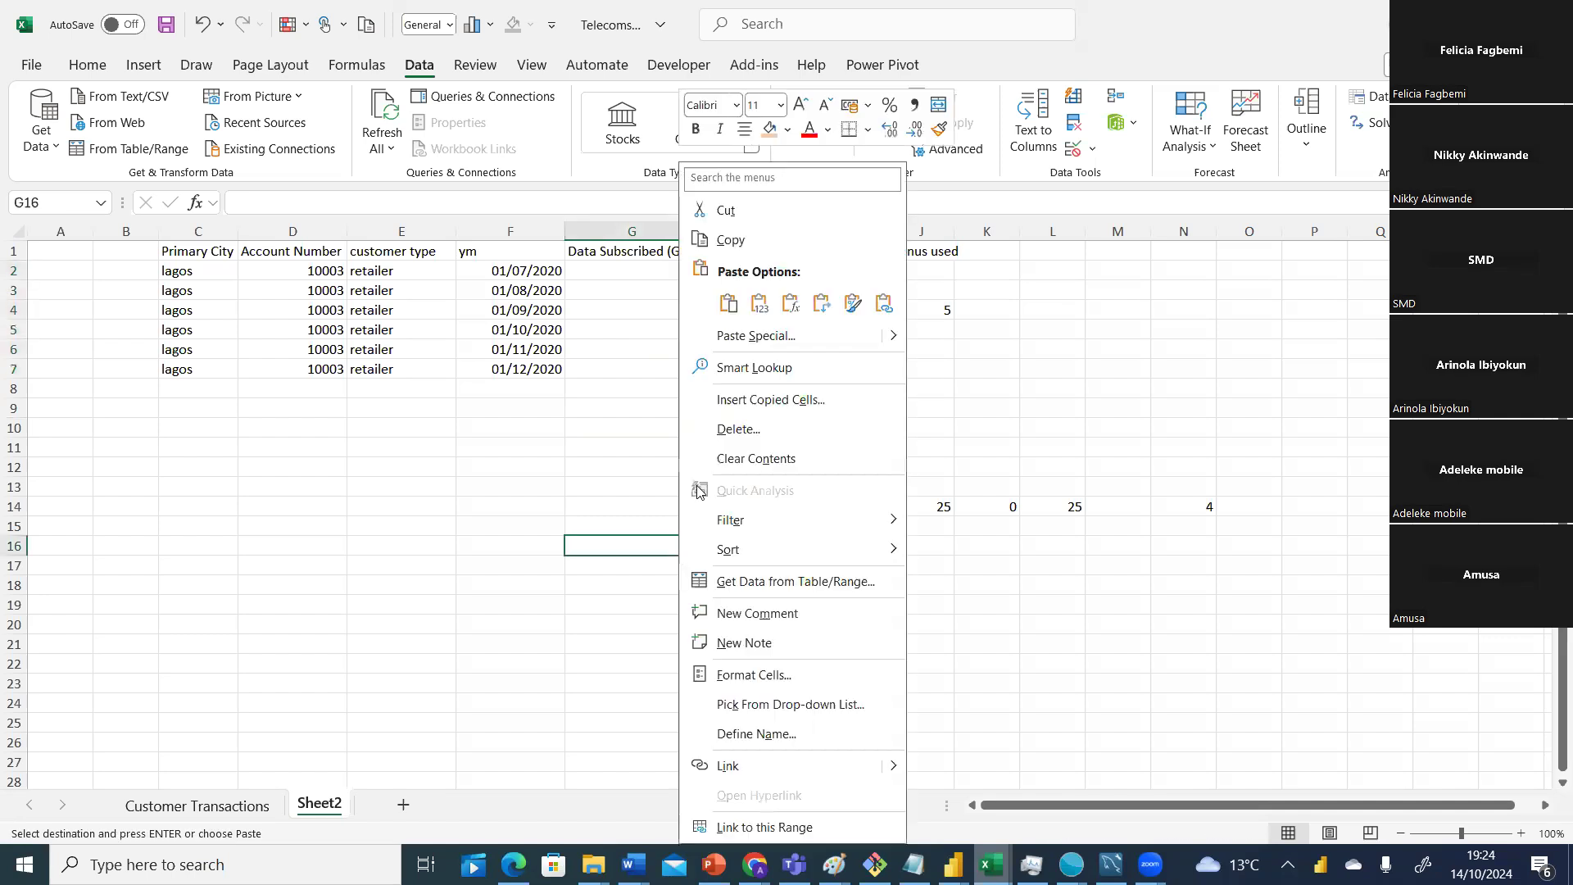
pyautogui.click(820, 305)
pyautogui.click(976, 568)
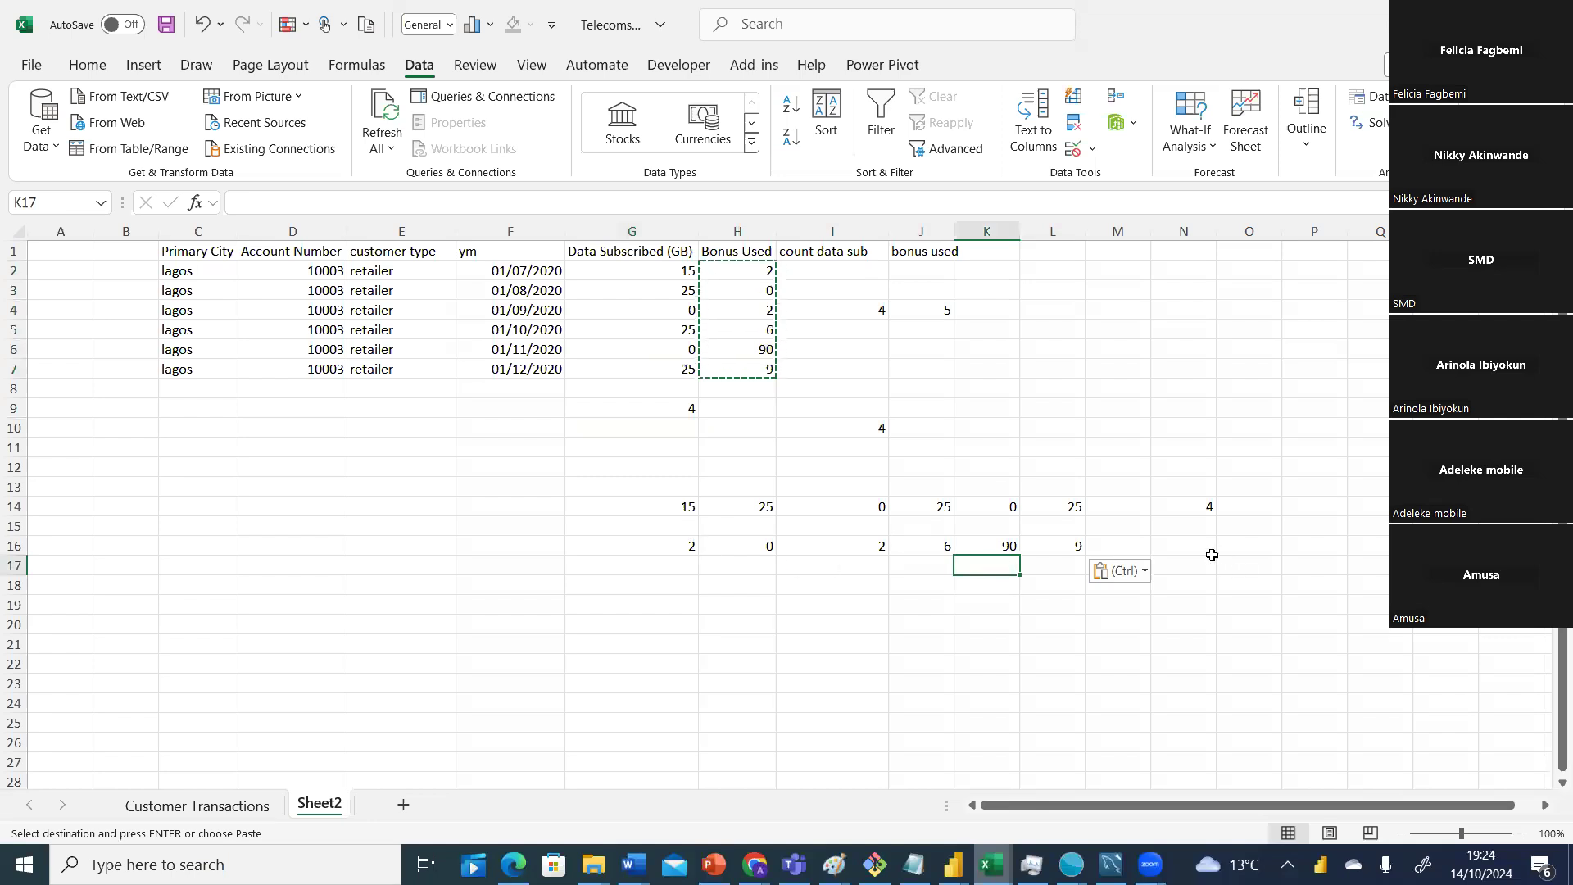
# Enter the count 5 in N16 for the nonzero bonus values in row 16.
pyautogui.click(1203, 550)
pyautogui.write('5')
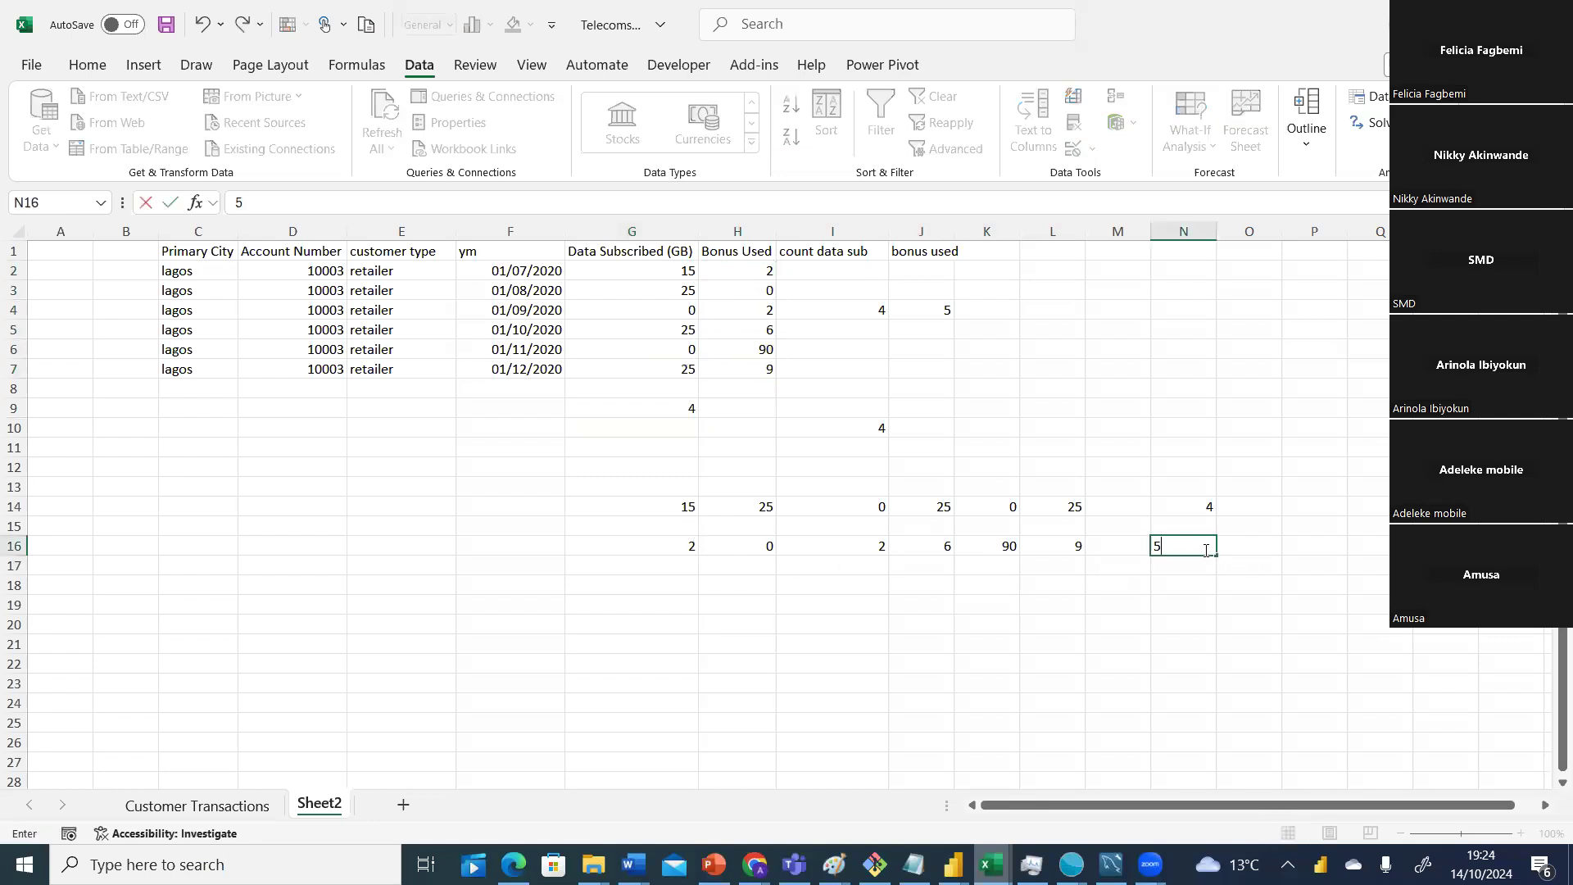
pyautogui.click(1144, 594)
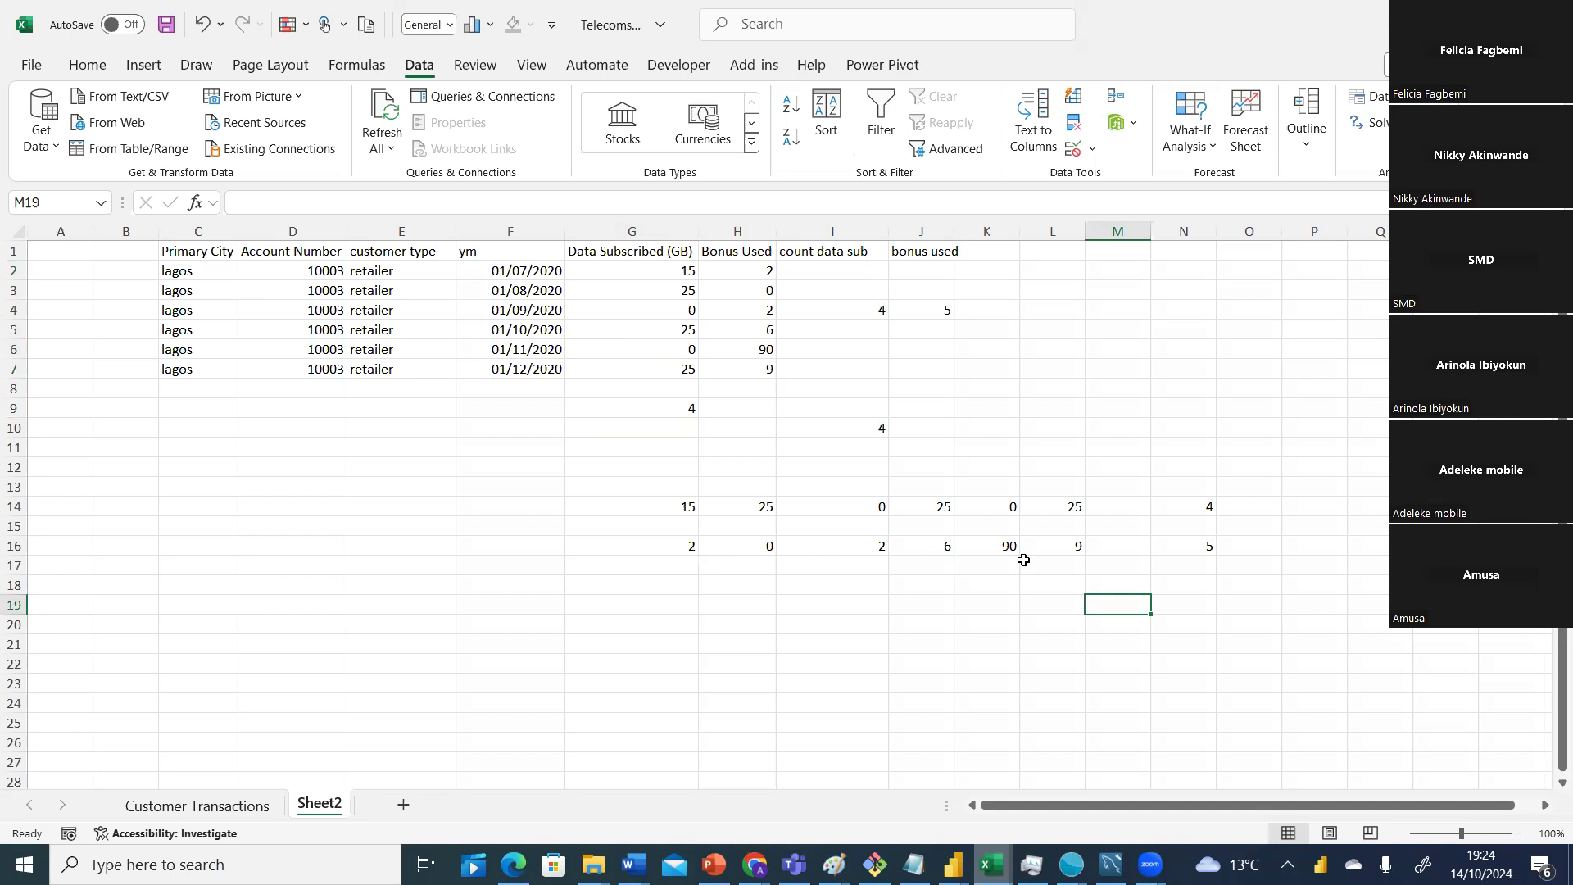
# Copy the ym dates in F2:F7 and paste them transposed across row 13, starting at G13.
pyautogui.click(676, 483)
pyautogui.moveTo(526, 265); pyautogui.dragTo(528, 367)
pyautogui.click(527, 369)
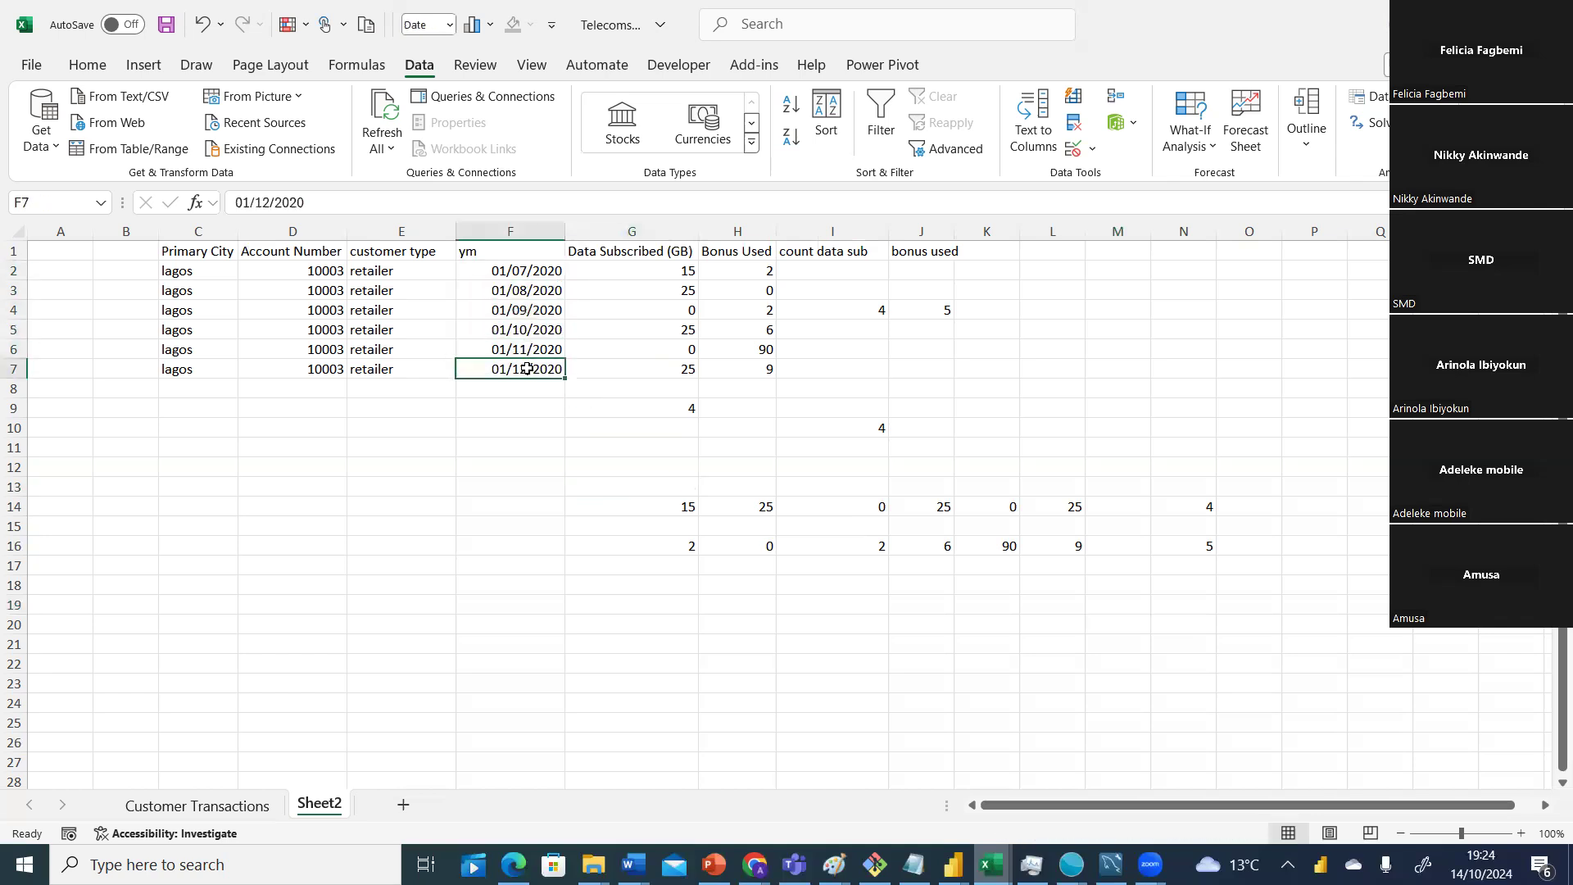
pyautogui.moveTo(526, 270); pyautogui.dragTo(525, 367)
pyautogui.hotkey('ctrl', 'c')
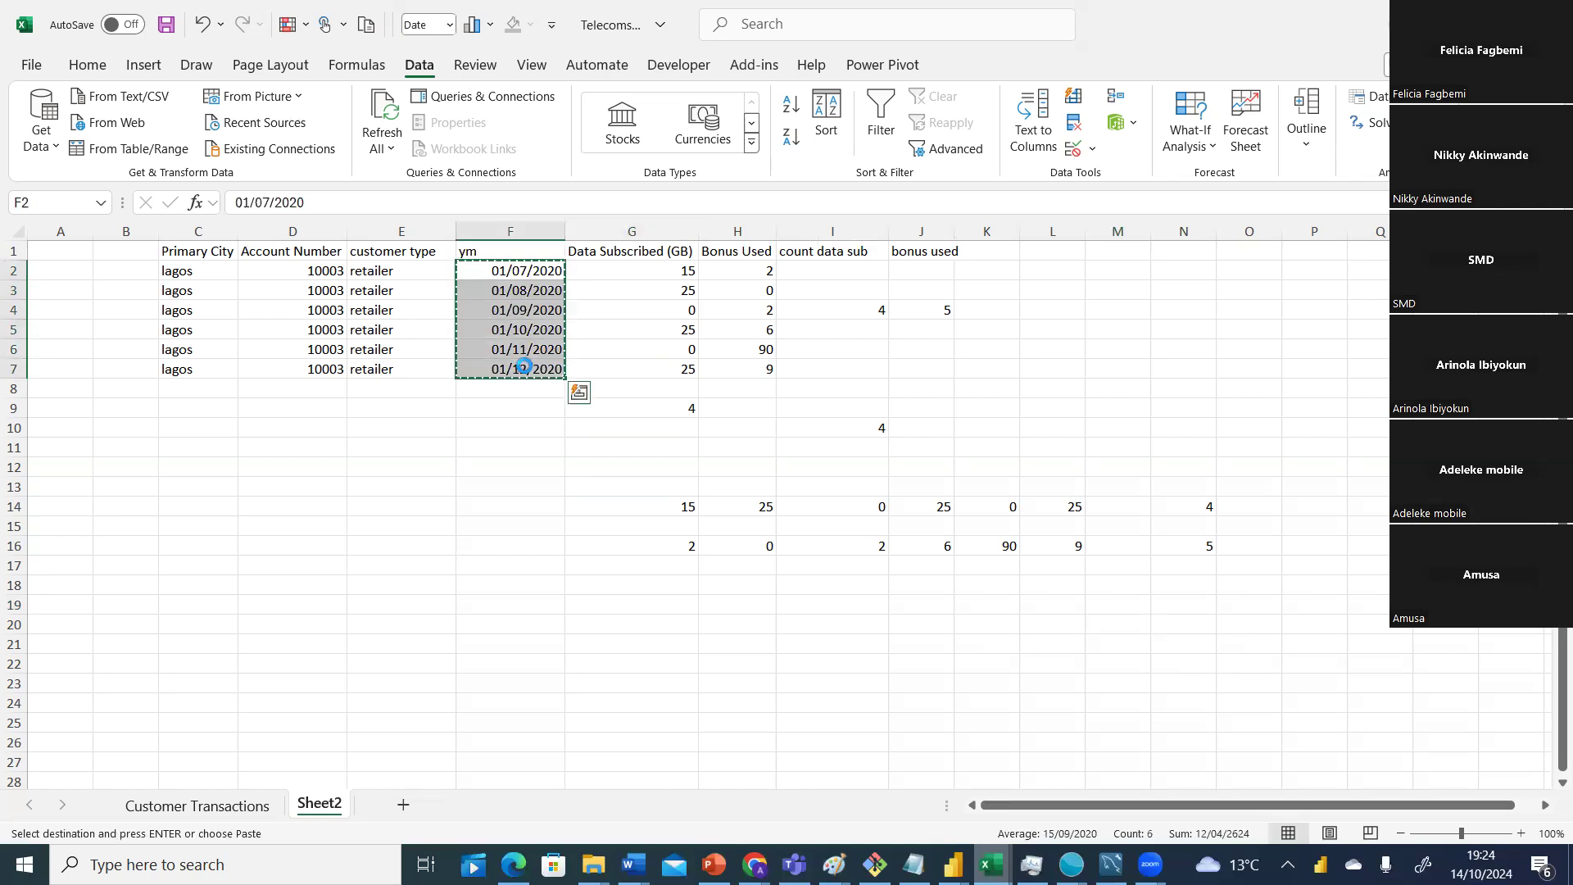
pyautogui.click(663, 483)
pyautogui.rightClick(663, 483)
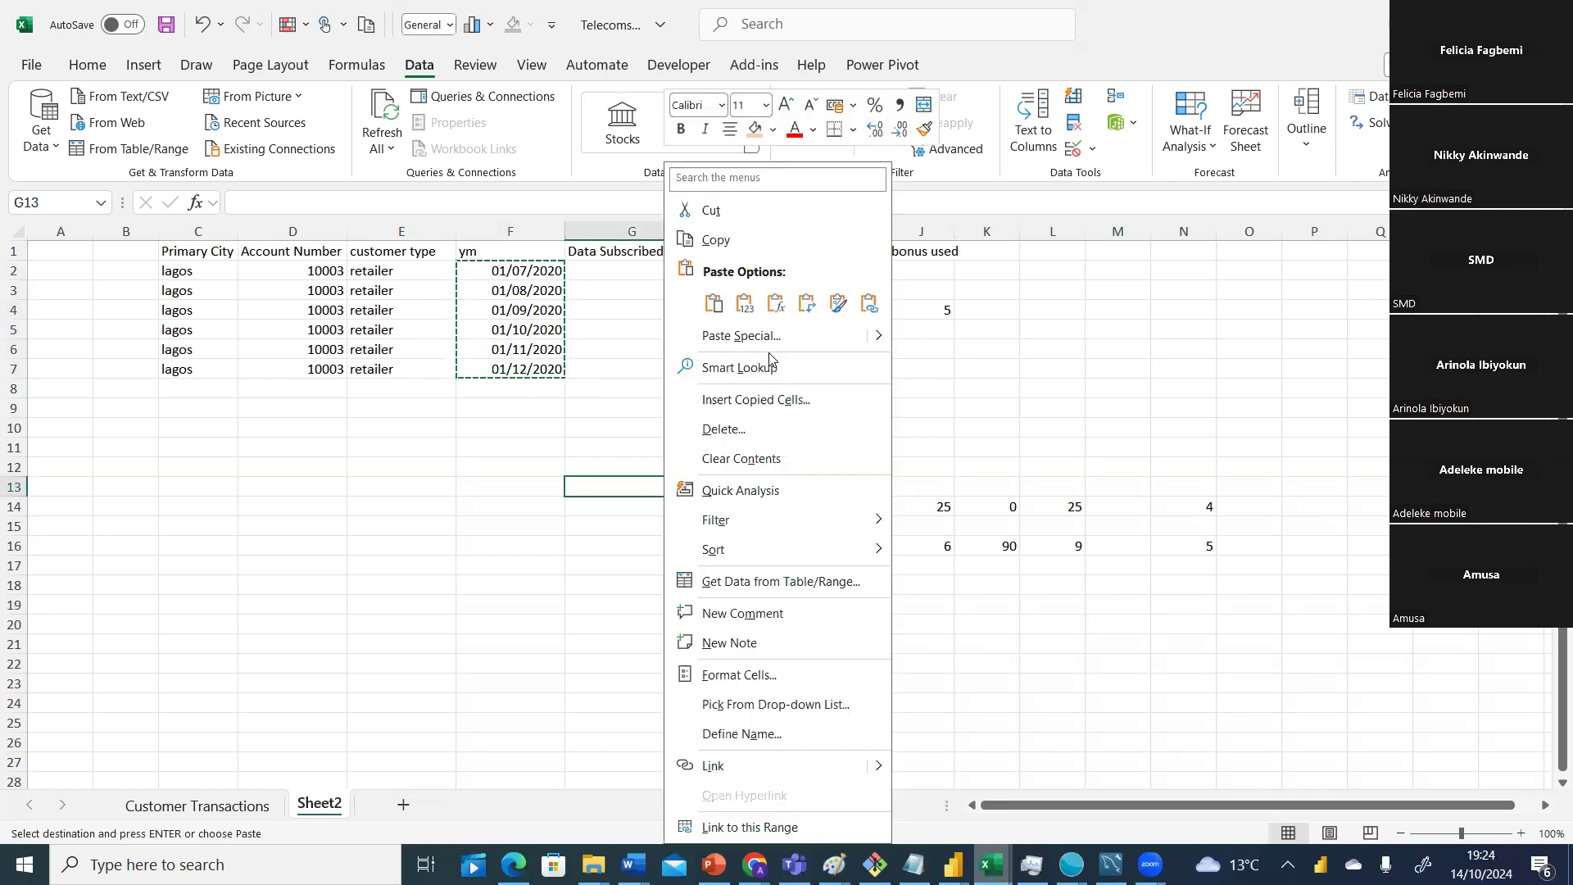
pyautogui.click(805, 304)
pyautogui.click(723, 702)
pyautogui.click(598, 699)
pyautogui.press('Escape')
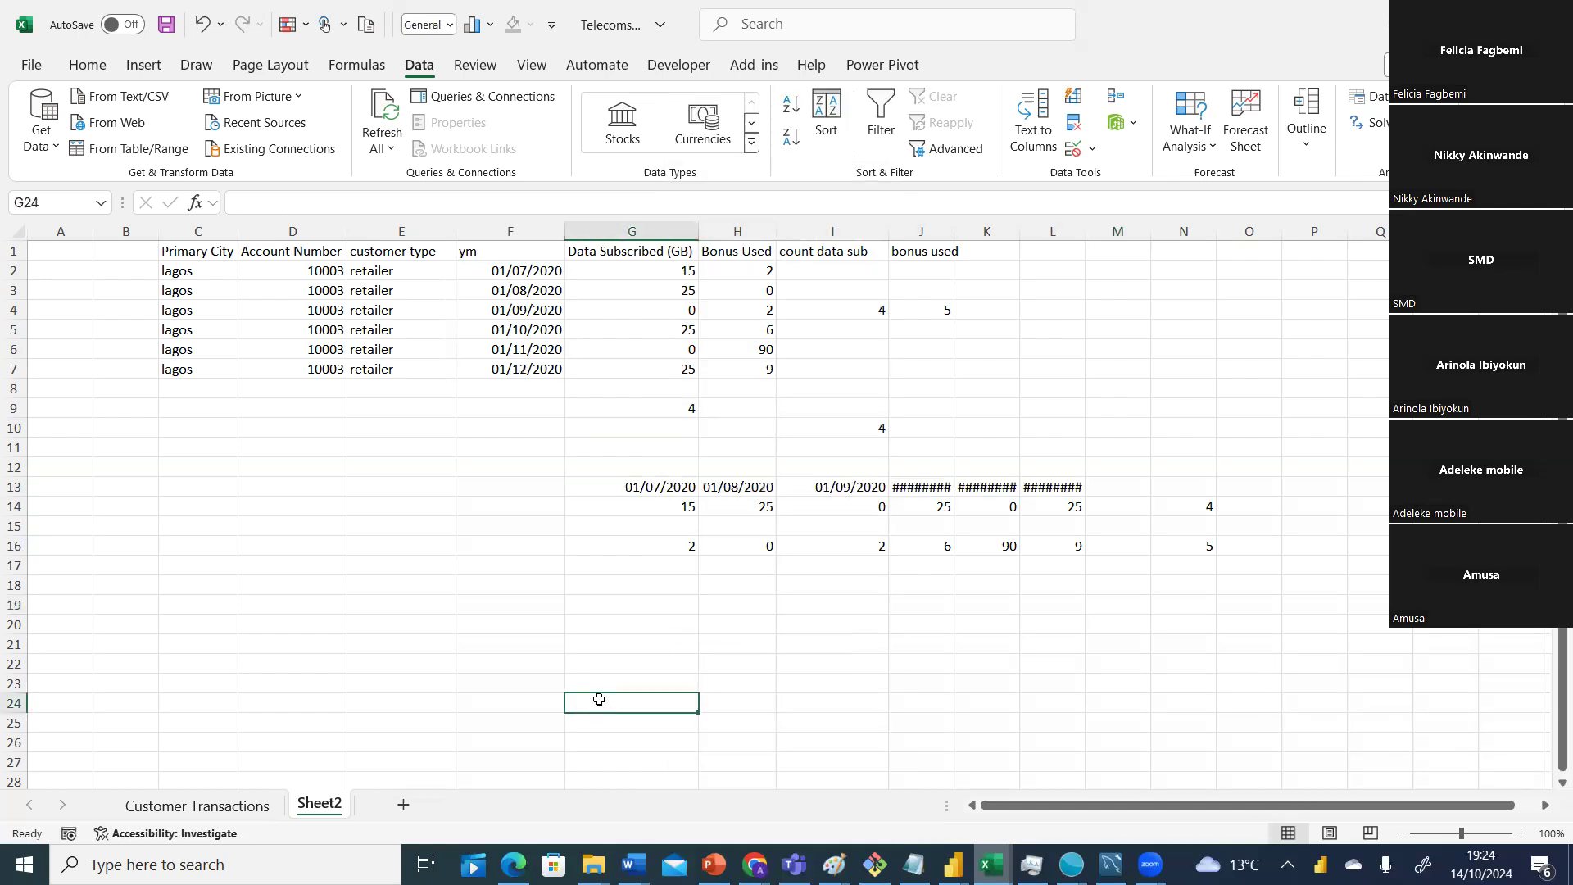
# Autofit the width of all columns on Sheet2 to their contents.
pyautogui.click(484, 645)
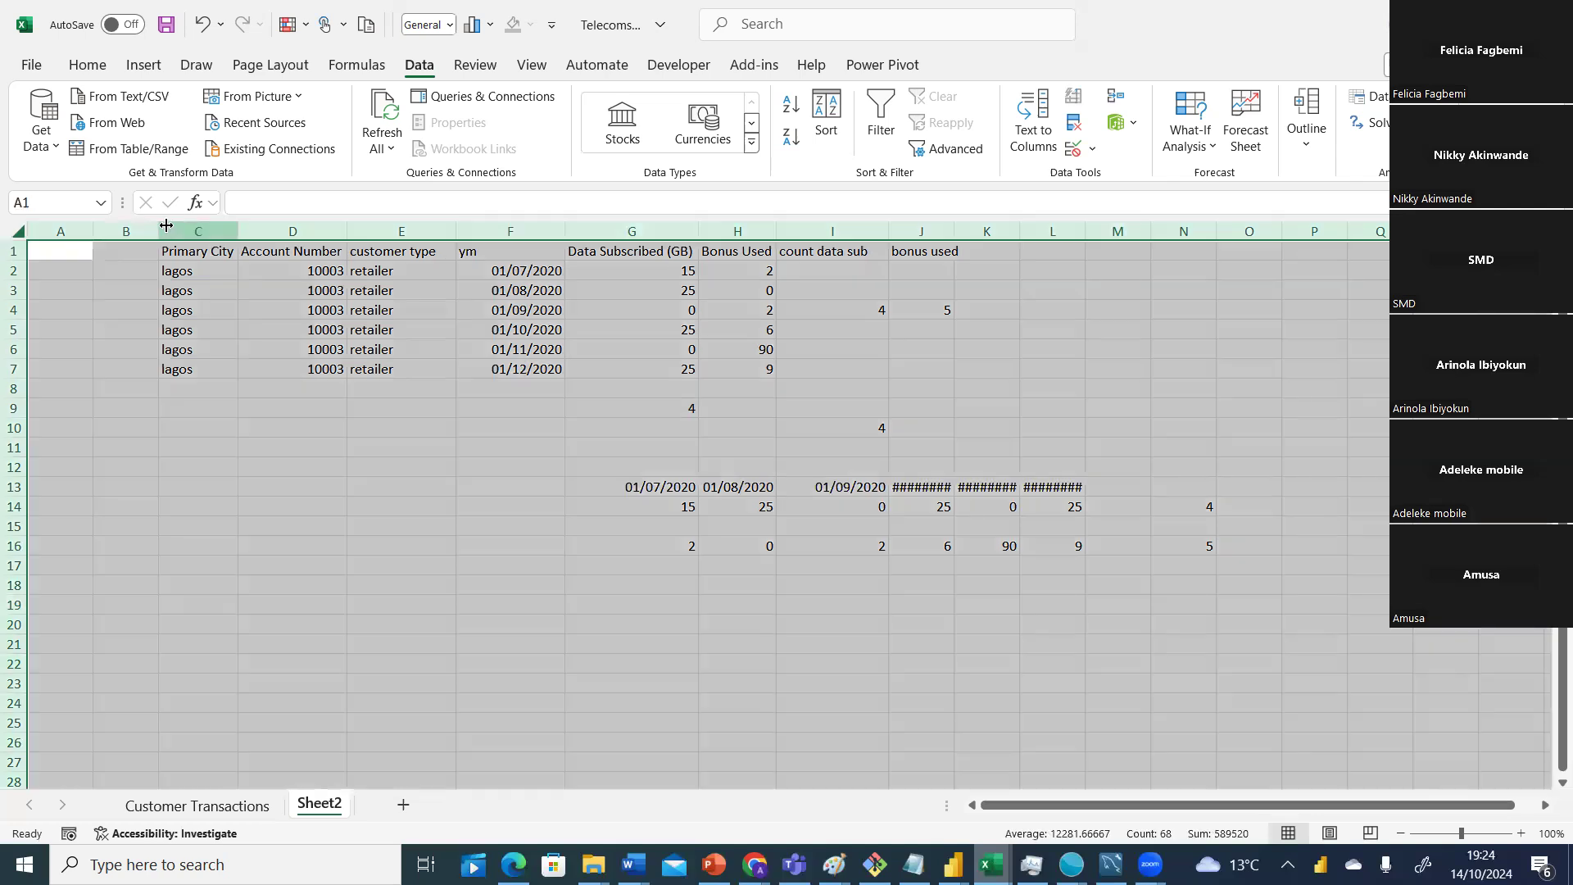
pyautogui.click(17, 231)
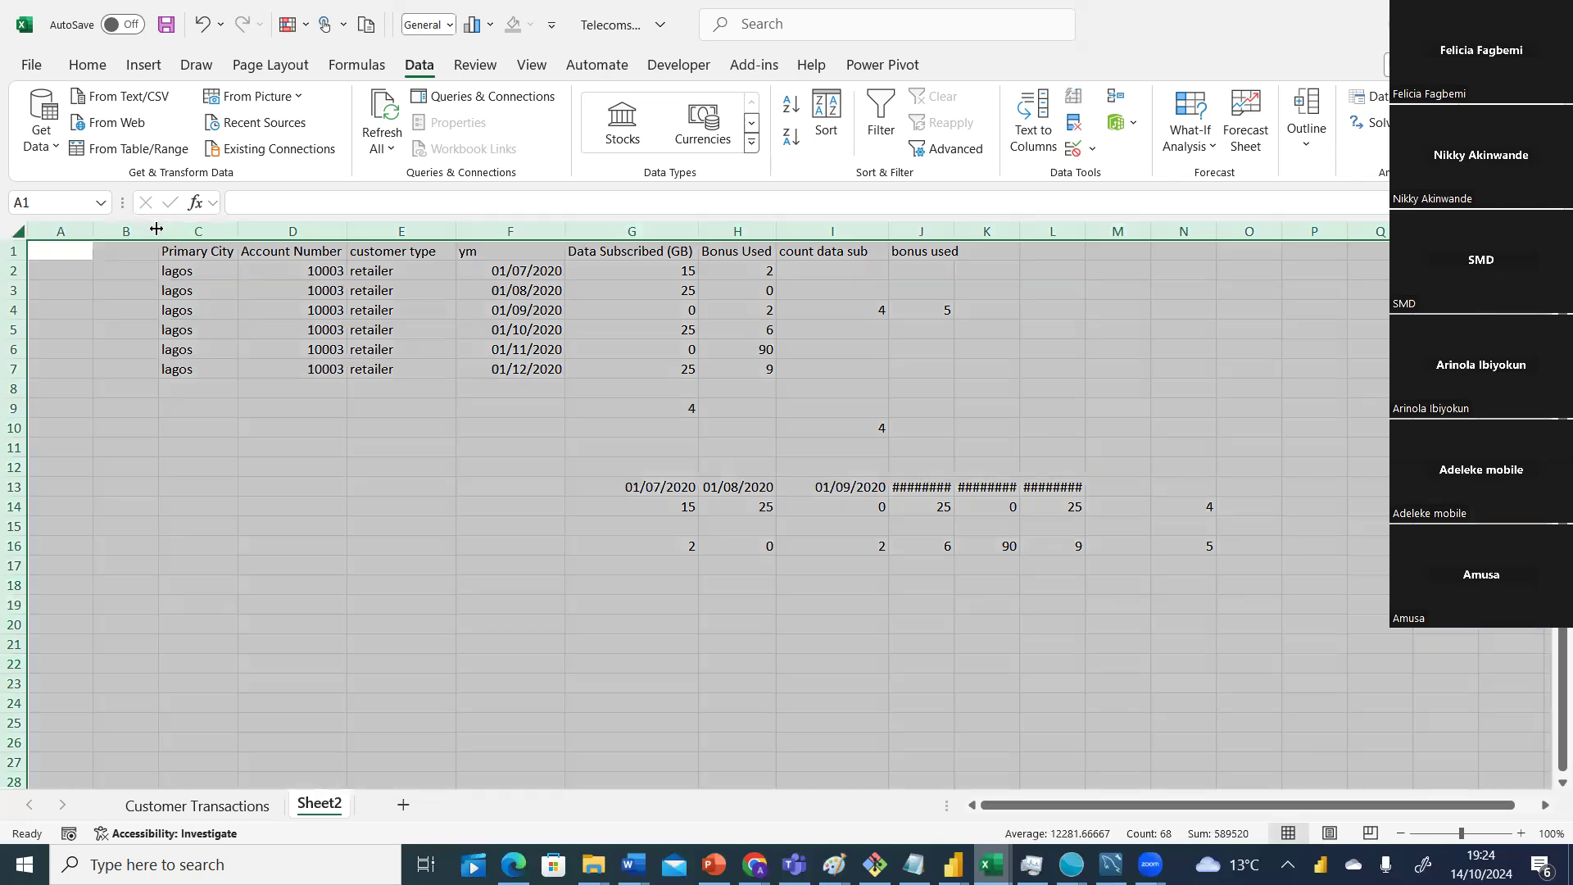
pyautogui.doubleClick(155, 229)
pyautogui.click(272, 565)
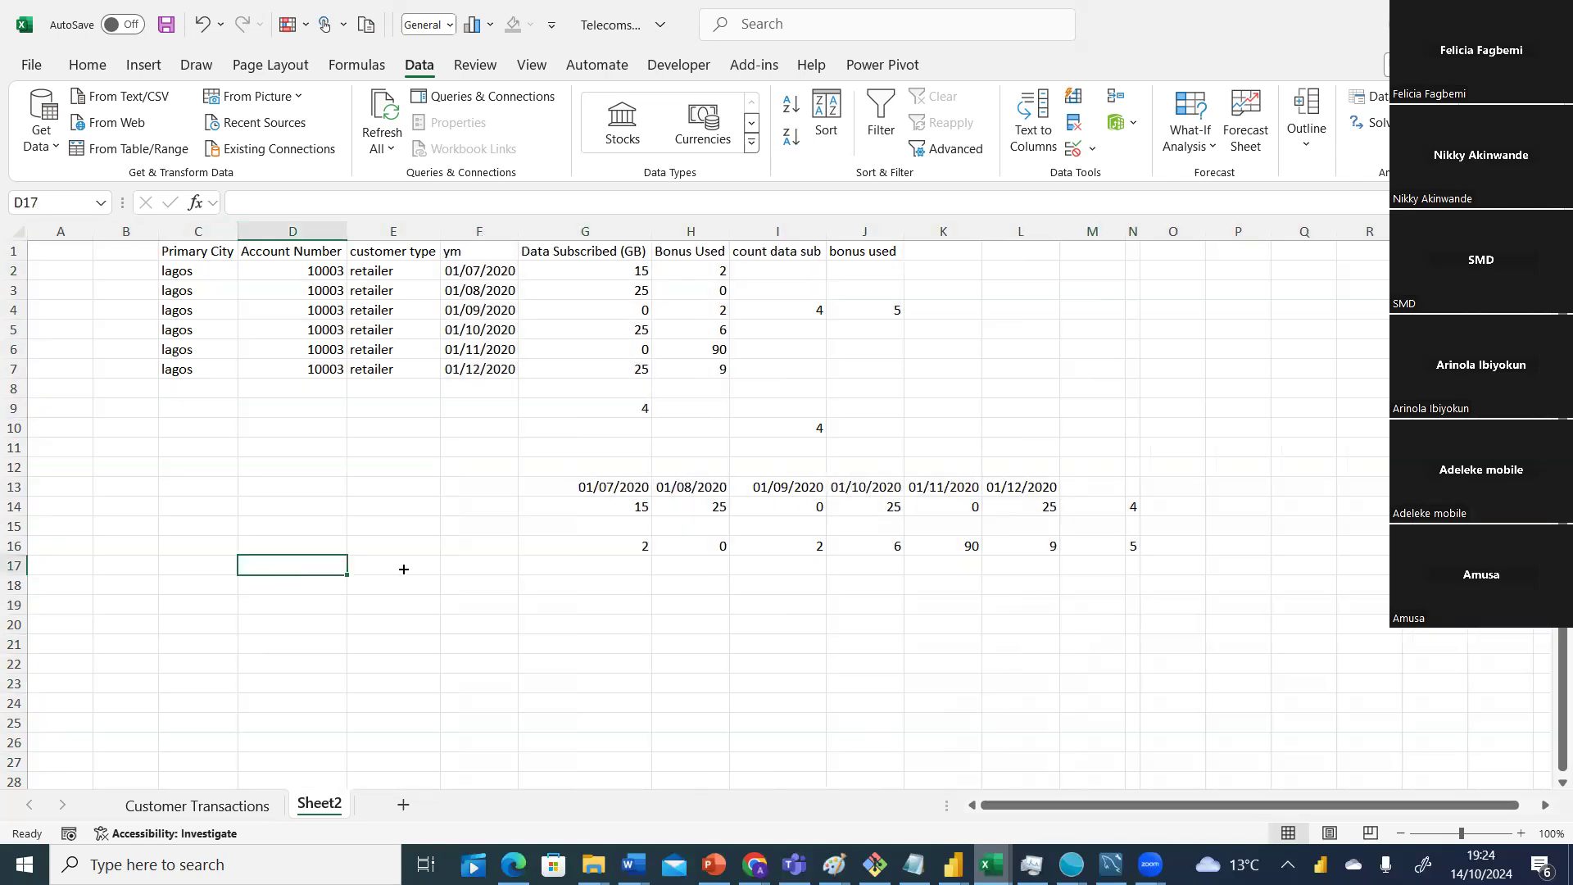
# Review the mock-up's count data sub and bonus used results in I4 and J4 against the monthly rows.
pyautogui.click(699, 709)
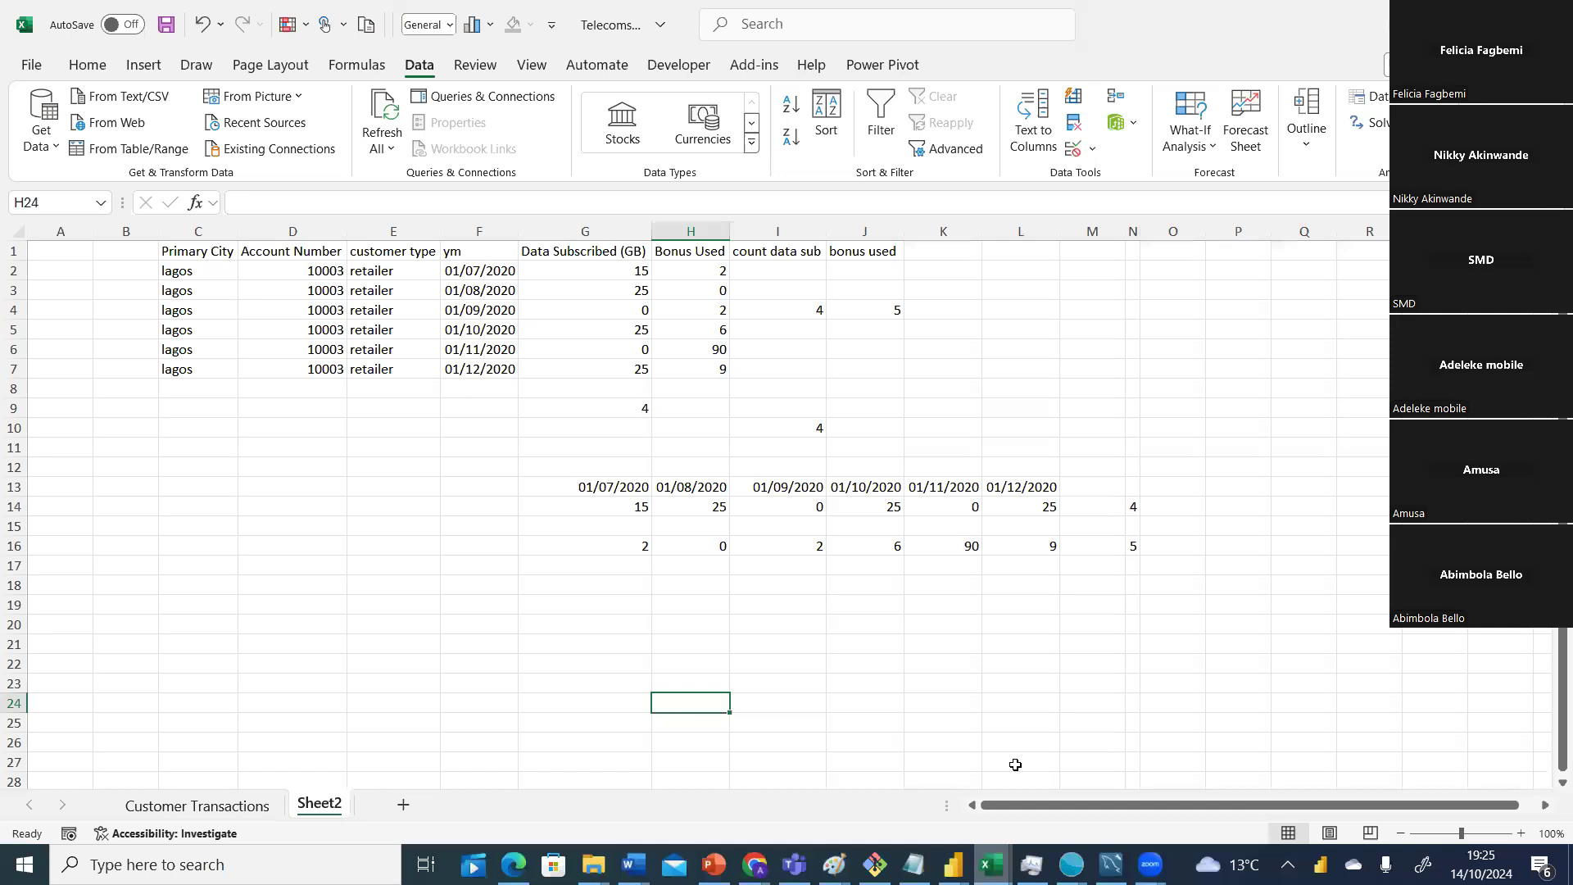
pyautogui.click(717, 590)
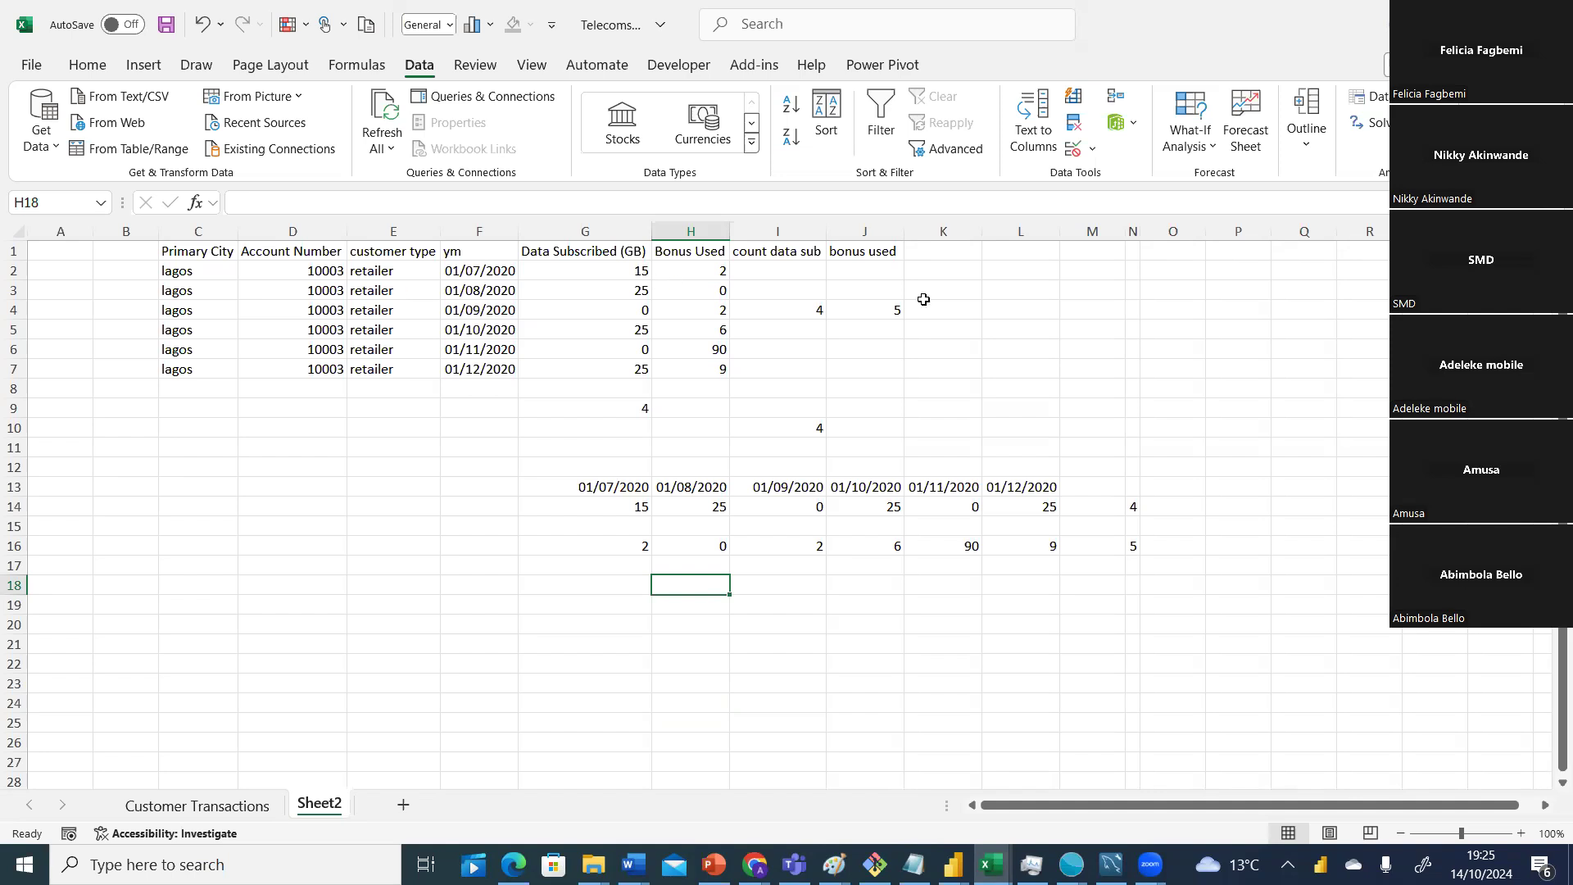
pyautogui.click(784, 309)
pyautogui.click(861, 315)
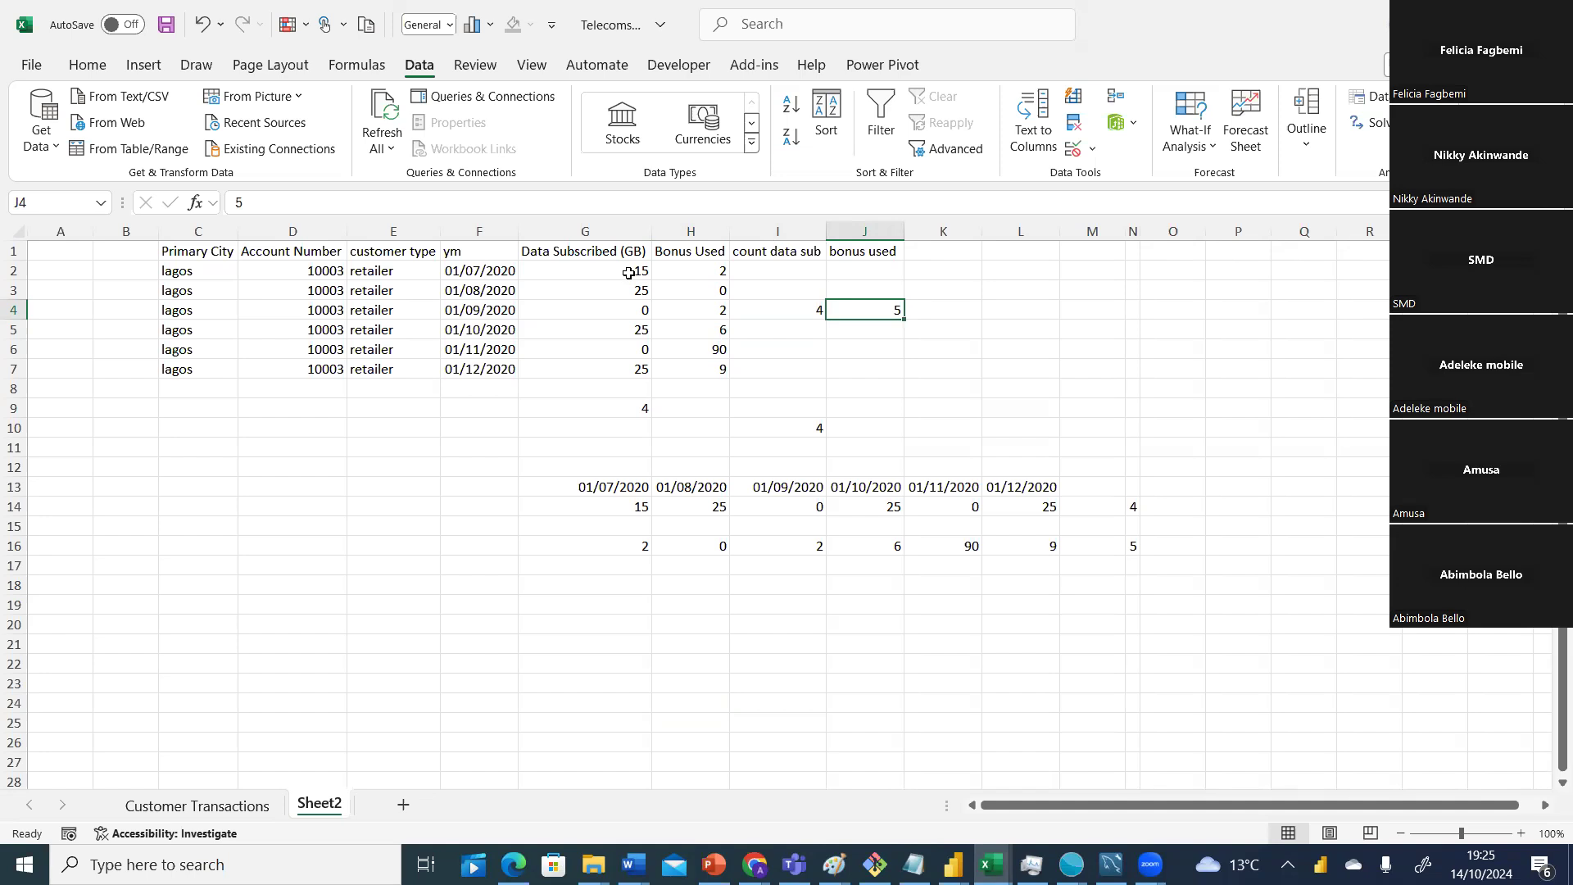
pyautogui.click(785, 304)
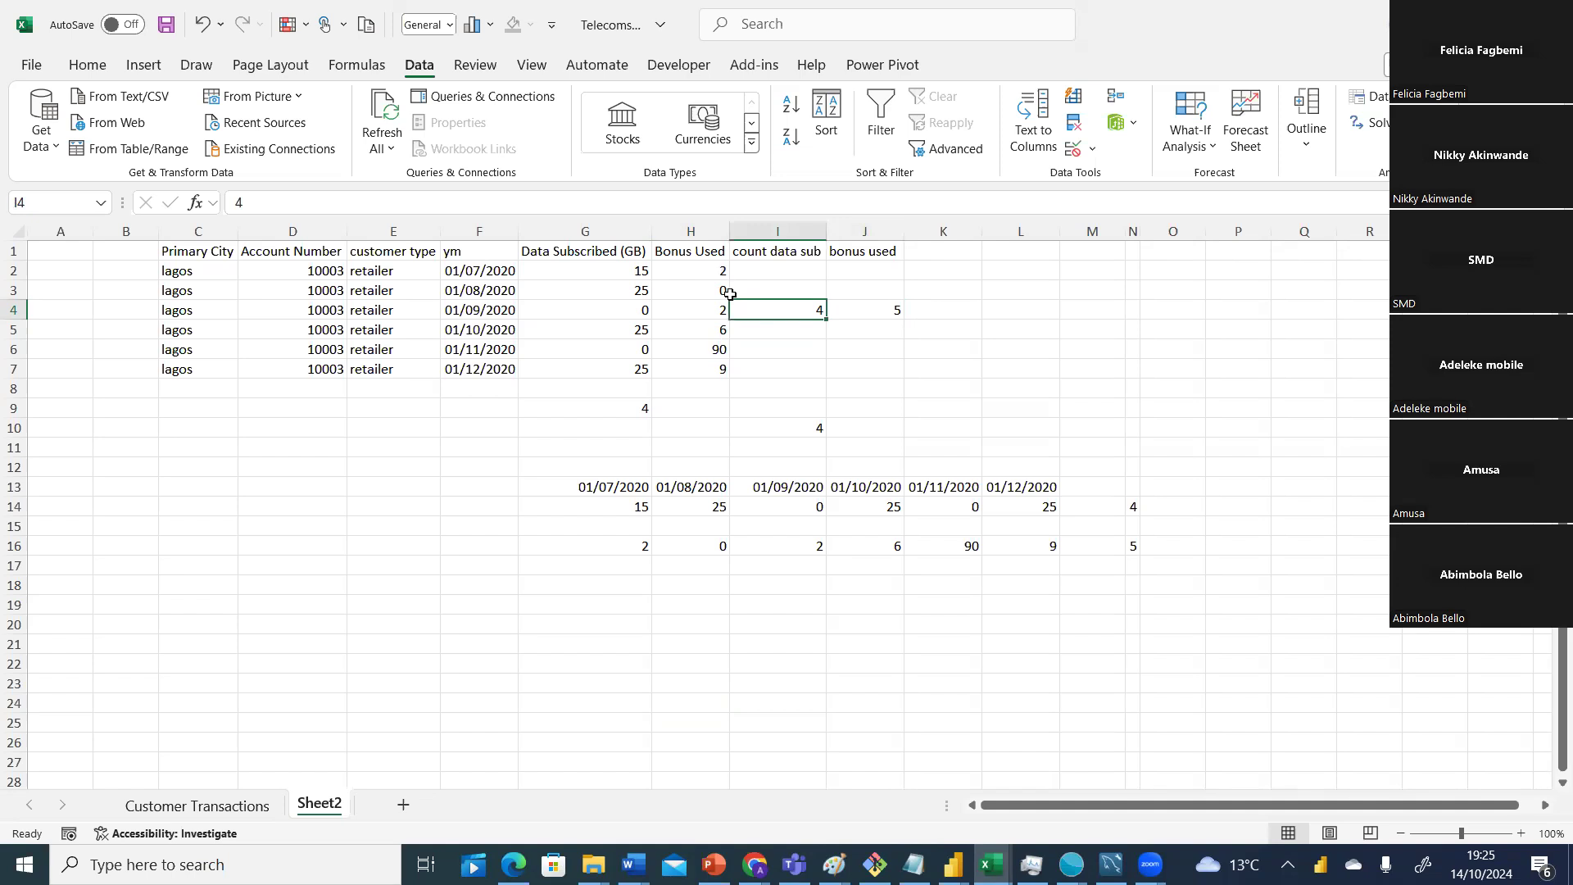
pyautogui.click(870, 313)
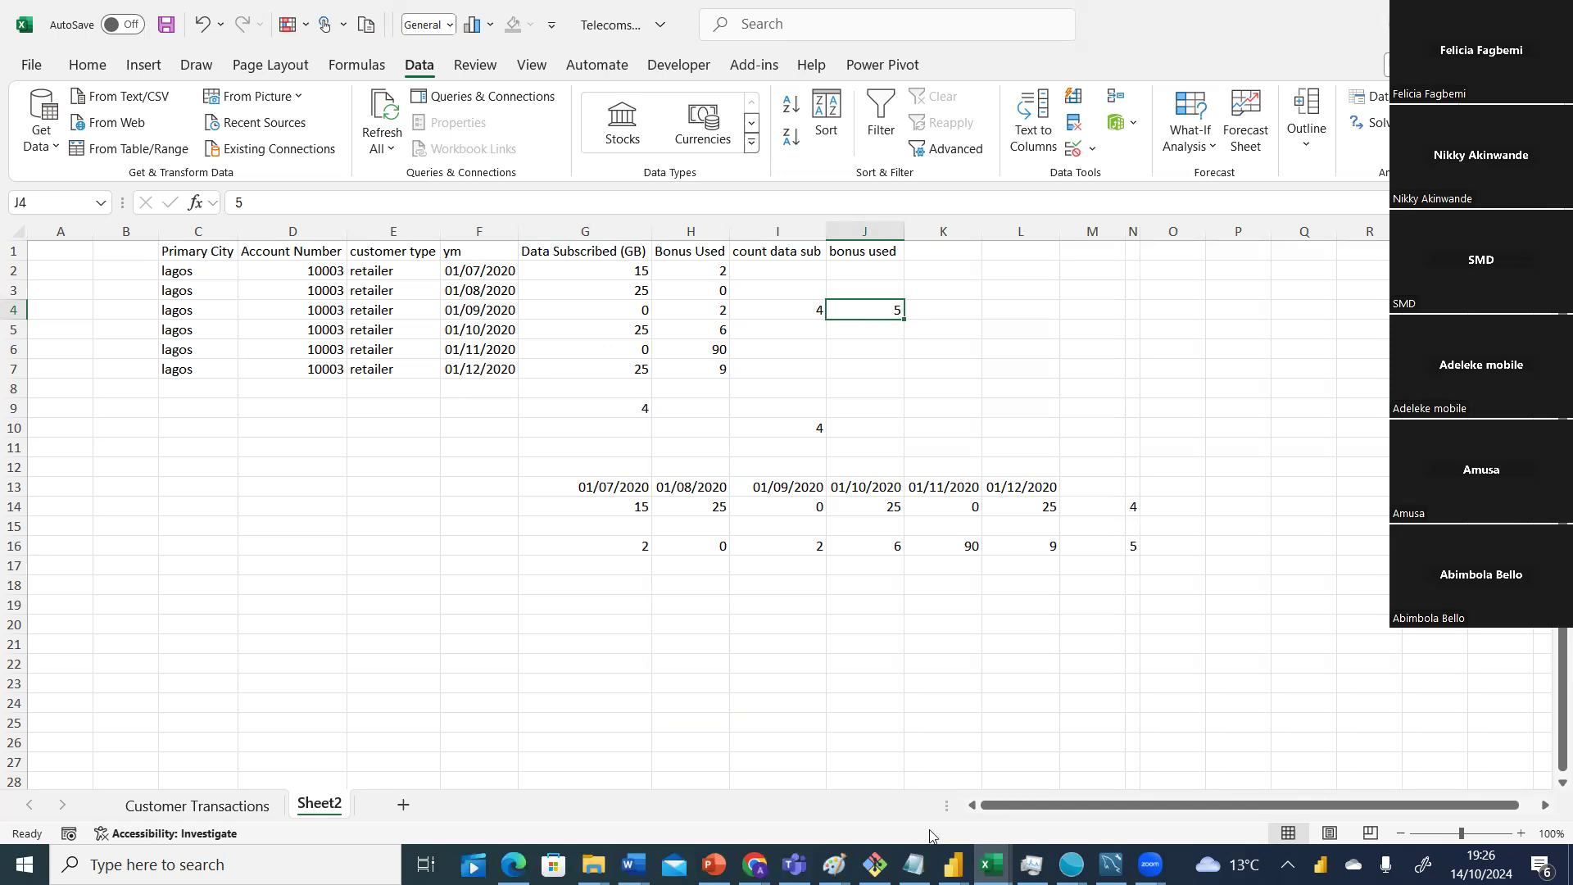
# Check the grouped table in the customer pro Power Query Editor and return to the count in G9 of the Excel mock-up.
pyautogui.hotkey('alt', 'Tab')
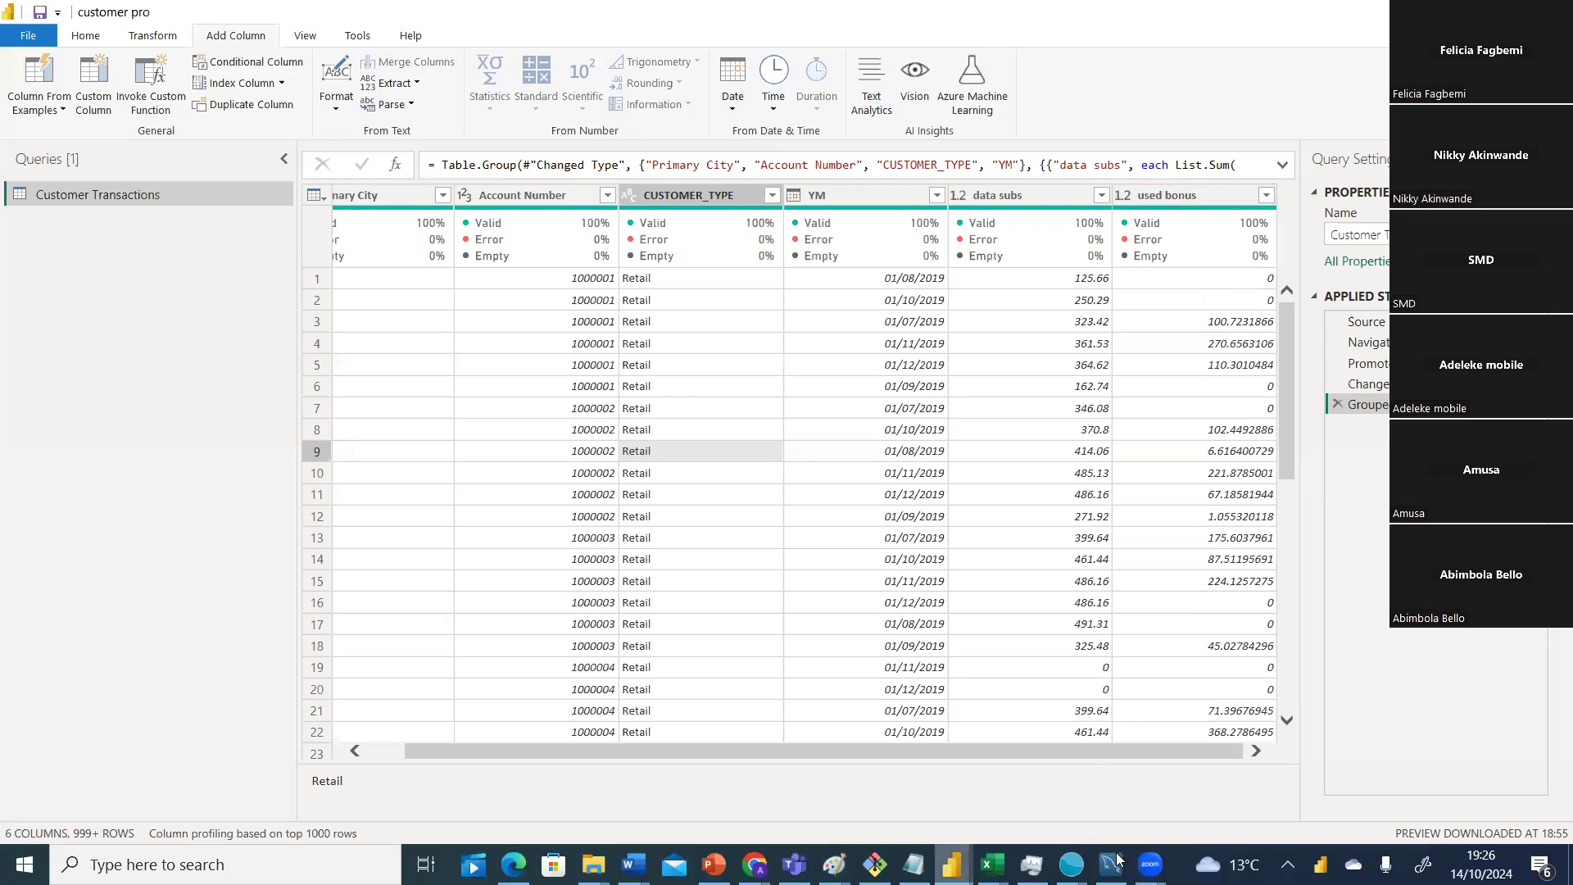
pyautogui.moveTo(753, 864)
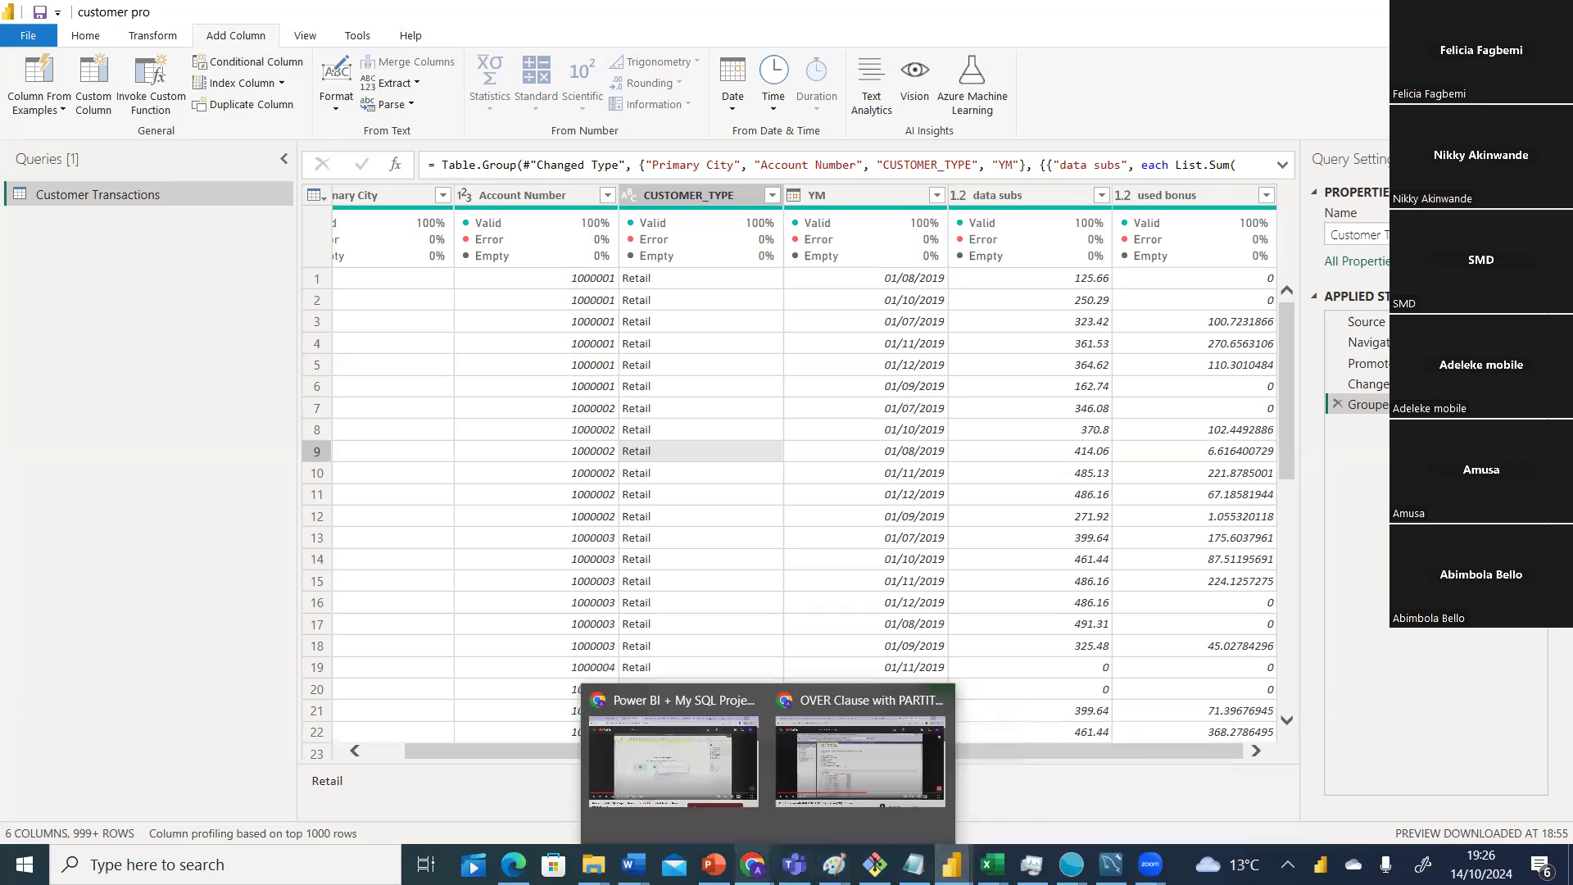
pyautogui.click(1049, 784)
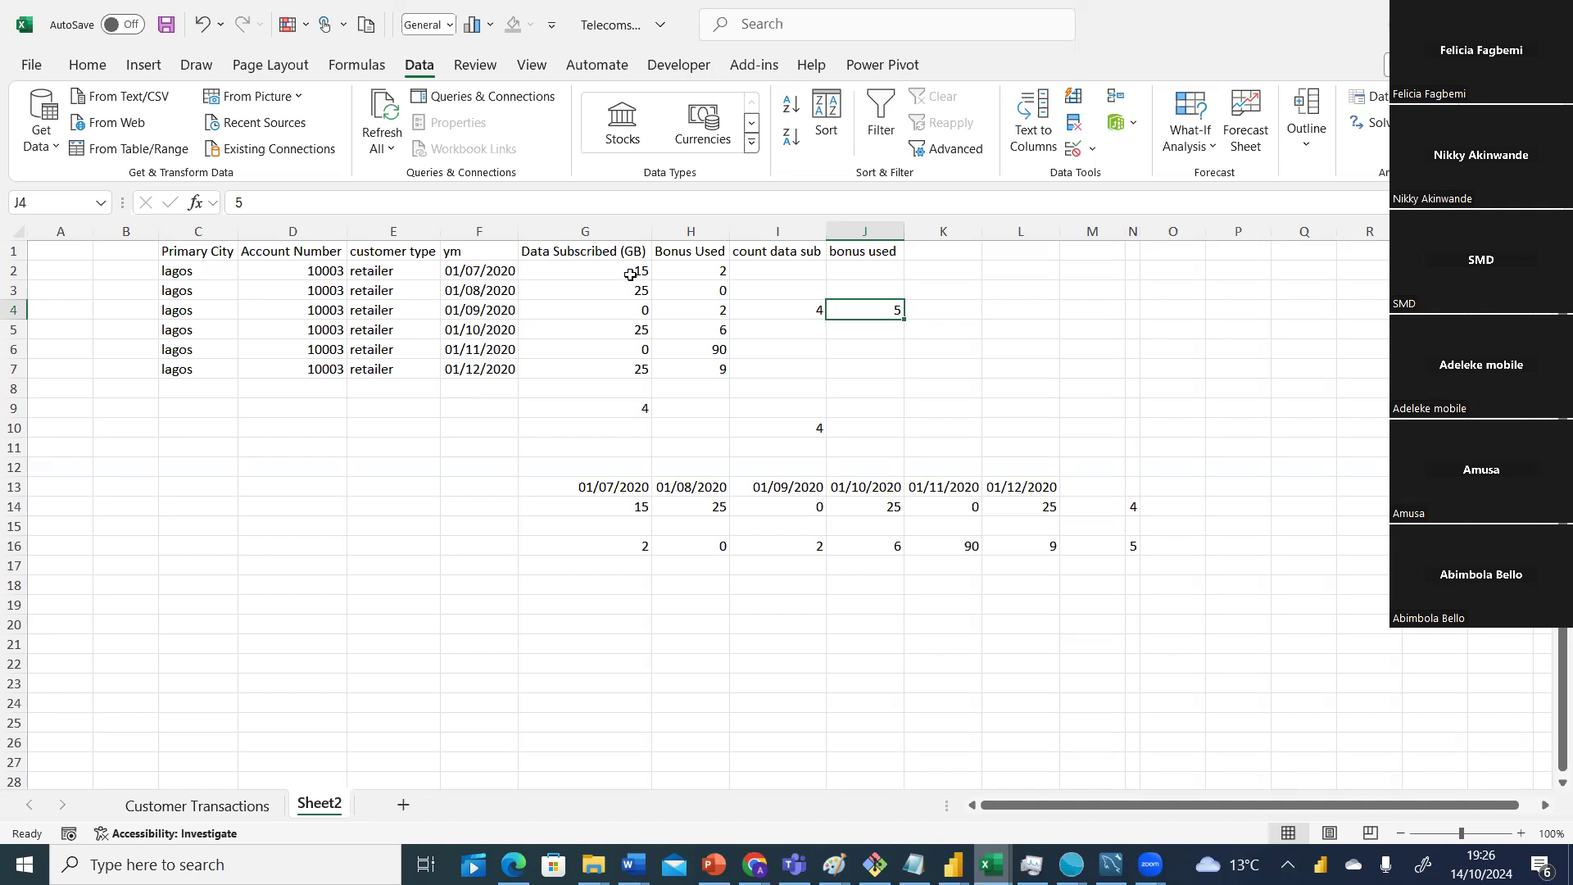
pyautogui.click(636, 408)
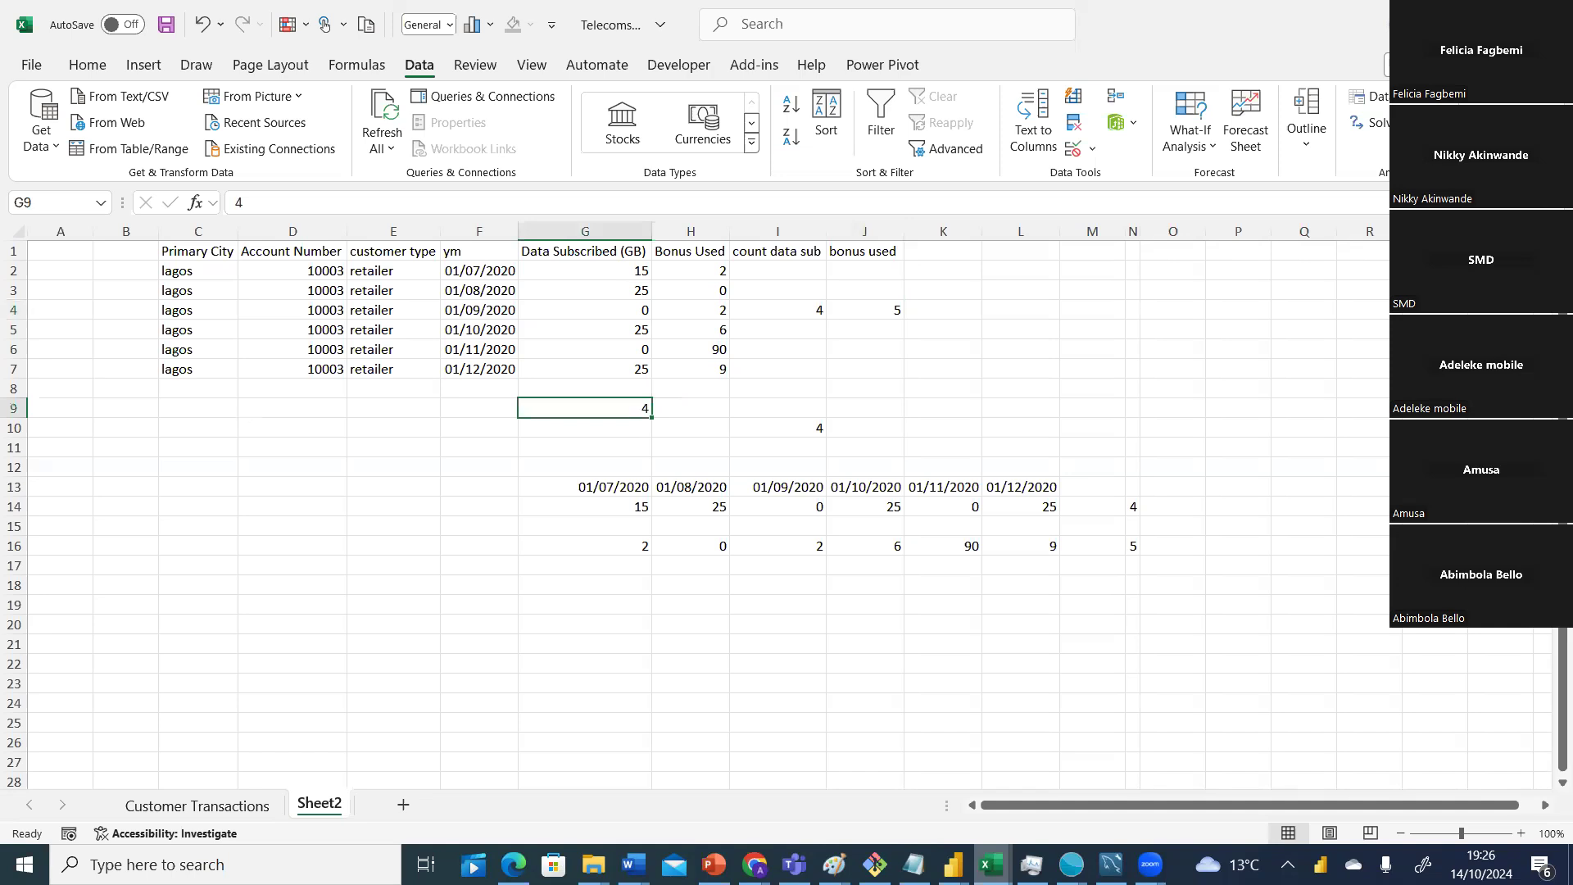
# In the customer pro Power Query Editor, select all columns of the grouped table and add a column using the Count Values statistic.
pyautogui.moveTo(952, 865)
pyautogui.click(1121, 796)
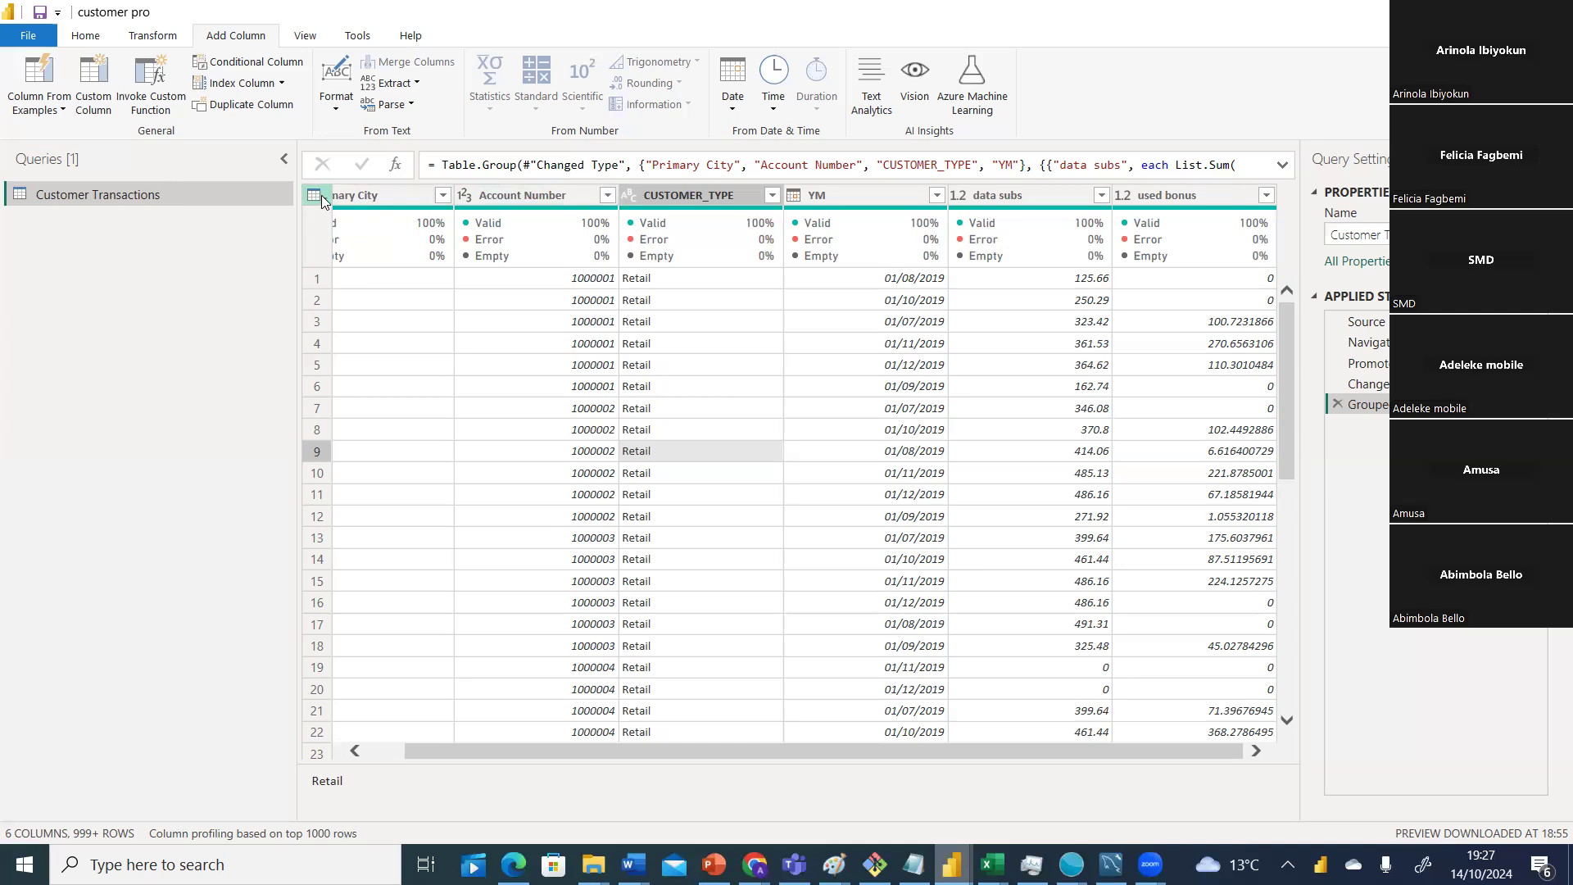
pyautogui.click(379, 194)
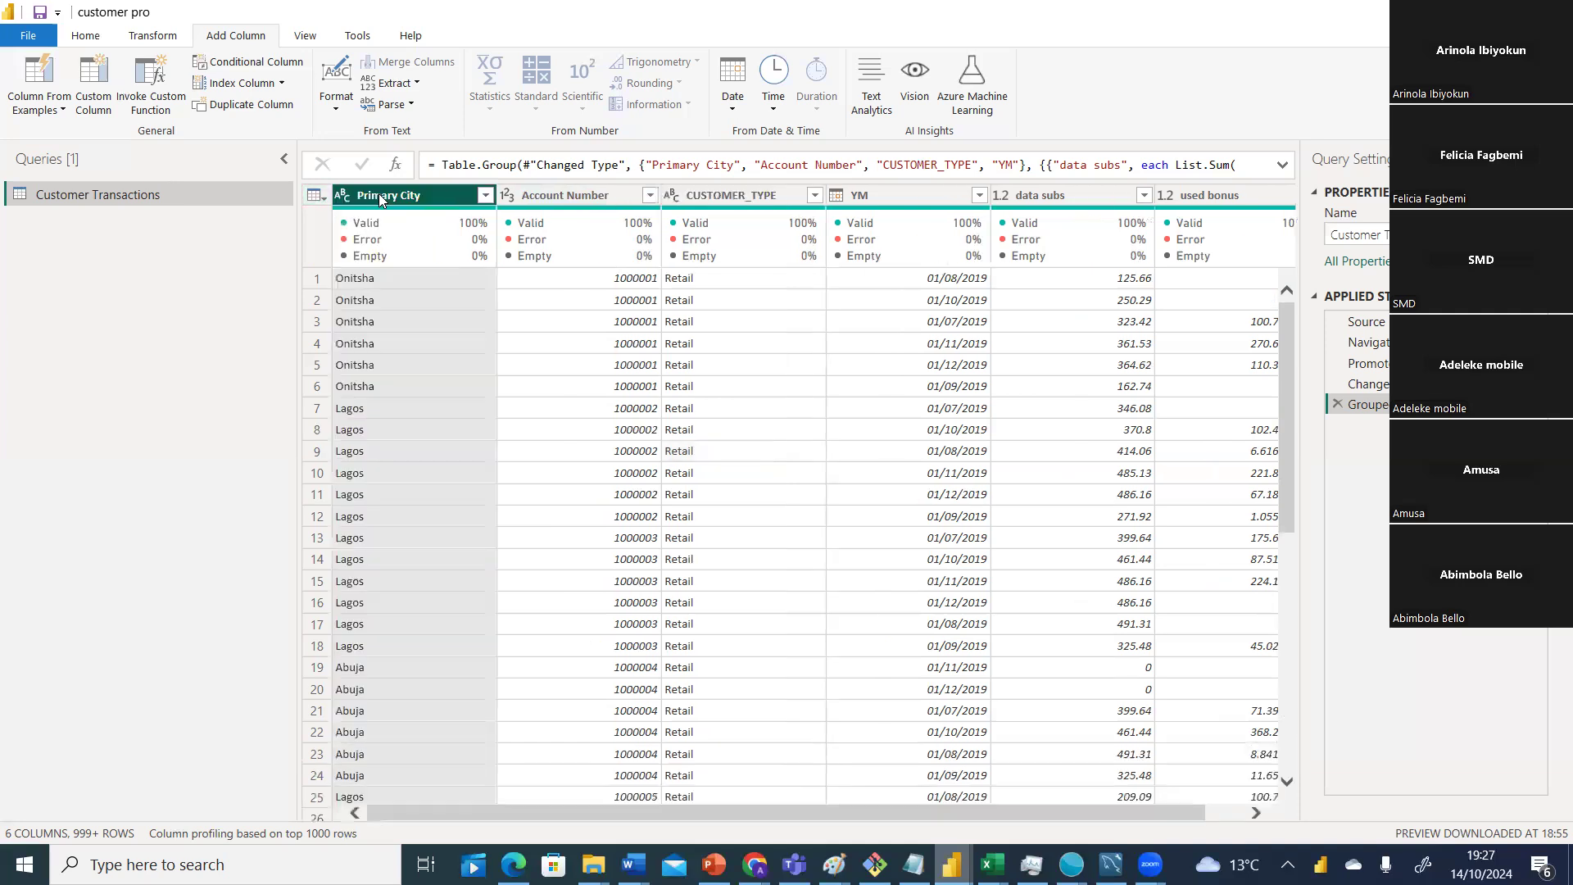
pyautogui.hotkey('ctrl', 'a')
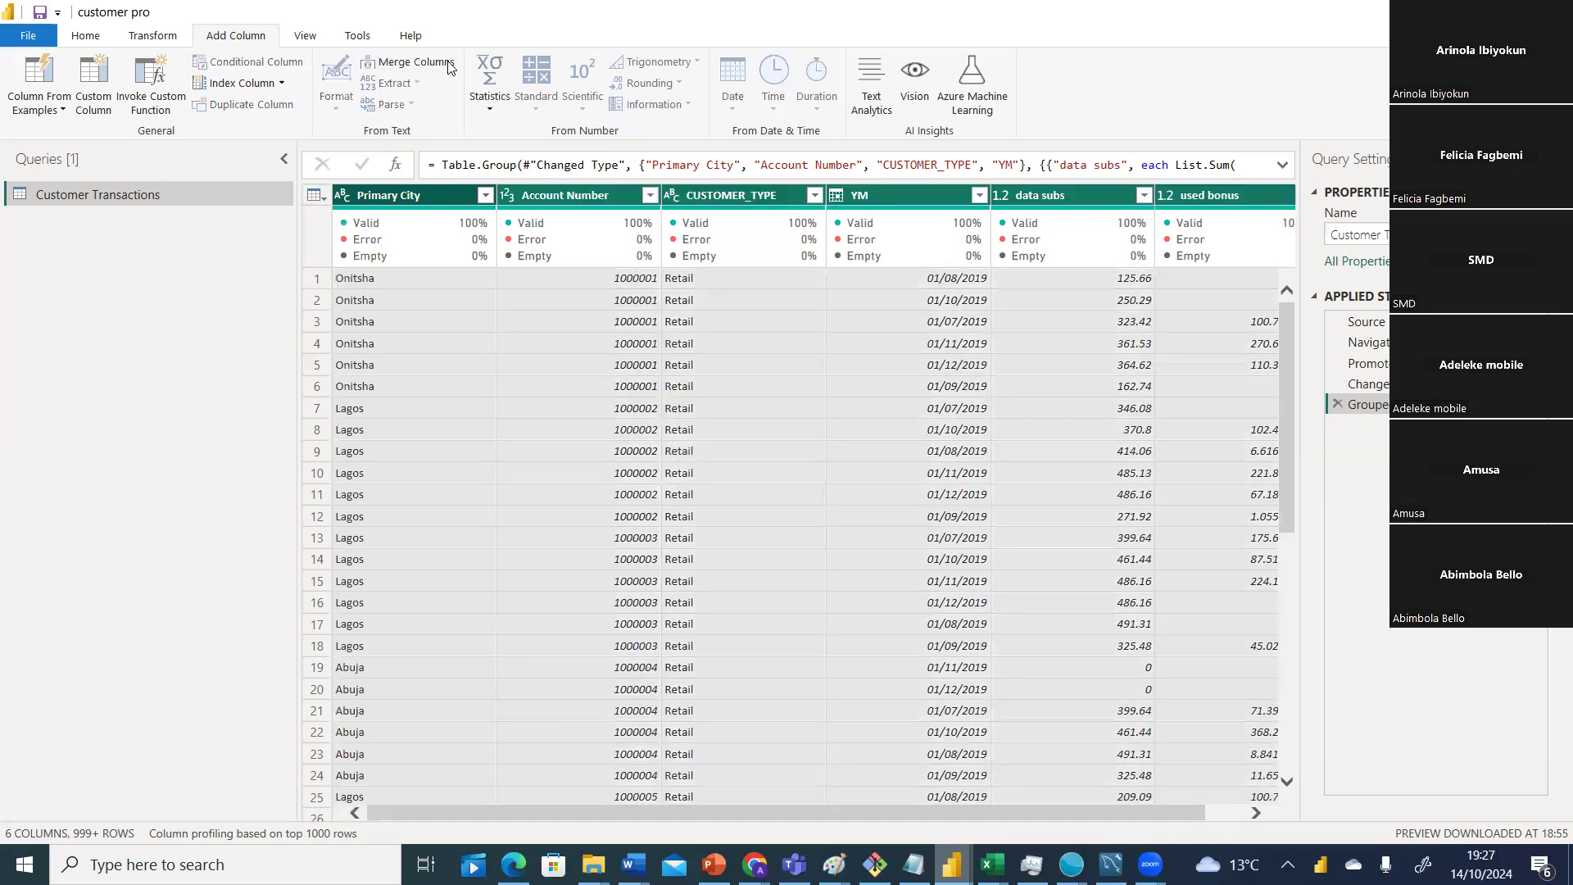
pyautogui.click(489, 108)
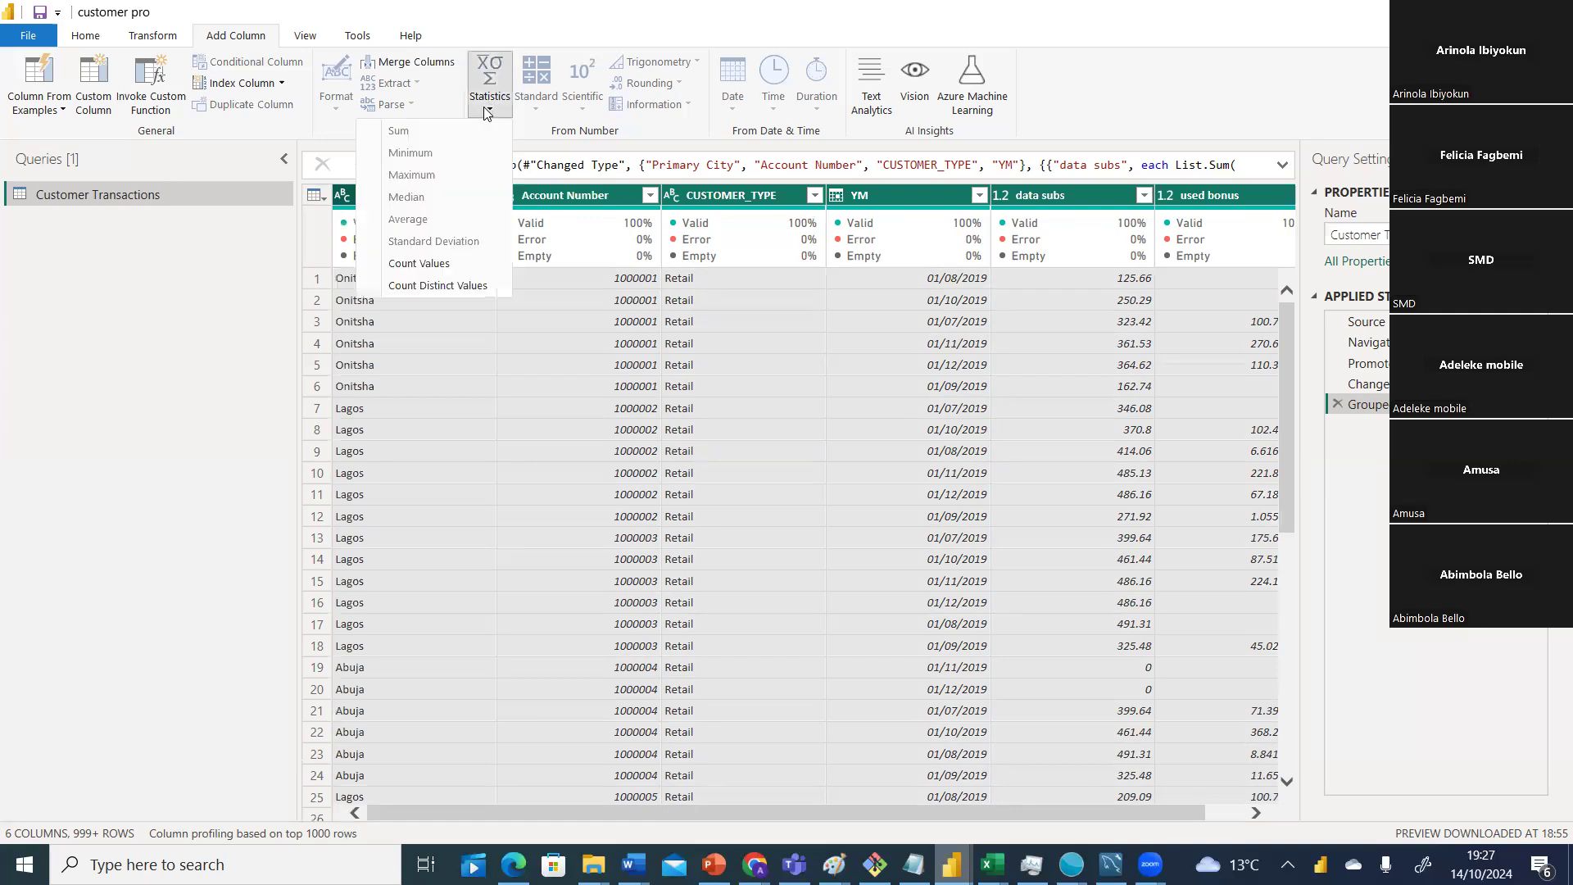
pyautogui.click(419, 266)
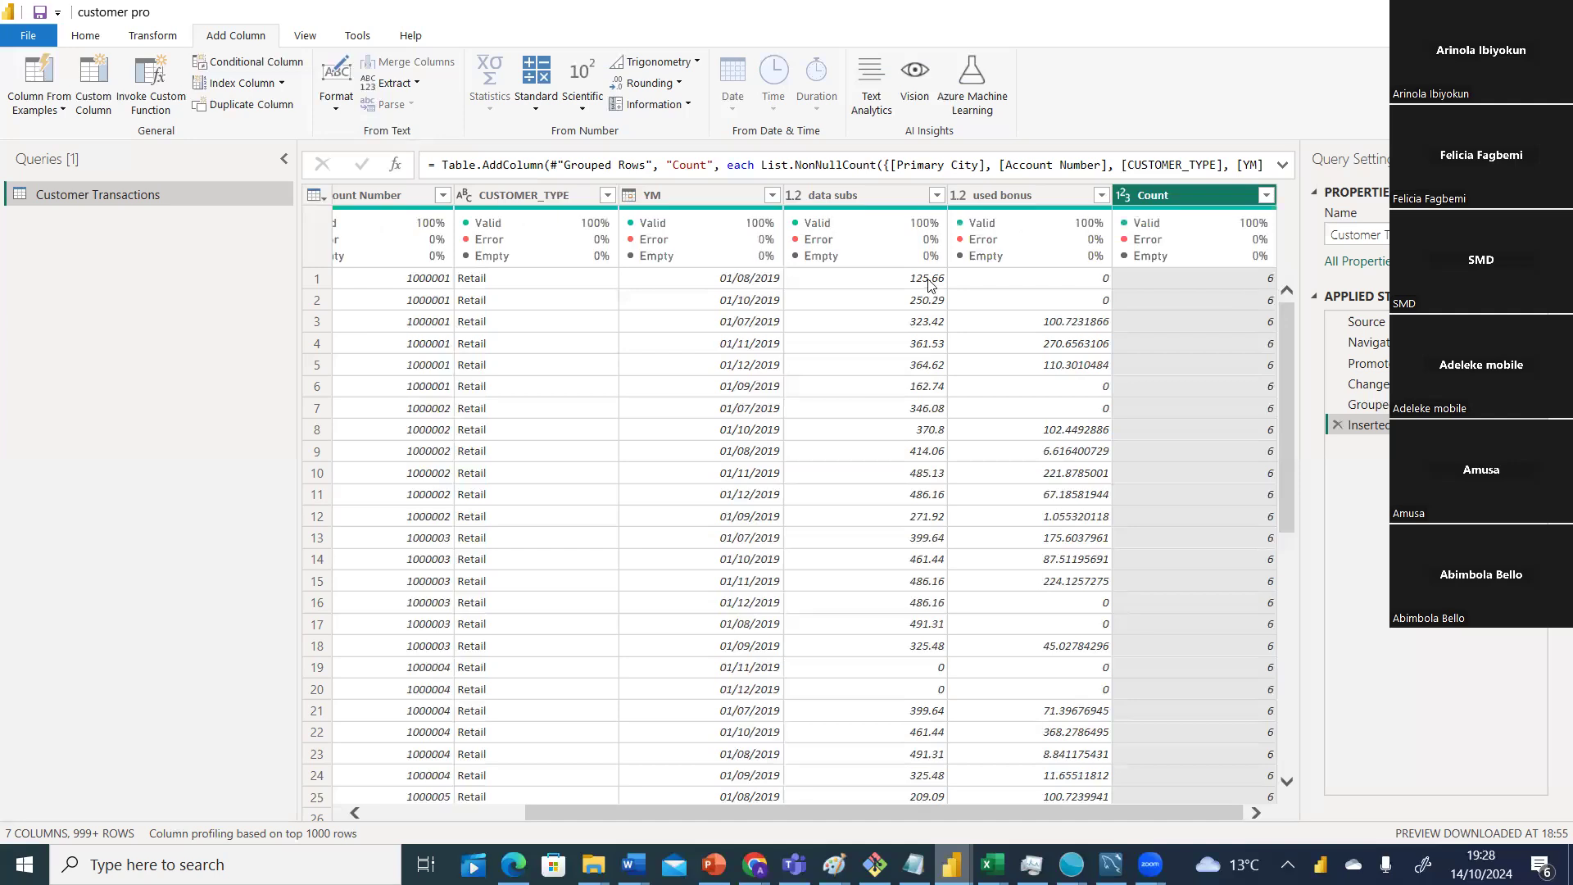
# Examine the Count column against the other grouped columns, check its filter values, and return to the Excel mock-up.
pyautogui.moveTo(843, 811); pyautogui.dragTo(485, 849)
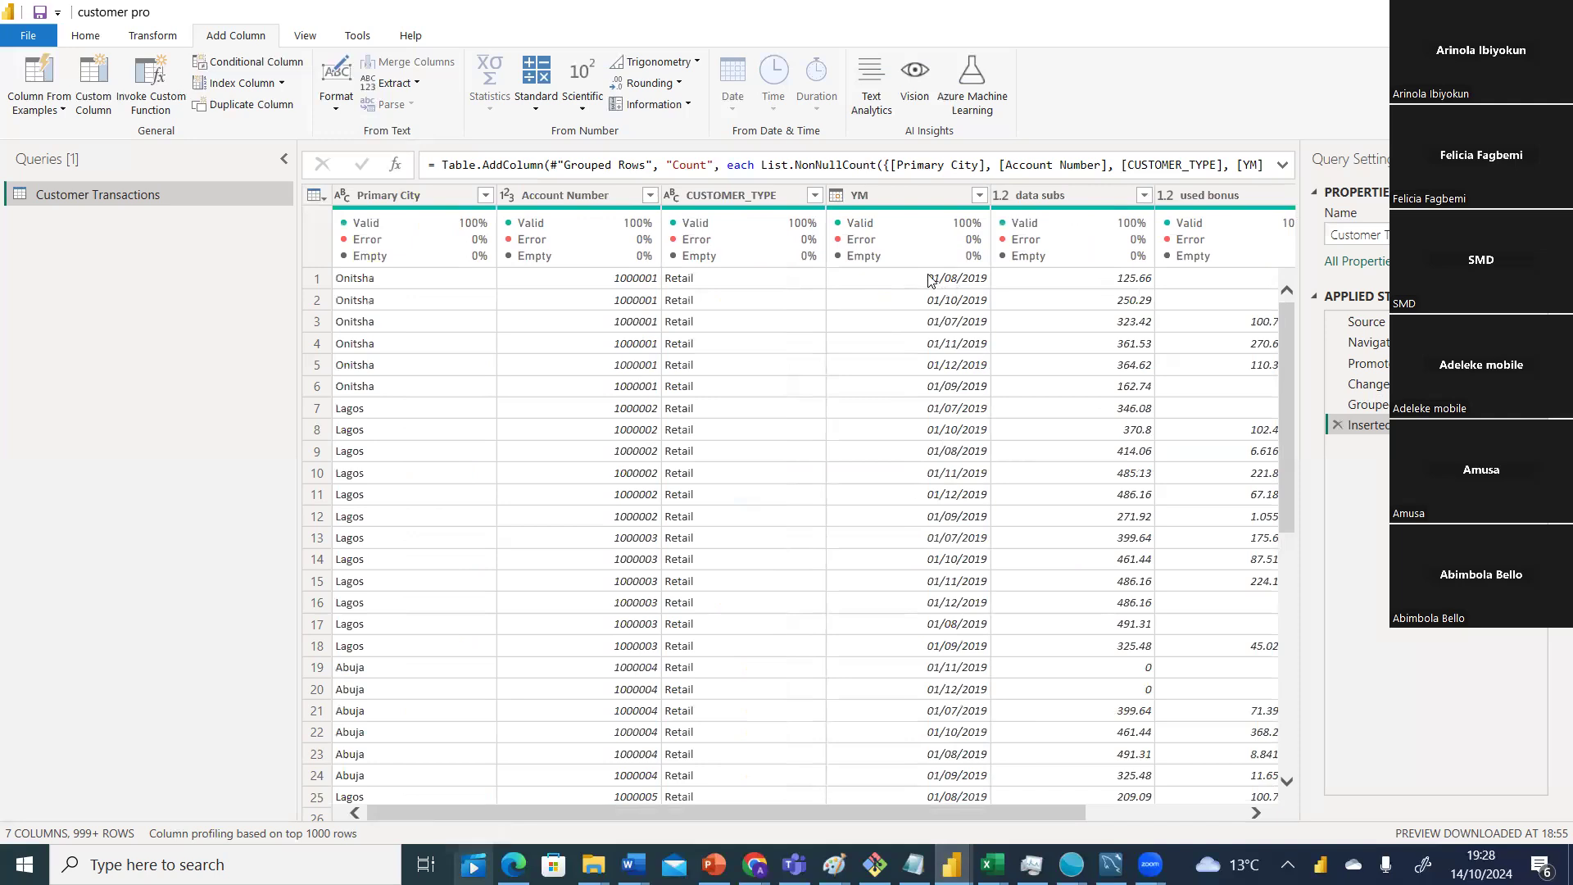
pyautogui.click(1249, 811)
pyautogui.click(1249, 811)
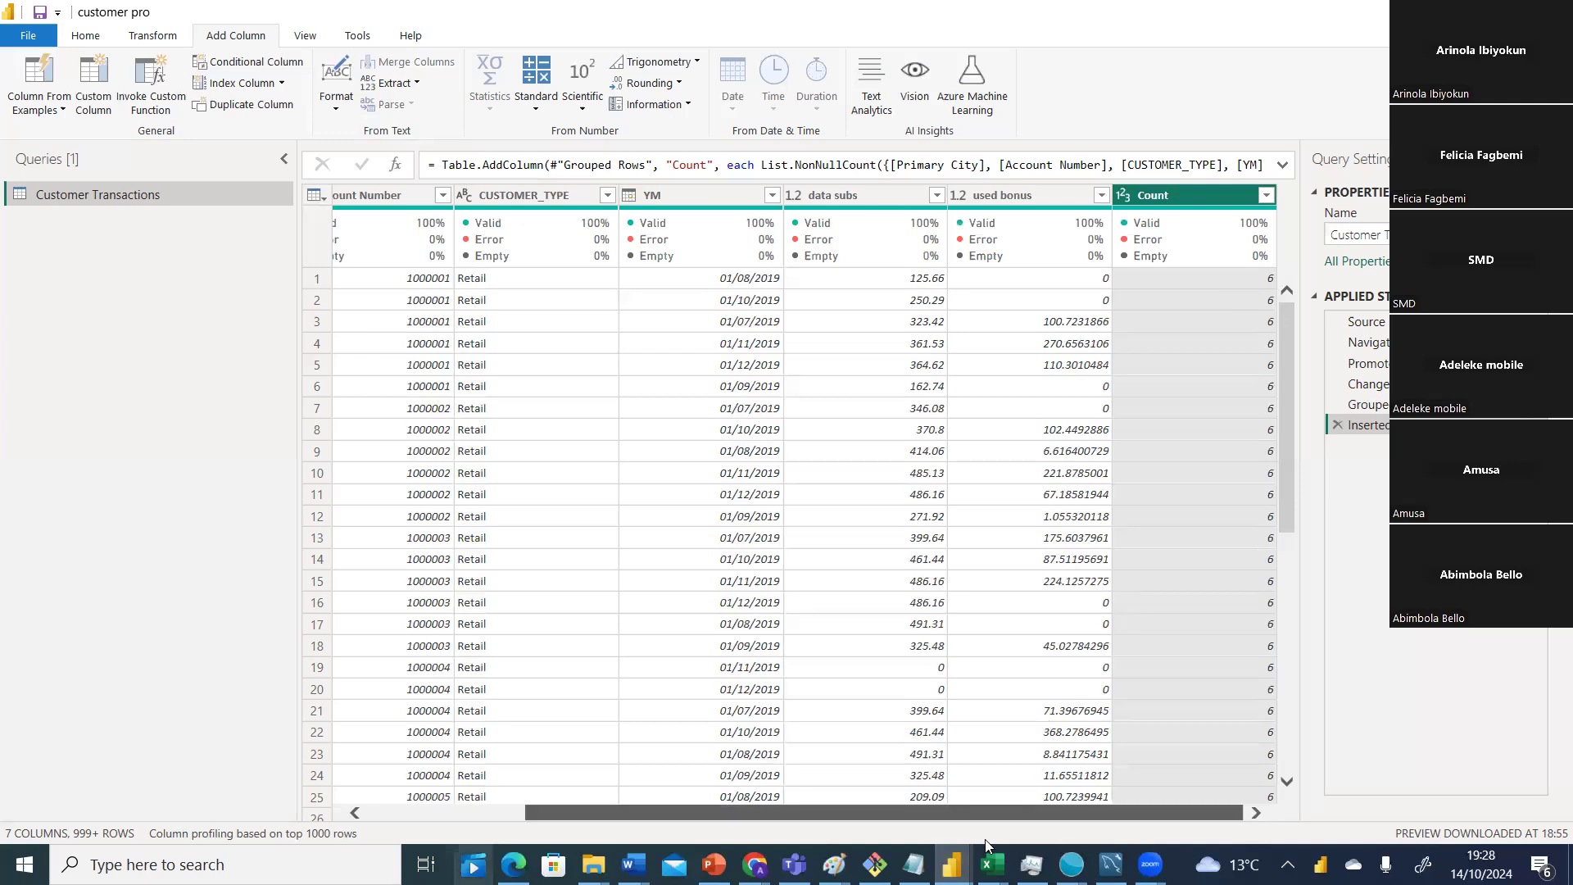
pyautogui.moveTo(1144, 813); pyautogui.dragTo(986, 813)
pyautogui.moveTo(880, 851)
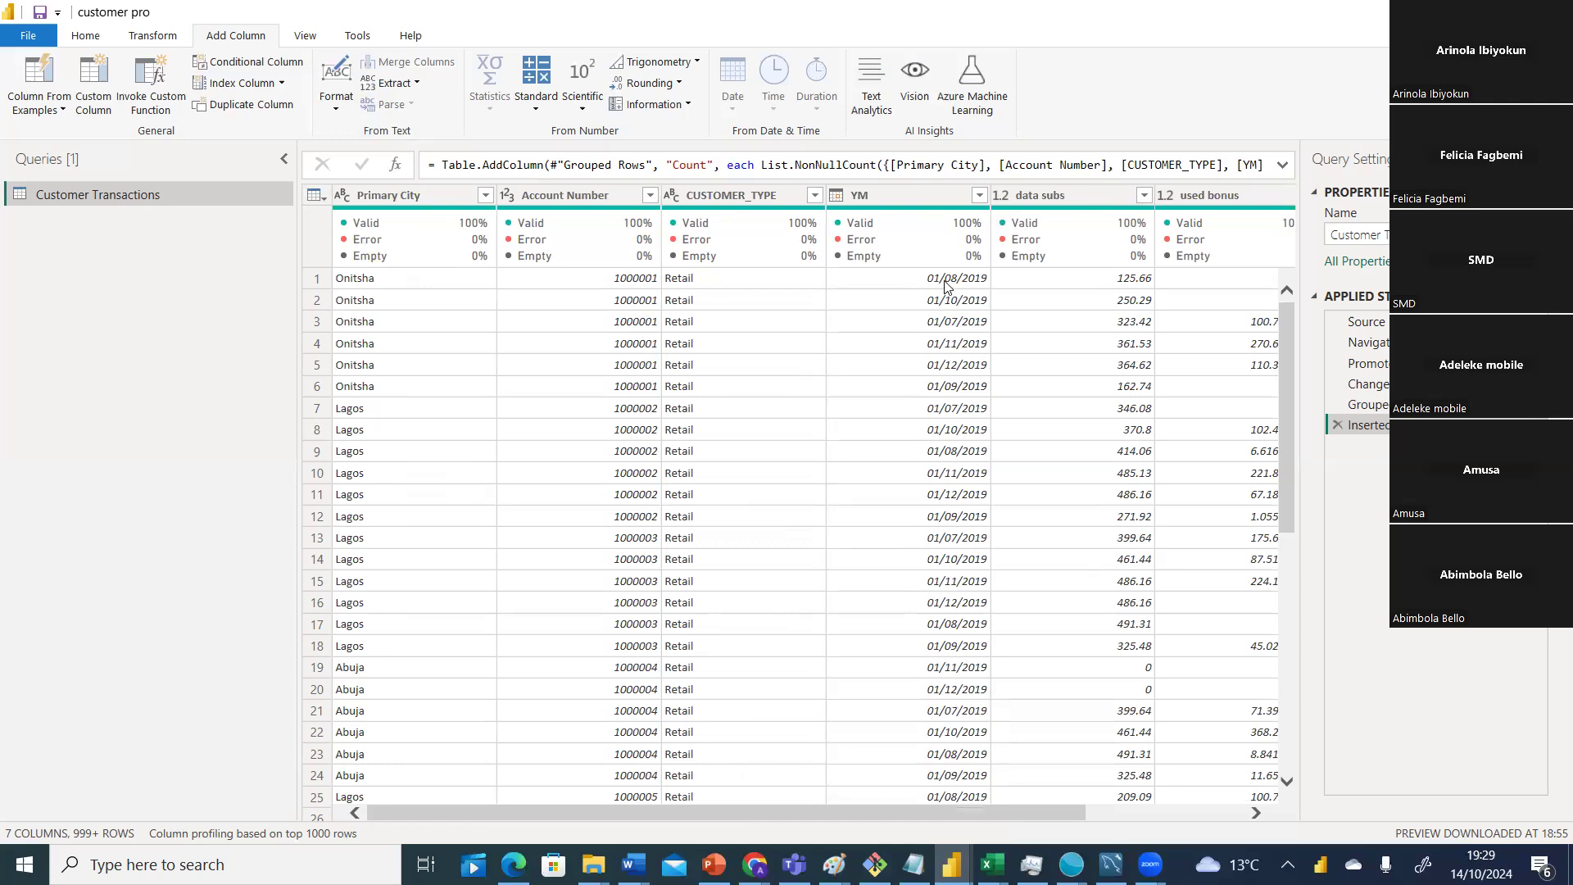
pyautogui.hscroll(2, 1076, 281)
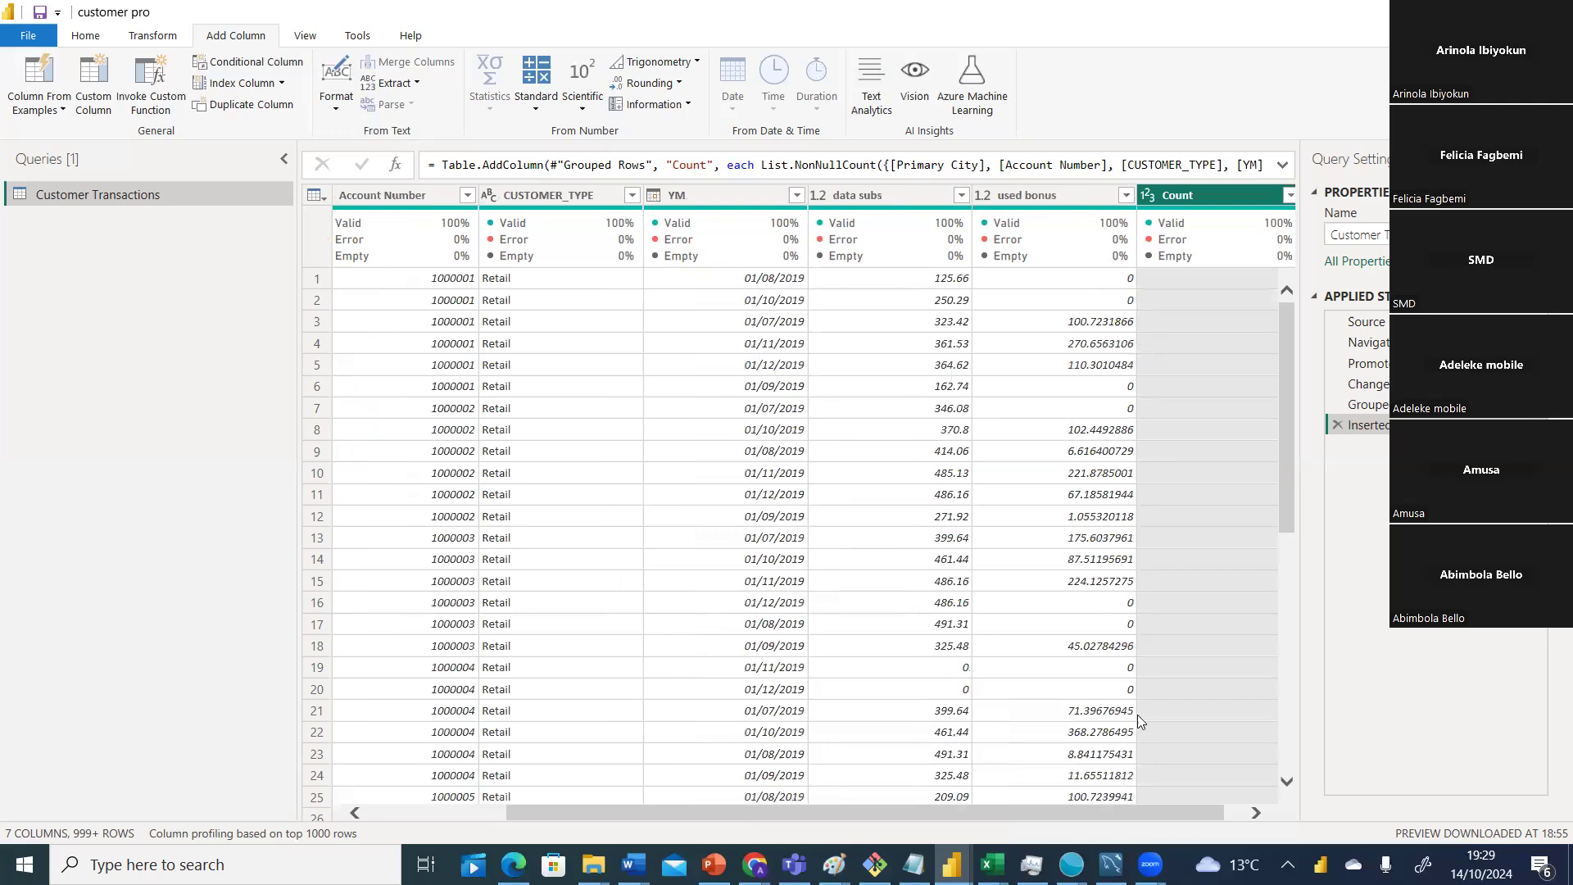
pyautogui.moveTo(1102, 817); pyautogui.dragTo(1201, 815)
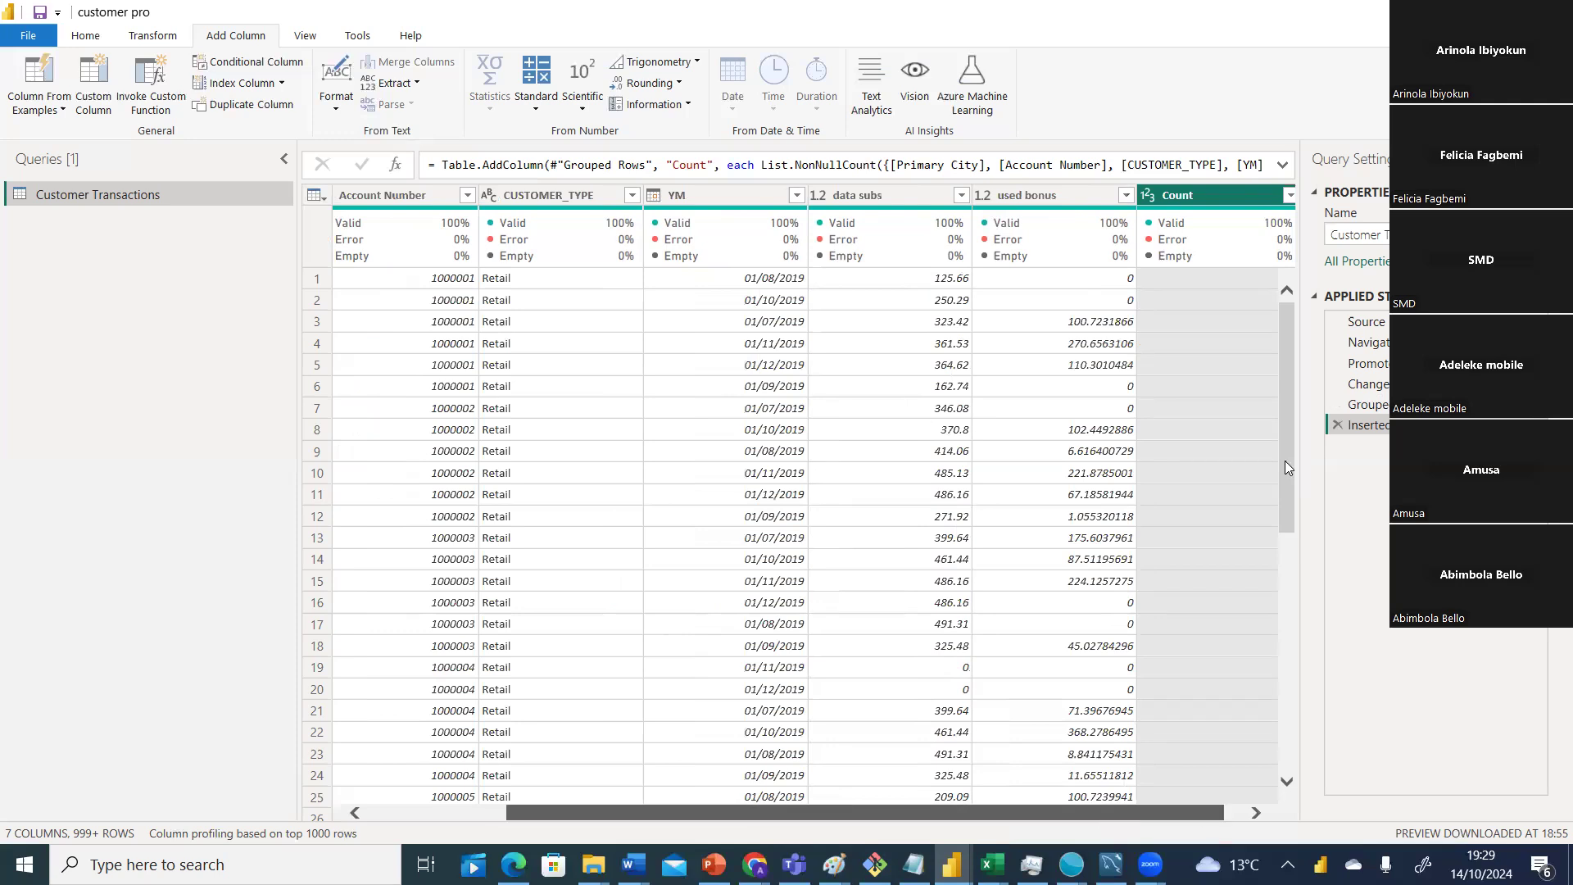
pyautogui.scroll(-5, 1300, 768)
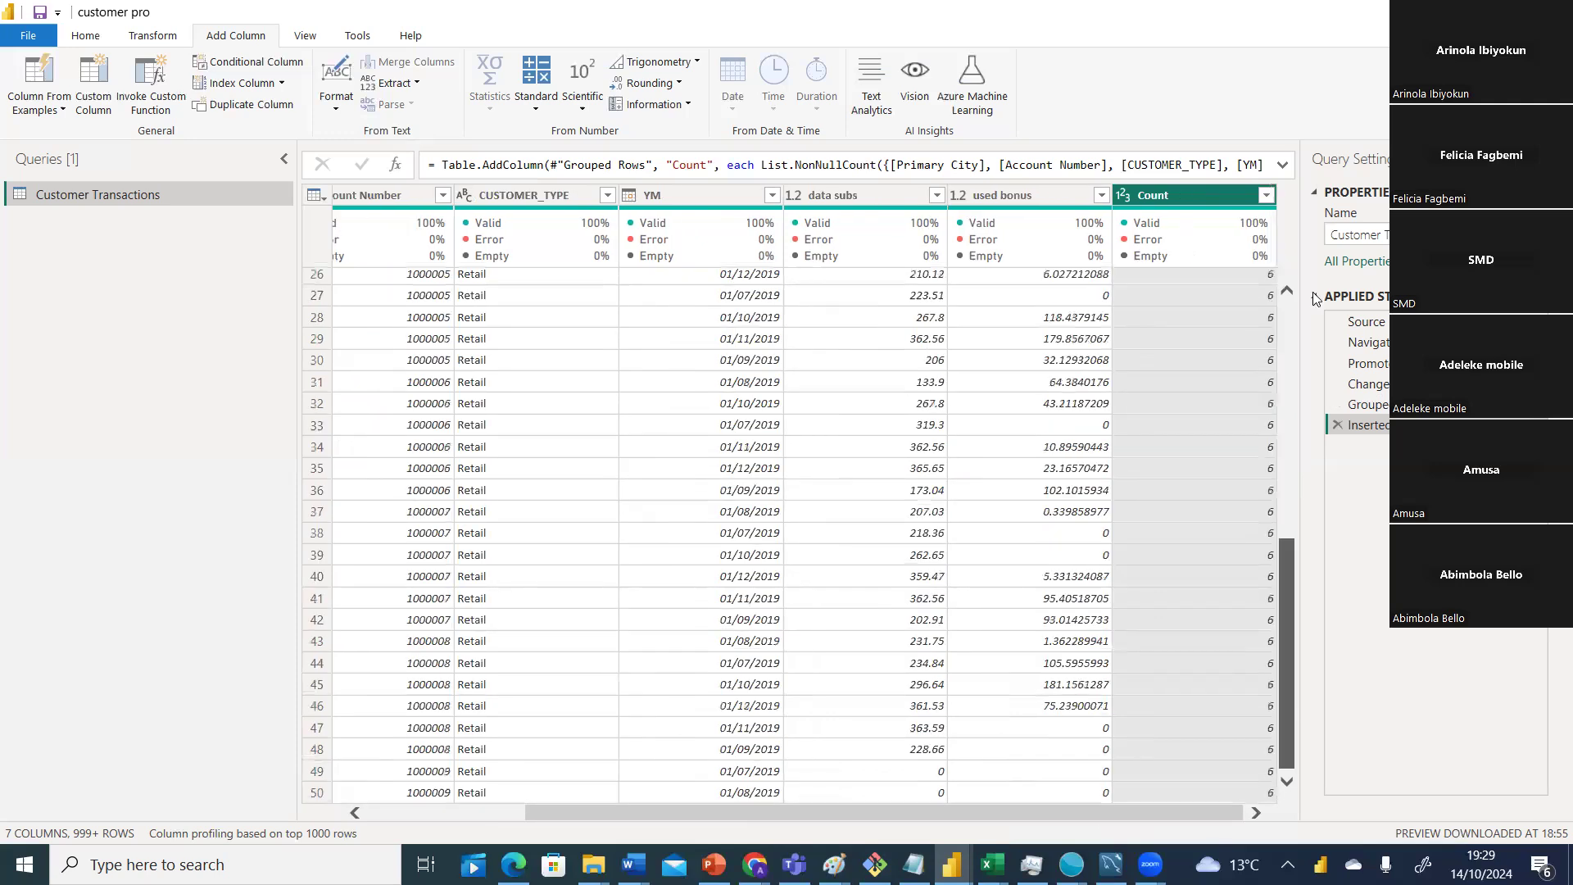
pyautogui.scroll(5, 1272, 200)
pyautogui.click(1267, 196)
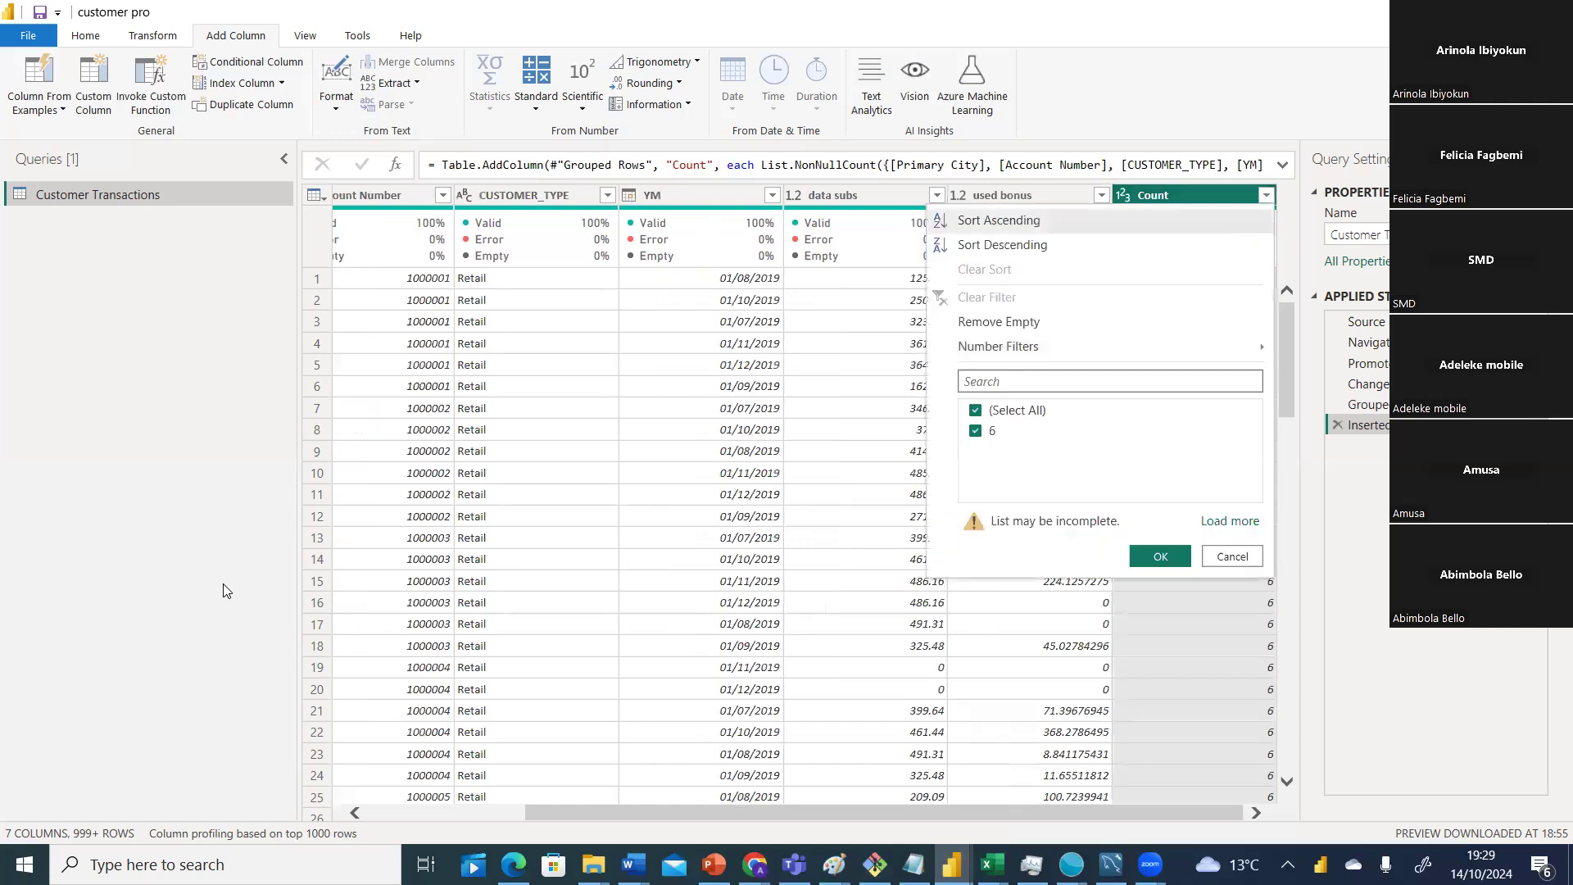
pyautogui.moveTo(646, 815); pyautogui.dragTo(354, 815)
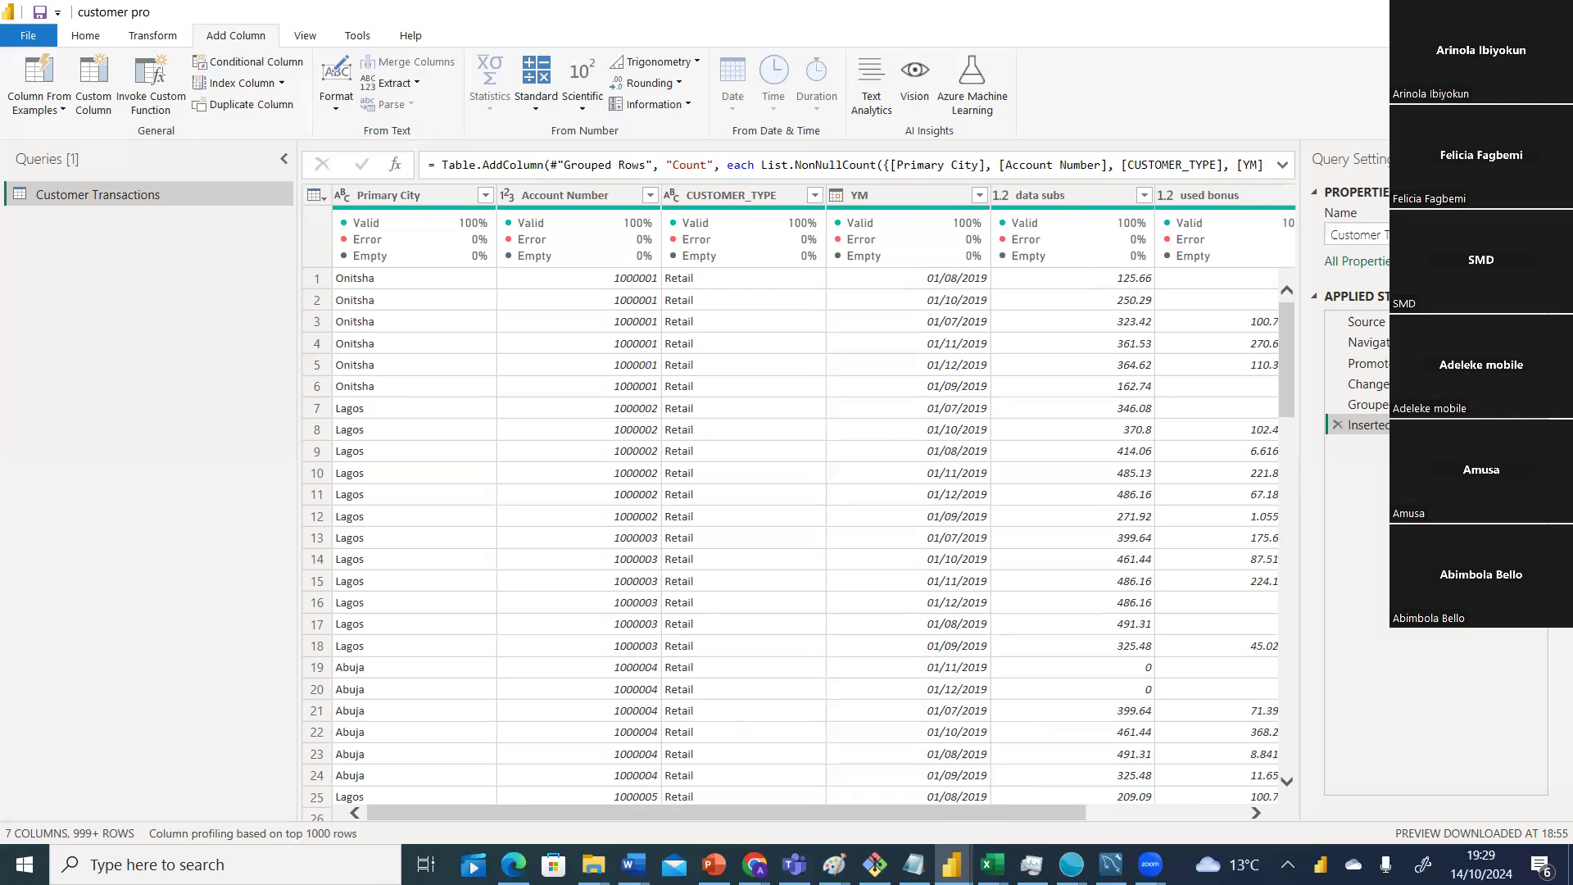
pyautogui.hotkey('alt', 'Tab')
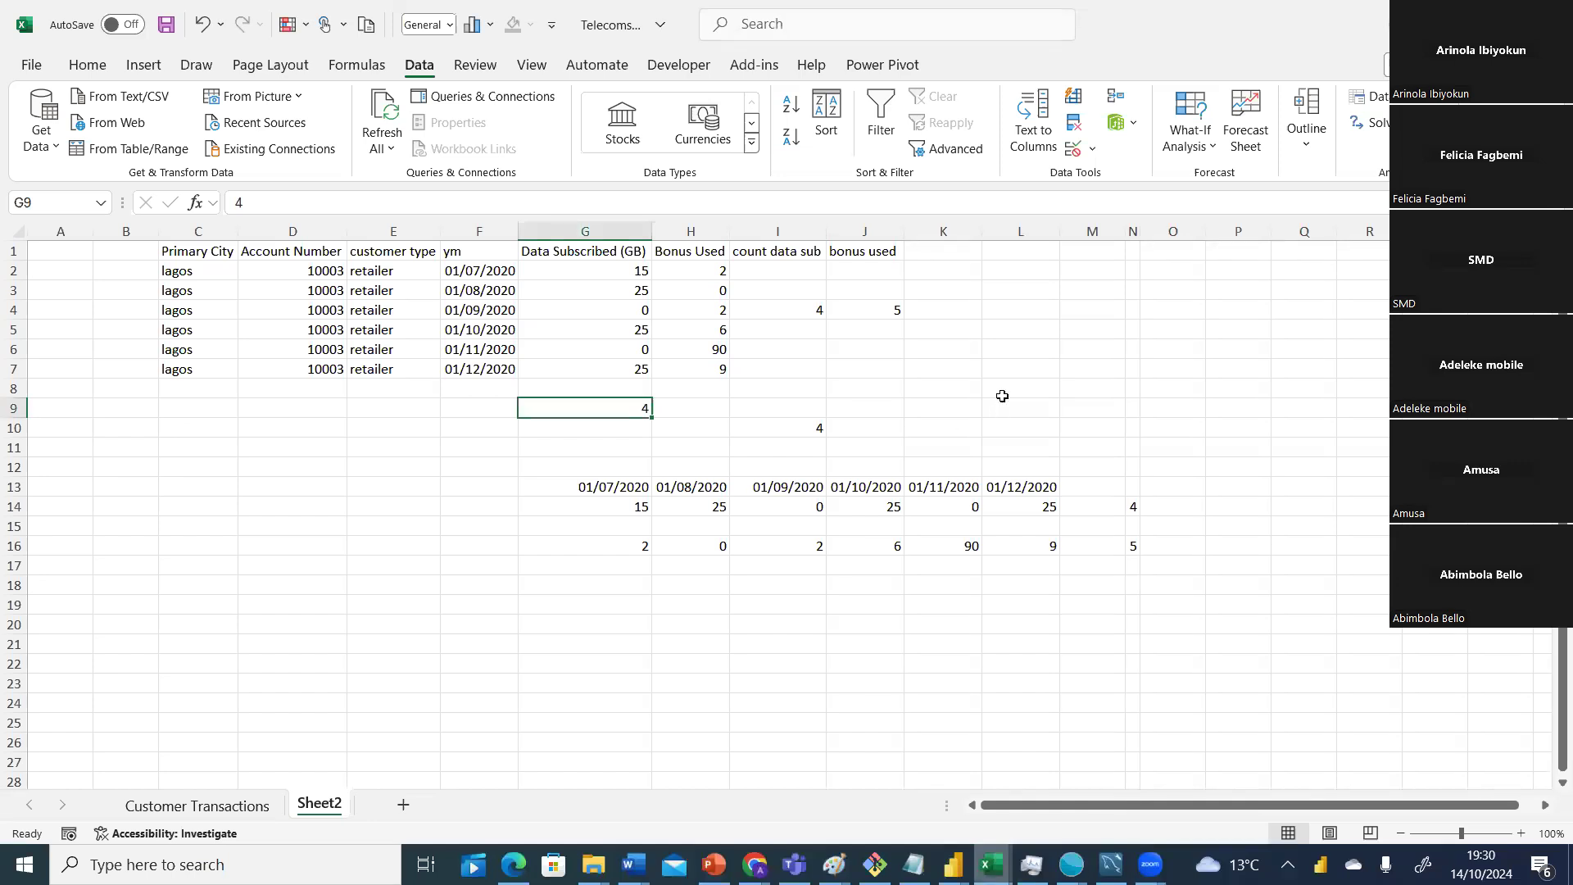
# Review the monthly data values in G14 through L14 of the mock-up.
pyautogui.click(633, 507)
pyautogui.click(679, 509)
pyautogui.click(755, 508)
pyautogui.click(850, 508)
pyautogui.click(935, 507)
pyautogui.click(1010, 508)
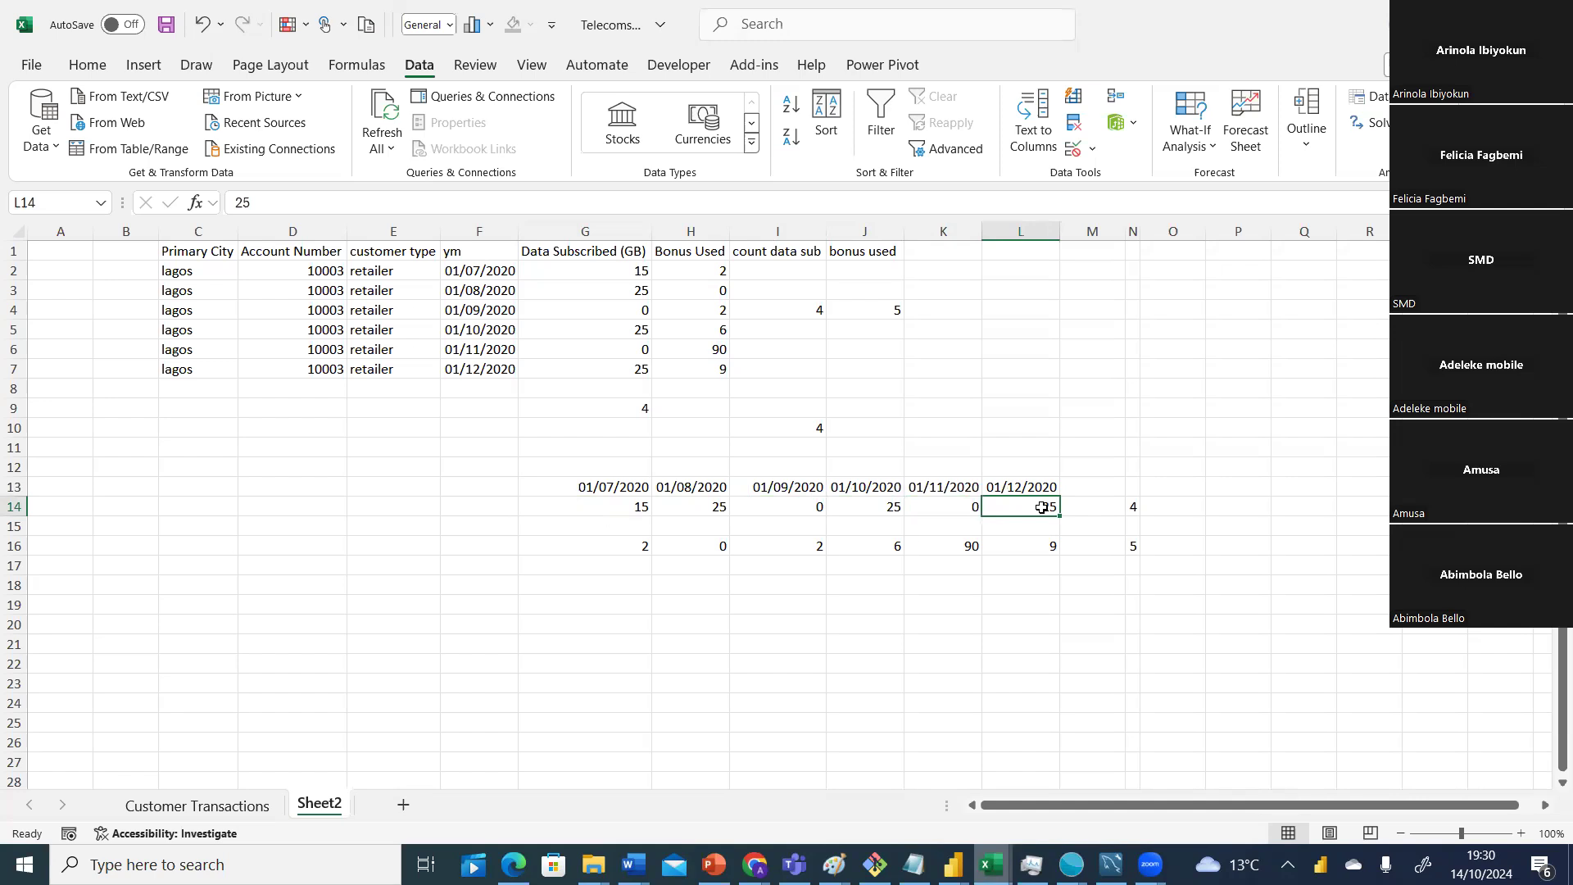
pyautogui.click(626, 507)
pyautogui.click(697, 507)
pyautogui.click(811, 508)
pyautogui.click(865, 508)
pyautogui.click(954, 508)
pyautogui.click(1014, 512)
# Set the row 14 count in N14 to 6, go over the monthly values in row 16, and set N16 to 6.
pyautogui.click(1135, 507)
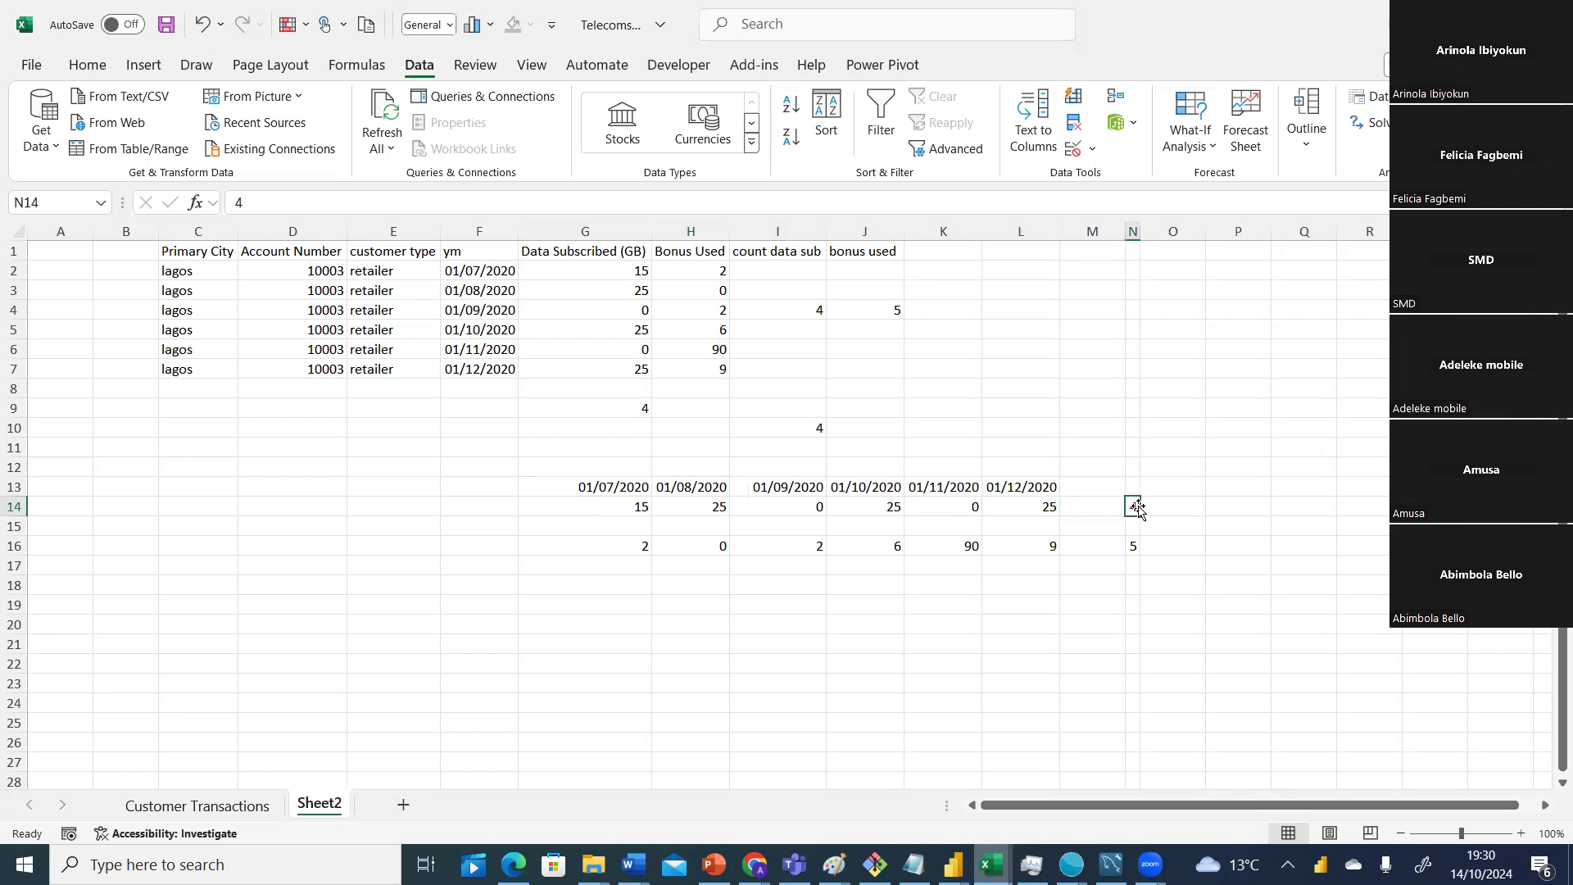
pyautogui.click(632, 548)
pyautogui.click(681, 542)
pyautogui.click(767, 557)
pyautogui.click(809, 546)
pyautogui.click(856, 548)
pyautogui.click(919, 546)
pyautogui.click(1009, 545)
pyautogui.click(1131, 546)
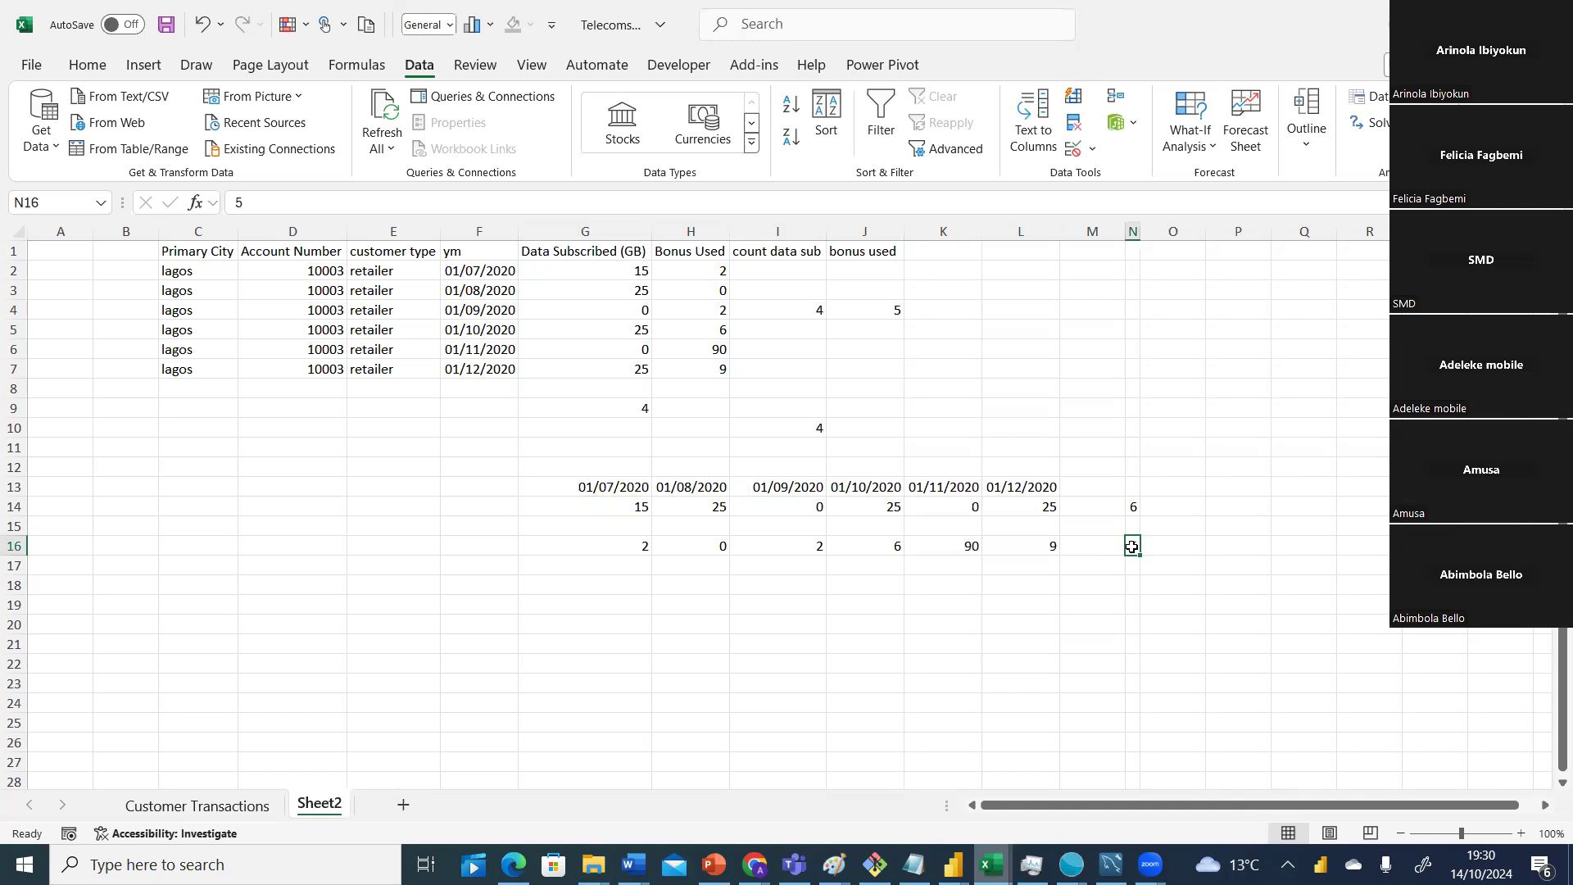
pyautogui.write('6')
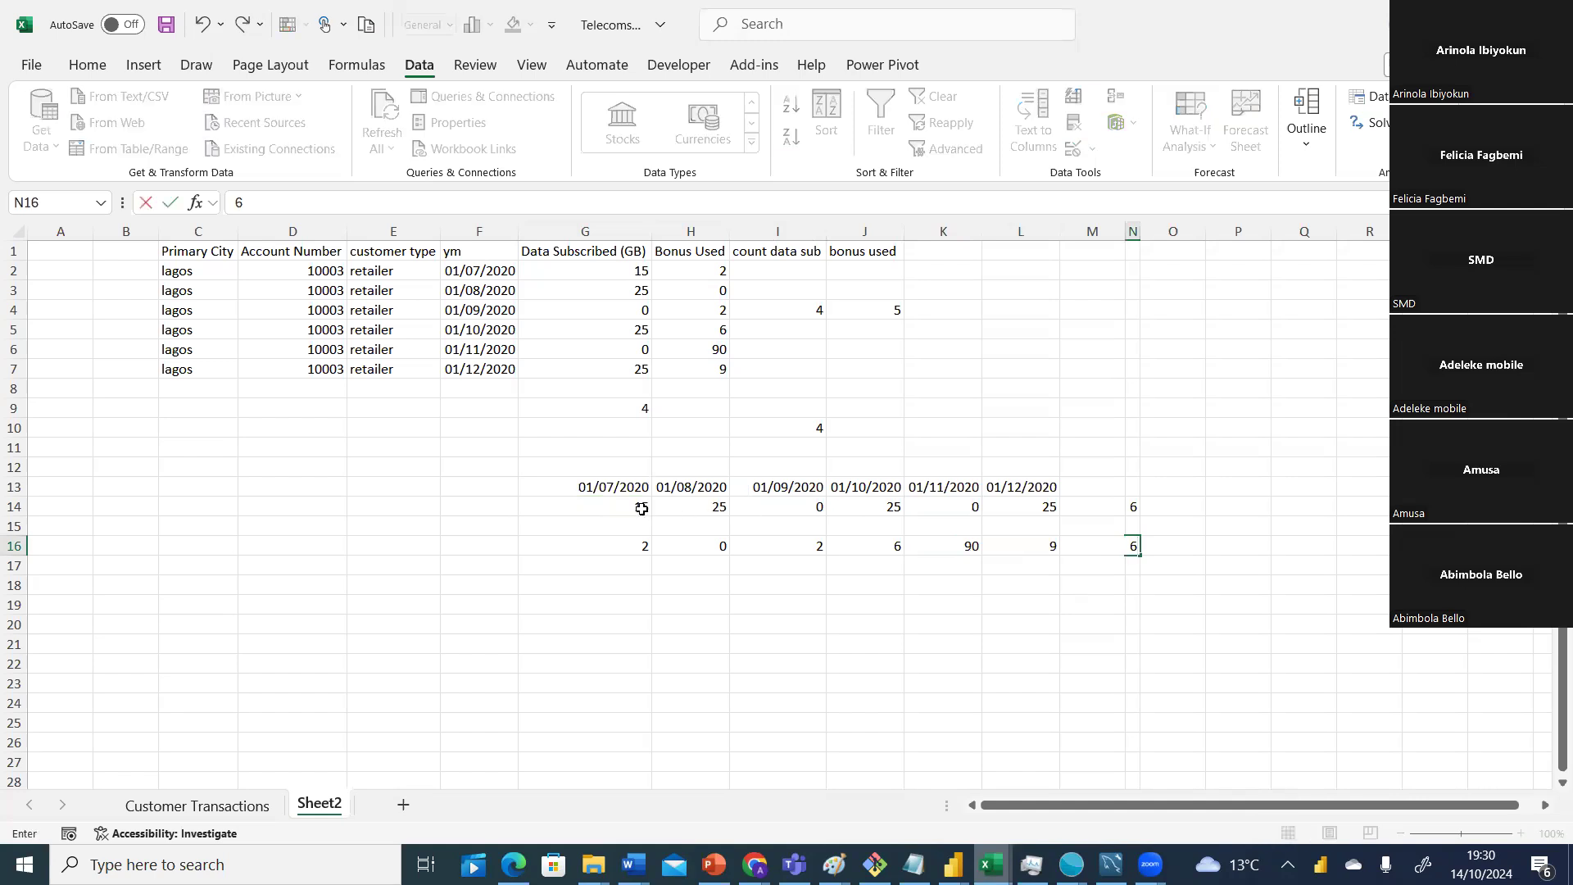
# Label the monthly rows "data subscribed" in F14 and "bomus used" in F16.
pyautogui.click(489, 504)
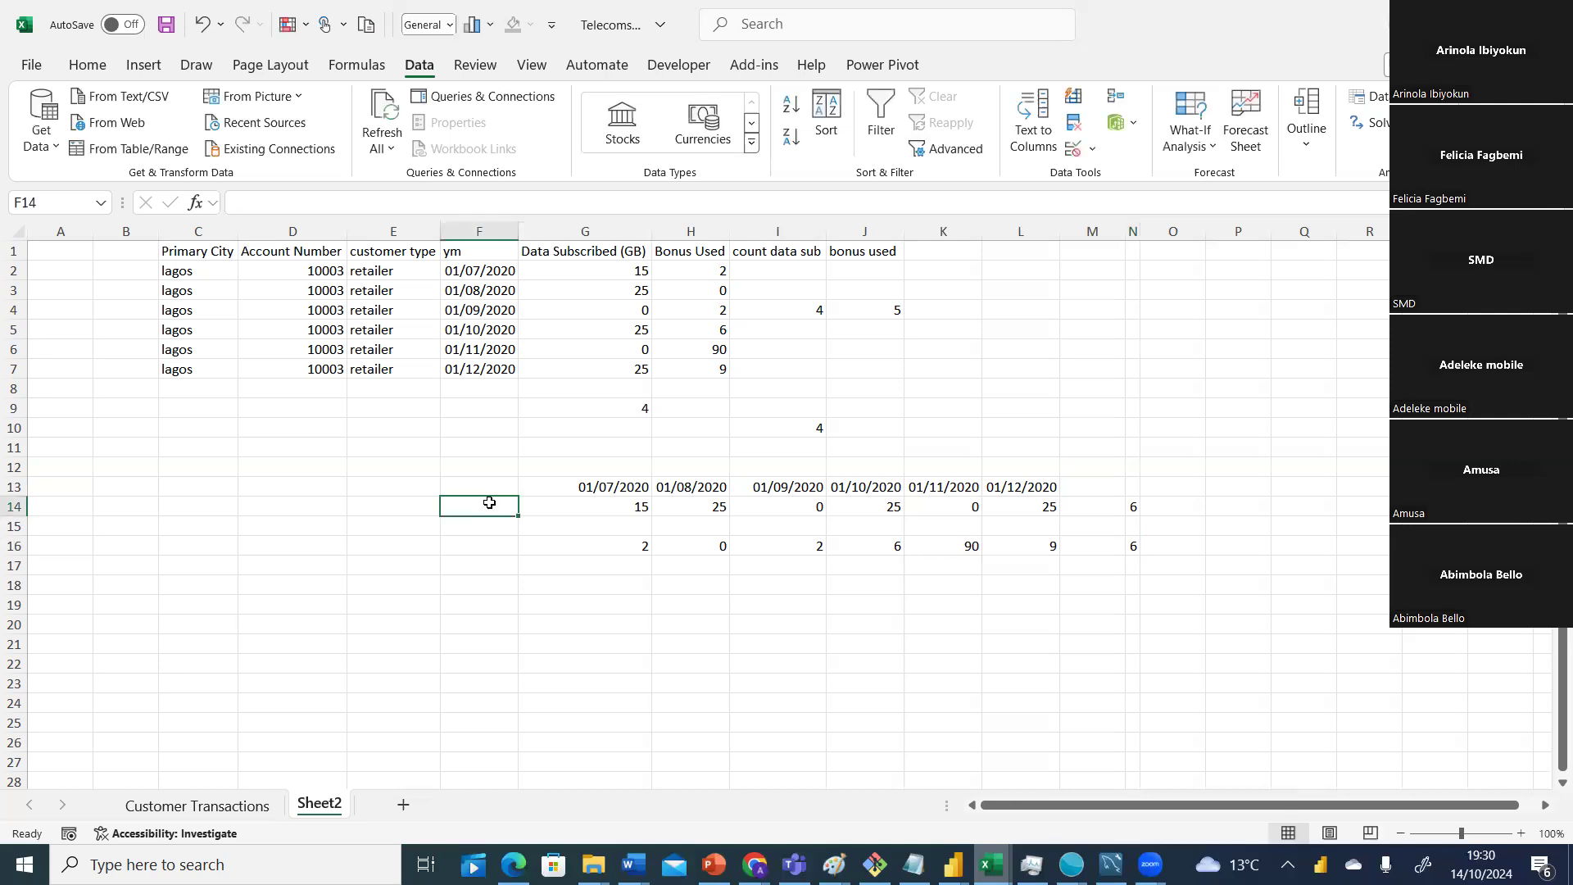
pyautogui.write('data')
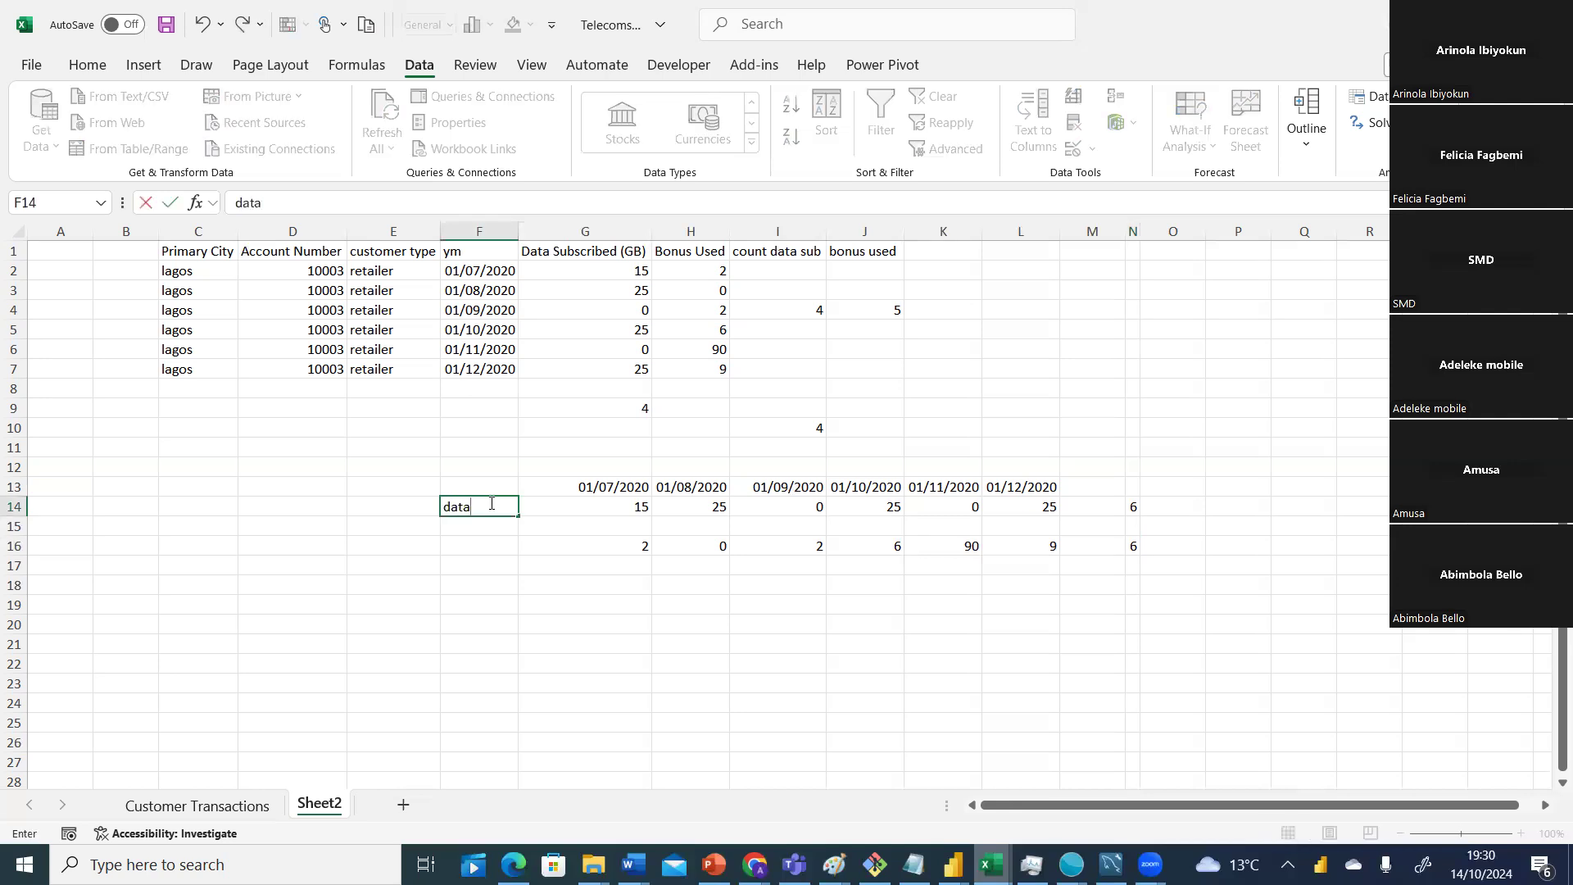
pyautogui.write(' subscribed')
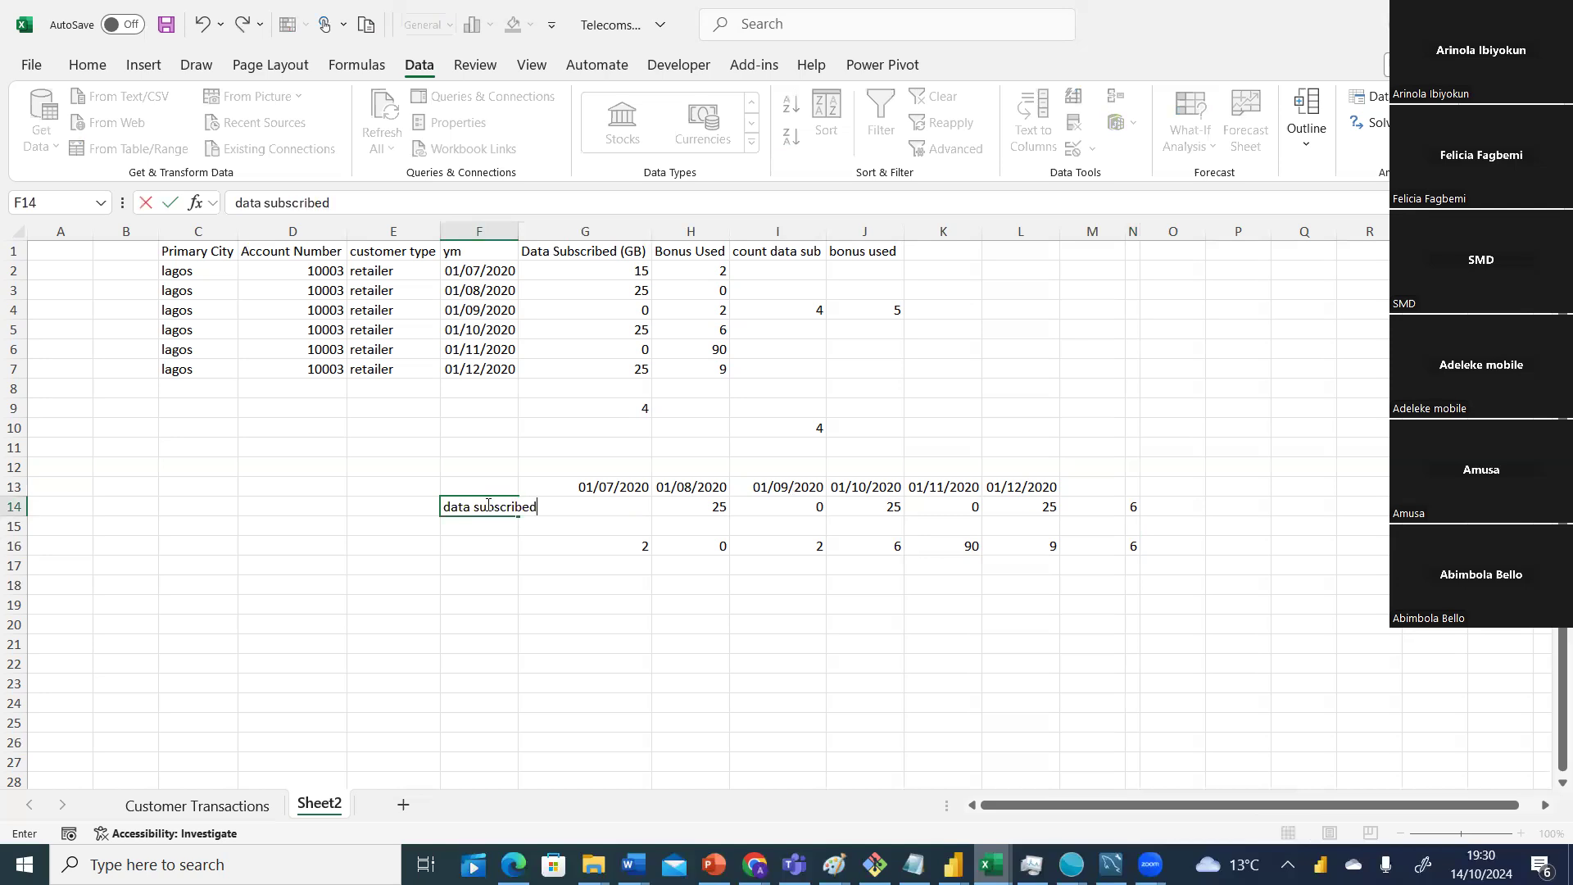
pyautogui.click(470, 548)
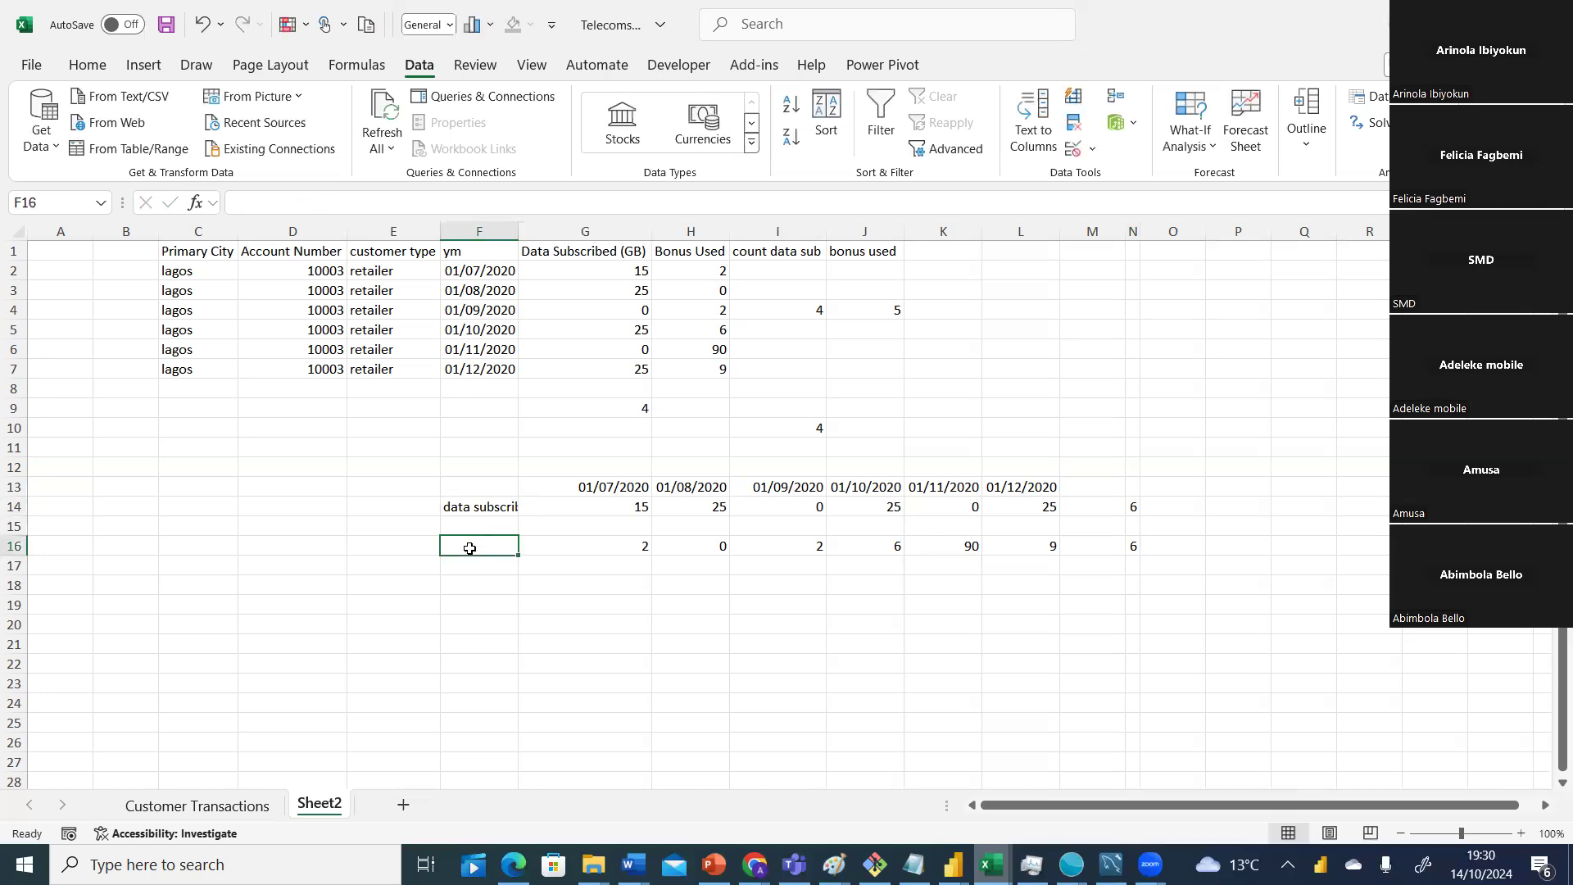
pyautogui.write('bomus uswd')
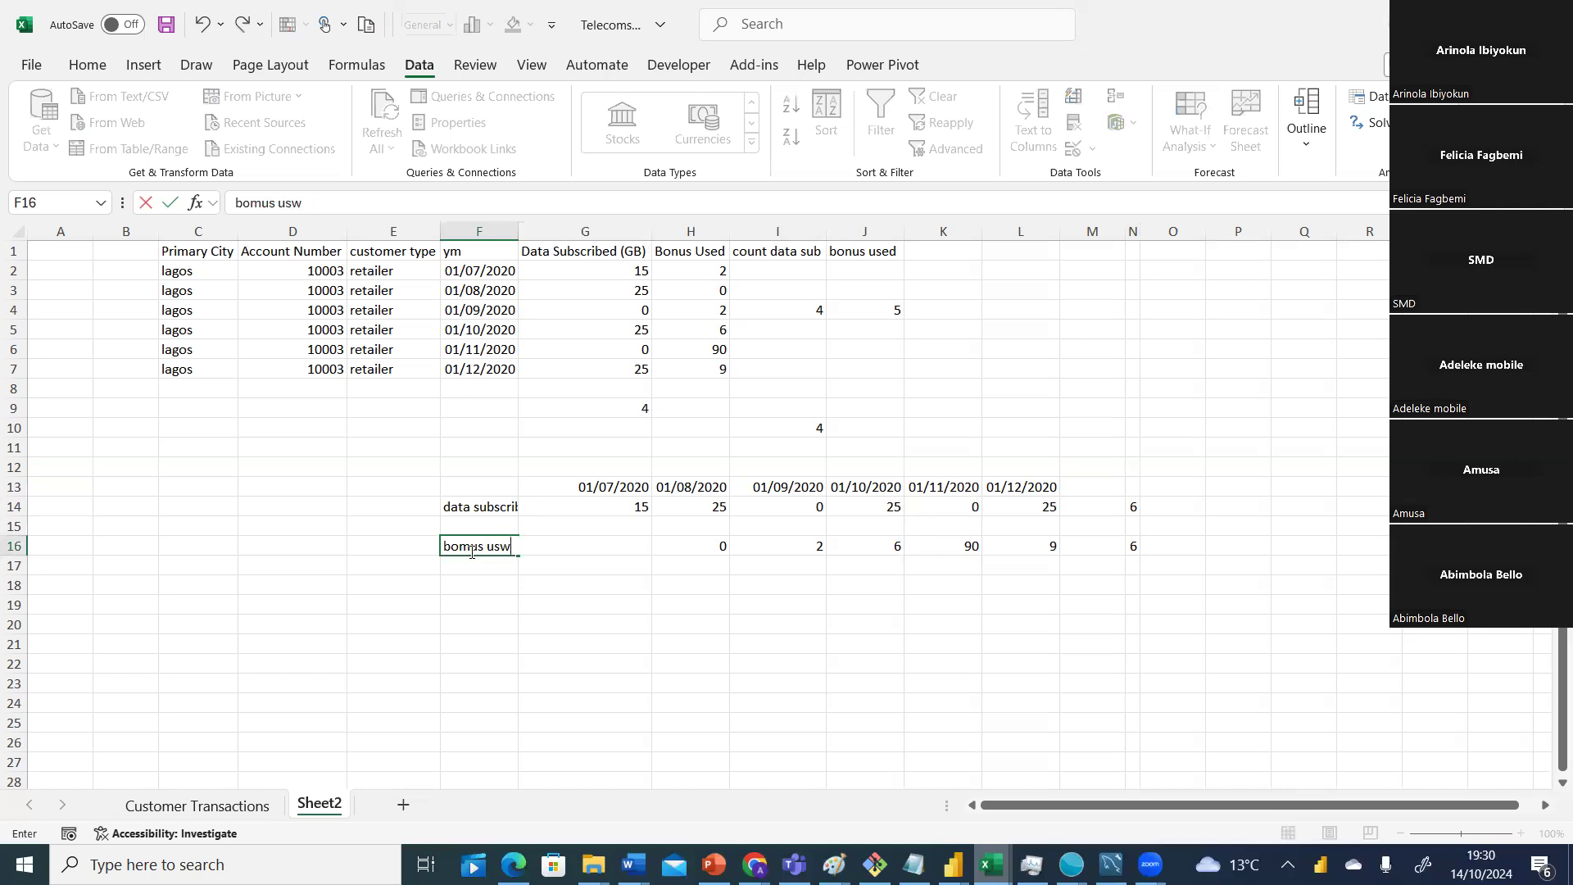
pyautogui.press('BackSpace')
pyautogui.press('BackSpace')
pyautogui.write('ed')
# Widen column F to fit the full data subscribed label.
pyautogui.click(529, 229)
pyautogui.moveTo(518, 230); pyautogui.dragTo(557, 232)
pyautogui.click(402, 643)
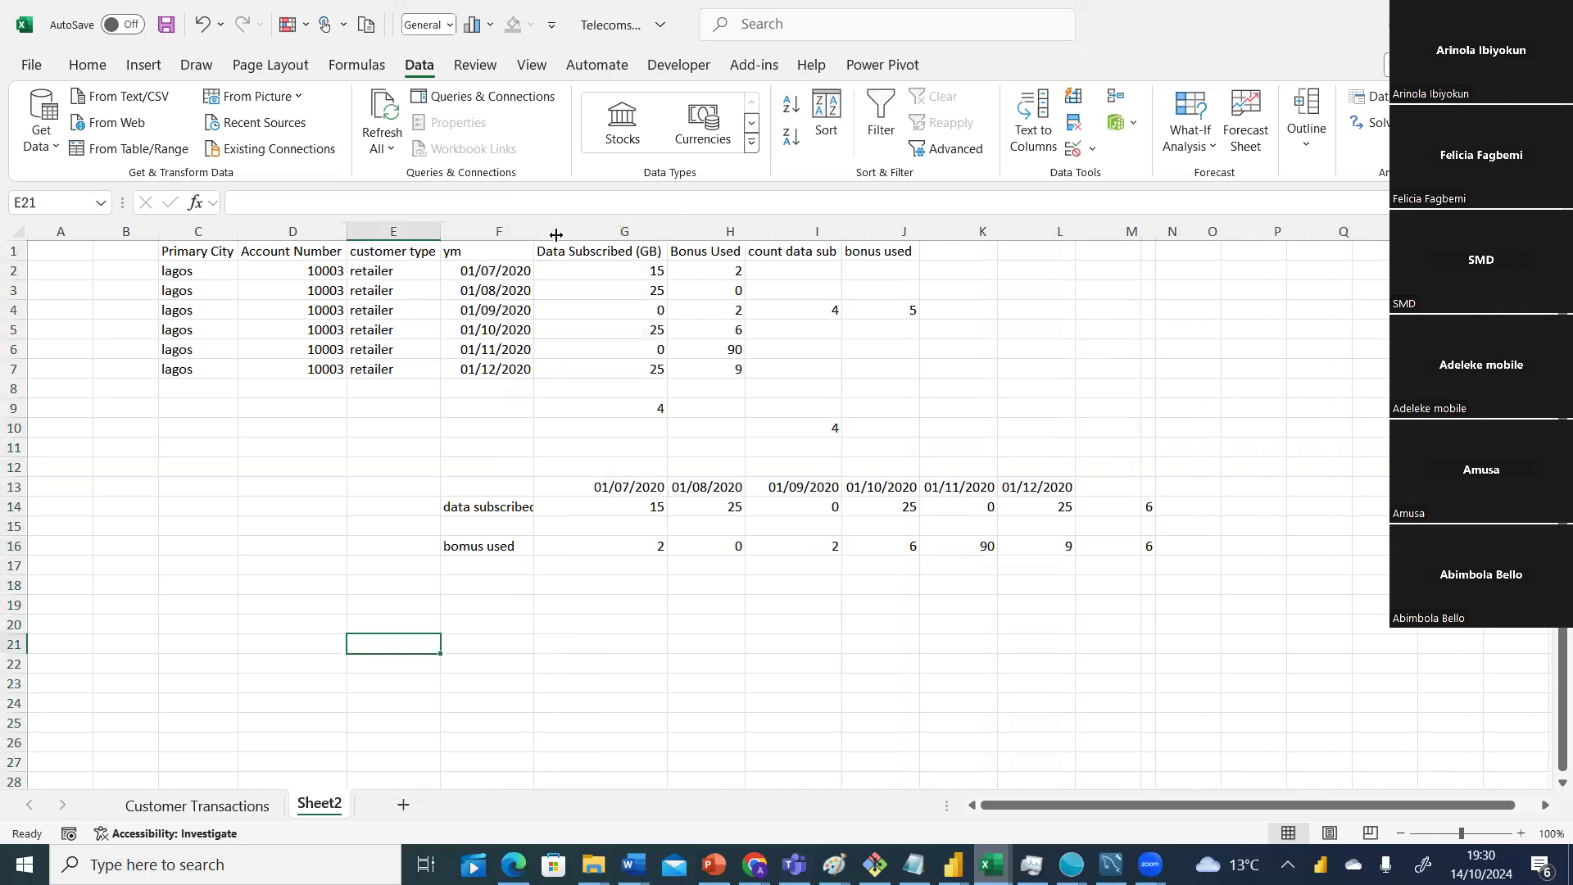
# Review the labels in F14 and F16 against the monthly values and counts in rows 14 and 16.
pyautogui.click(490, 504)
pyautogui.click(493, 541)
pyautogui.click(513, 509)
pyautogui.click(499, 544)
pyautogui.click(513, 509)
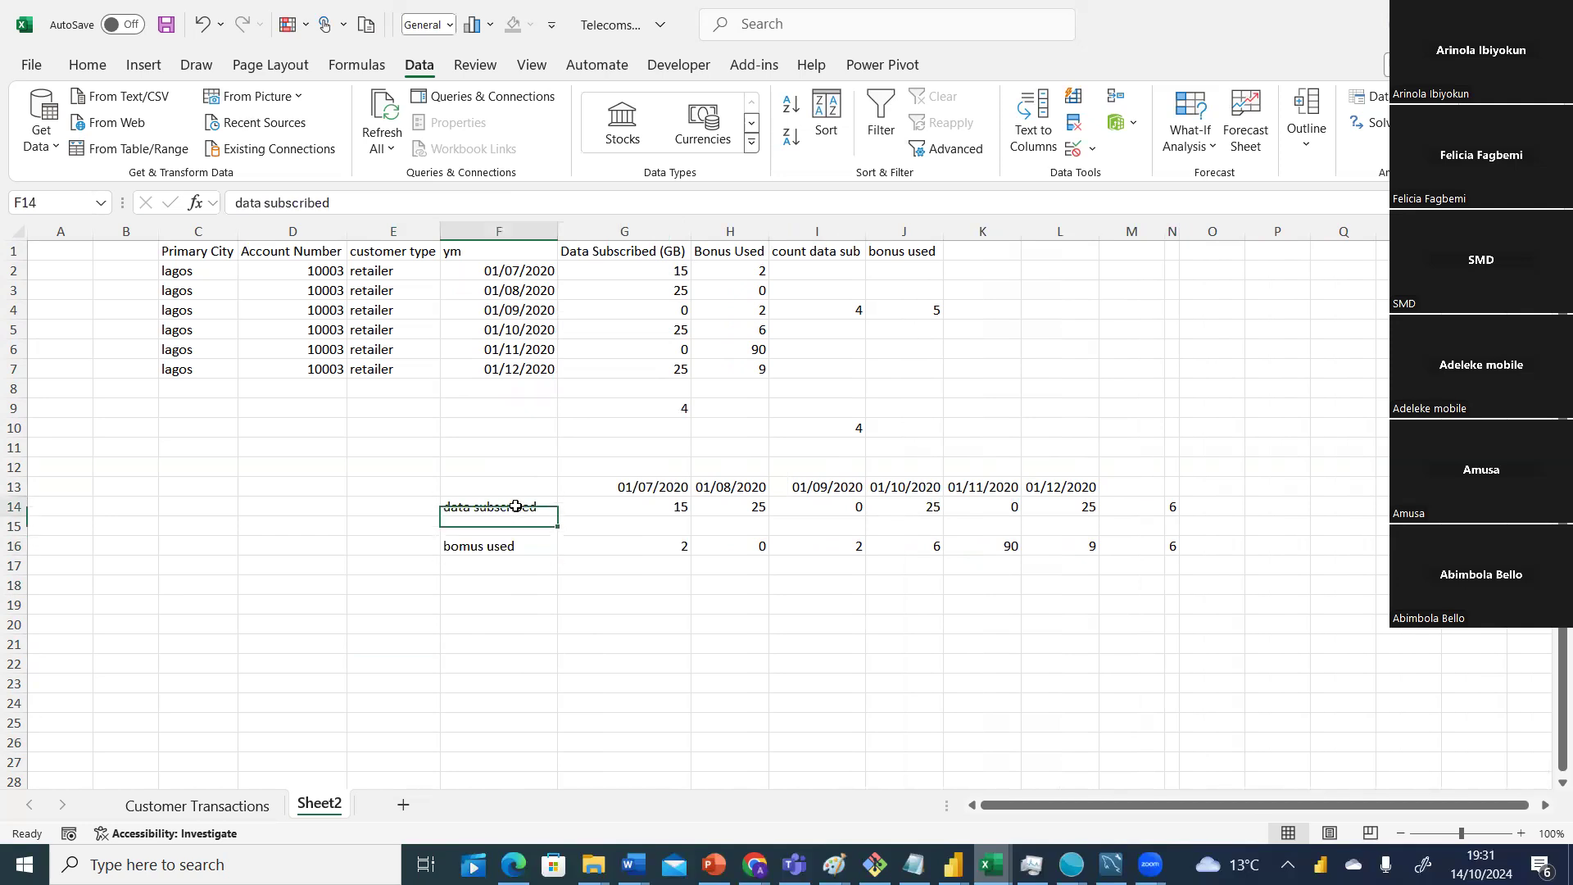
pyautogui.click(511, 545)
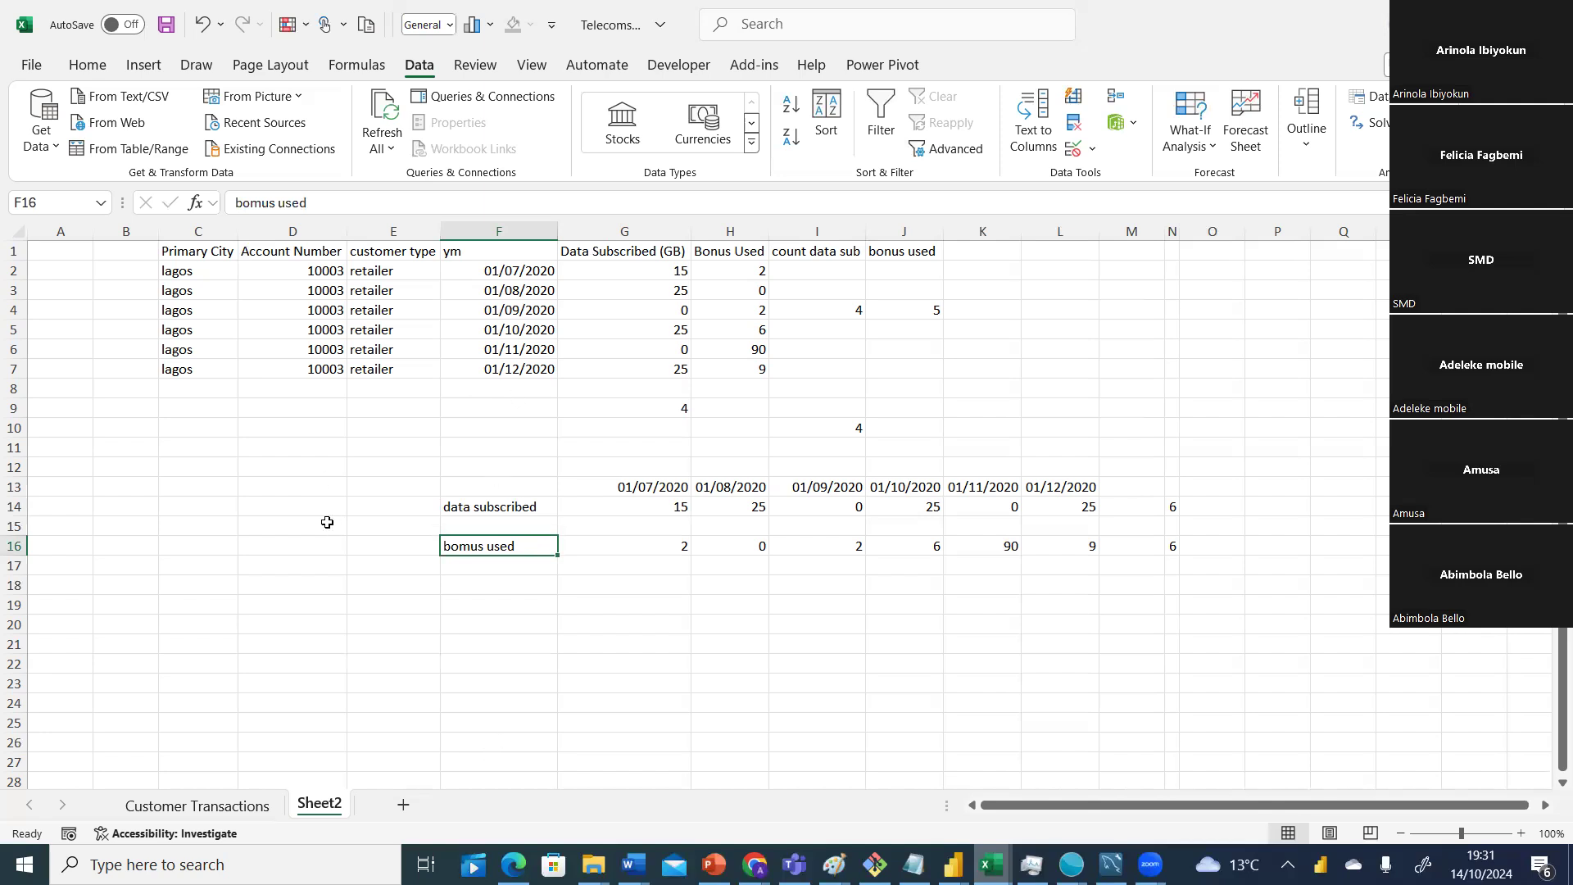
pyautogui.click(482, 506)
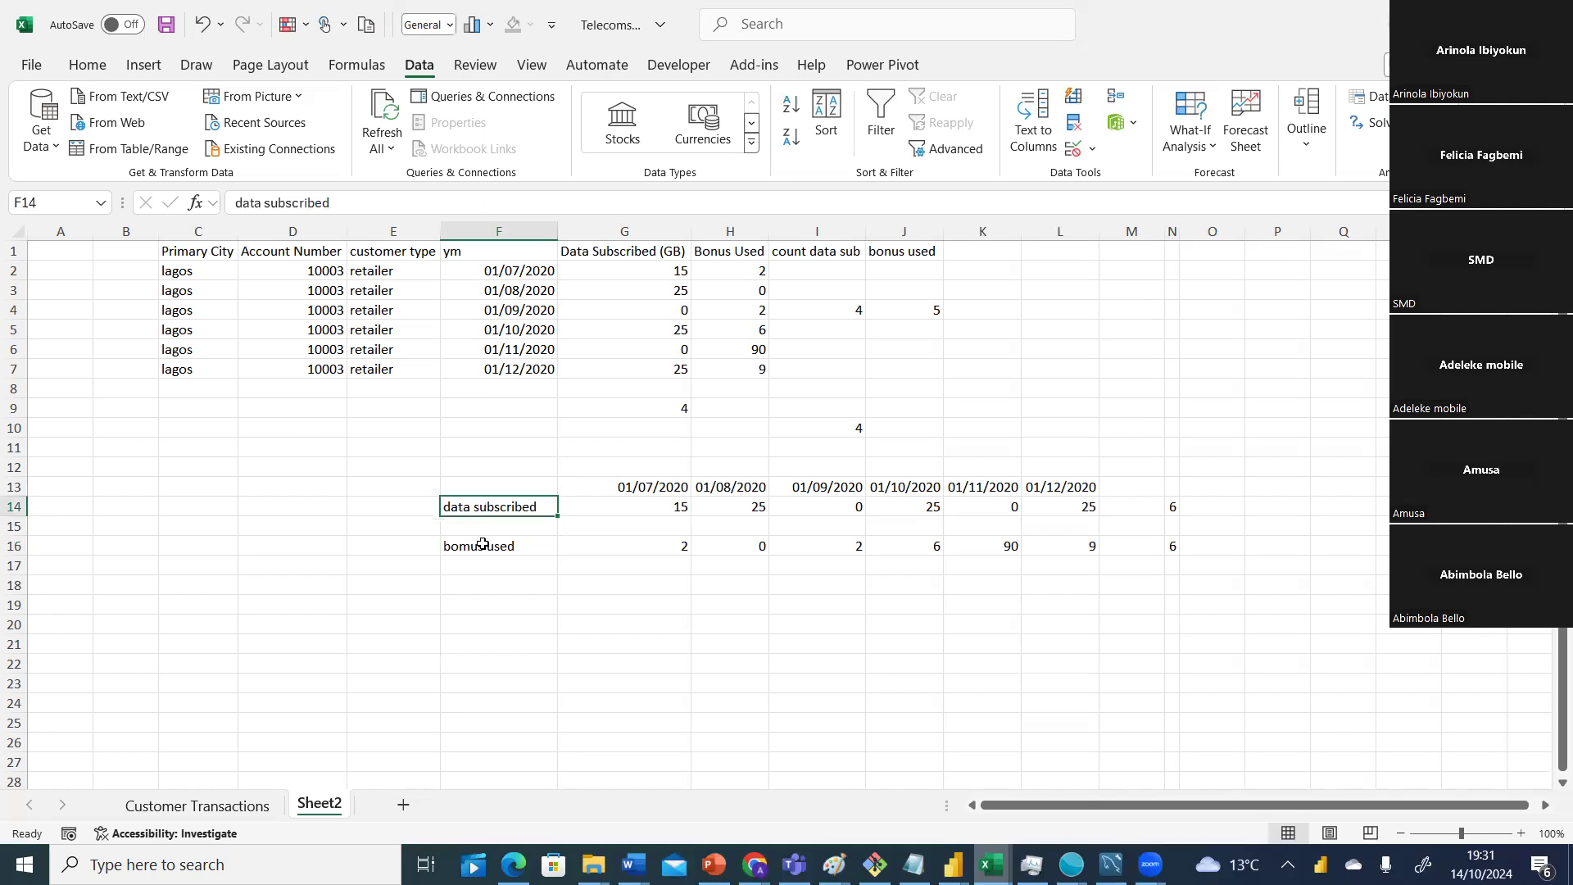
pyautogui.click(482, 544)
pyautogui.click(507, 507)
pyautogui.click(1171, 508)
pyautogui.click(1097, 508)
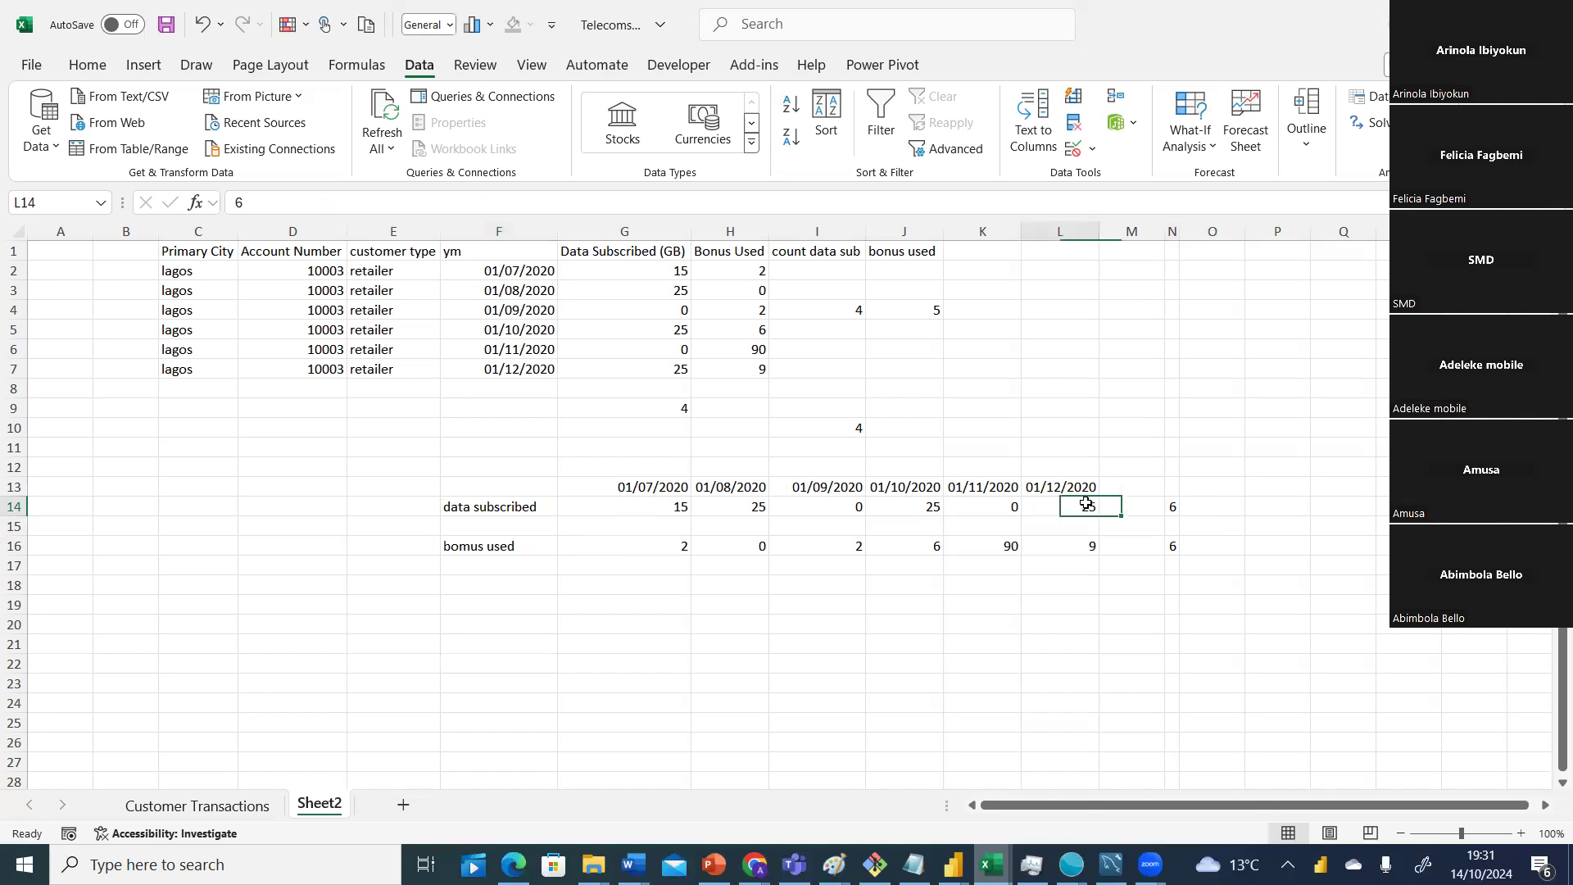
pyautogui.click(527, 515)
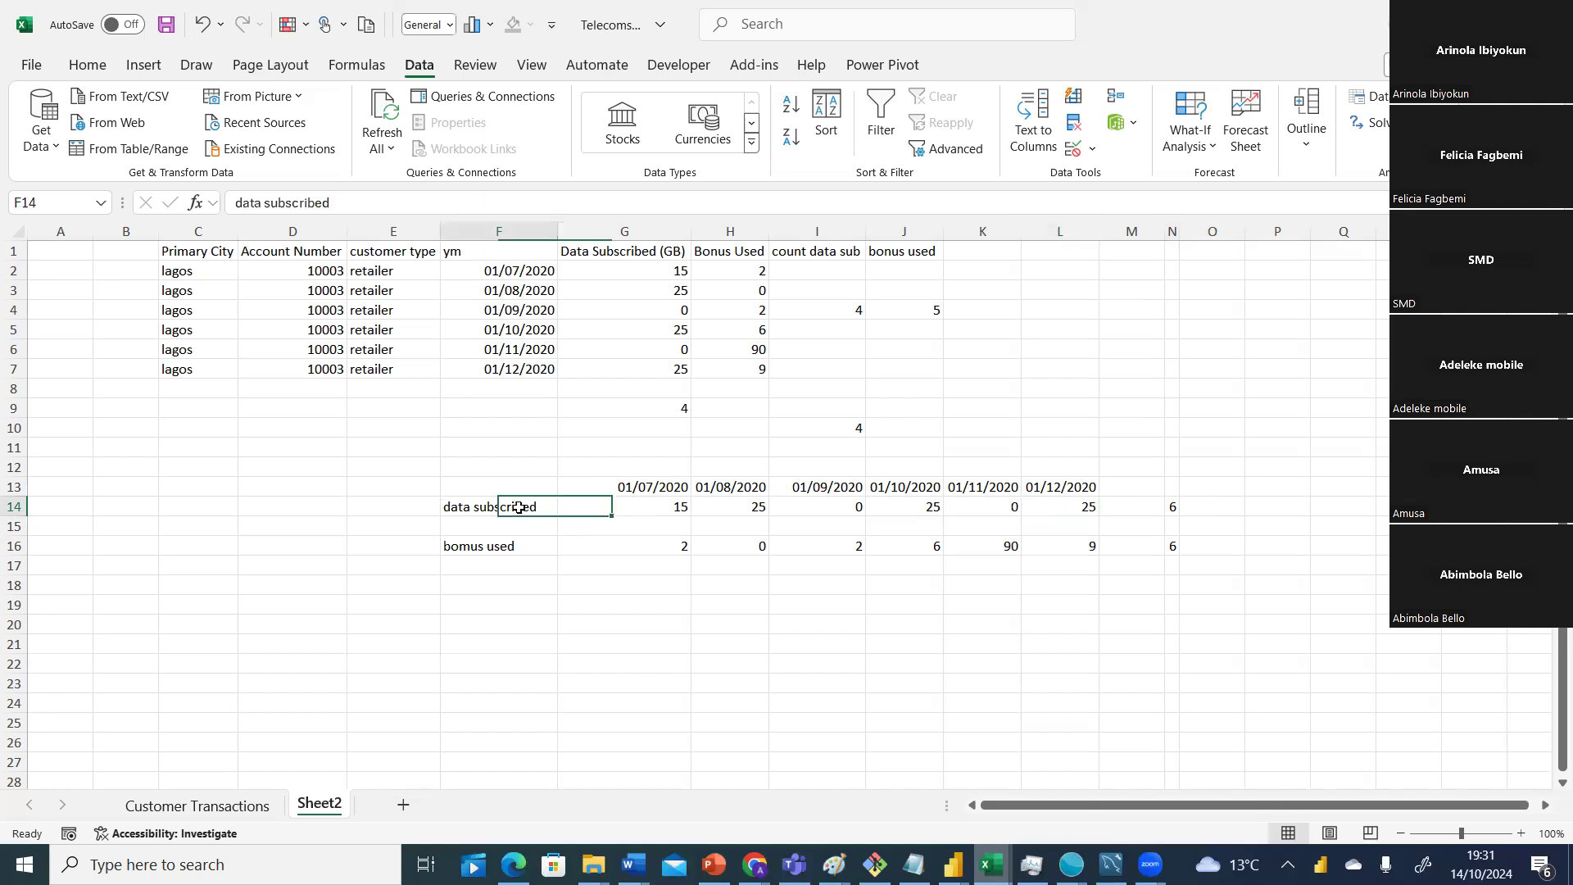
pyautogui.click(1165, 545)
pyautogui.click(1074, 547)
pyautogui.click(1007, 544)
pyautogui.click(897, 555)
pyautogui.click(787, 545)
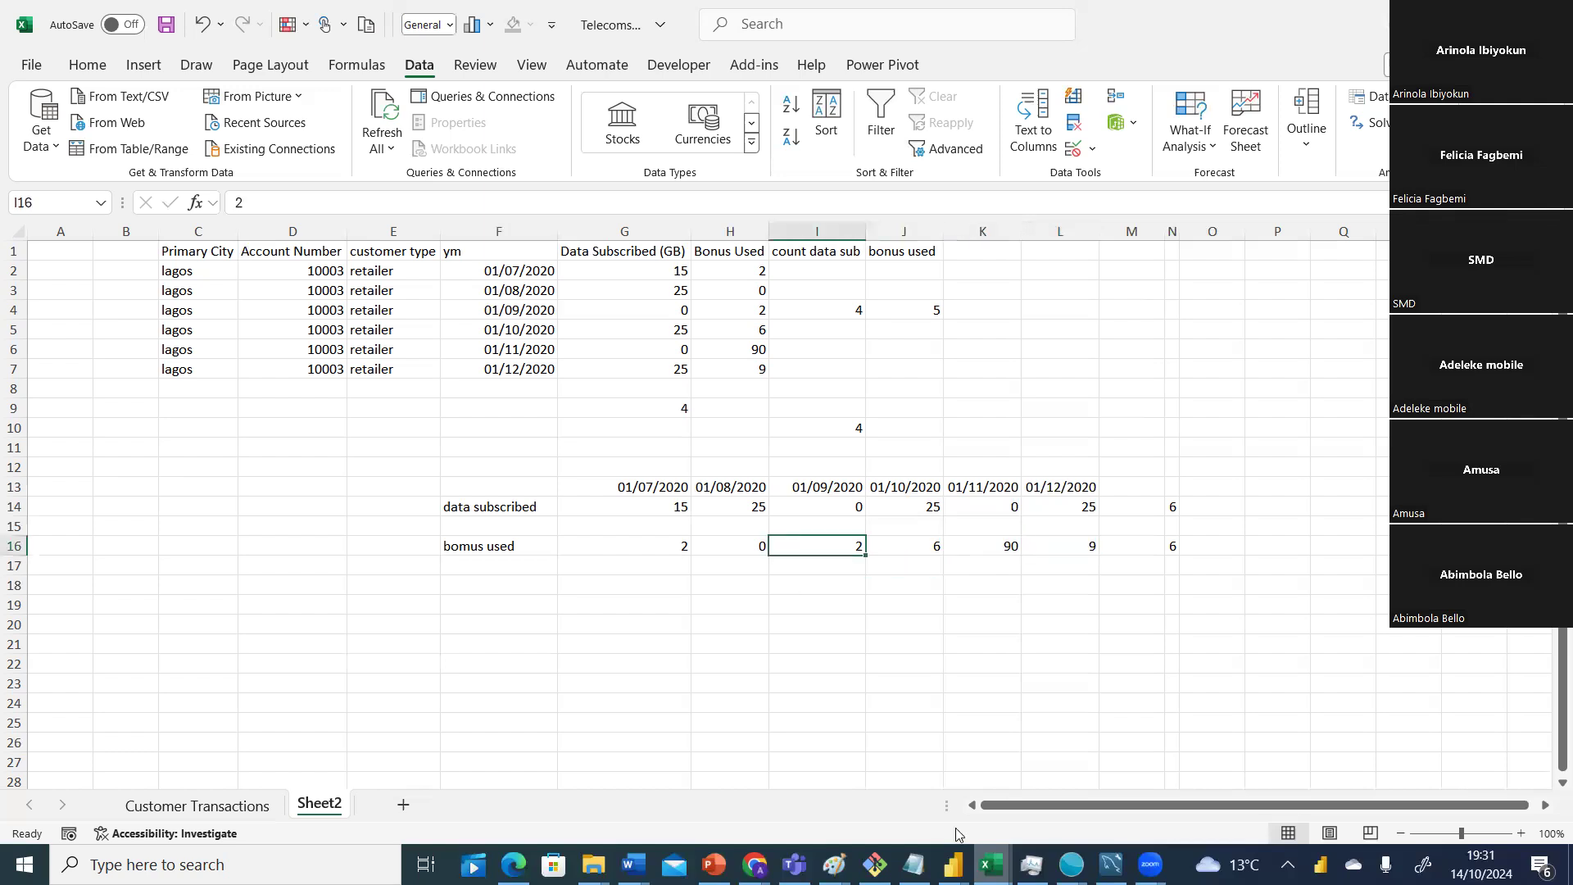
# Examine the grouped table and its Count column in the customer pro Power Query Editor, and return to the Excel mock-up.
pyautogui.click(952, 864)
pyautogui.click(1157, 803)
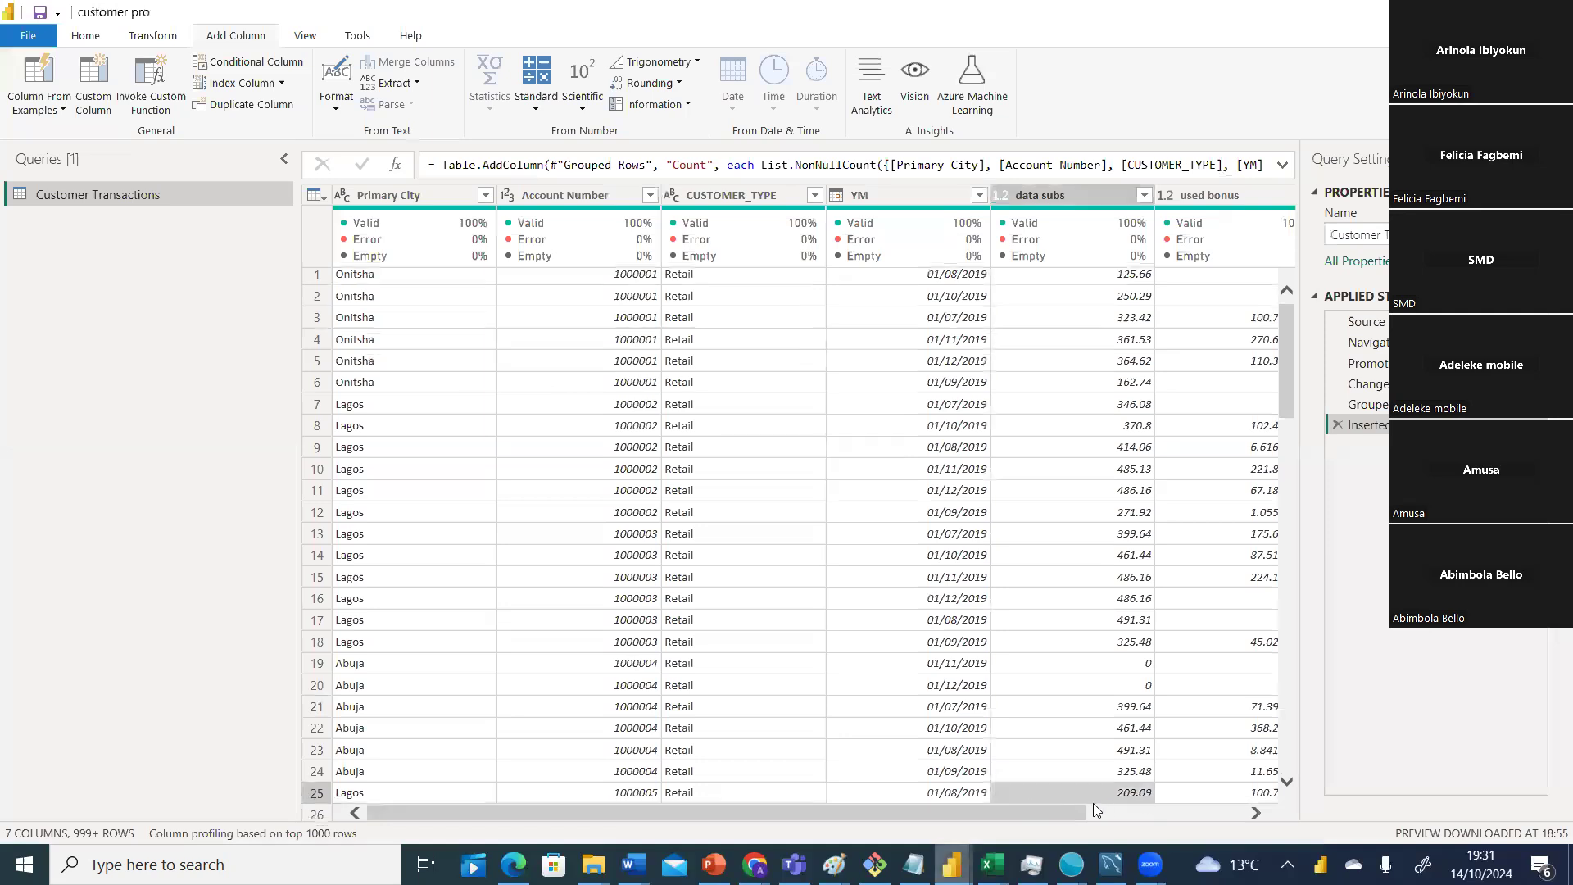
pyautogui.moveTo(1064, 811); pyautogui.dragTo(1296, 793)
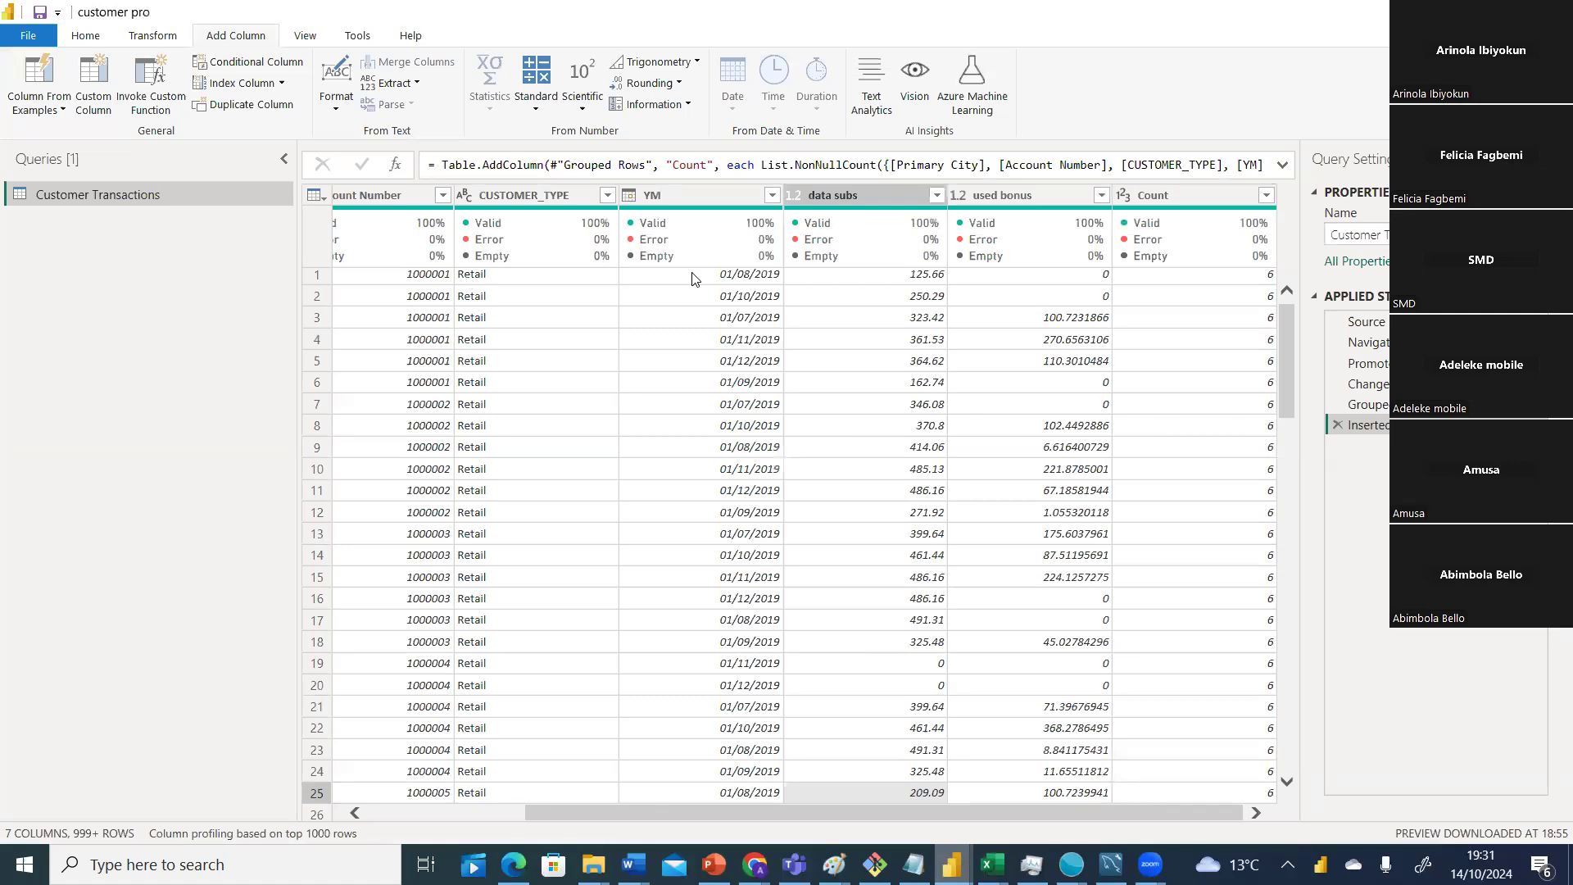
pyautogui.moveTo(801, 814); pyautogui.dragTo(611, 817)
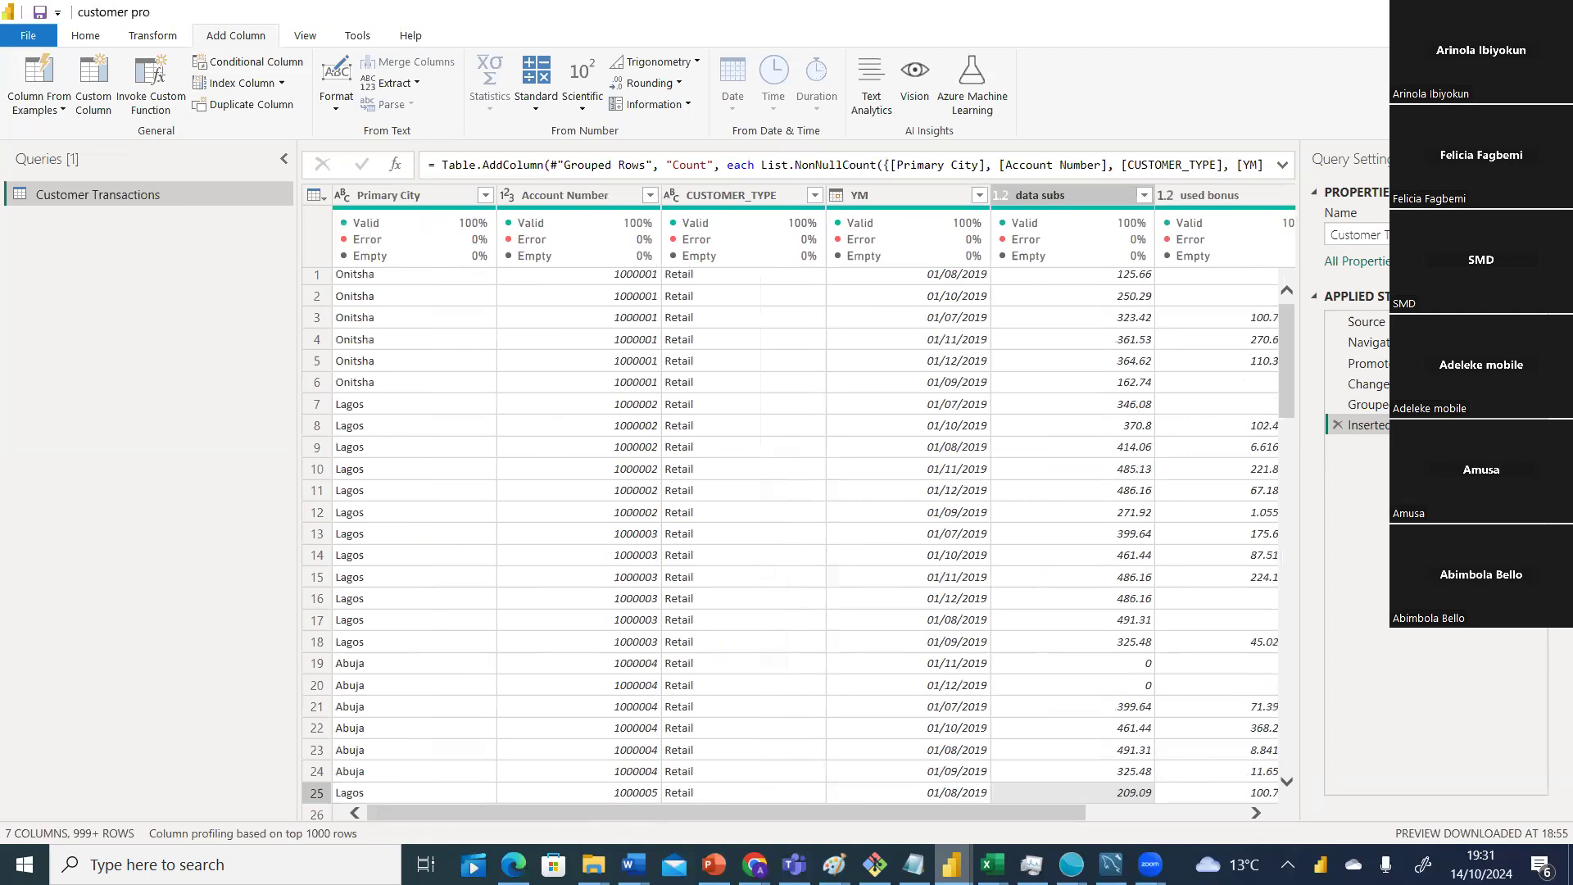
pyautogui.hotkey('alt', 'Tab')
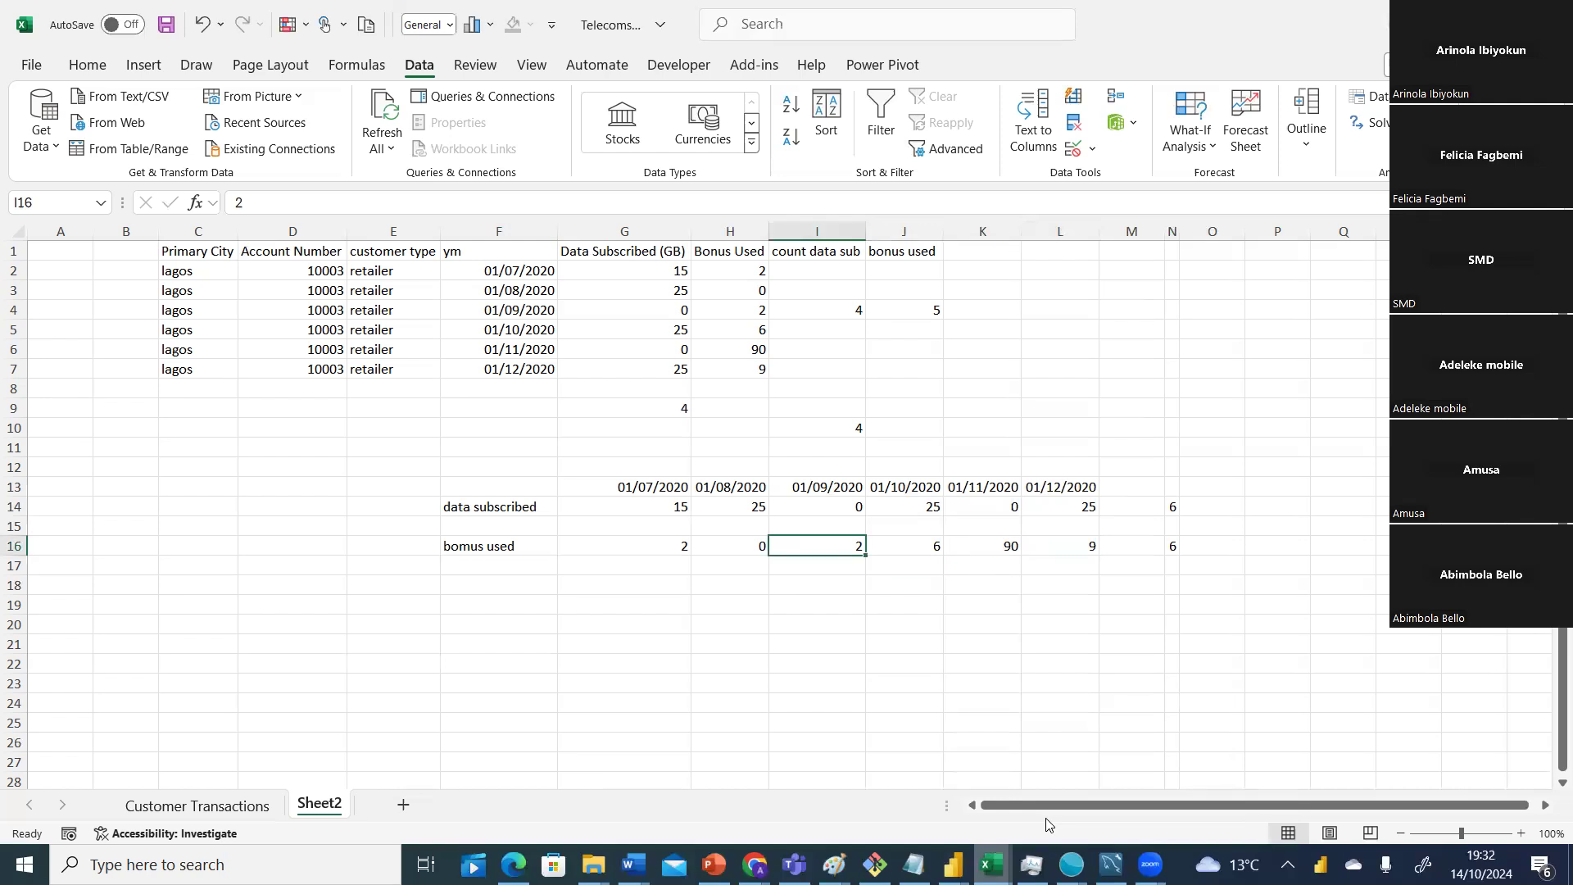
# Check the YM, data subs and used bonus columns in the Power Query Editor, and switch back to the Telecoms Data workbook.
pyautogui.click(953, 864)
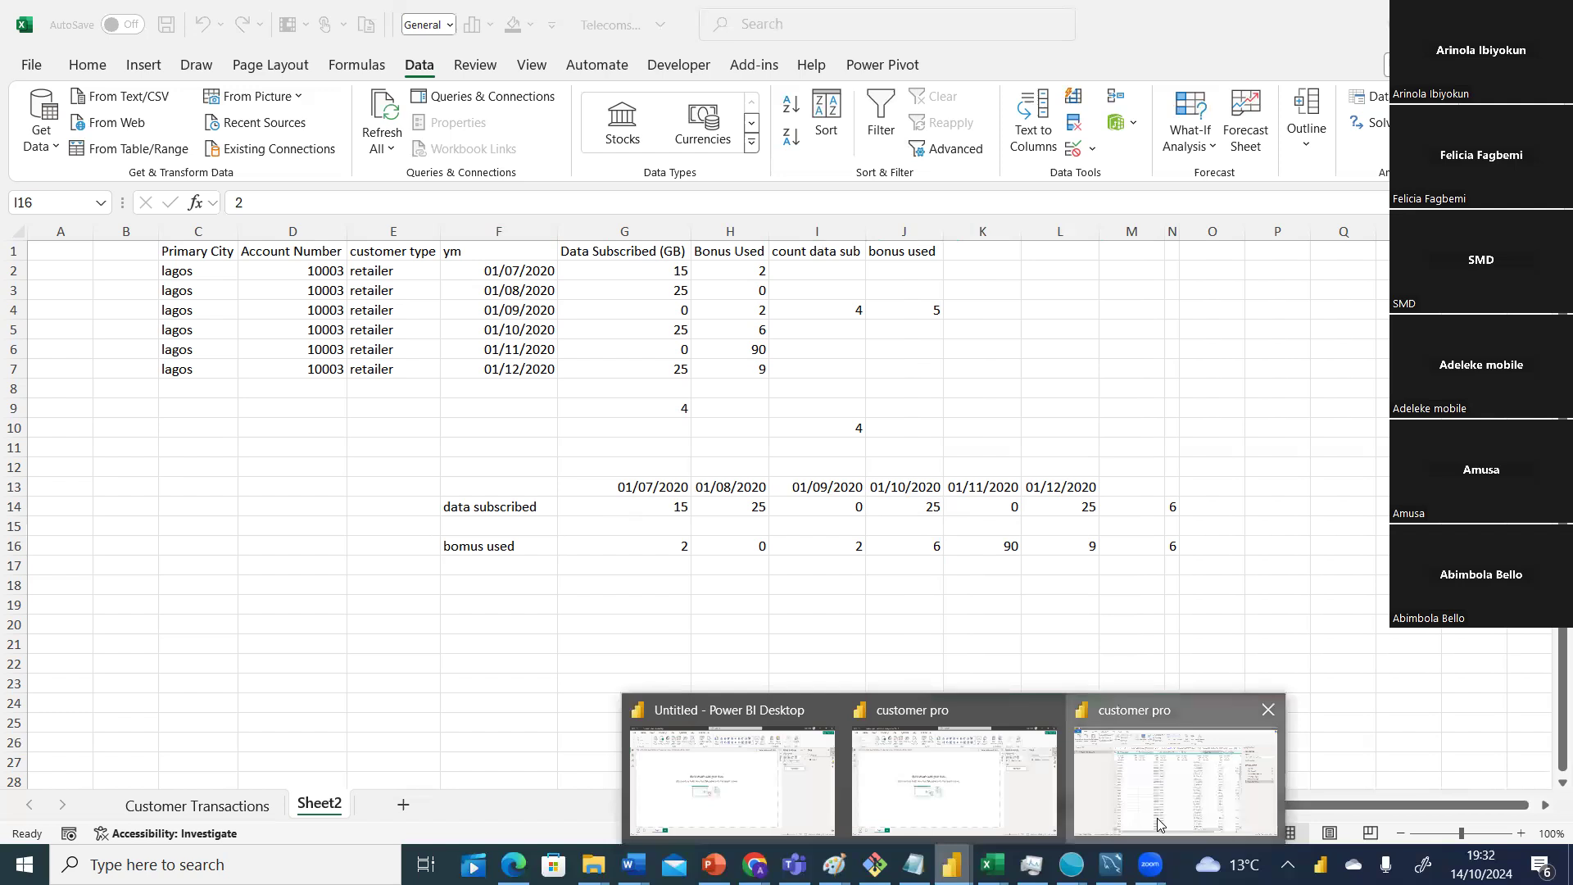
pyautogui.click(1176, 778)
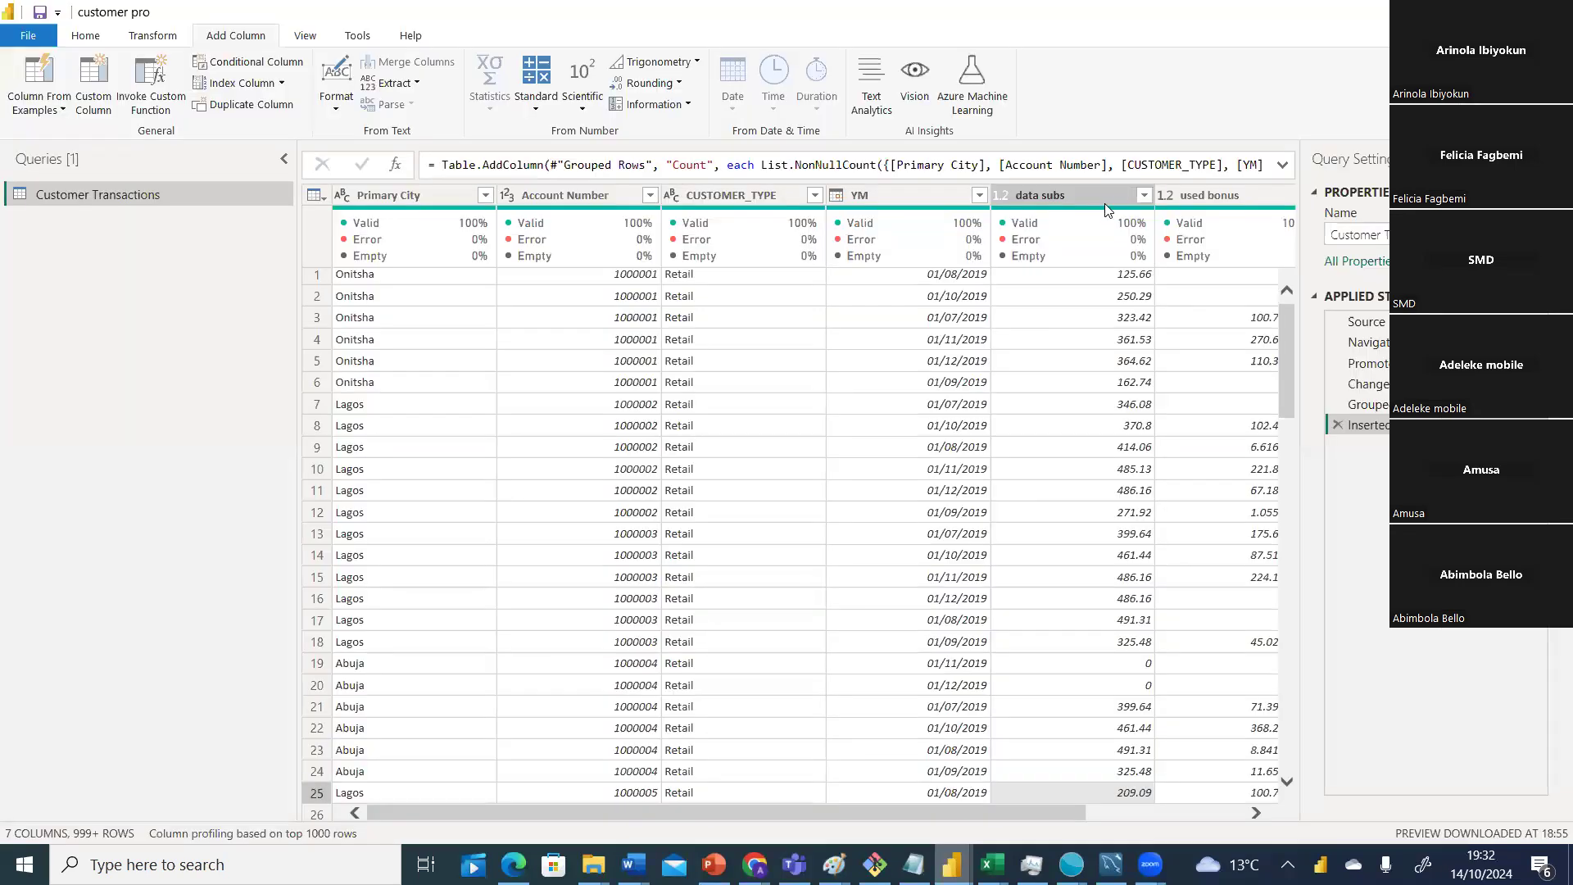
pyautogui.click(1198, 195)
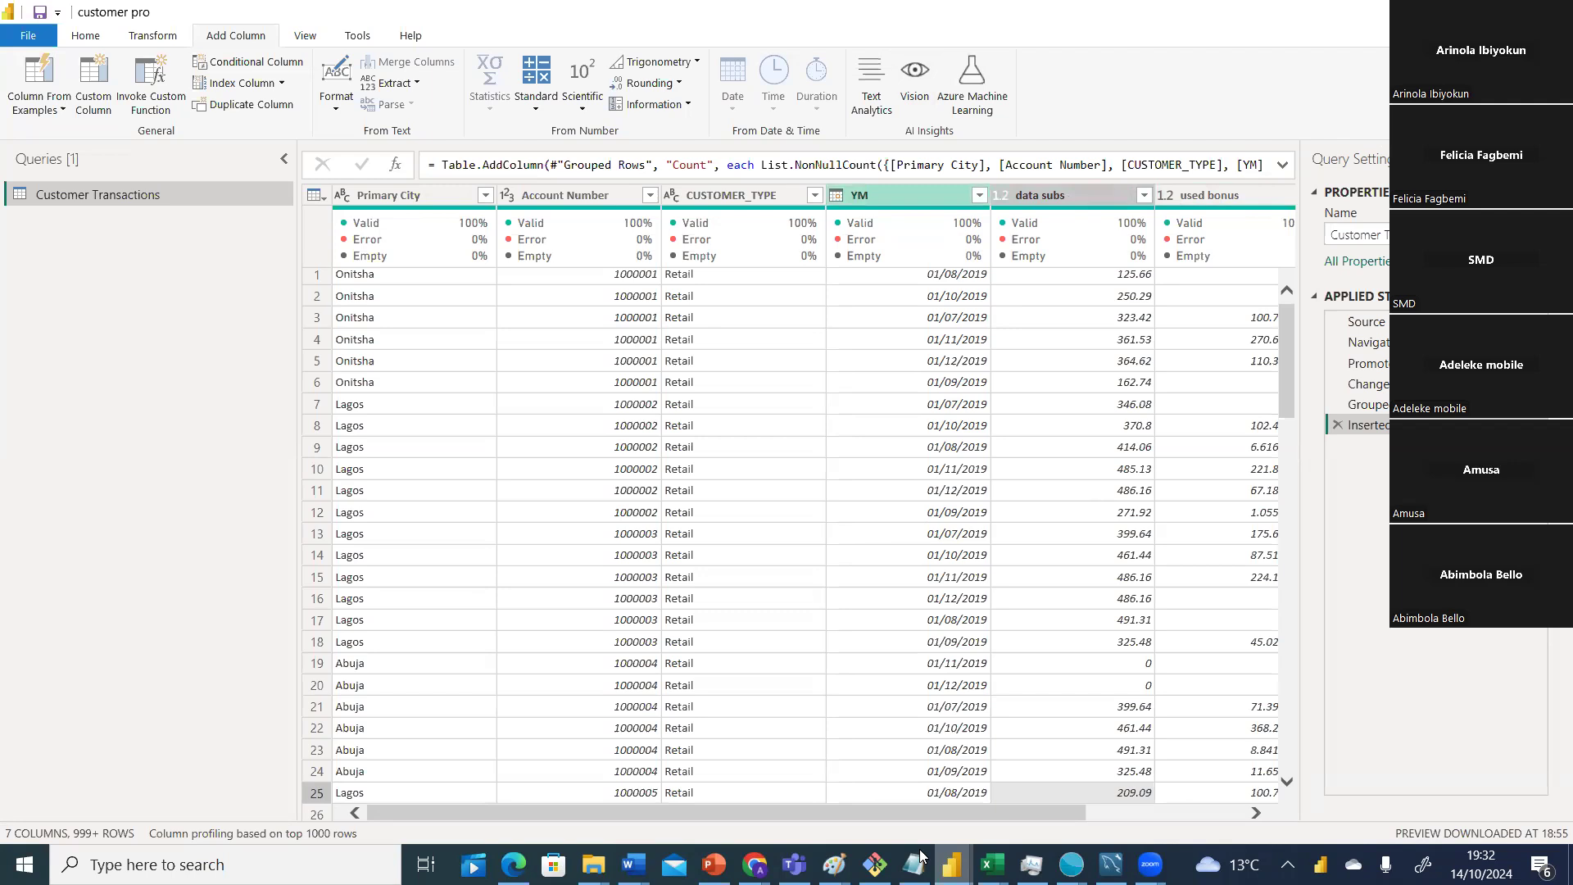
pyautogui.click(991, 864)
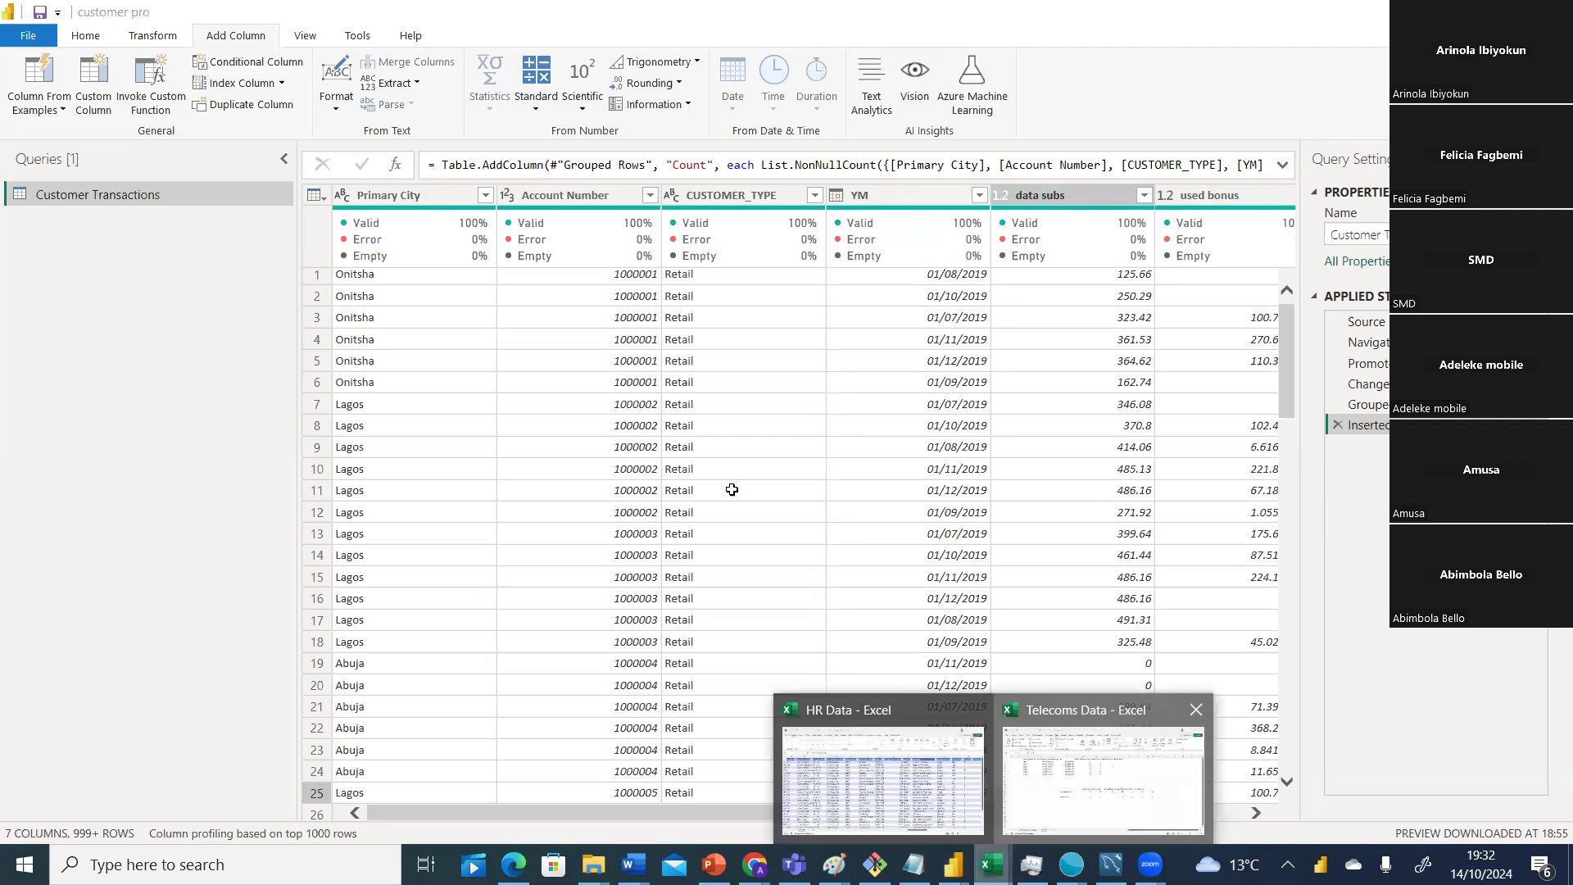
pyautogui.click(1110, 812)
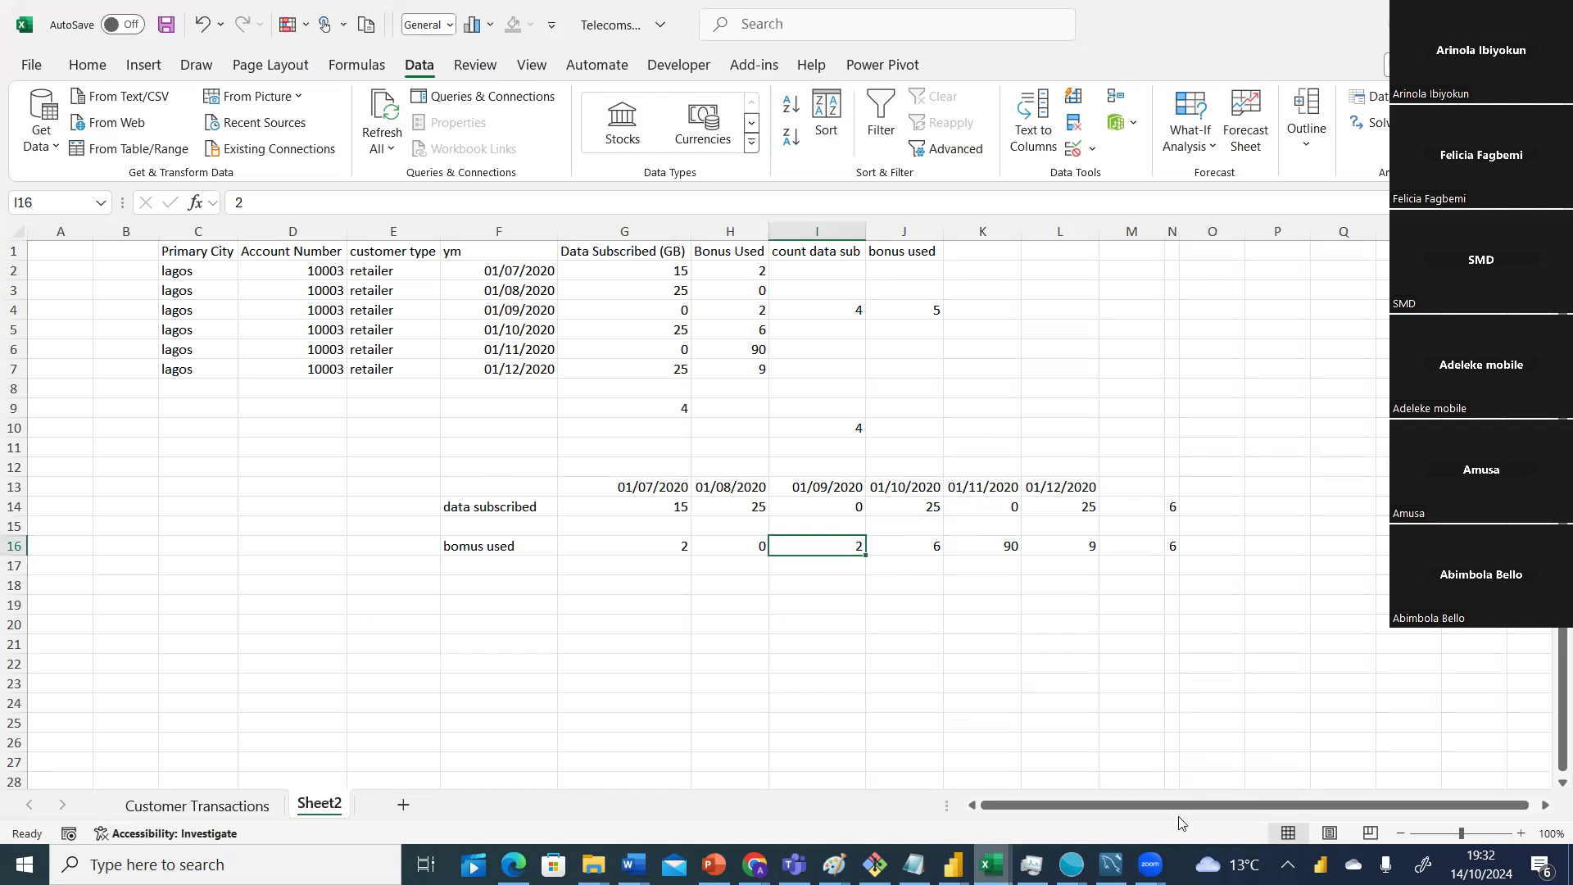
# In the customer pro Power Query Editor, check the data subs, used bonus and Count columns and delete the applied step that added Count.
pyautogui.click(952, 864)
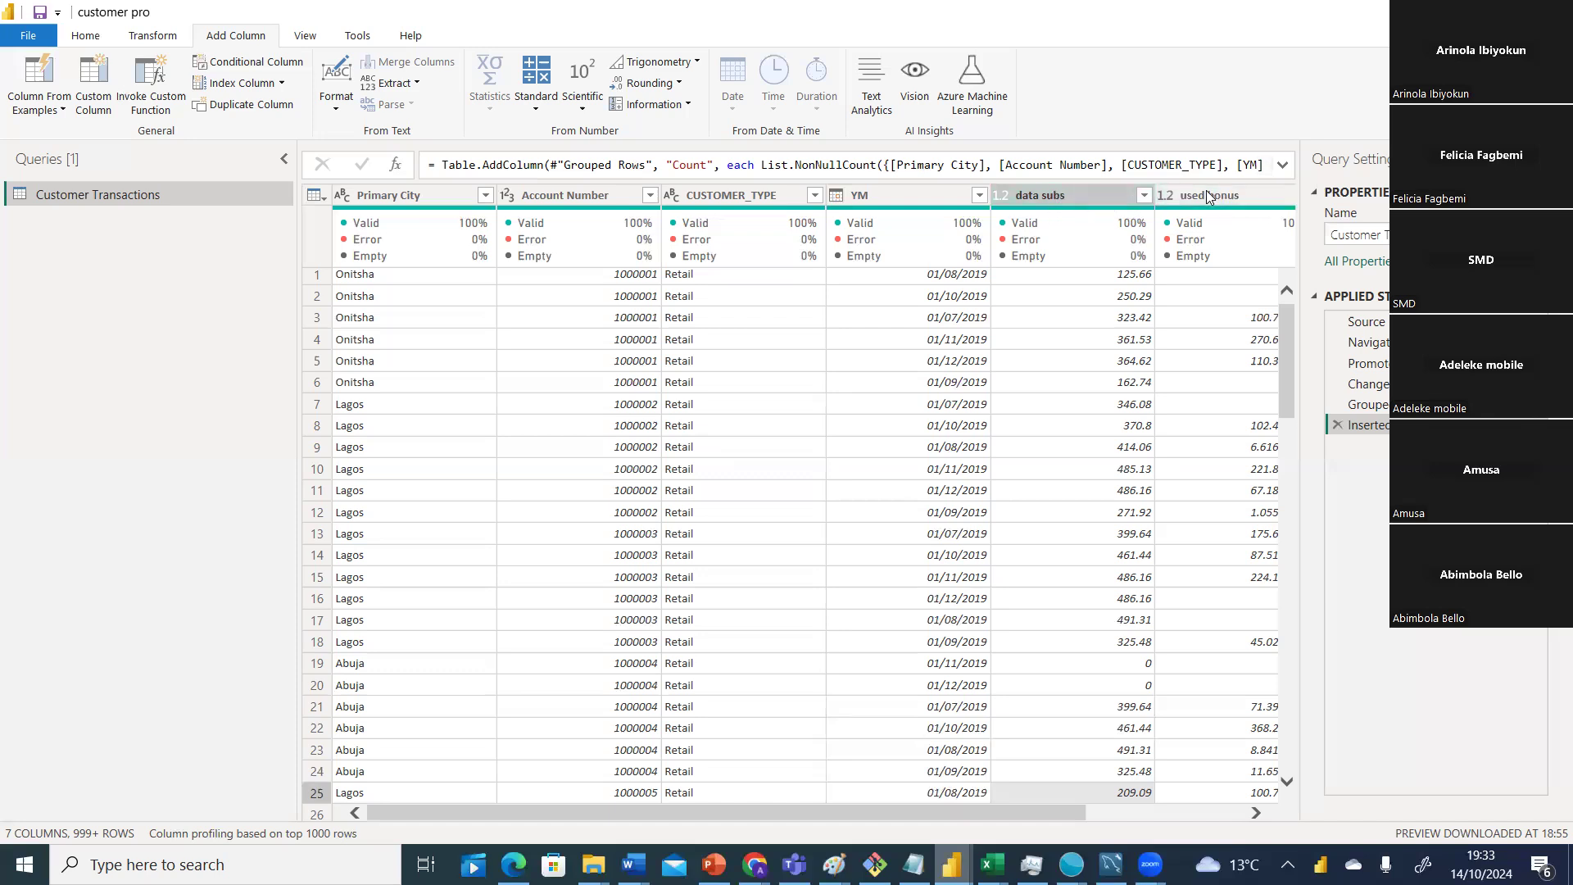
pyautogui.click(1096, 197)
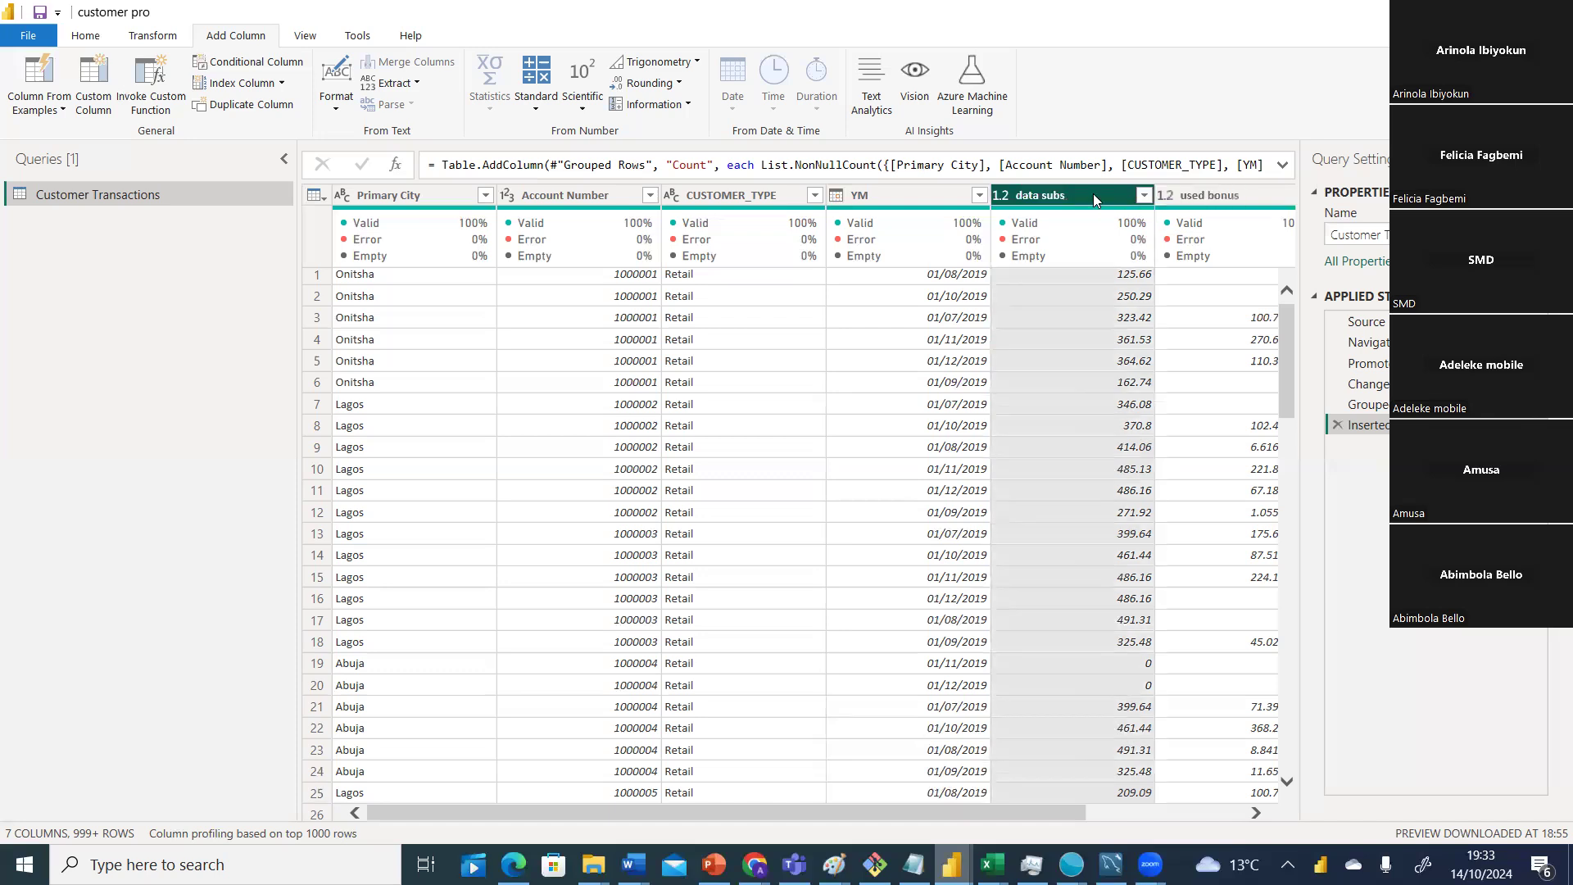
pyautogui.keyDown('ctrl'); pyautogui.click(1209, 200); pyautogui.keyUp('ctrl')
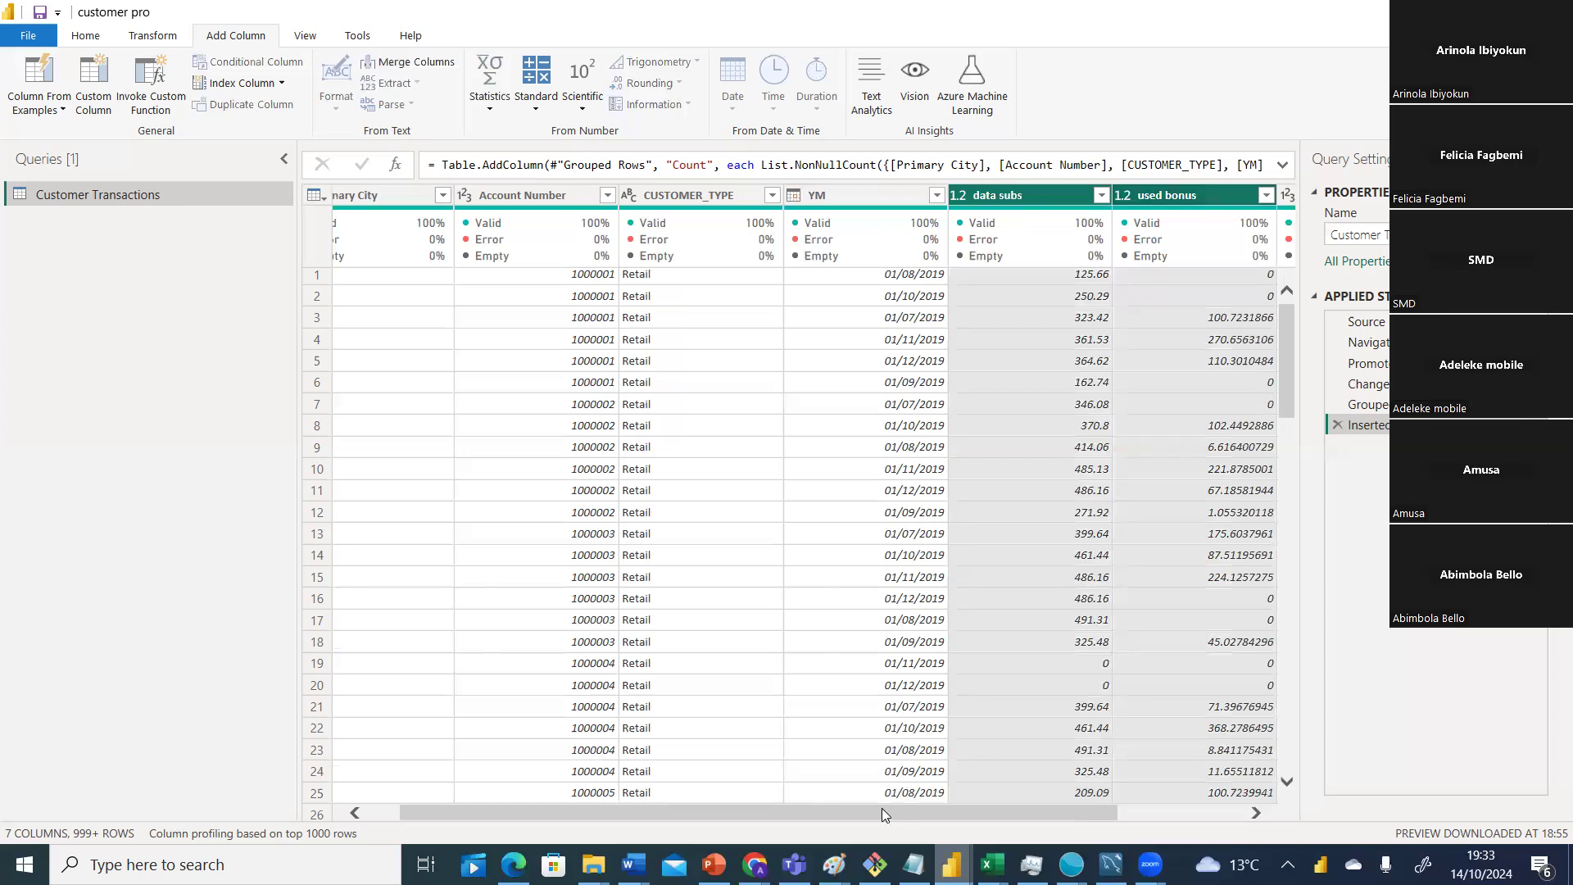
pyautogui.hscroll(2, 1059, 794)
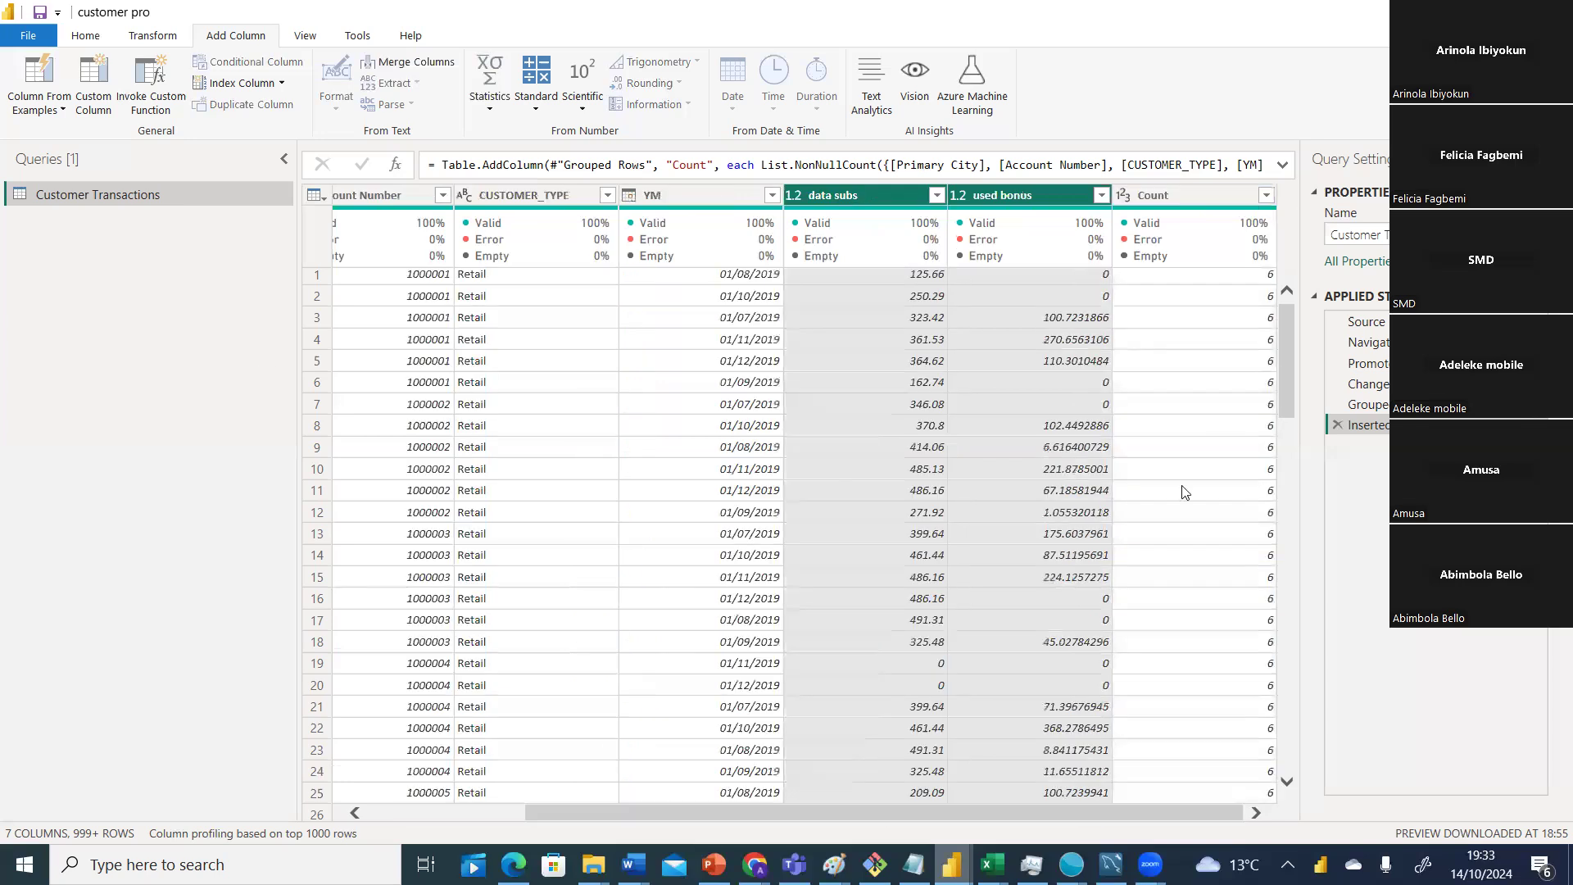
pyautogui.click(1178, 197)
pyautogui.click(1336, 425)
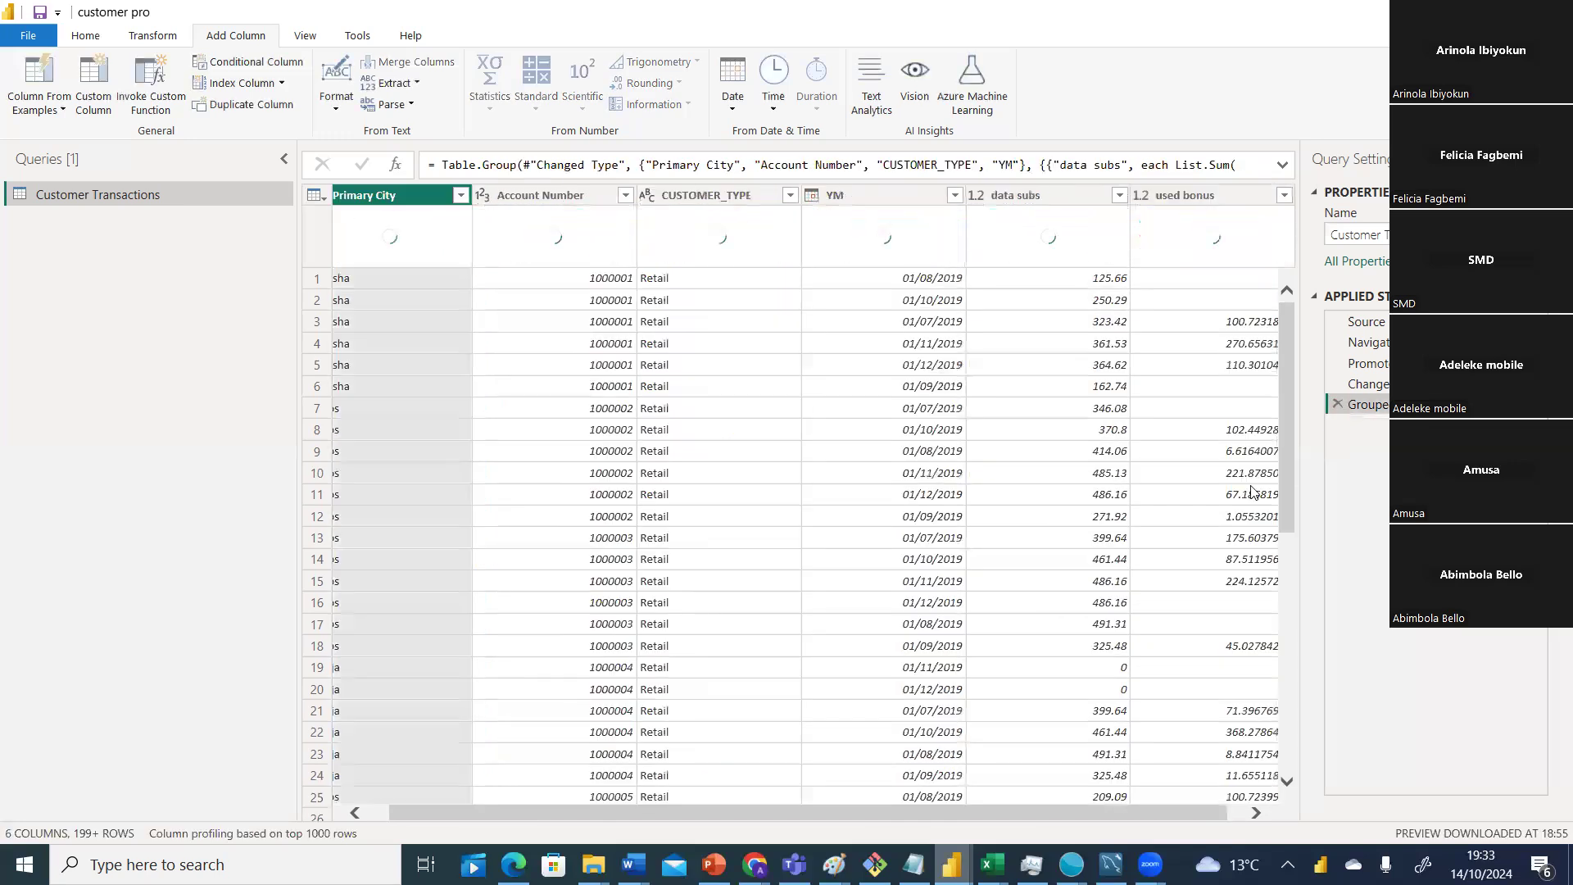
# Unpivot the data subs and used bonus columns of the grouped Customer Transactions table.
pyautogui.moveTo(1082, 811); pyautogui.dragTo(1099, 811)
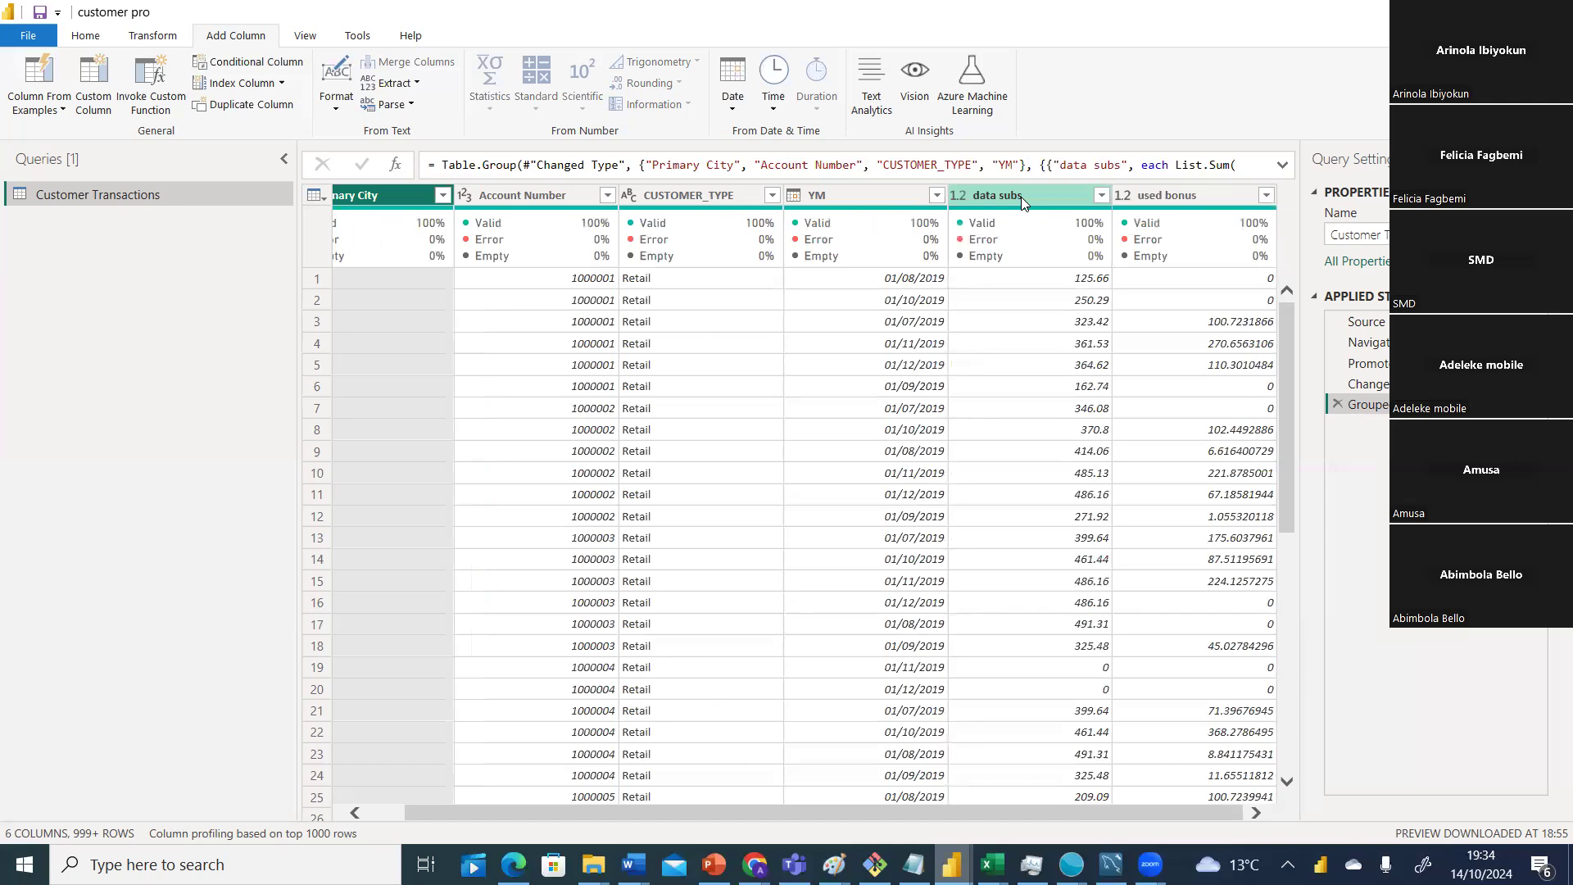
pyautogui.click(1021, 196)
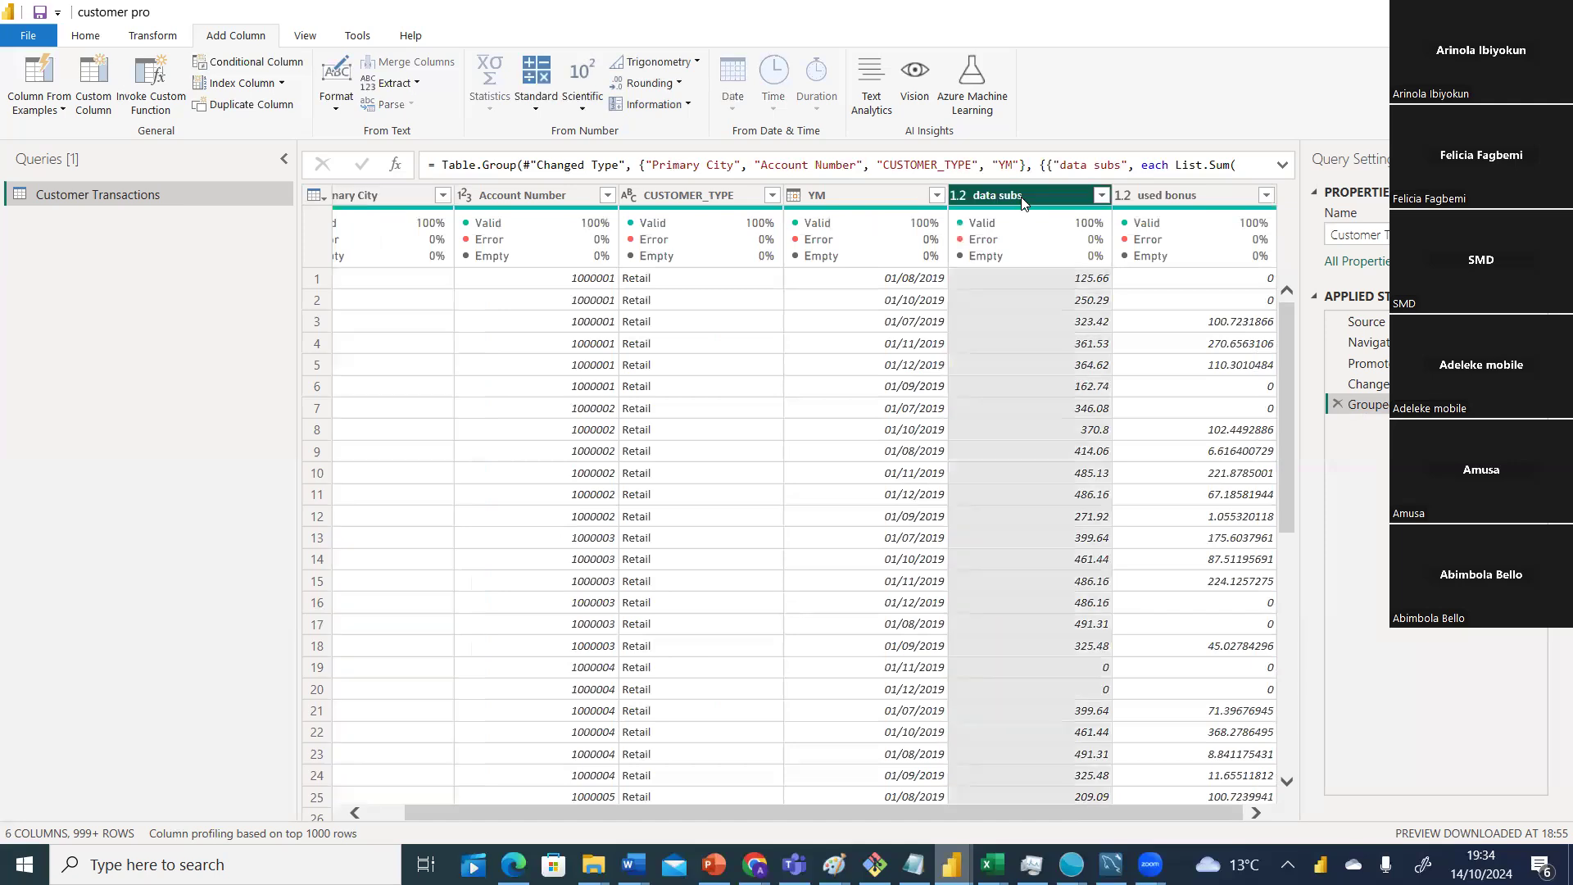
pyautogui.keyDown('ctrl'); pyautogui.click(1163, 197); pyautogui.keyUp('ctrl')
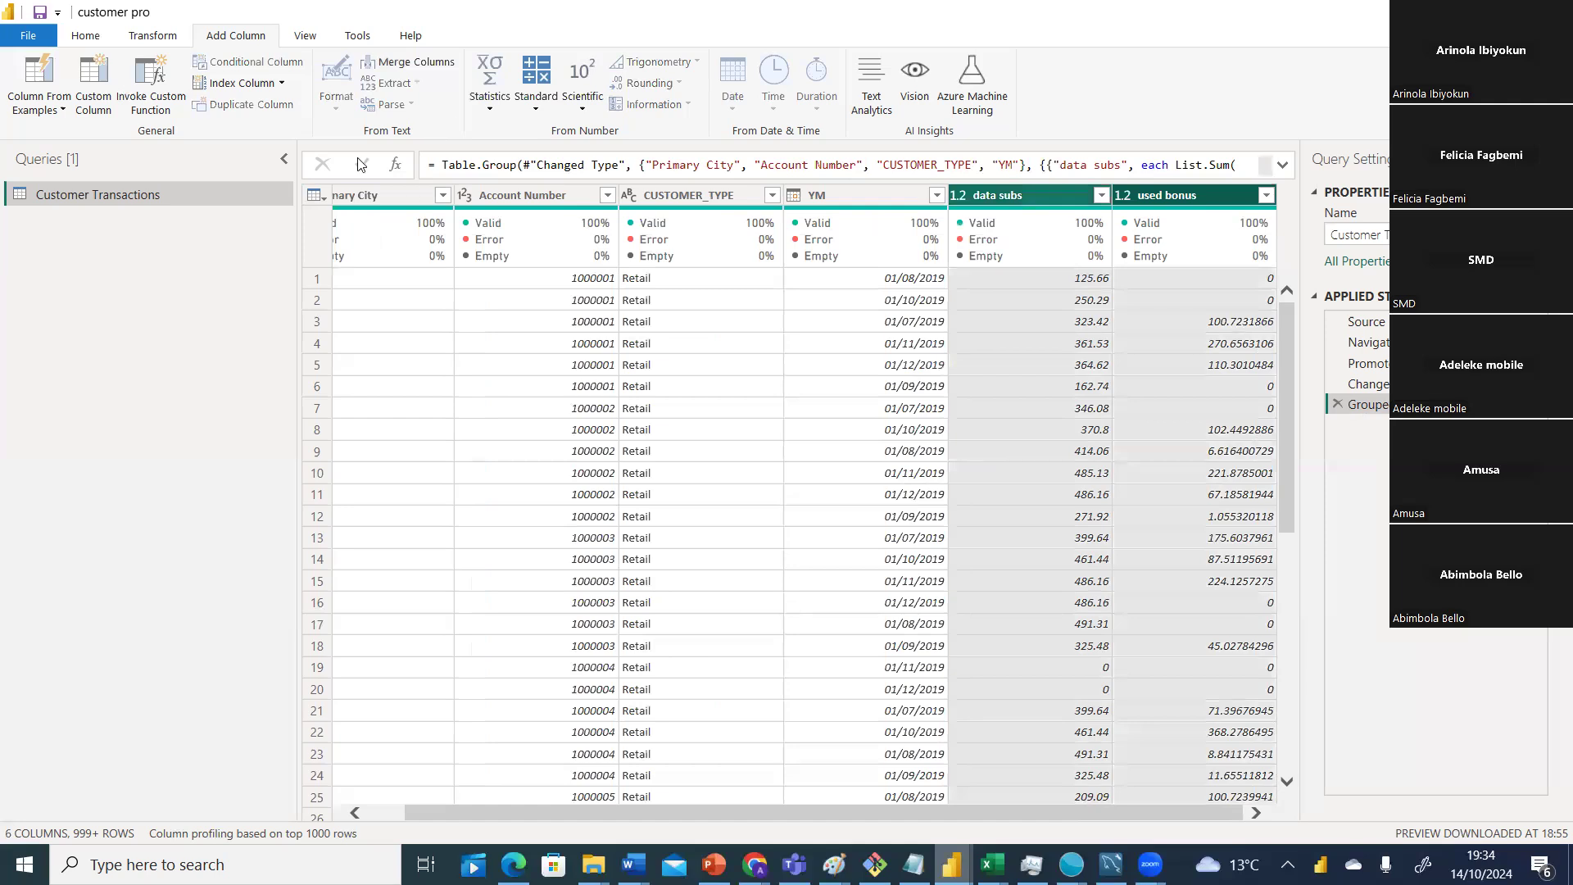
pyautogui.click(154, 37)
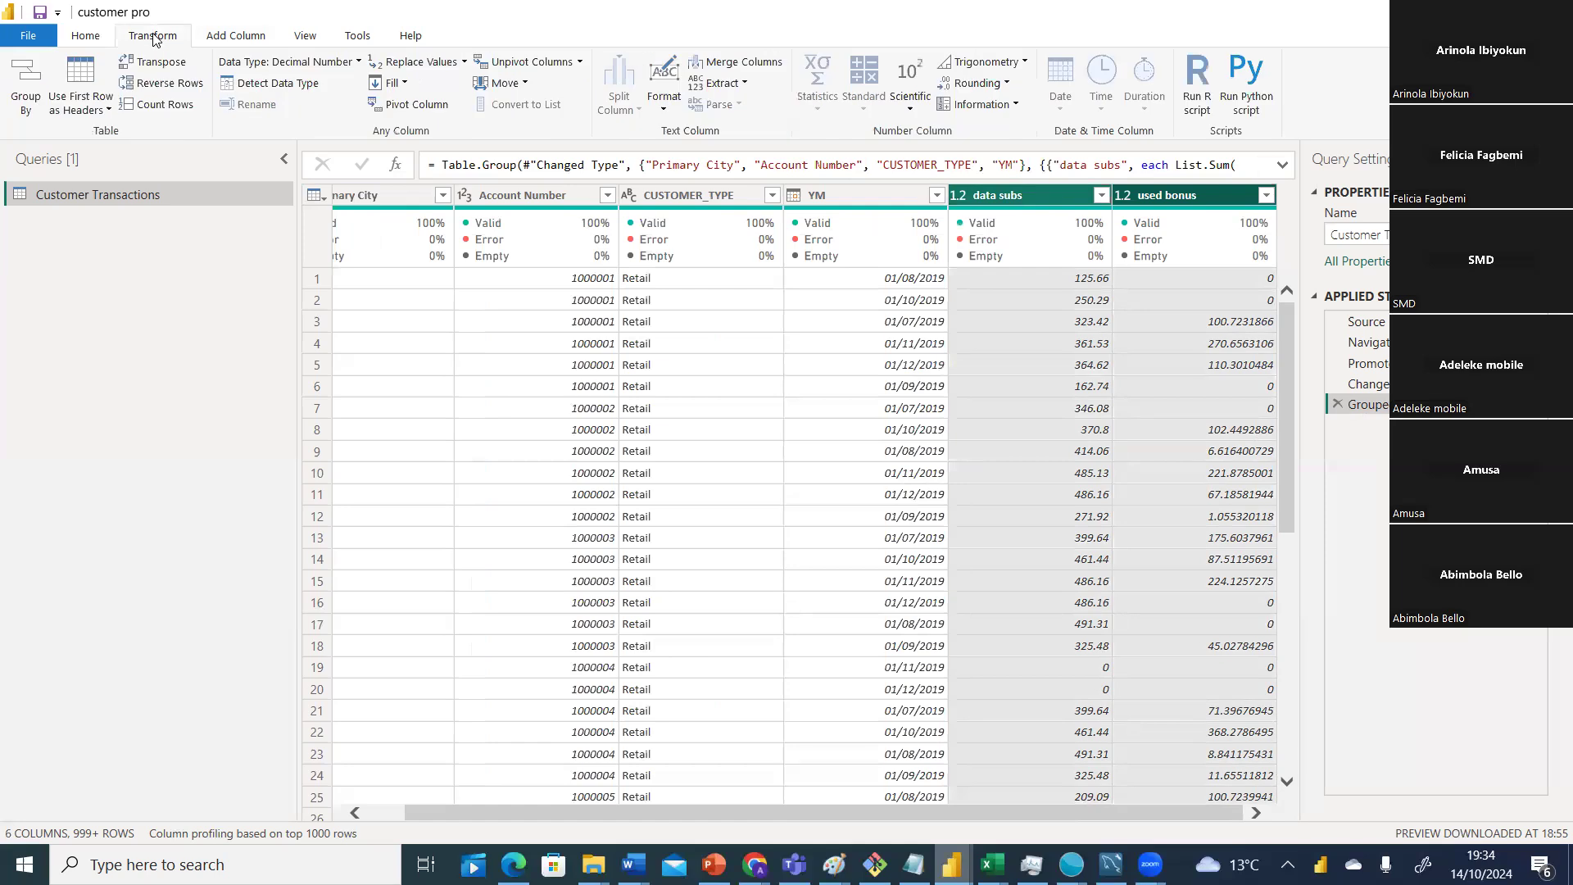
pyautogui.click(579, 64)
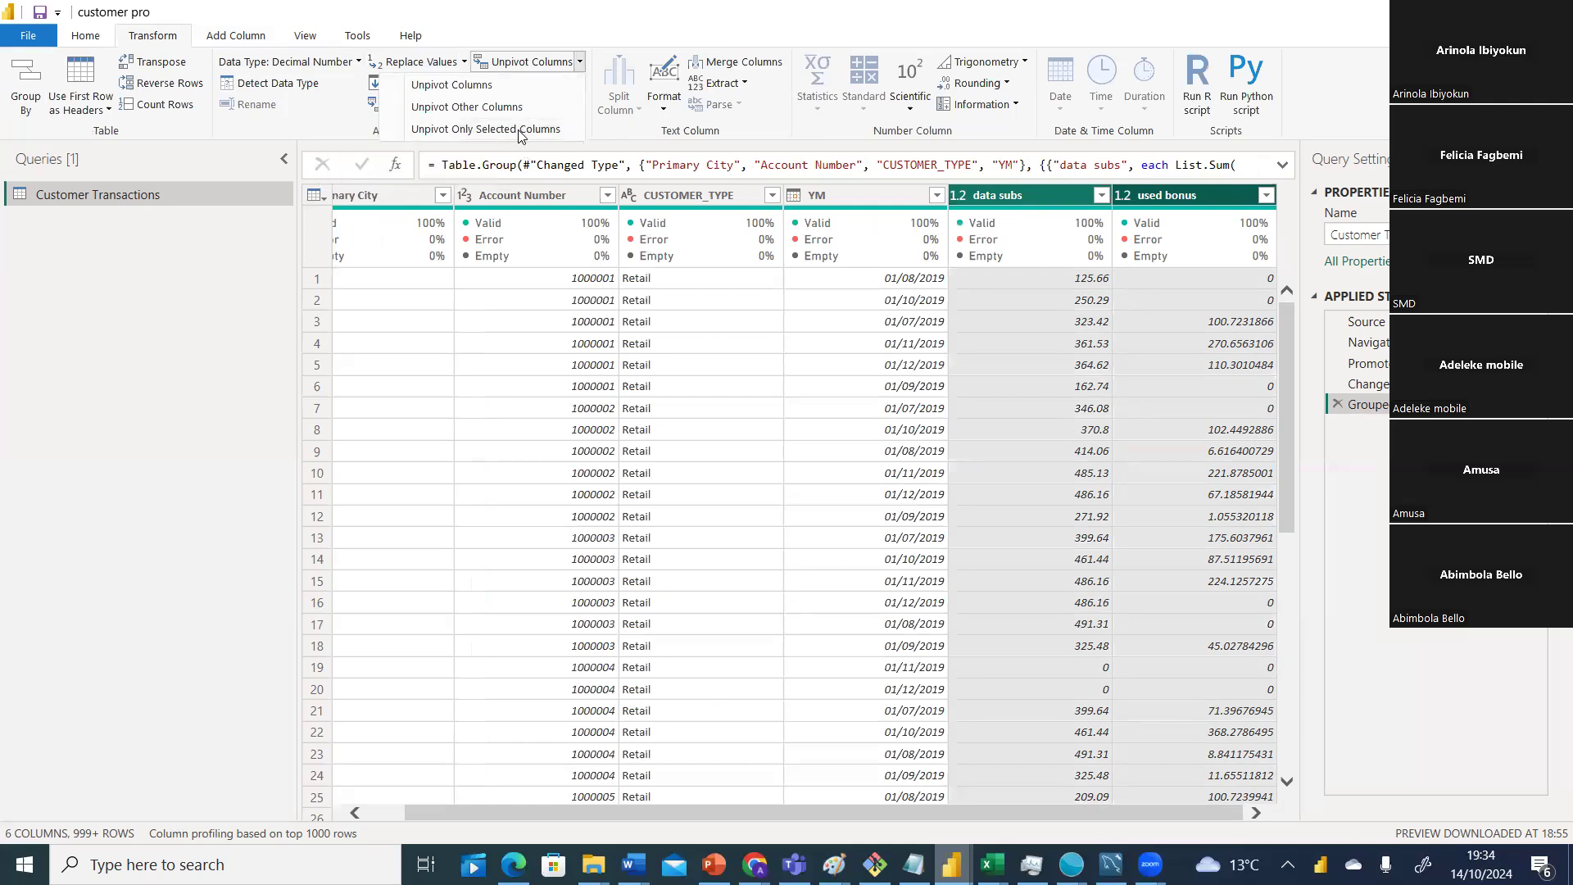
pyautogui.click(493, 85)
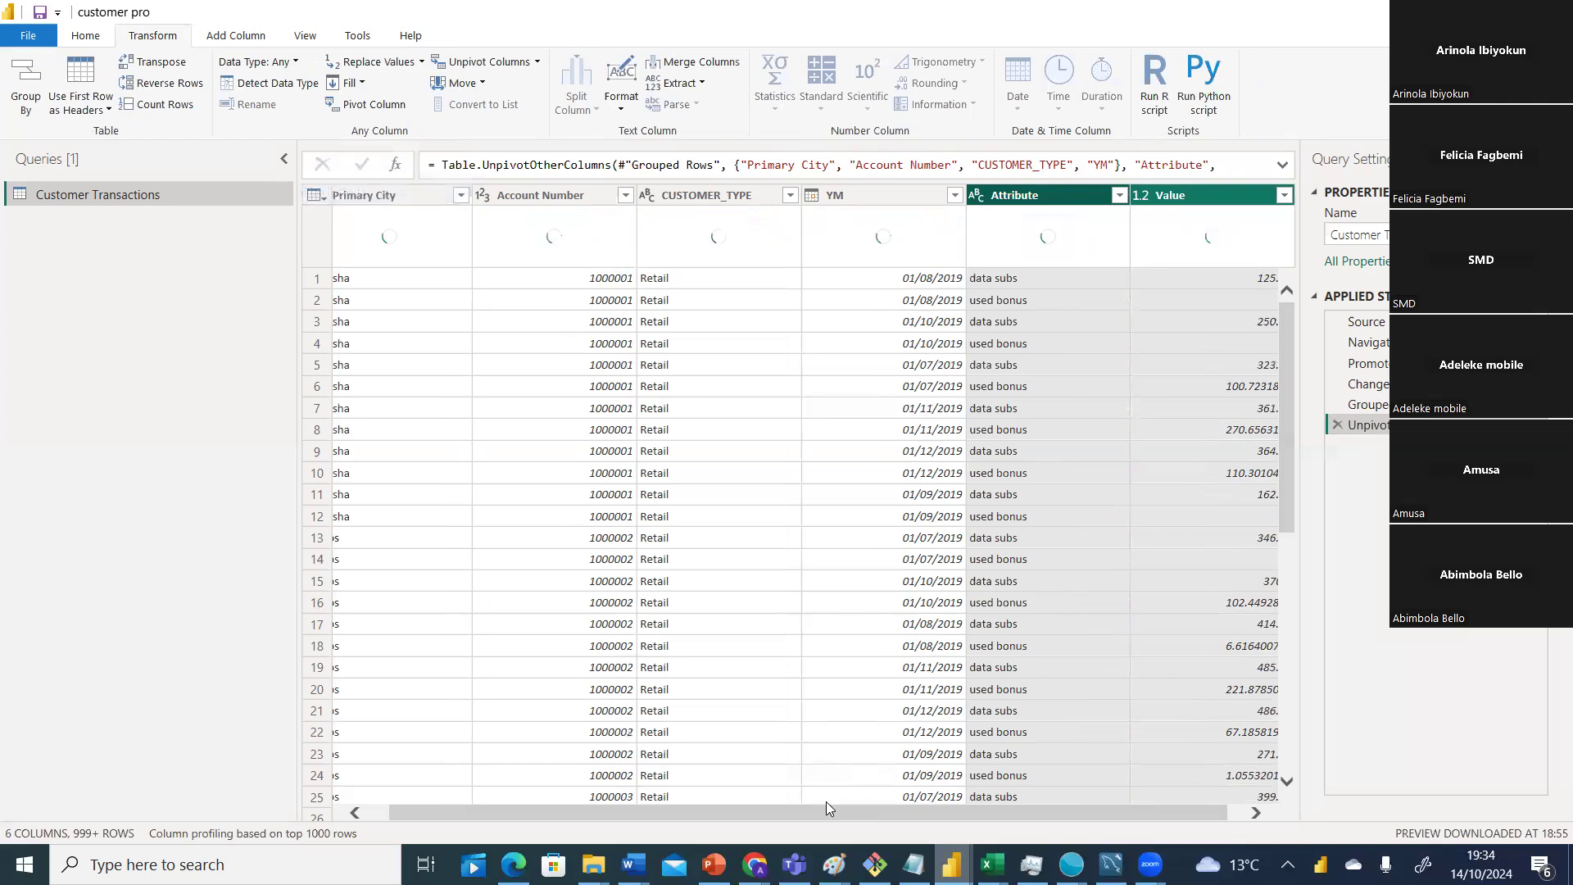
# Compare the unpivoted rows with the monthly layout in the Telecoms Data workbook, and select the YM column back in the Power Query Editor.
pyautogui.moveTo(824, 816); pyautogui.dragTo(1000, 798)
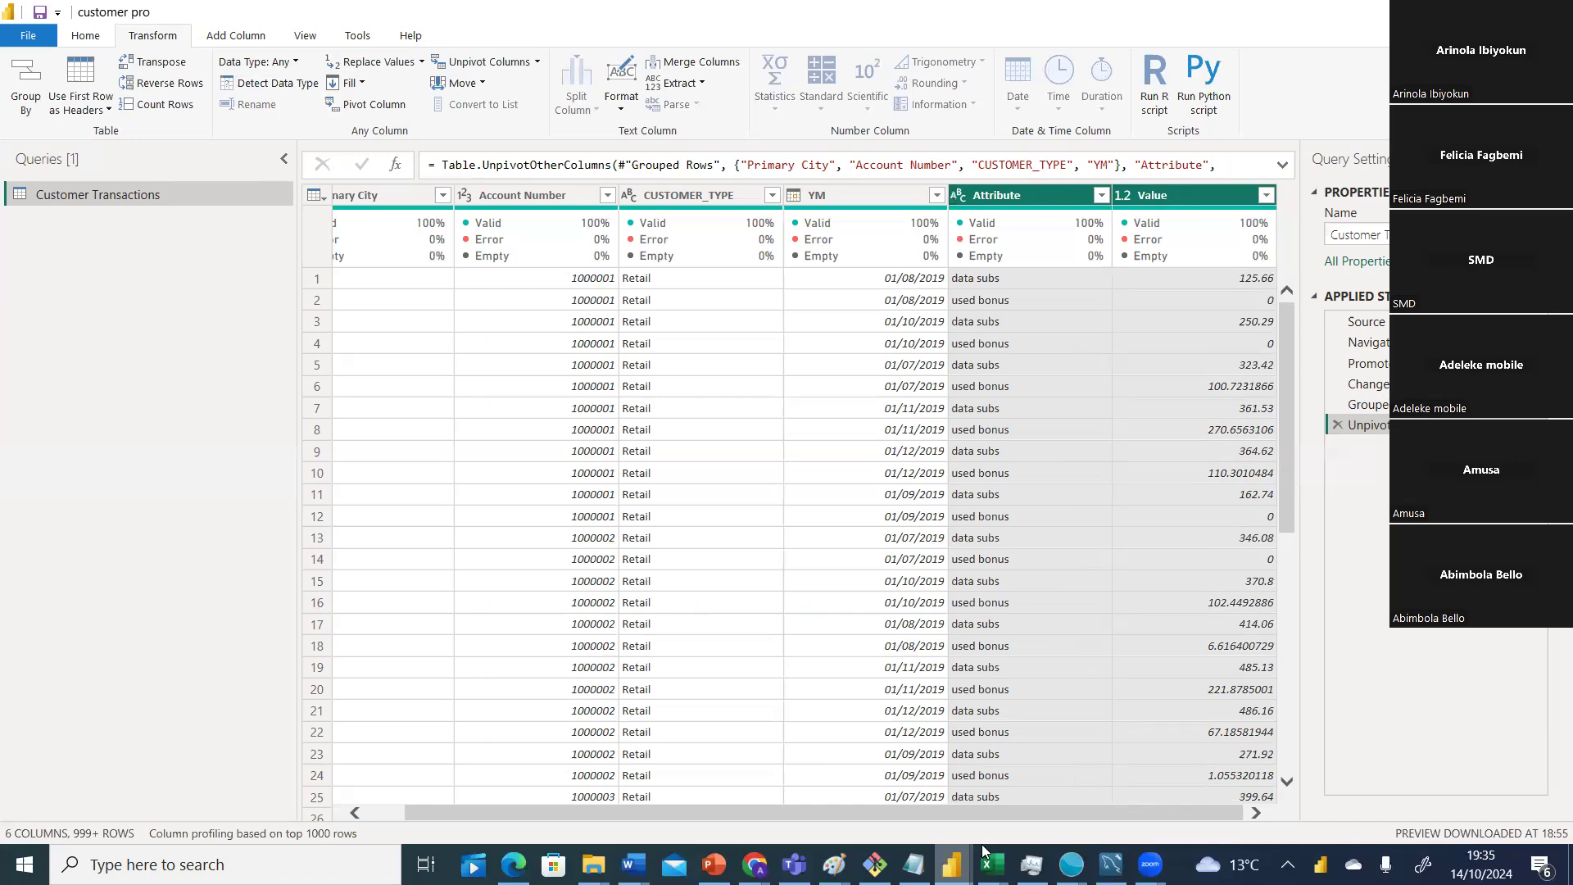
pyautogui.click(1054, 823)
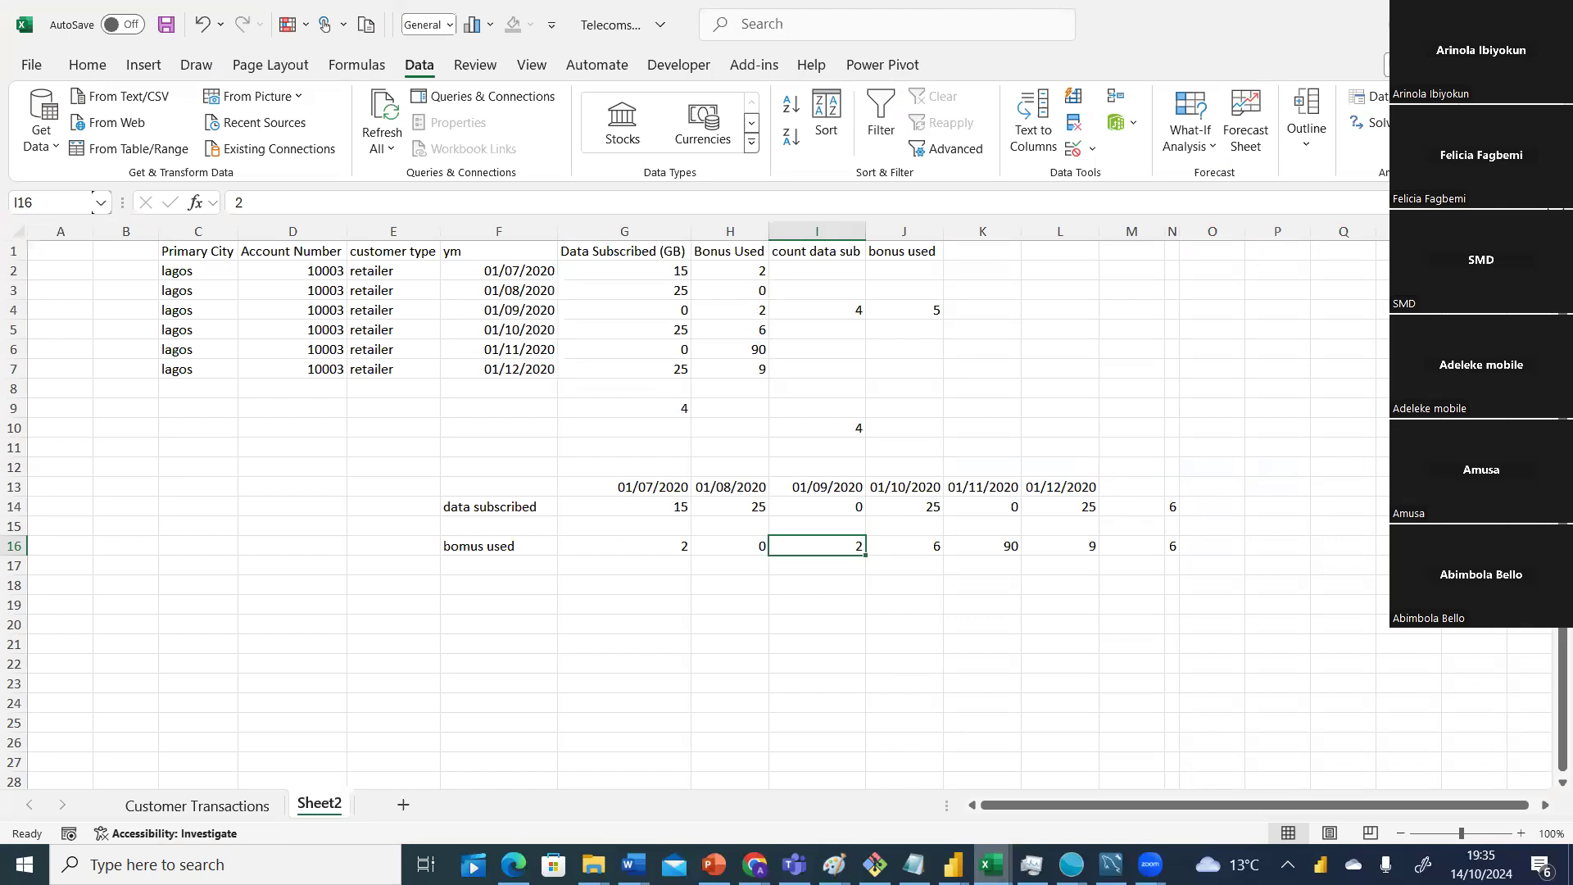
pyautogui.moveTo(952, 864)
pyautogui.click(1183, 790)
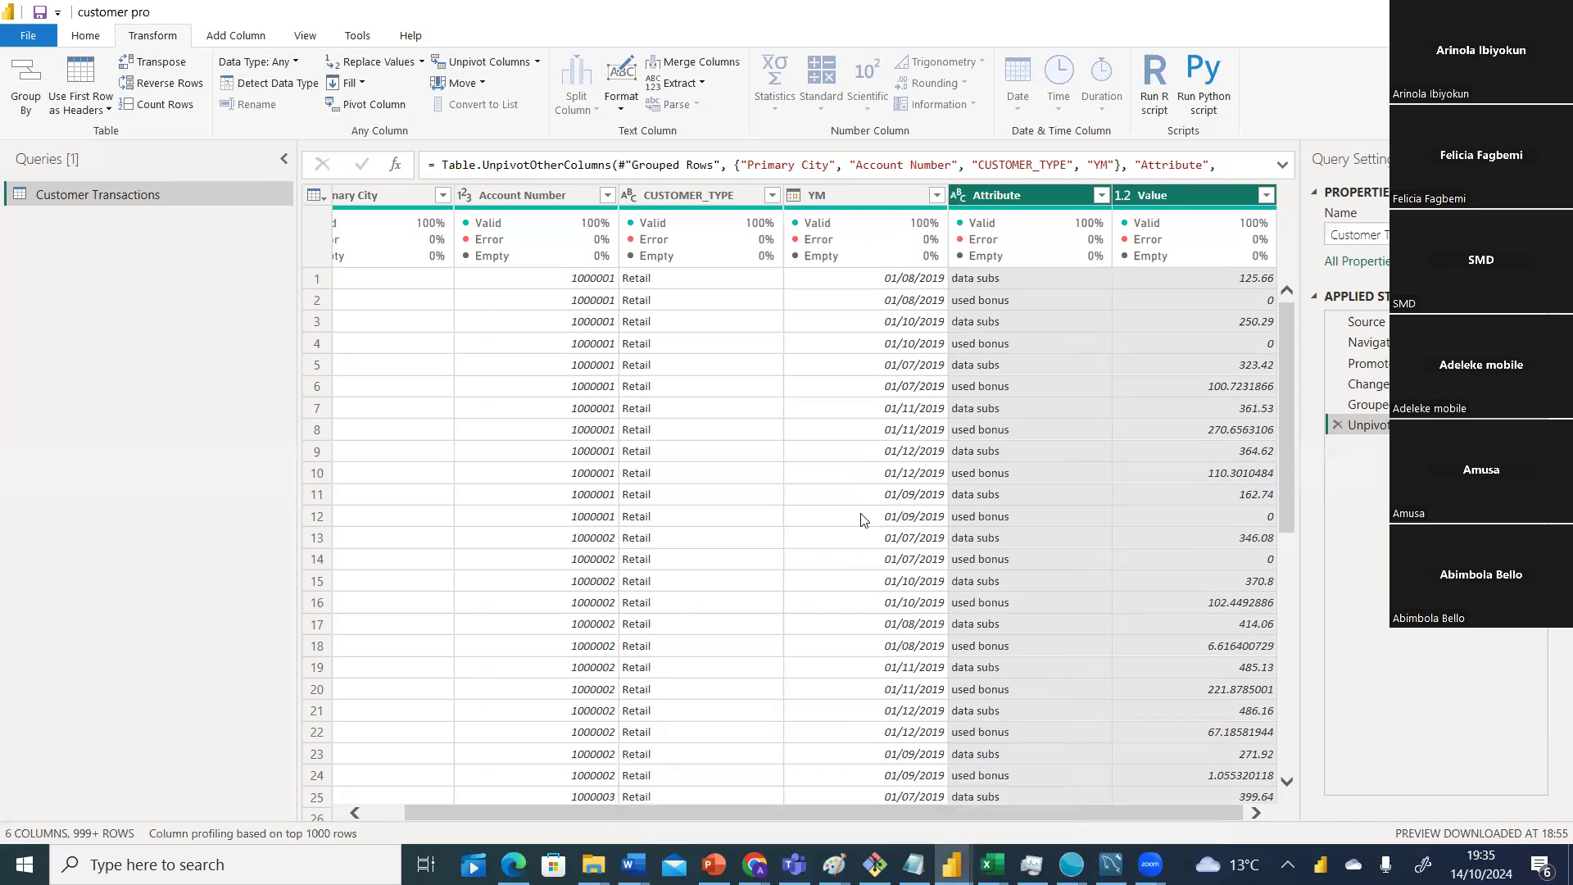
pyautogui.click(839, 195)
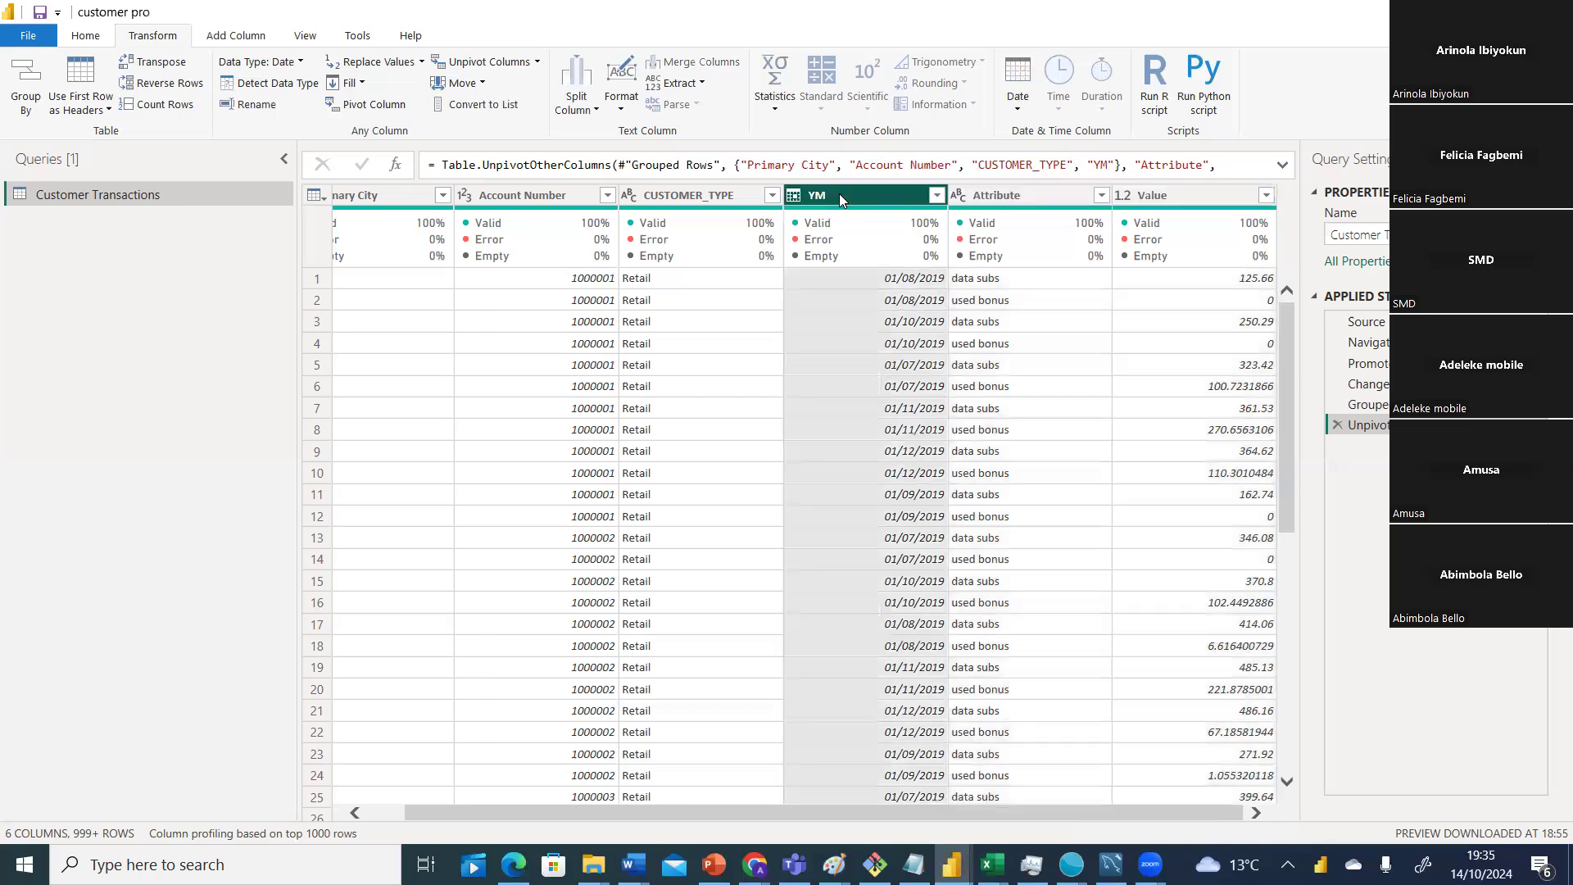
pyautogui.click(538, 62)
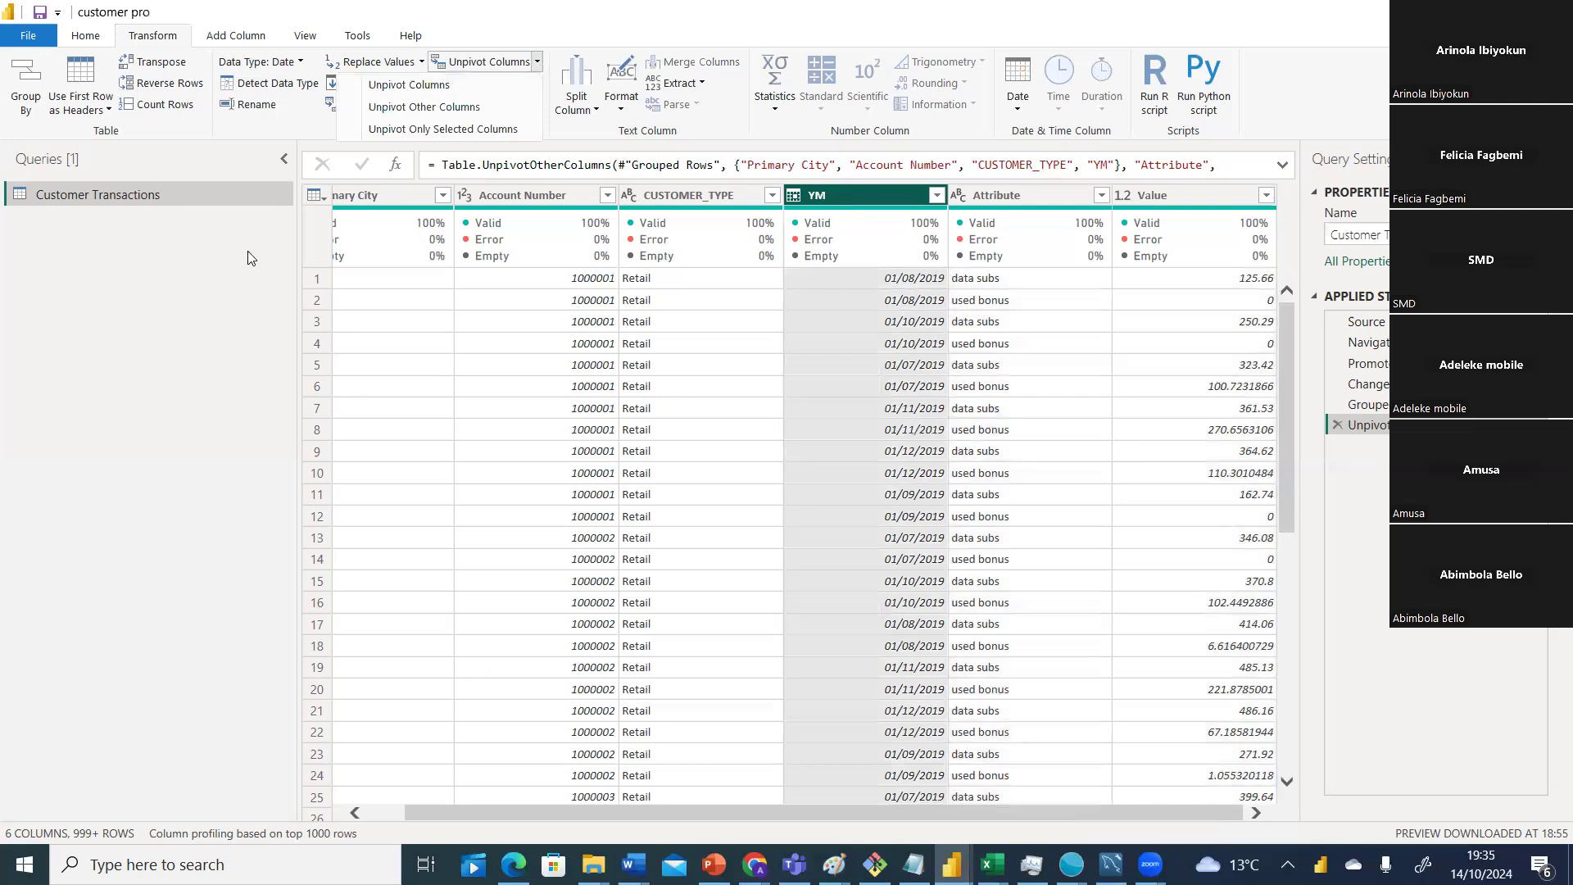
pyautogui.click(405, 100)
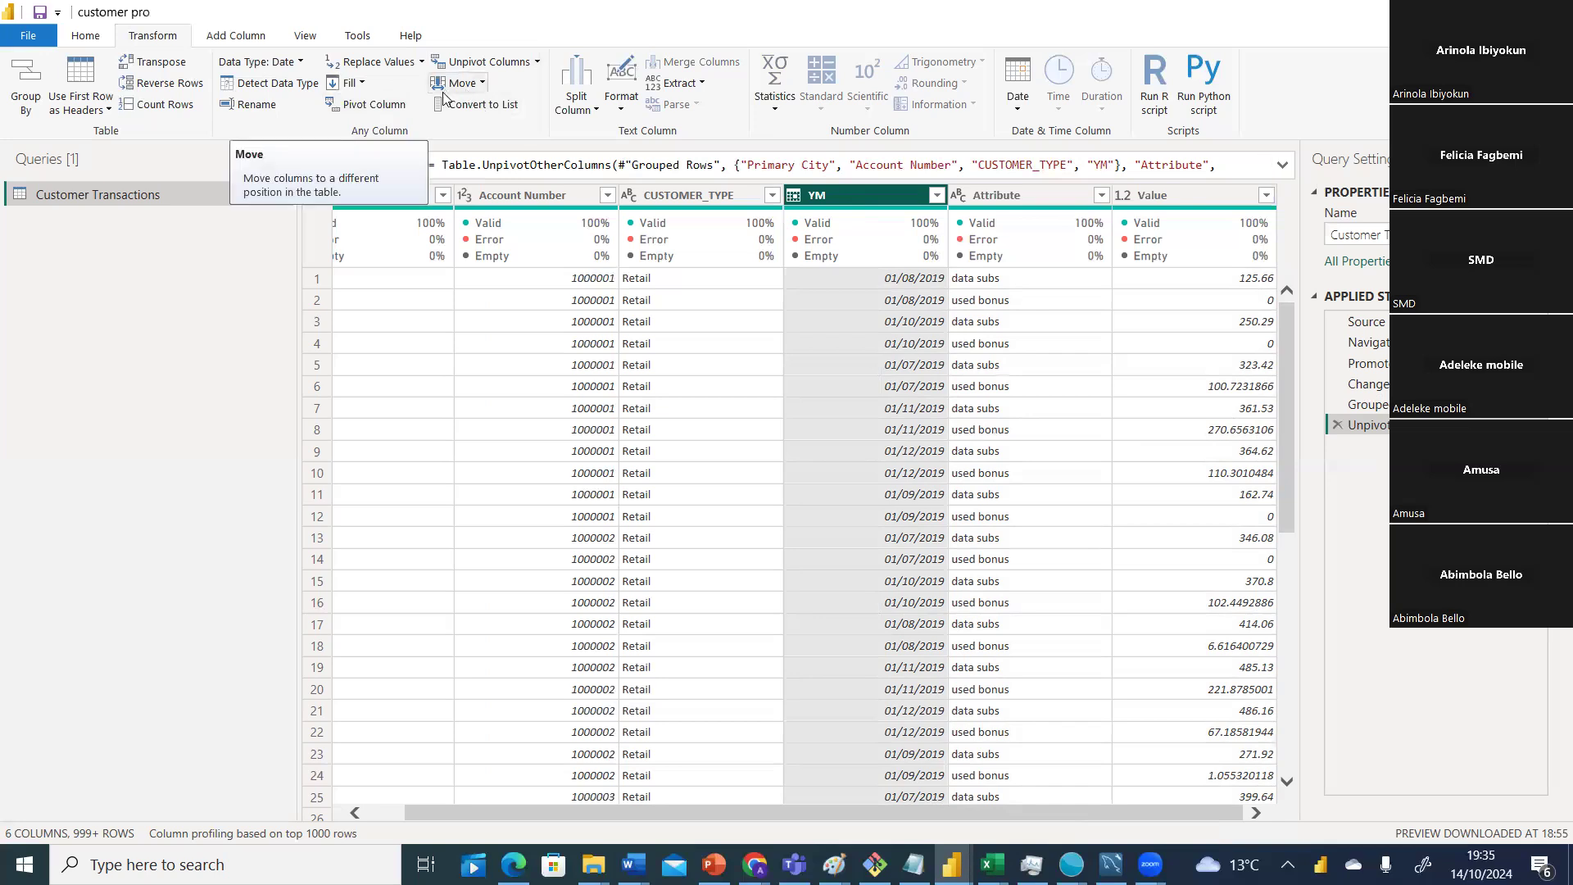
pyautogui.click(376, 109)
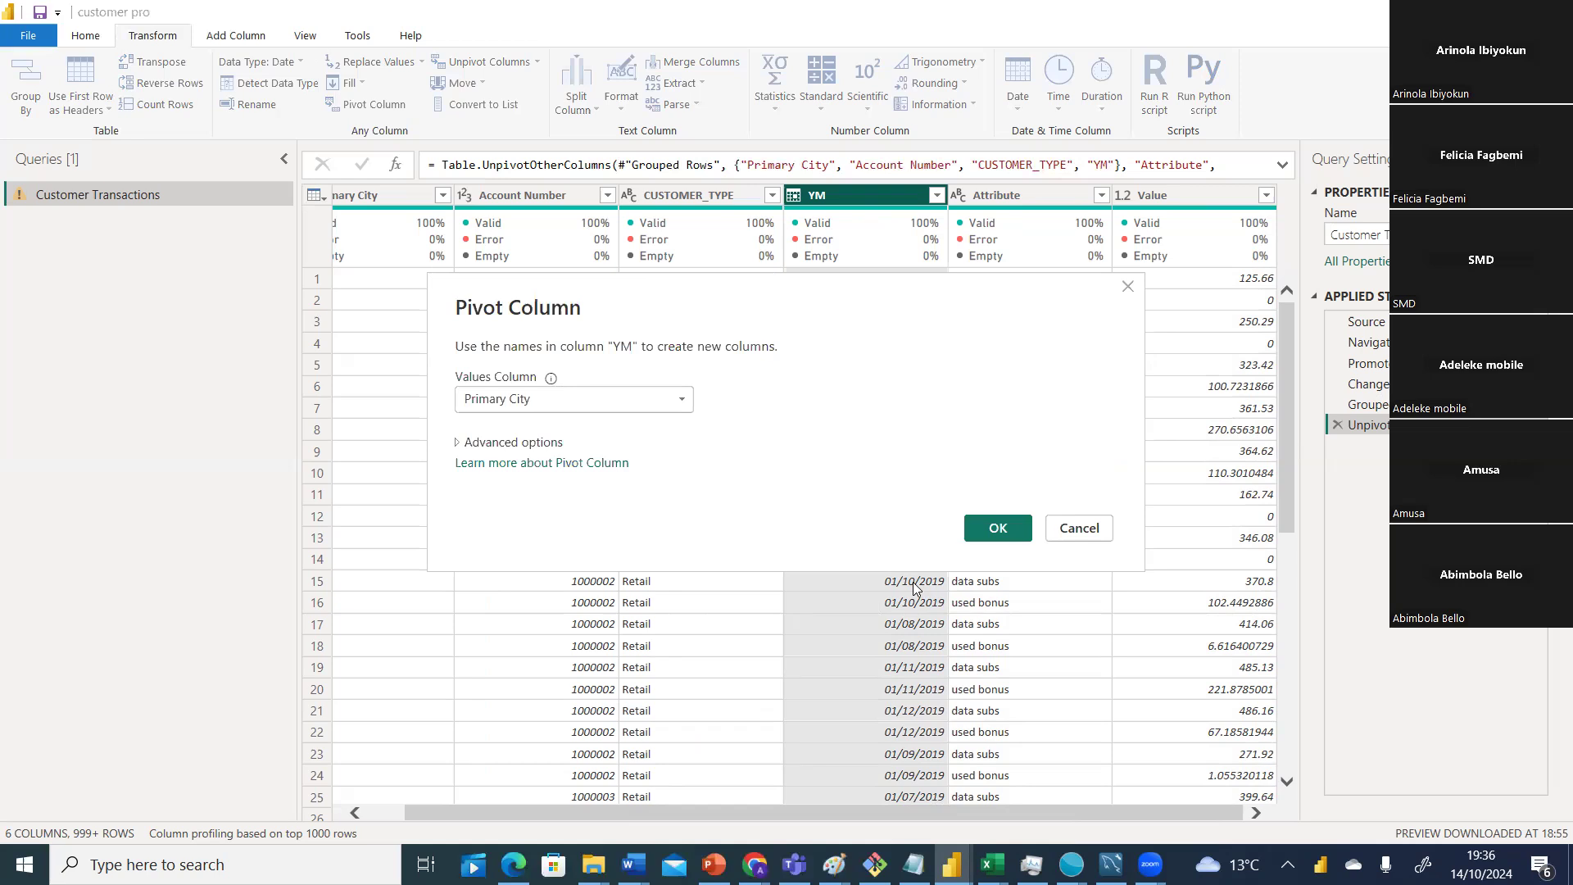
pyautogui.click(1073, 528)
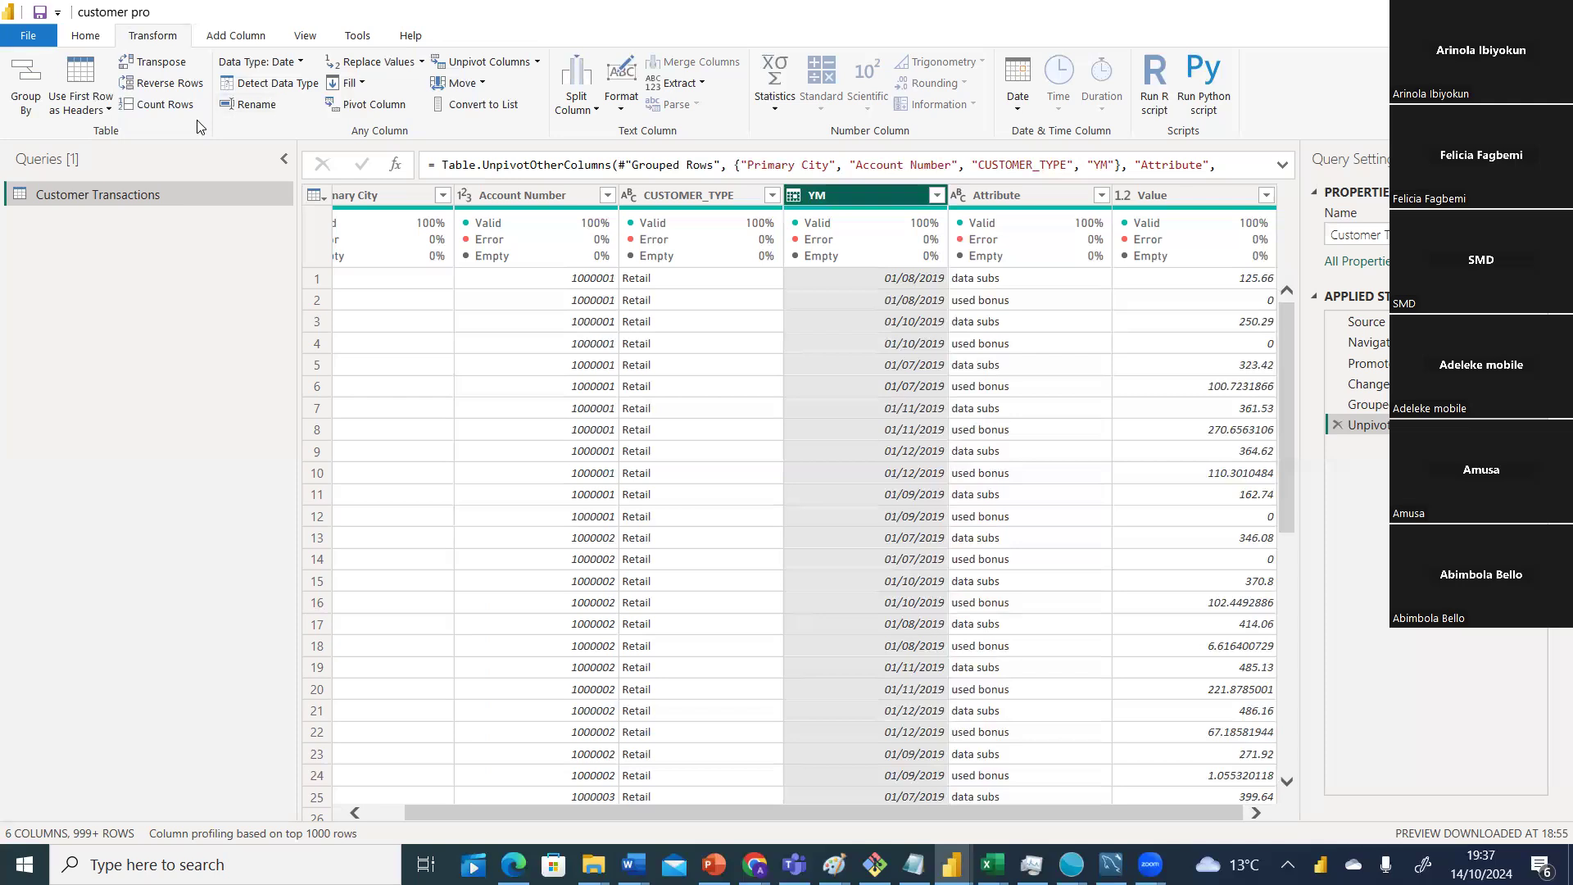
# Pivot the YM column into separate month columns, using Value as the values column.
pyautogui.click(377, 107)
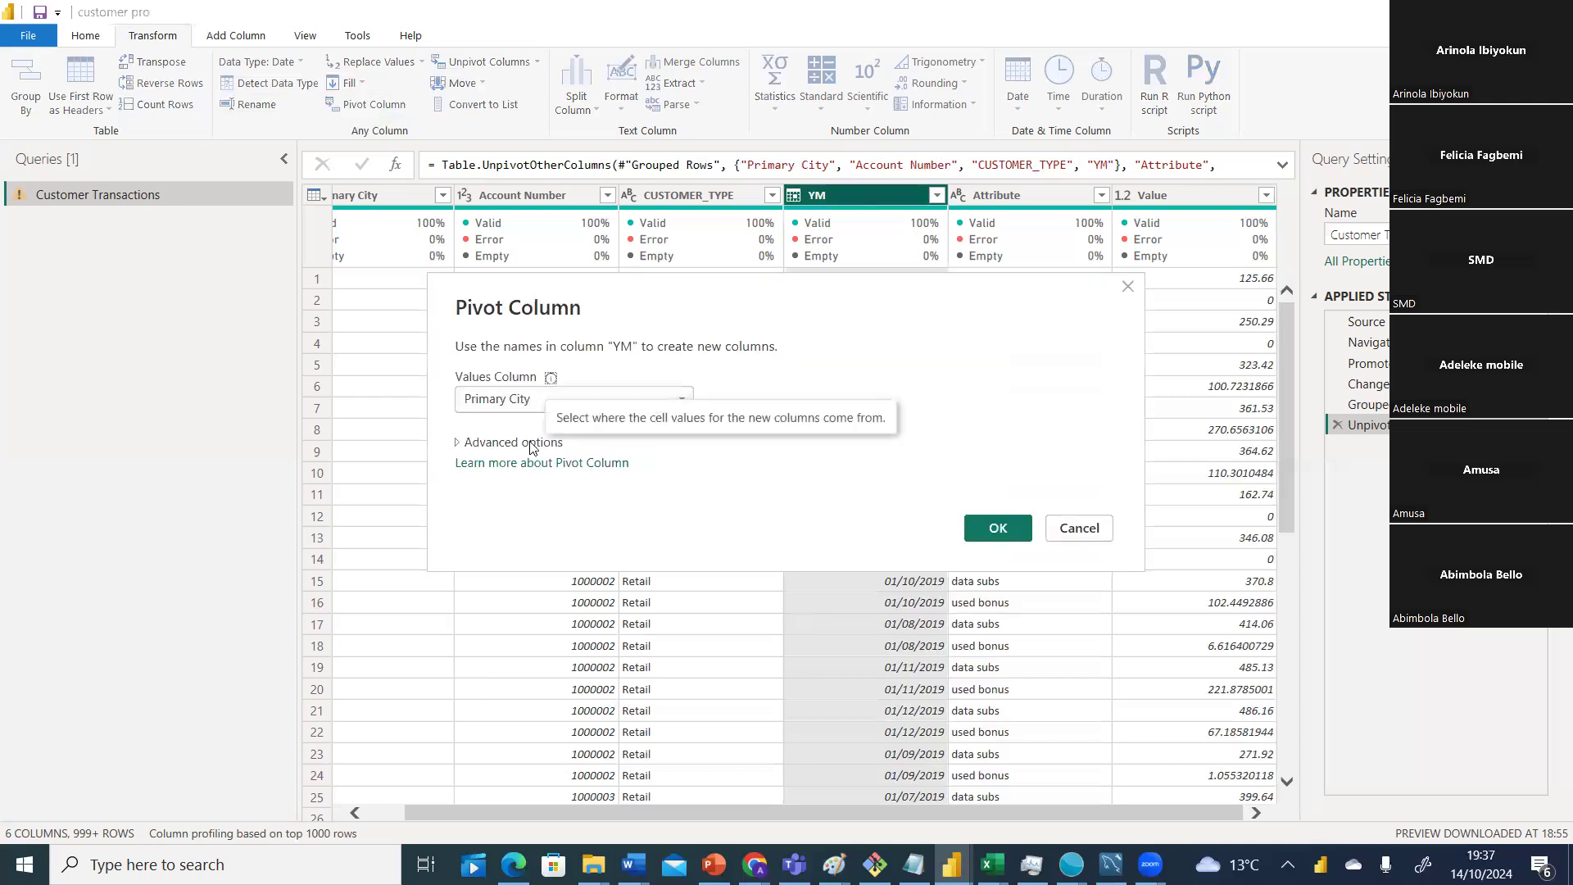
pyautogui.click(530, 443)
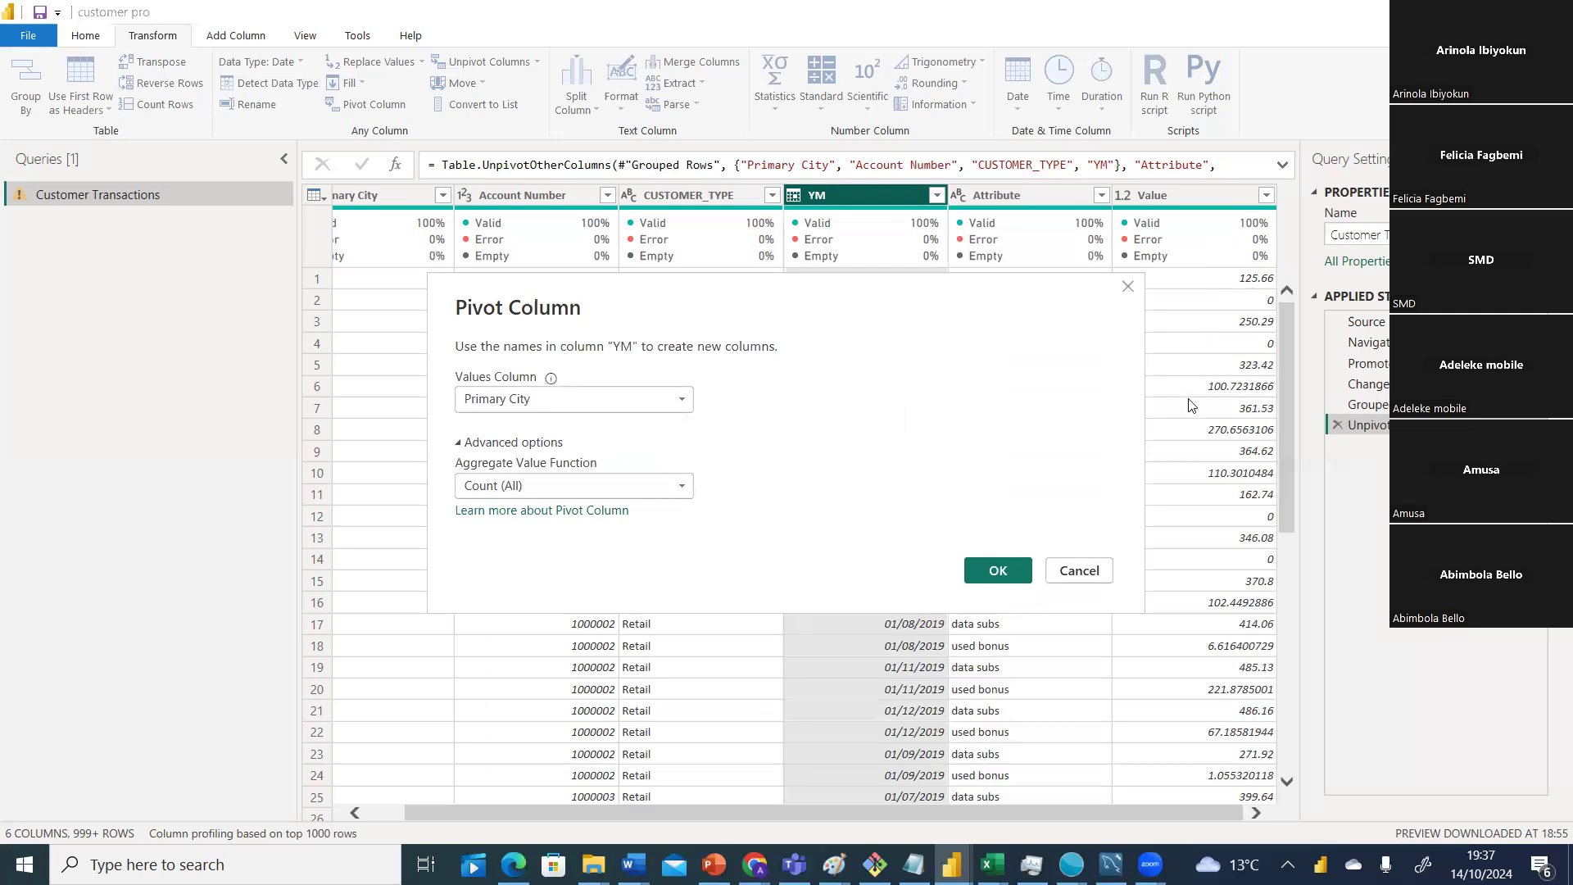
pyautogui.click(501, 443)
pyautogui.click(657, 399)
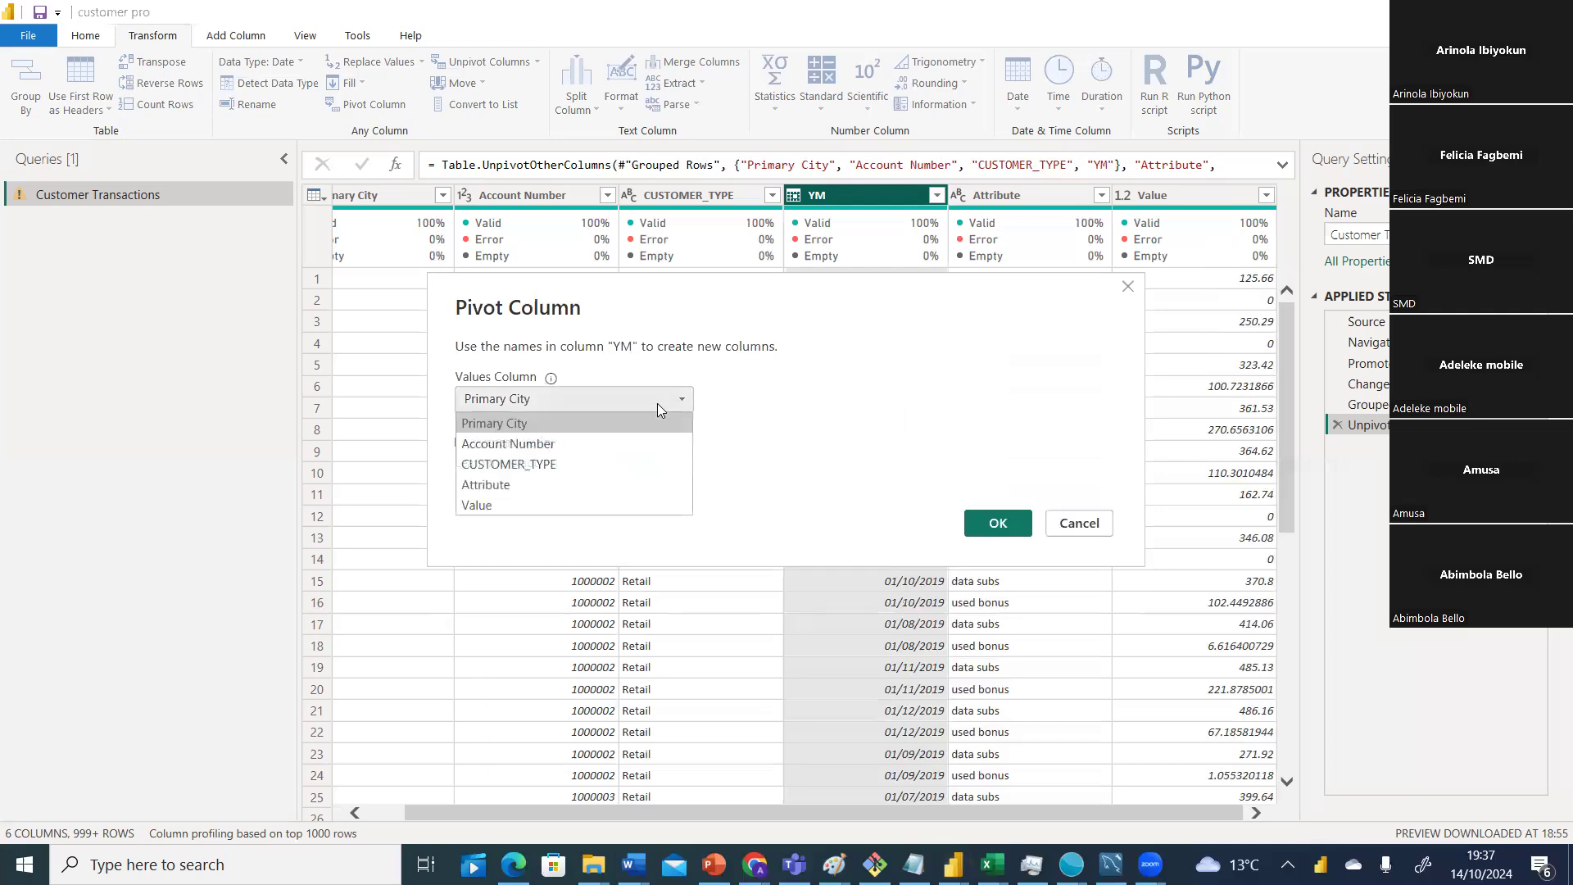
pyautogui.click(498, 506)
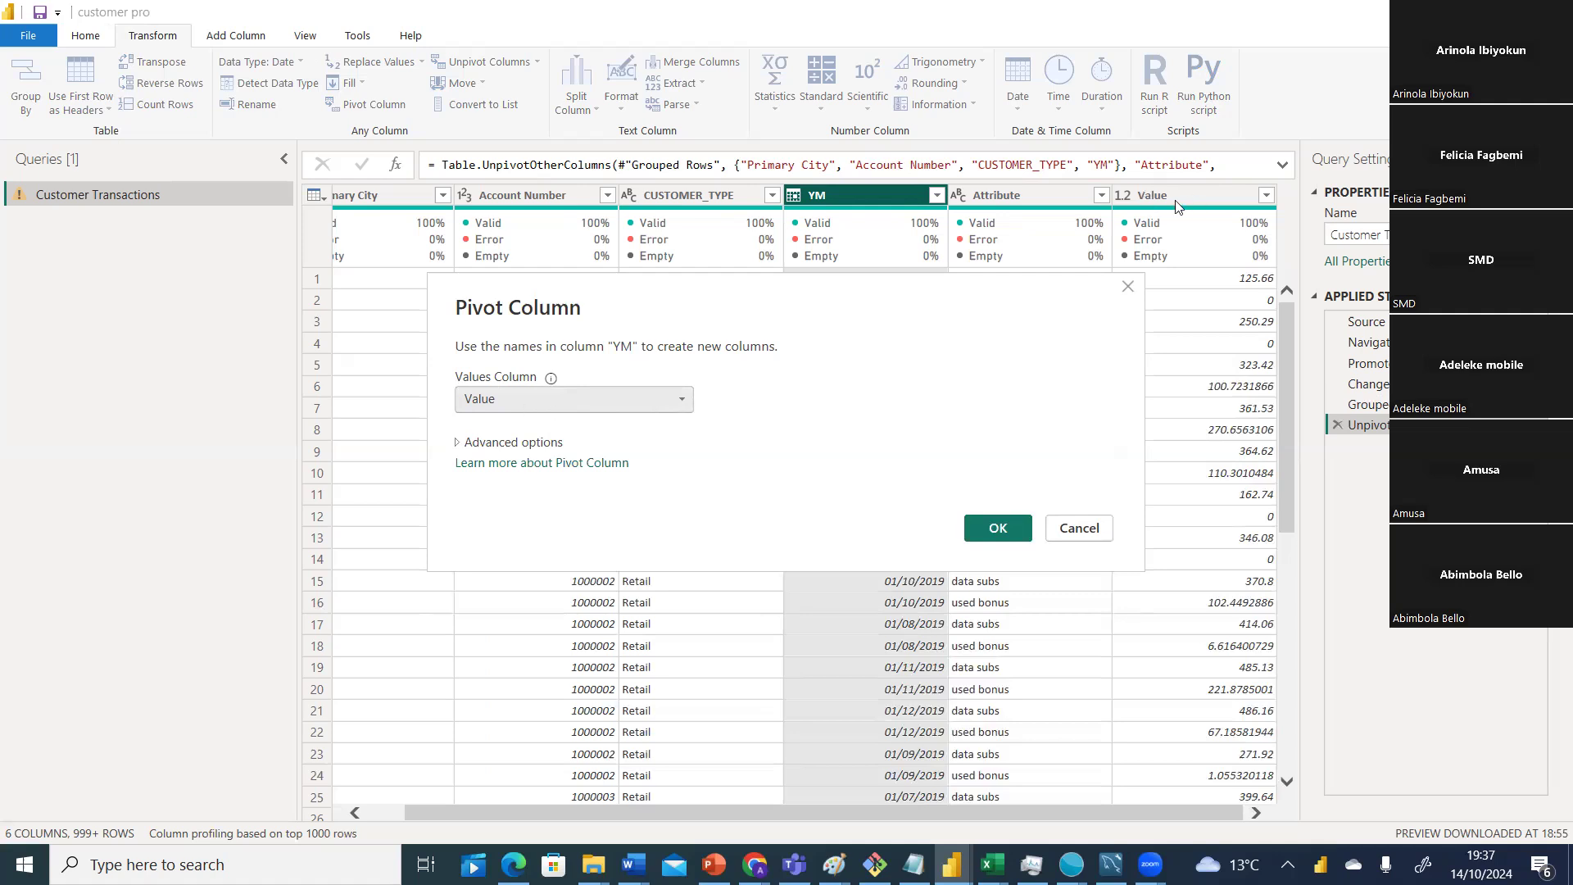
pyautogui.click(982, 529)
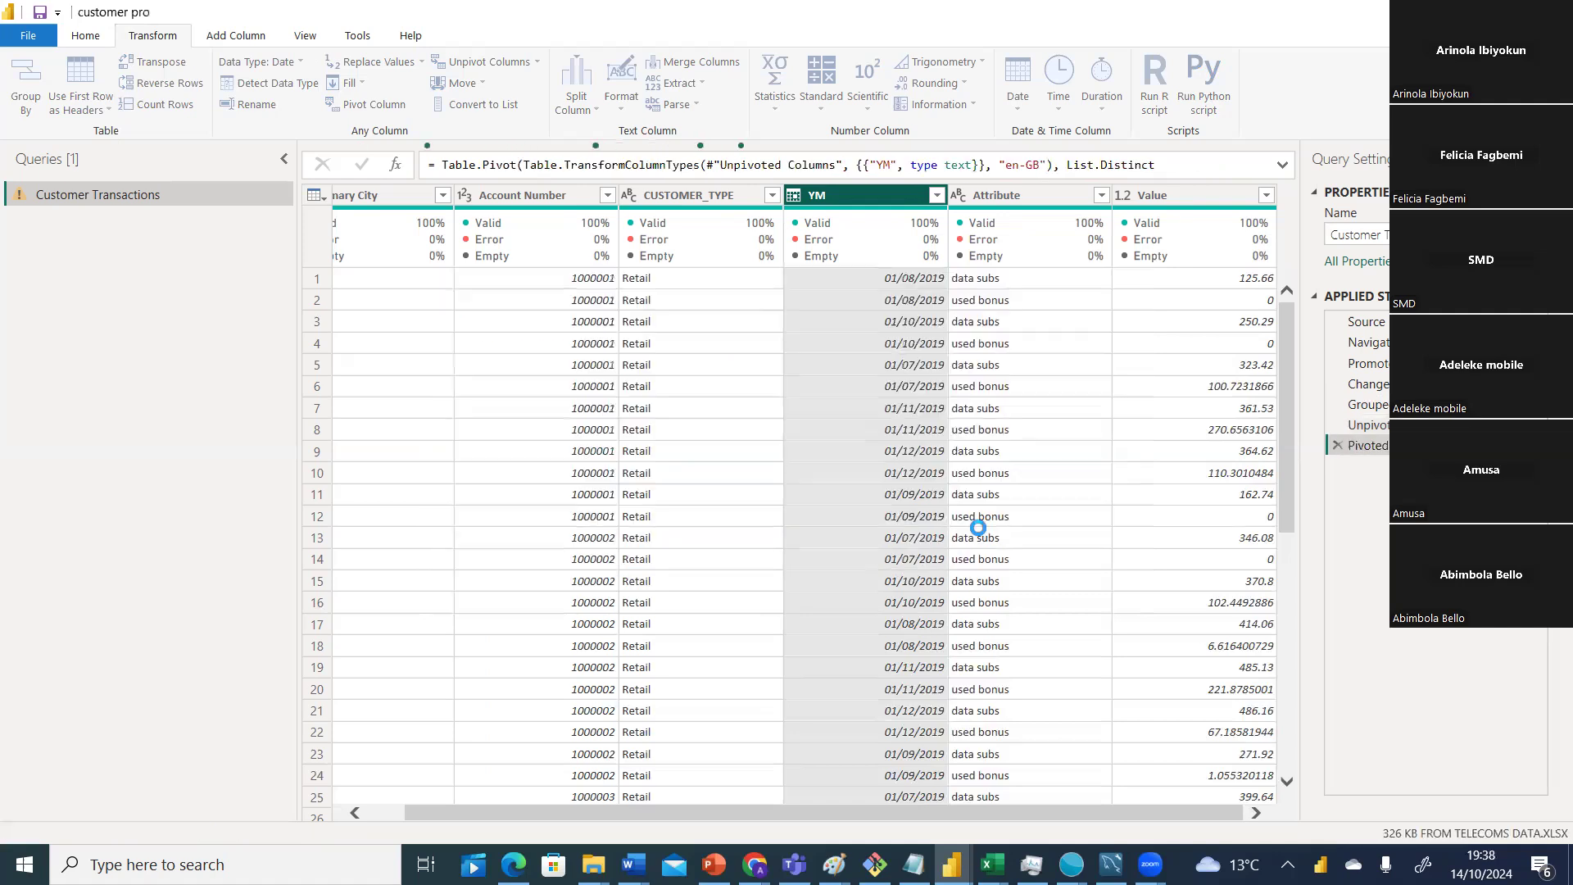
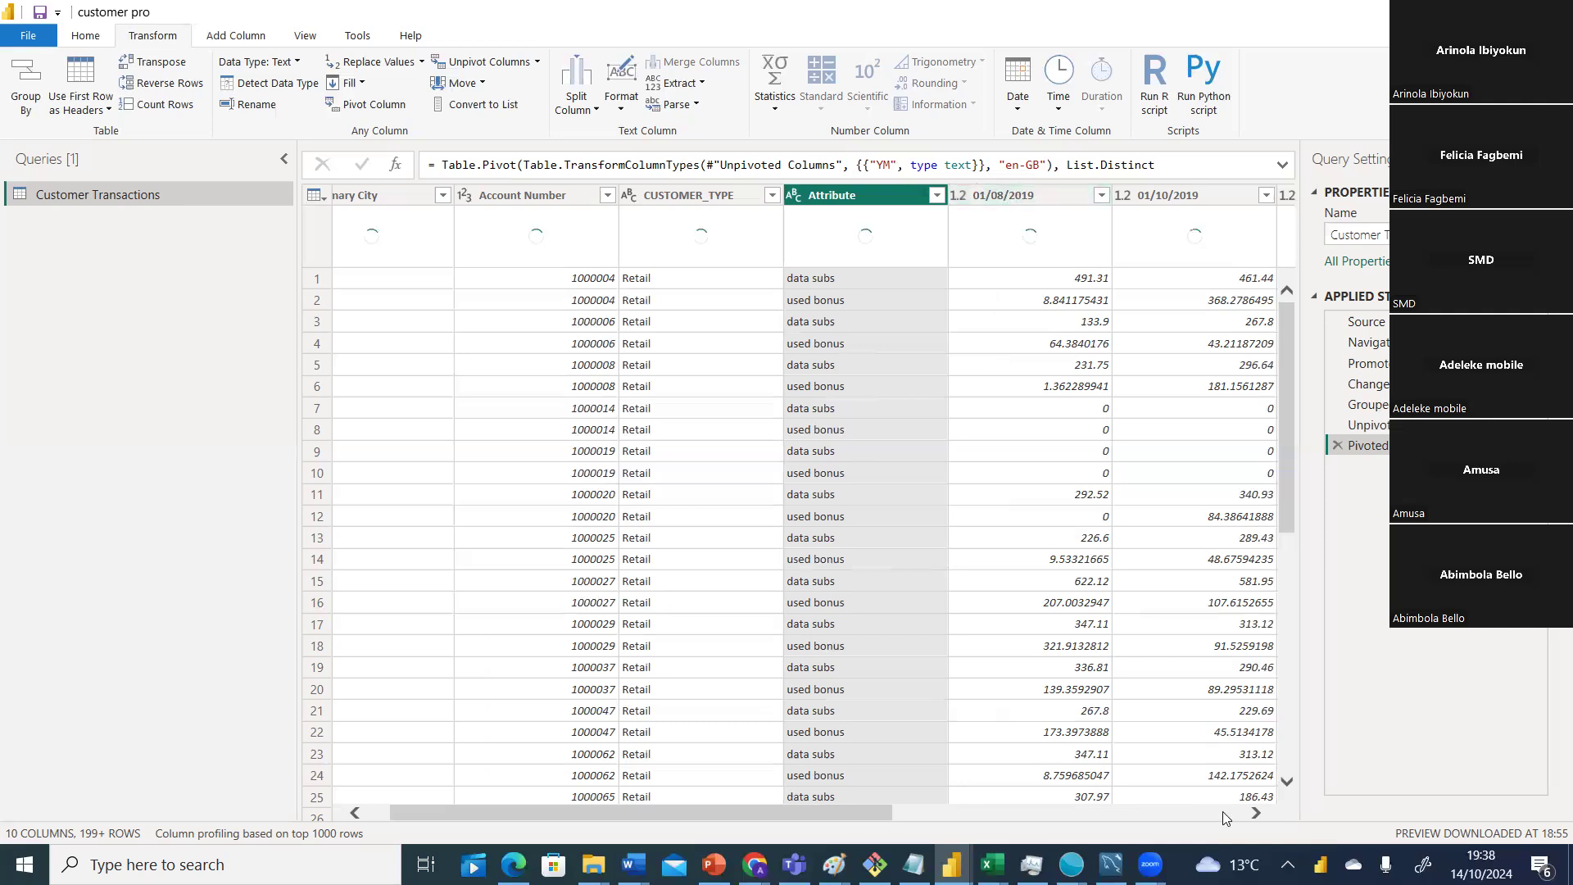
# Compare the pivoted month columns with the mock-up in the Telecoms Data workbook, and return to the Power Query Editor.
pyautogui.moveTo(874, 809); pyautogui.dragTo(1080, 809)
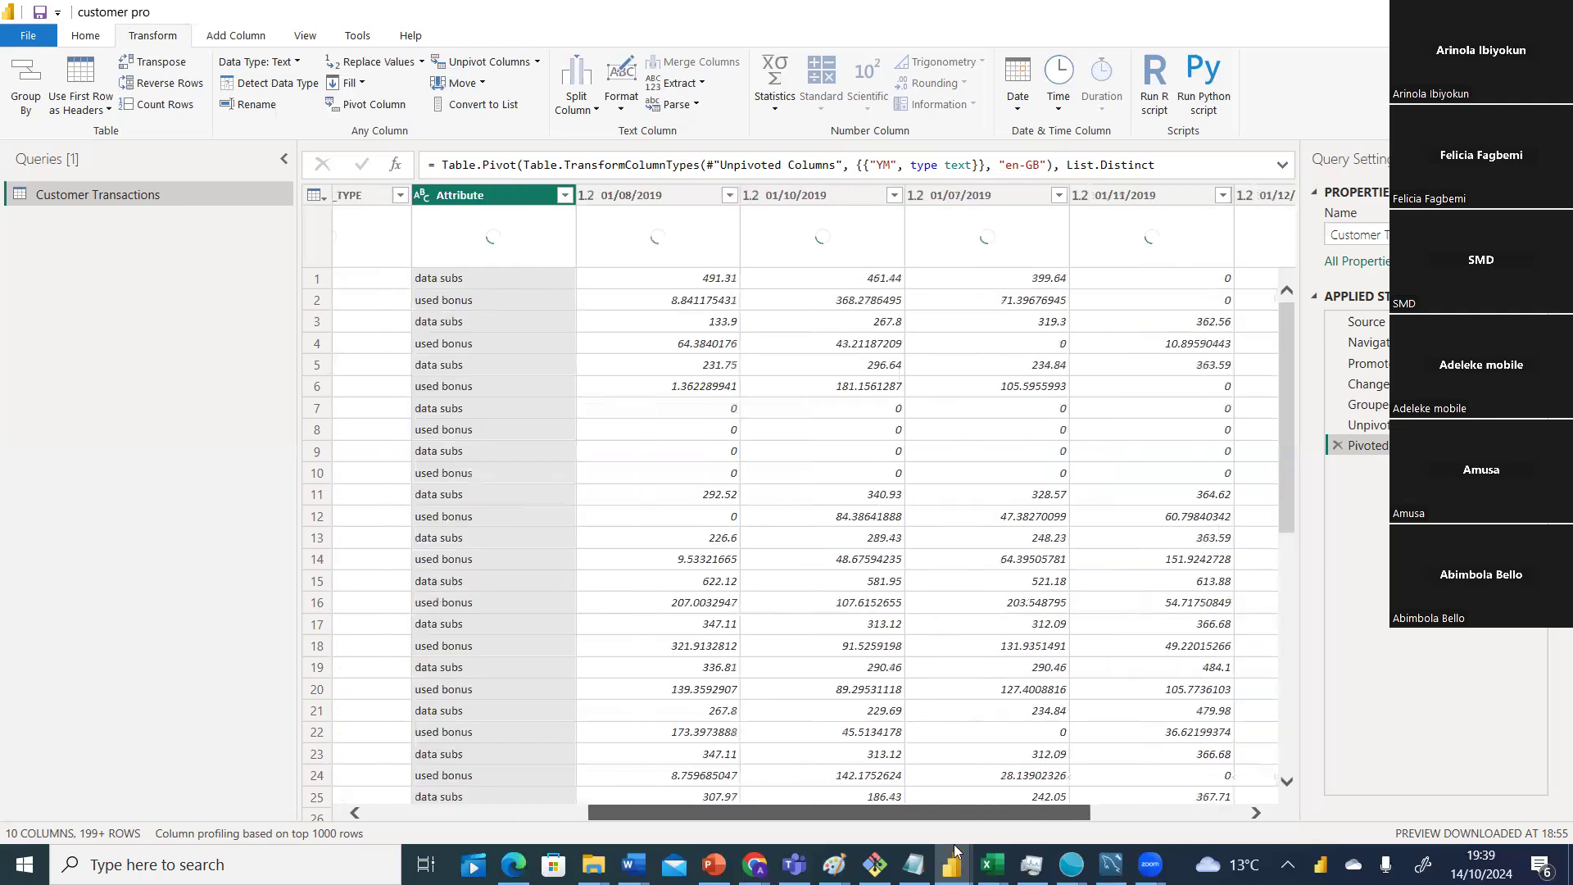
pyautogui.moveTo(953, 844); pyautogui.dragTo(958, 835)
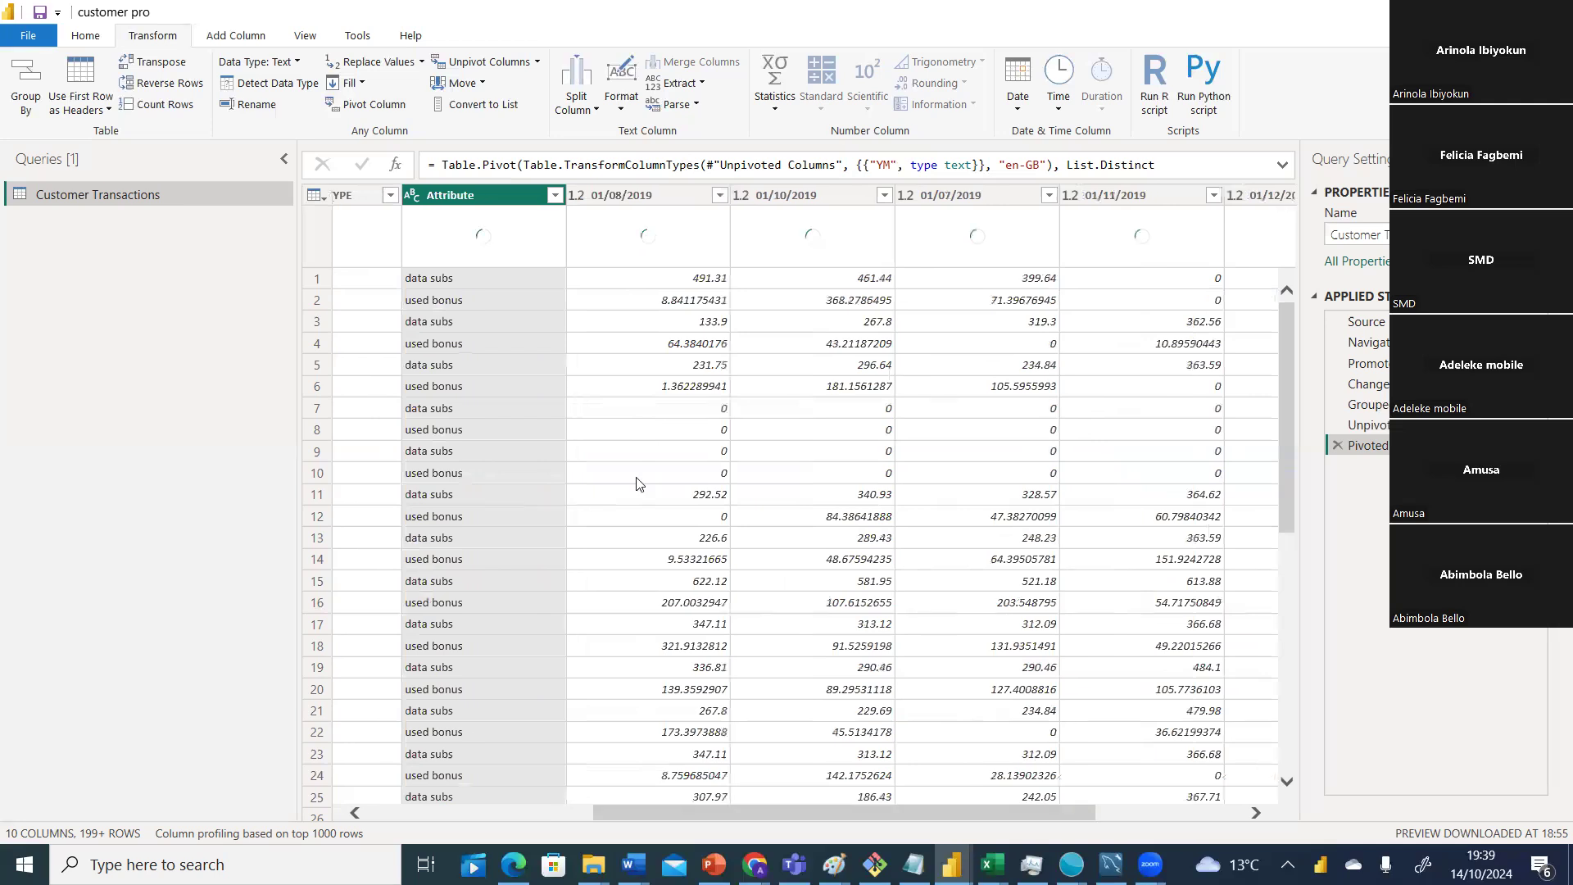
pyautogui.hotkey('alt', 'Tab')
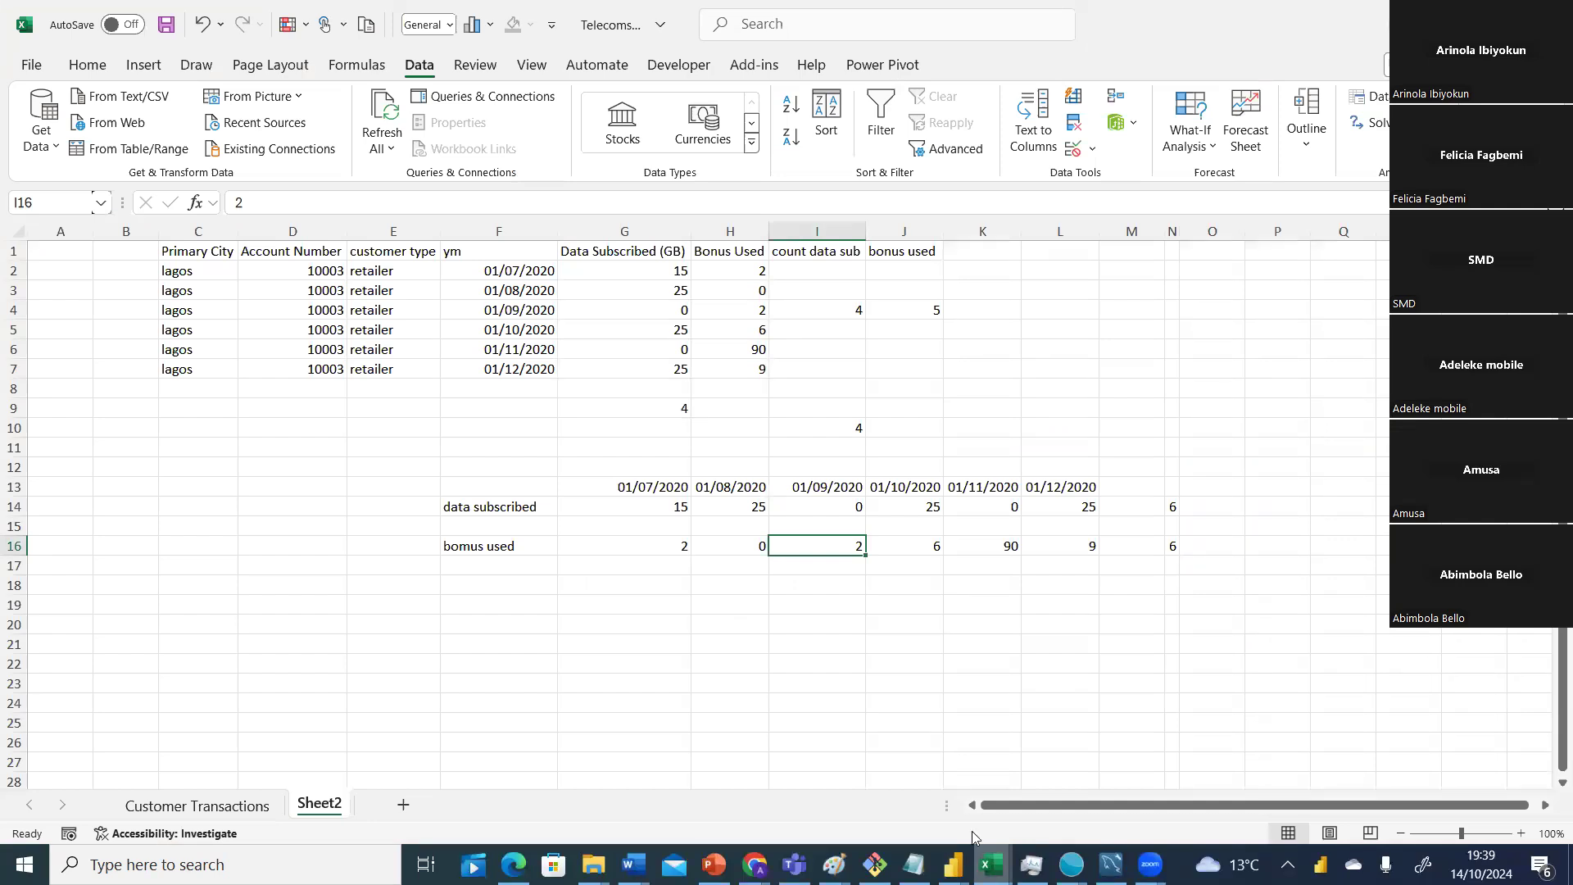
pyautogui.moveTo(952, 865)
pyautogui.click(1178, 791)
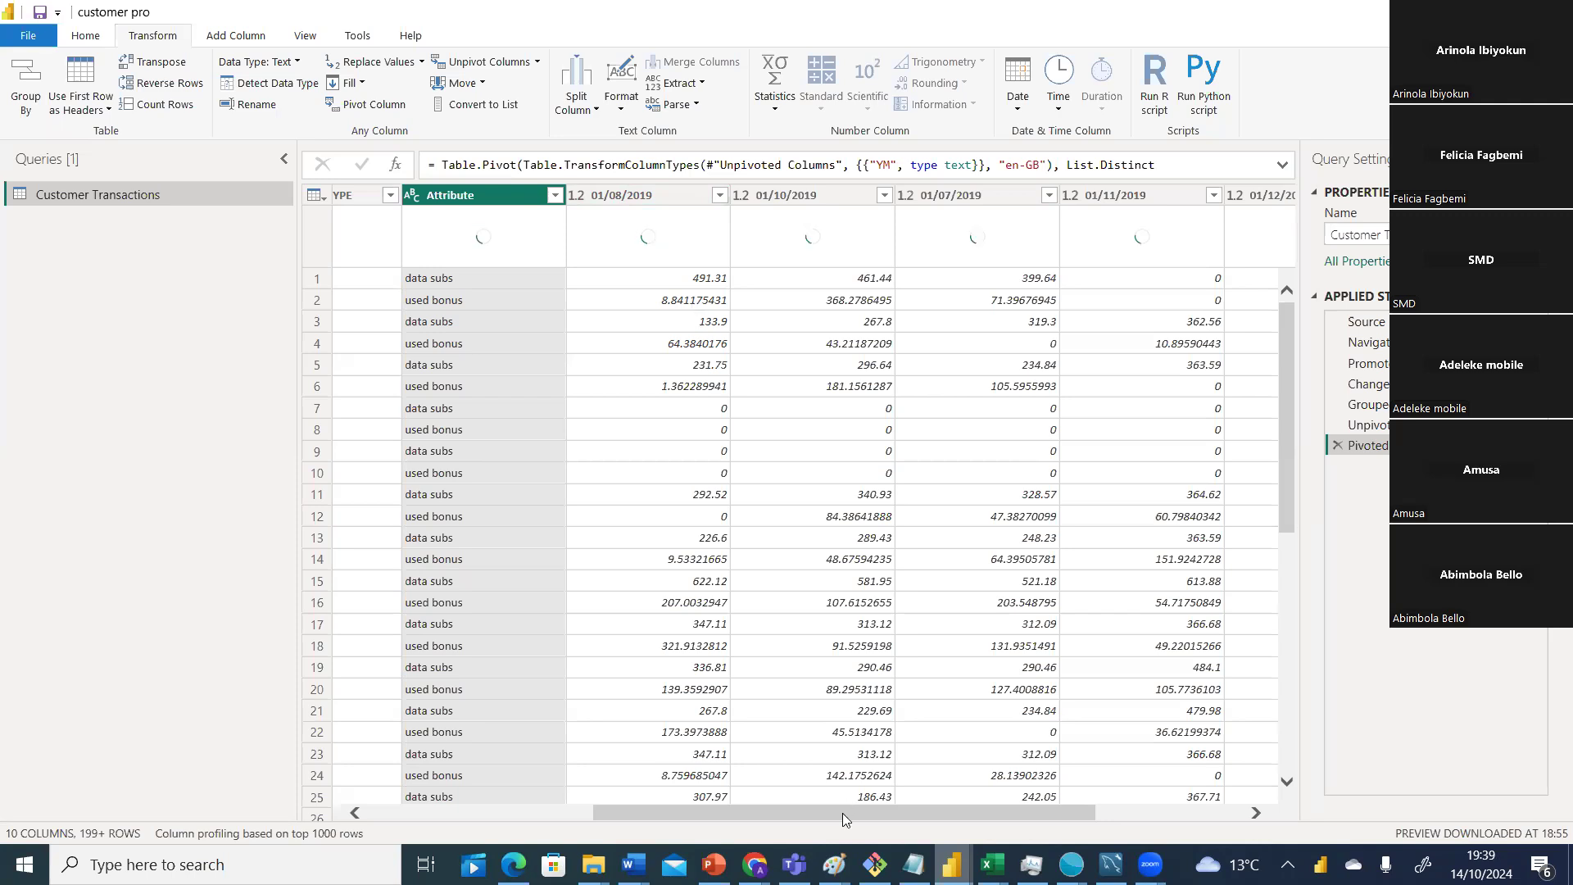
# Examine the pivoted table from Primary City and Attribute across all the month columns for the data subs and used bonus rows.
pyautogui.click(76, 849)
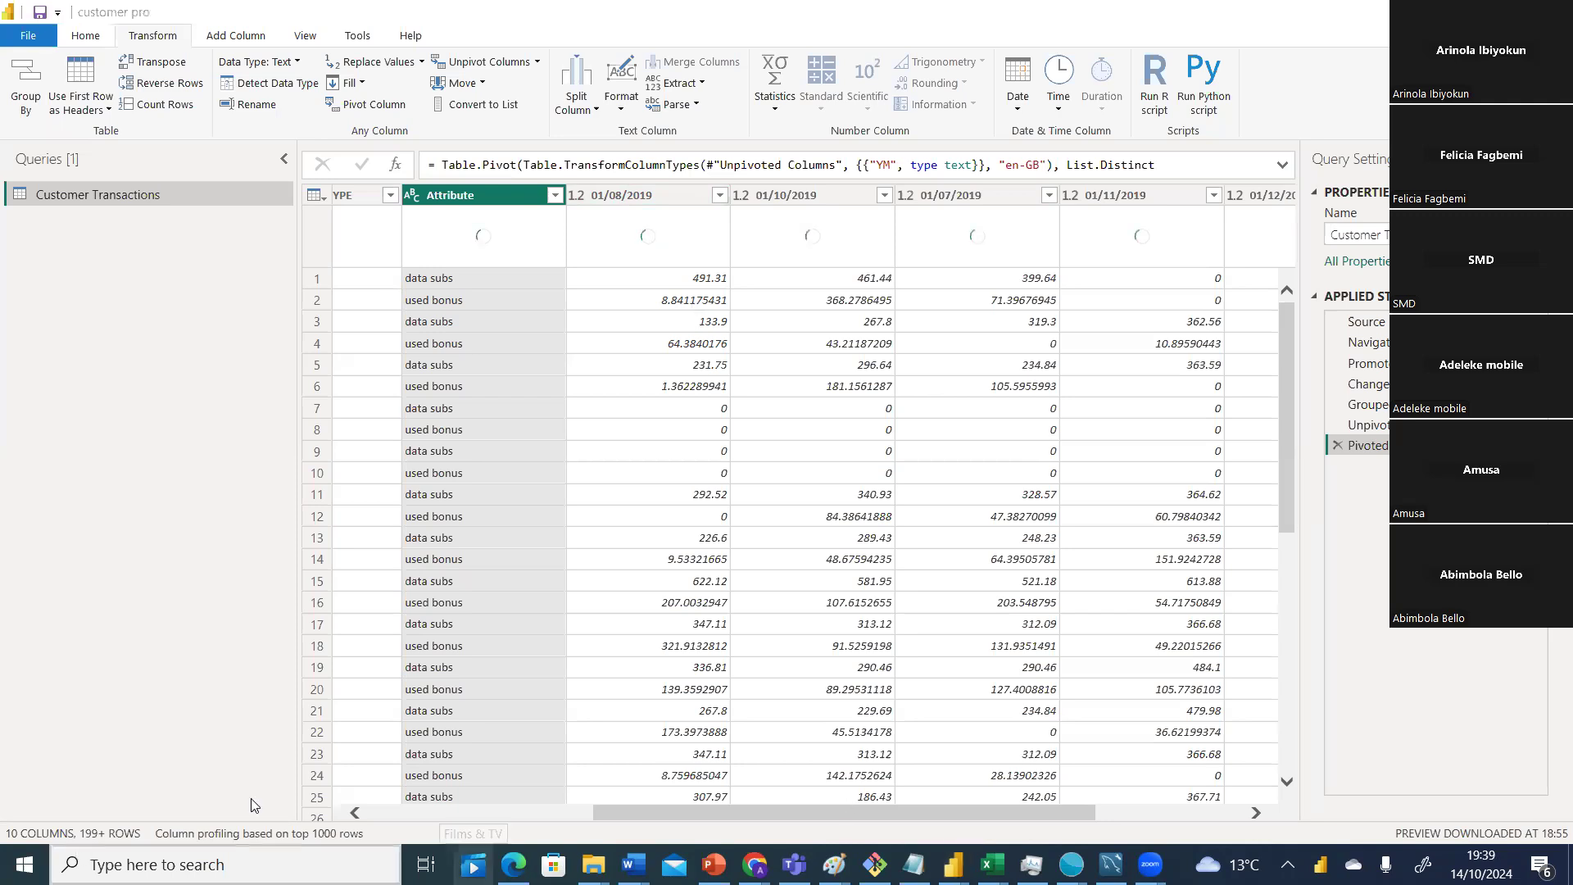
pyautogui.moveTo(641, 813); pyautogui.dragTo(523, 813)
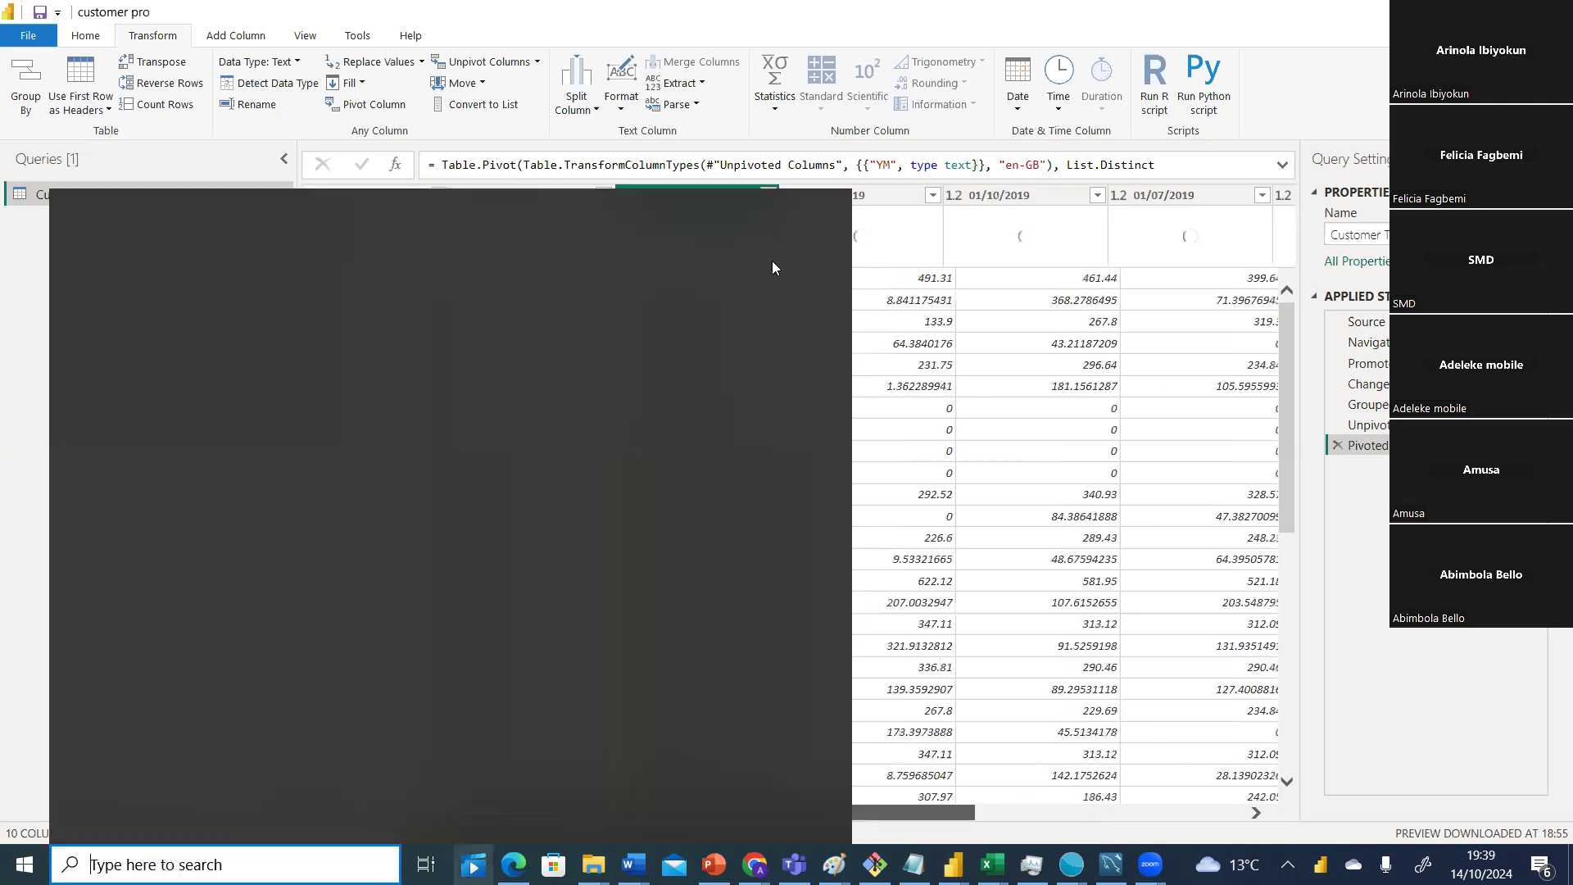
pyautogui.click(889, 238)
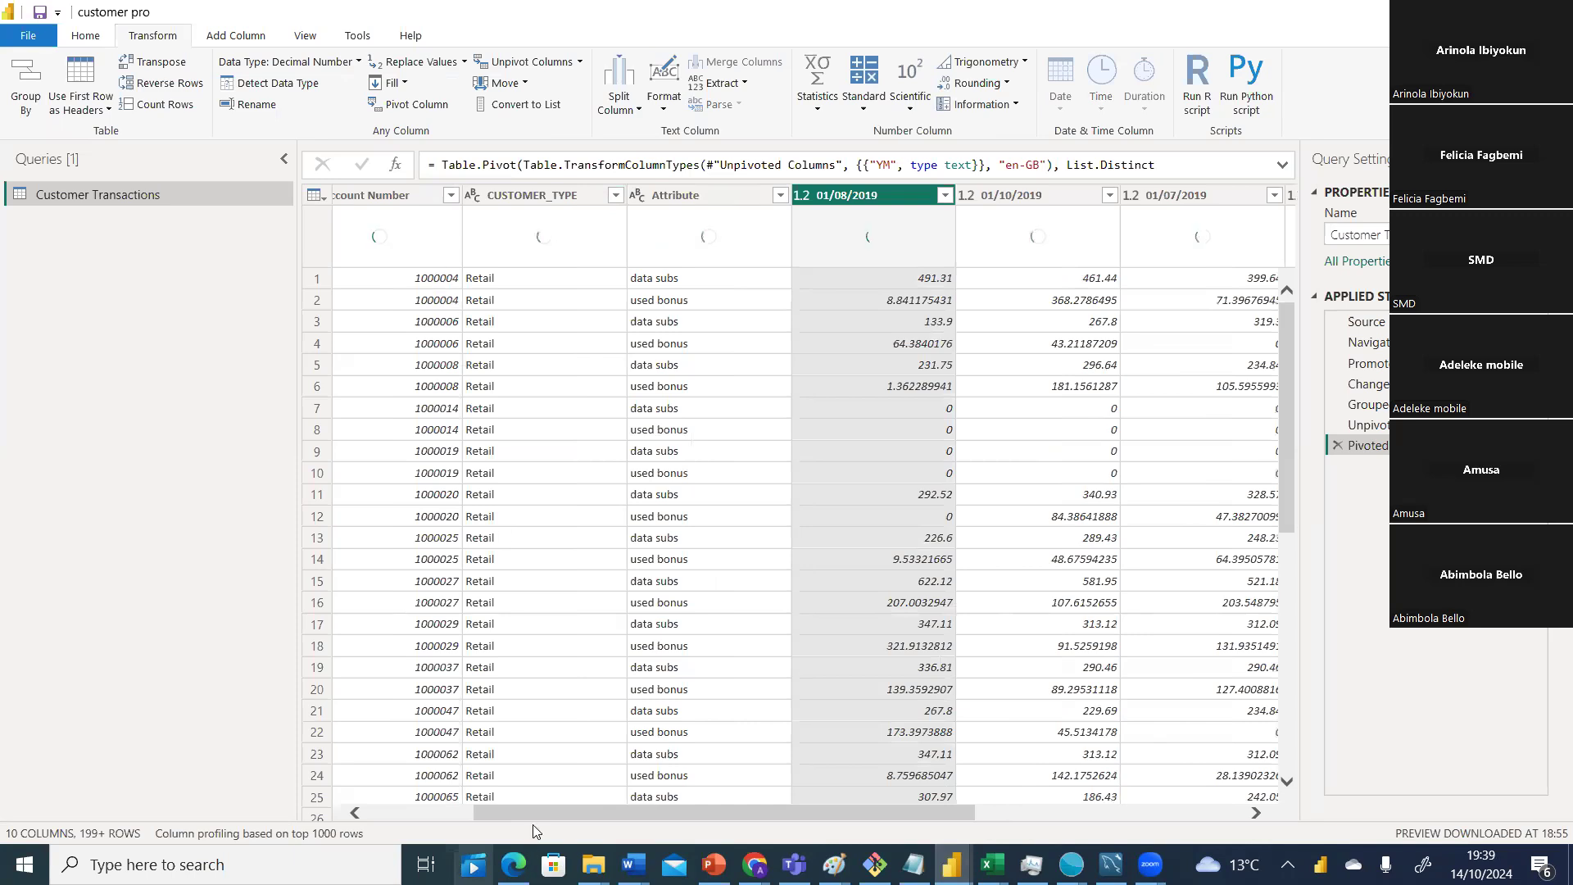
pyautogui.moveTo(544, 815); pyautogui.dragTo(363, 797)
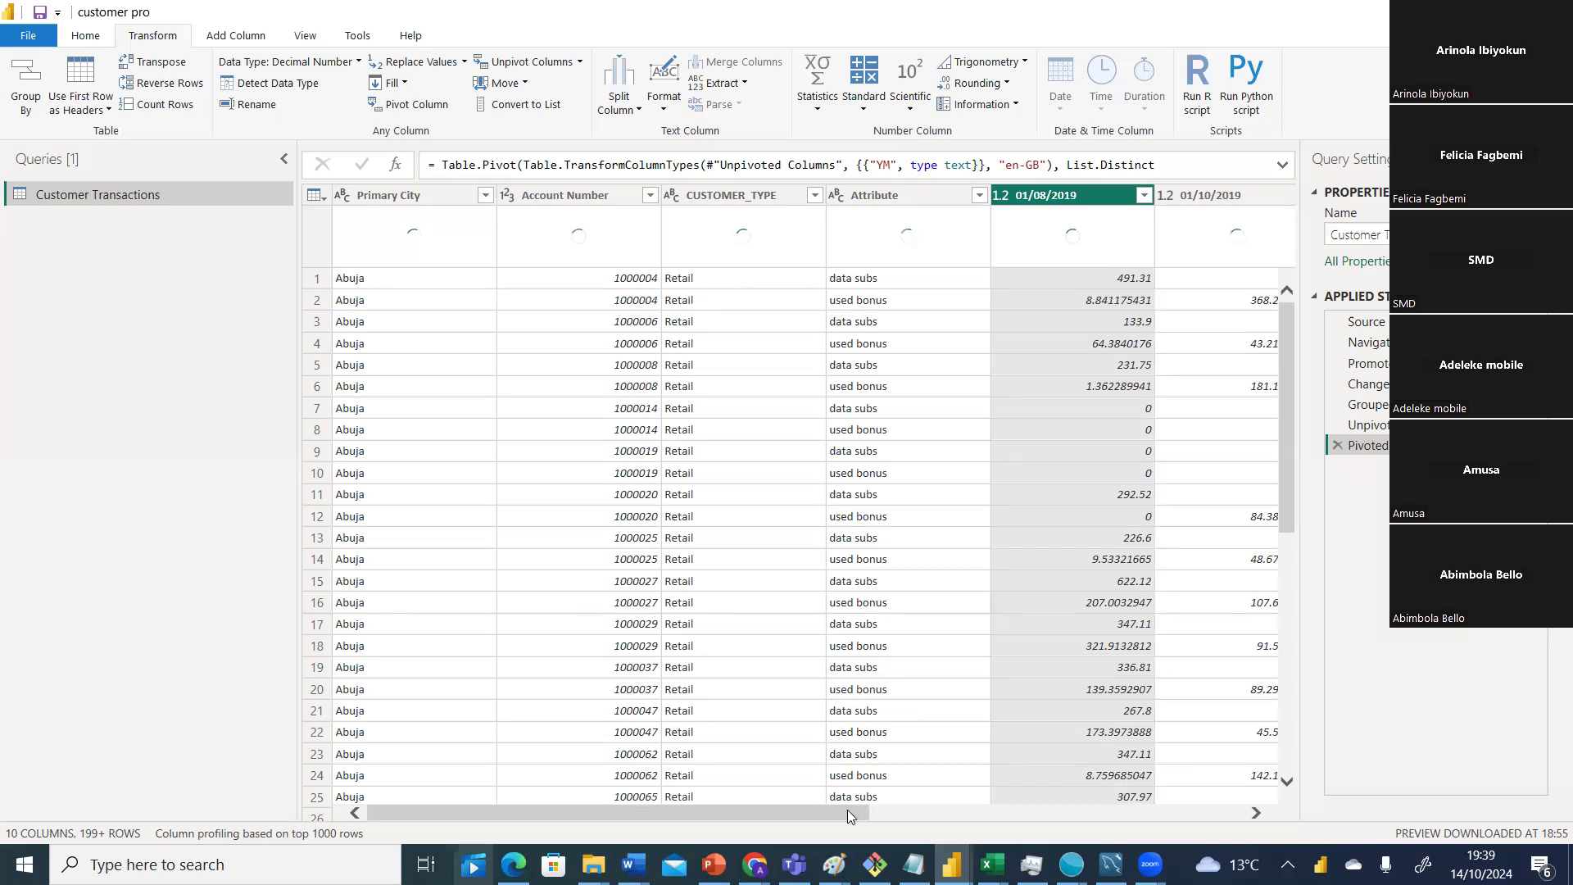
pyautogui.hscroll(1, 917, 808)
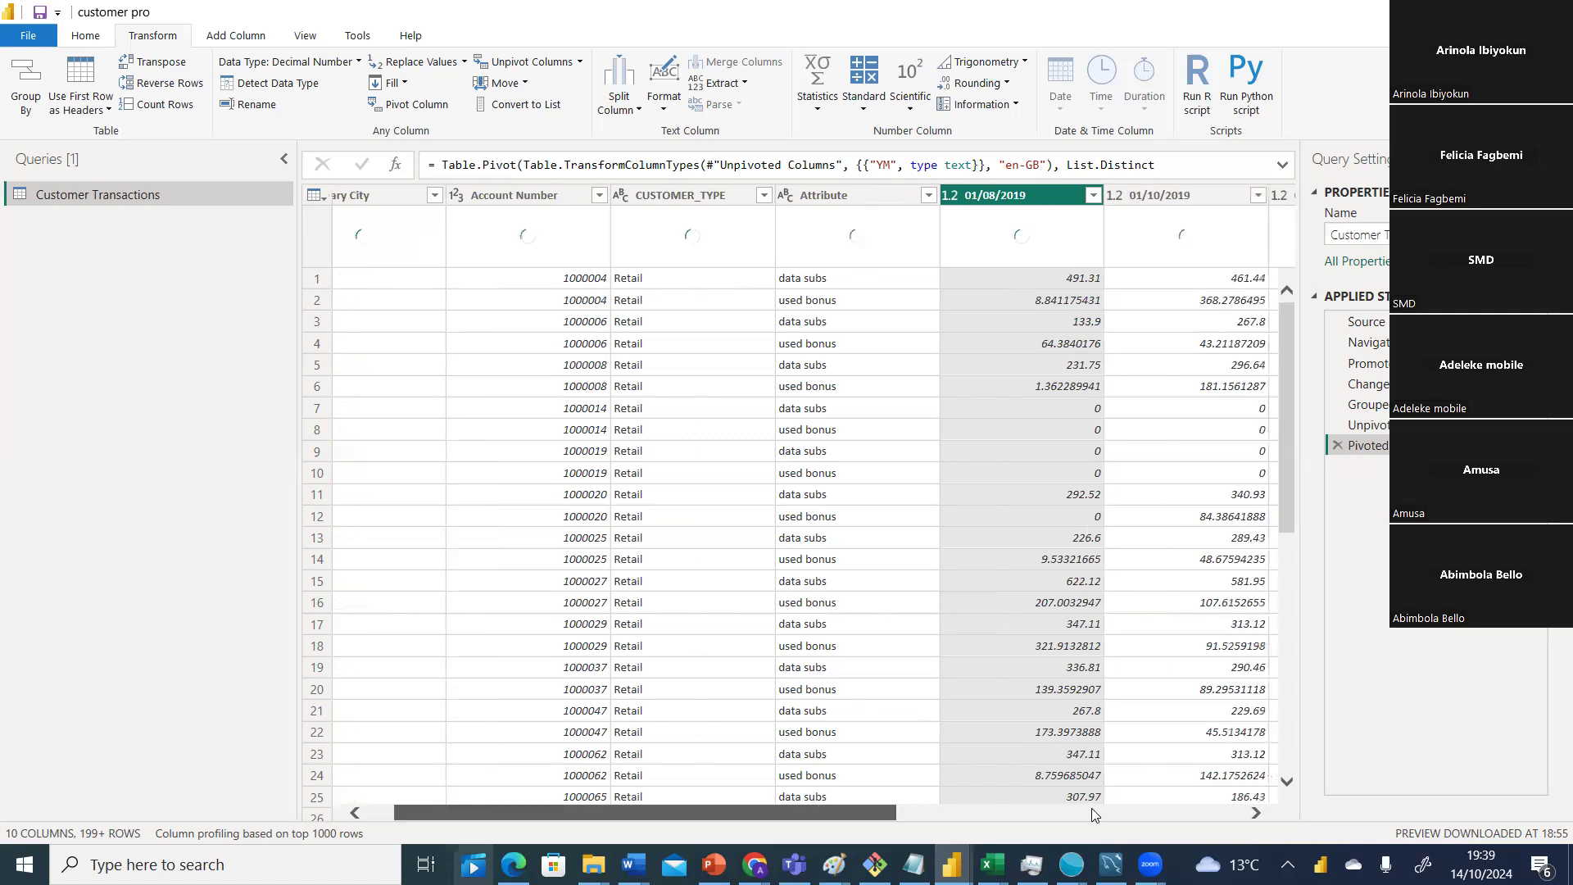
pyautogui.click(1229, 804)
pyautogui.hscroll(-8, 1034, 821)
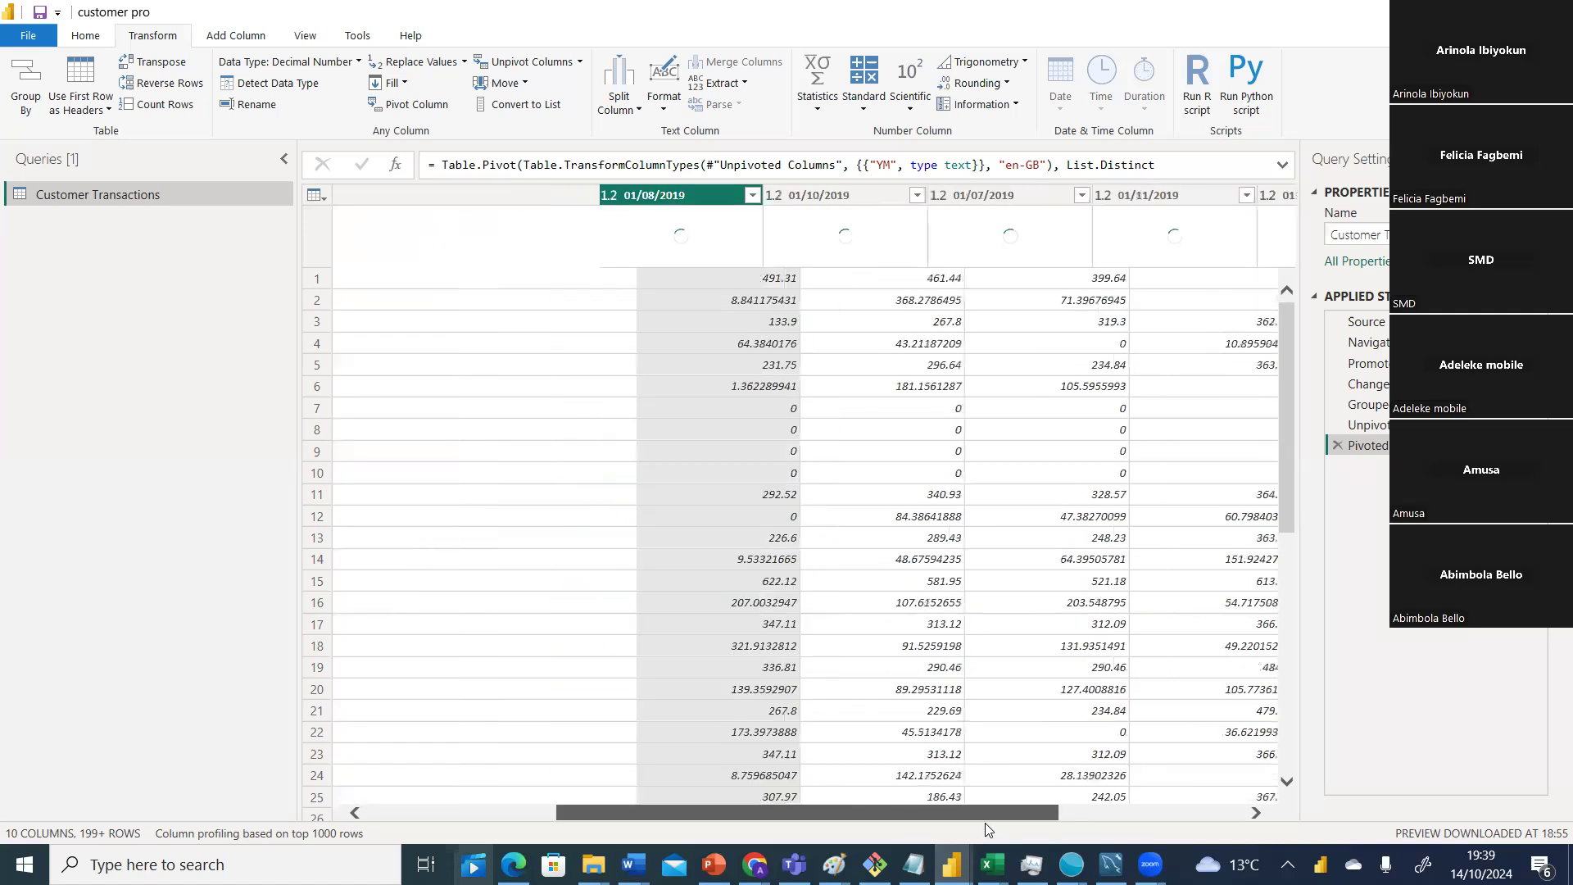
pyautogui.hscroll(-3, 845, 825)
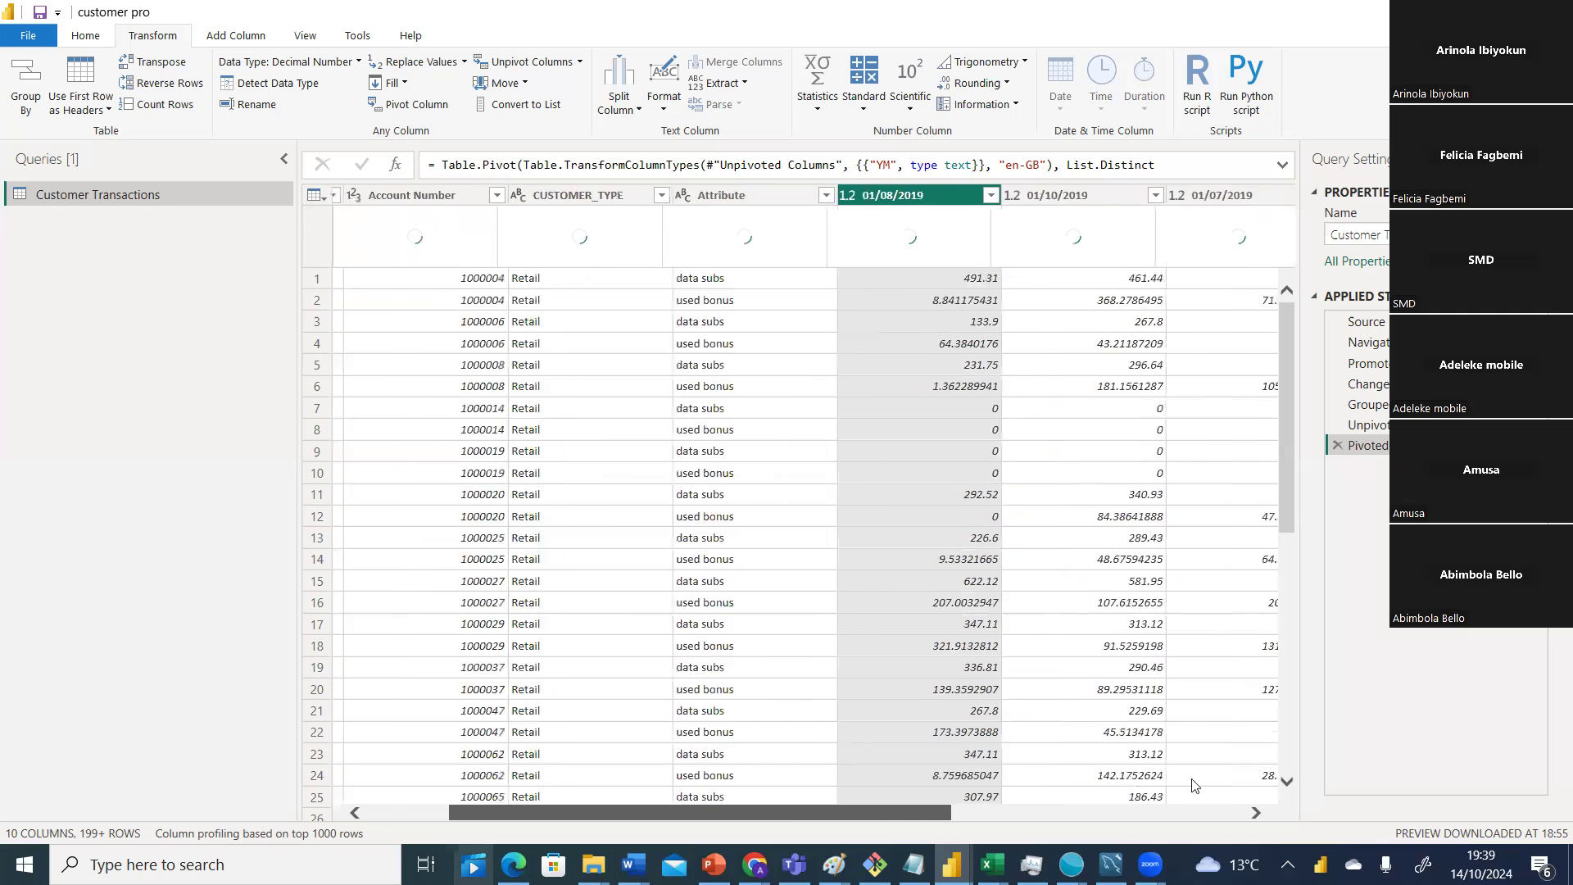
pyautogui.hscroll(10, 800, 457)
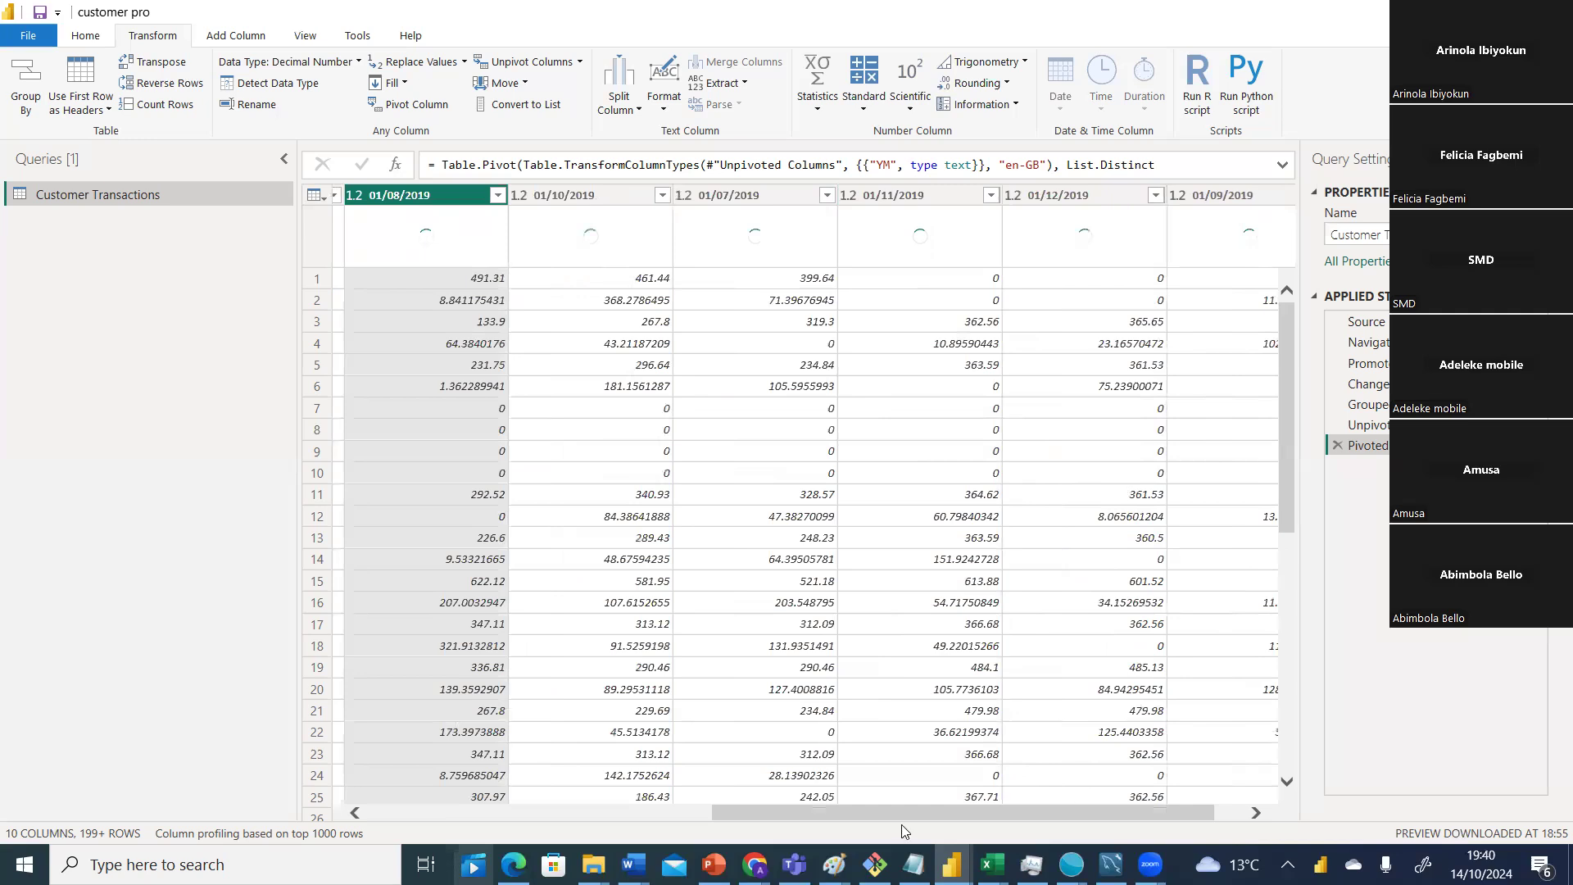
pyautogui.click(646, 819)
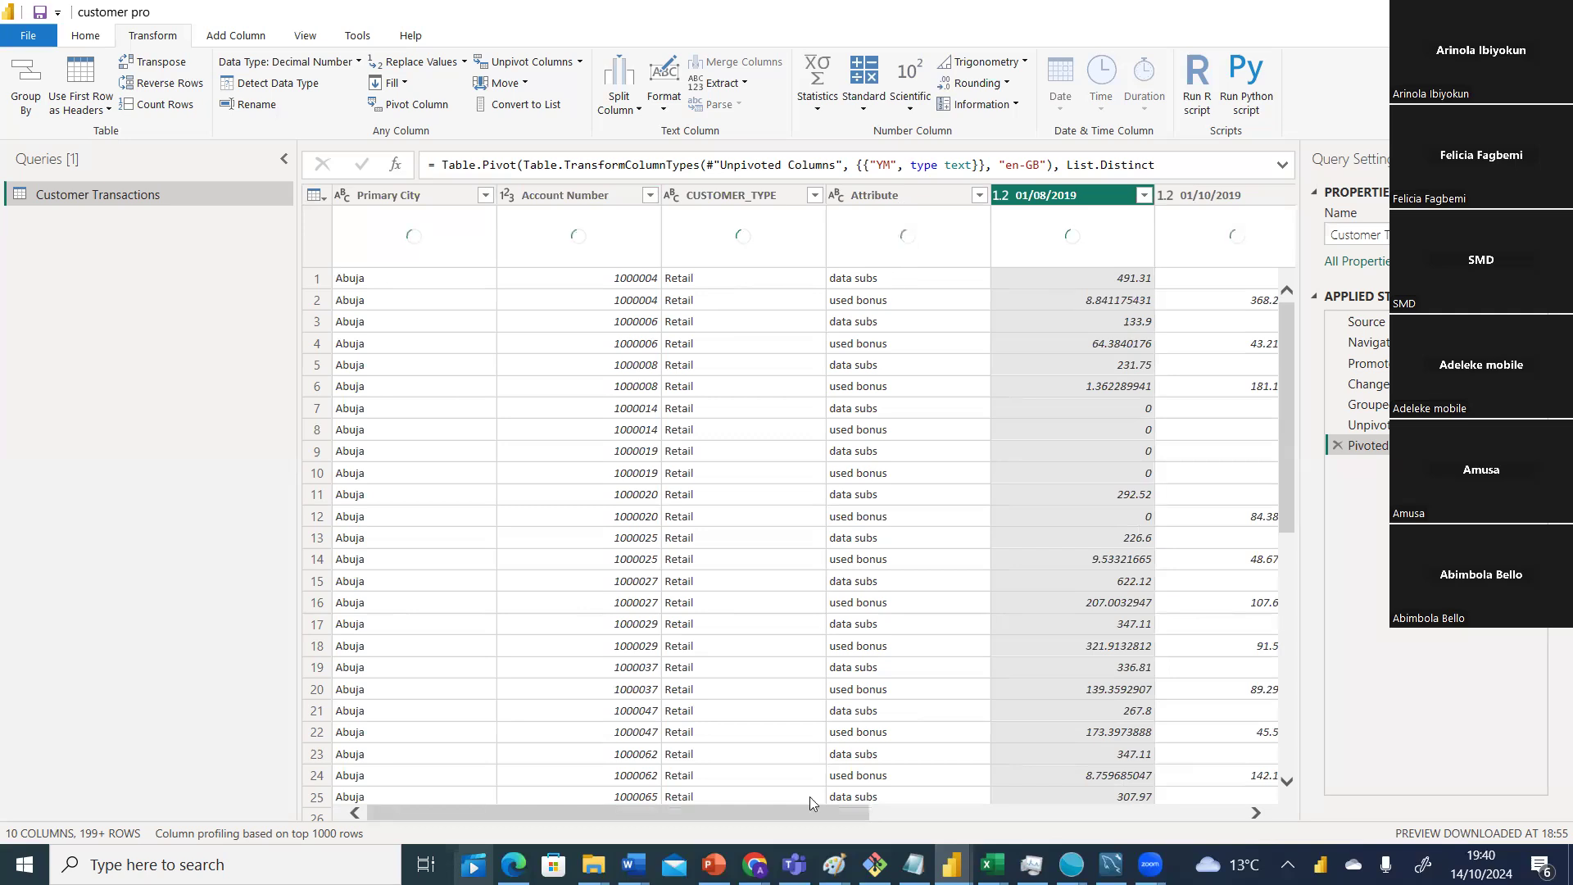
pyautogui.hscroll(5, 1254, 783)
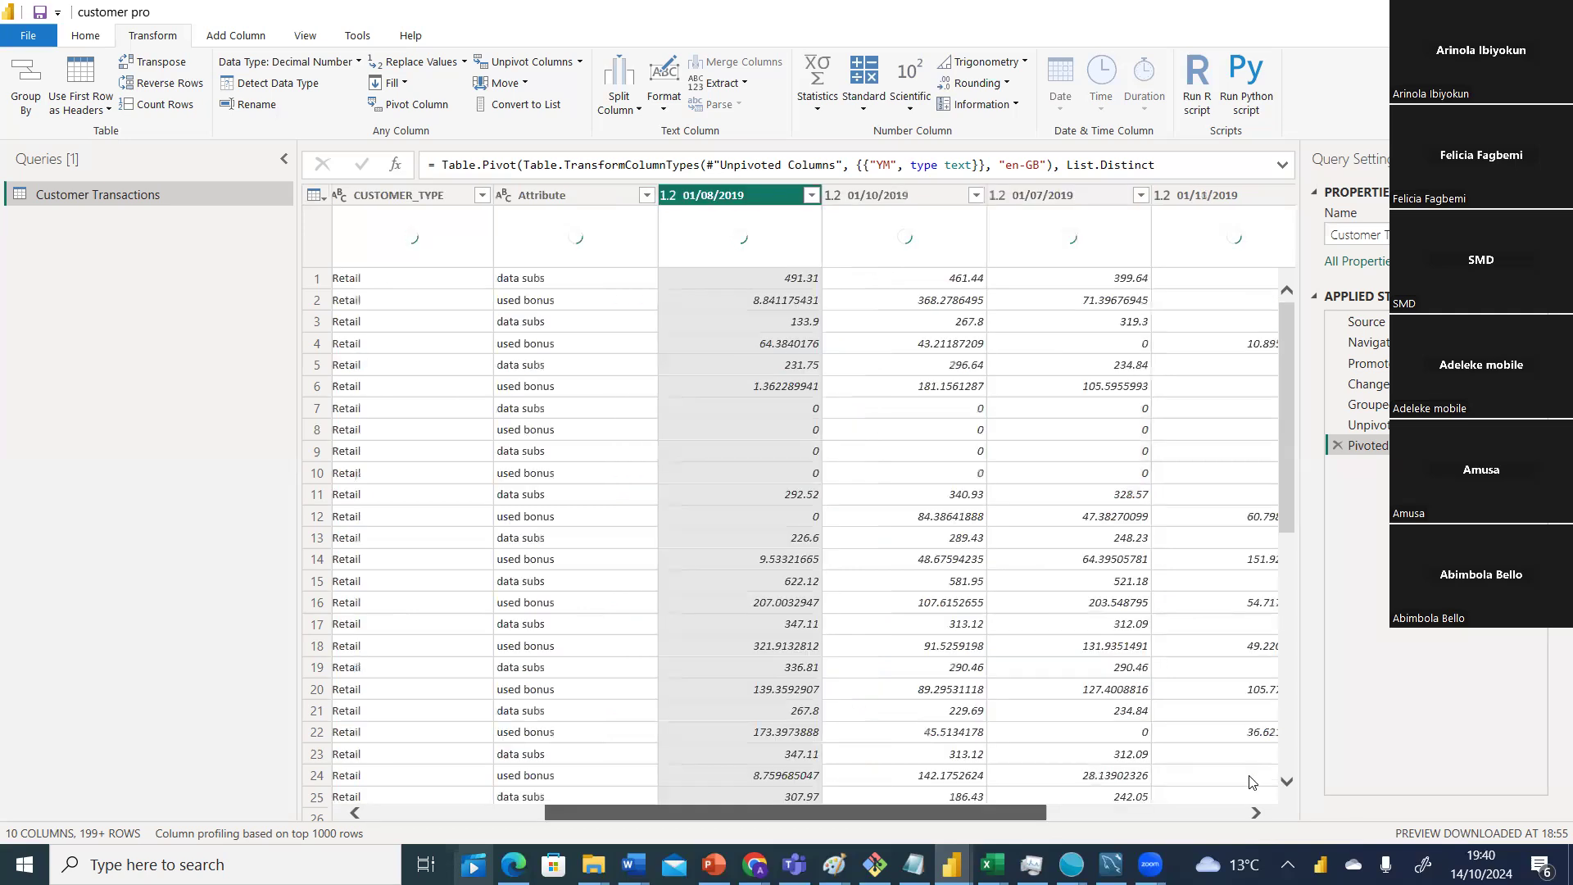
pyautogui.hscroll(-5, 747, 778)
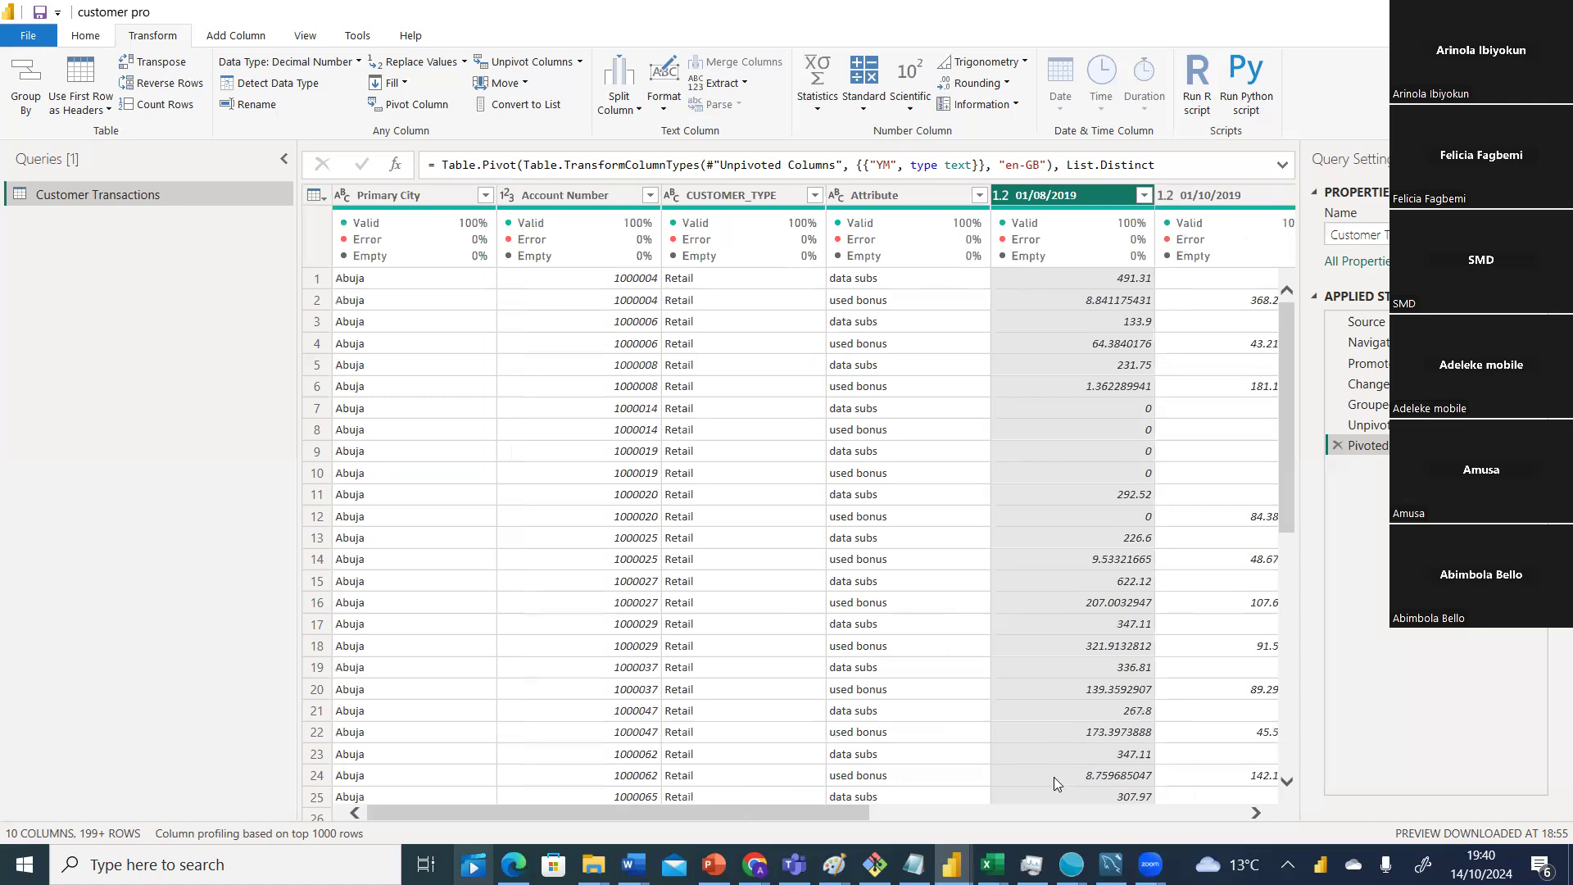
# Review the pivoted month columns from 01/08/2019 to 01/09/2019 for the data subs and used bonus rows.
pyautogui.hscroll(3, 1065, 778)
pyautogui.hscroll(4, 710, 319)
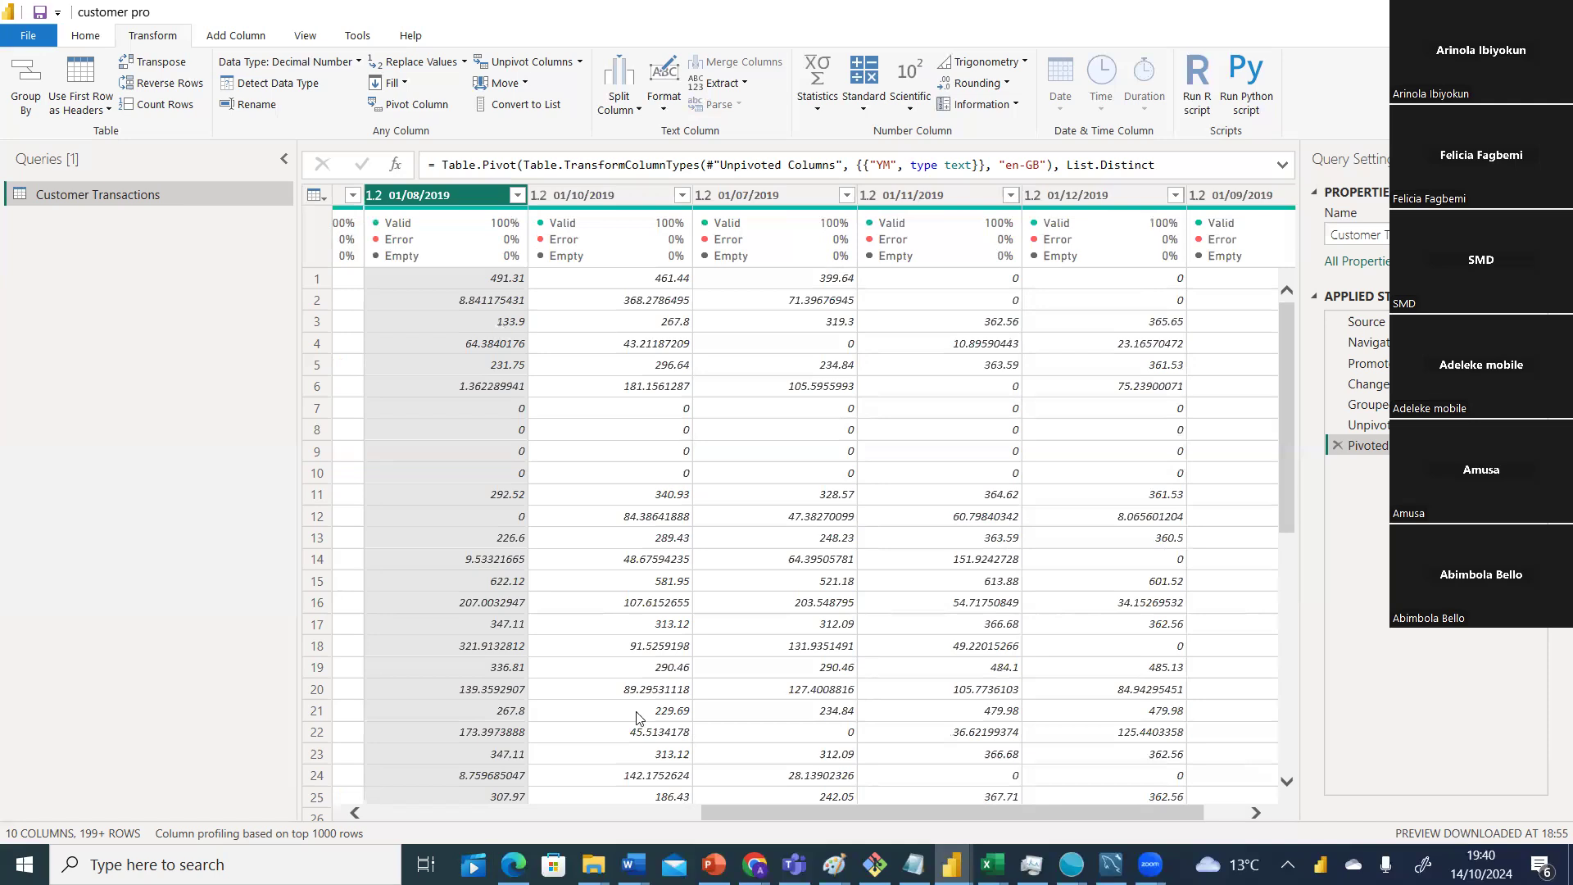
pyautogui.moveTo(718, 809); pyautogui.dragTo(542, 801)
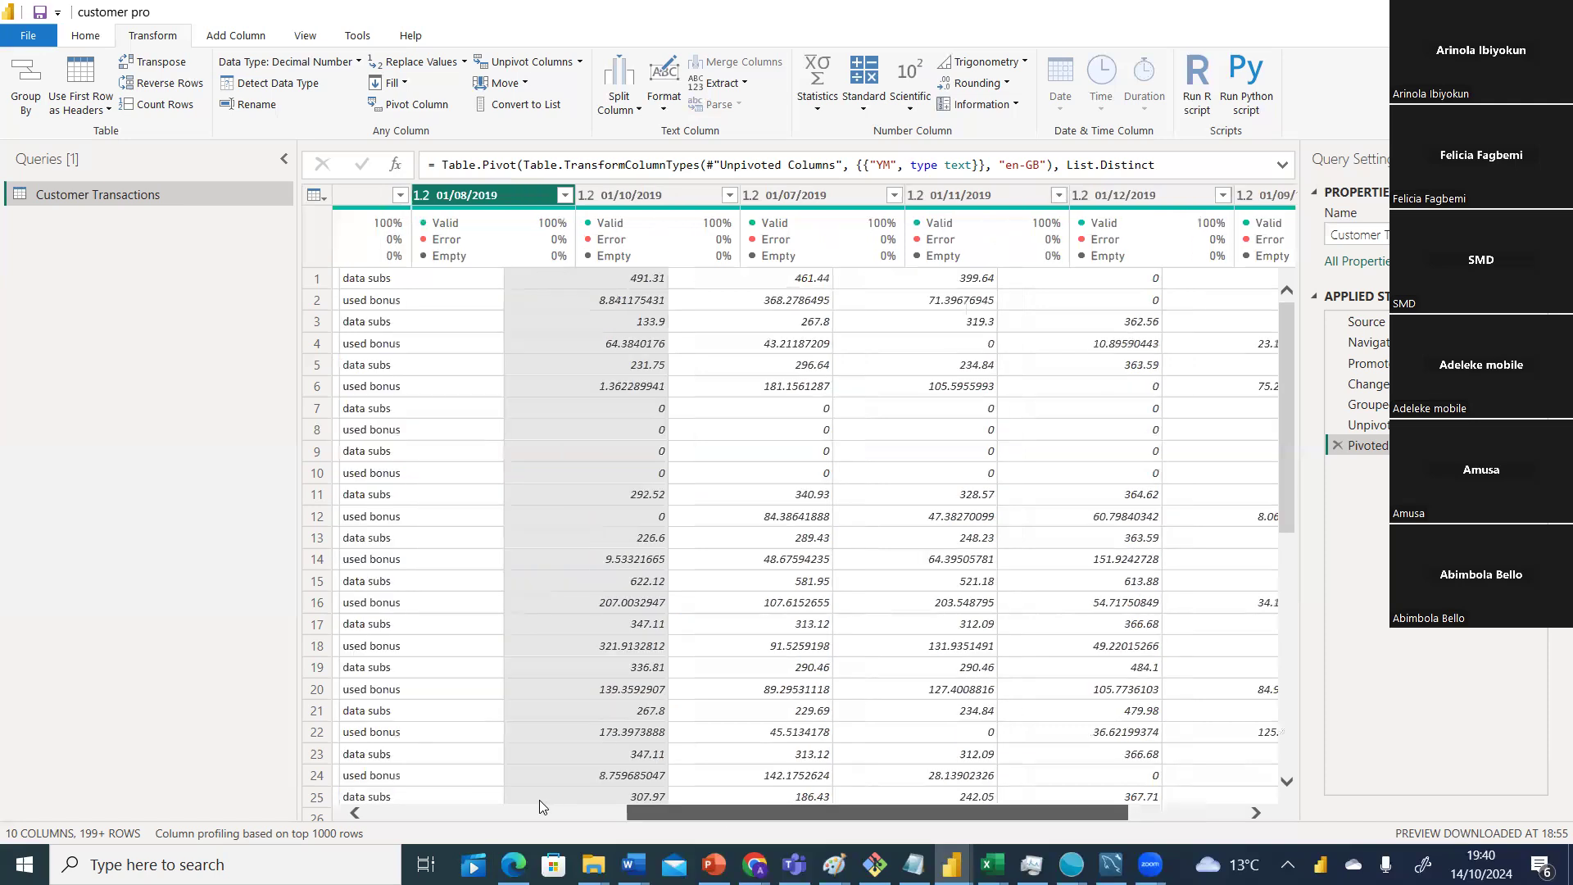
pyautogui.hscroll(5, 828, 819)
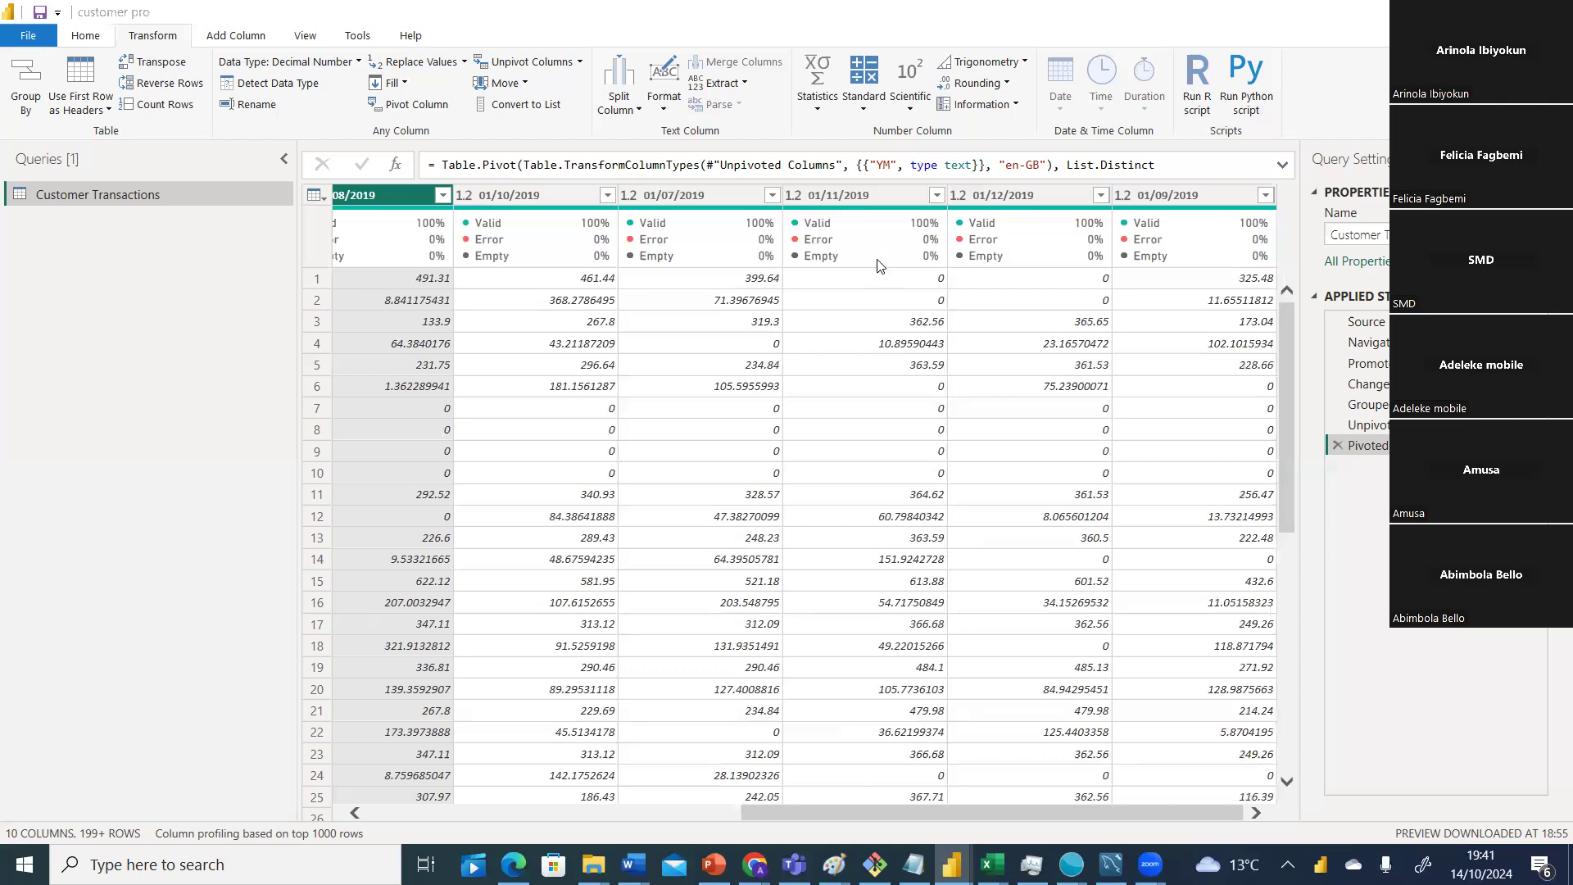
pyautogui.moveTo(875, 809); pyautogui.dragTo(631, 803)
# Compare the Attribute and Value rows of the Unpivoted Columns step with the Pivoted Column result, starting from Primary City.
pyautogui.click(1368, 425)
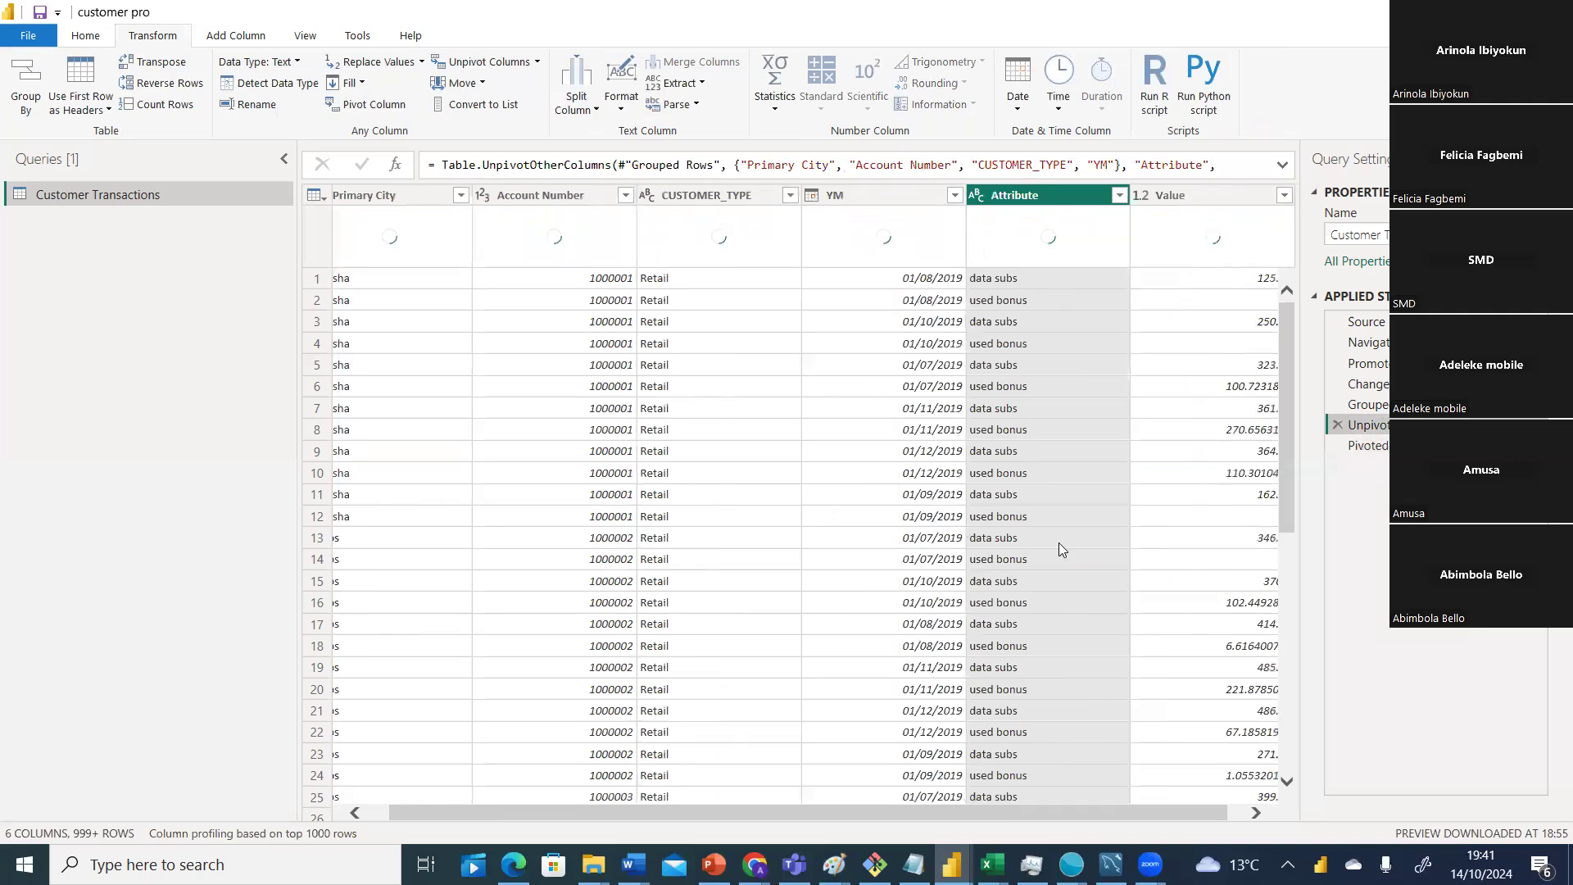
pyautogui.moveTo(1051, 813); pyautogui.dragTo(1068, 815)
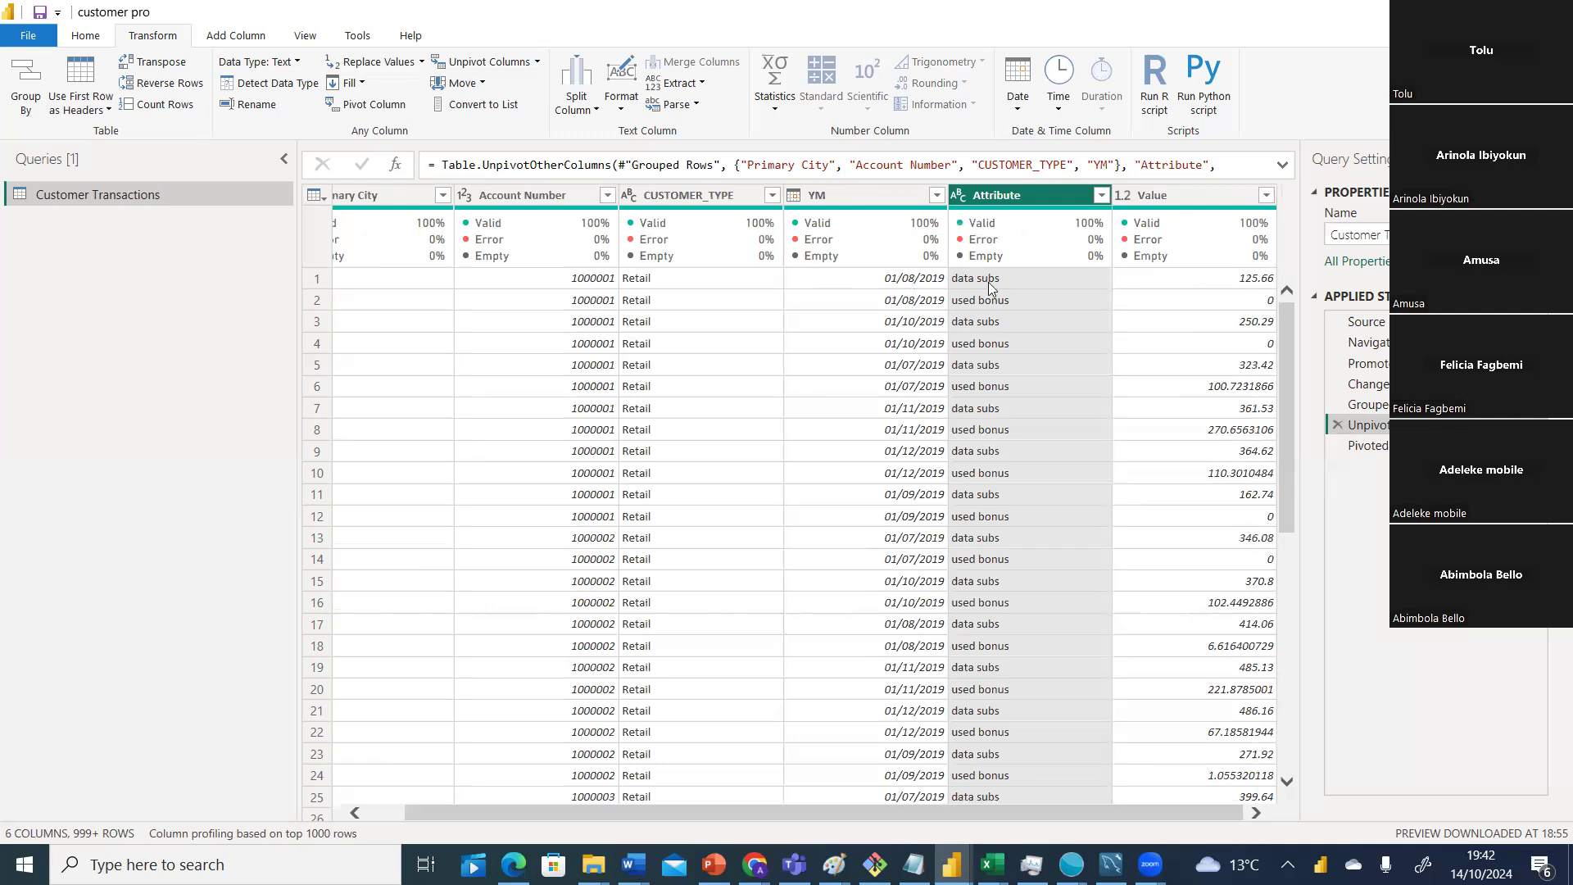
pyautogui.click(1368, 446)
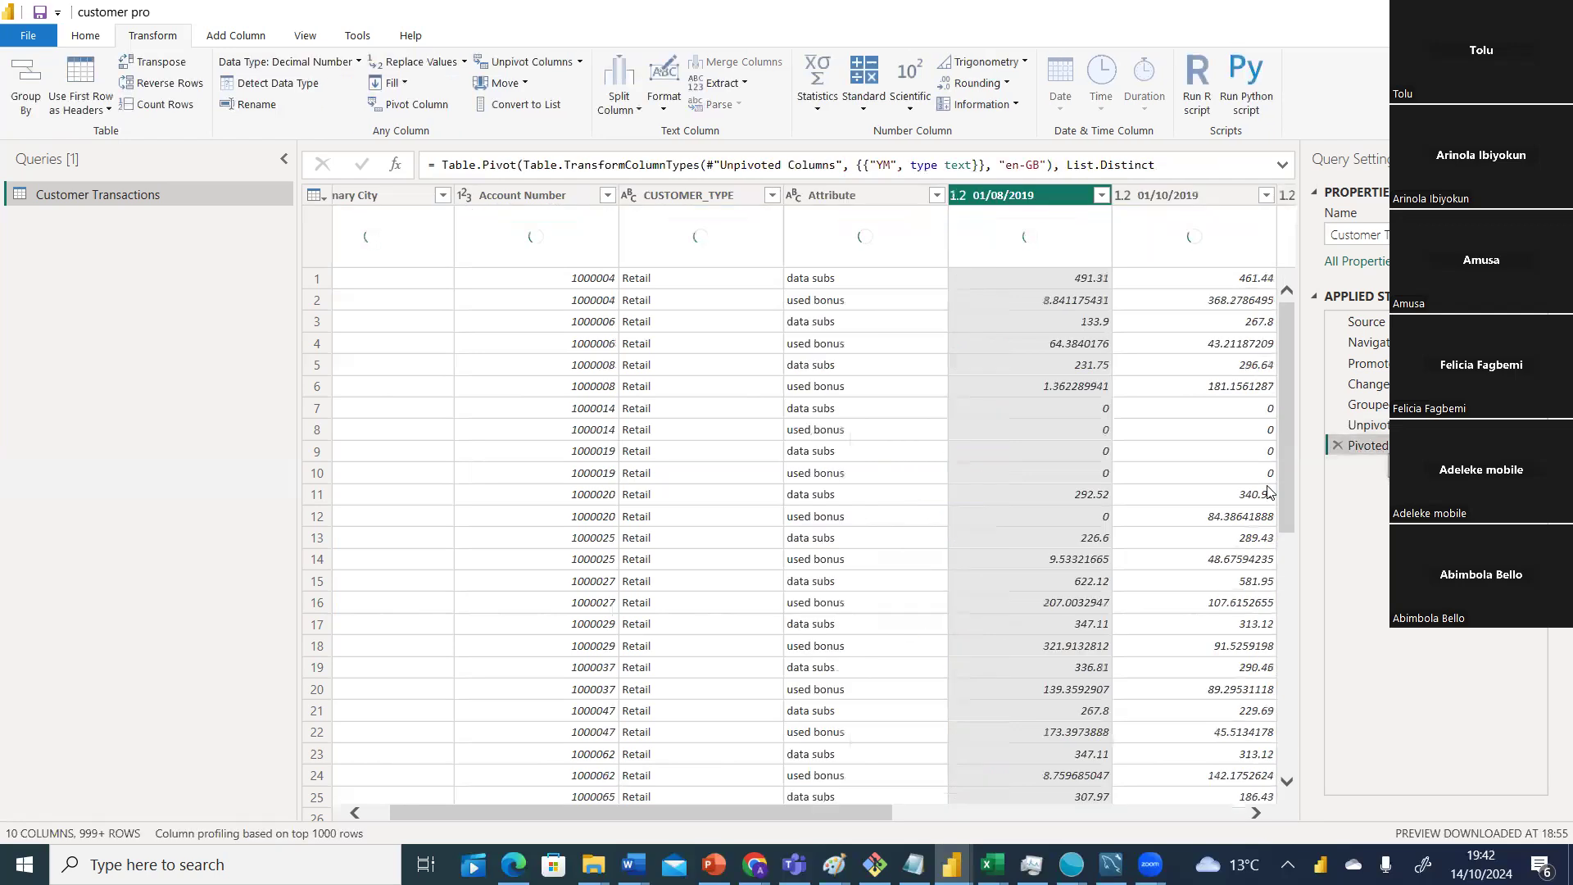
pyautogui.moveTo(1287, 492); pyautogui.dragTo(1270, 442)
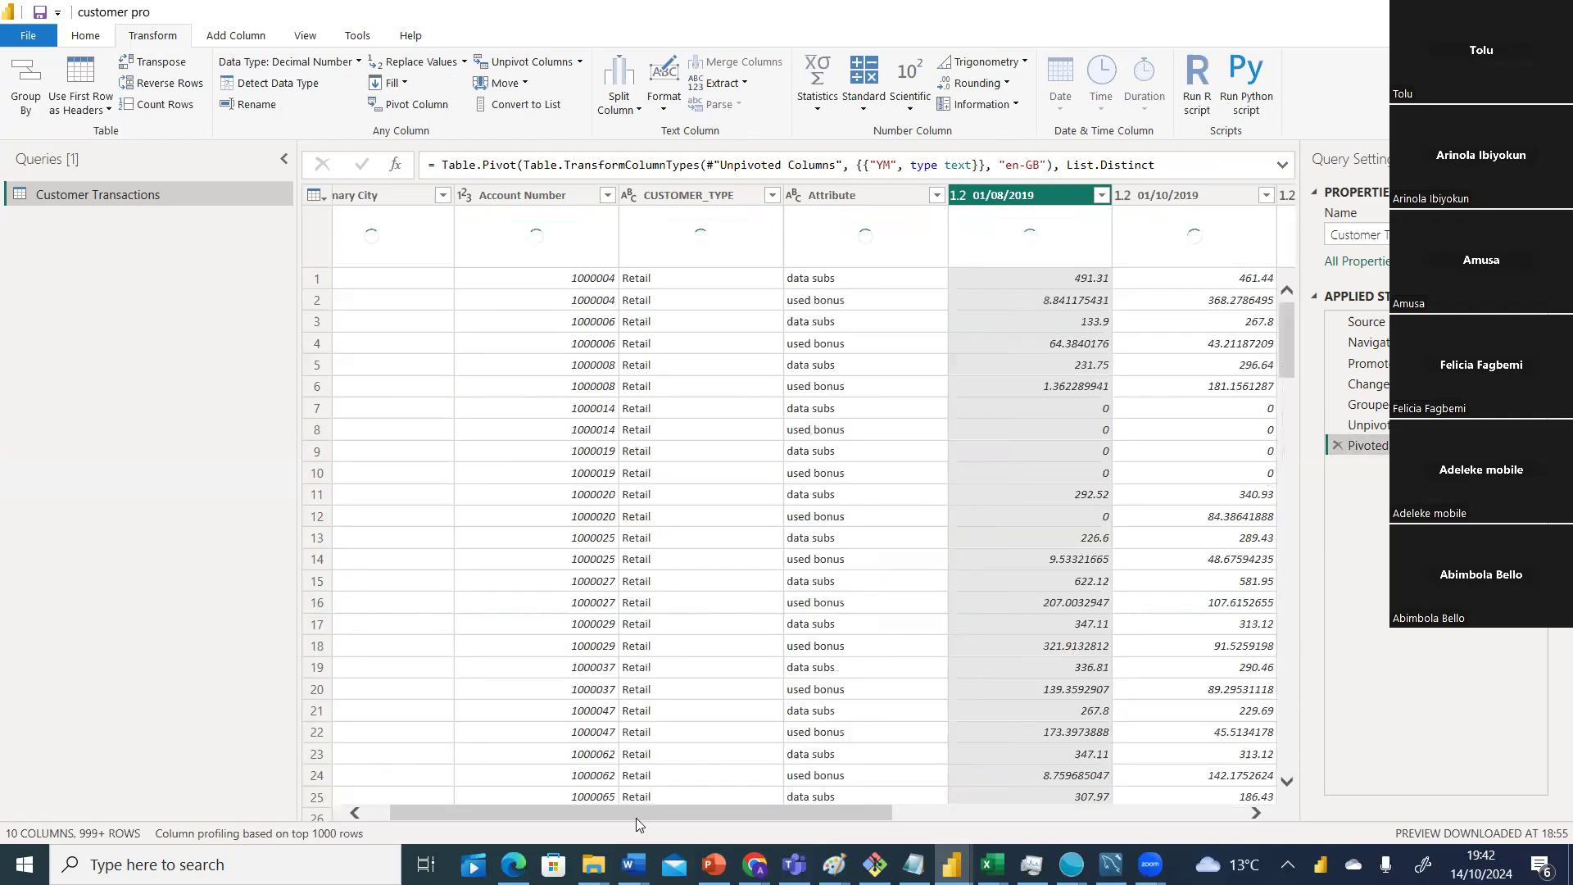
pyautogui.moveTo(398, 818); pyautogui.dragTo(378, 814)
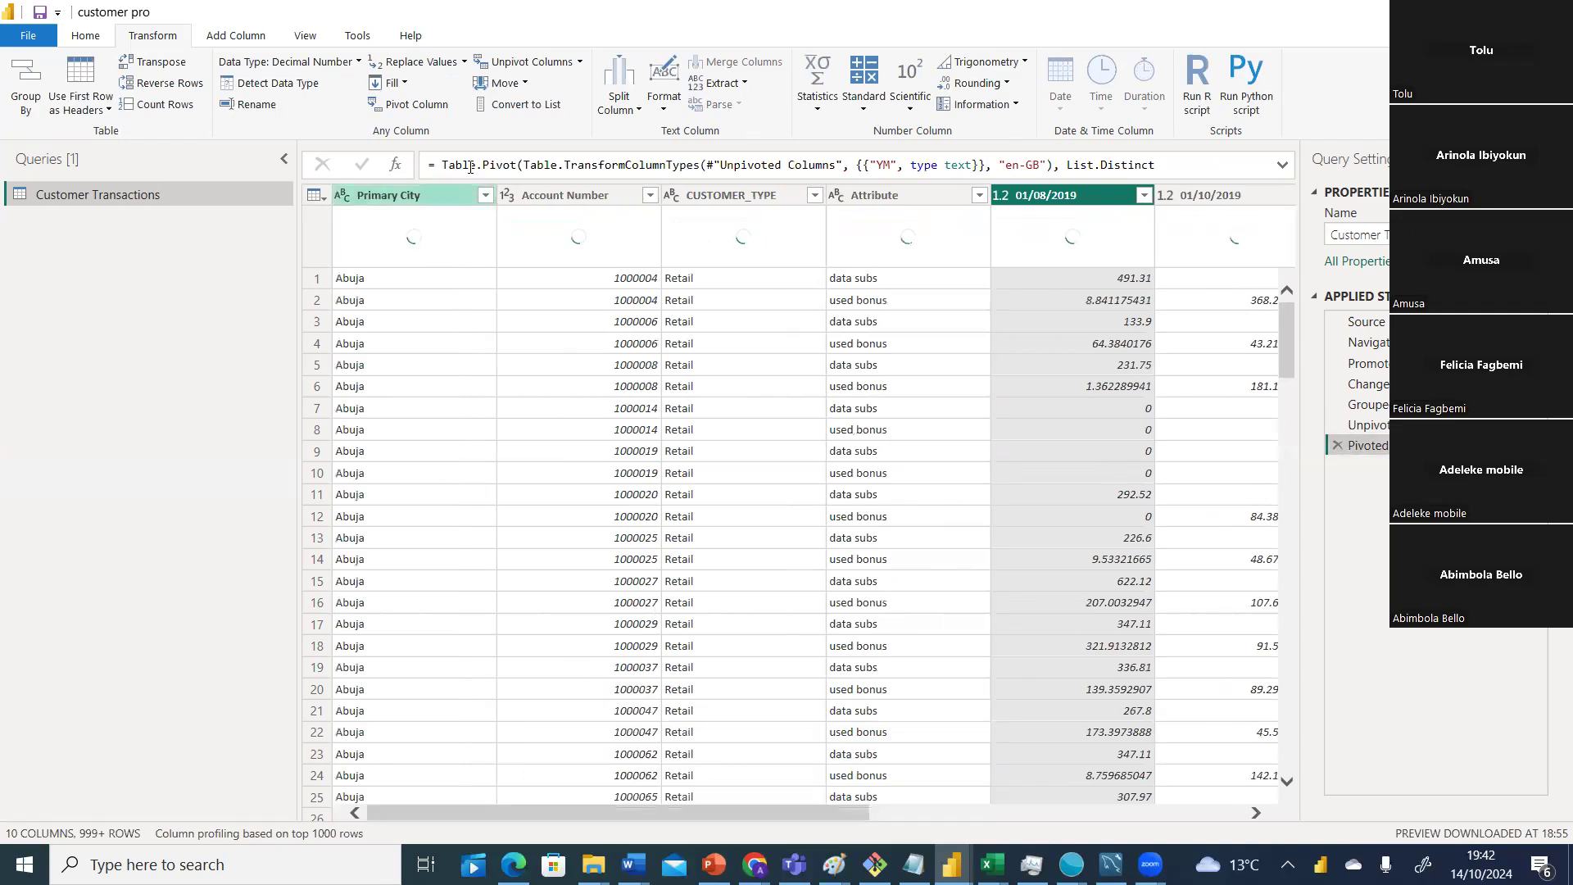
# Try to filter the Account Number column to the first customer's account by clearing all selections and searching for that account number.
pyautogui.click(651, 194)
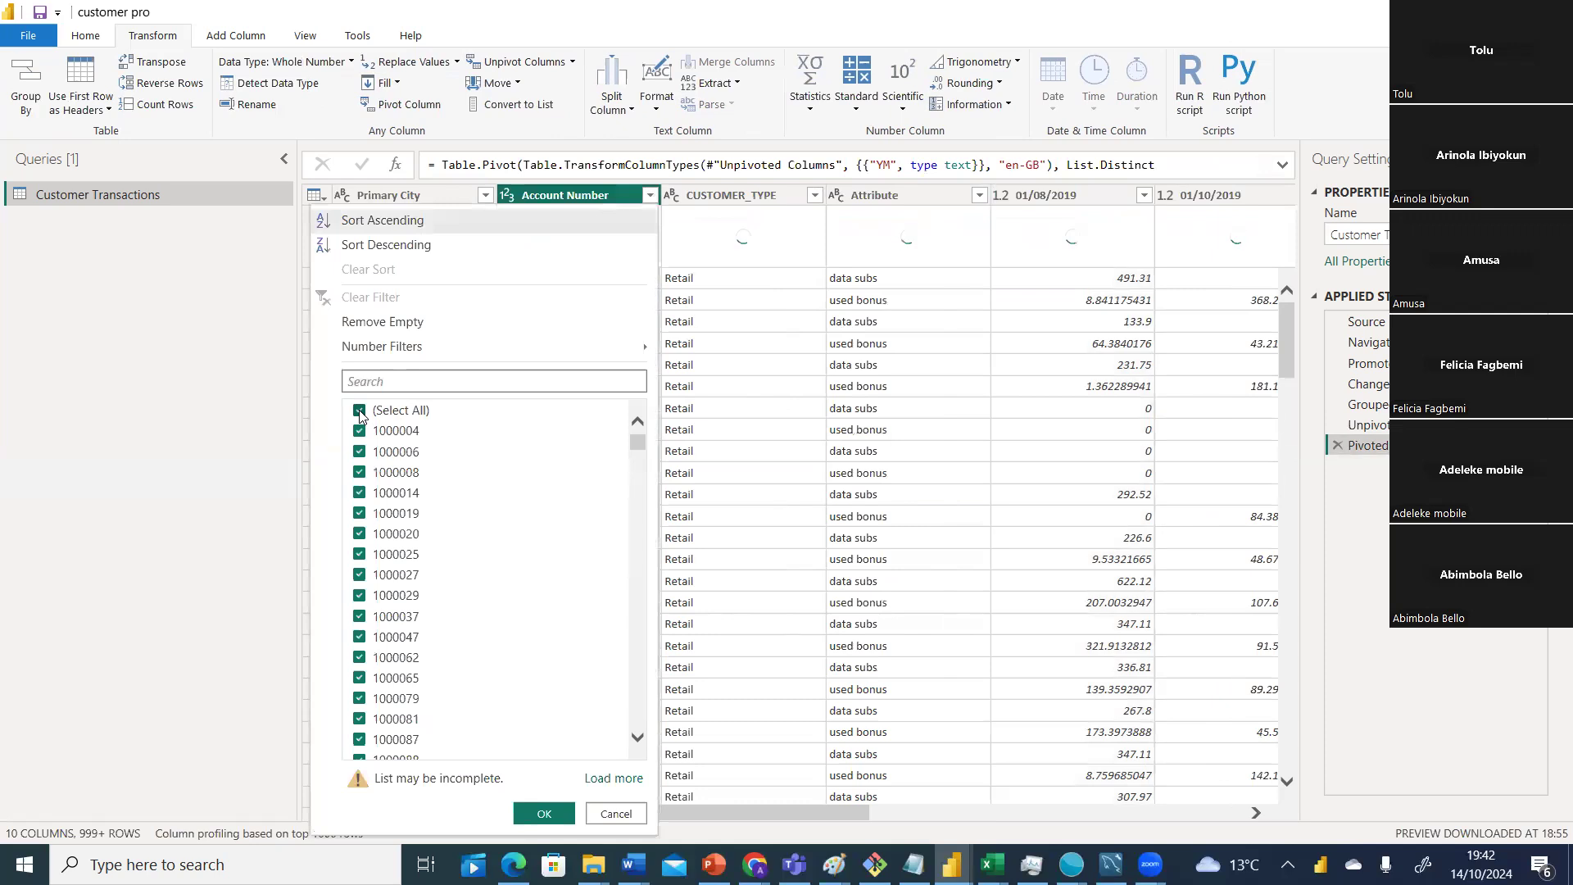
pyautogui.click(361, 412)
pyautogui.moveTo(641, 440); pyautogui.dragTo(575, 350)
pyautogui.click(566, 381)
pyautogui.write('1000')
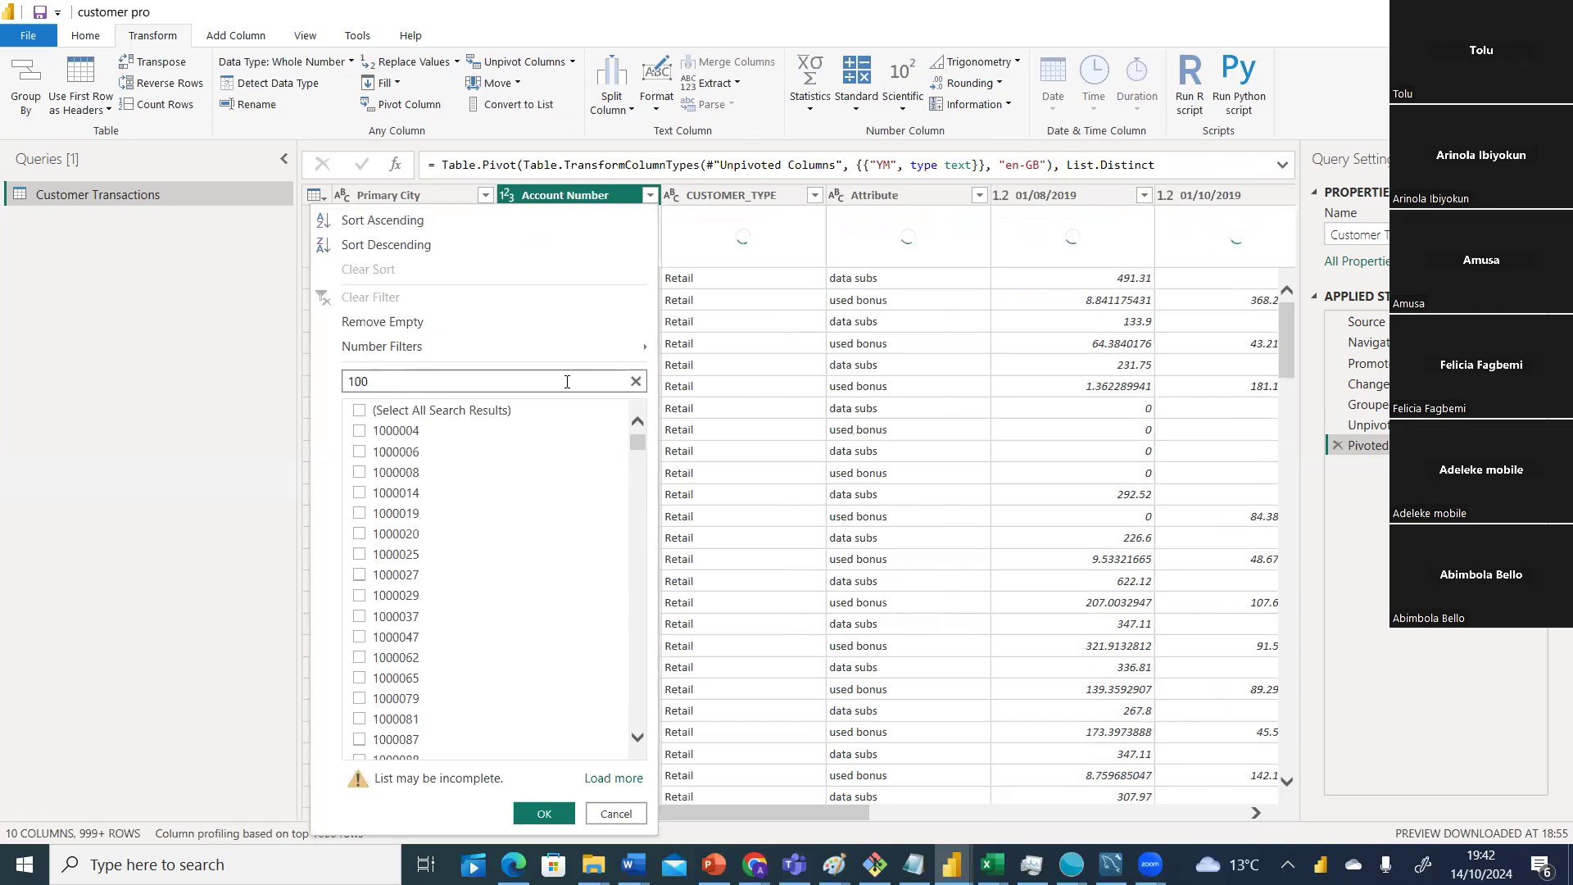
pyautogui.write('001')
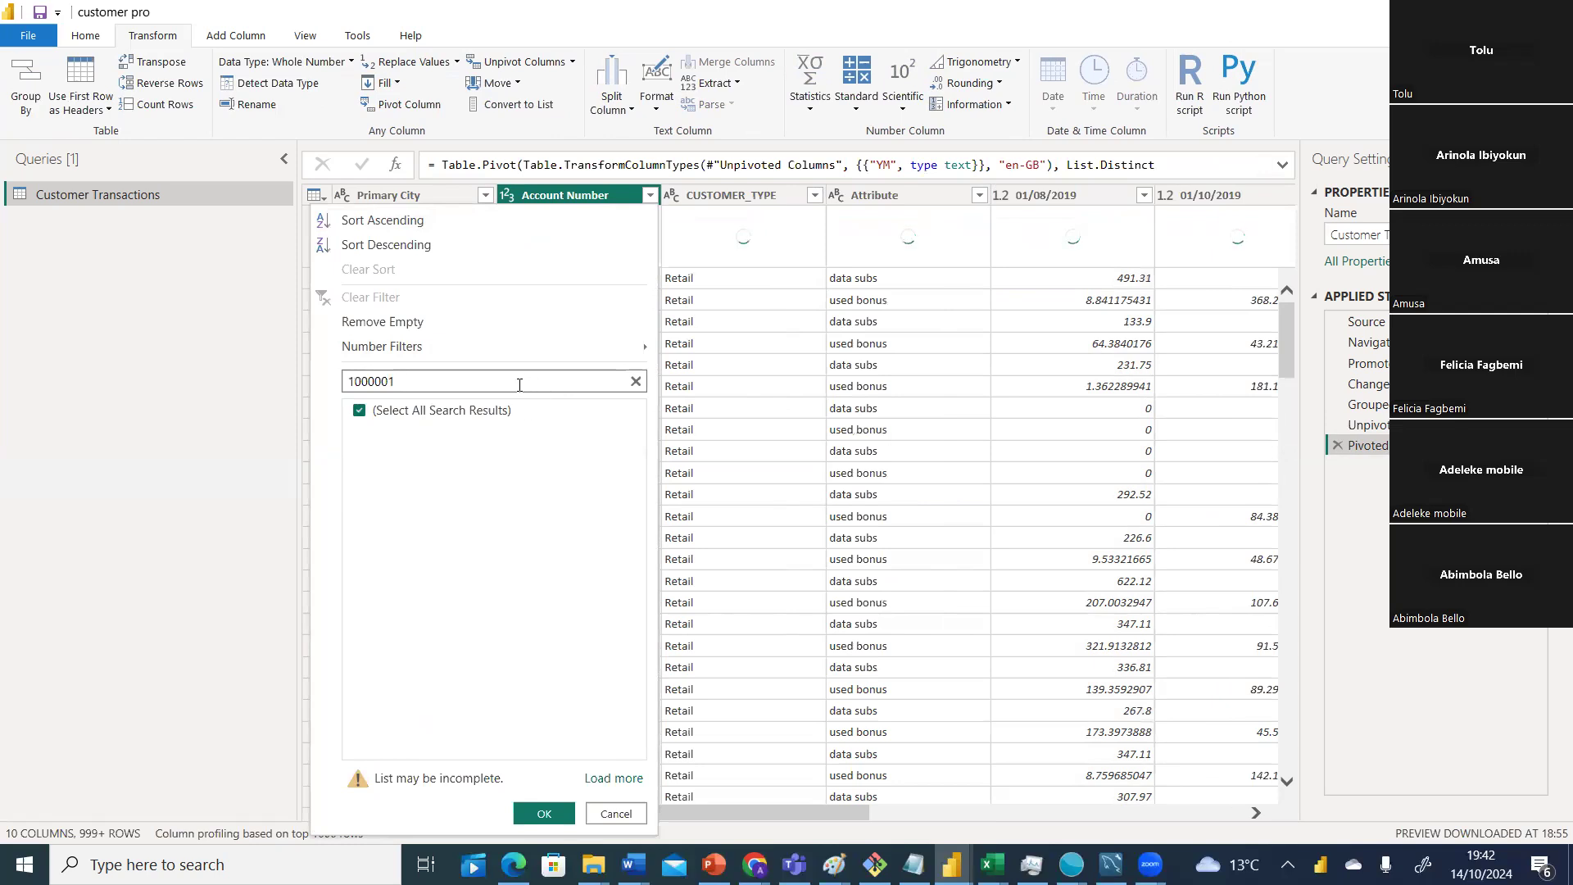
# Search the Account Number filter list by only the leading digits, and cancel the filter.
pyautogui.press('BackSpace')
pyautogui.press('BackSpace')
pyautogui.press('BackSpace')
pyautogui.press('BackSpace')
pyautogui.press('BackSpace')
pyautogui.press('BackSpace')
pyautogui.press('BackSpace')
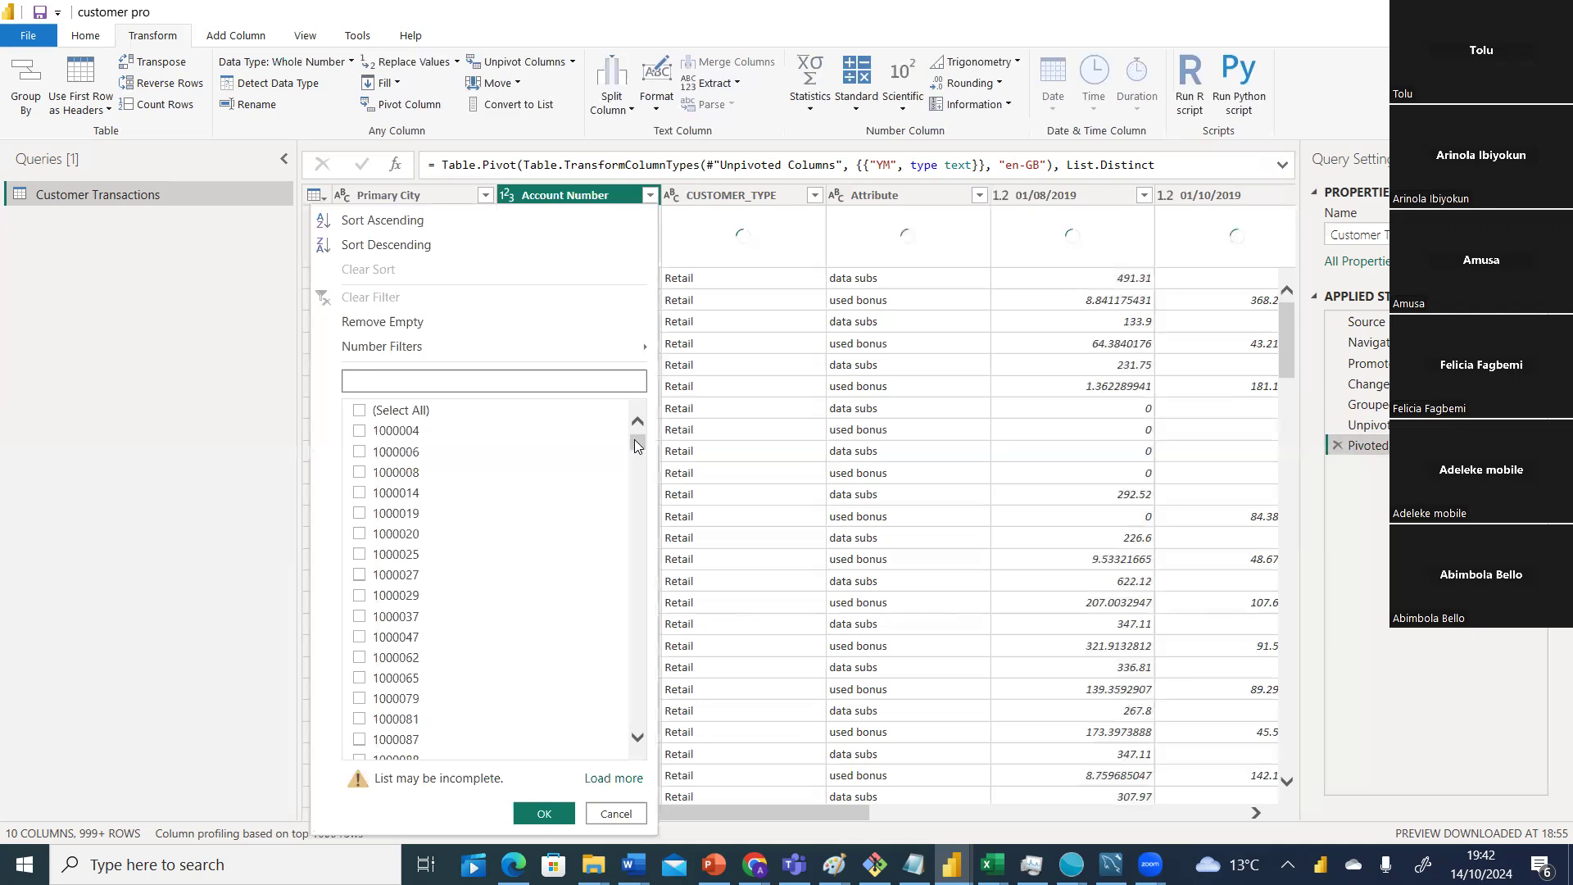
pyautogui.moveTo(640, 629); pyautogui.dragTo(646, 410)
pyautogui.click(423, 382)
pyautogui.write('100000')
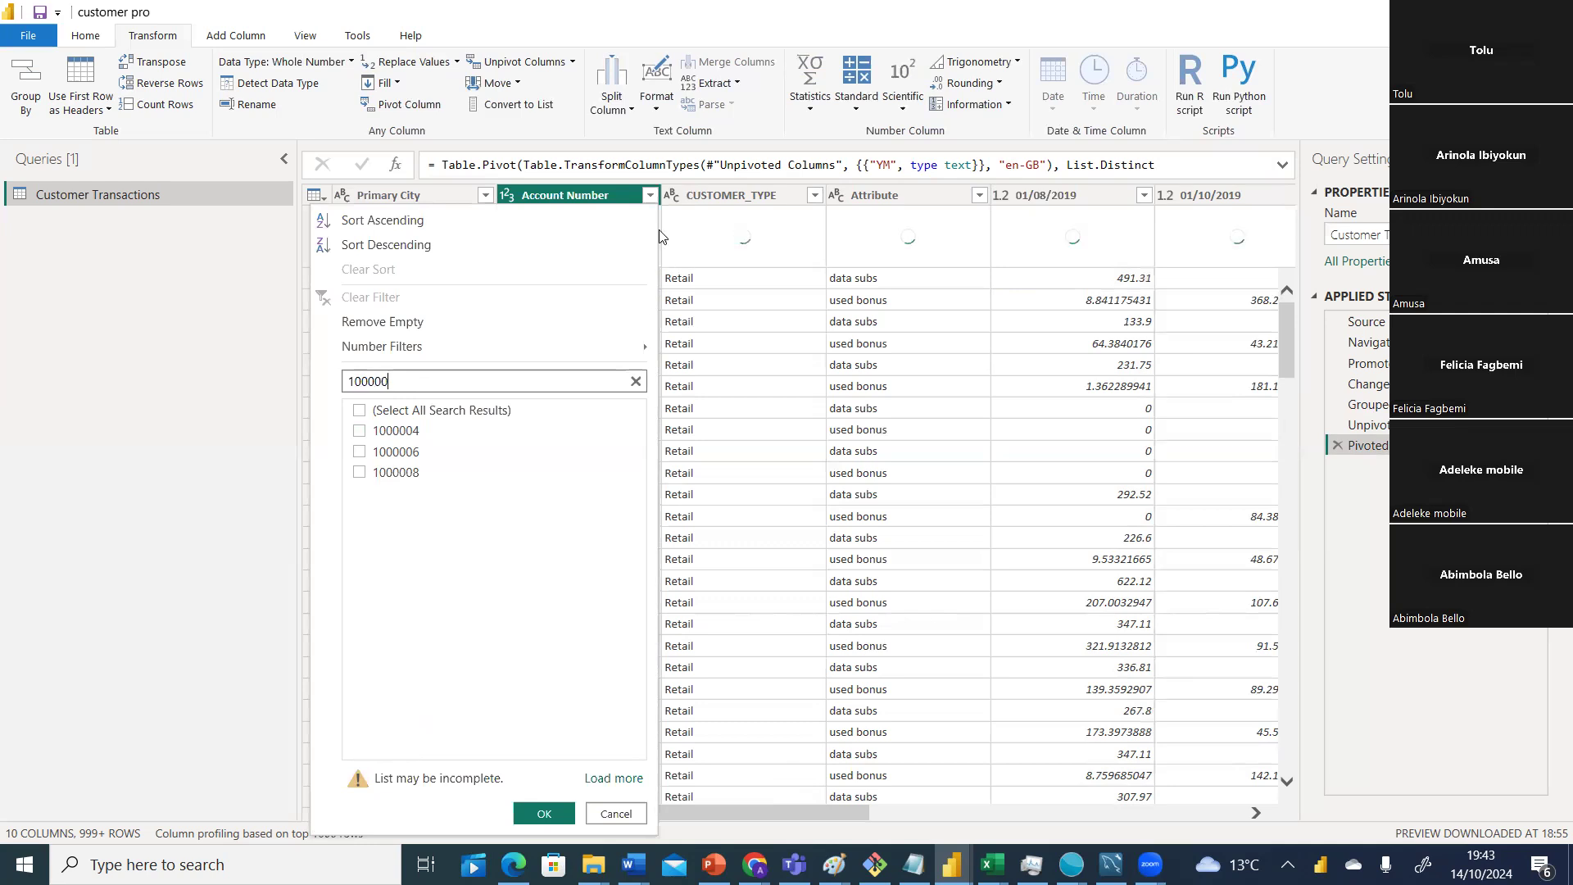
pyautogui.click(610, 821)
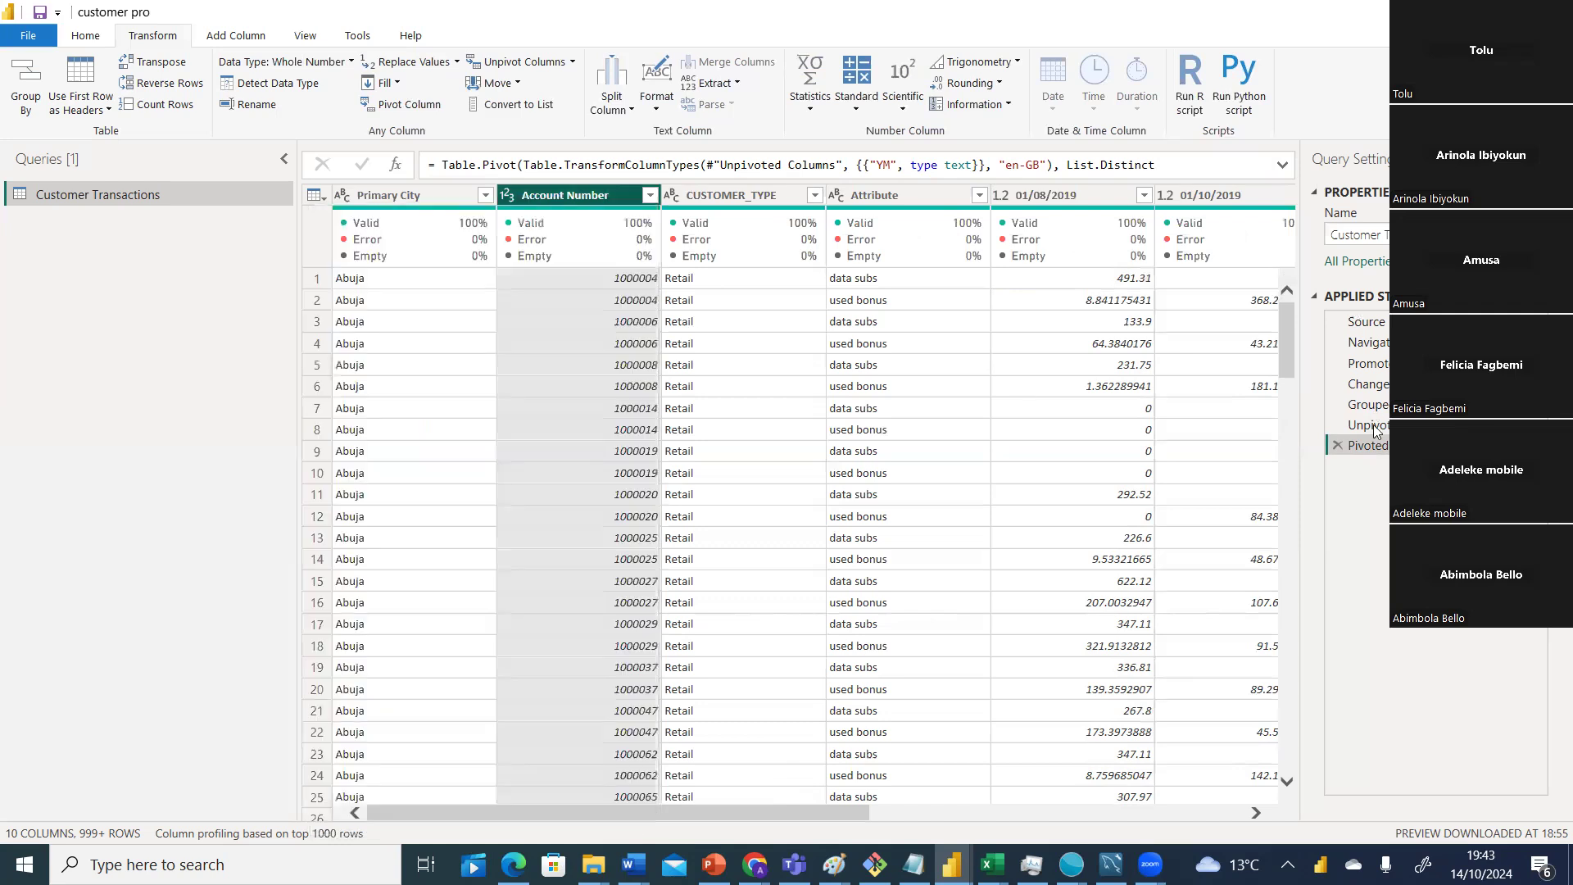
# Look up the first customer's city in the unpivoted rows, and filter the pivoted table's Primary City column to Onitsha only.
pyautogui.click(1372, 427)
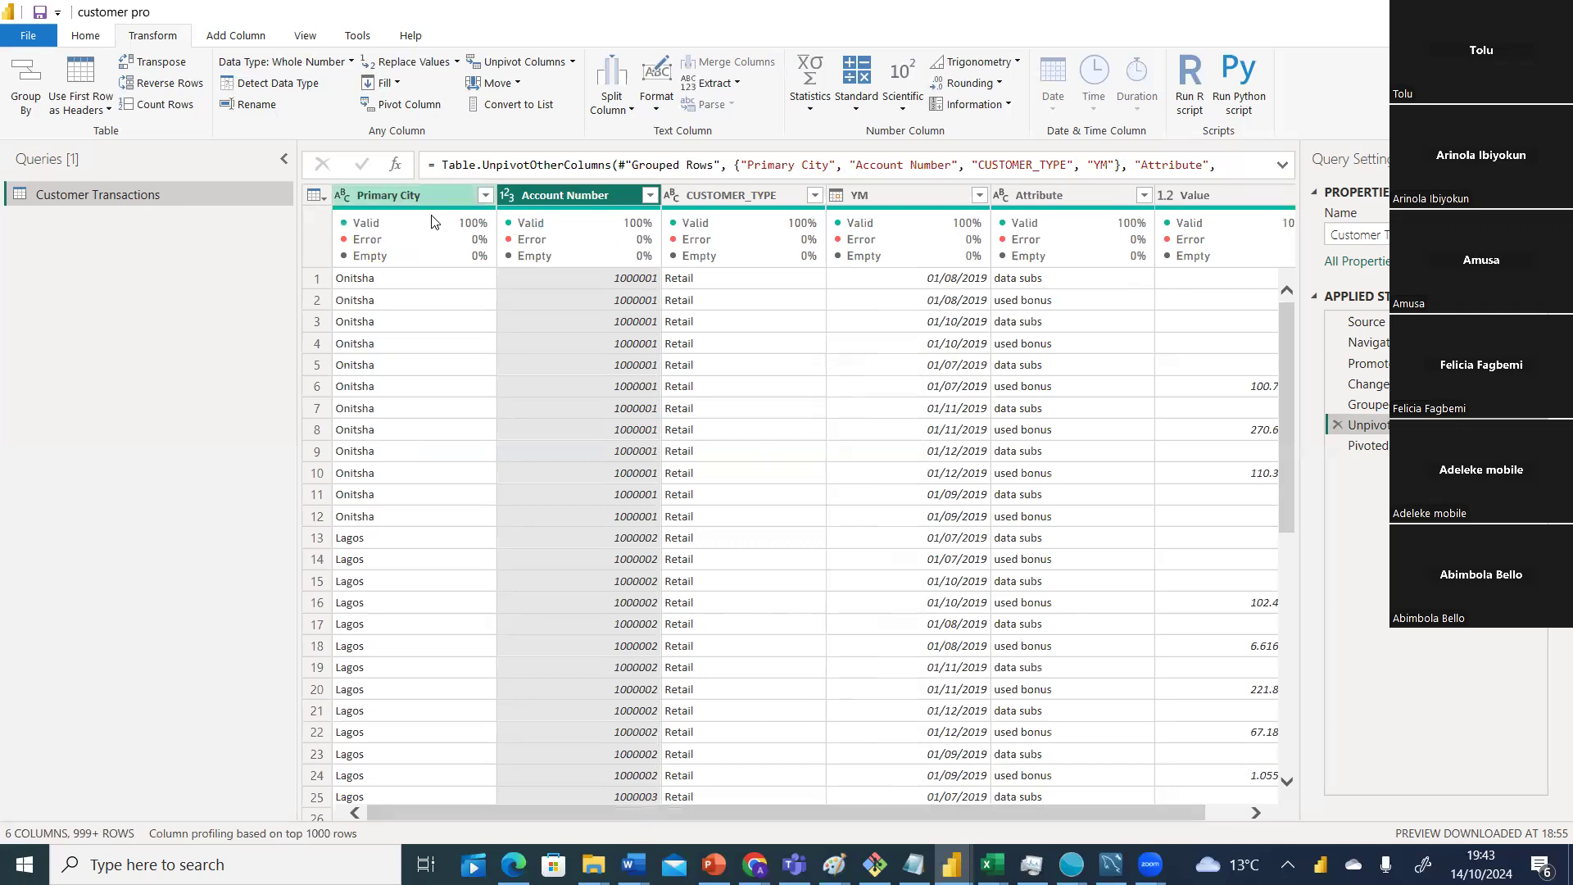
pyautogui.click(1366, 445)
pyautogui.click(485, 195)
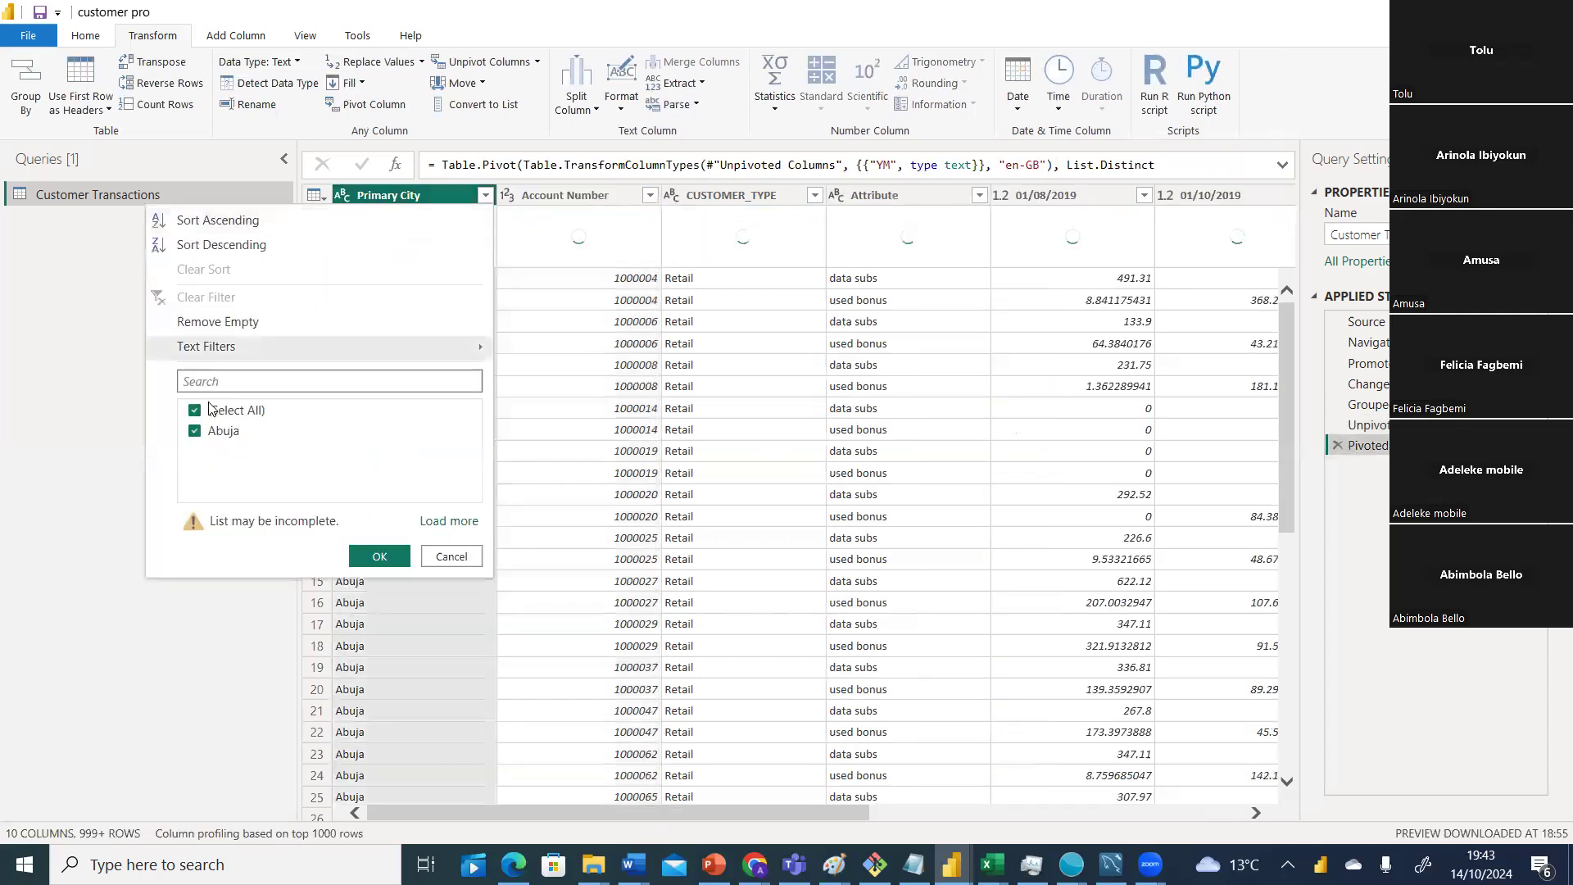
pyautogui.click(438, 522)
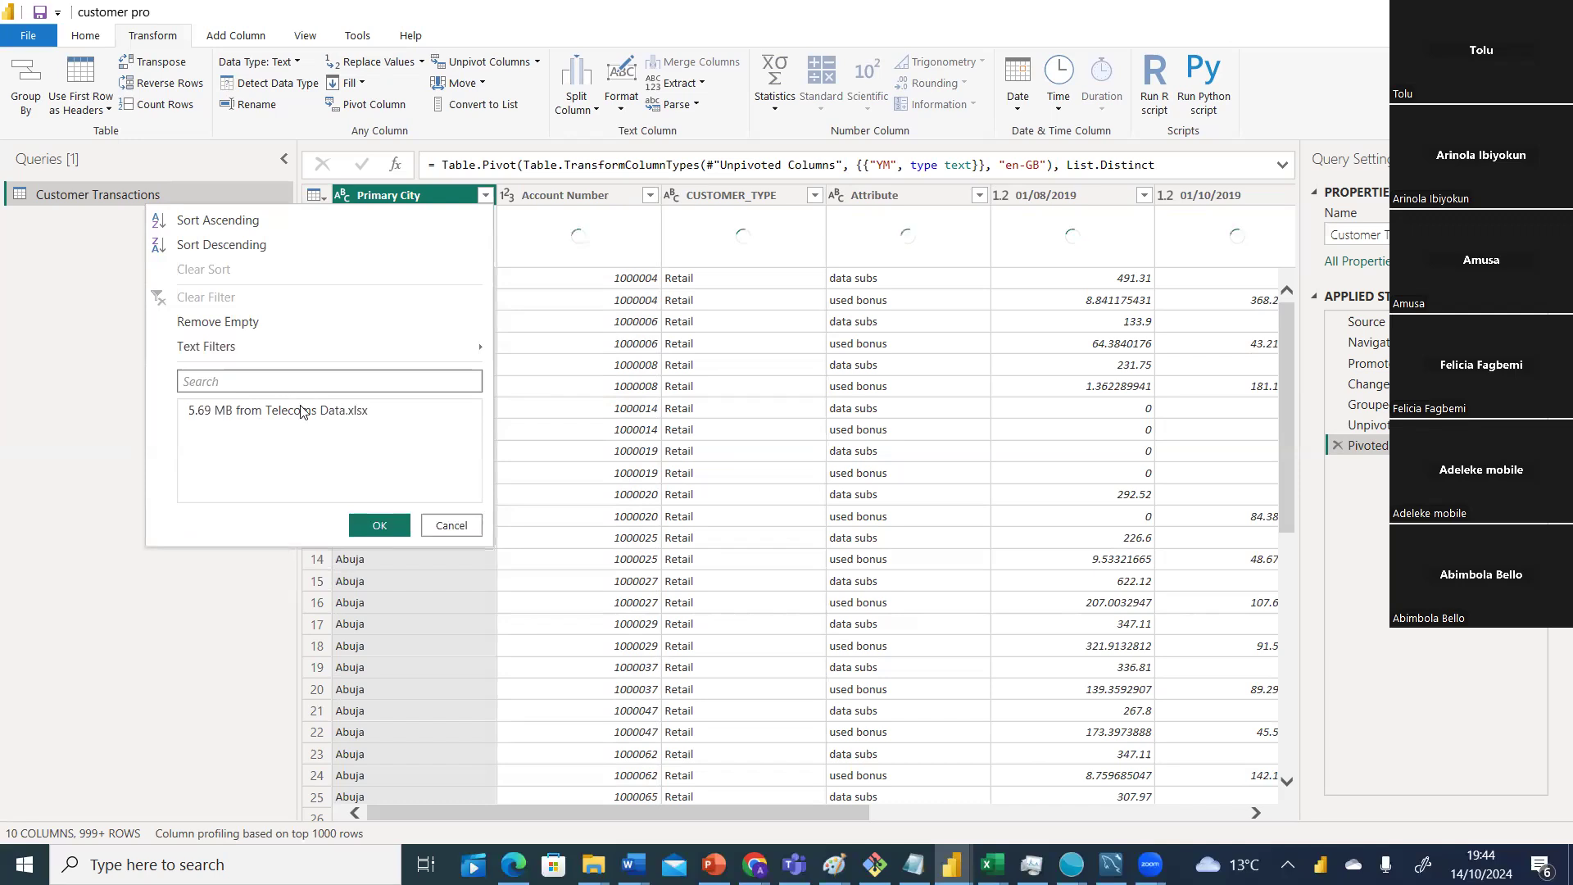
pyautogui.click(195, 411)
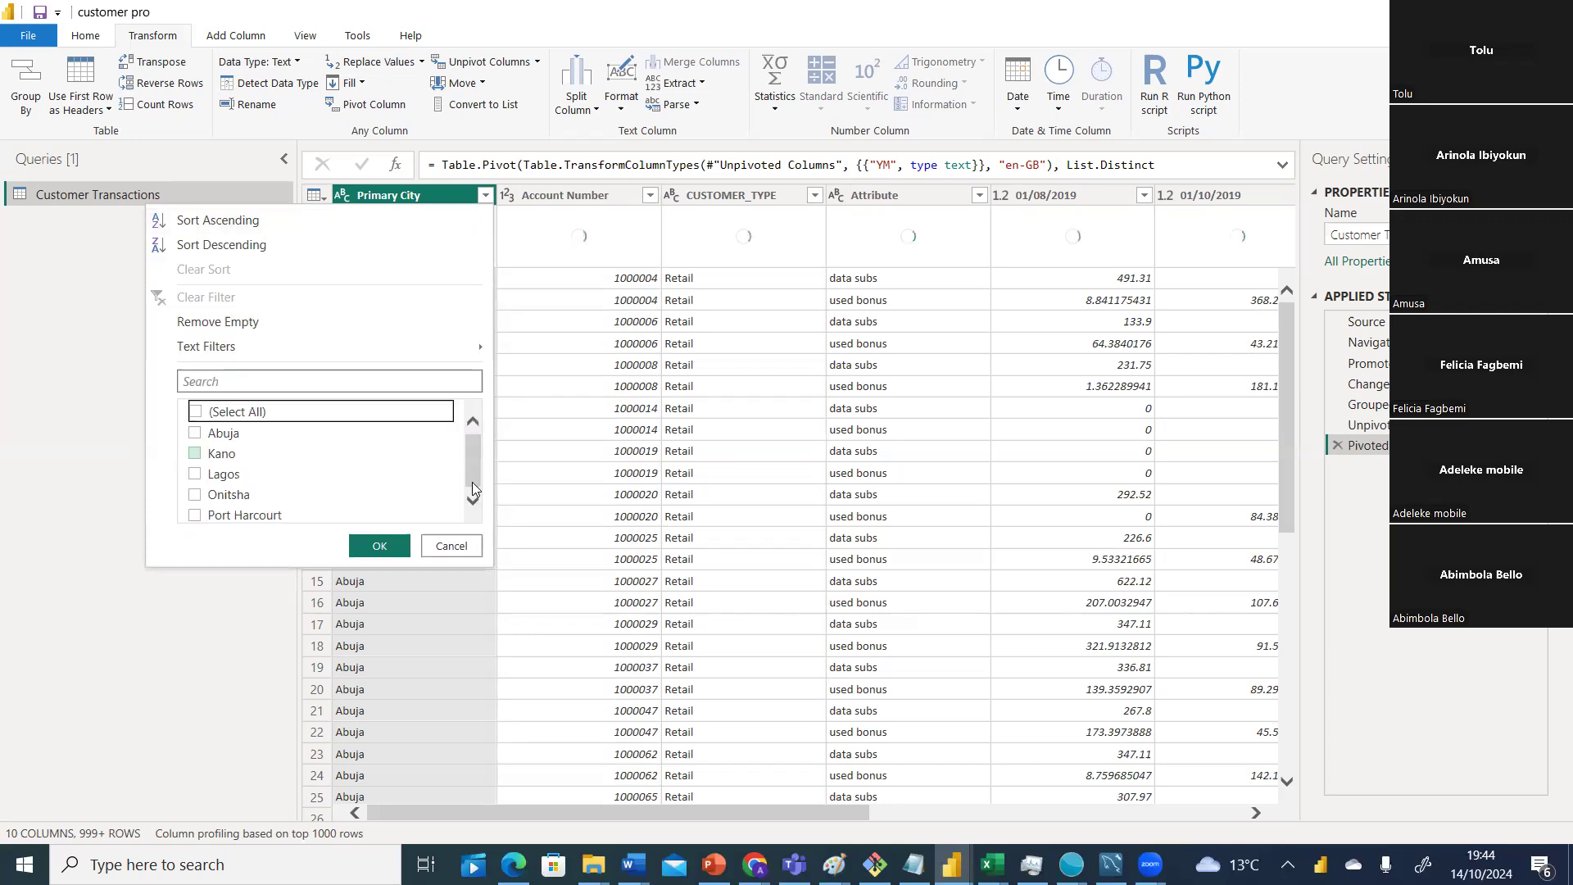
pyautogui.click(195, 493)
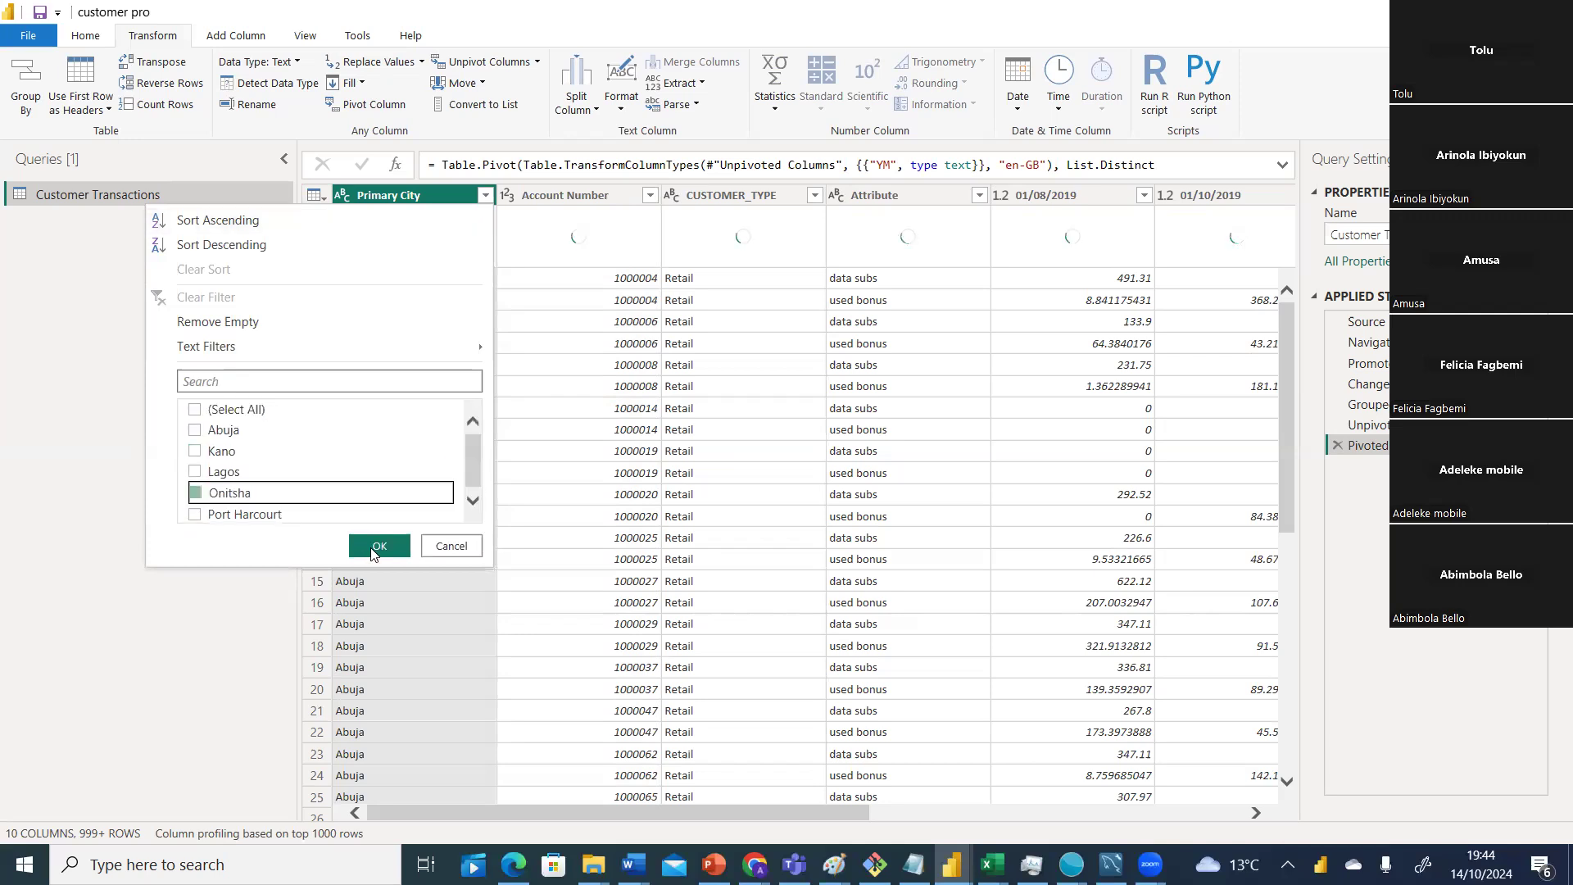
pyautogui.click(376, 549)
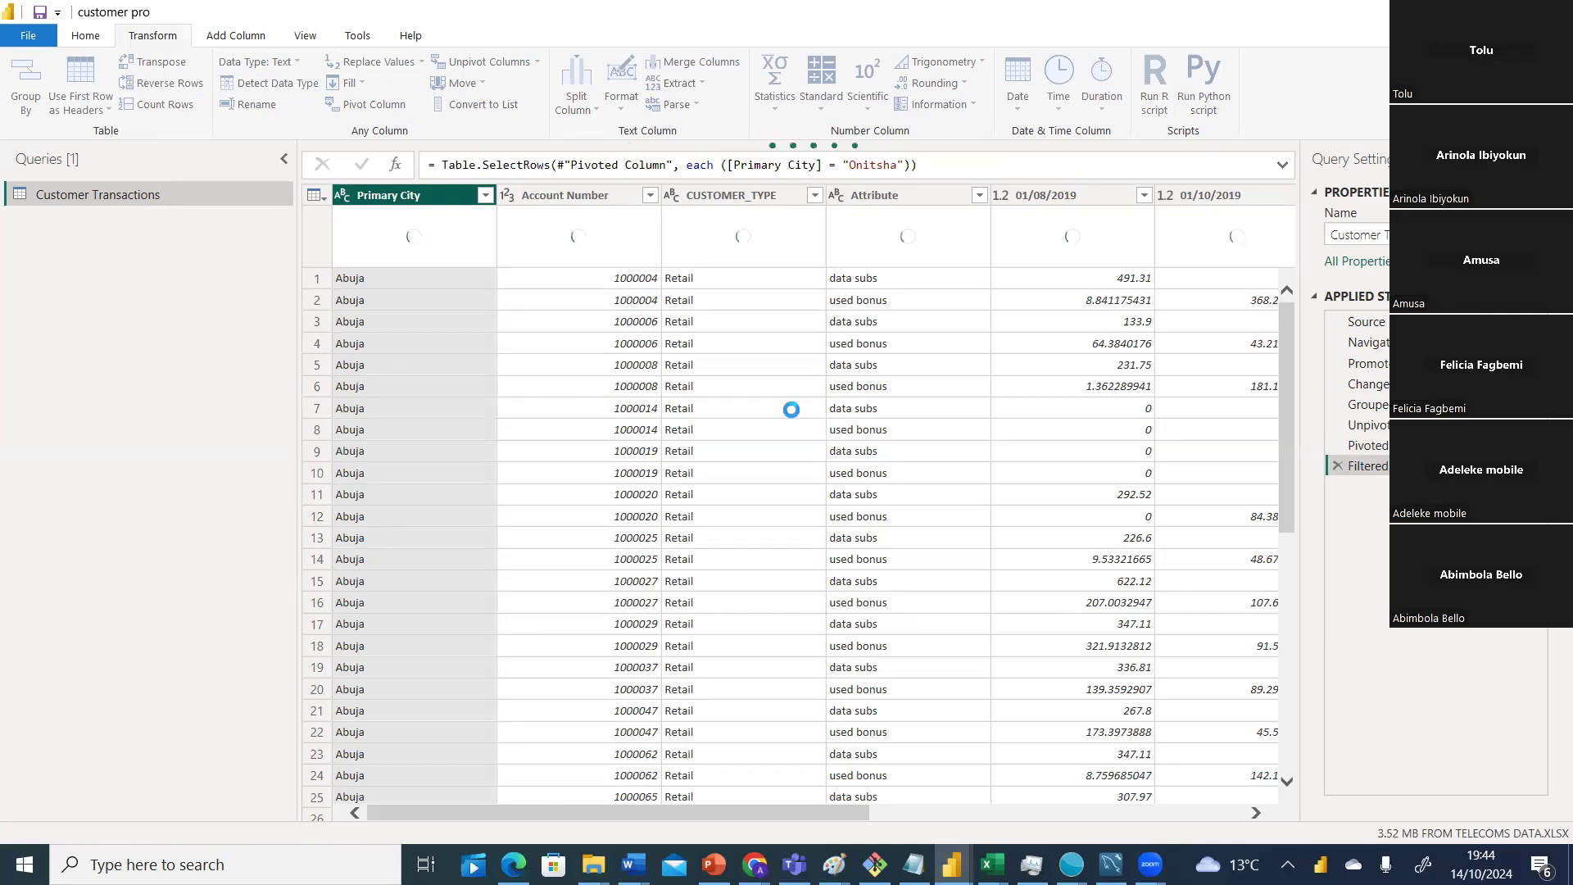
# Examine the filtered Onitsha rows across the month columns against the Pivoted Column step.
pyautogui.click(1368, 446)
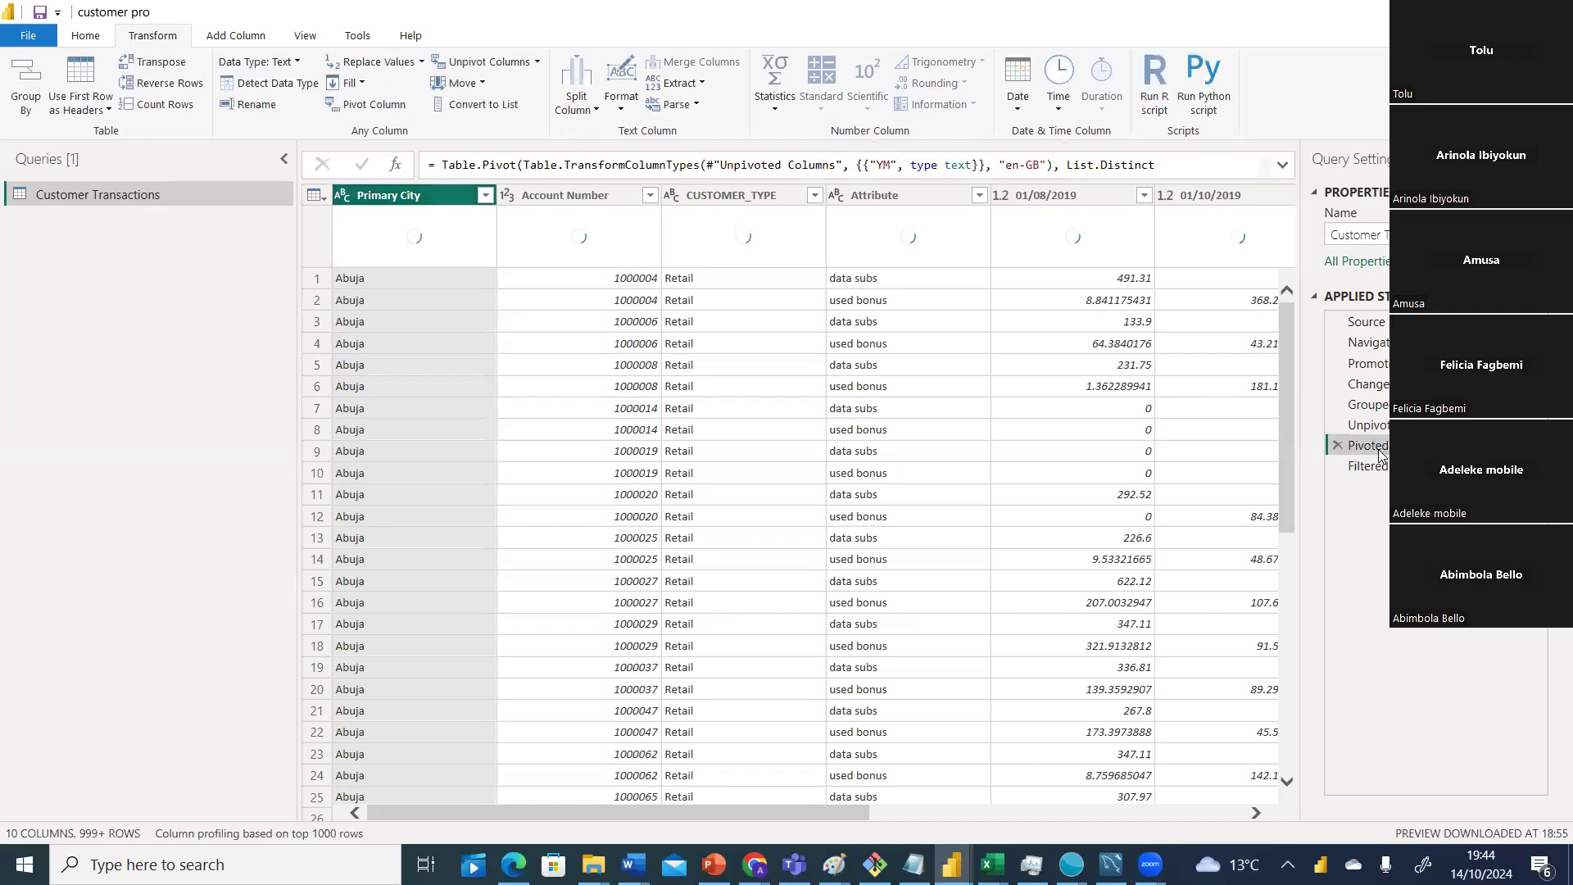
pyautogui.click(1376, 469)
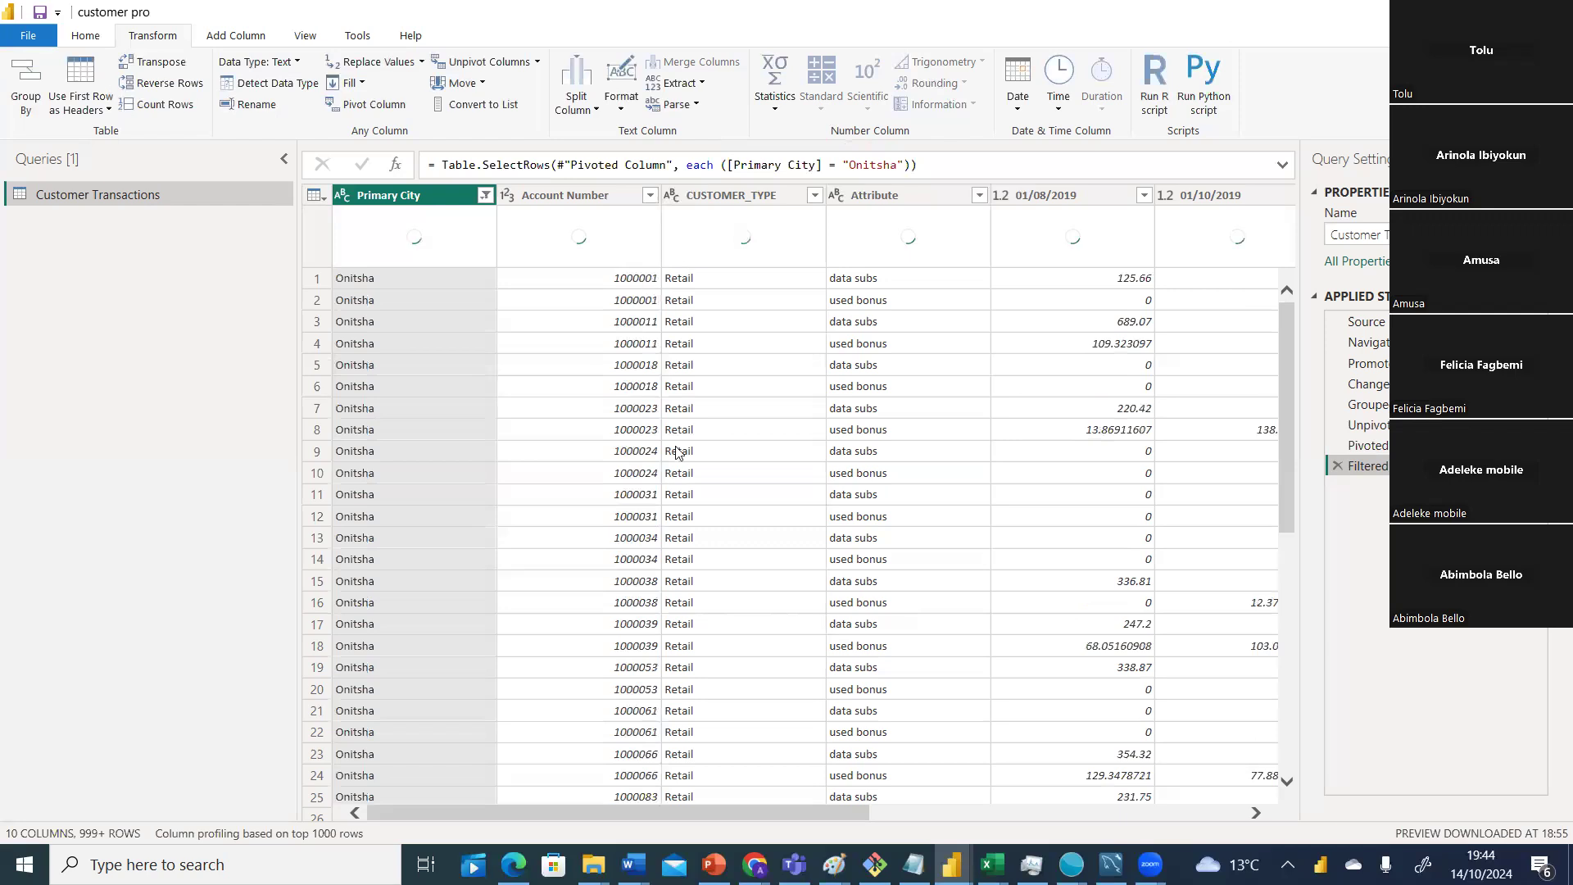
pyautogui.moveTo(748, 815); pyautogui.dragTo(699, 813)
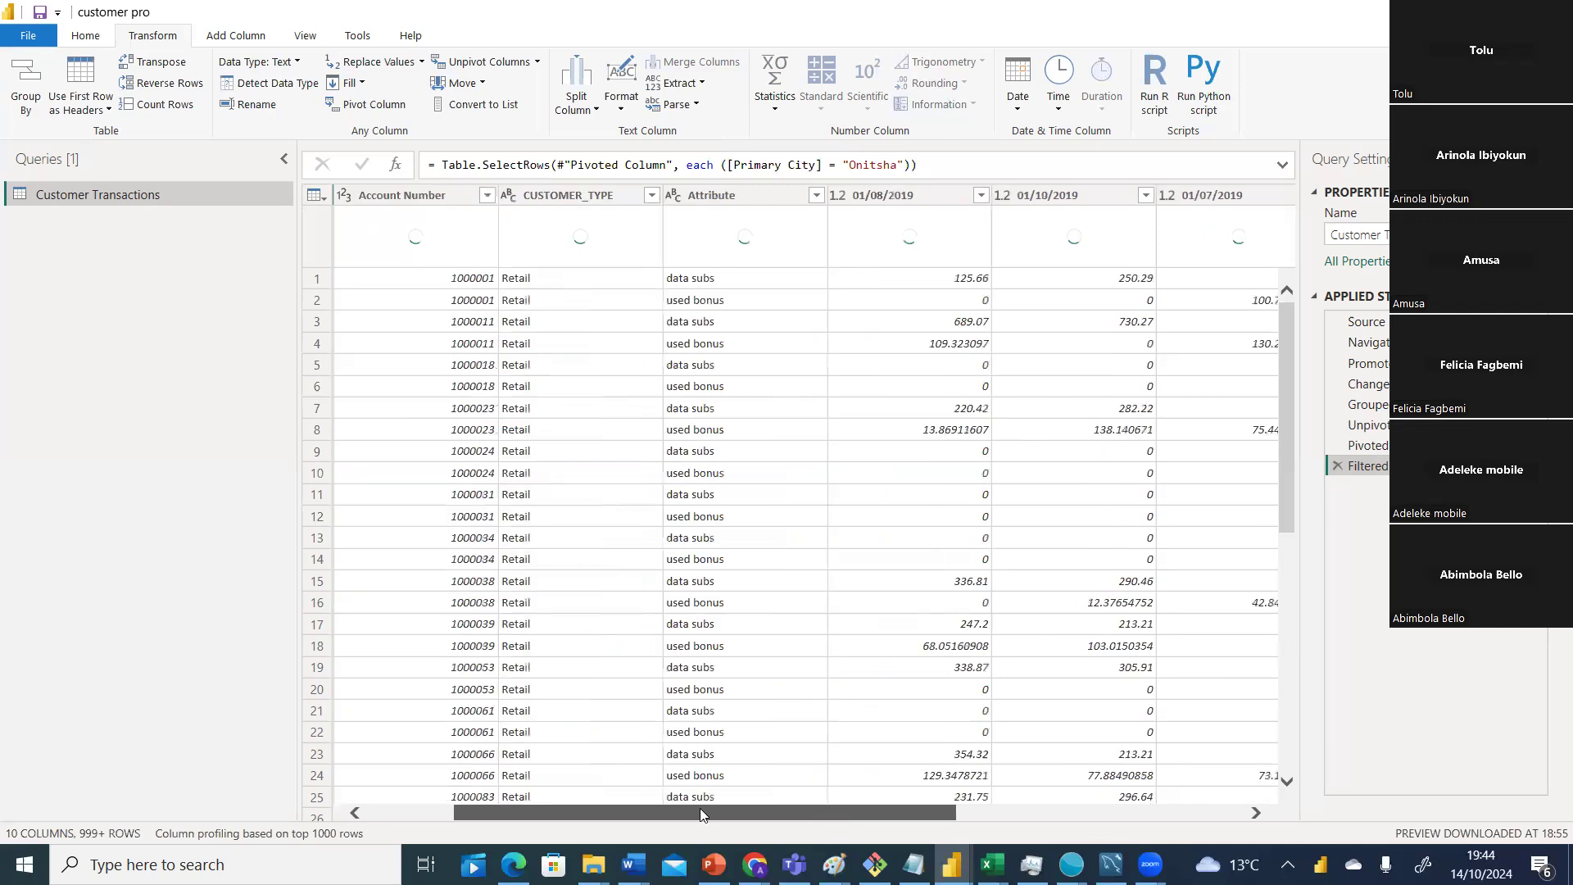
pyautogui.moveTo(806, 813); pyautogui.dragTo(950, 816)
pyautogui.moveTo(675, 781); pyautogui.dragTo(676, 781)
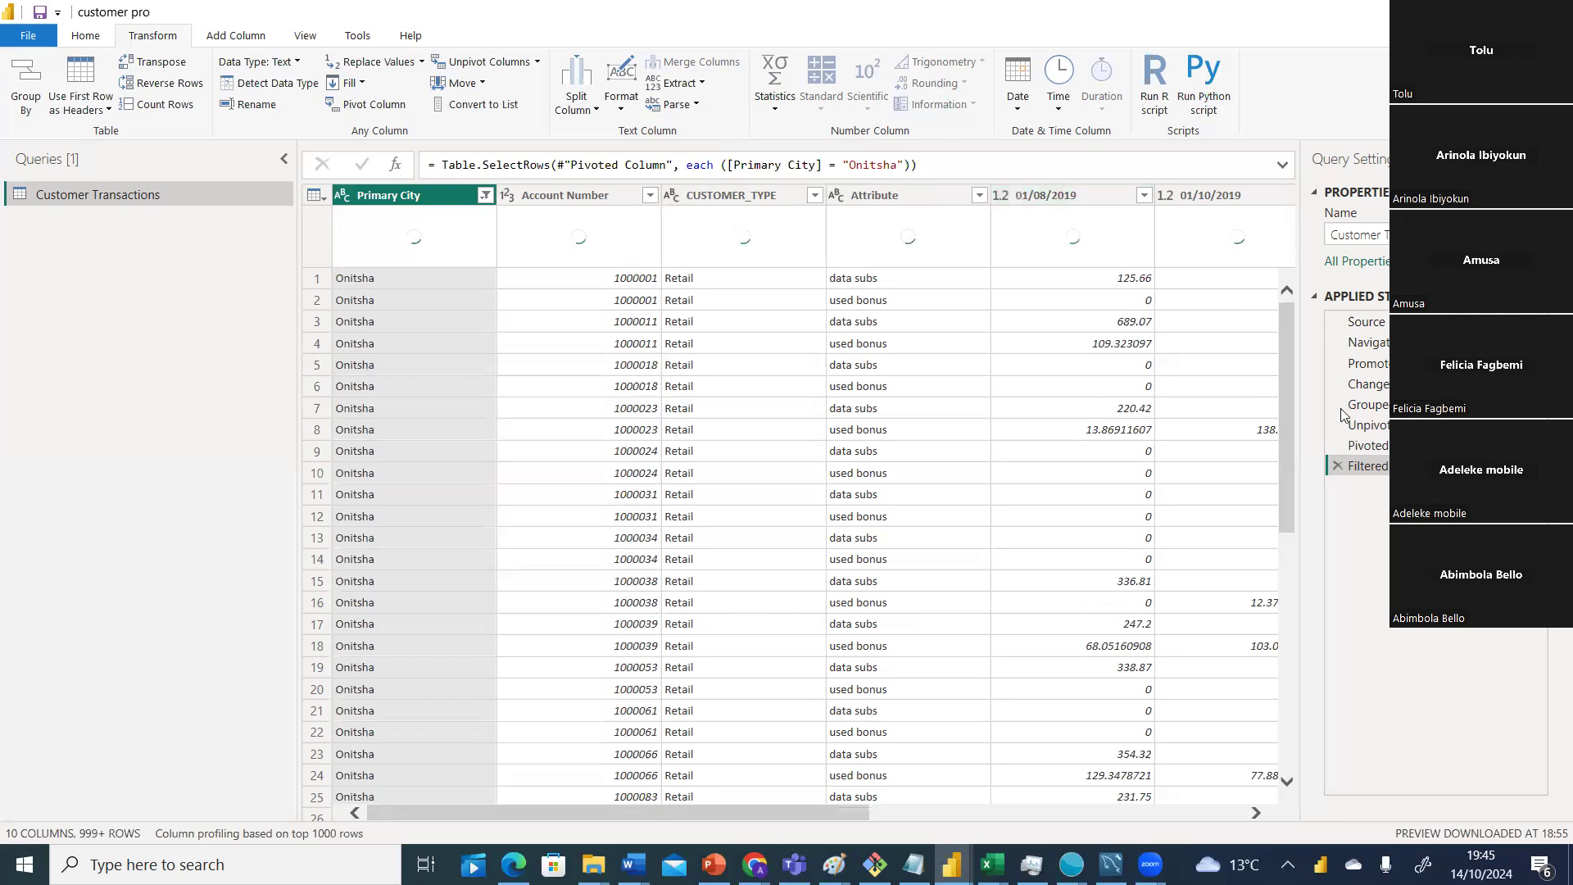
# Compare the Pivoted Column, Unpivoted Columns and Filtered Rows steps to trace the first Onitsha customer's 01/08/2019 values.
pyautogui.click(1365, 449)
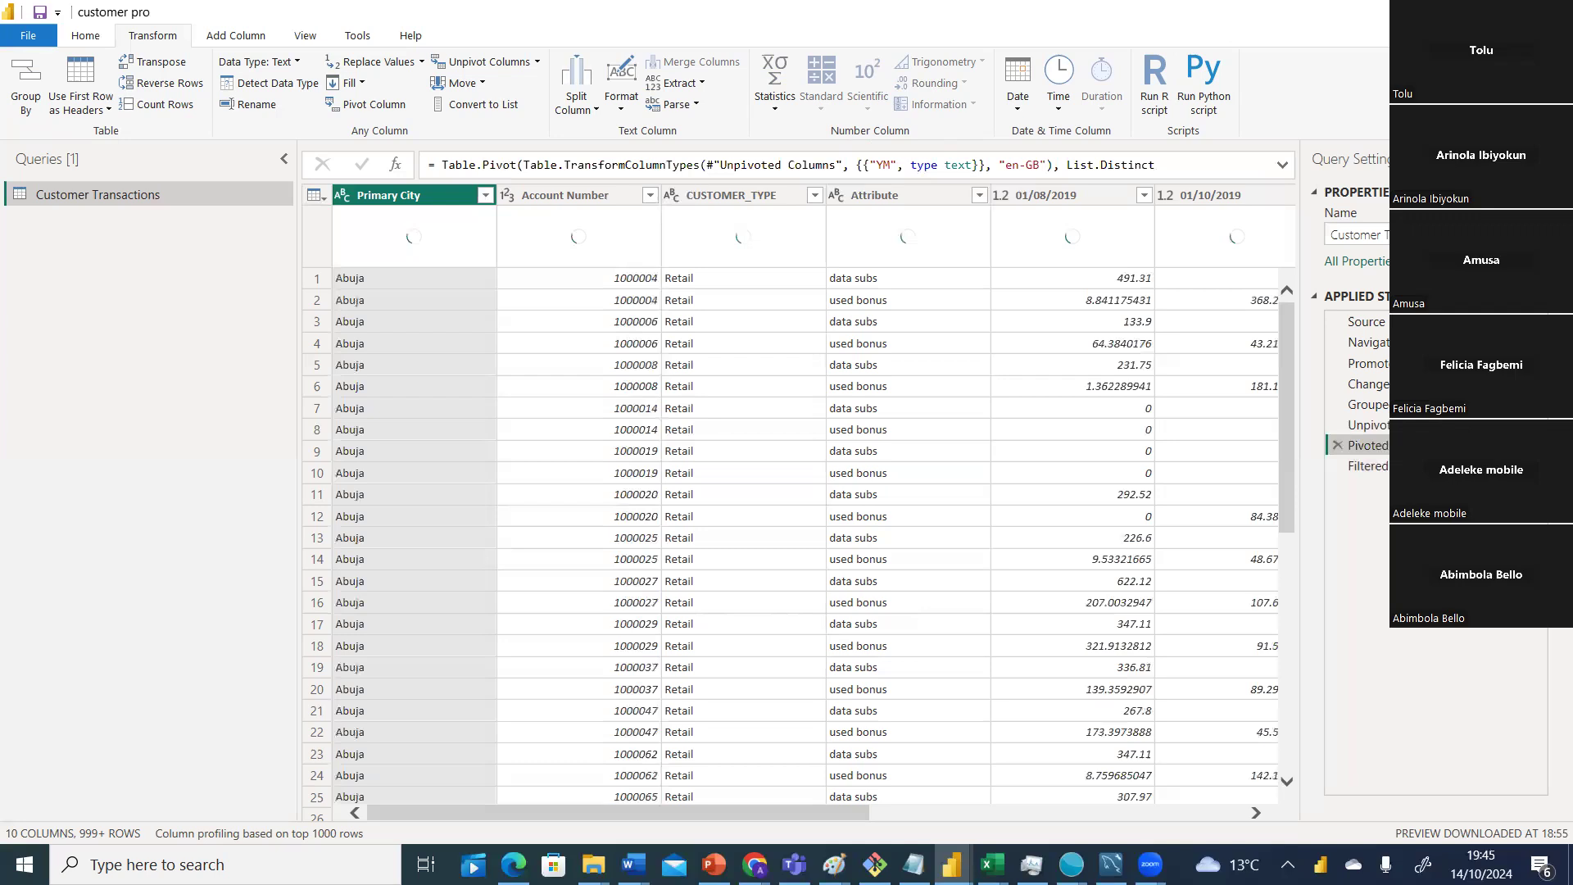
pyautogui.click(1375, 471)
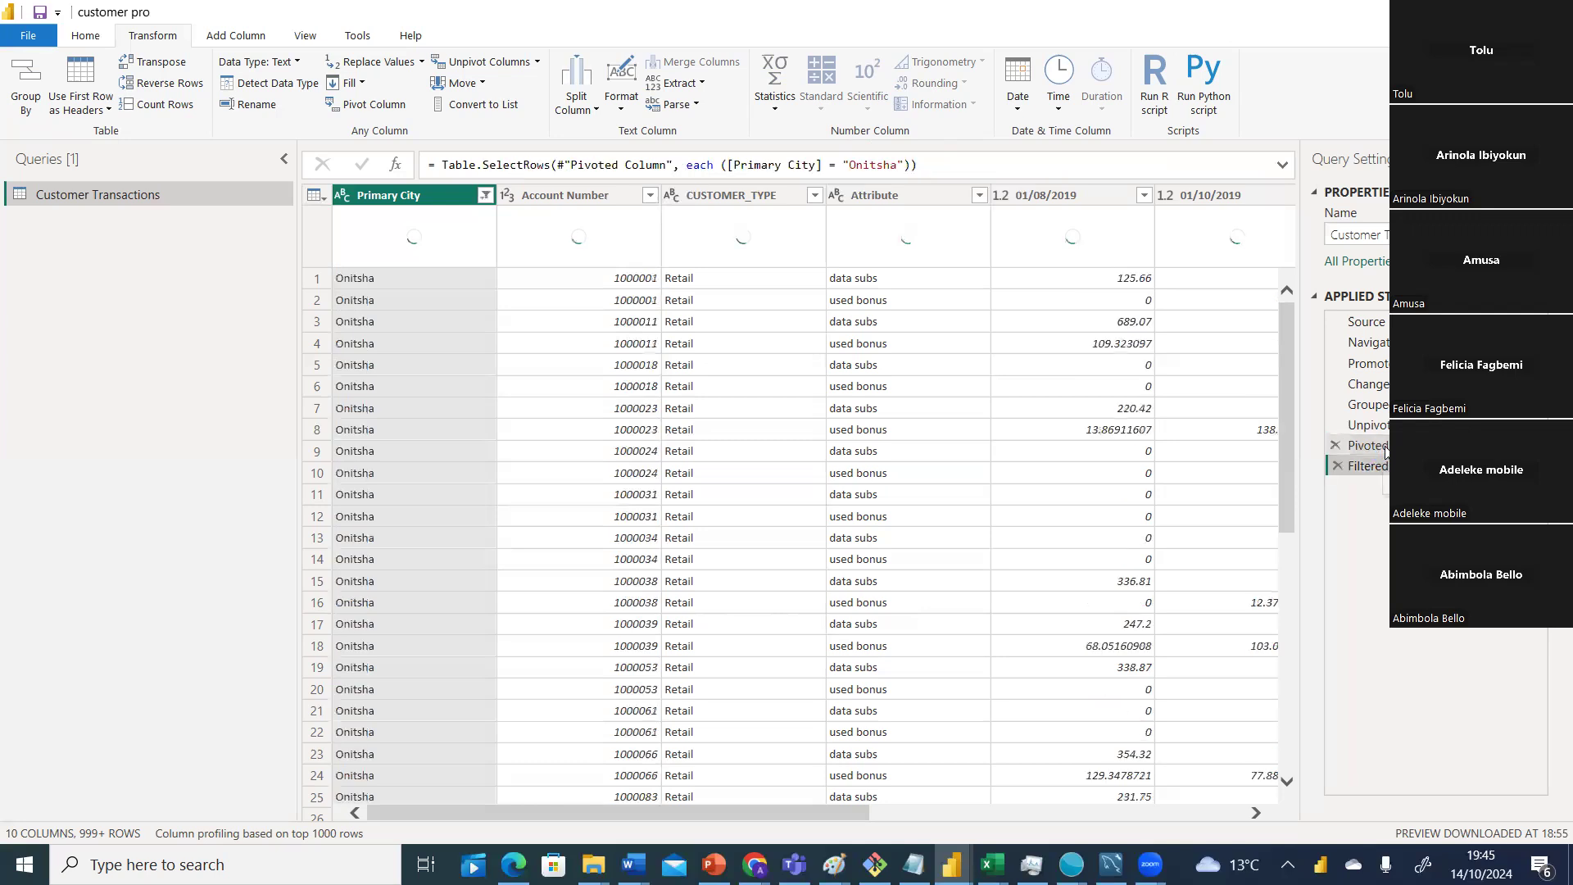
pyautogui.click(1385, 453)
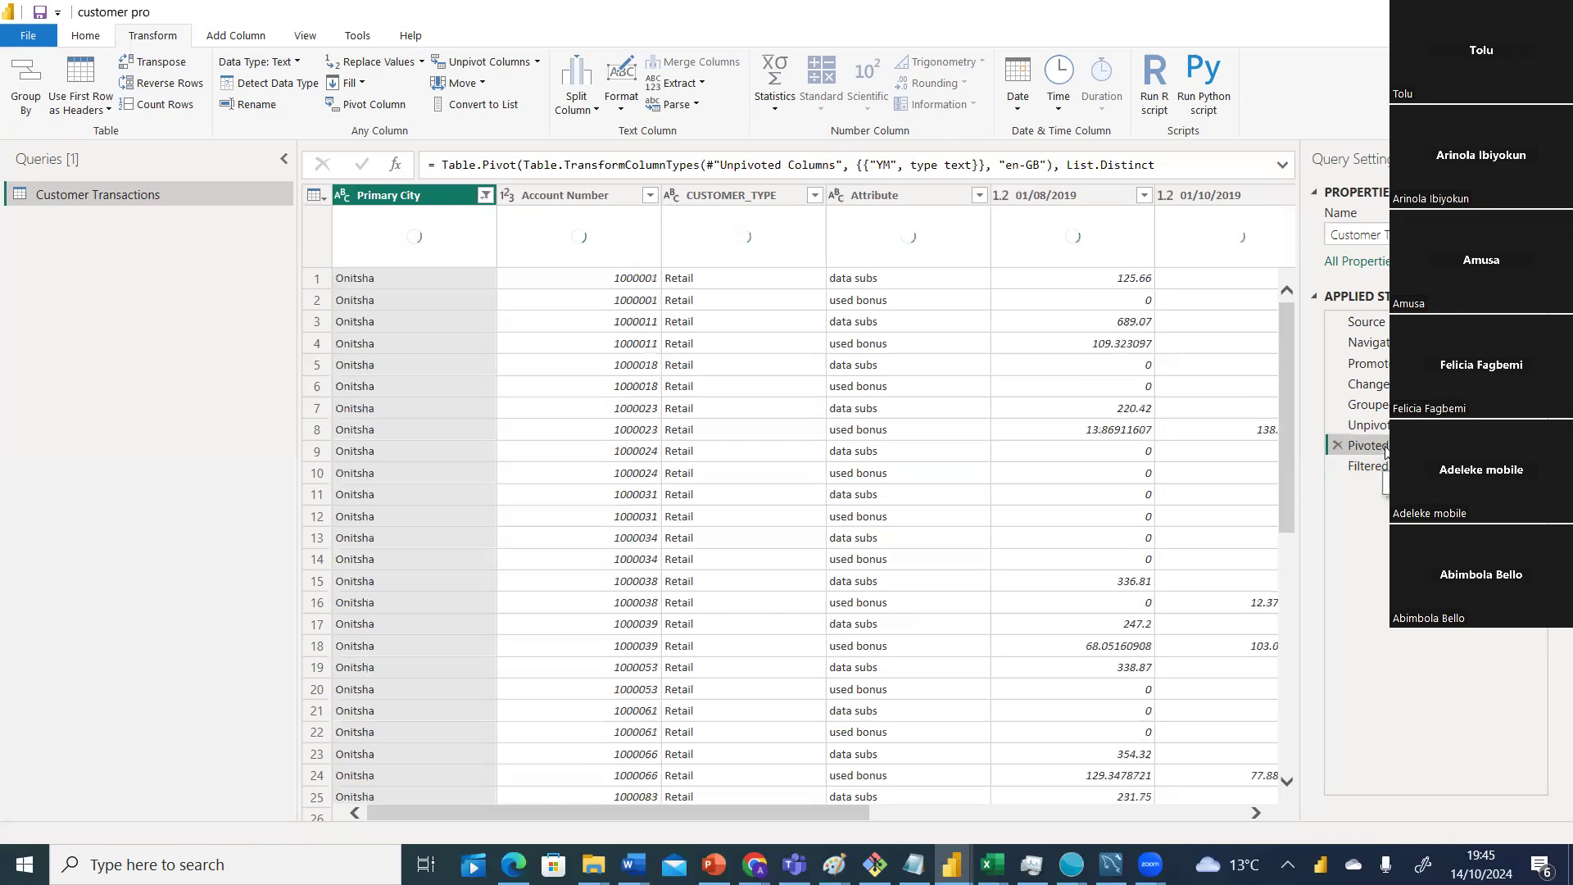
pyautogui.click(1388, 426)
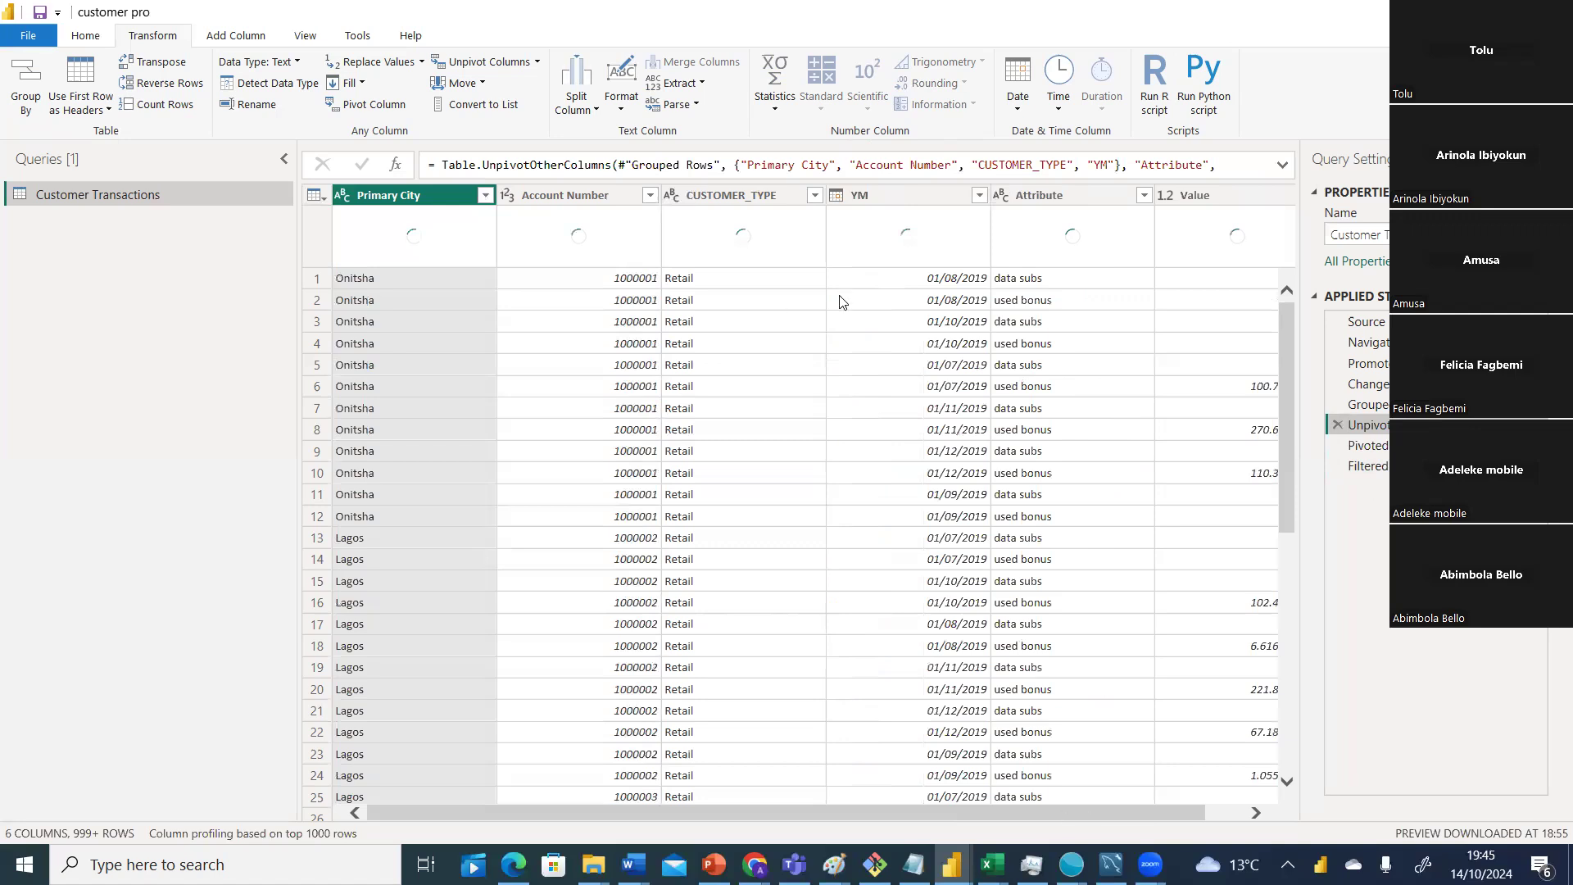
pyautogui.hscroll(1, 827, 295)
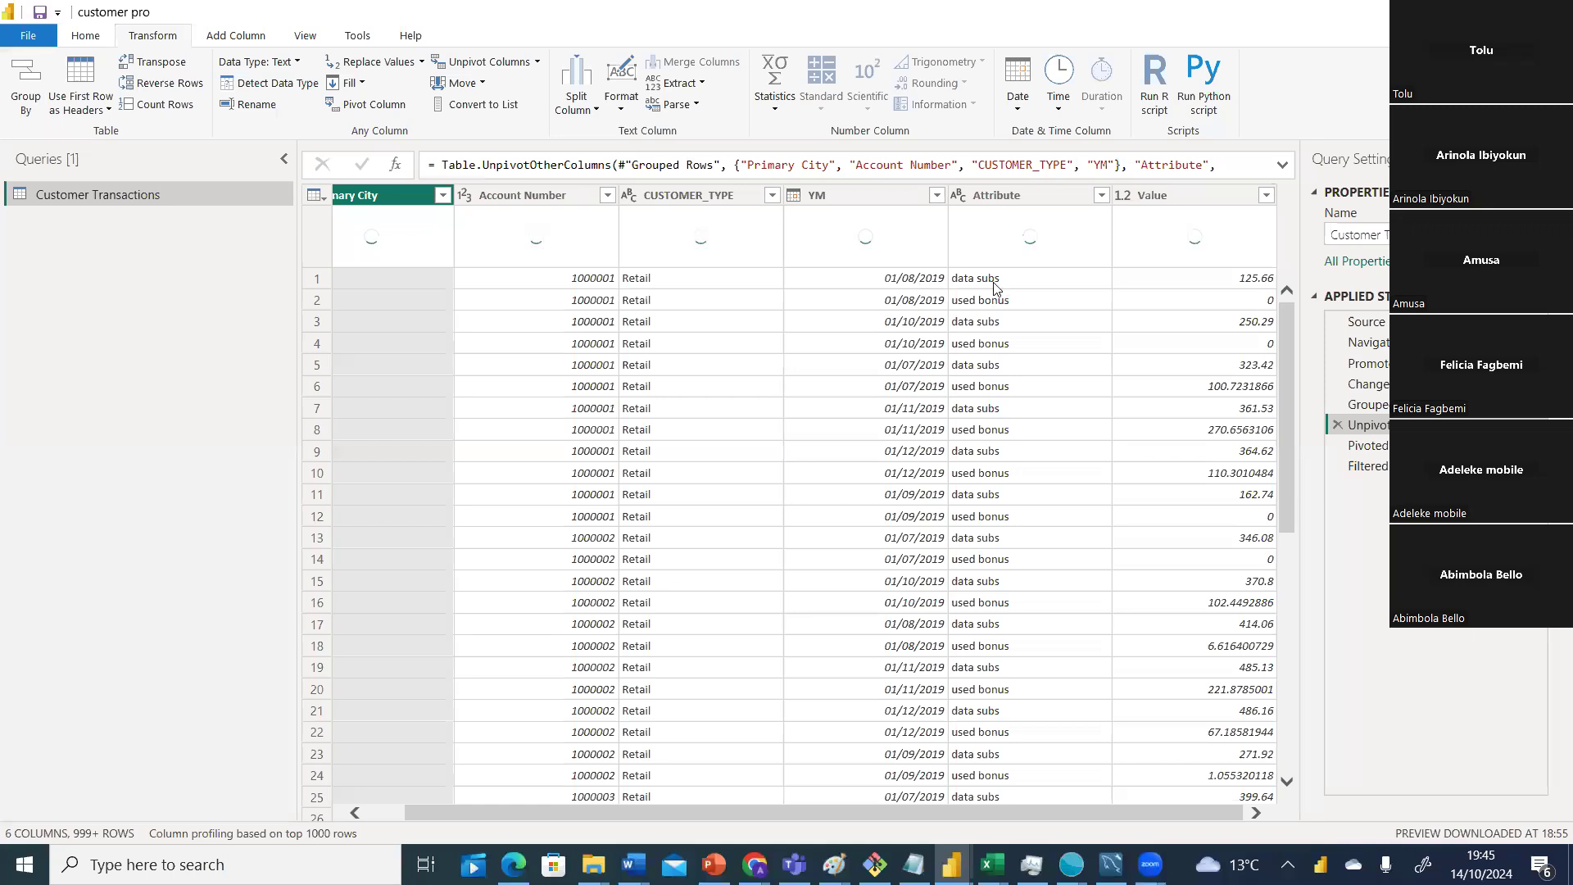
pyautogui.click(1373, 465)
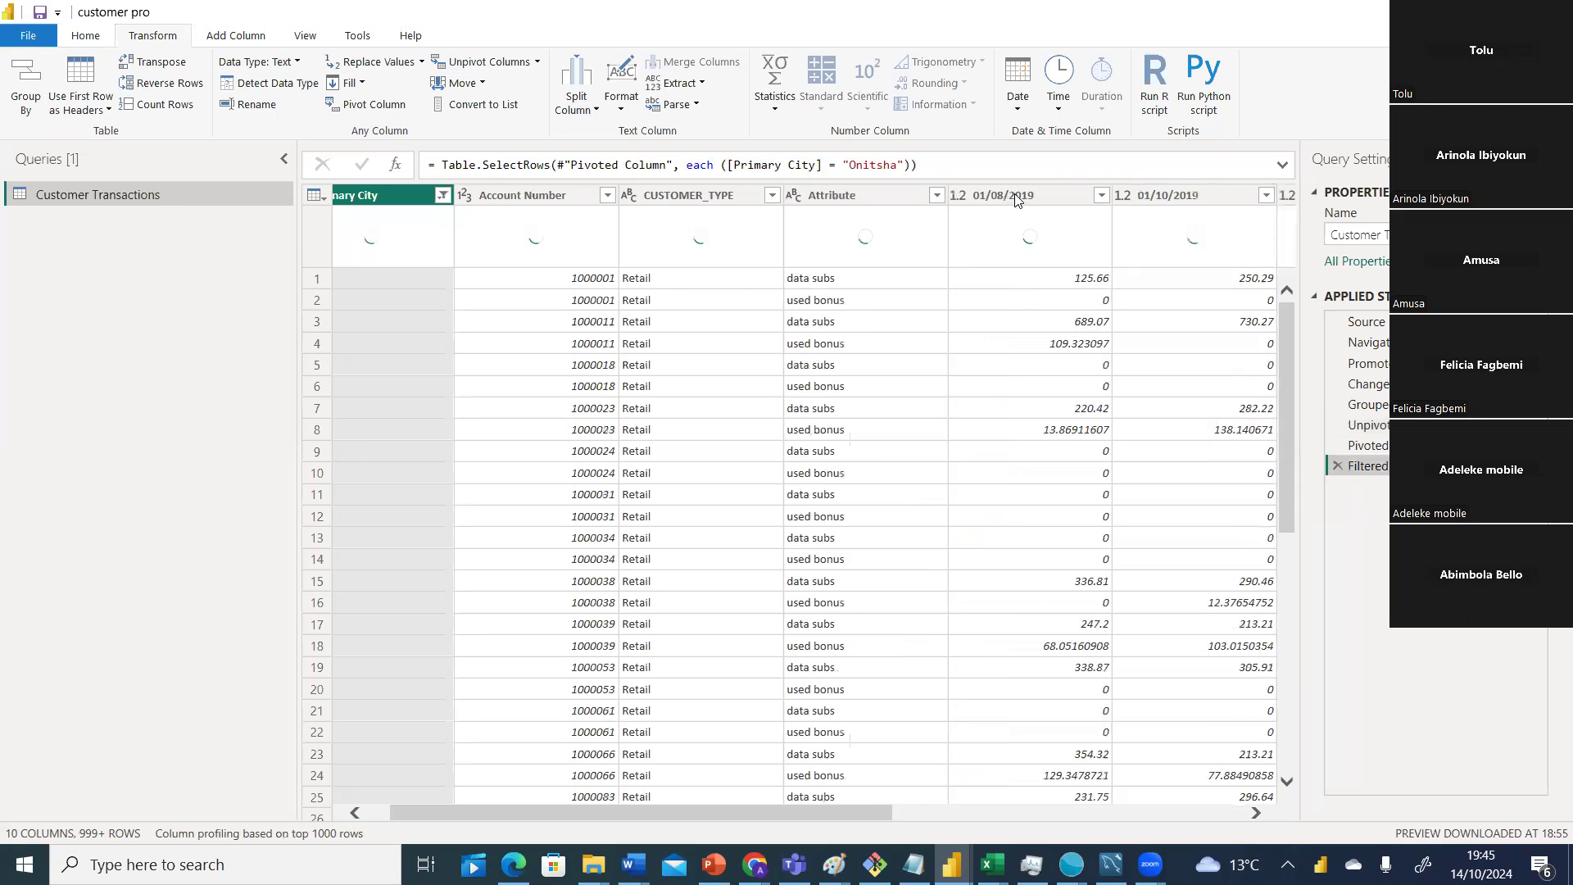
pyautogui.click(1015, 197)
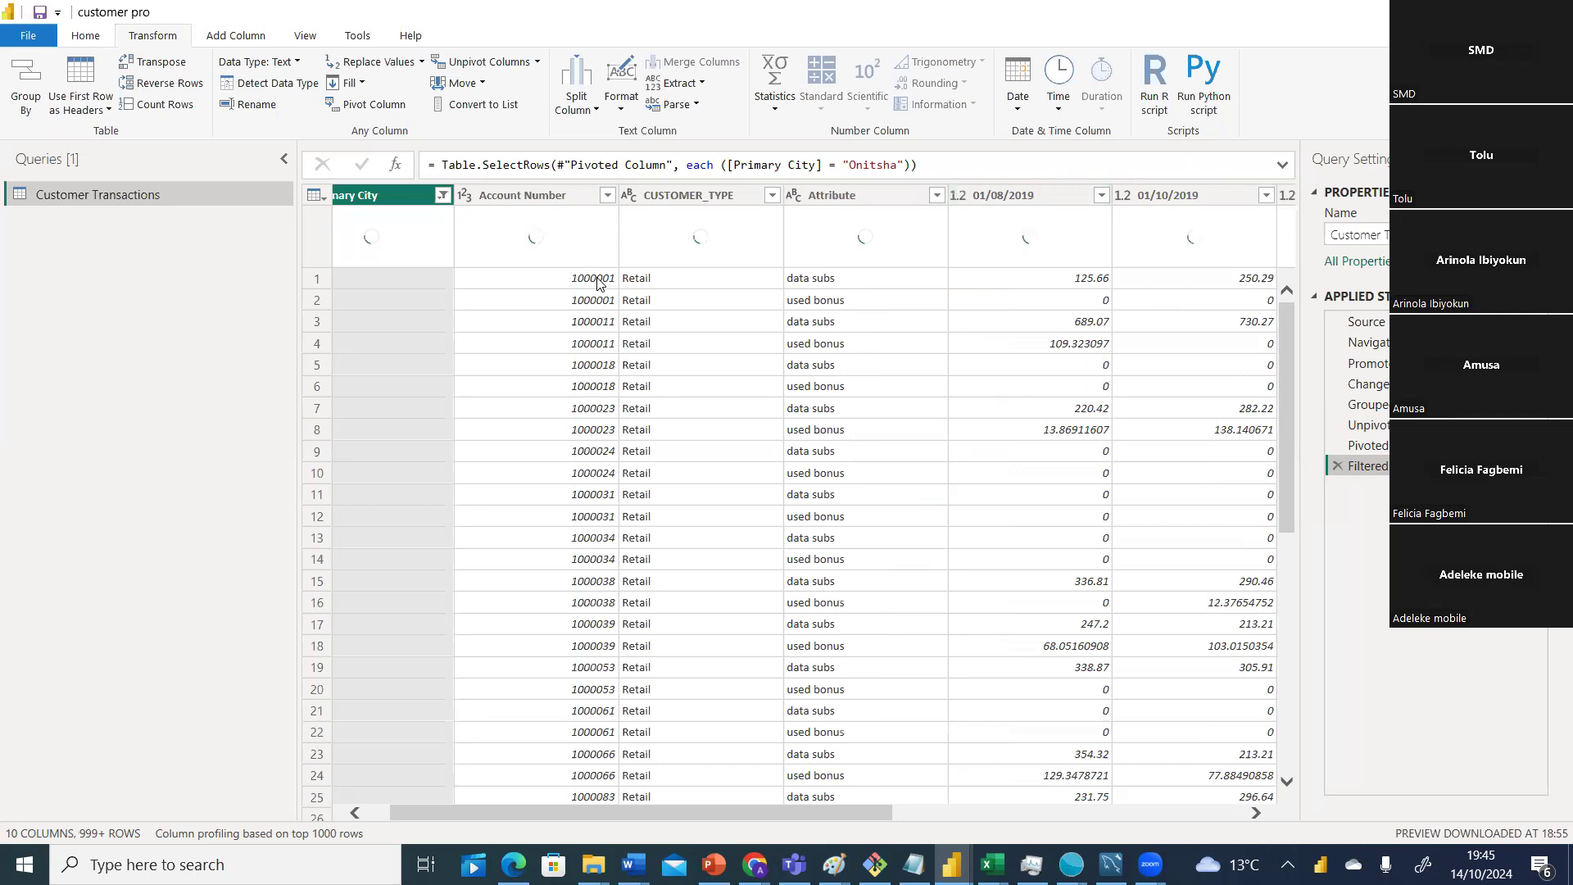
# Match the first customer's data subs and used bonus values by month between the unpivoted rows and the filtered pivot columns.
pyautogui.click(1367, 422)
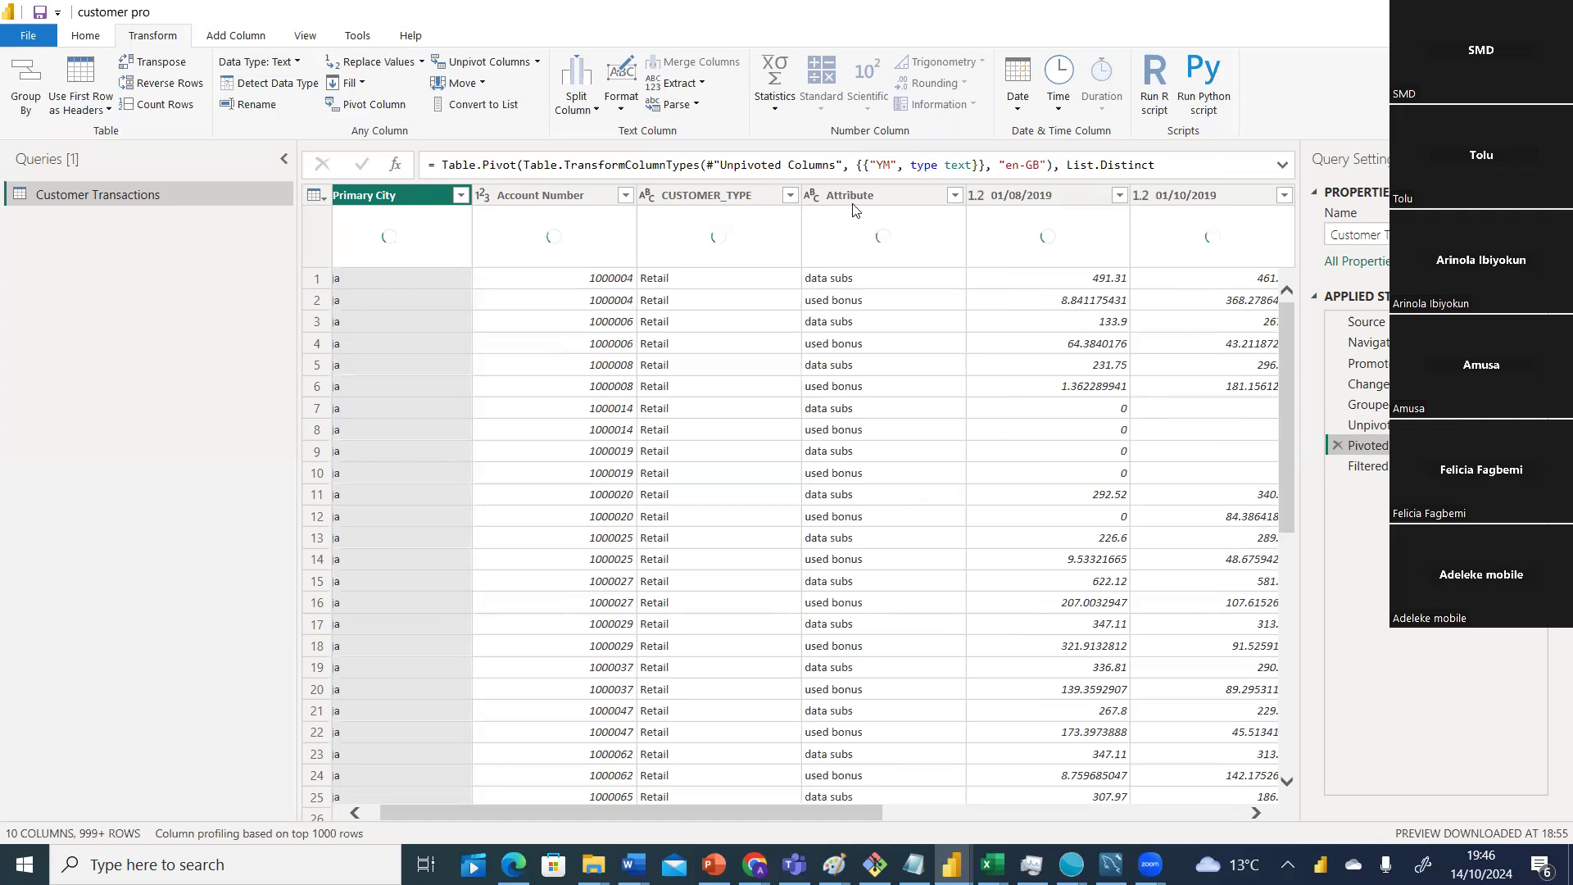
pyautogui.click(1367, 425)
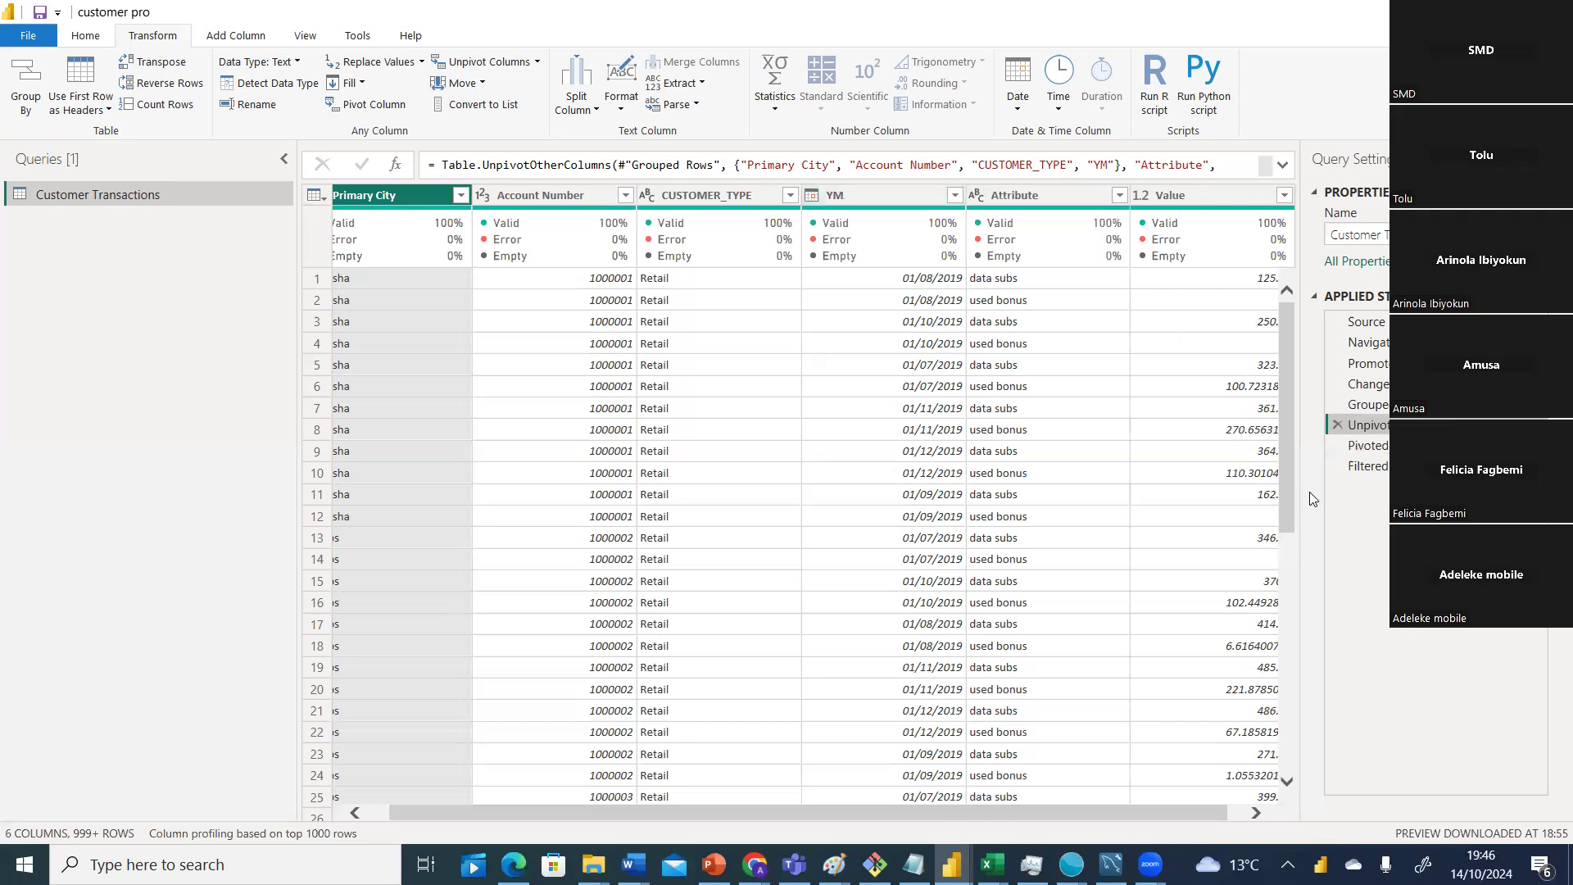
pyautogui.click(1373, 467)
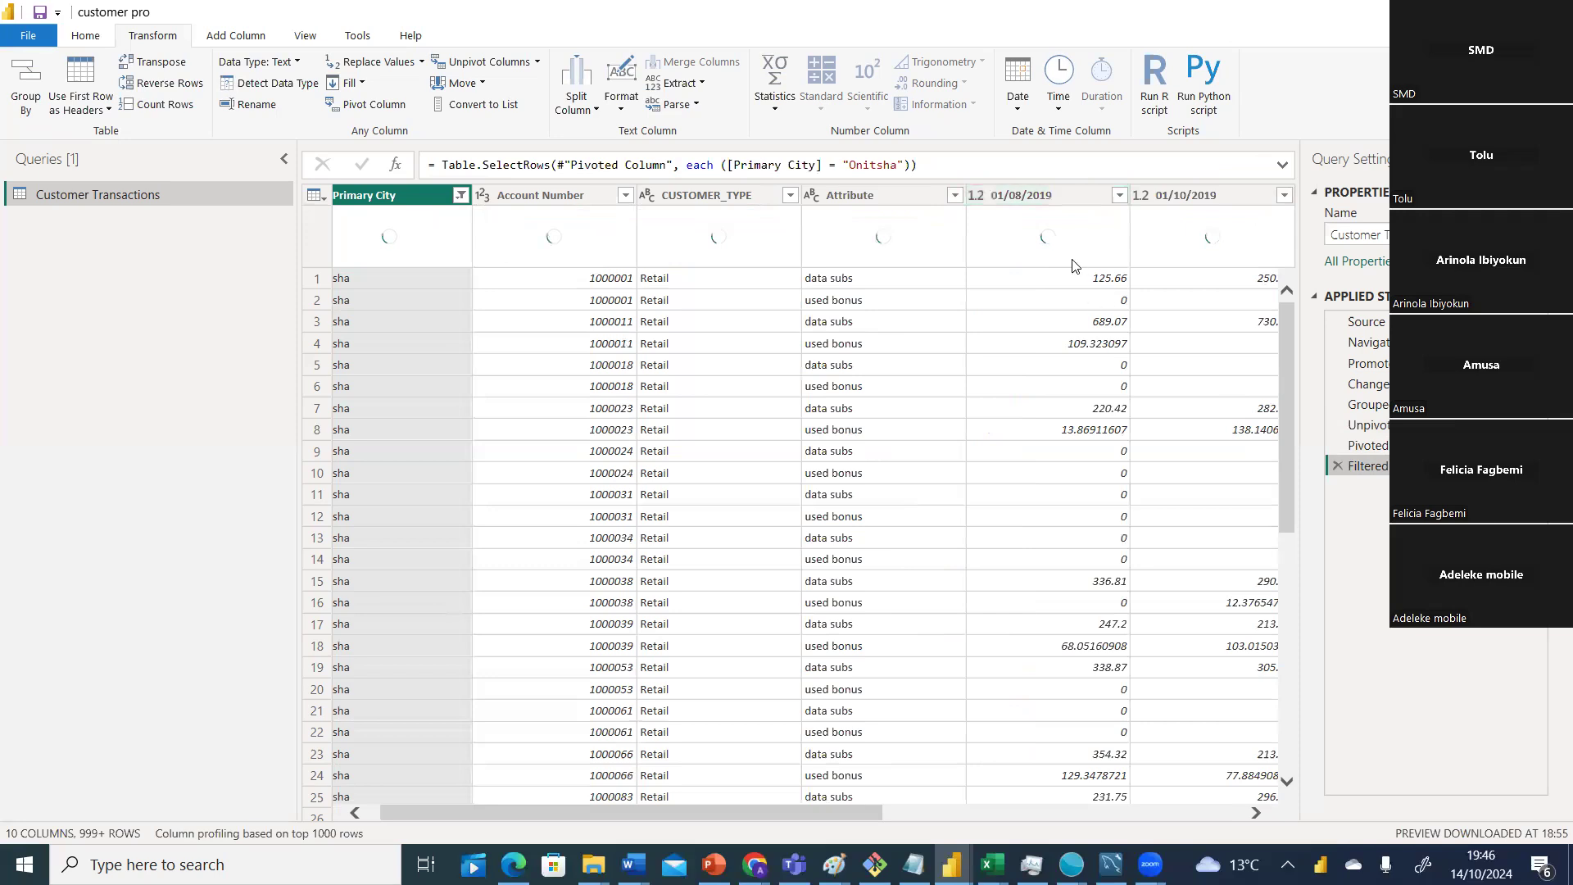
pyautogui.click(1372, 428)
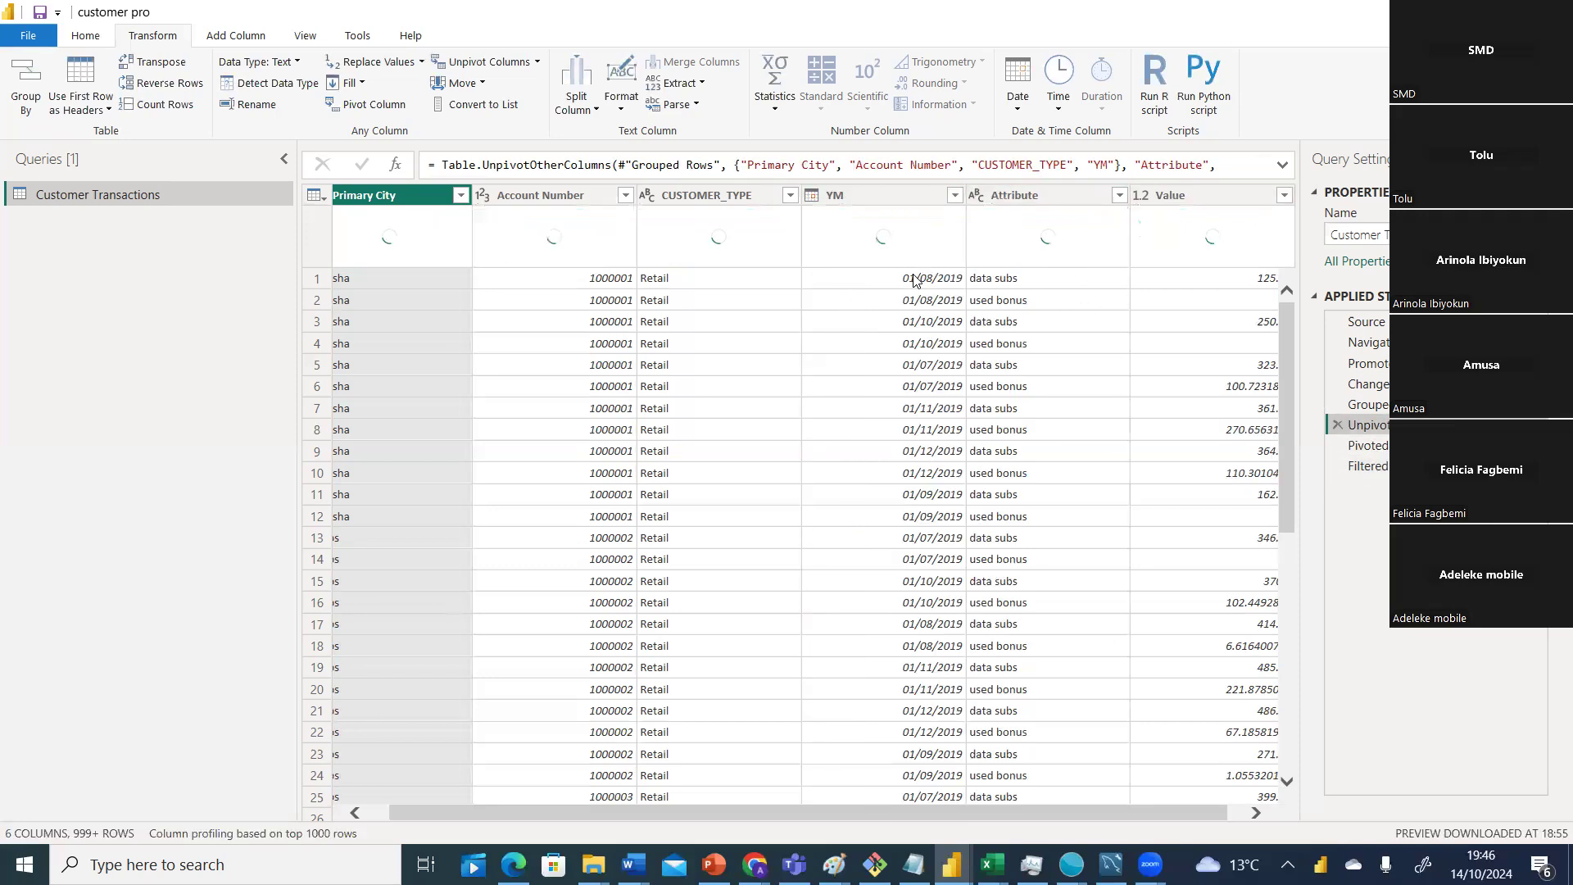
pyautogui.click(1257, 813)
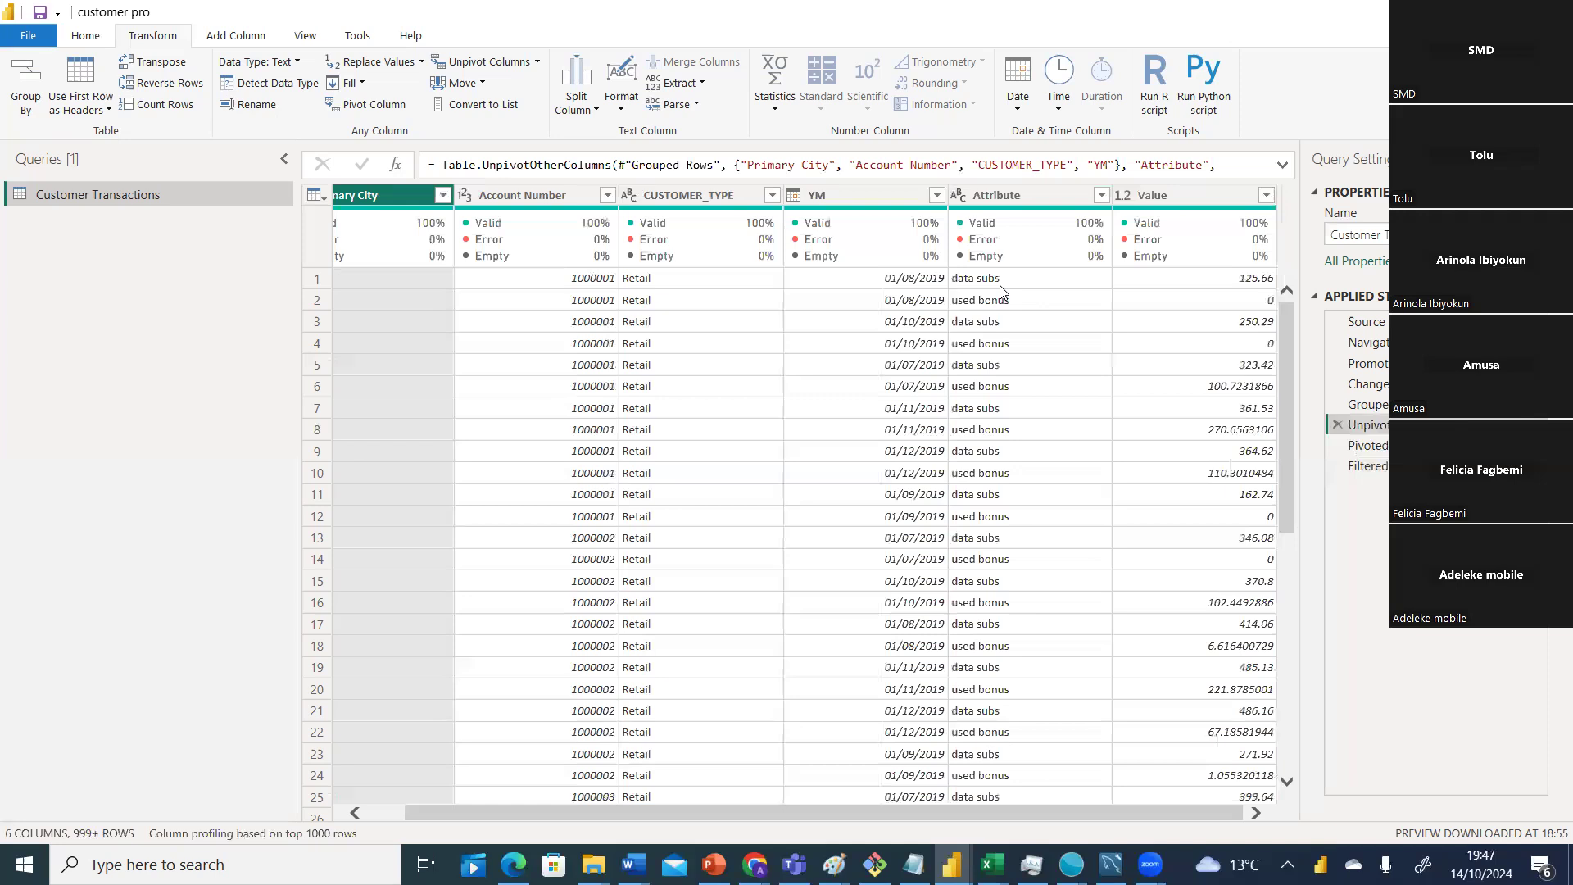
pyautogui.click(1382, 466)
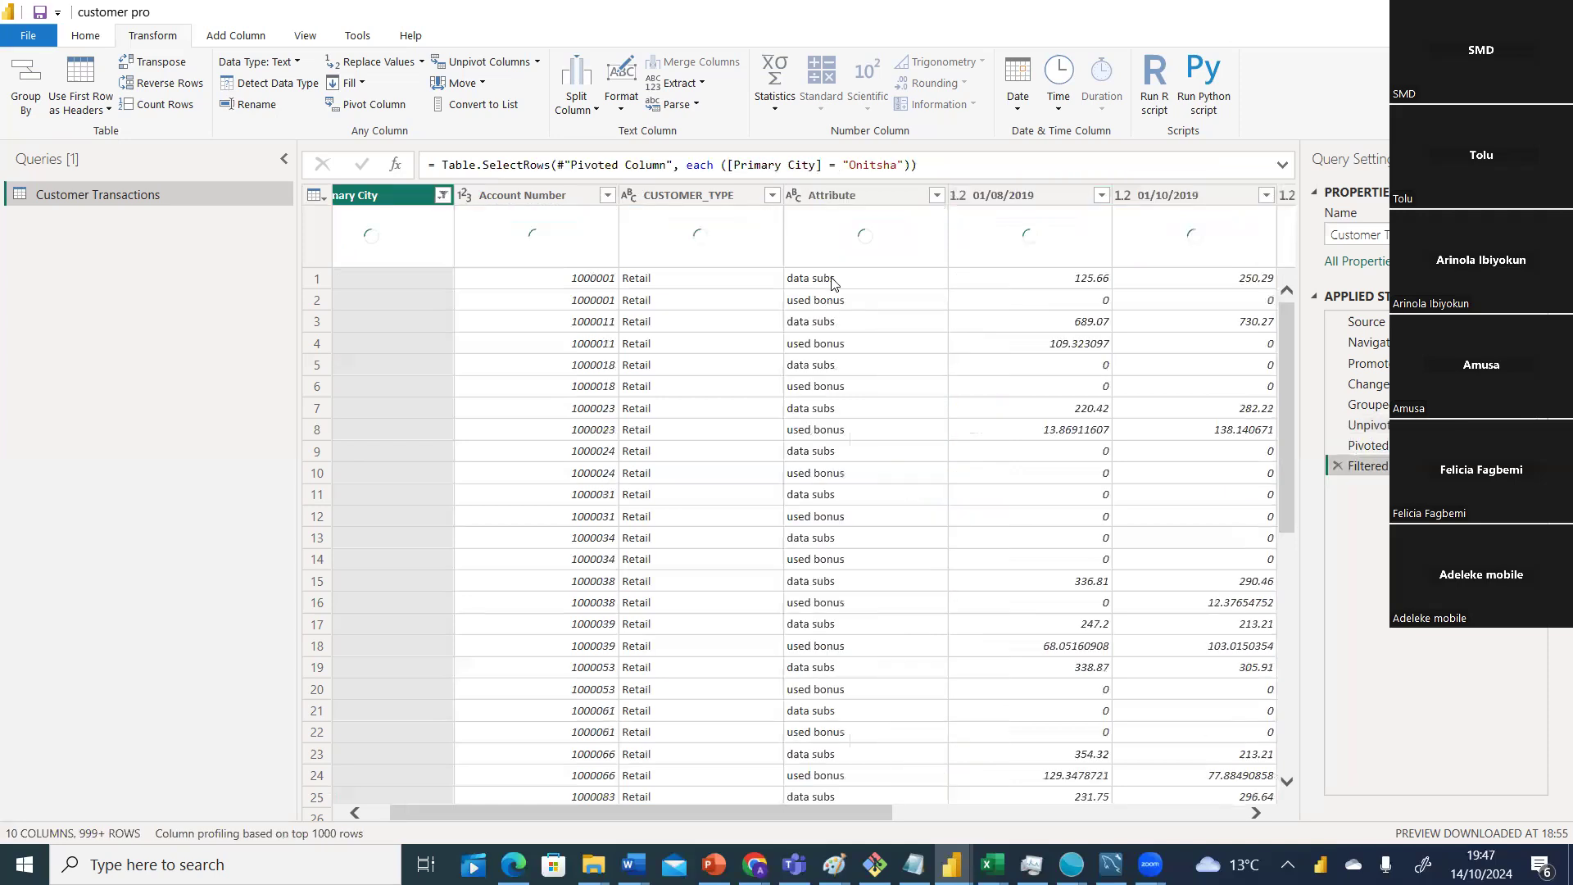
pyautogui.click(1376, 425)
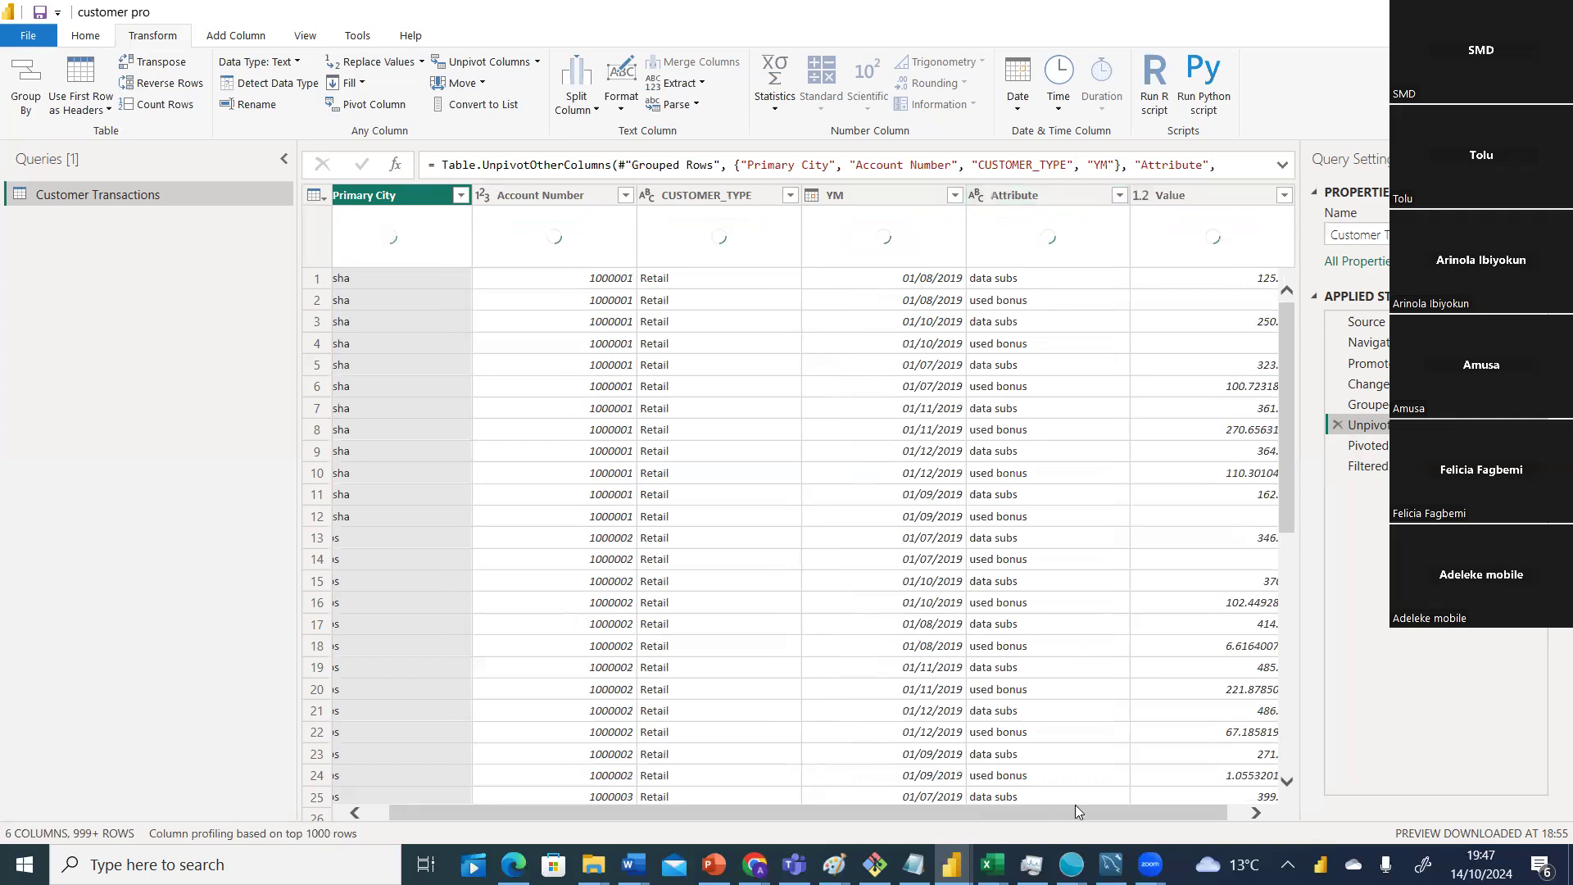
pyautogui.click(1381, 450)
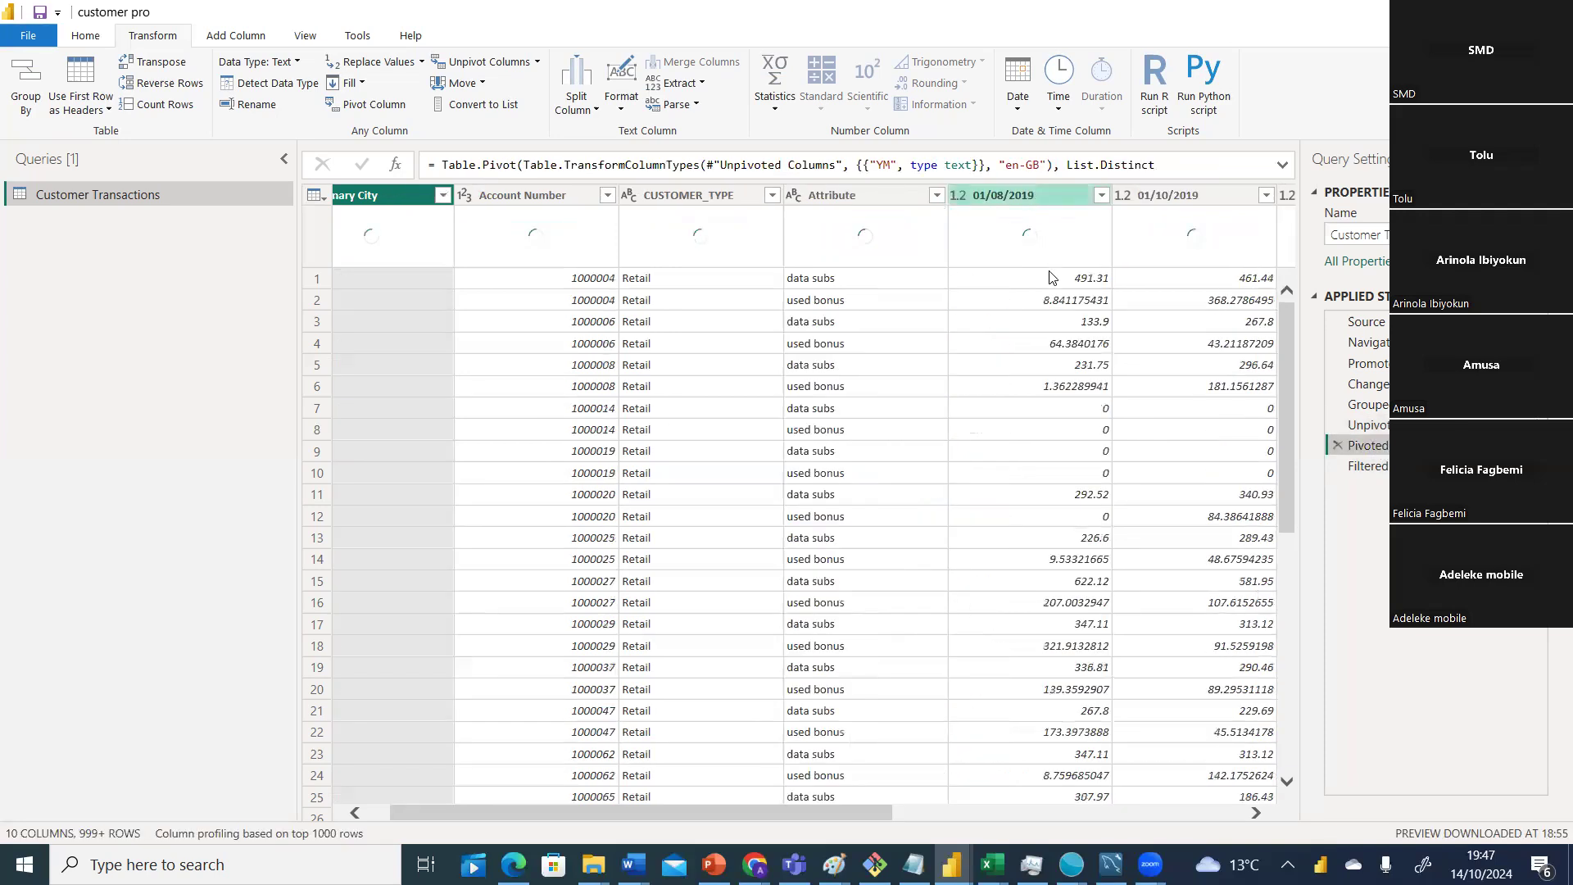
pyautogui.click(1356, 467)
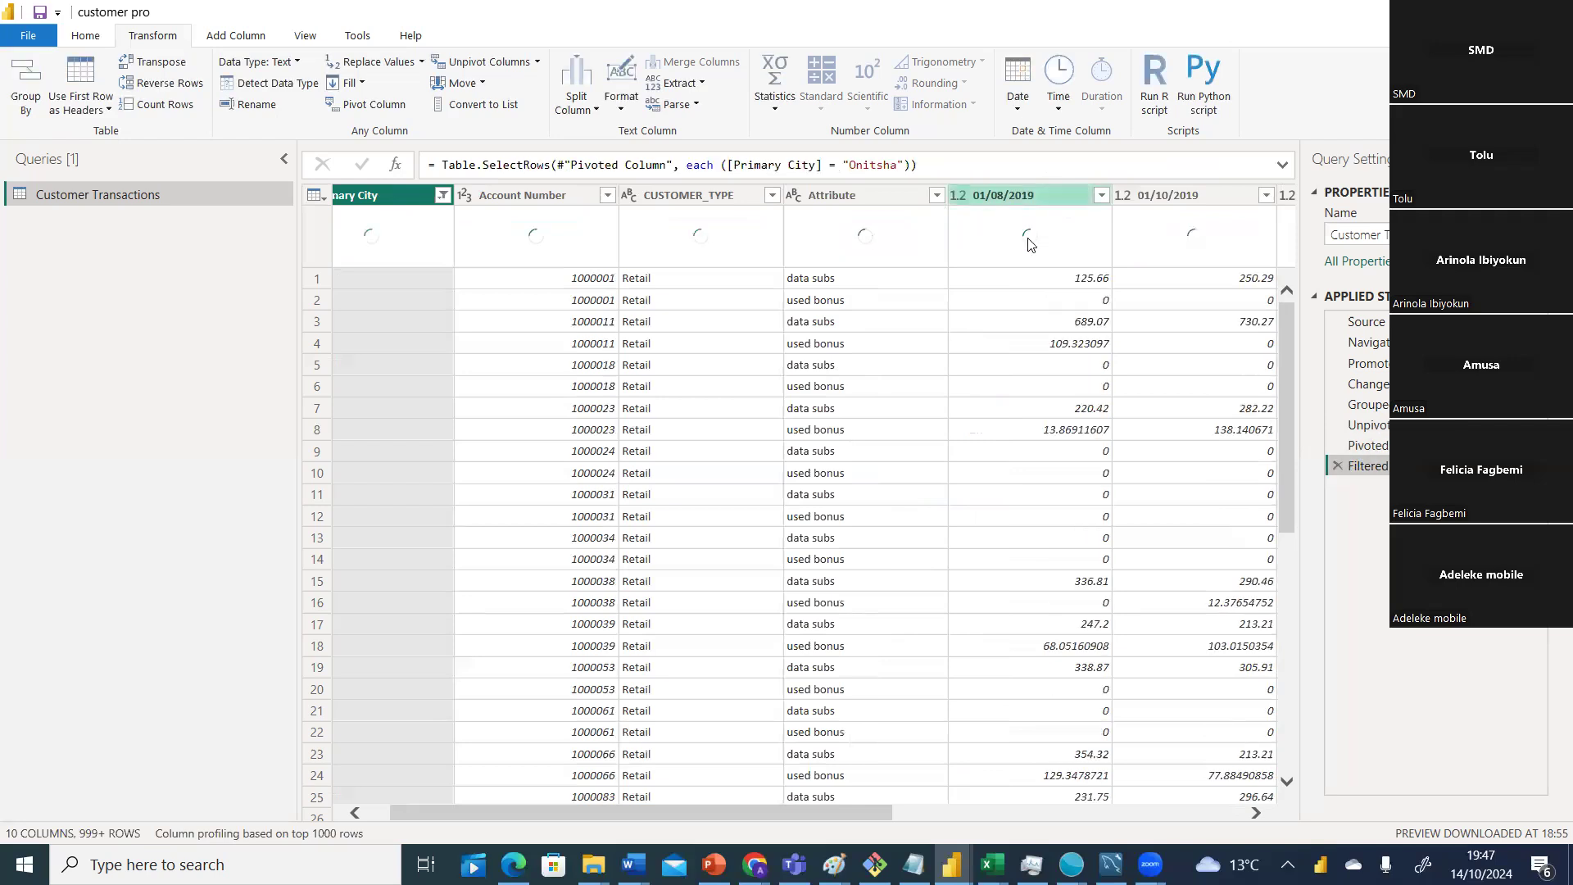